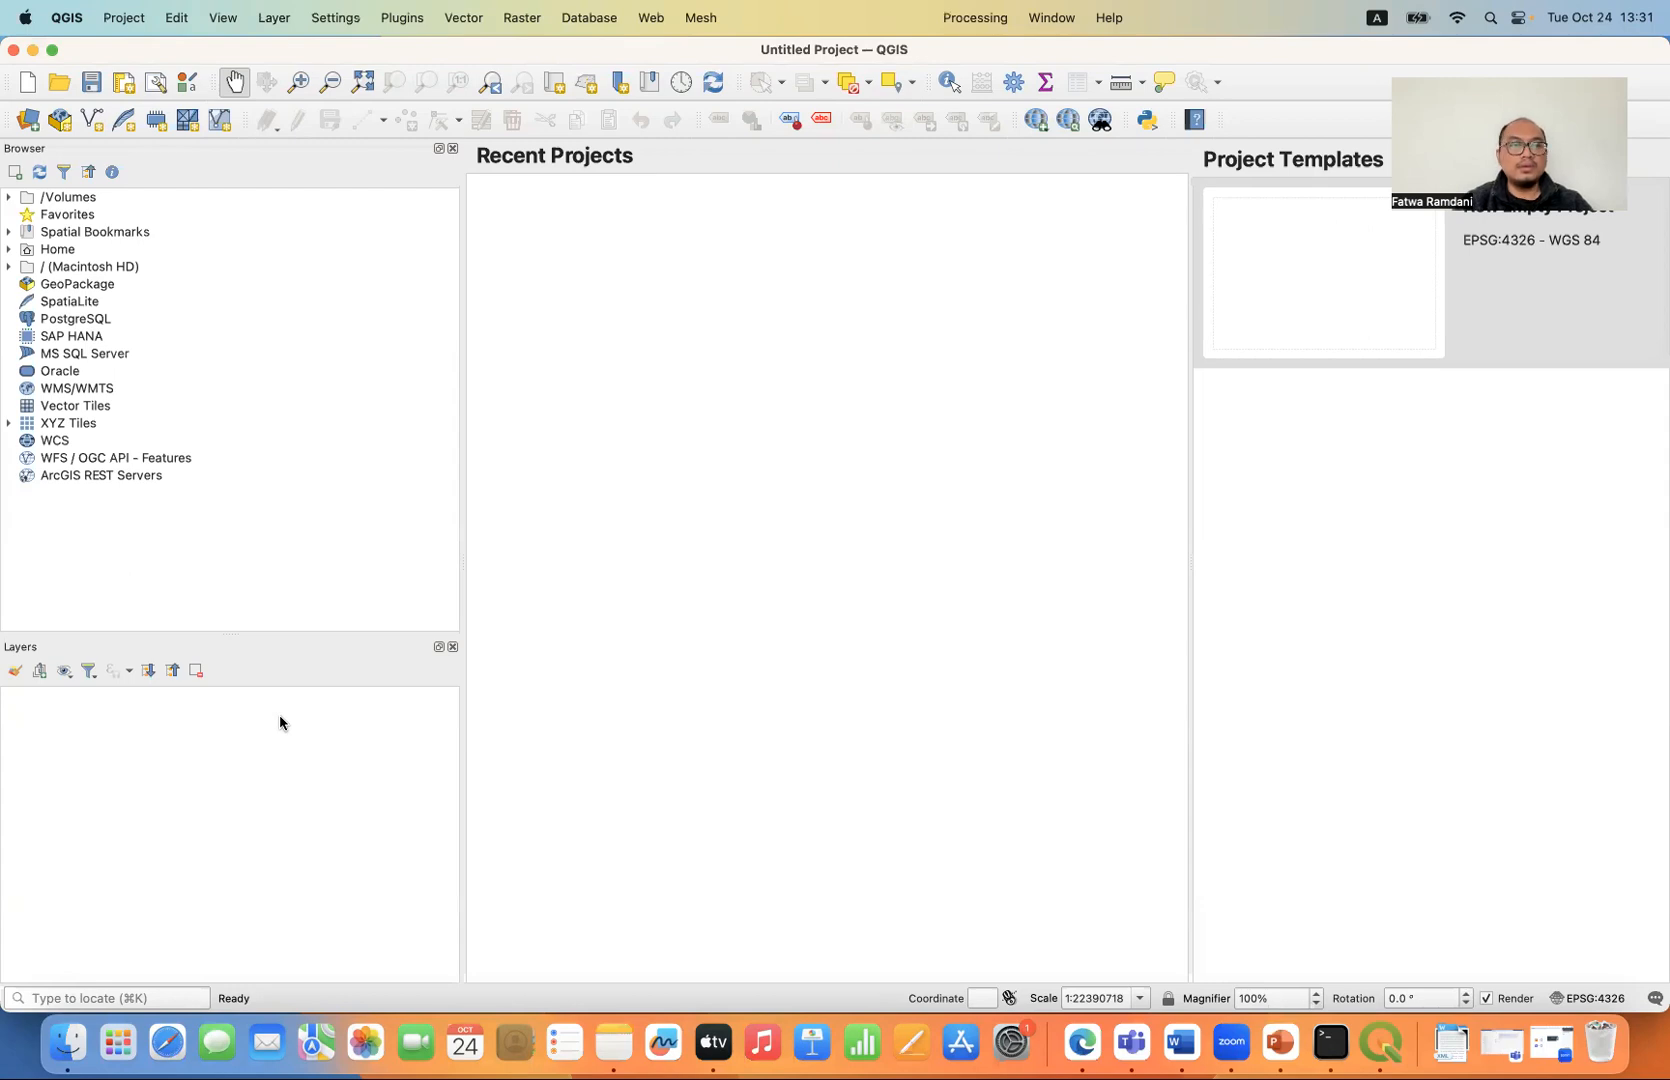
# - Switch to Microsoft Edge and view the OpenTopography new account registration page and its address
pyautogui.click(1082, 1040)
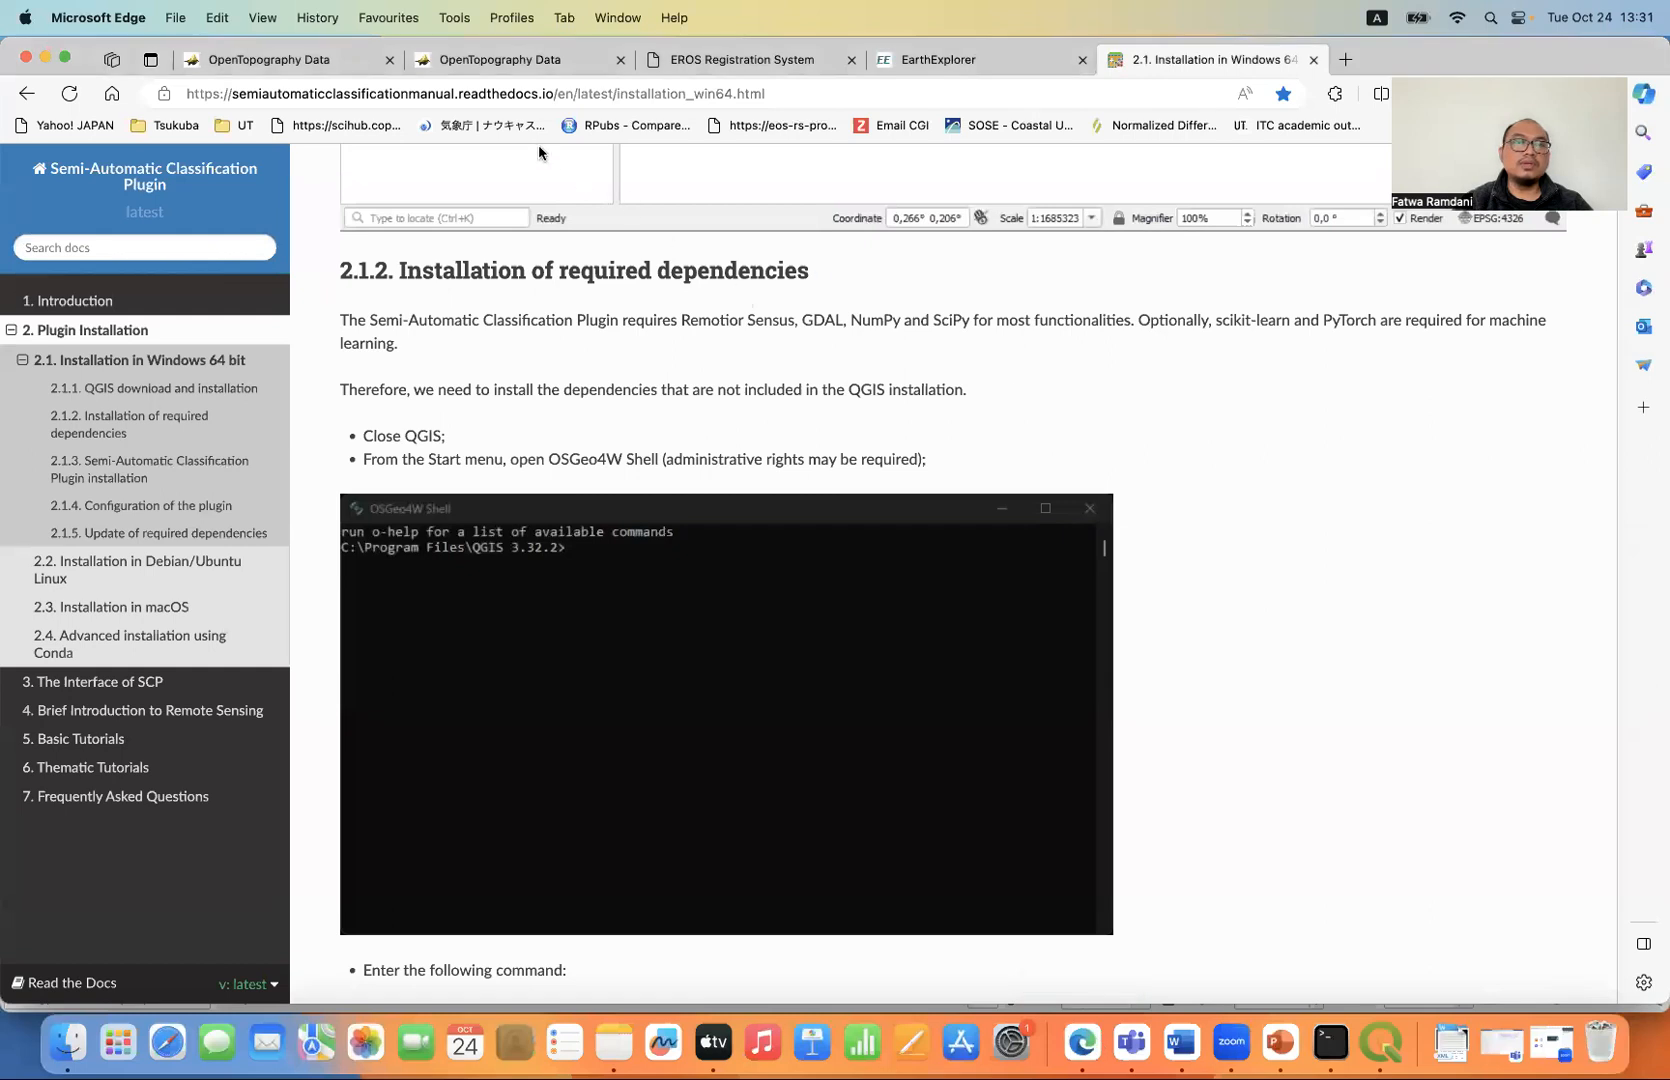
pyautogui.click(327, 57)
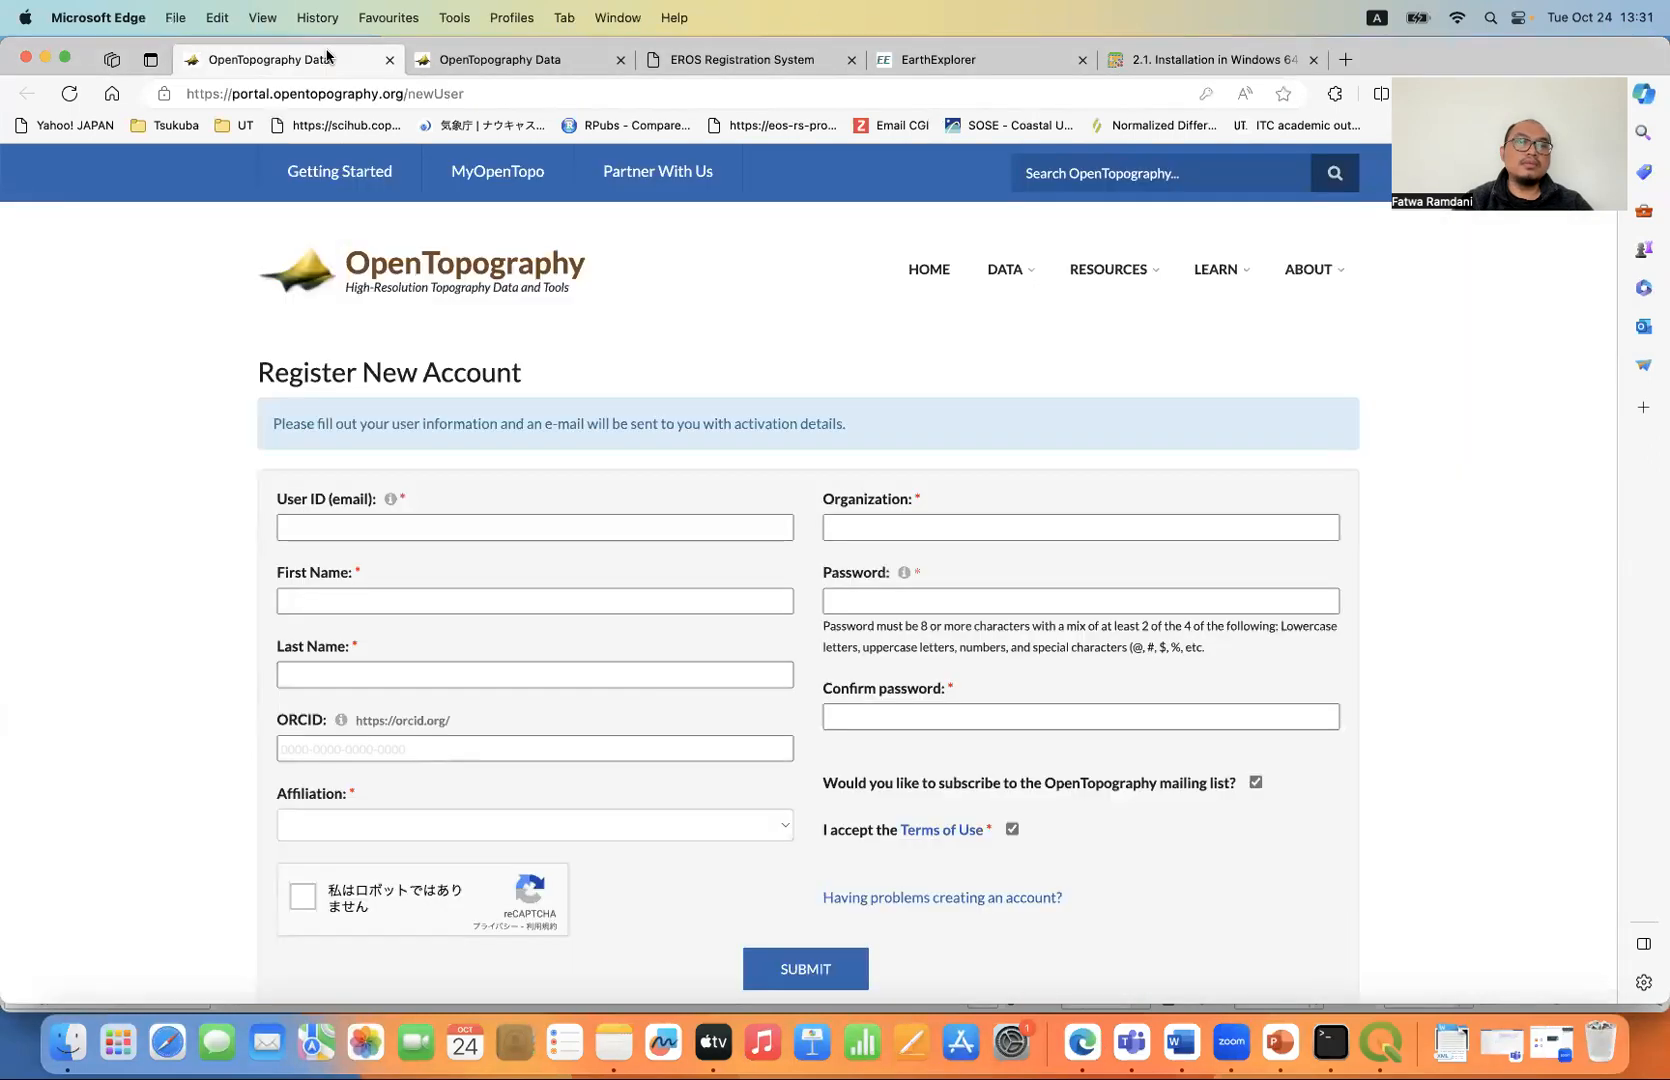
pyautogui.click(478, 96)
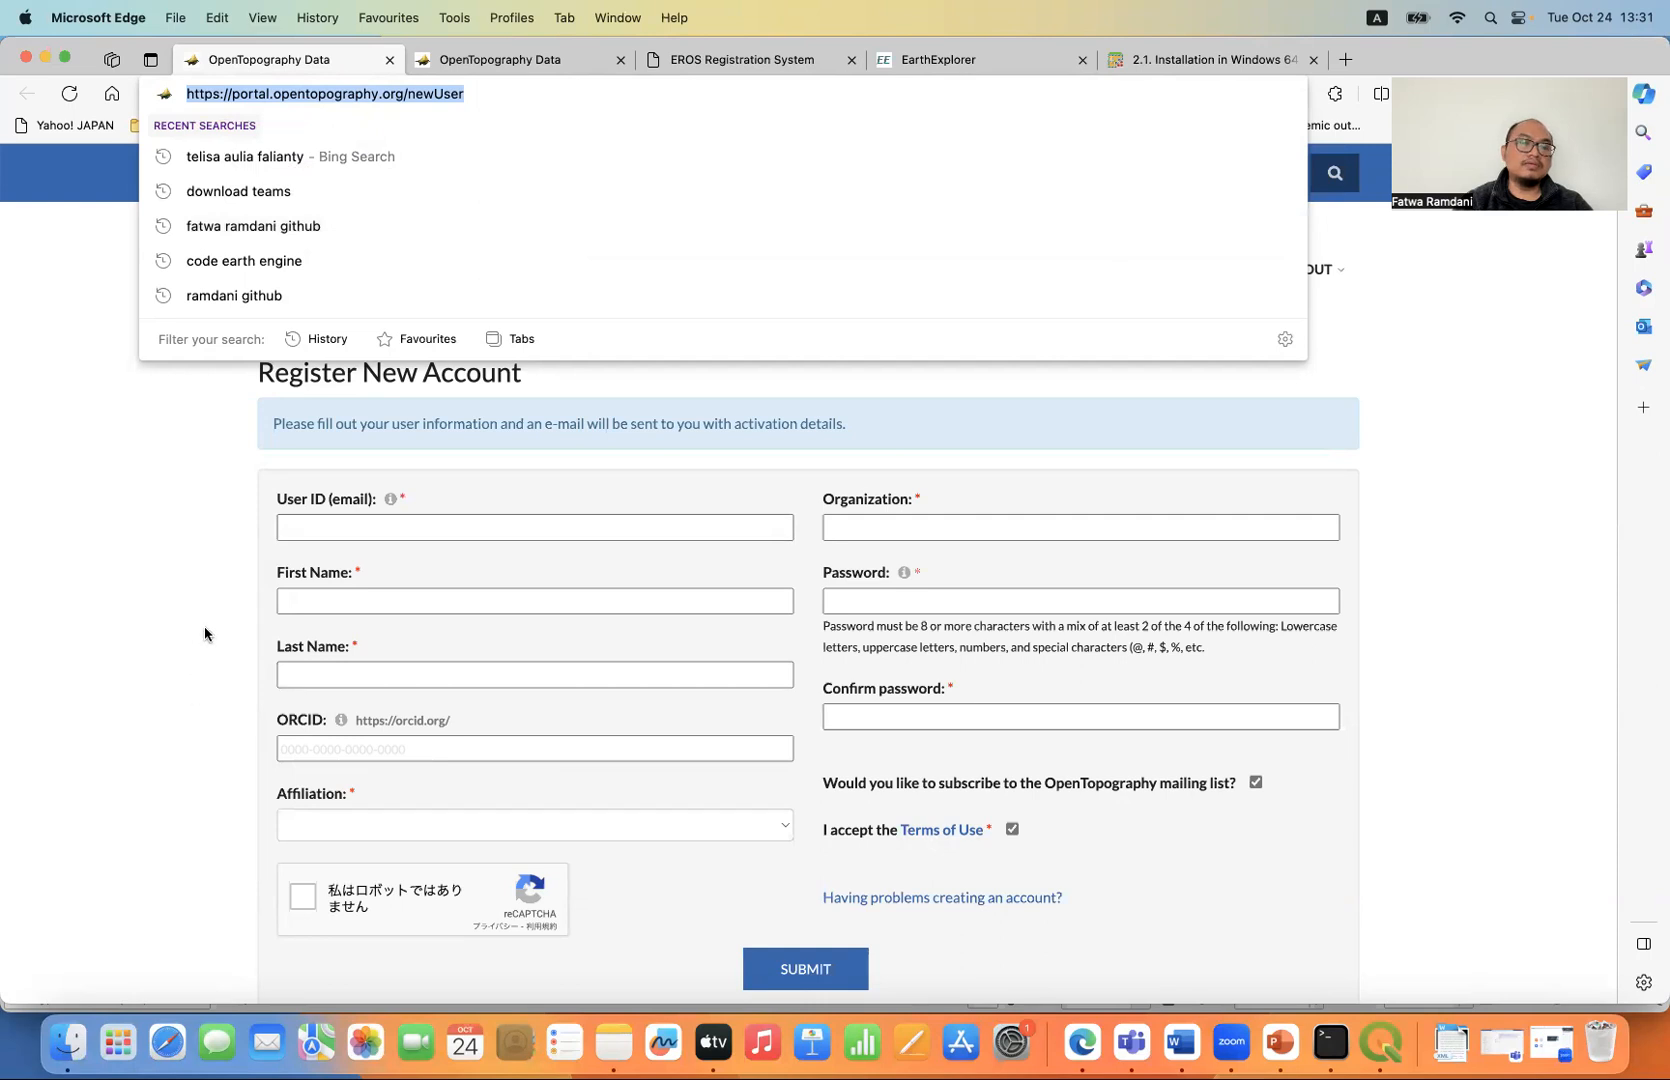
# - Open the API key page from the MyOpenTopo workbench and select the displayed API key
pyautogui.click(526, 63)
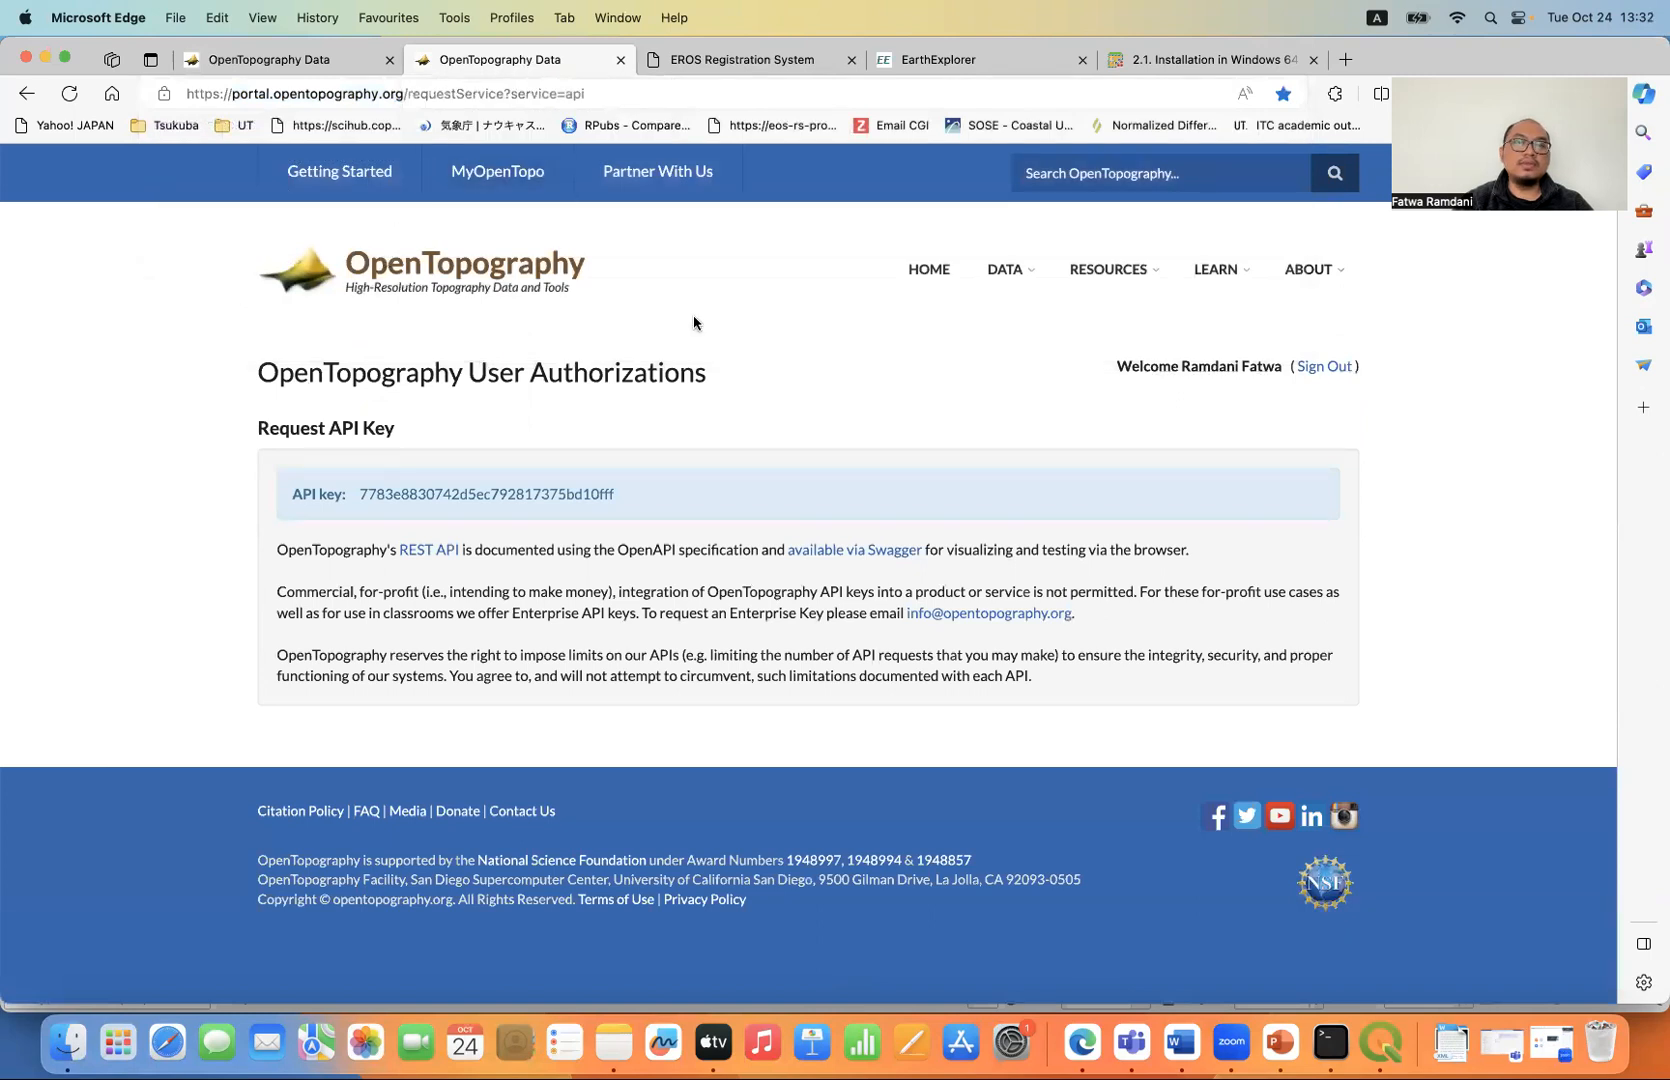
pyautogui.click(517, 187)
pyautogui.scroll(-1, 227, 581)
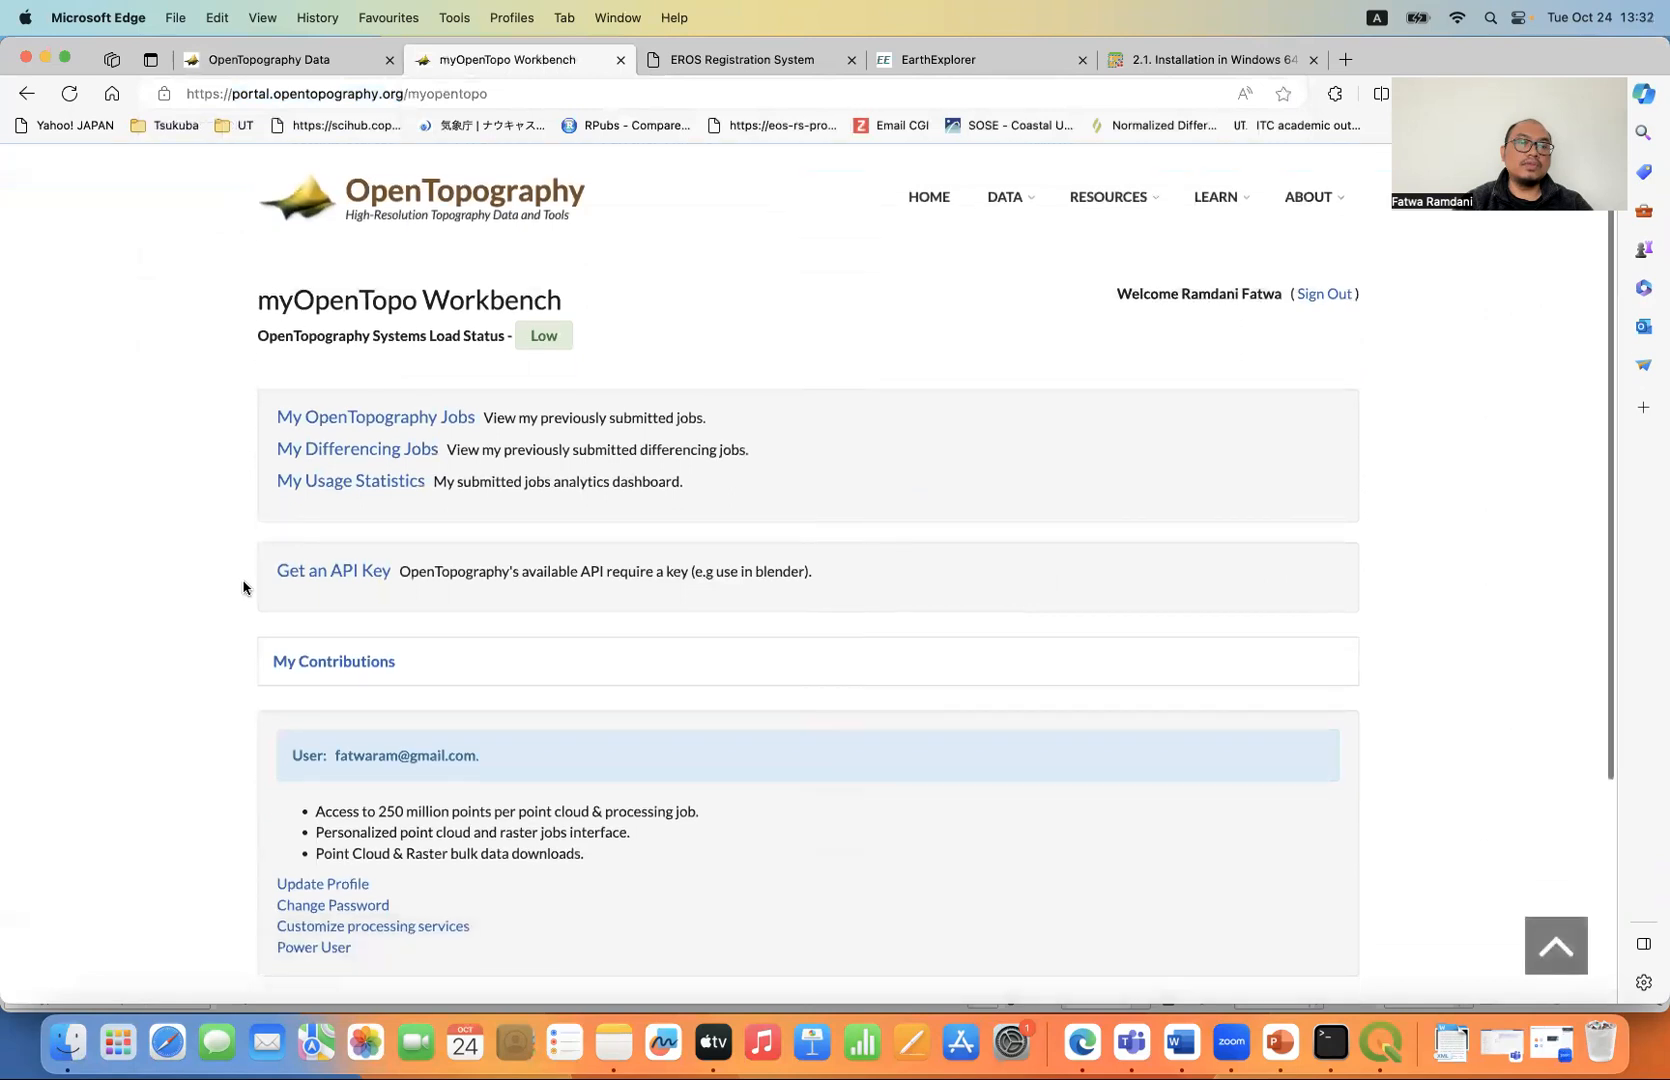
pyautogui.click(343, 578)
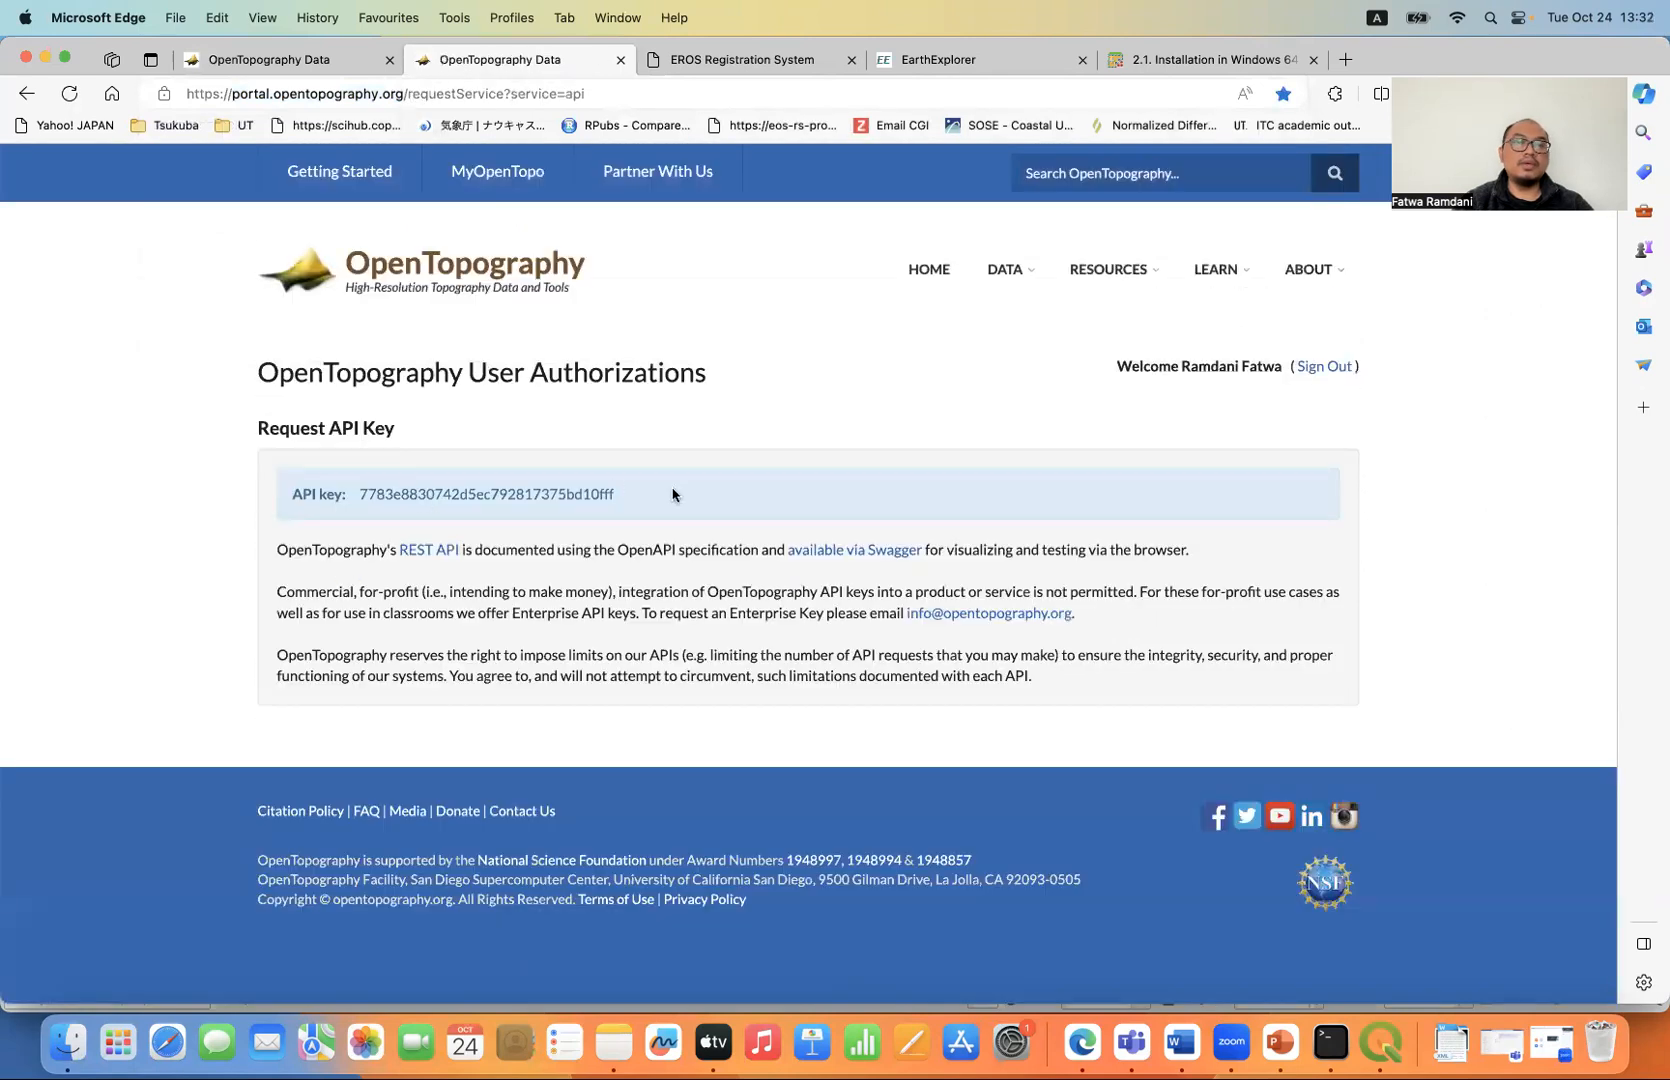
pyautogui.moveTo(641, 494); pyautogui.dragTo(355, 496)
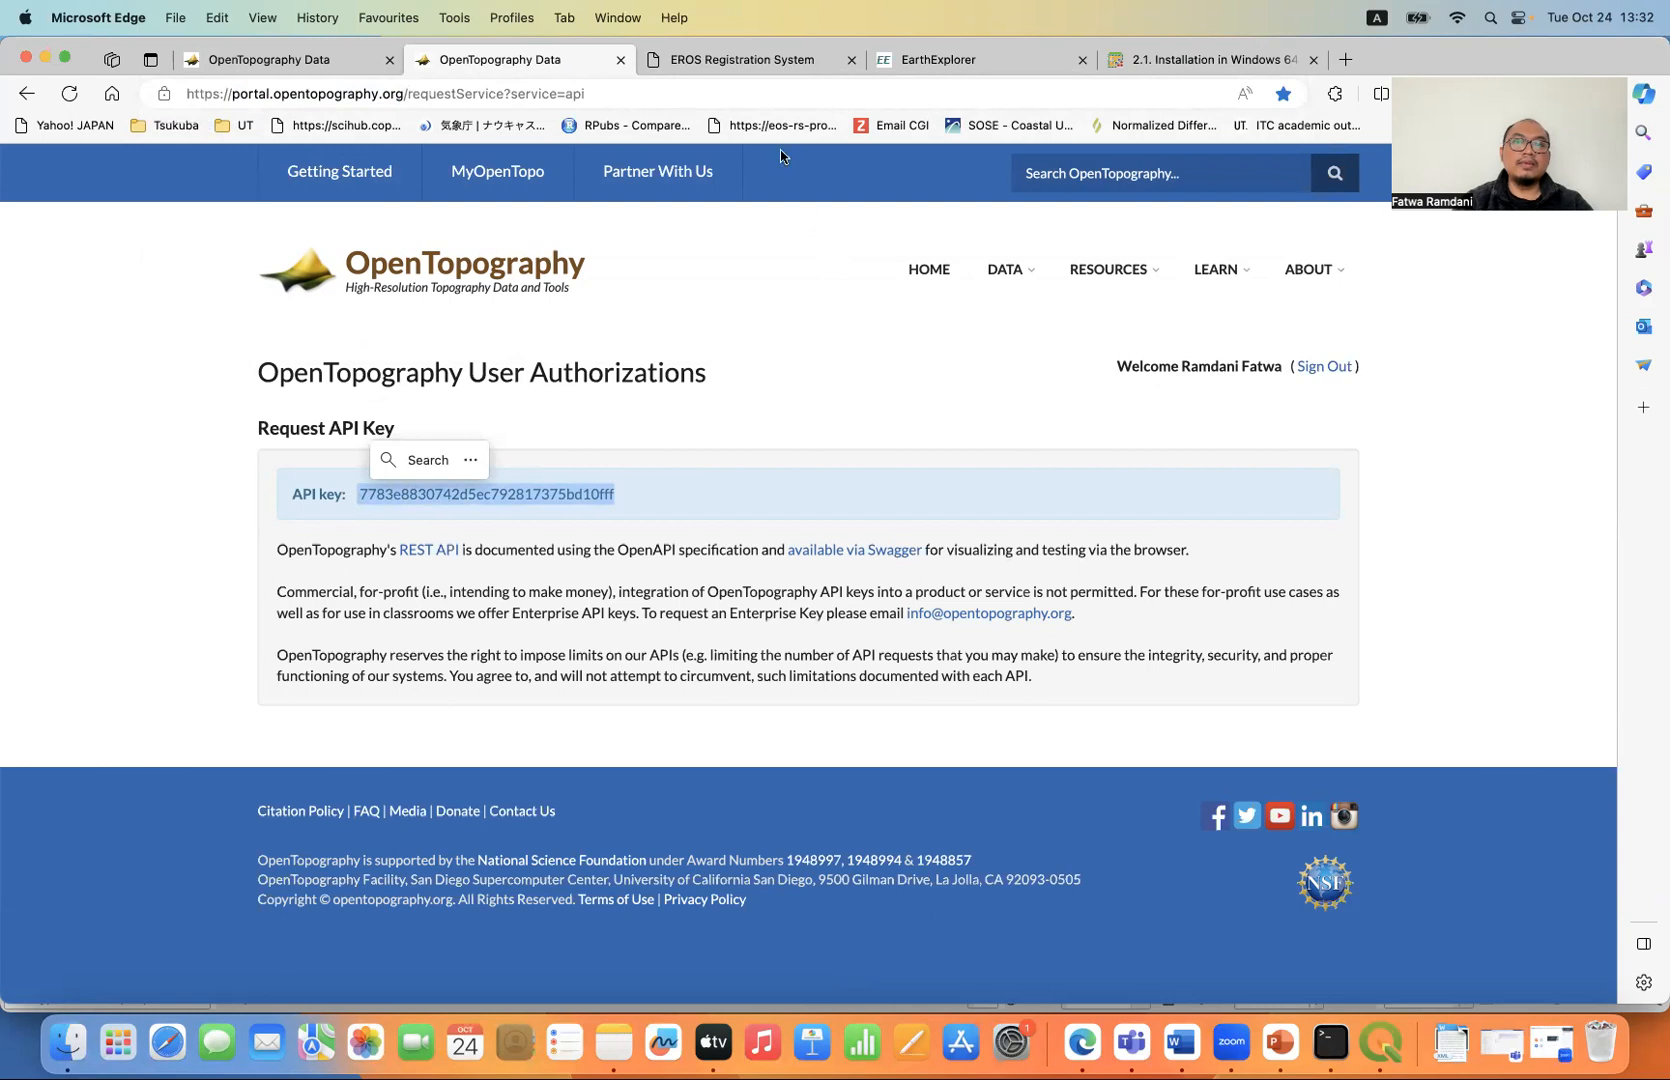
# - View the EROS registration page, then sign in to USGS EarthExplorer
pyautogui.click(770, 62)
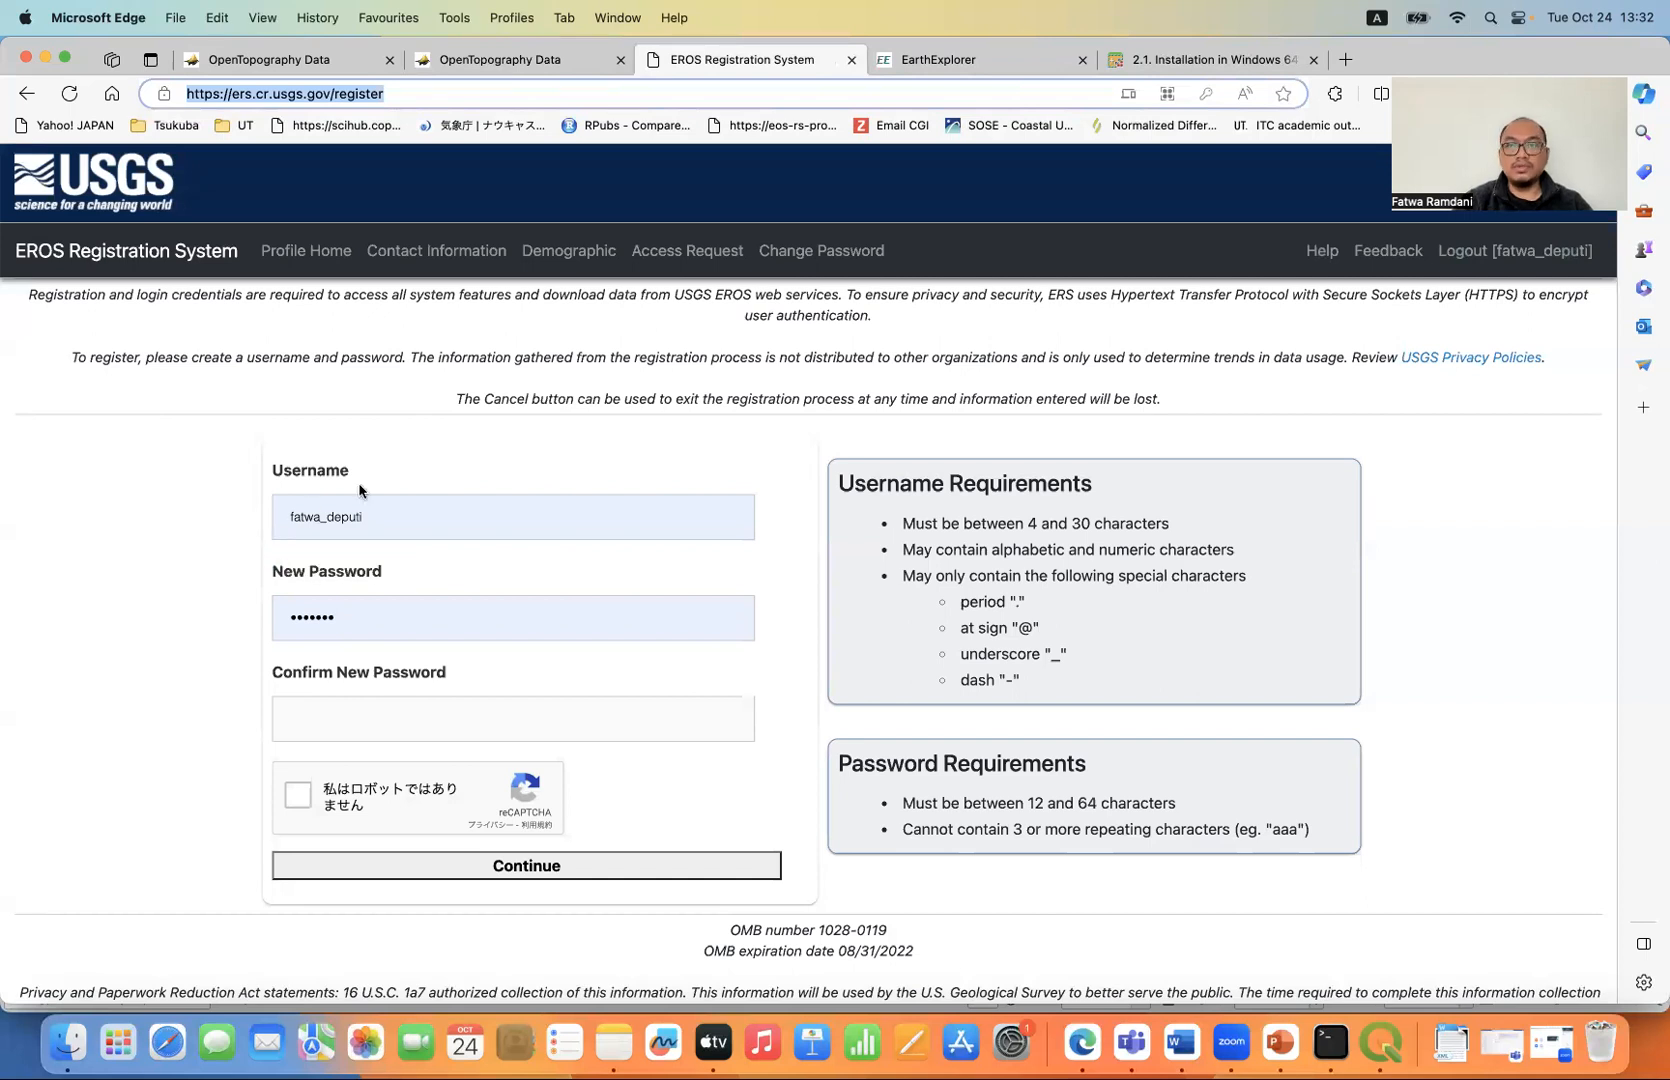
pyautogui.click(1012, 66)
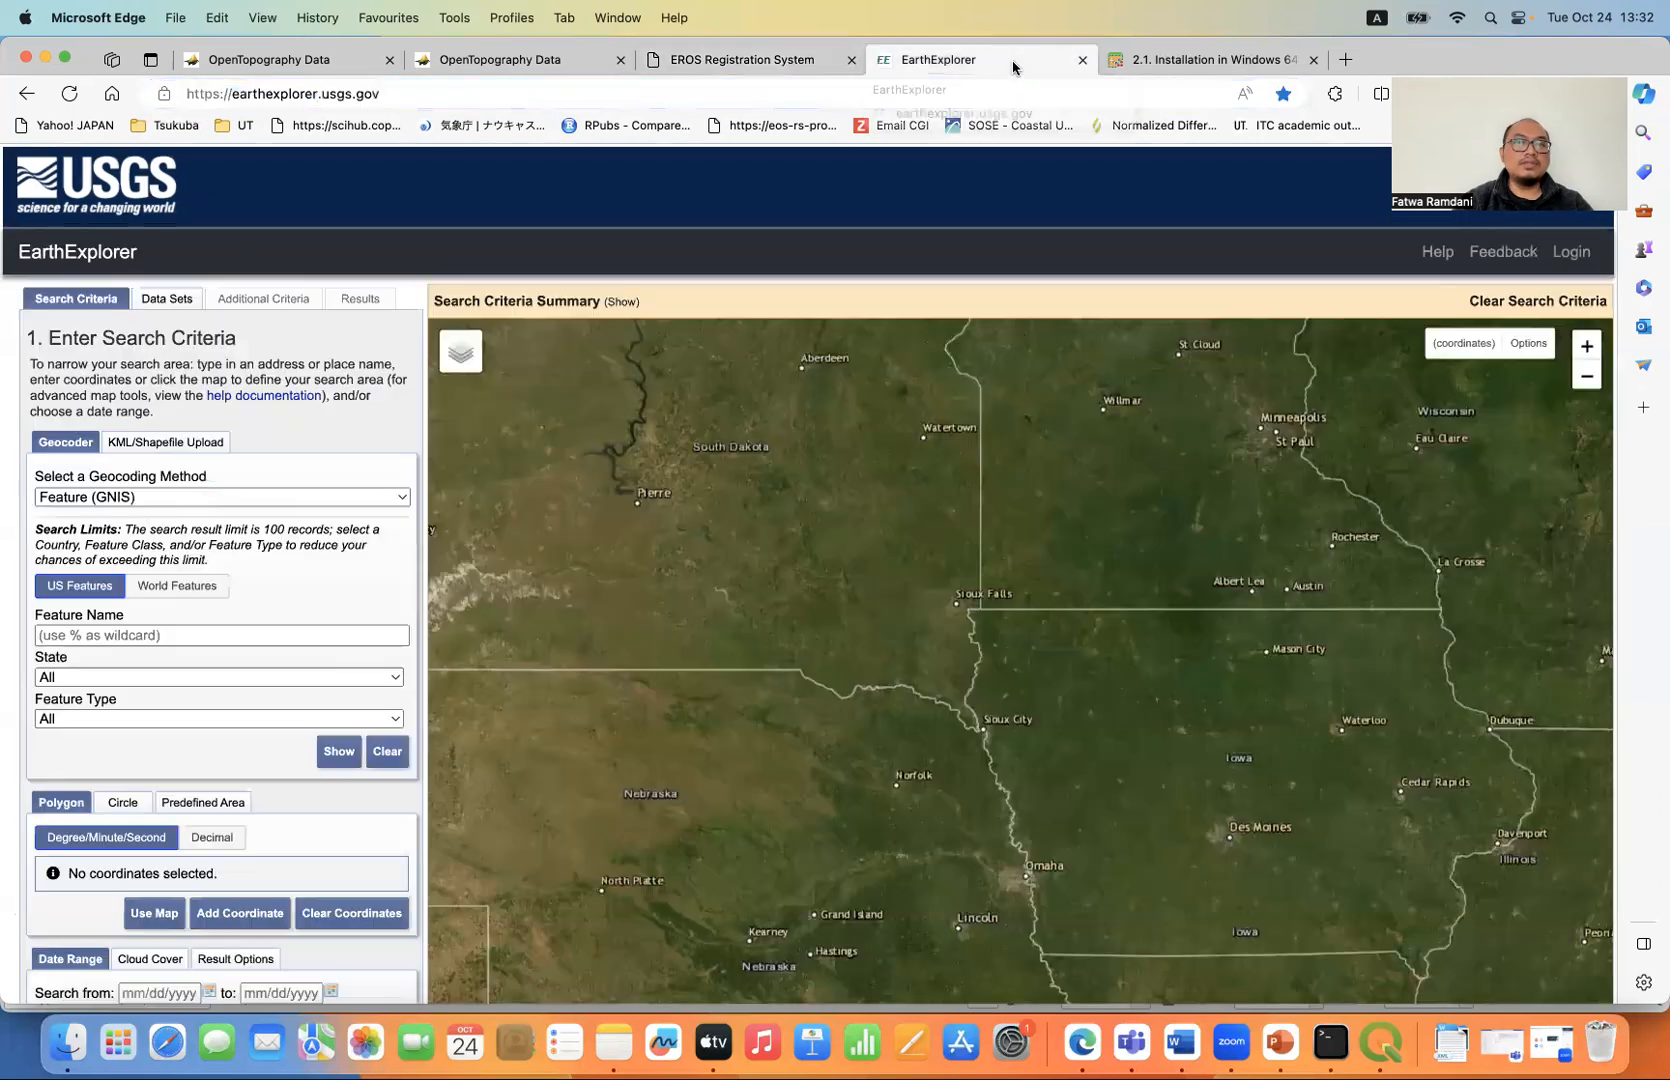
pyautogui.click(409, 98)
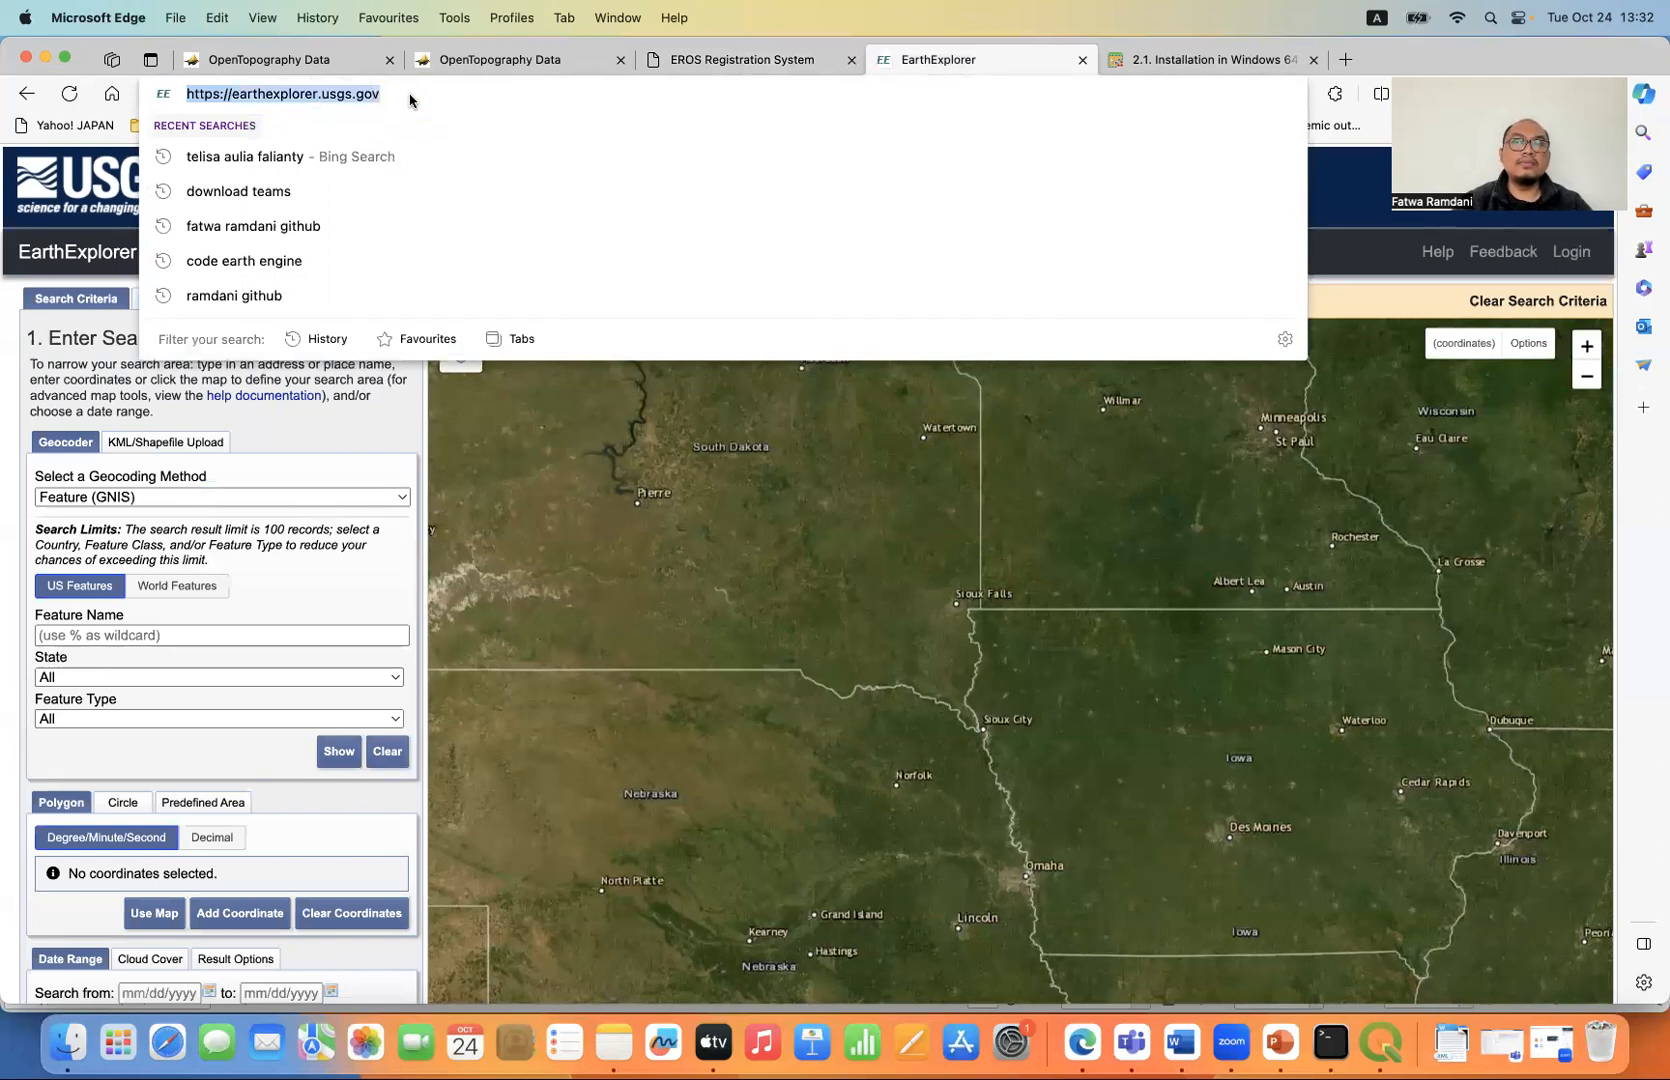
pyautogui.click(1571, 254)
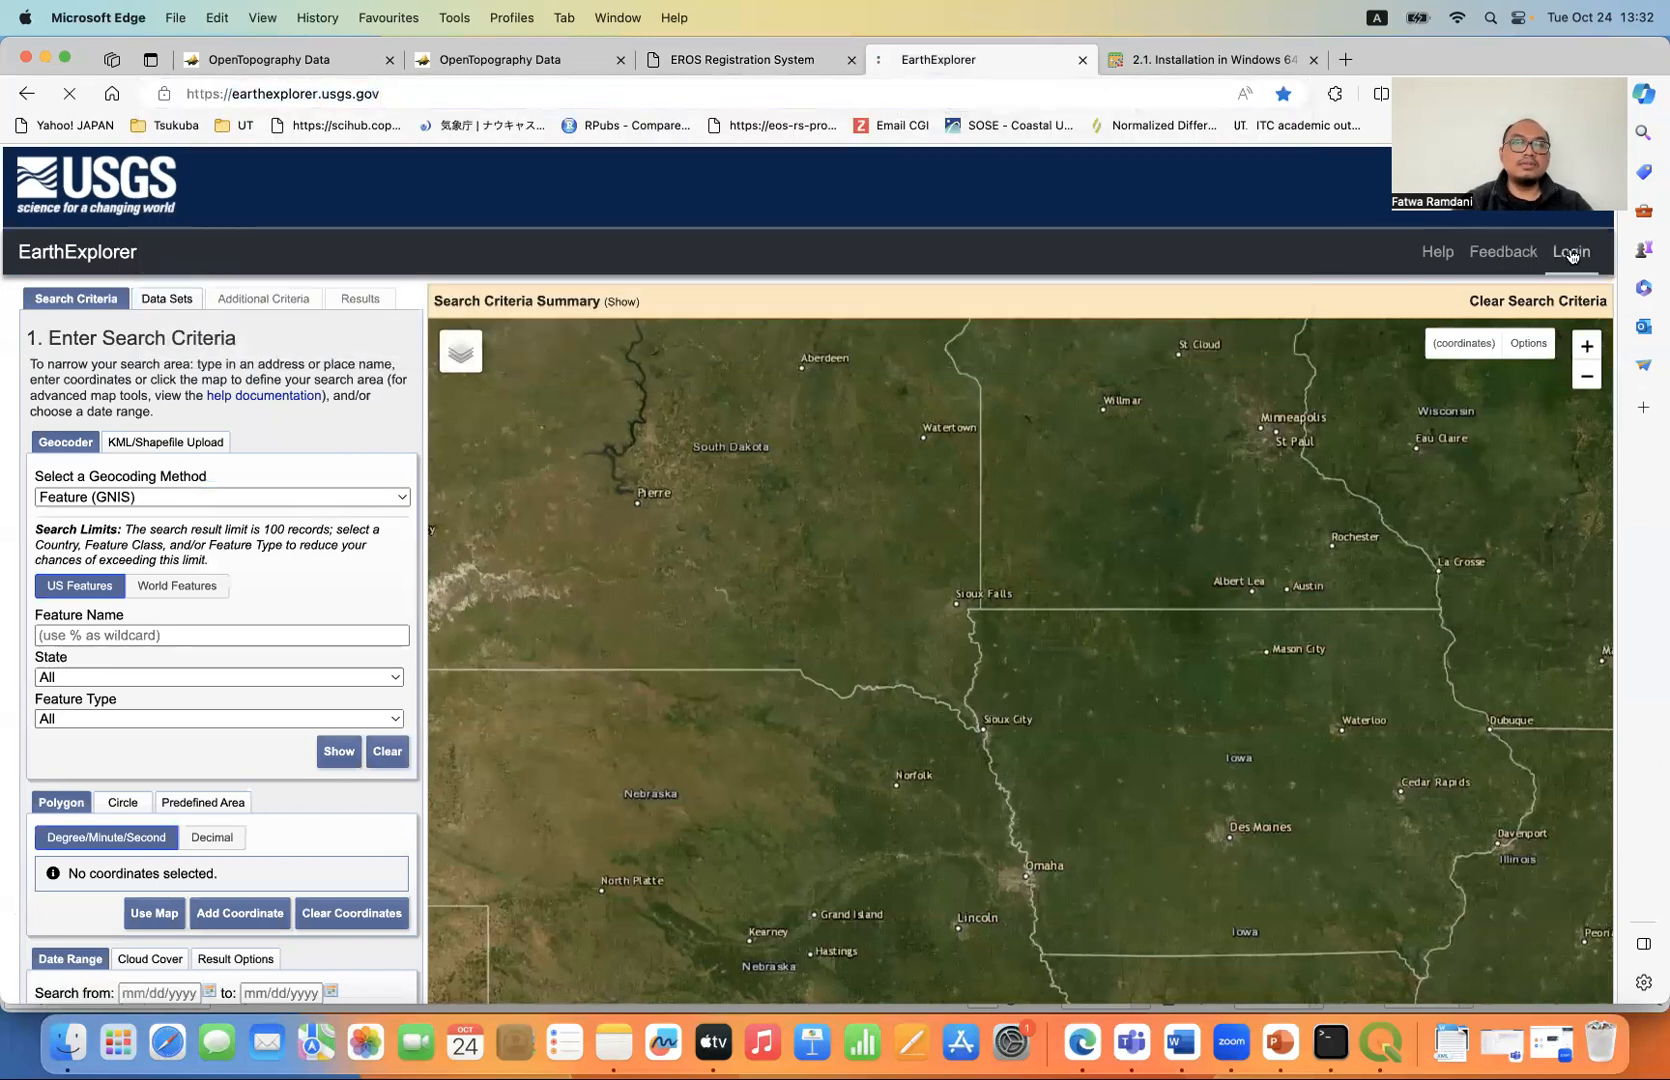
pyautogui.click(804, 864)
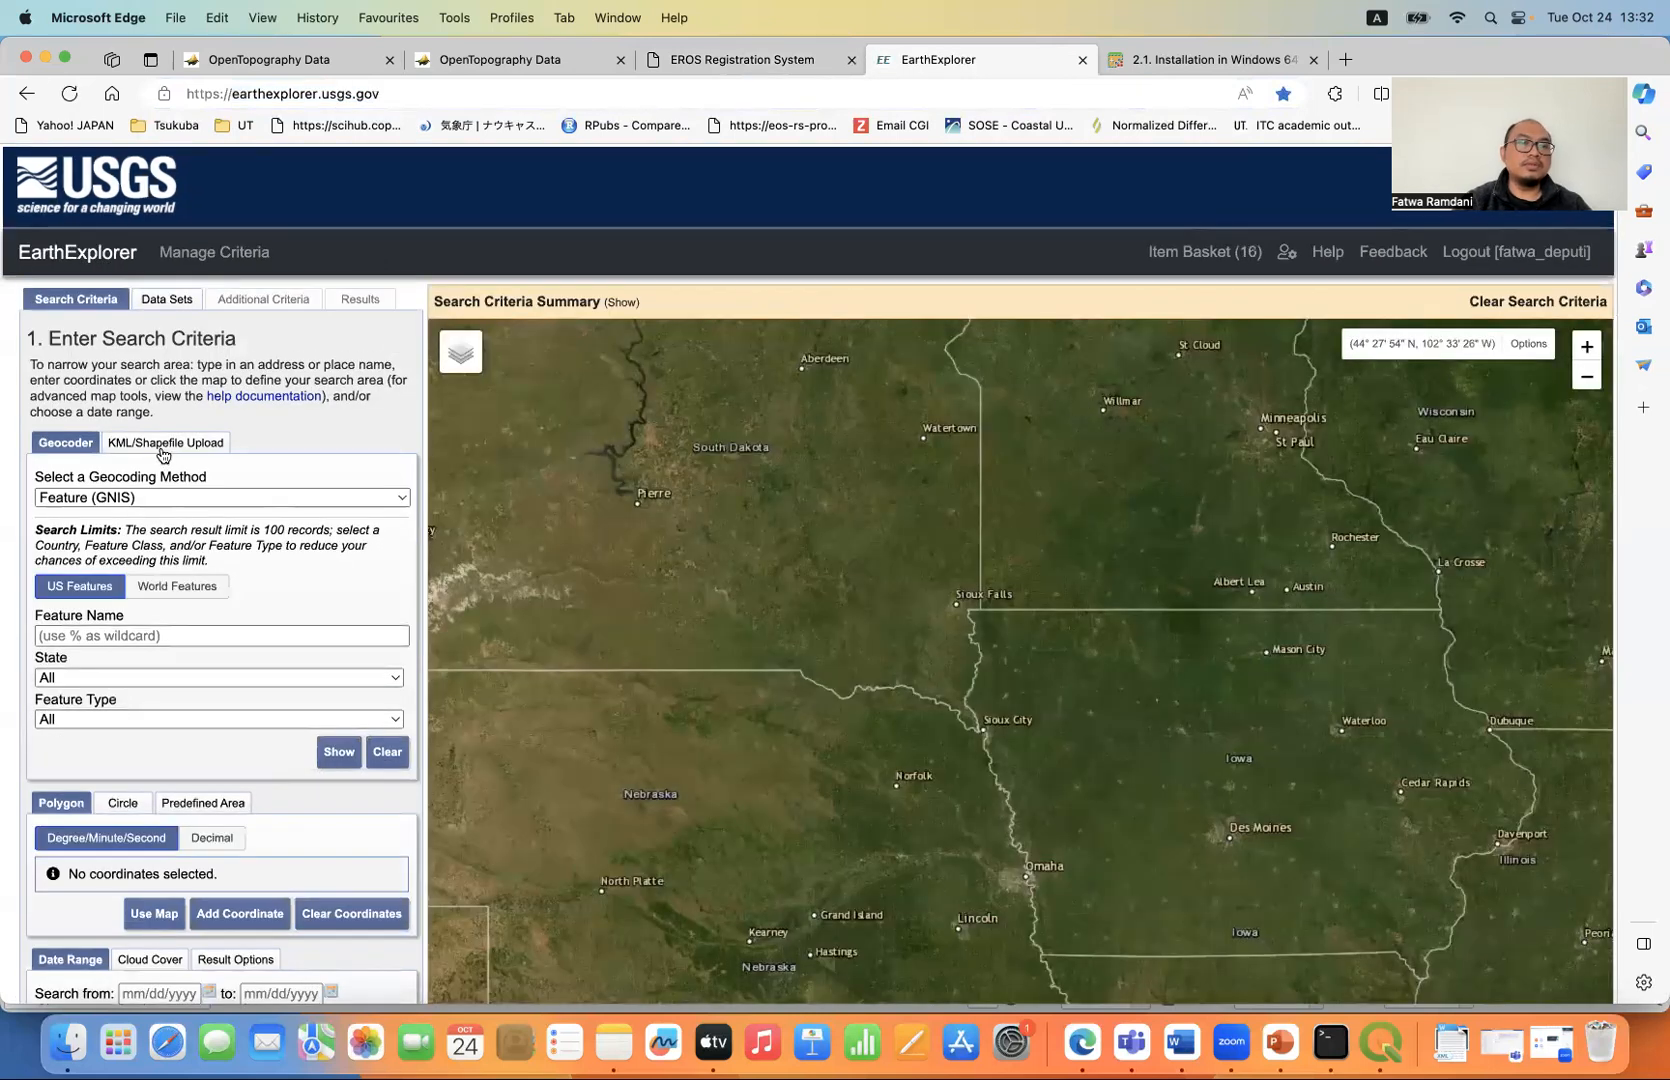
# - Search the world features for "Fuji" with the country set to Japan
pyautogui.click(179, 585)
pyautogui.click(166, 633)
pyautogui.write('Fuji')
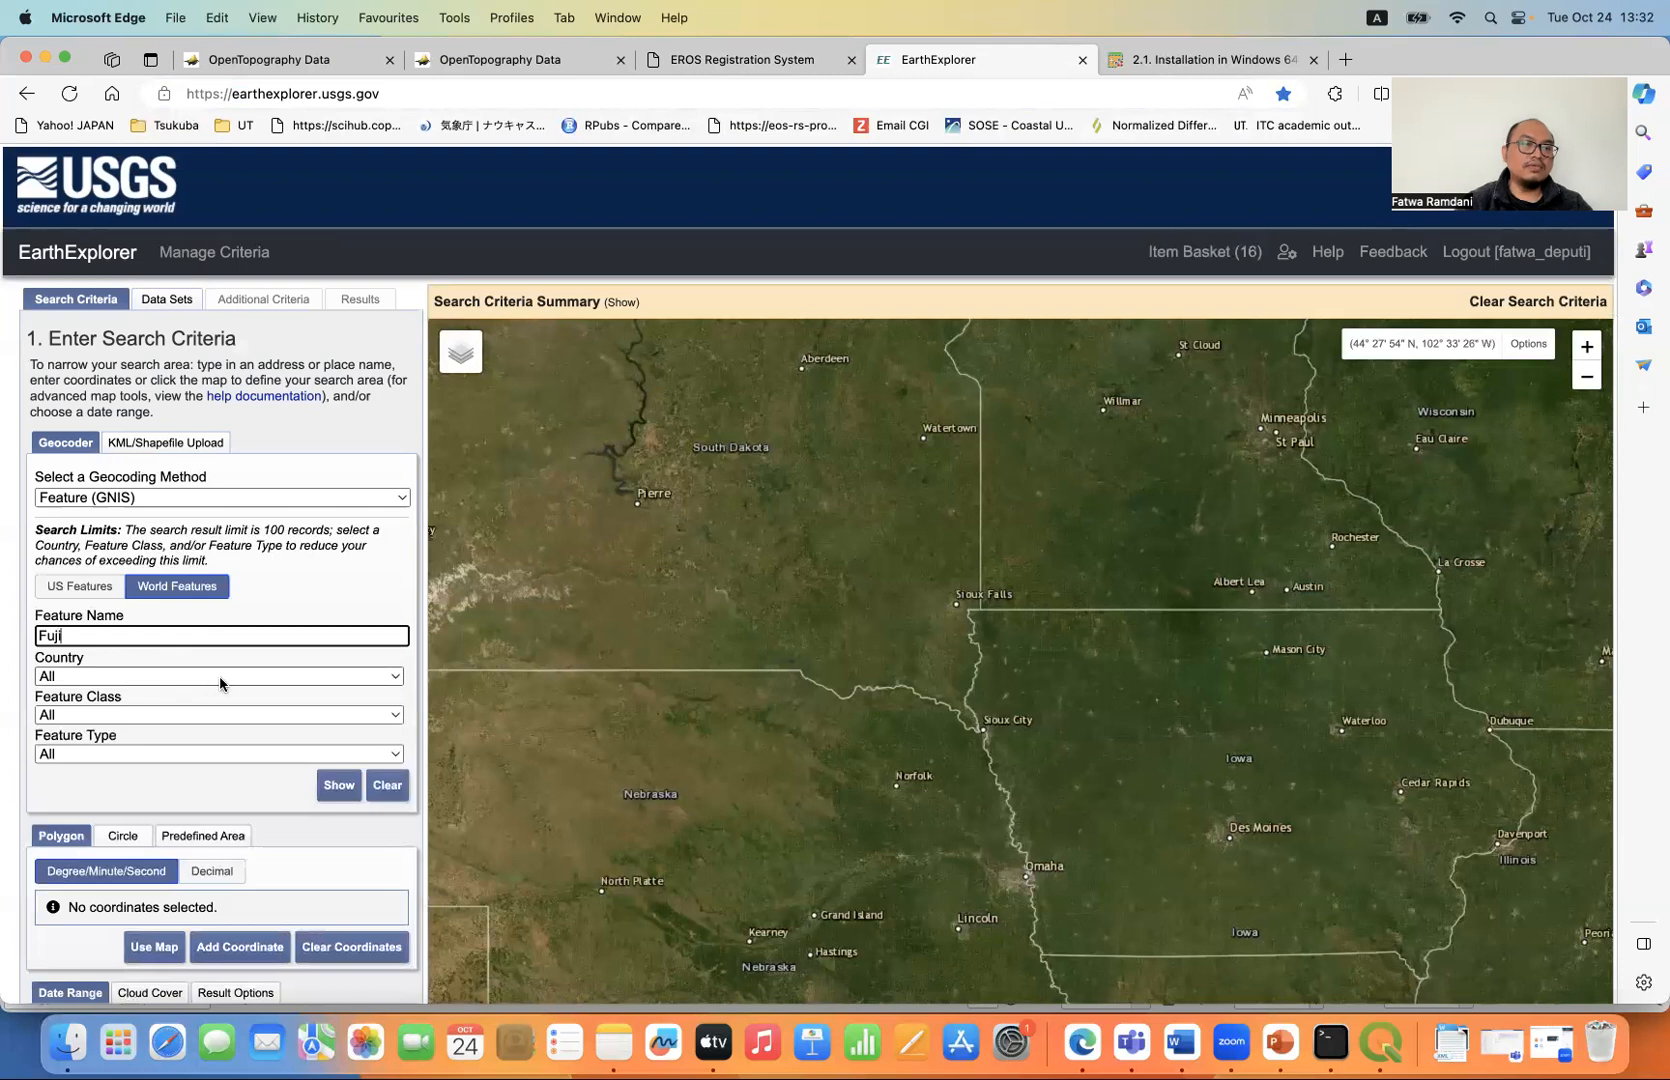
pyautogui.click(221, 676)
pyautogui.press('j')
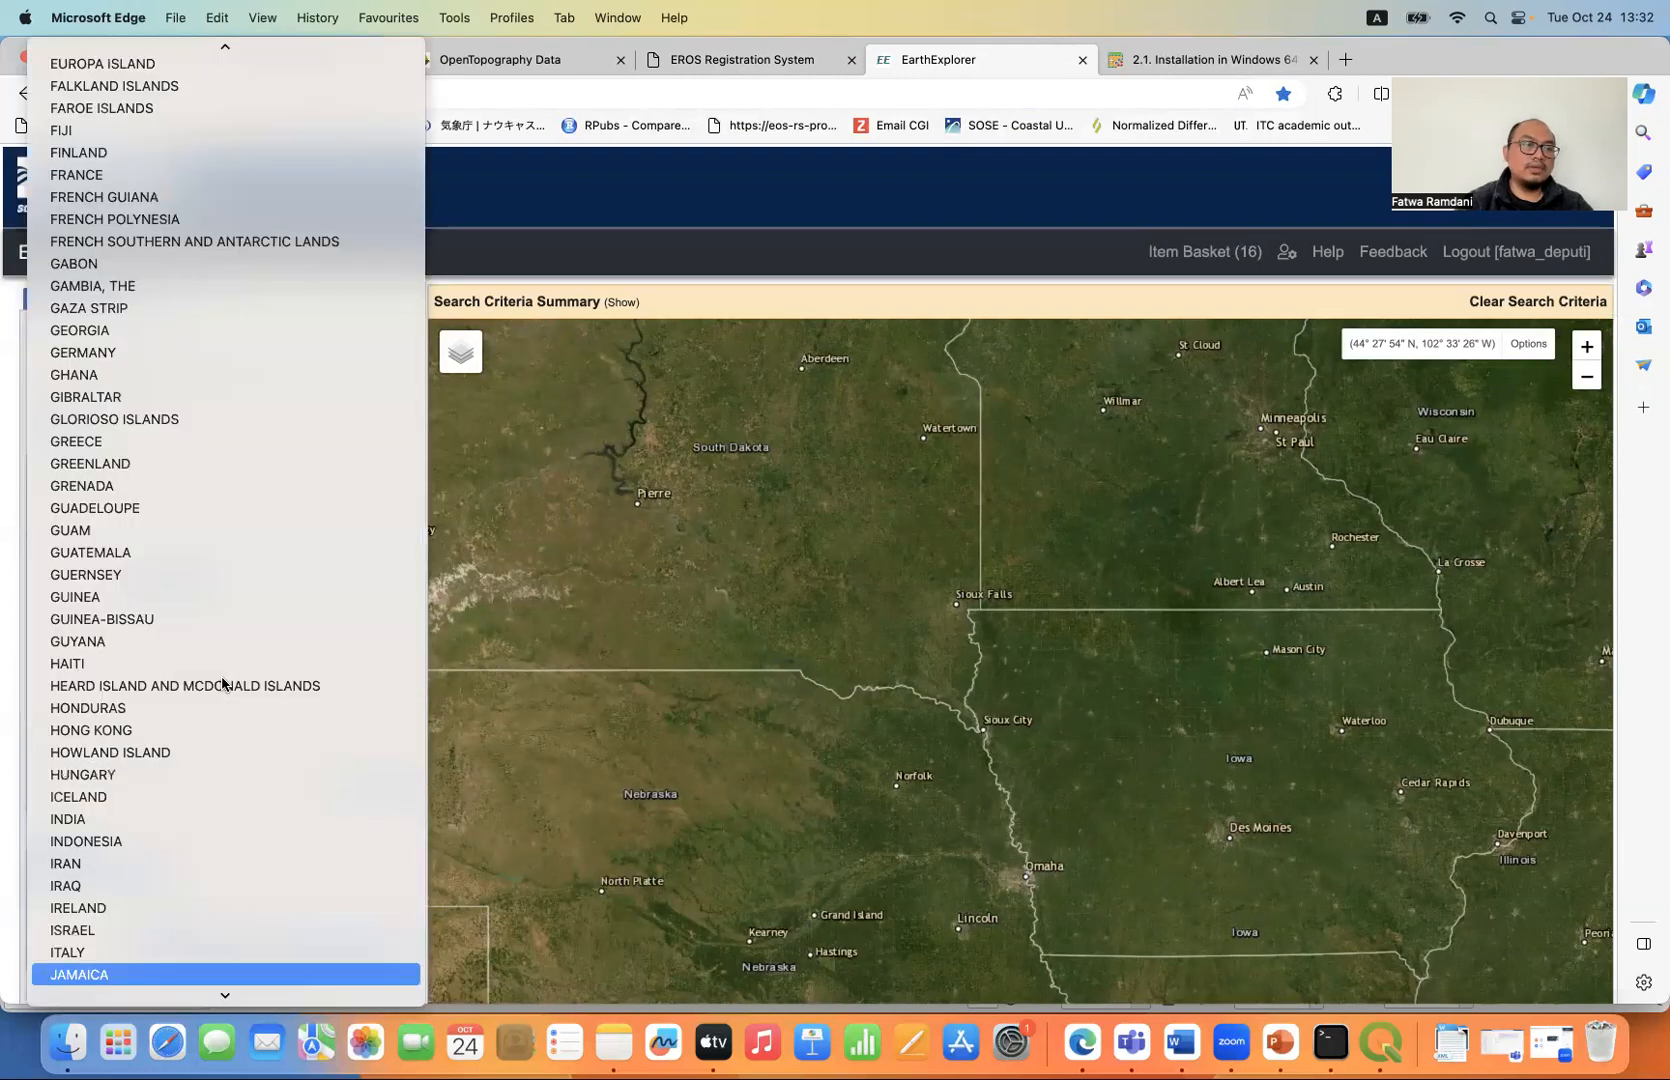
pyautogui.scroll(-4, 223, 684)
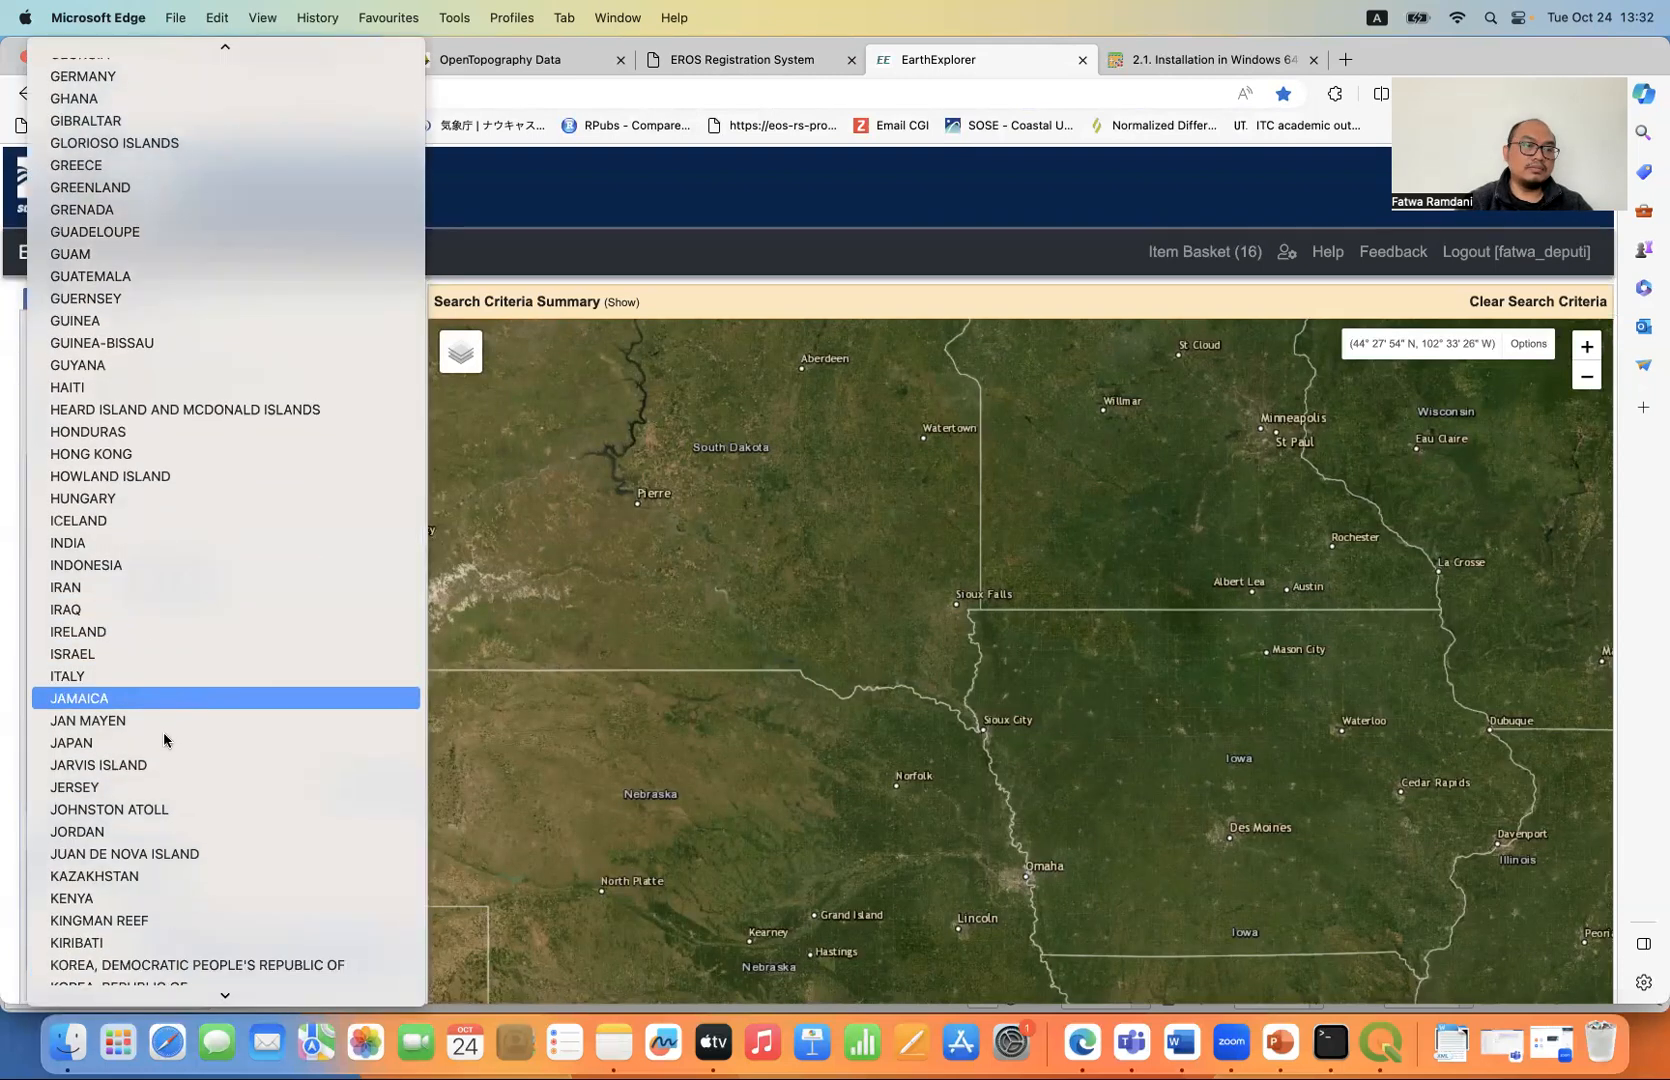
pyautogui.click(165, 740)
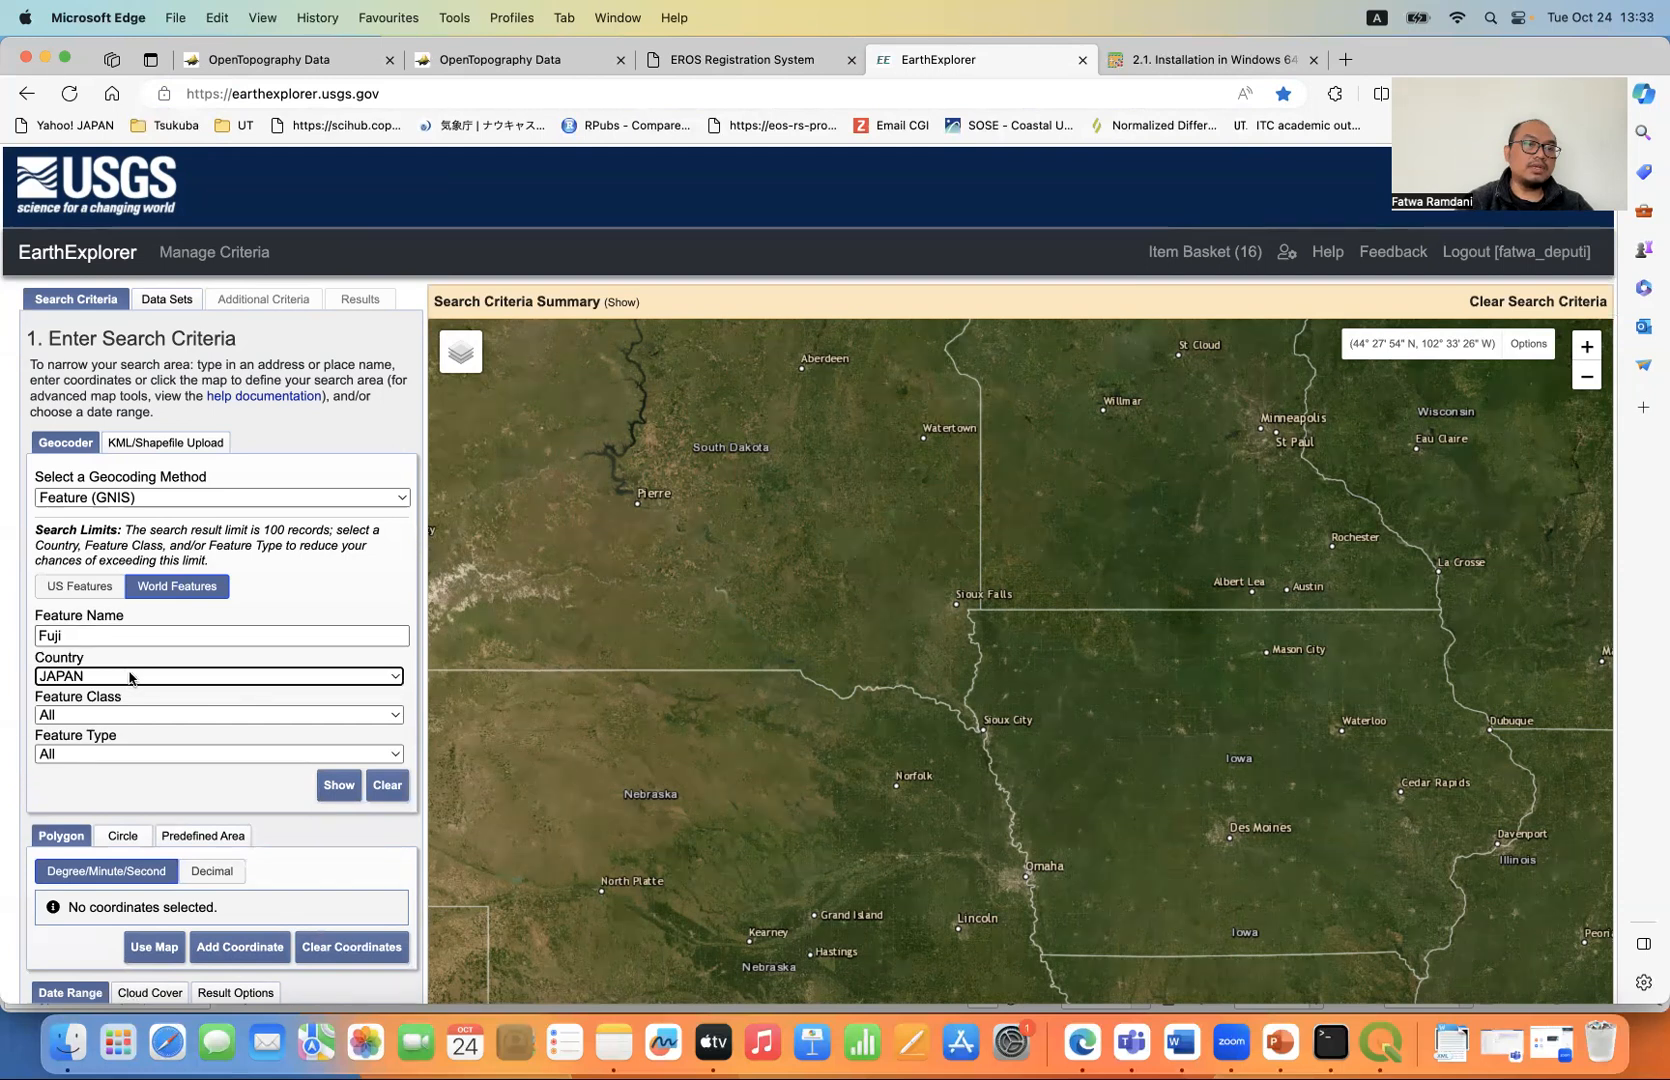
pyautogui.click(339, 787)
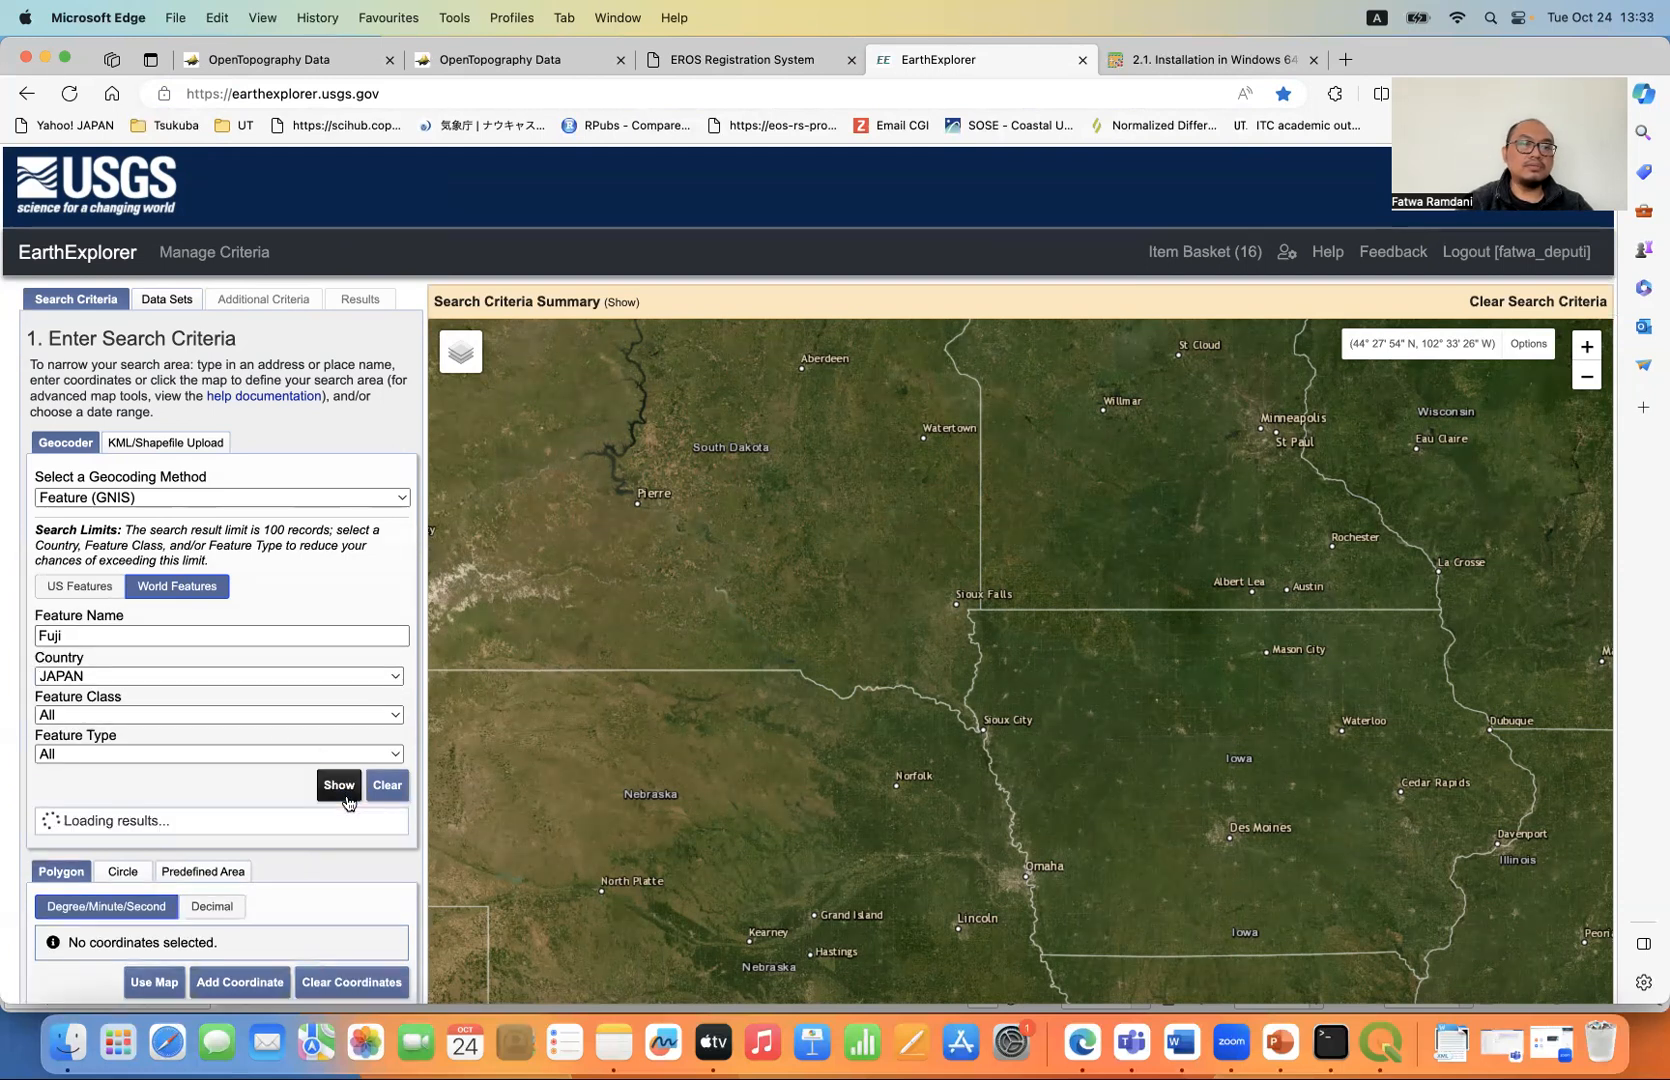
# - Choose the Fuji populated place at latitude 35.1667 and set the search polygon to the map extent around Mount Fuji
pyautogui.scroll(-5, 270, 780)
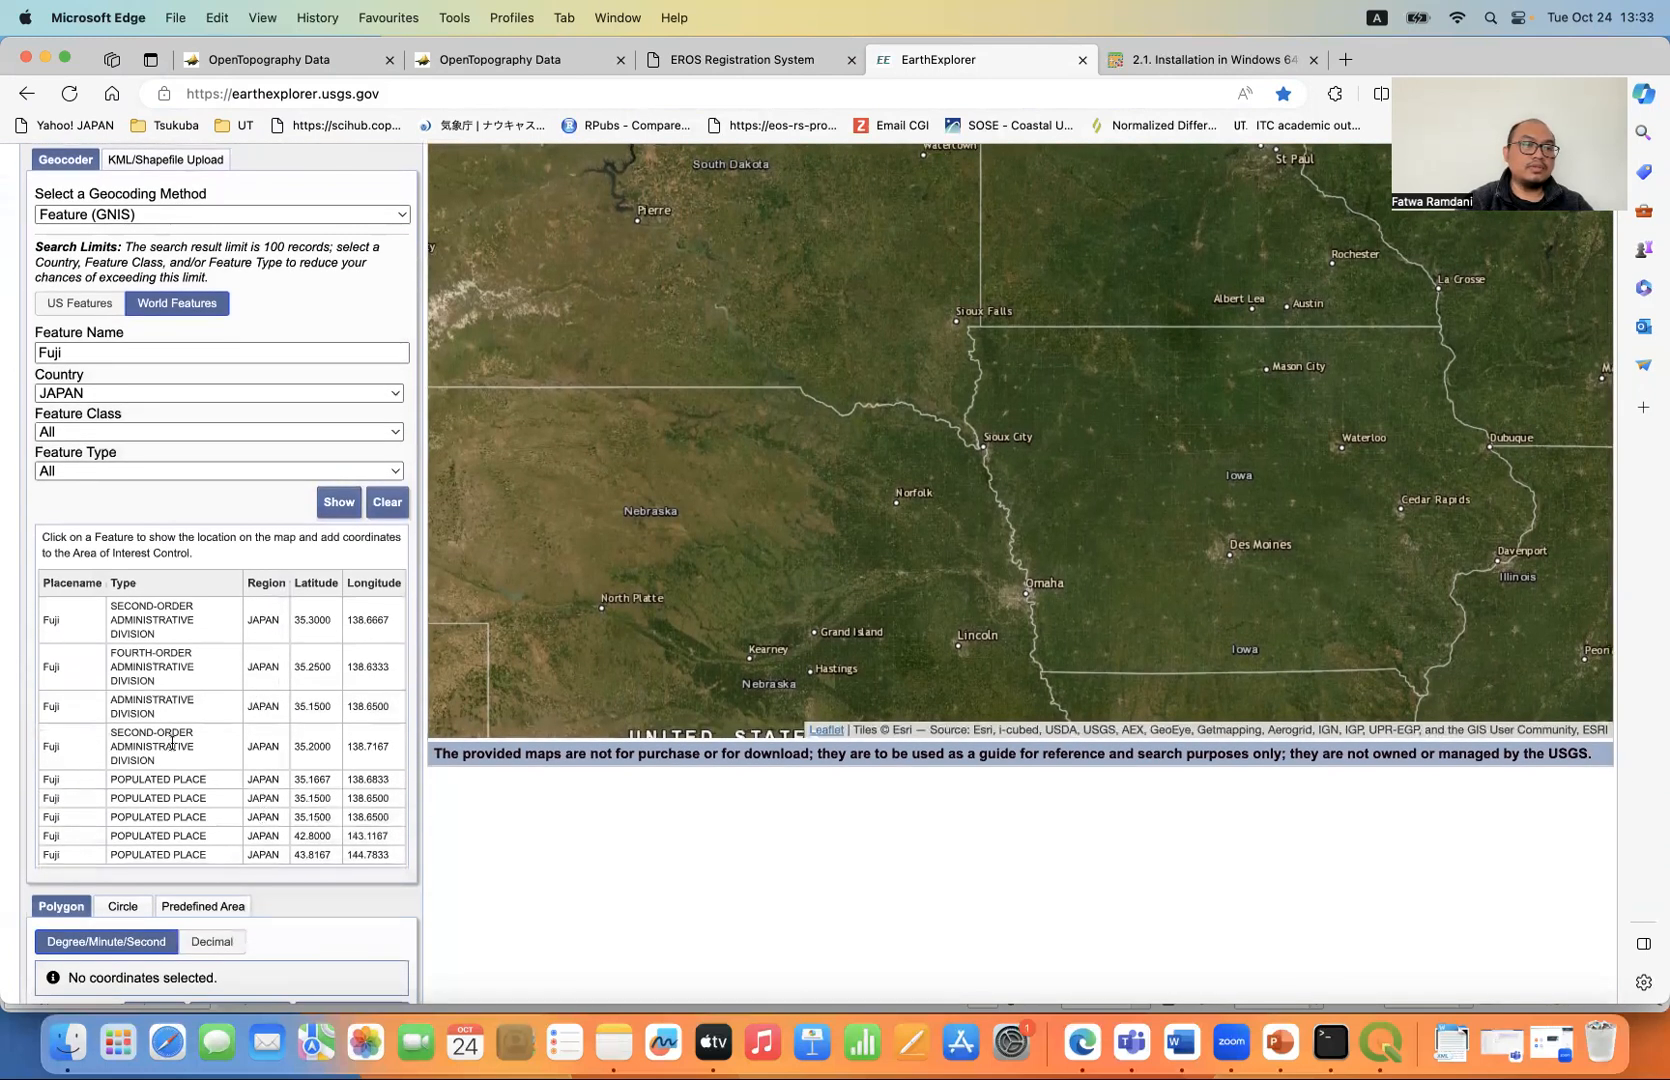
pyautogui.click(54, 787)
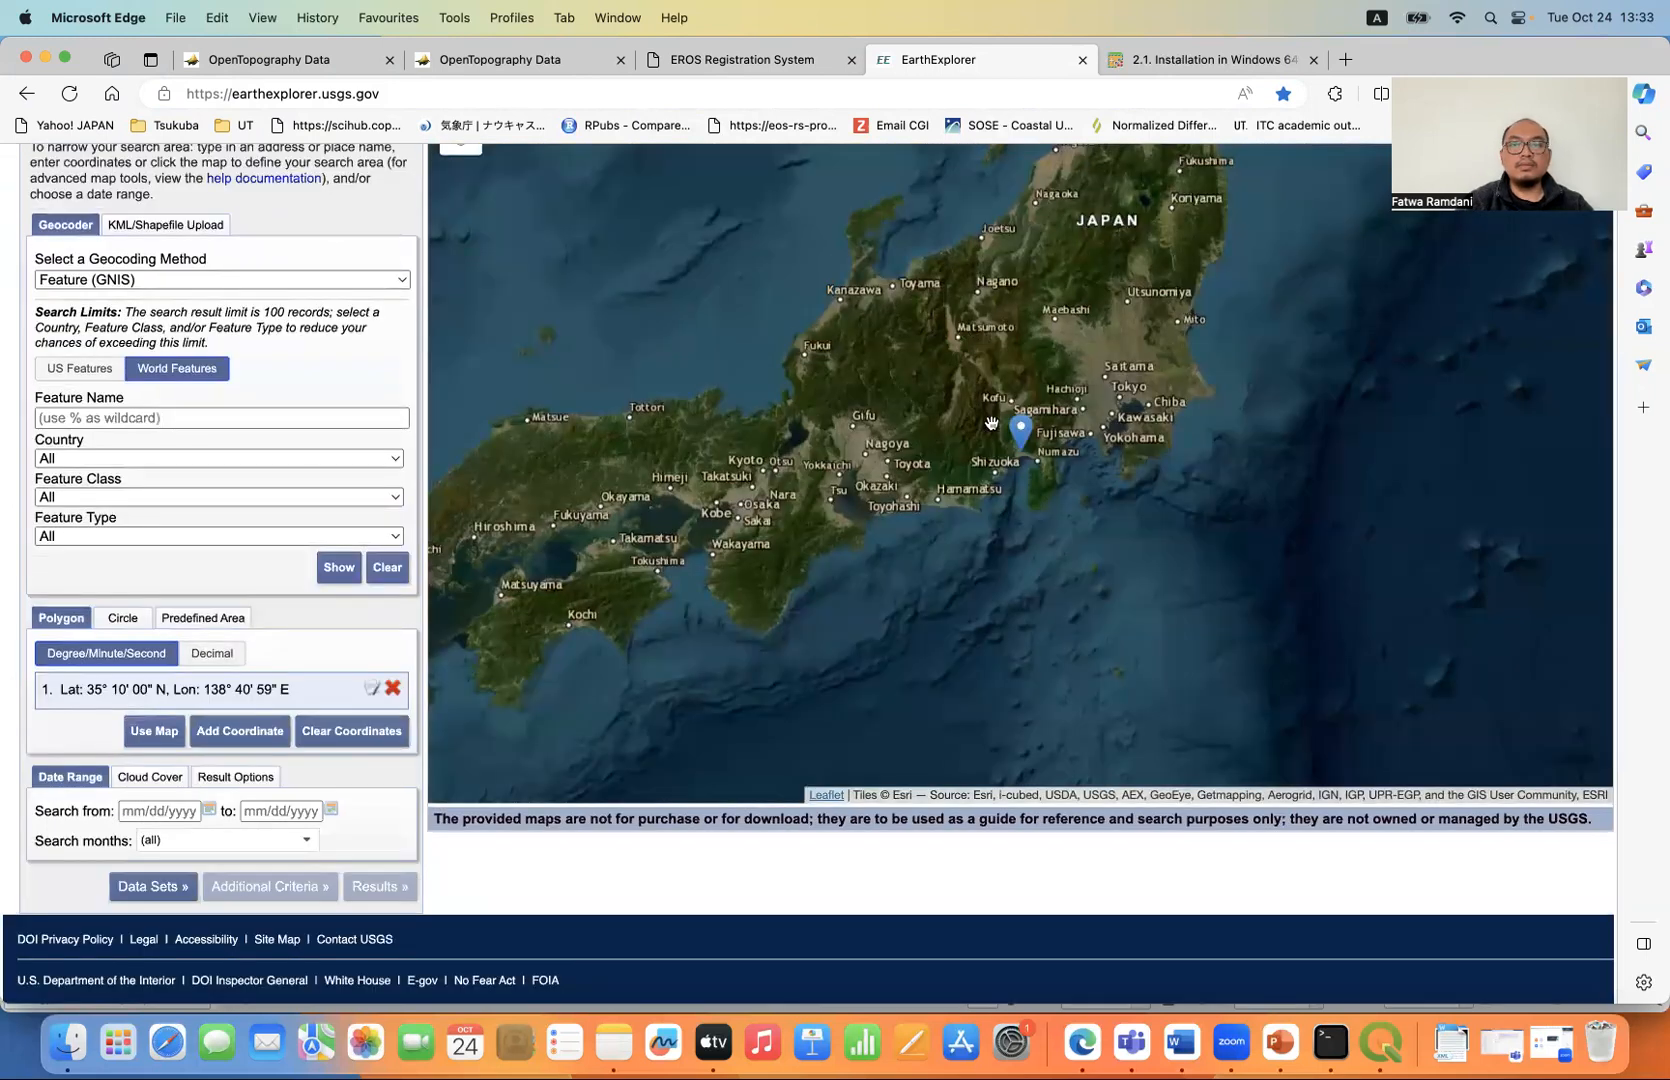
pyautogui.scroll(2, 991, 423)
pyautogui.scroll(4, 1234, 466)
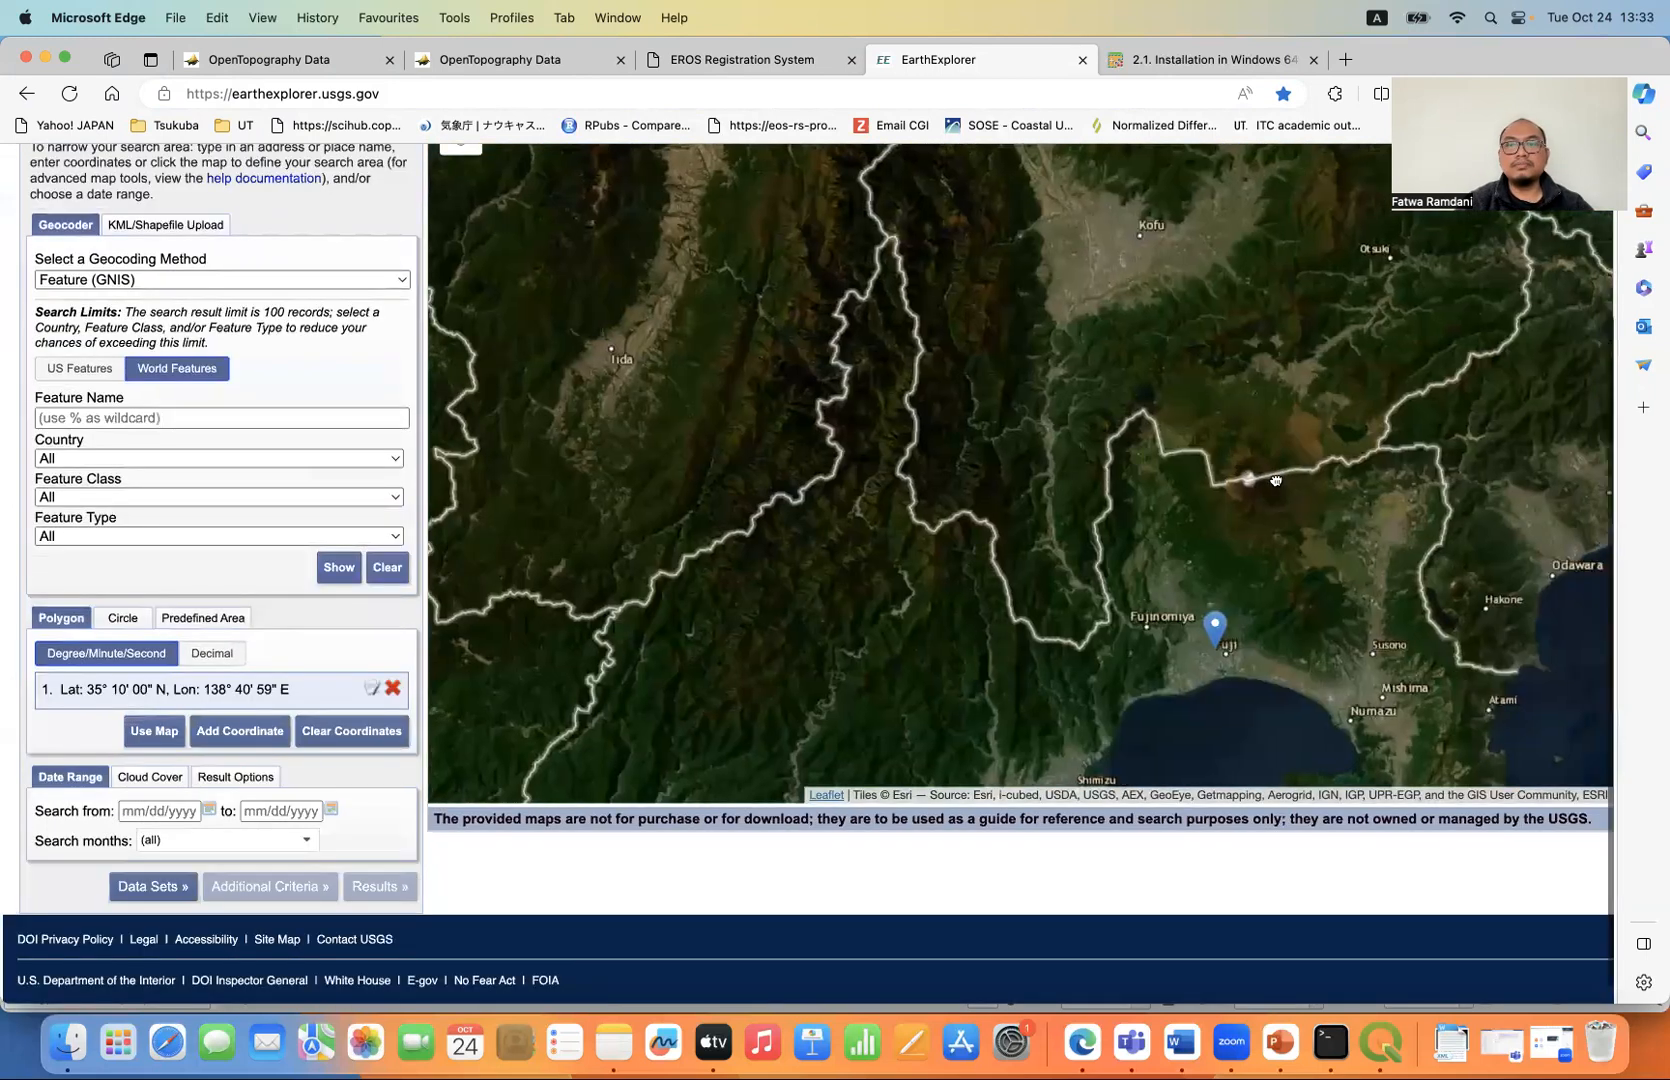
pyautogui.moveTo(1275, 480); pyautogui.dragTo(1056, 470)
pyautogui.scroll(2, 1056, 470)
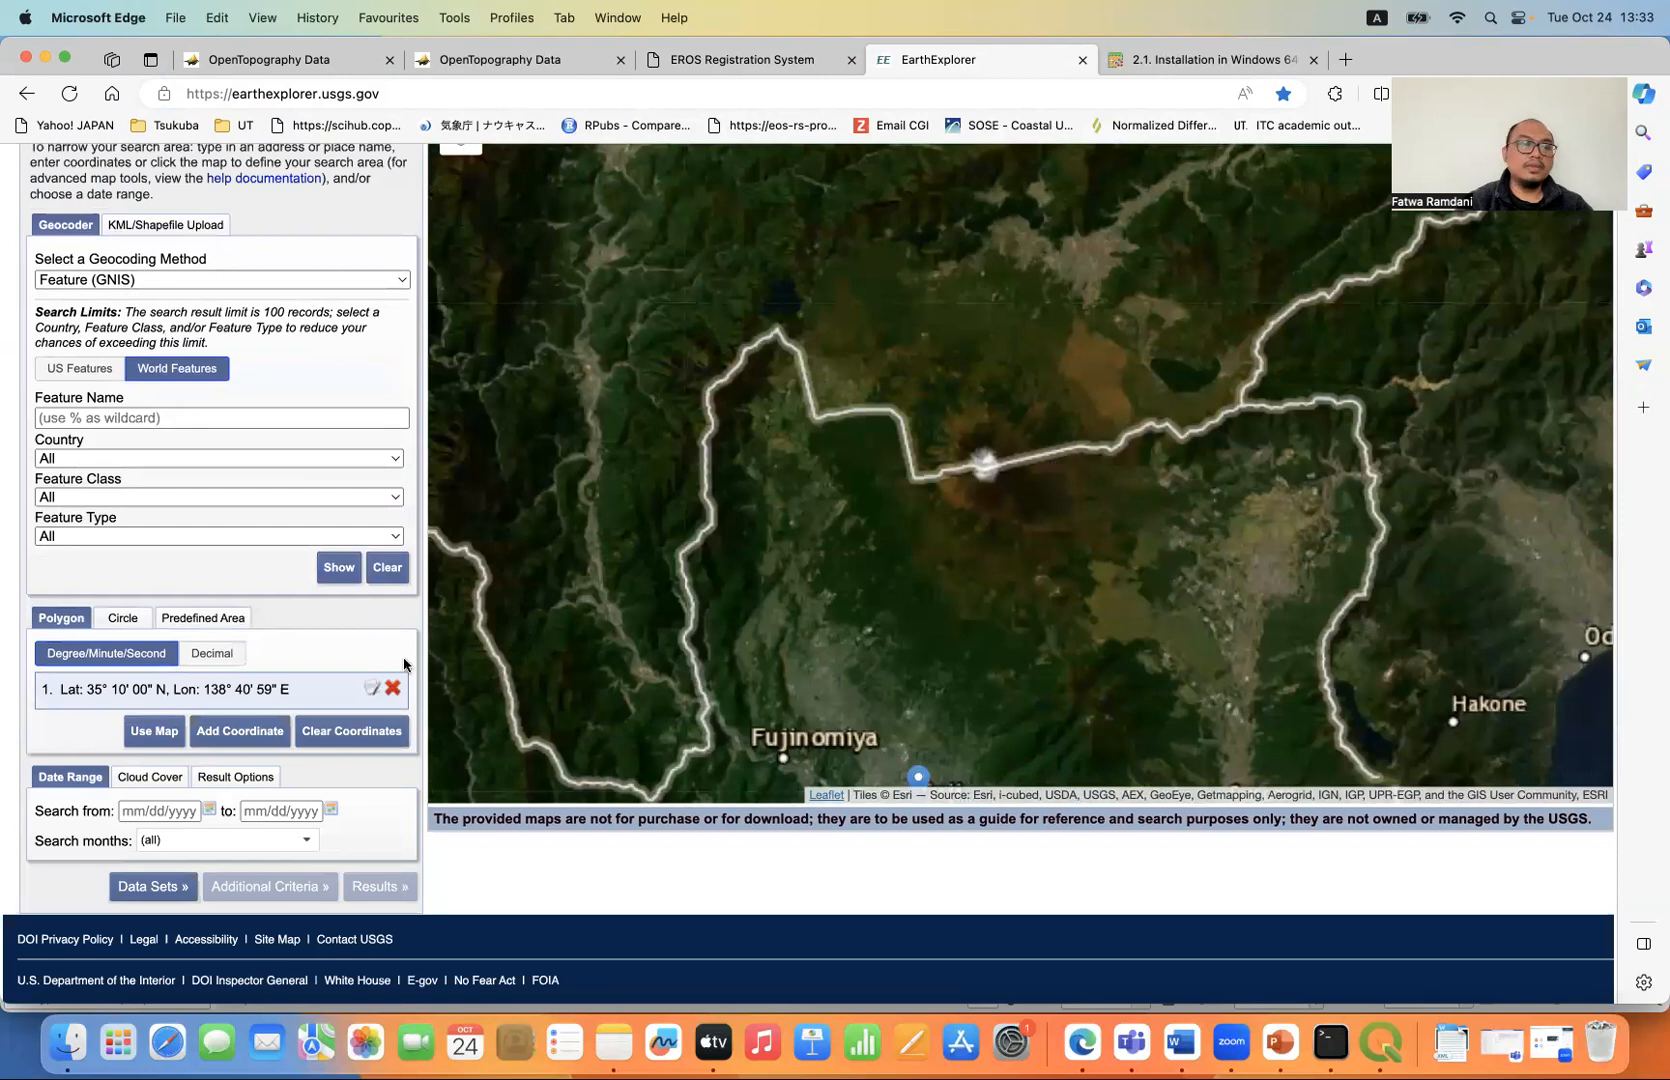
pyautogui.click(151, 733)
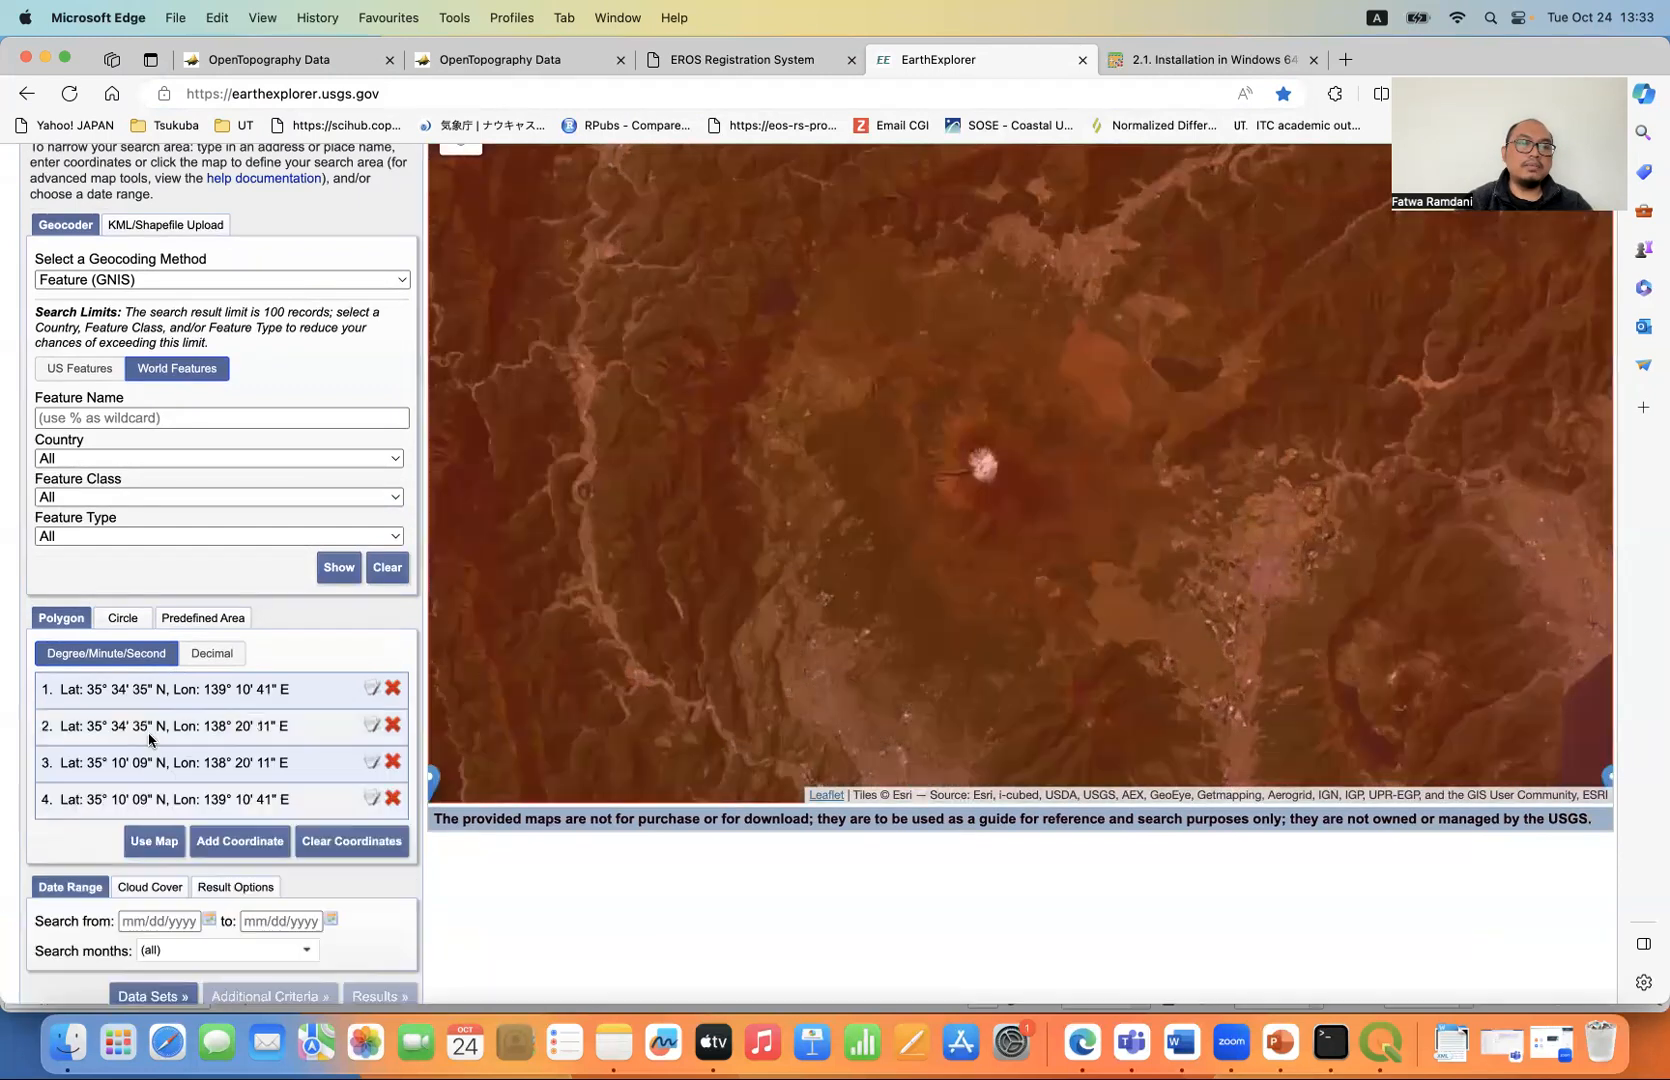
# - Select the Landsat 8-9 OLI/TIRS C2 L1 data set from Landsat Collection 2 Level-1, accepting the data set notice
pyautogui.click(163, 997)
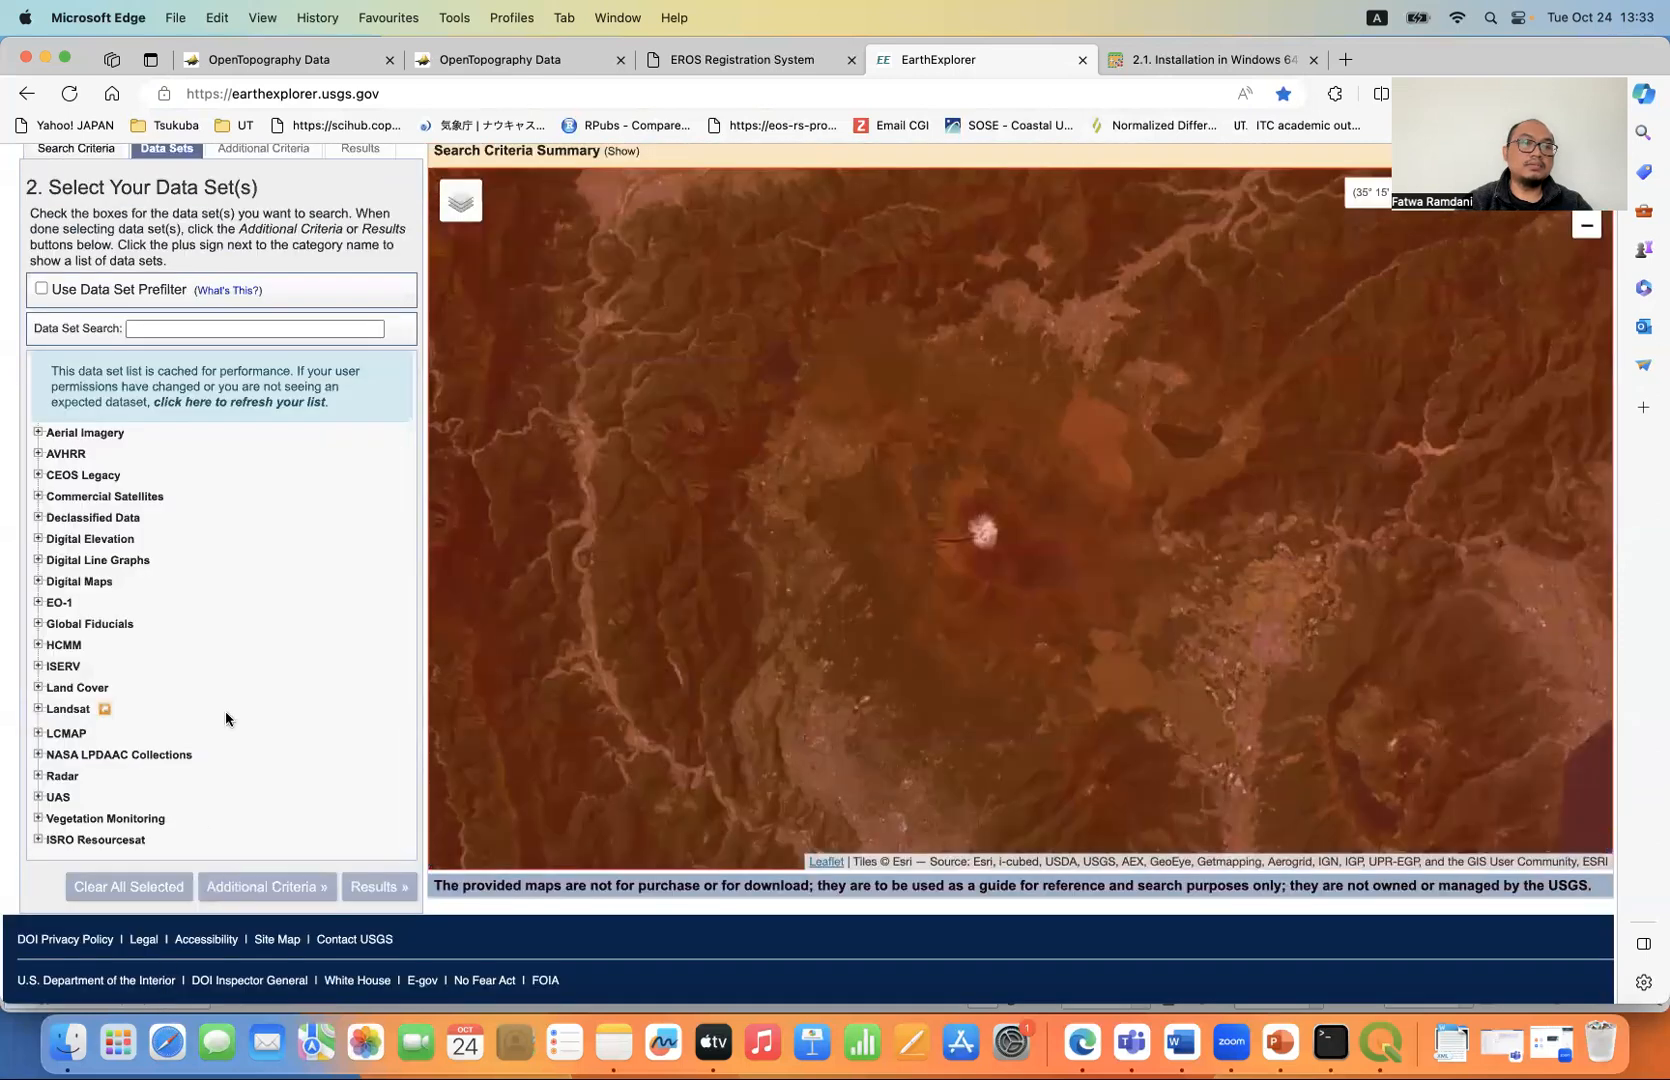
pyautogui.click(37, 709)
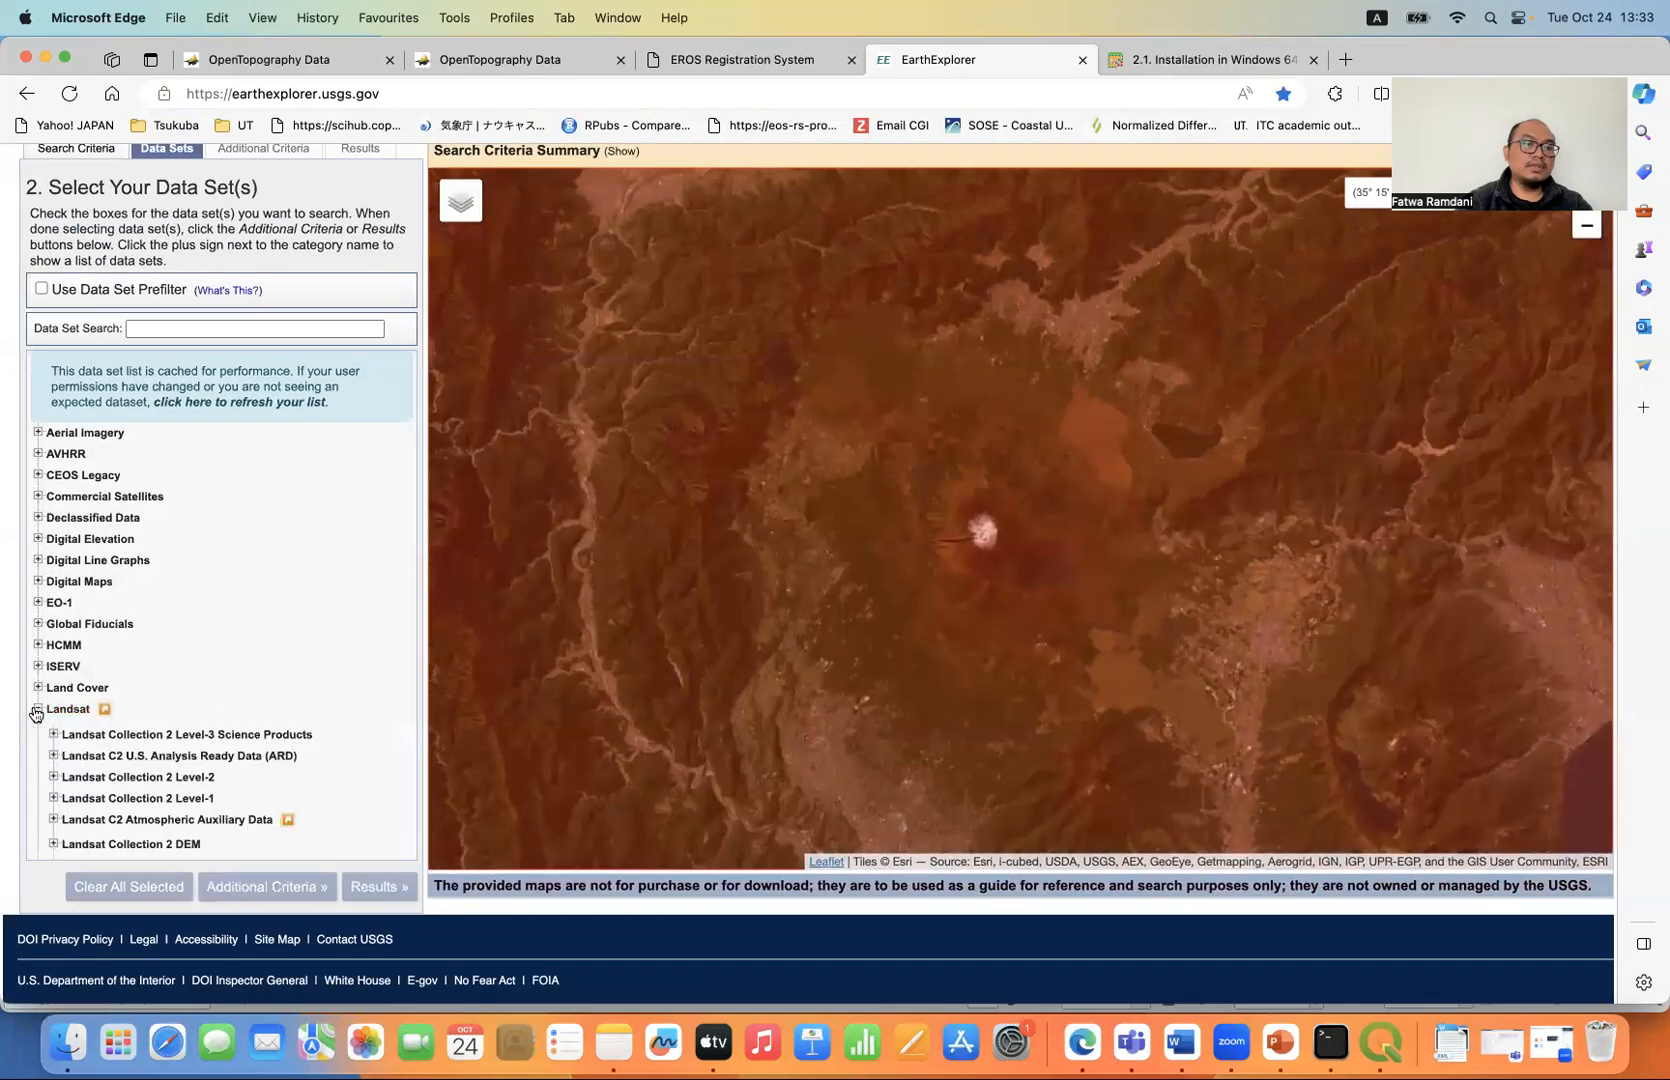
pyautogui.click(54, 721)
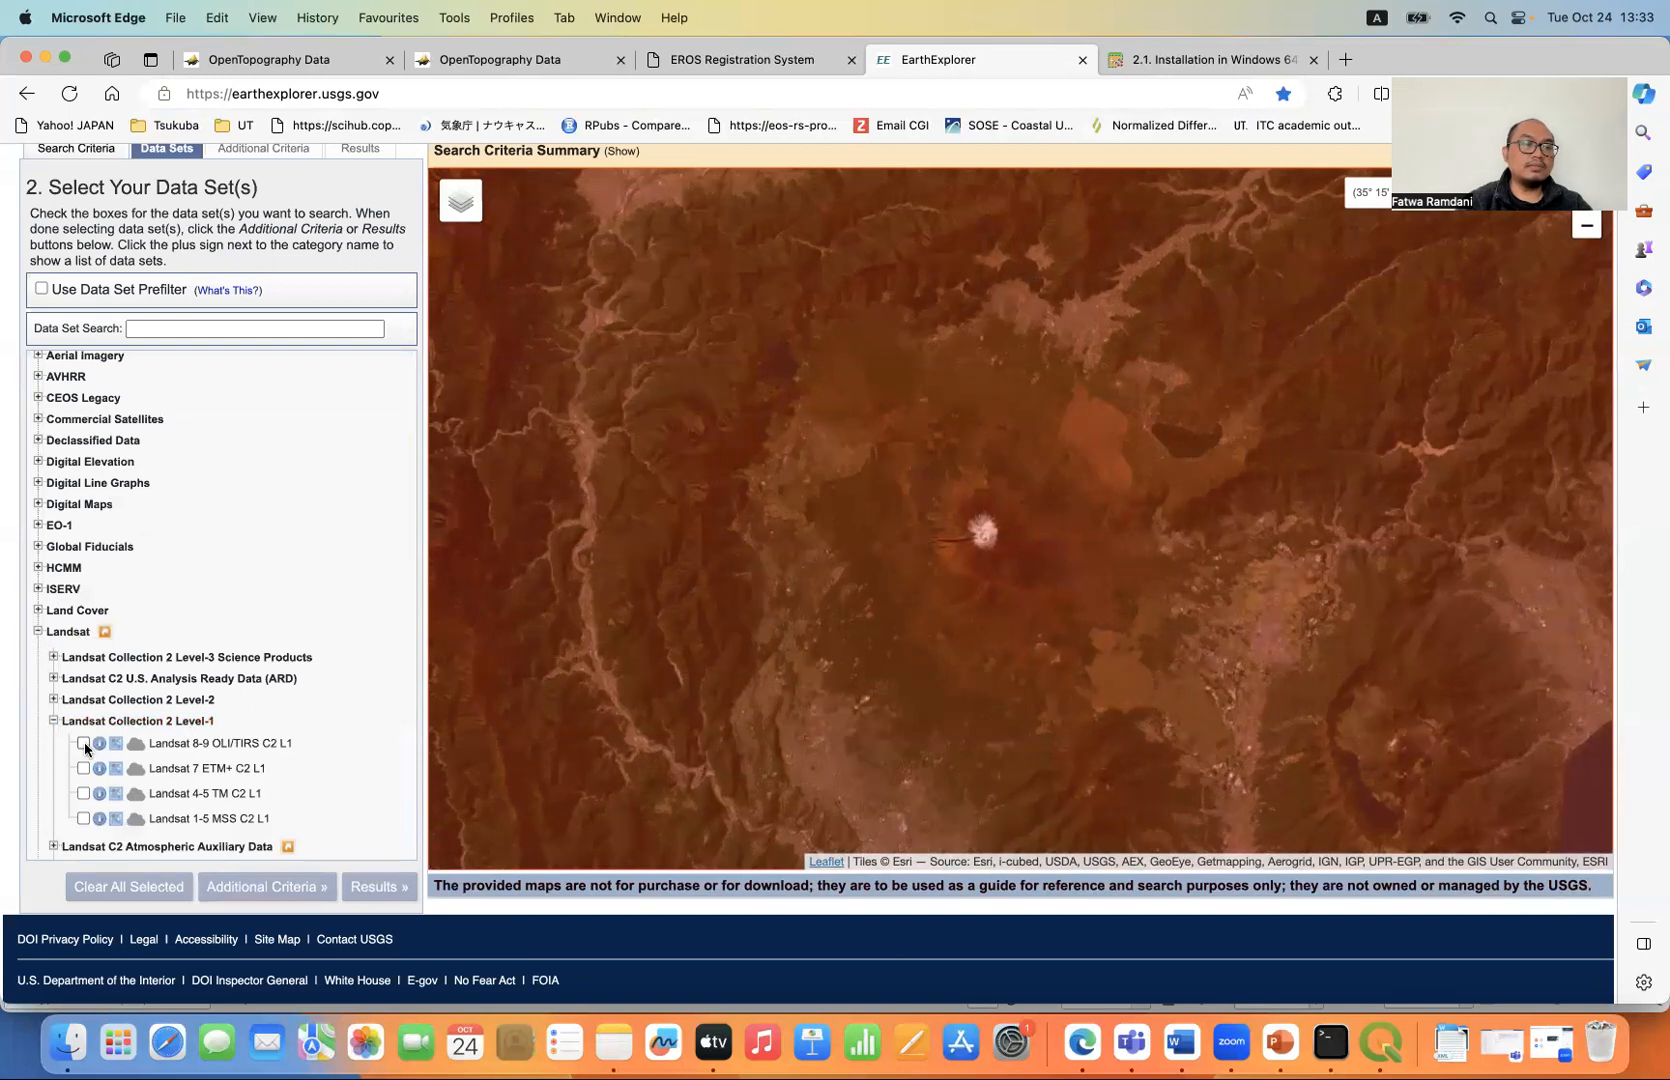
pyautogui.click(82, 743)
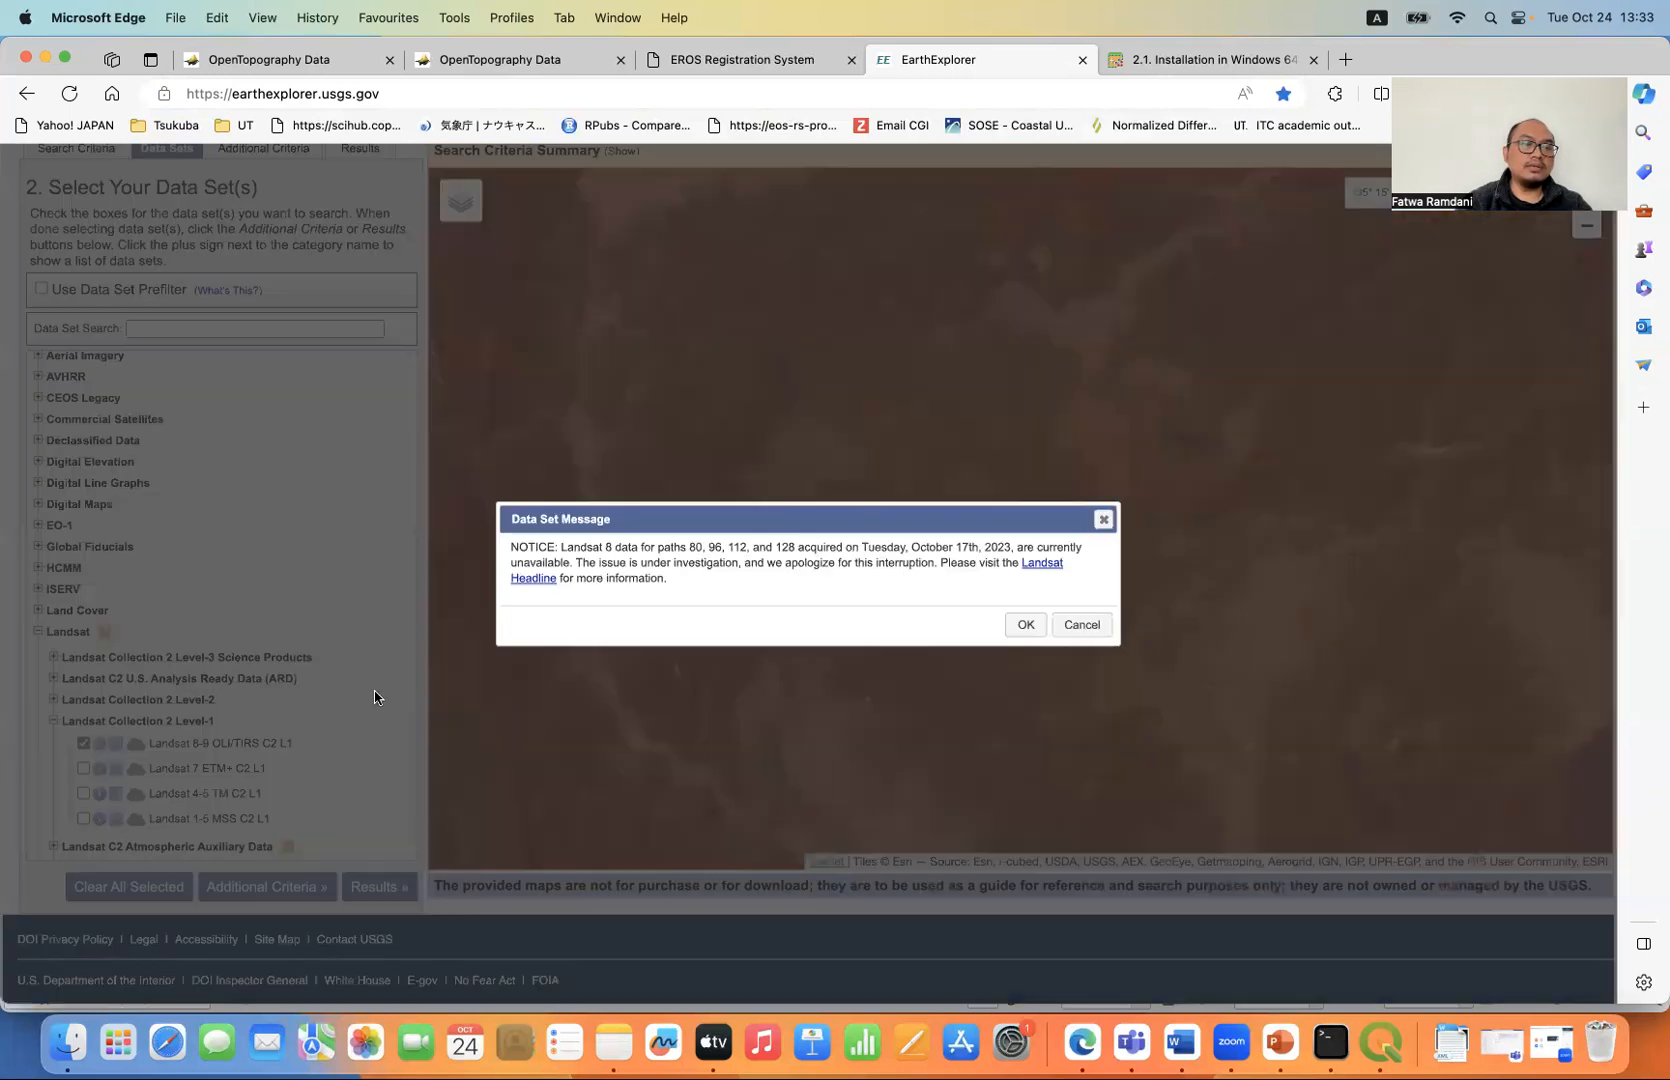
pyautogui.click(1028, 623)
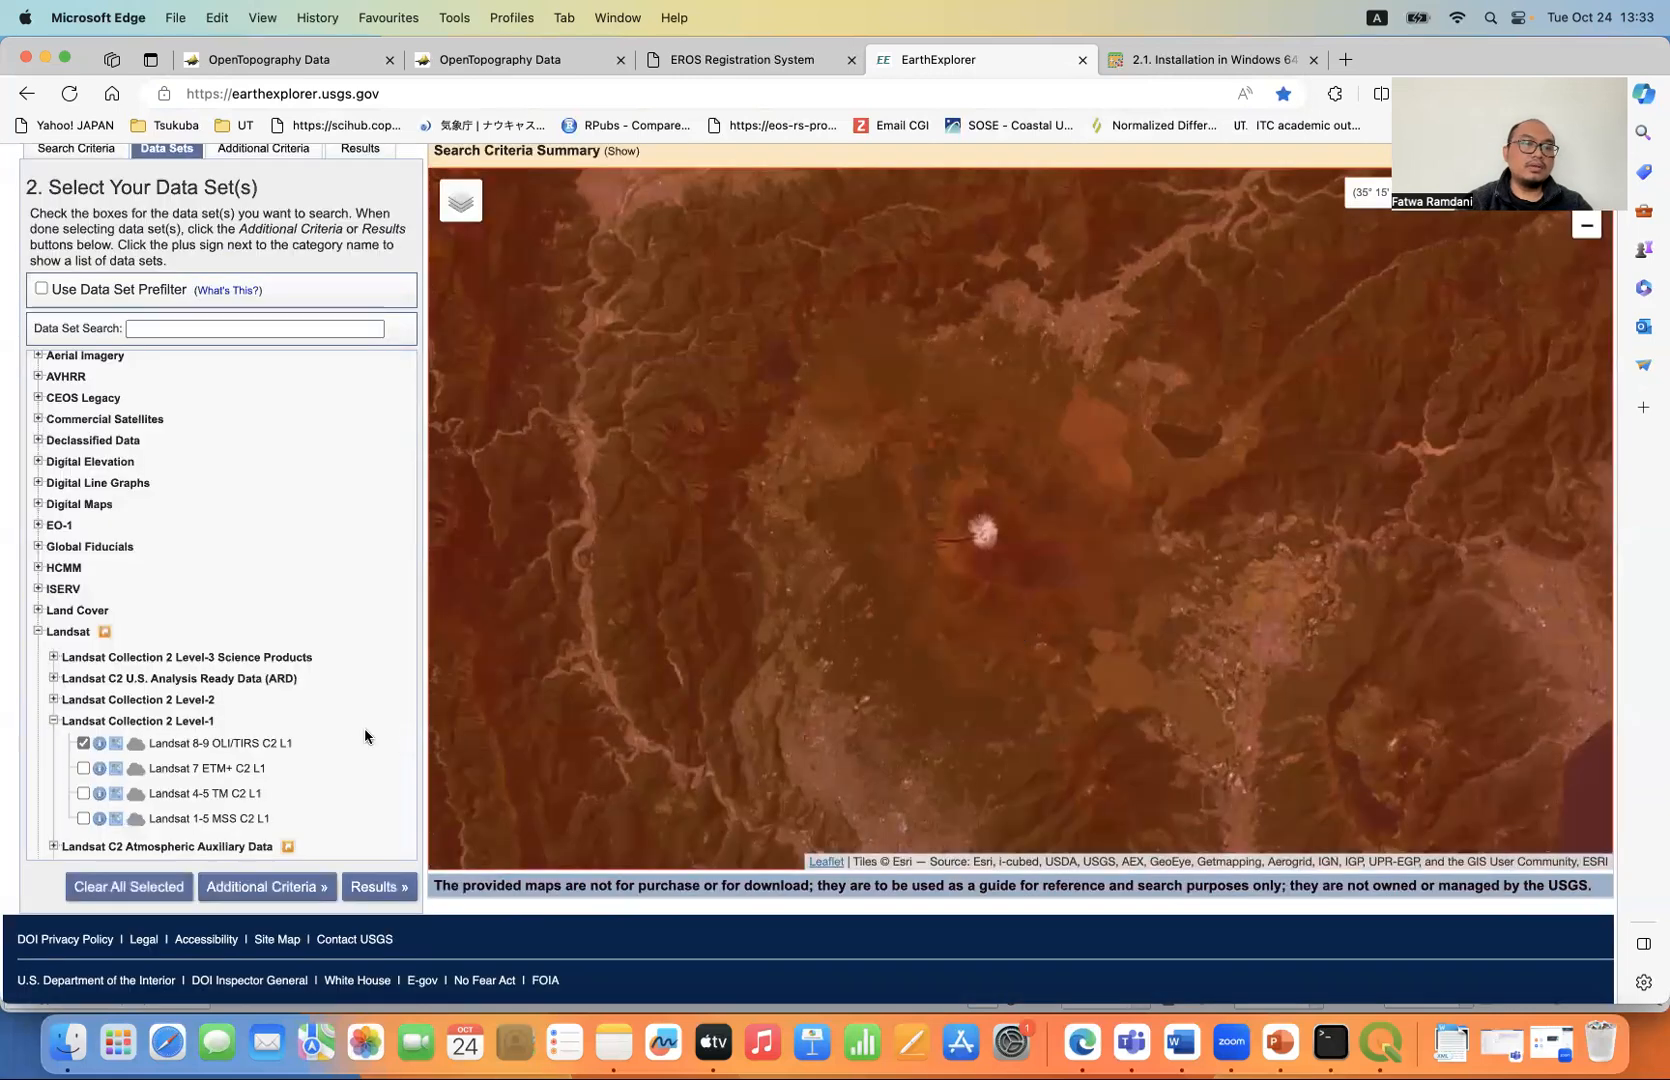
# - Run the search and show the footprint of scene LC08_L1TP_108035_20231006_20231011_02_T1 on the map
pyautogui.click(378, 887)
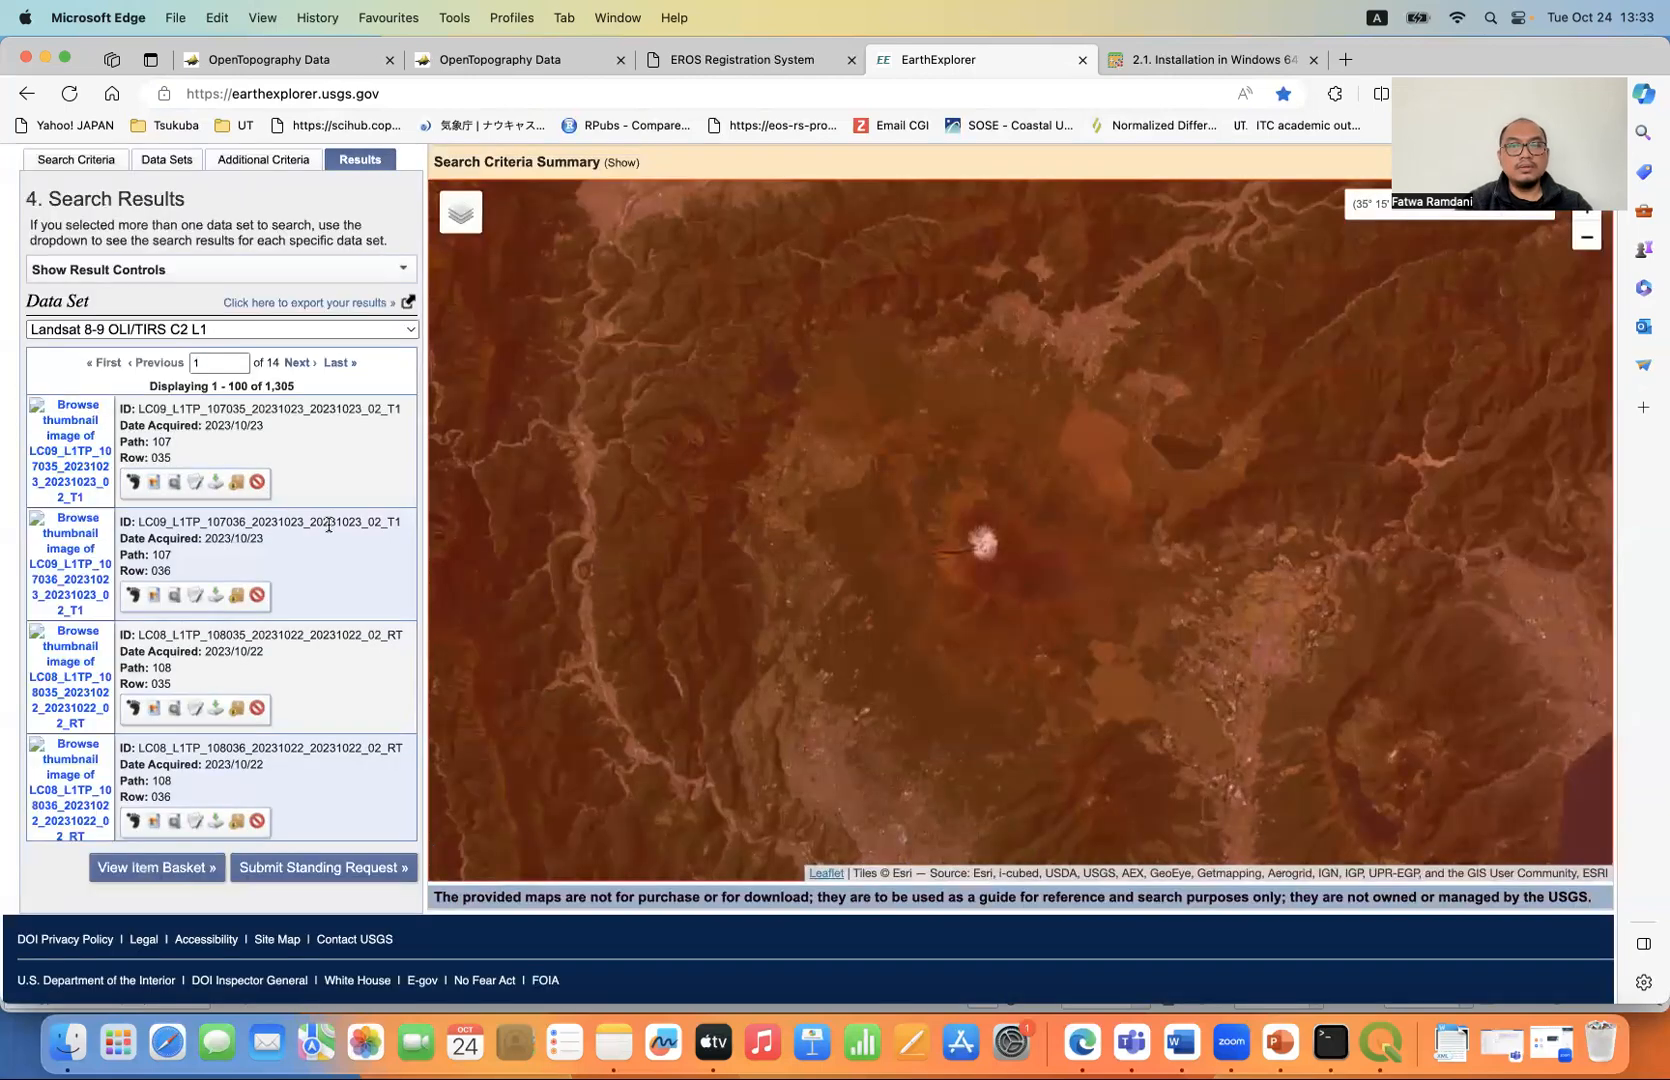
pyautogui.scroll(-10, 329, 525)
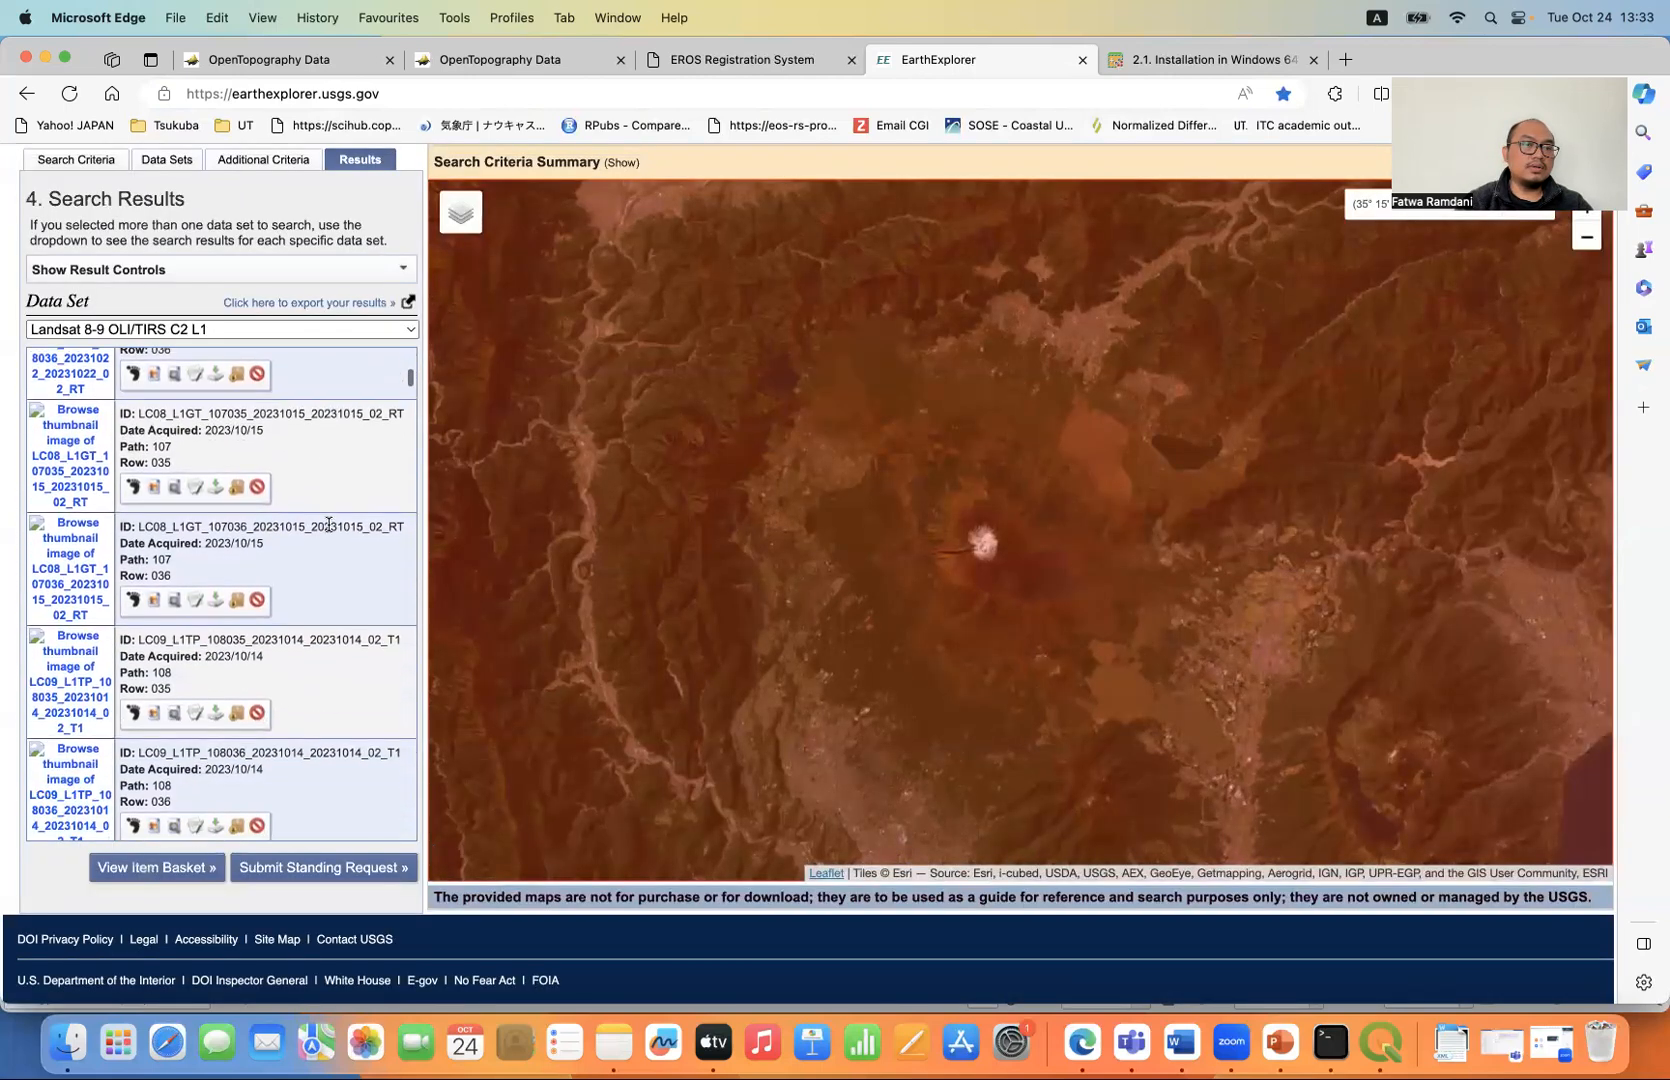
pyautogui.scroll(-10, 329, 531)
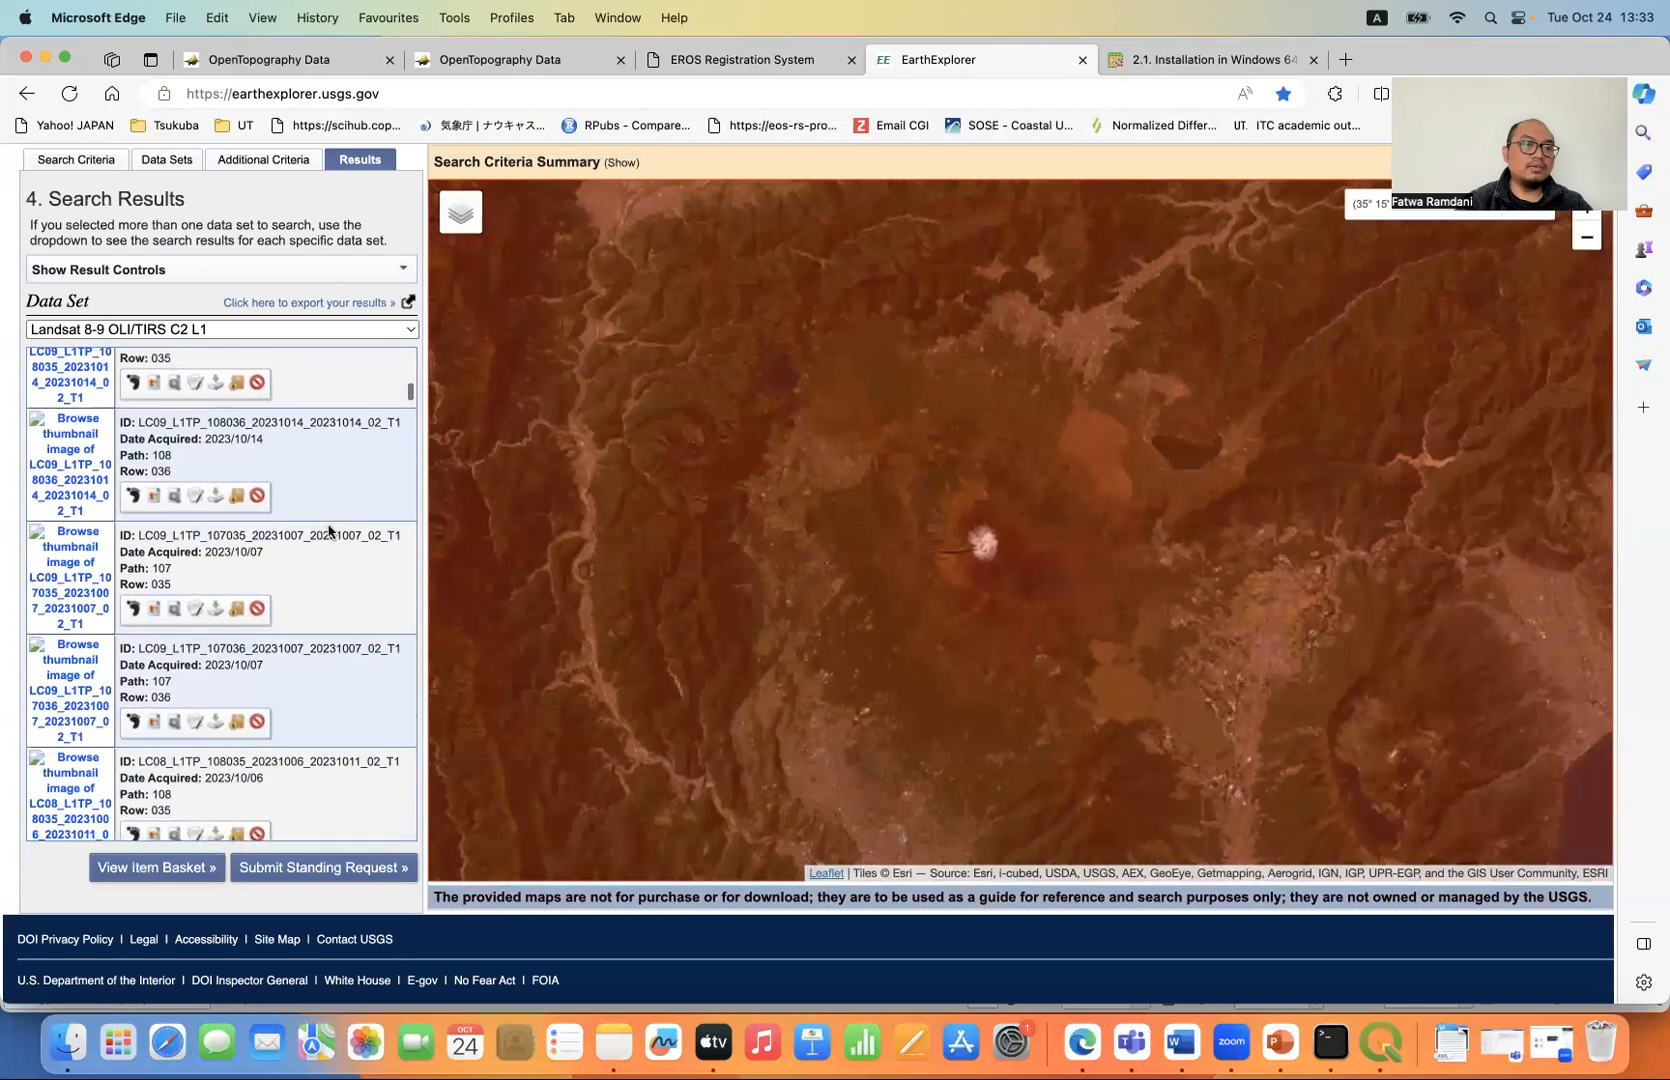
pyautogui.scroll(-4, 329, 531)
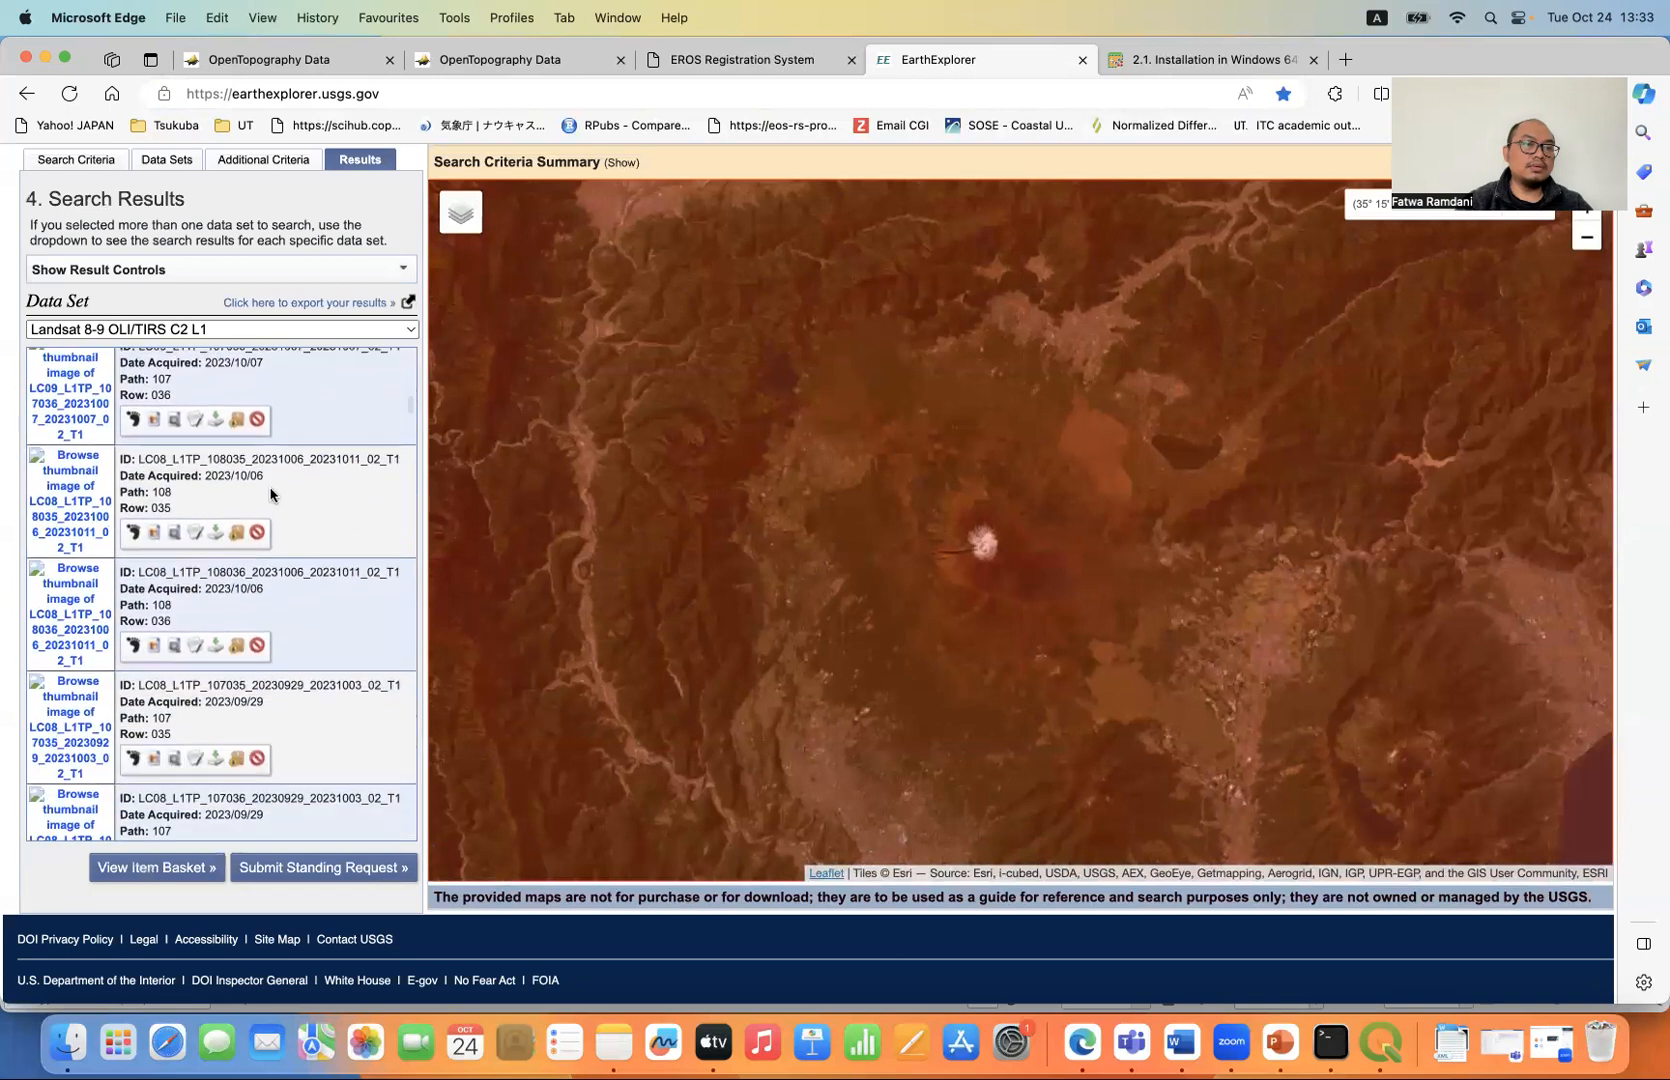
pyautogui.click(133, 533)
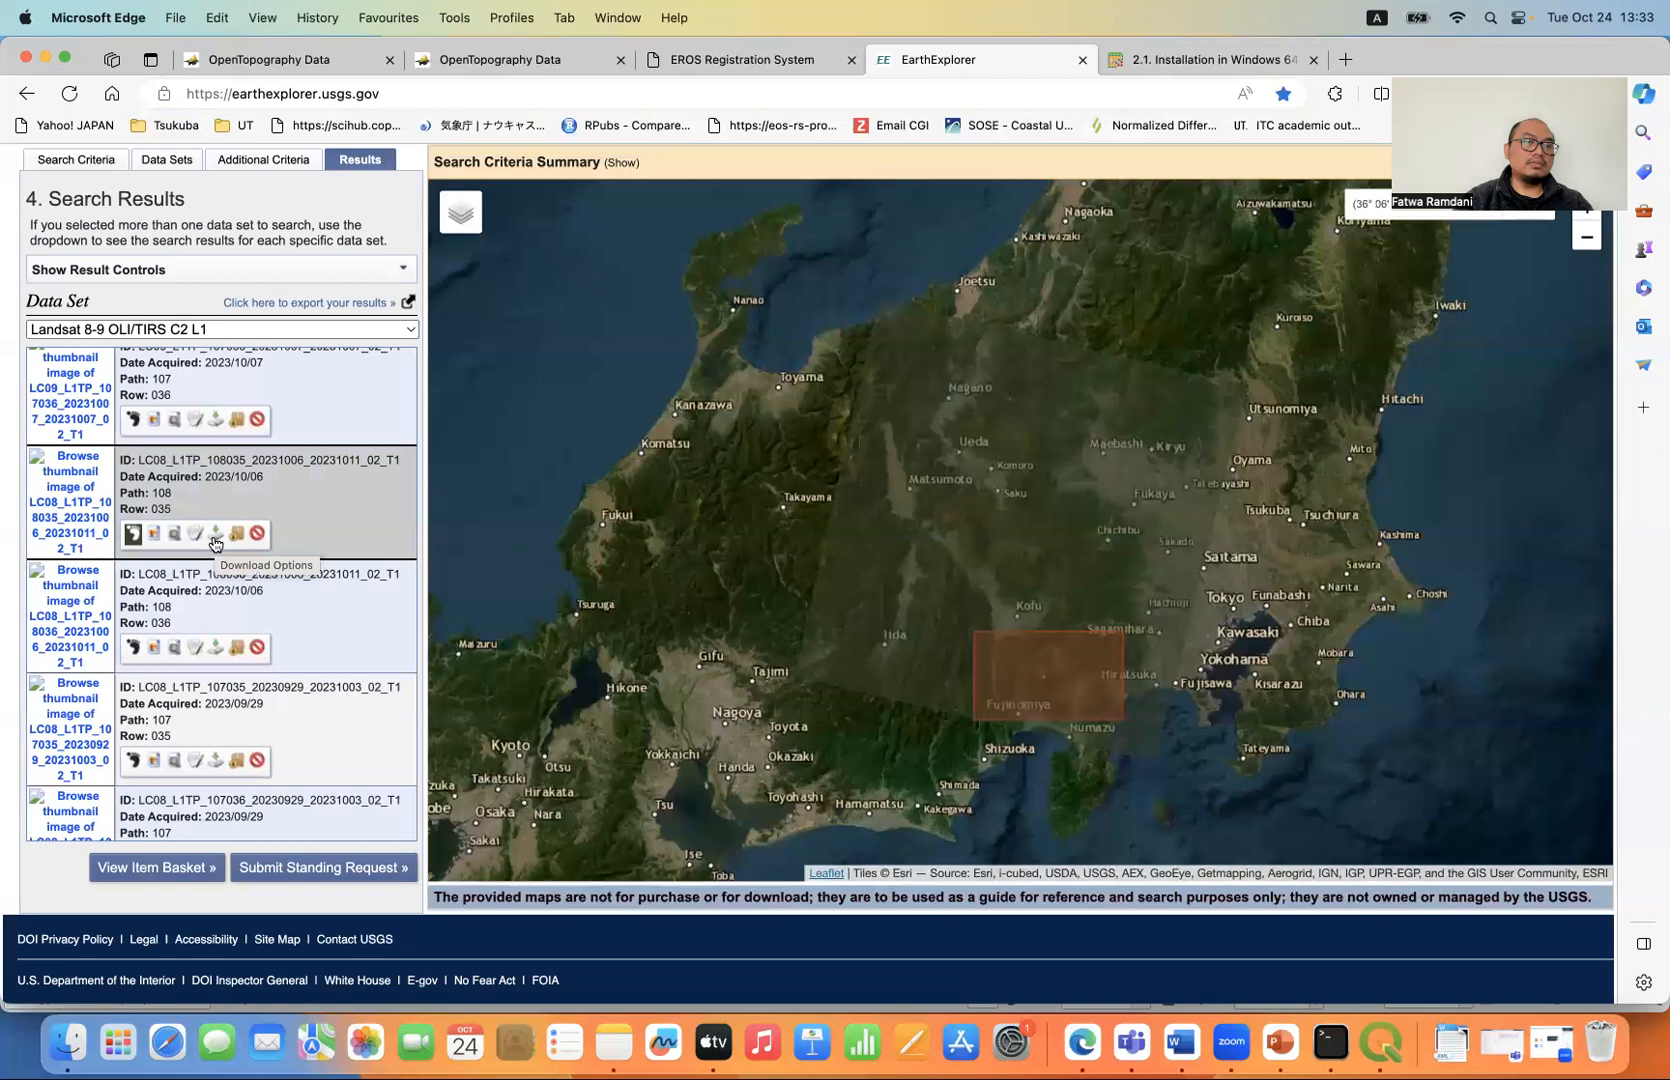
# - Open the Landsat Collection 2 Level-1 Product Bundle options for the 2023/10/06 path 108, row 035 scene and review its band files
pyautogui.click(215, 541)
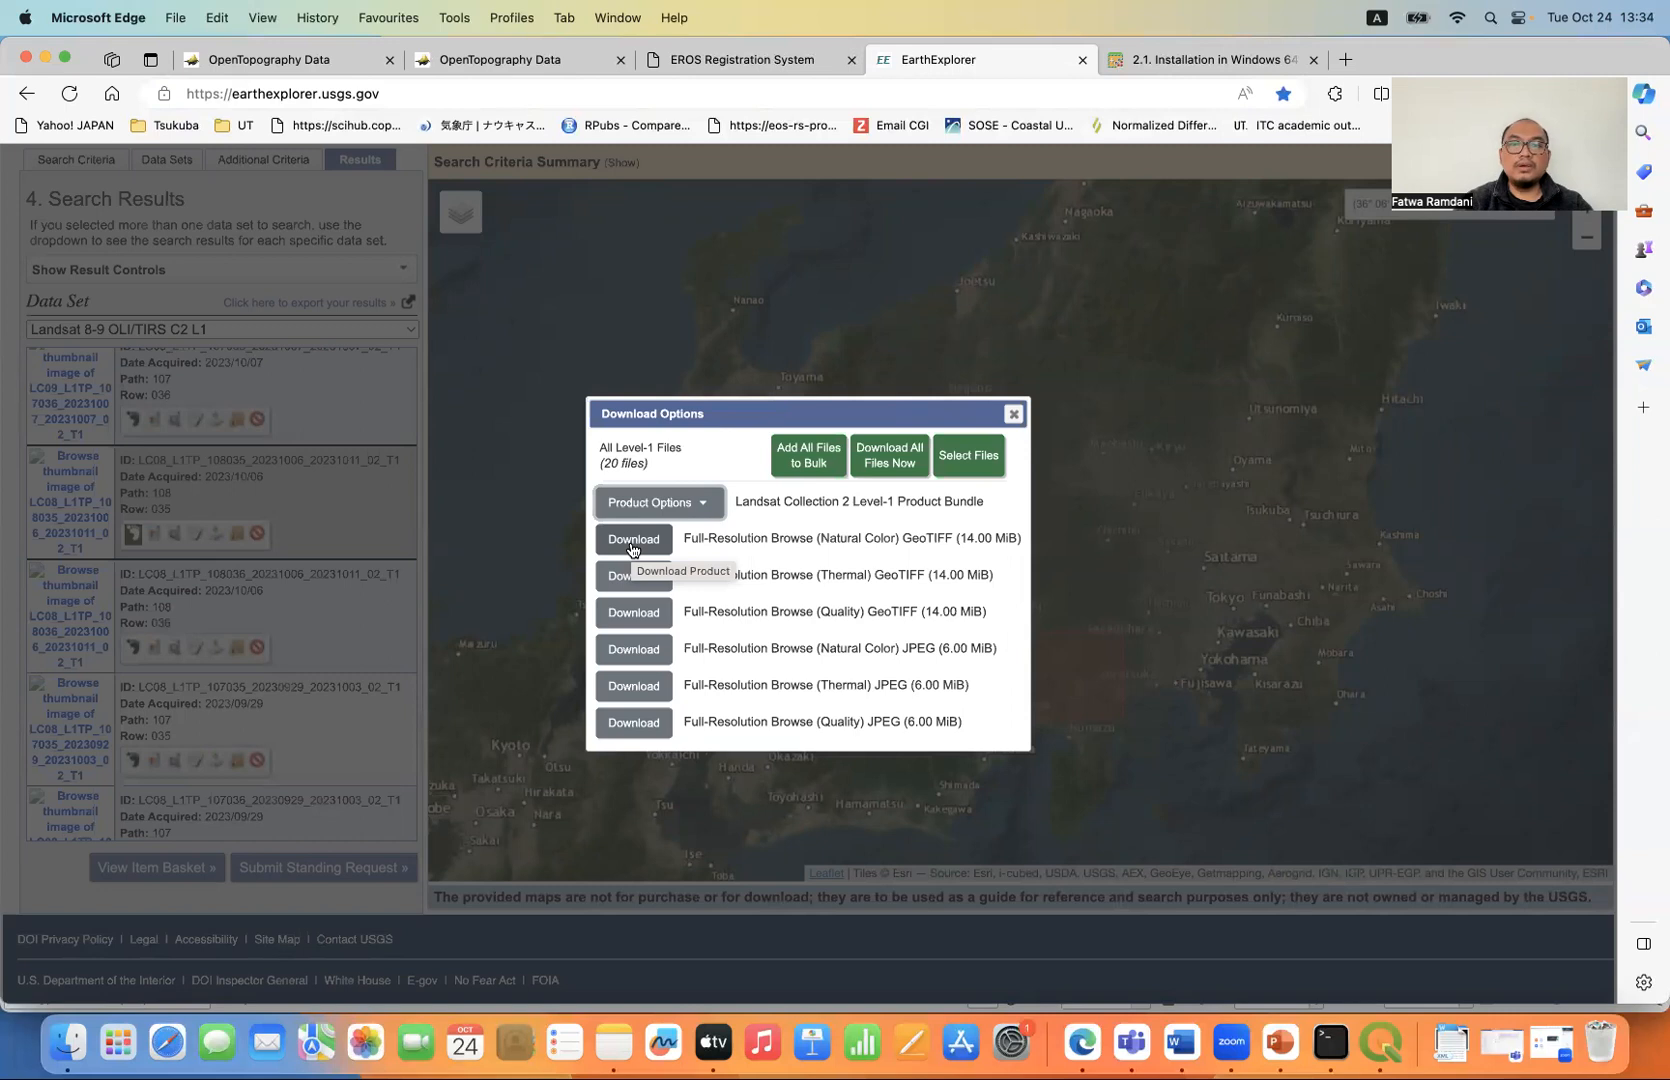
pyautogui.click(655, 502)
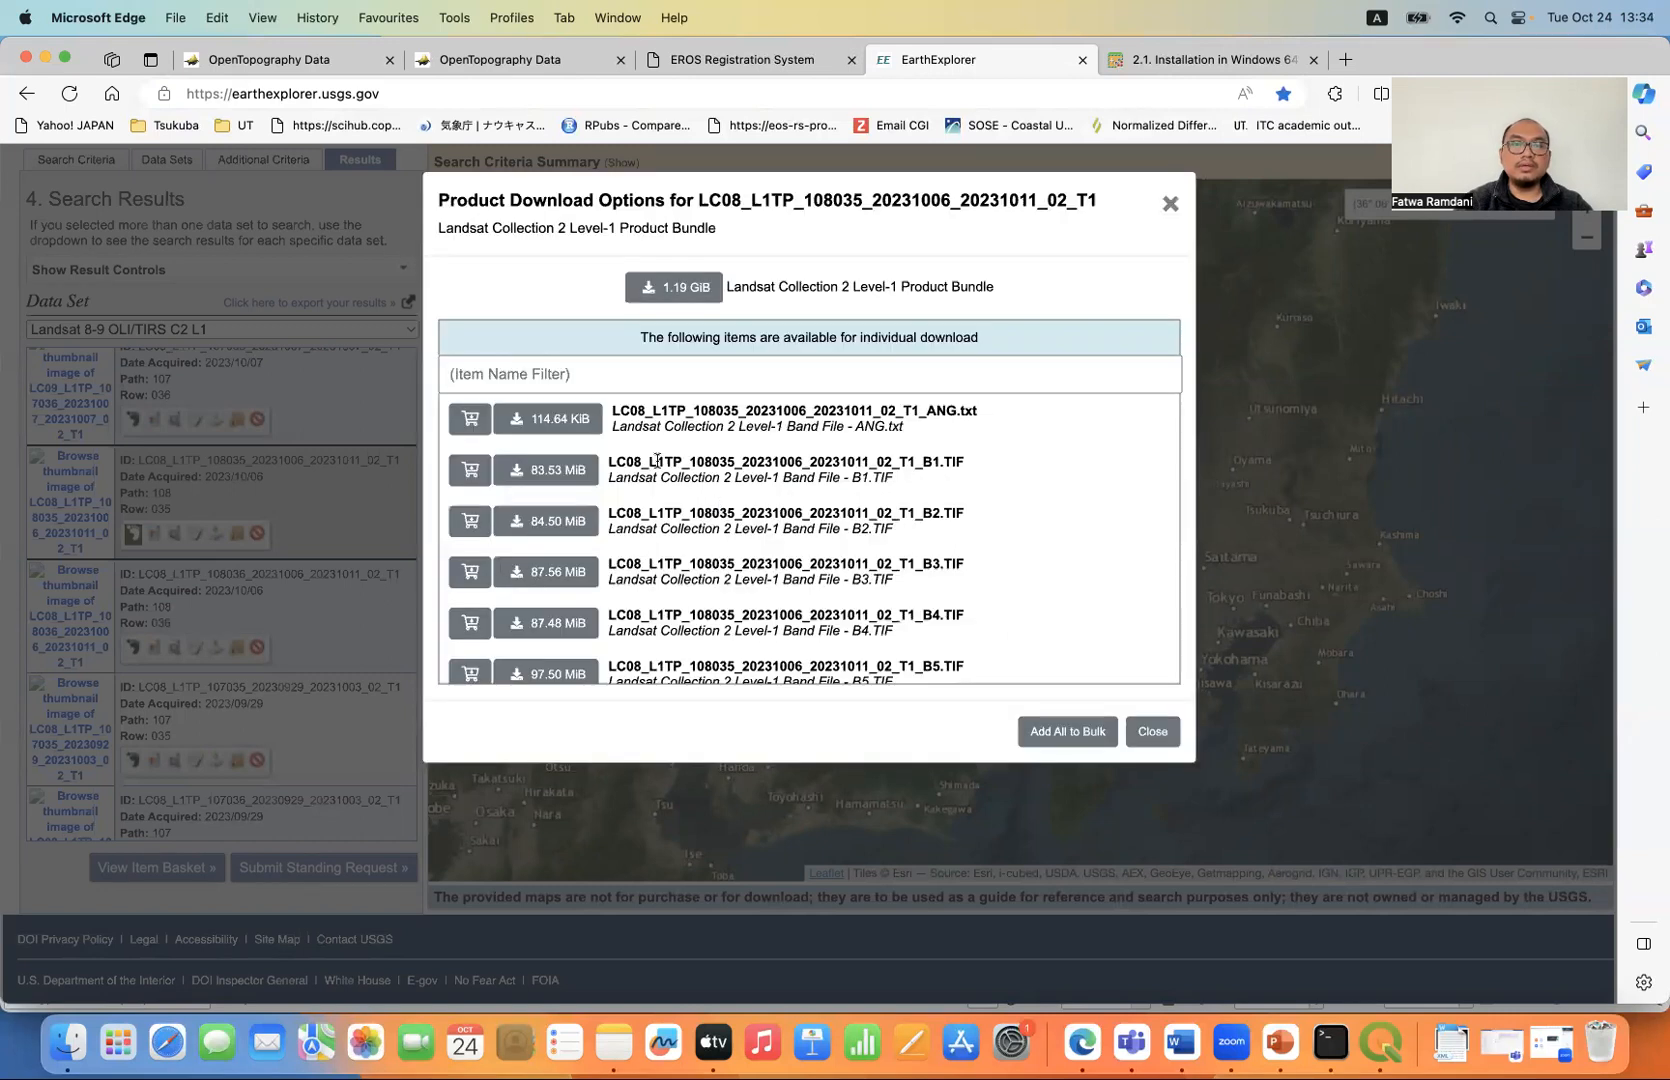
pyautogui.scroll(-10, 657, 460)
pyautogui.scroll(10, 659, 466)
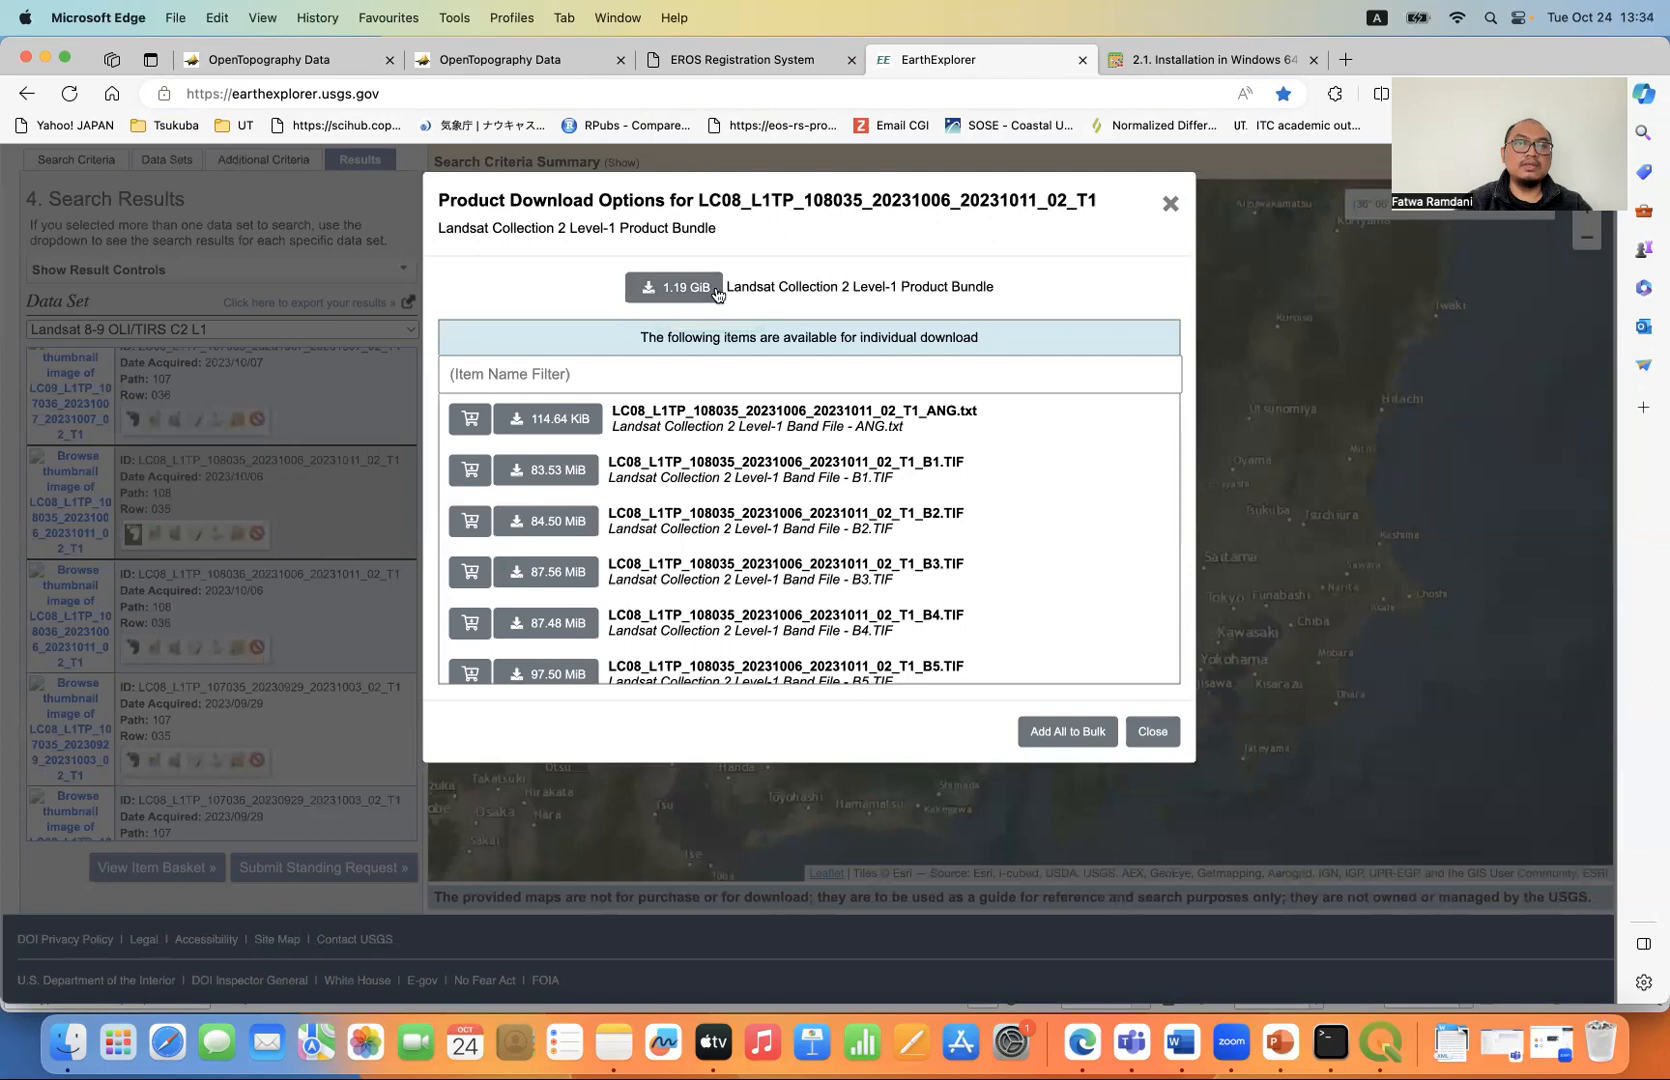
# - Check the browser's download list for the LC08_L1TP_108035_20231006 archive and close the scene's download options
pyautogui.click(1153, 732)
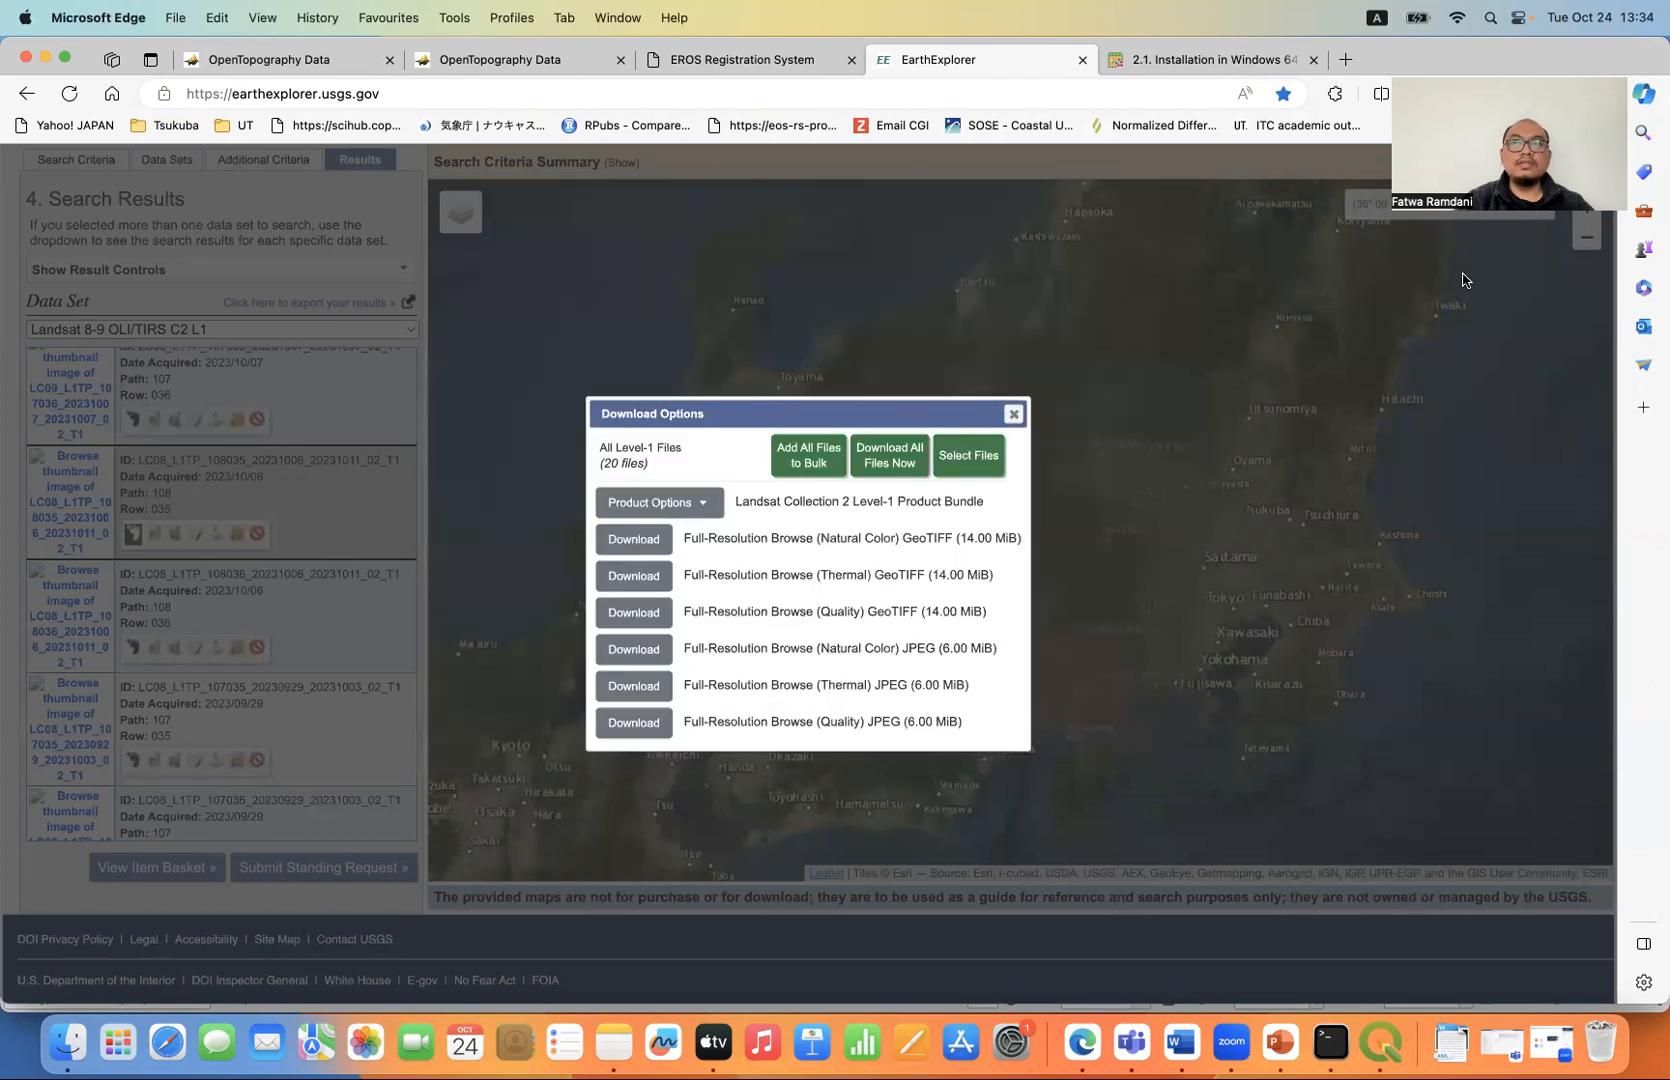
pyautogui.click(1597, 97)
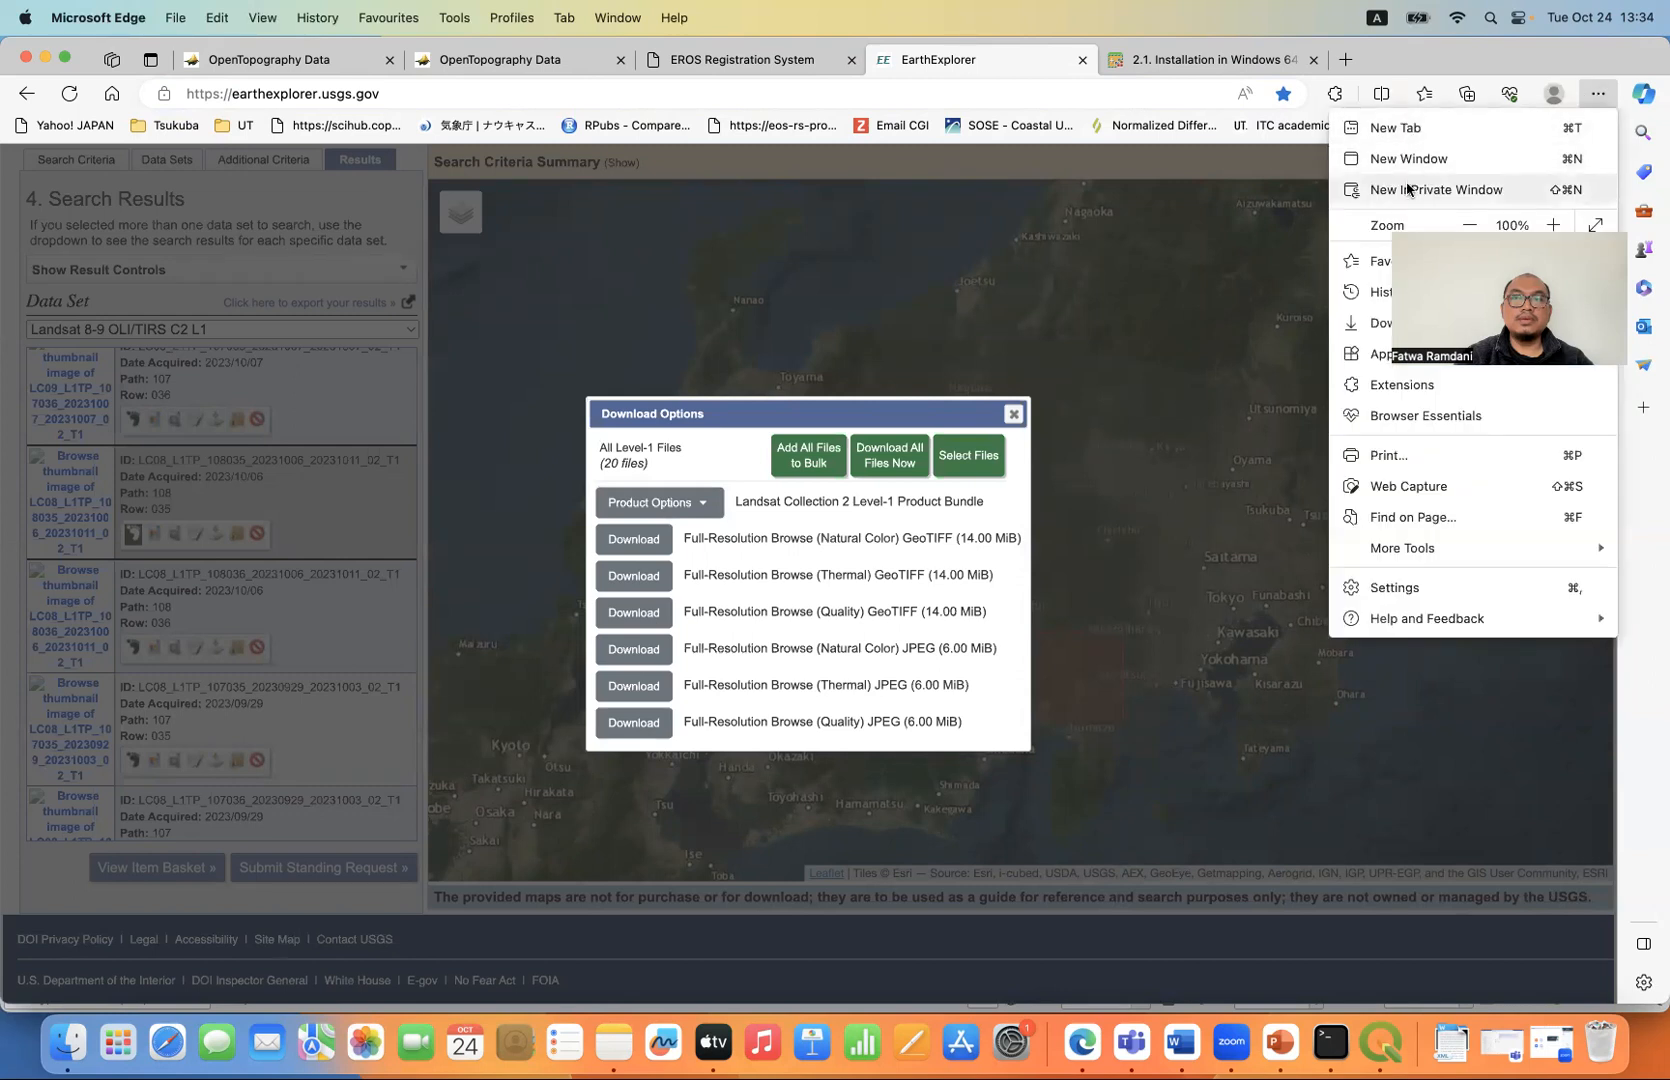
pyautogui.click(1376, 335)
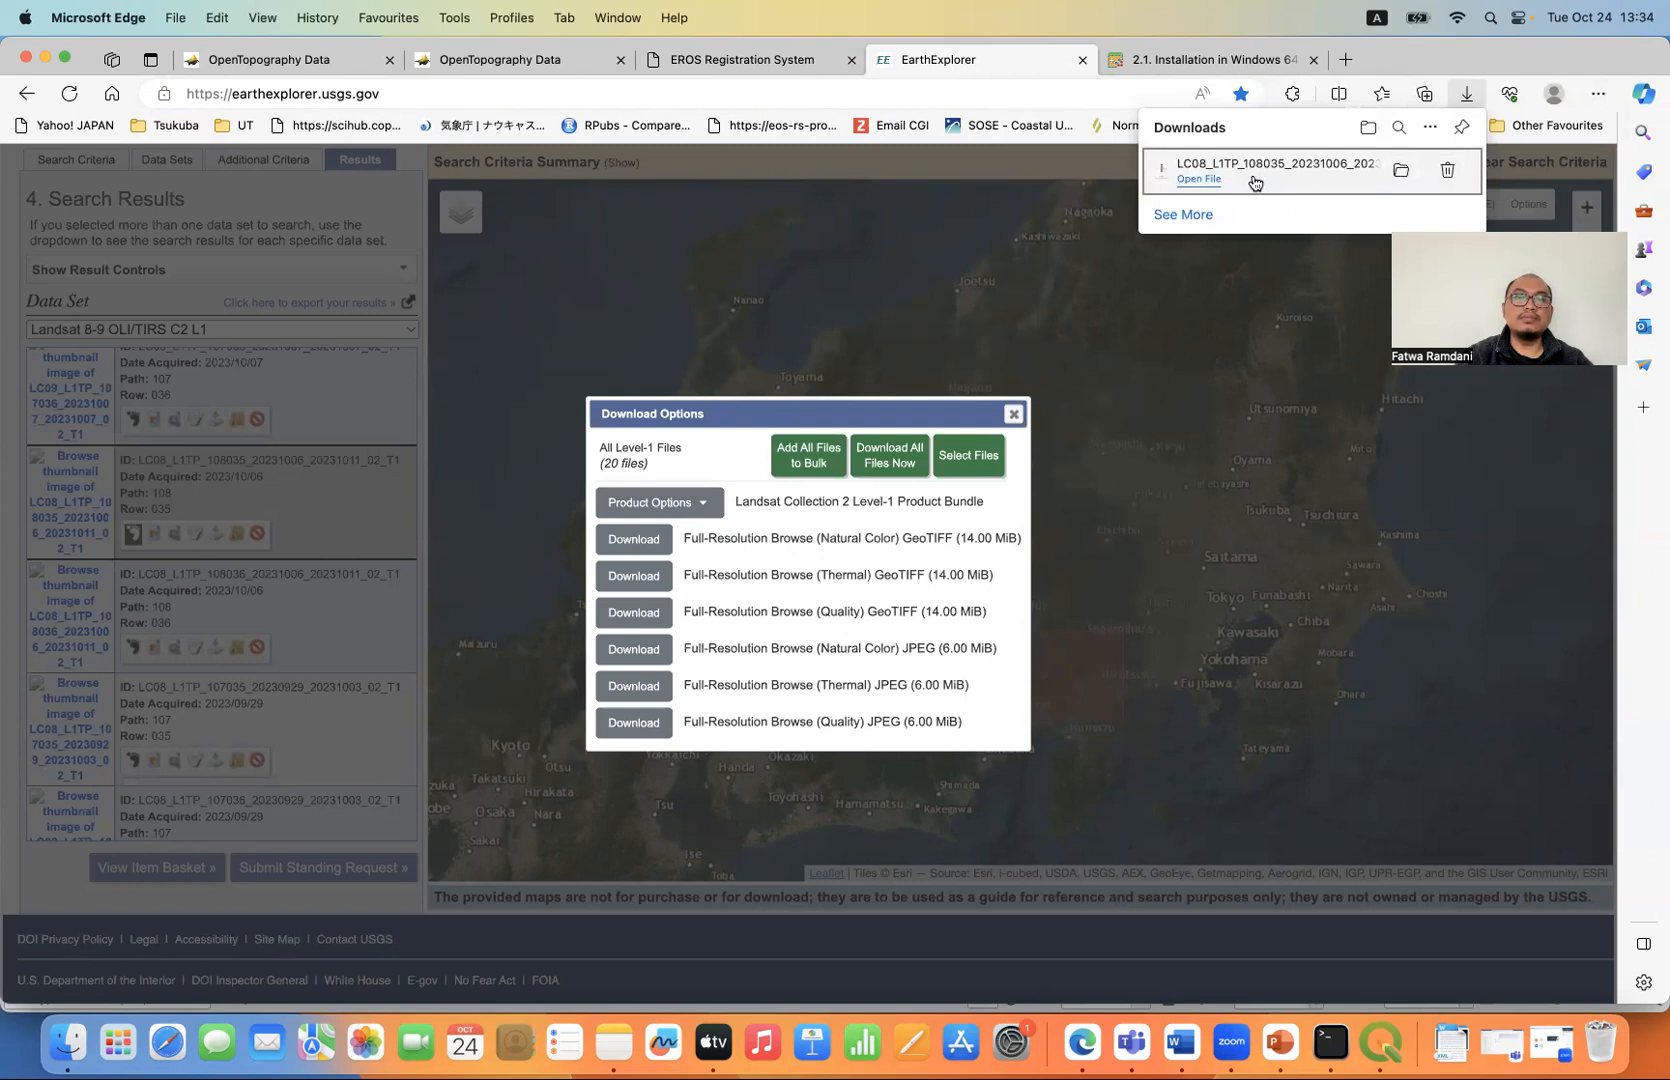
pyautogui.click(1015, 413)
pyautogui.click(1015, 413)
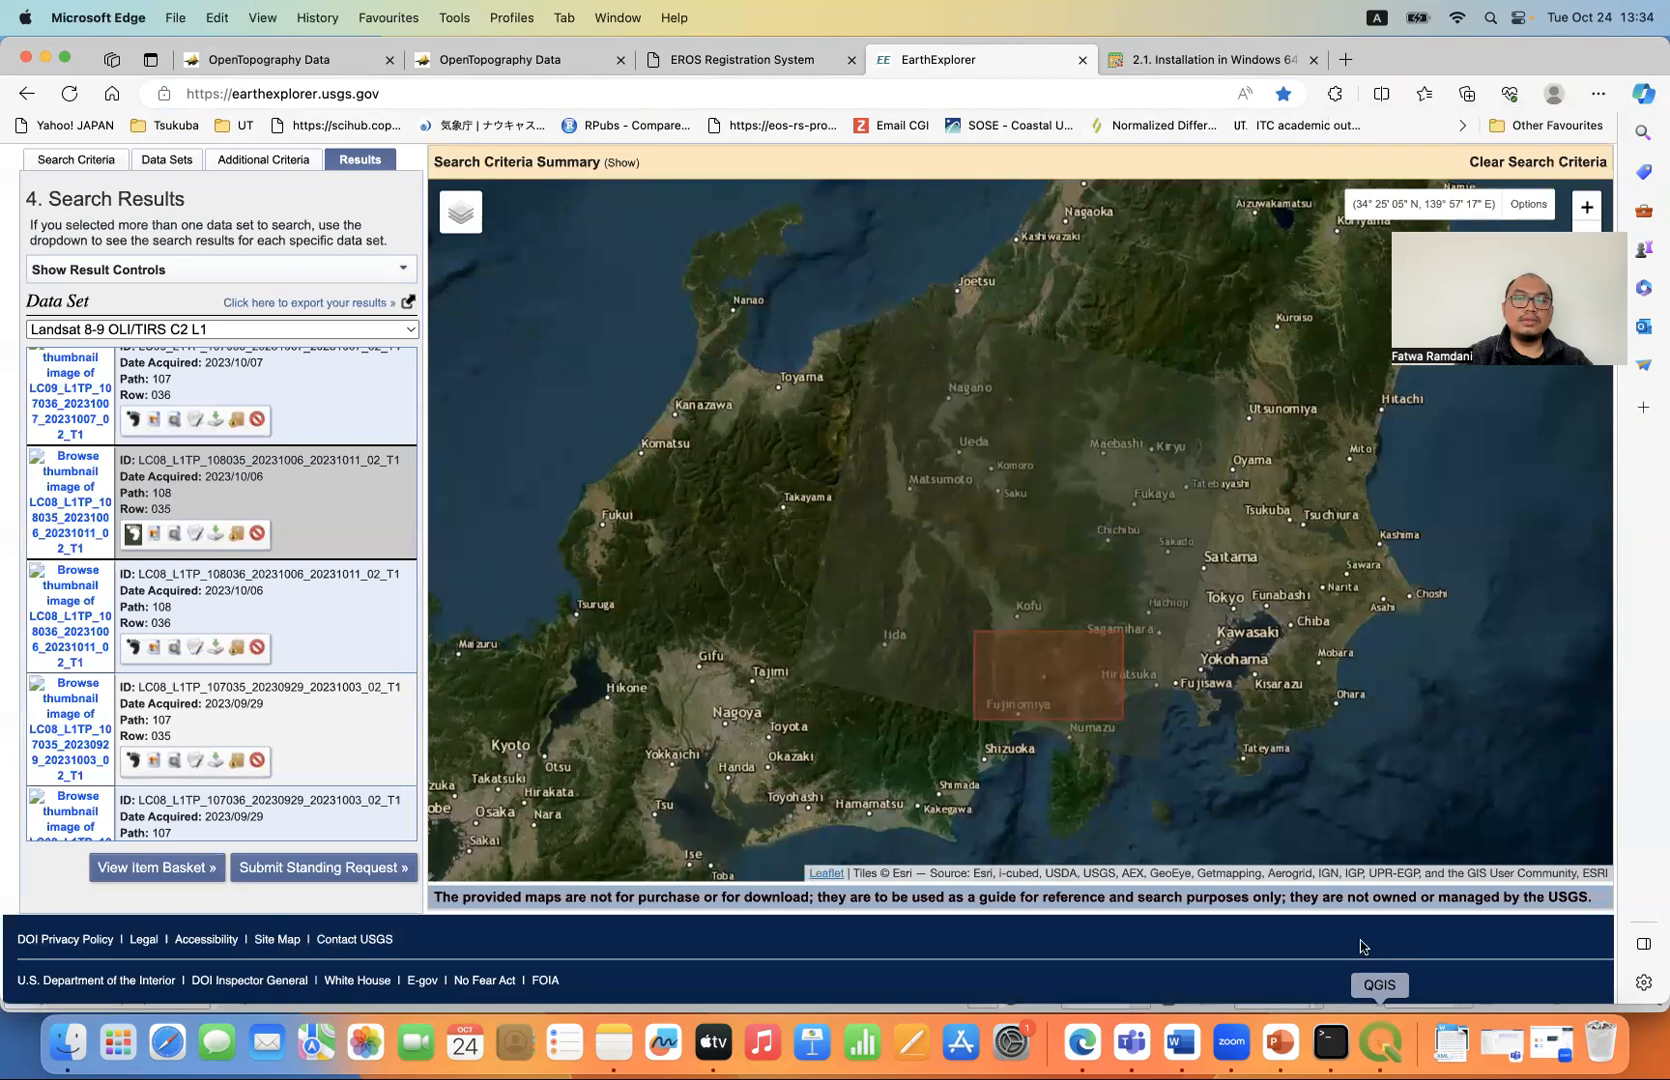
# - Switch to QGIS and expand the LC08_L1TP_108035_20231006_20231011_02_T1 folder inside Downloads to list its band files
pyautogui.click(1379, 1040)
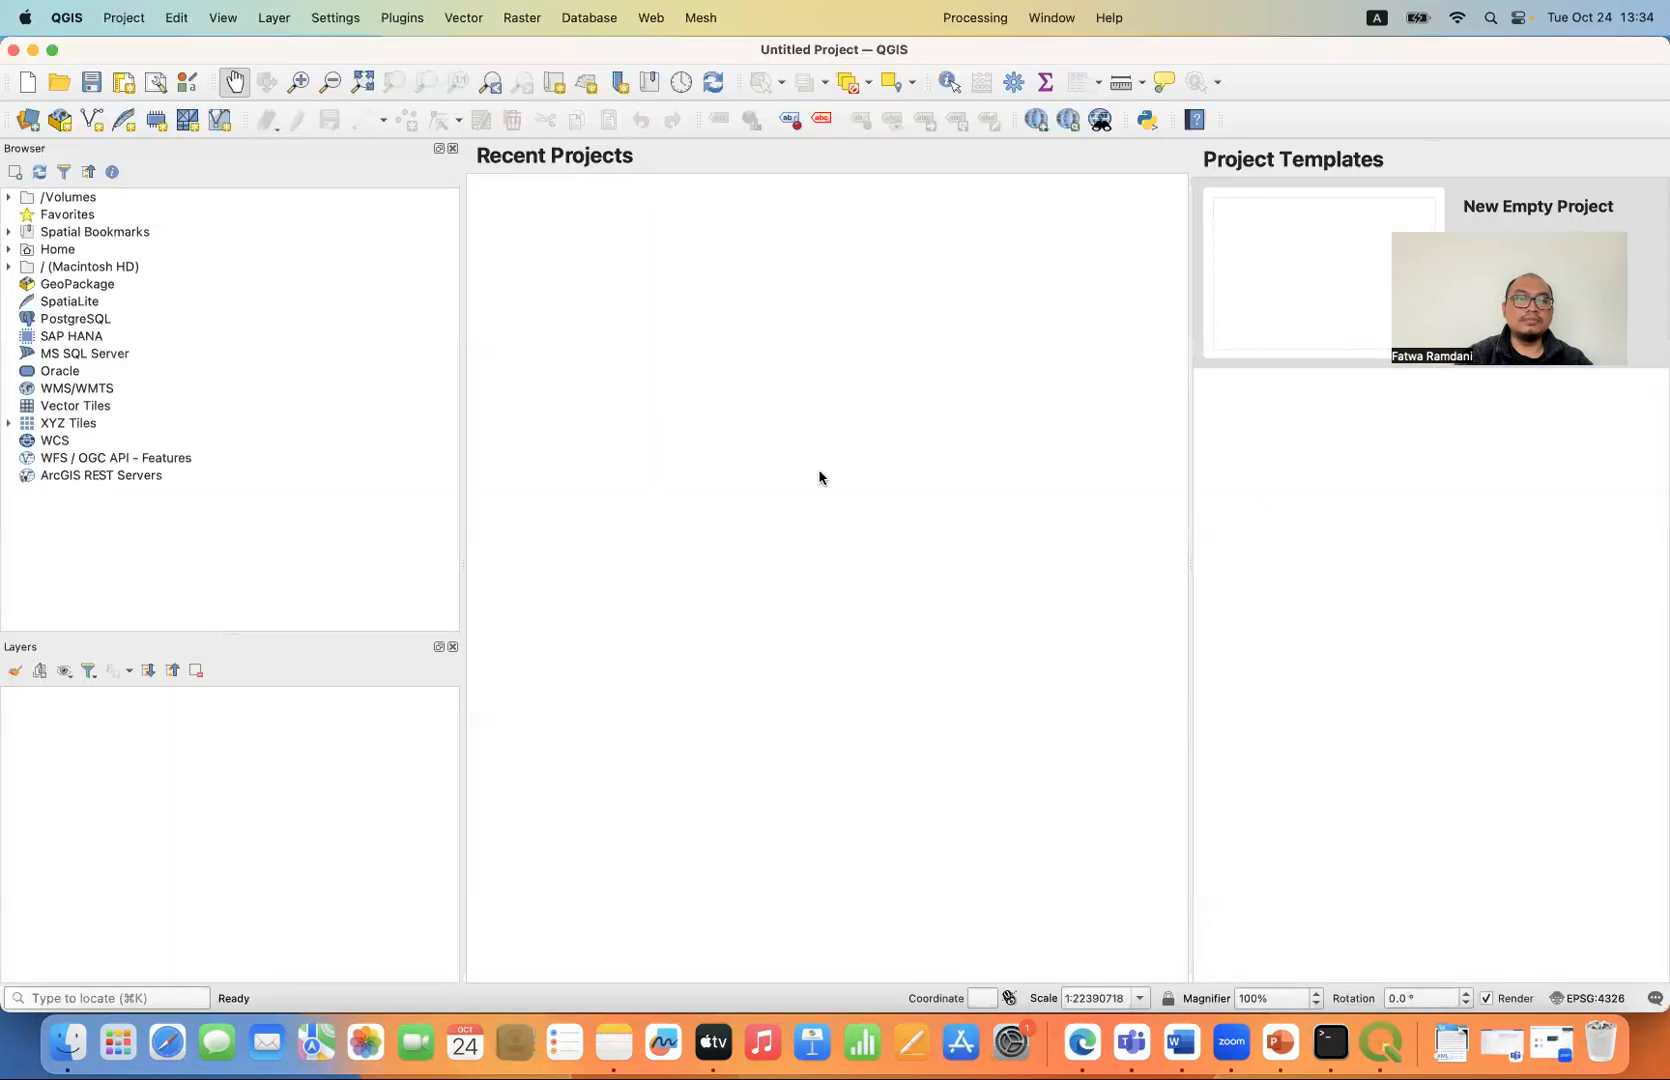
pyautogui.click(9, 267)
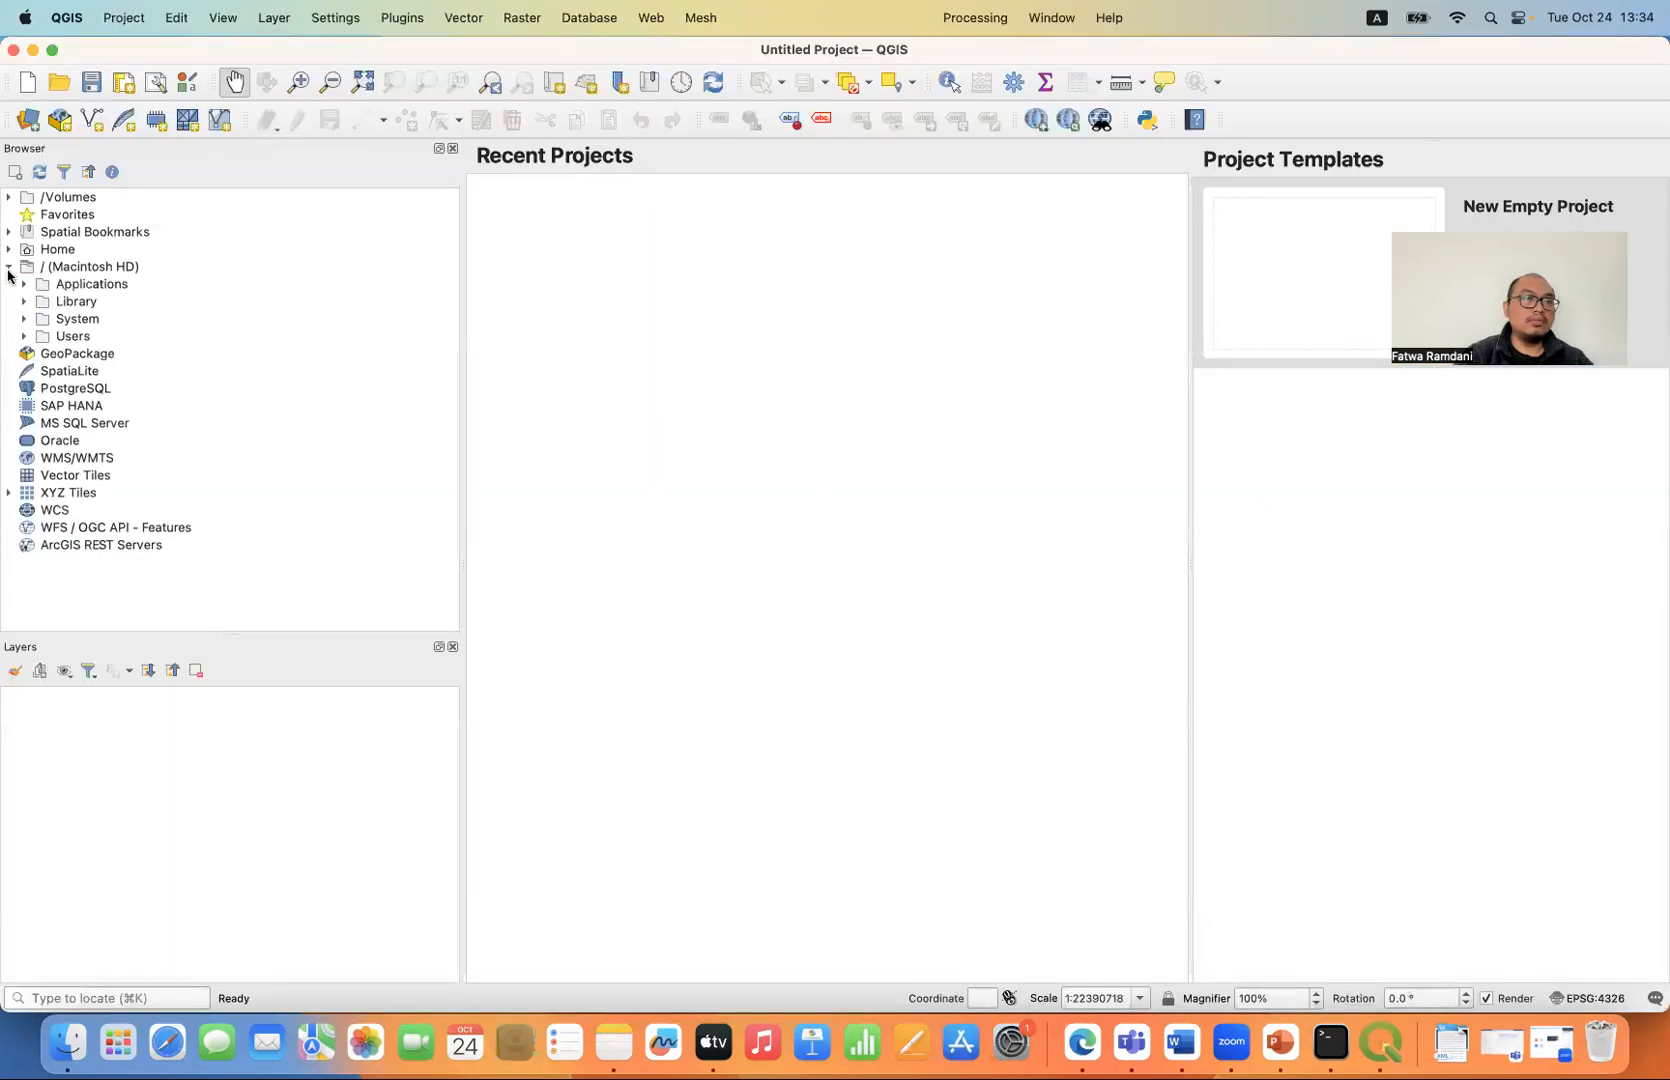
pyautogui.click(24, 336)
pyautogui.click(40, 354)
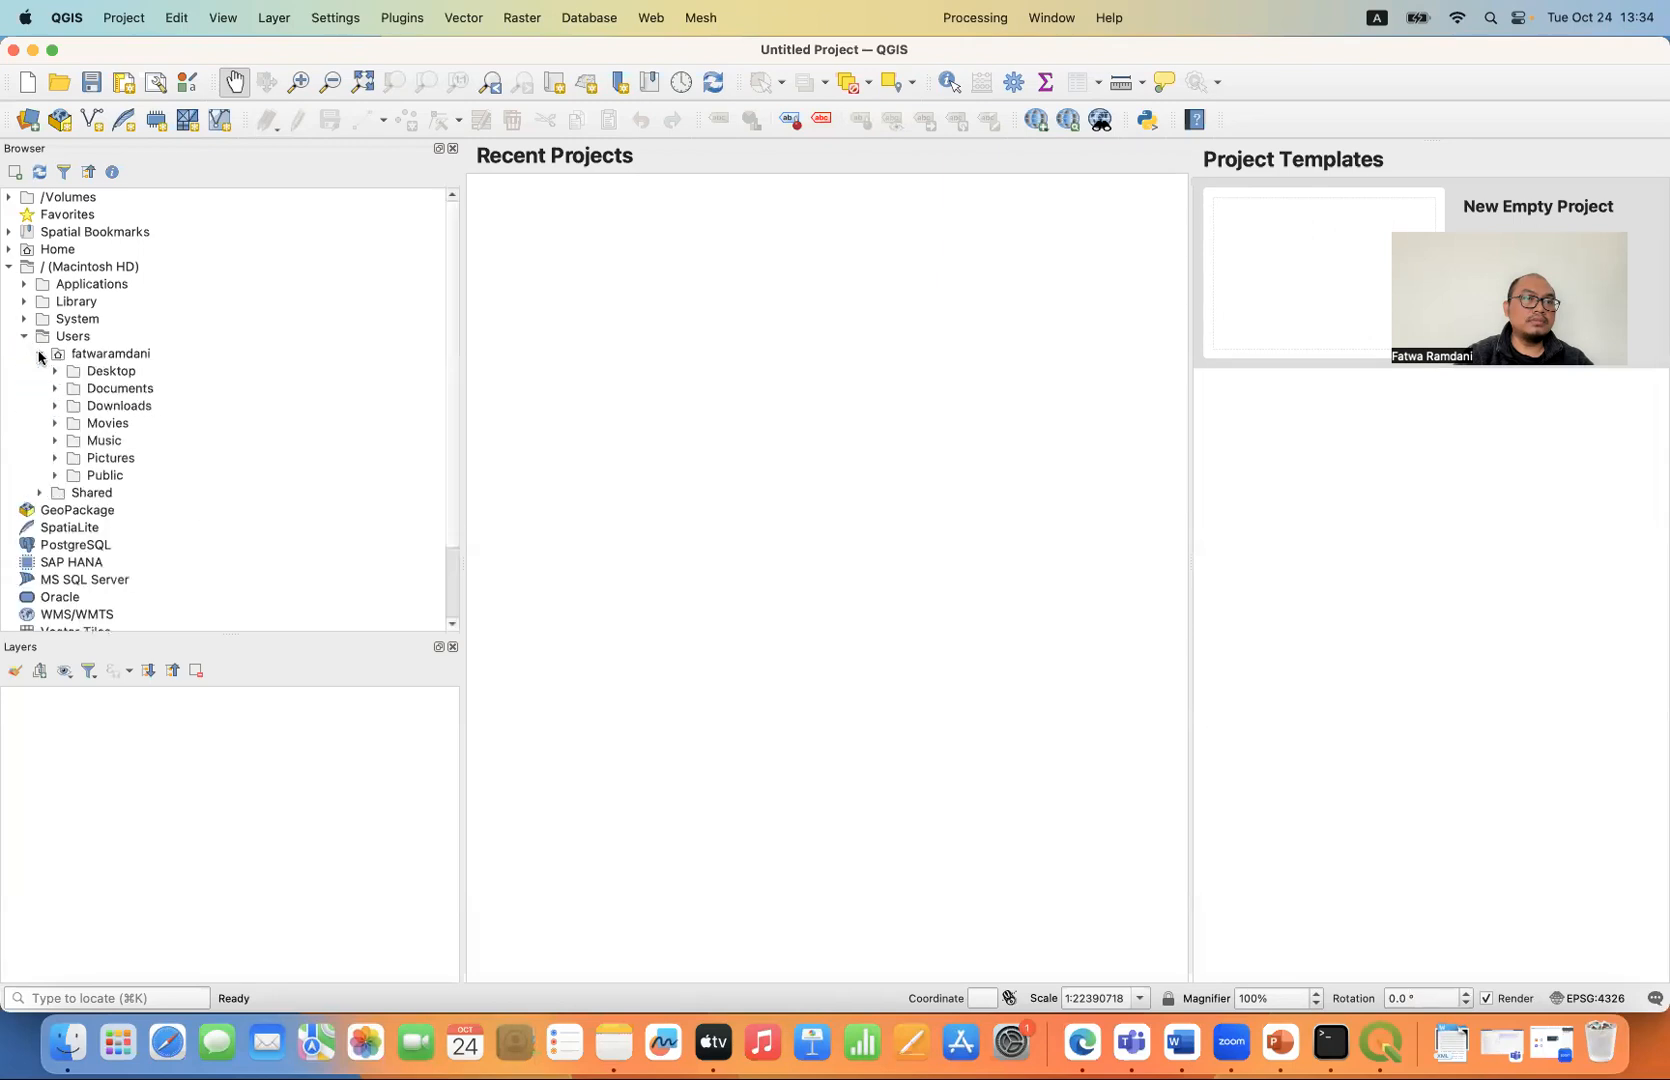
pyautogui.click(55, 406)
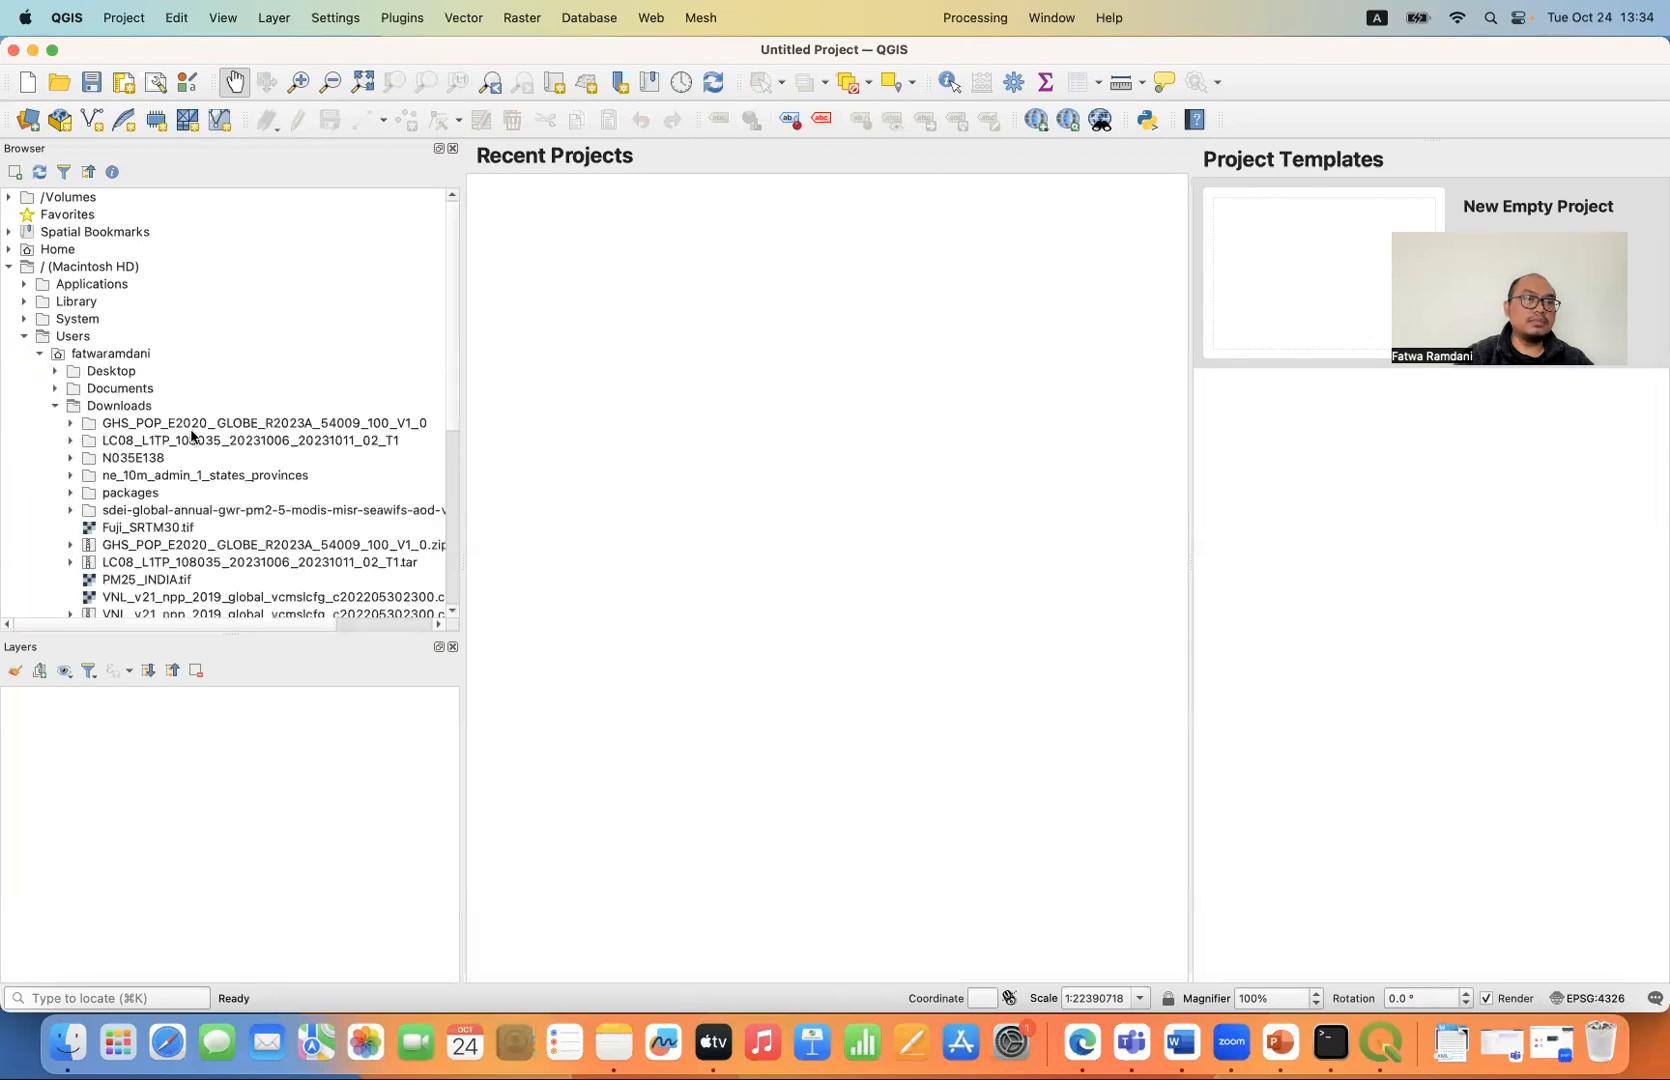
pyautogui.scroll(-2, 192, 436)
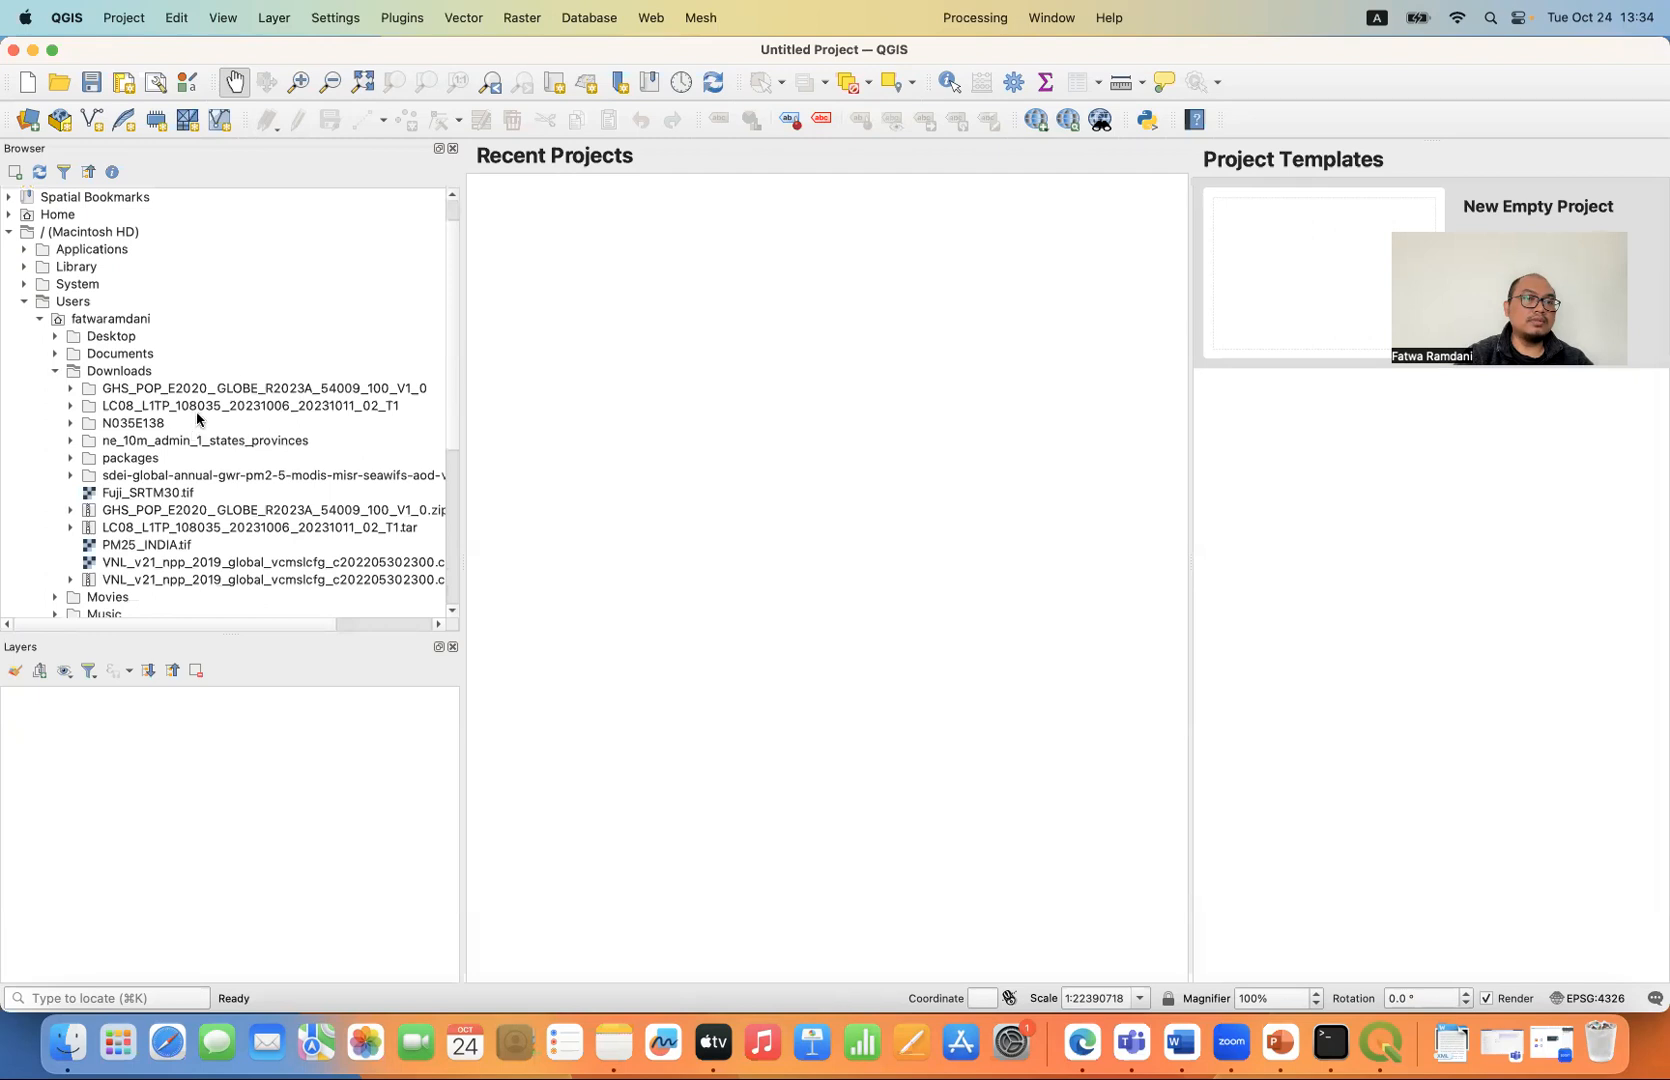
pyautogui.click(71, 406)
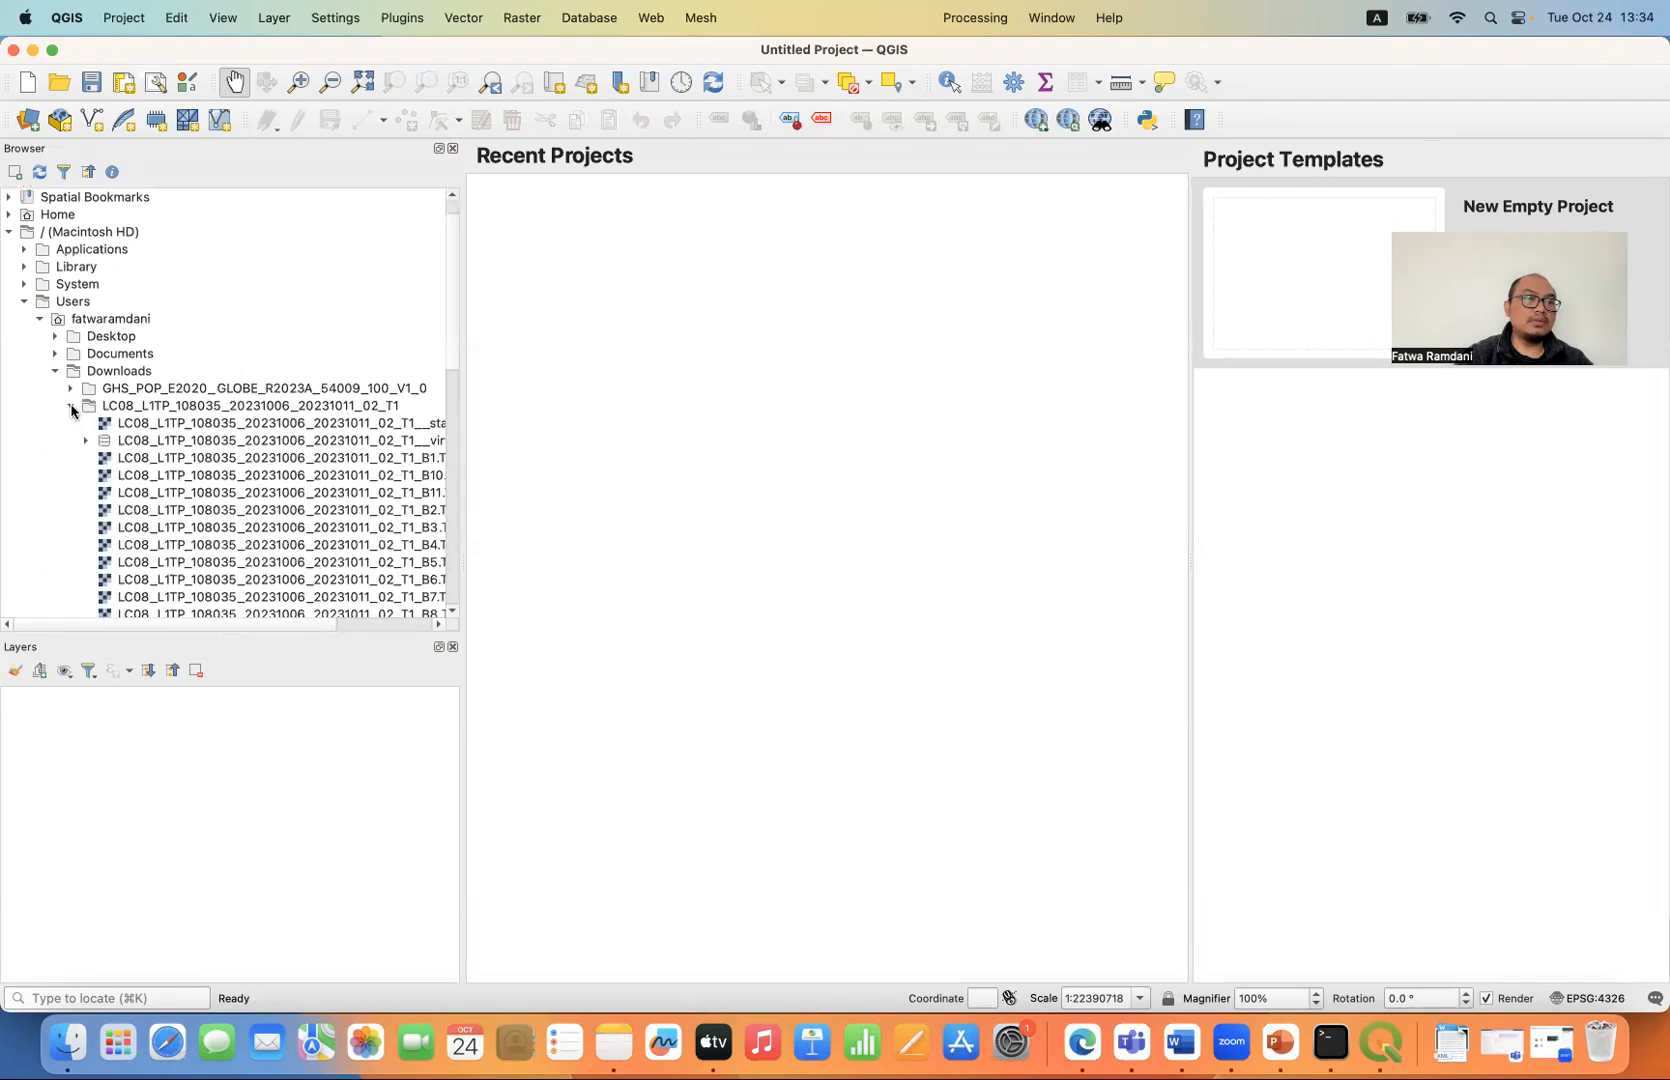
pyautogui.scroll(-2, 248, 430)
pyautogui.scroll(-3, 248, 430)
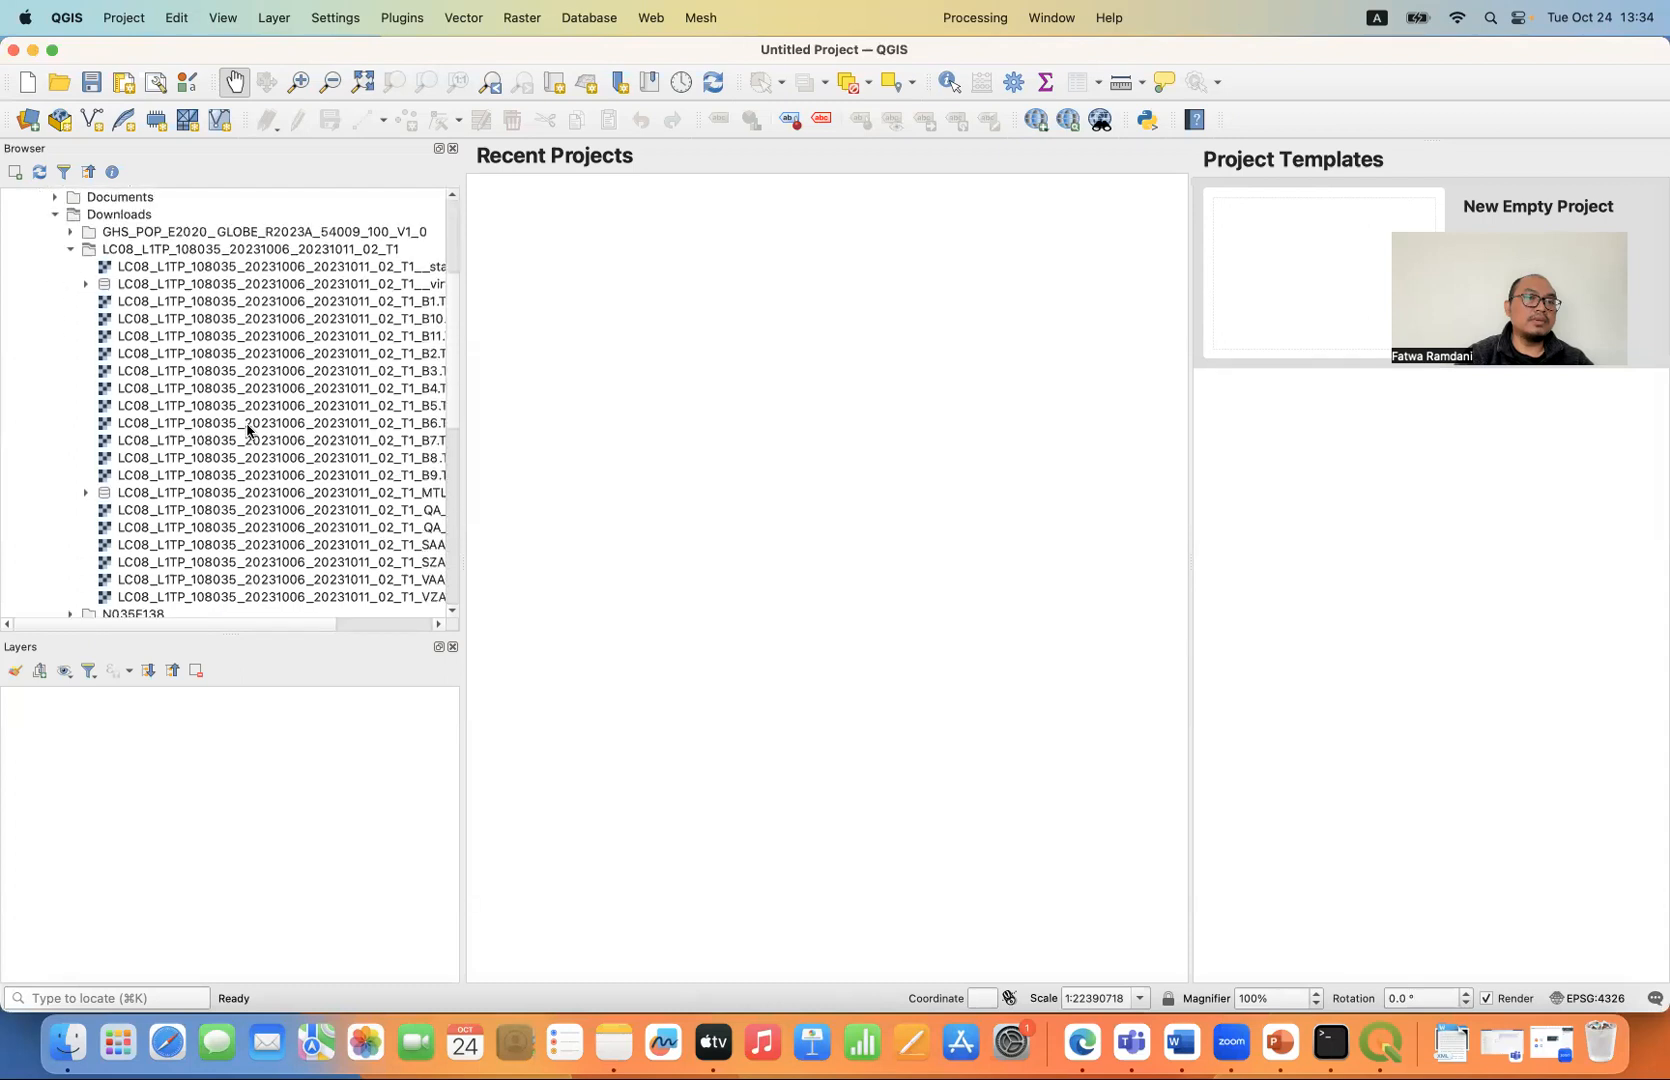
pyautogui.doubleClick(217, 303)
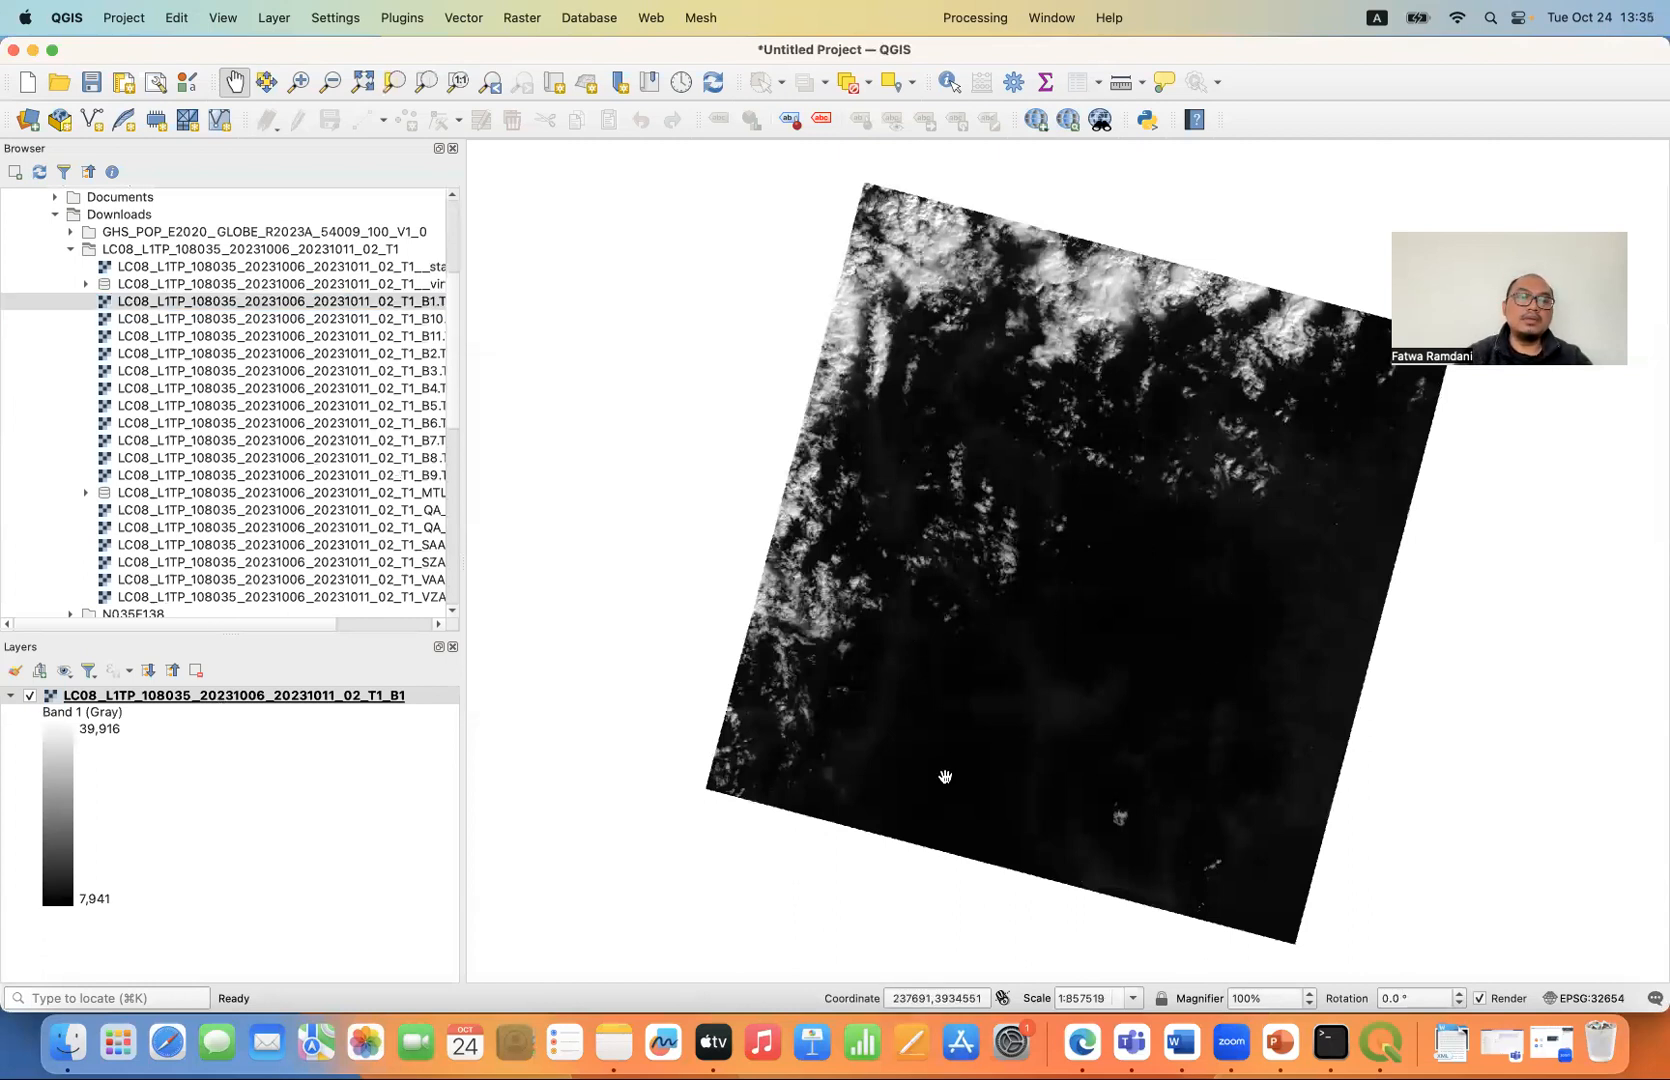
pyautogui.click(196, 673)
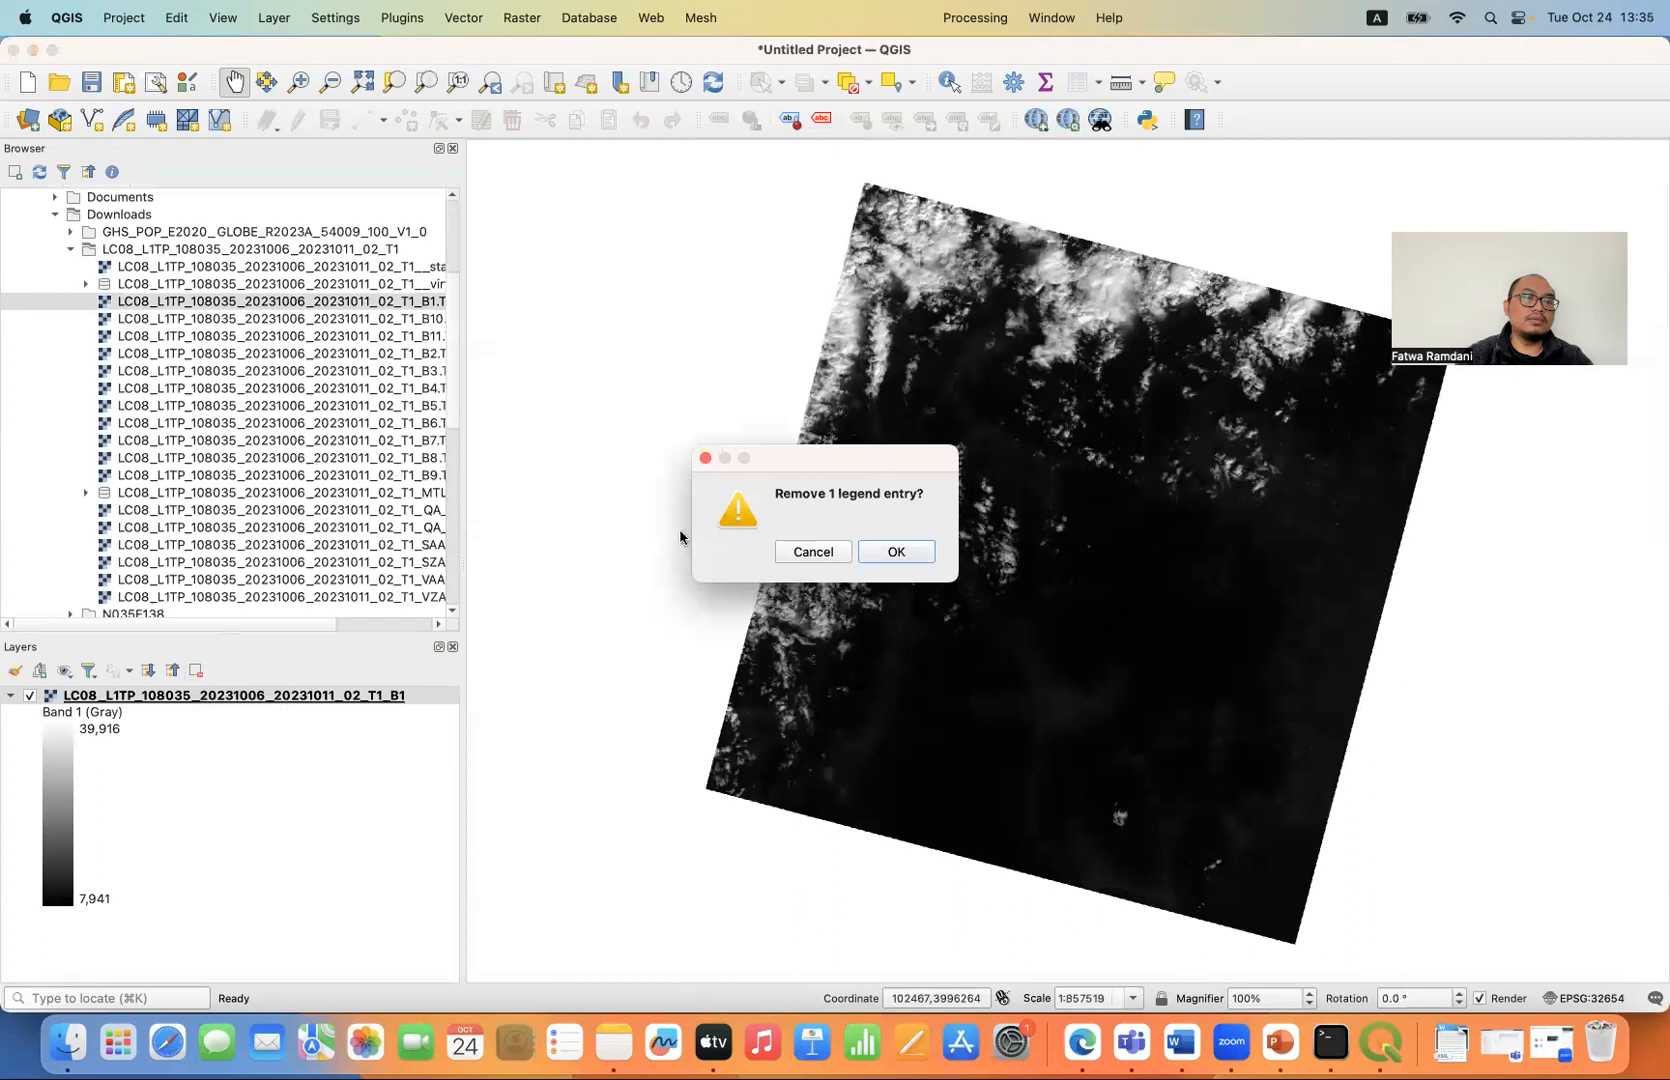
pyautogui.click(890, 551)
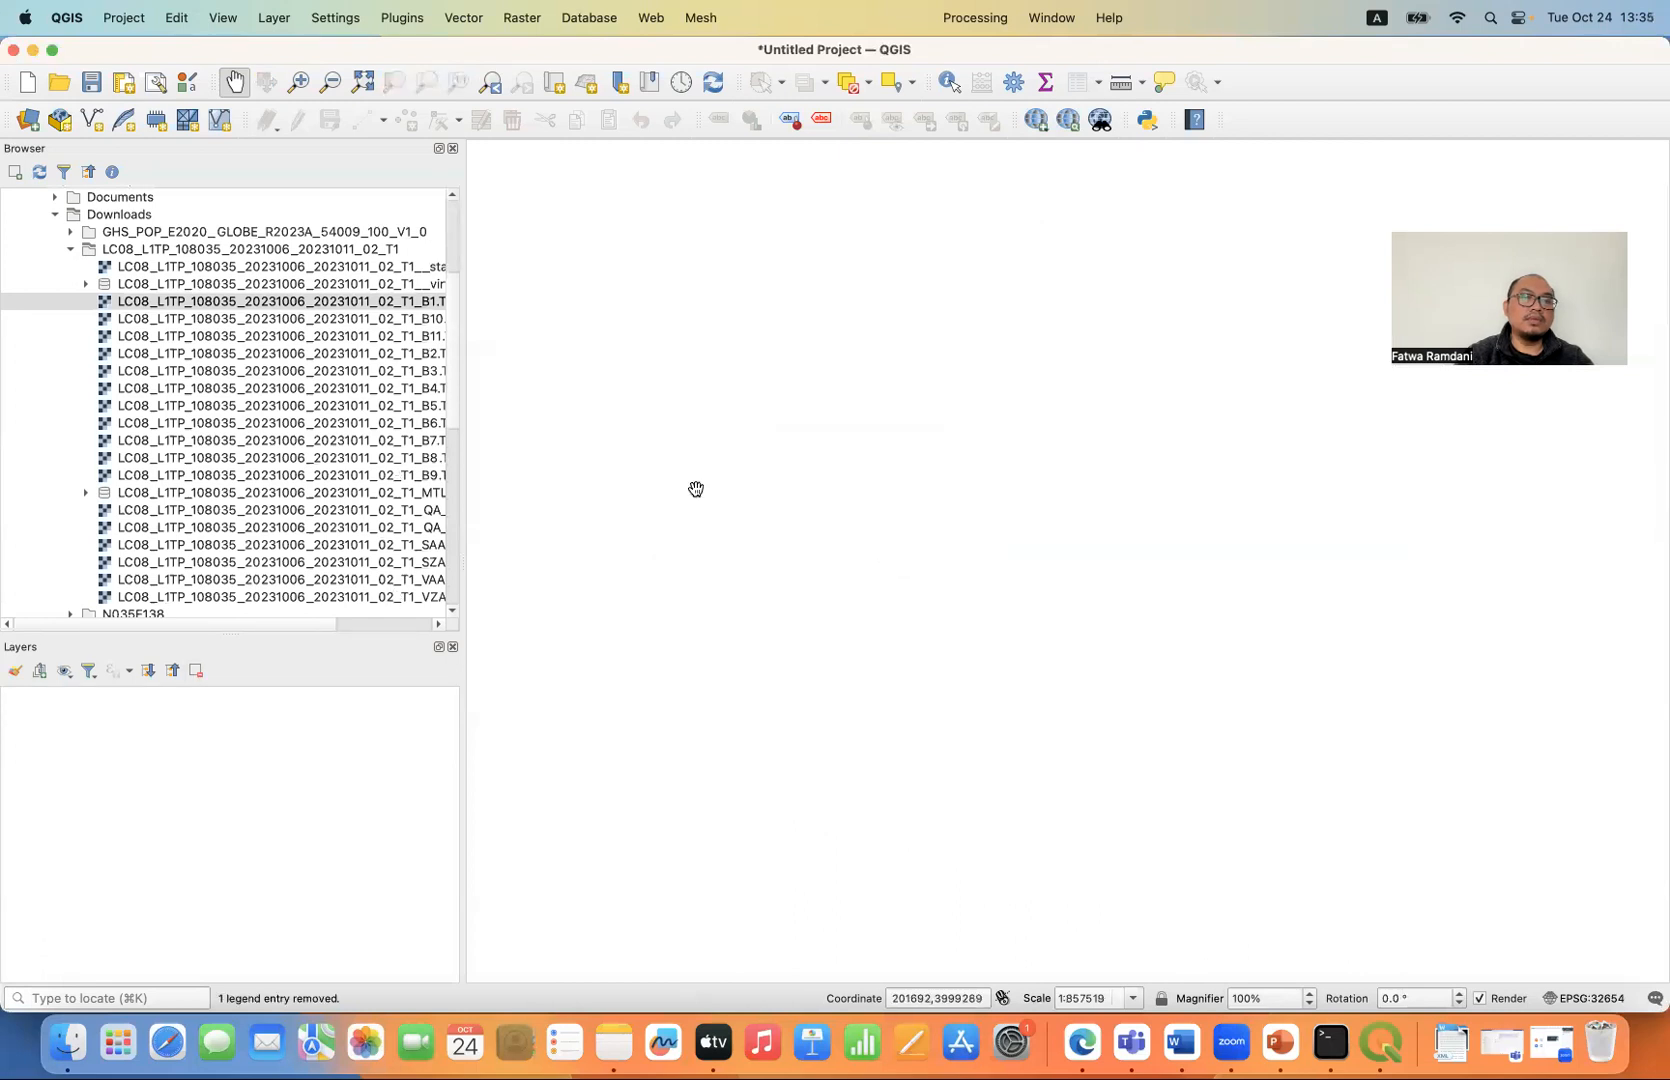
# - Add the scene's band files B1 through B7 together as layers, leaving out B10 and B11, and collapse all layer legends
pyautogui.click(420, 305)
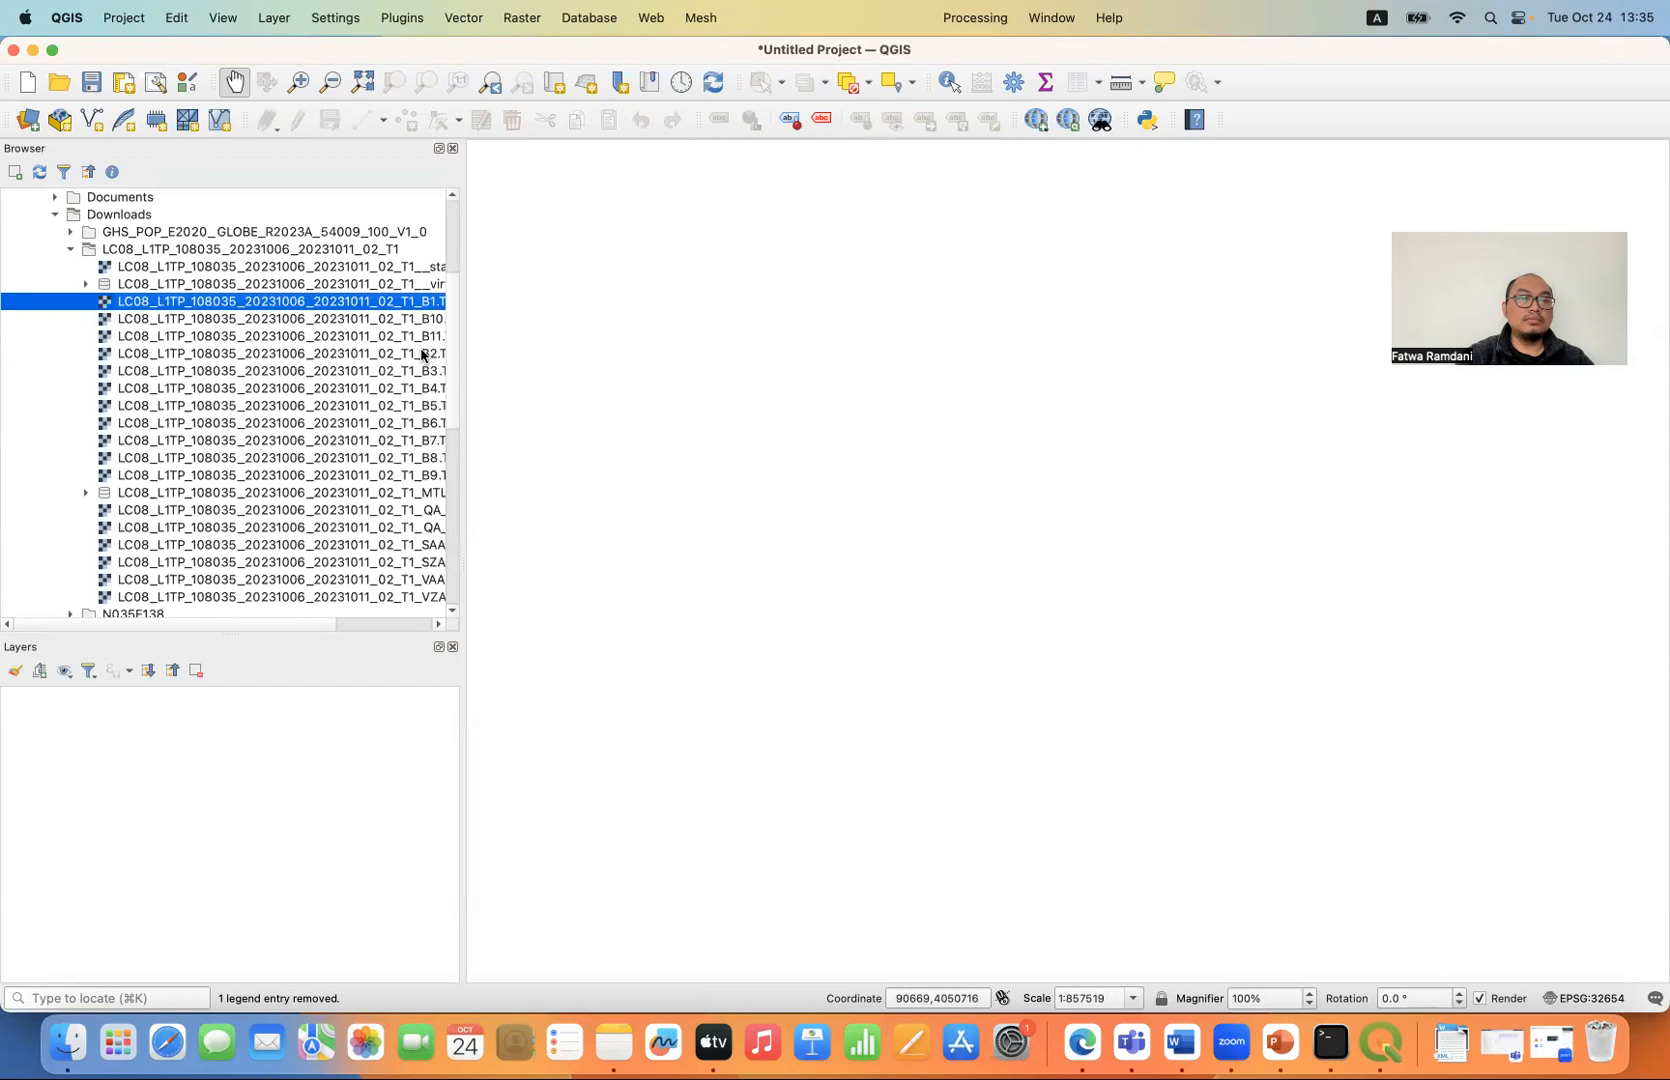
pyautogui.keyDown('shift'); pyautogui.click(422, 354); pyautogui.keyUp('shift')
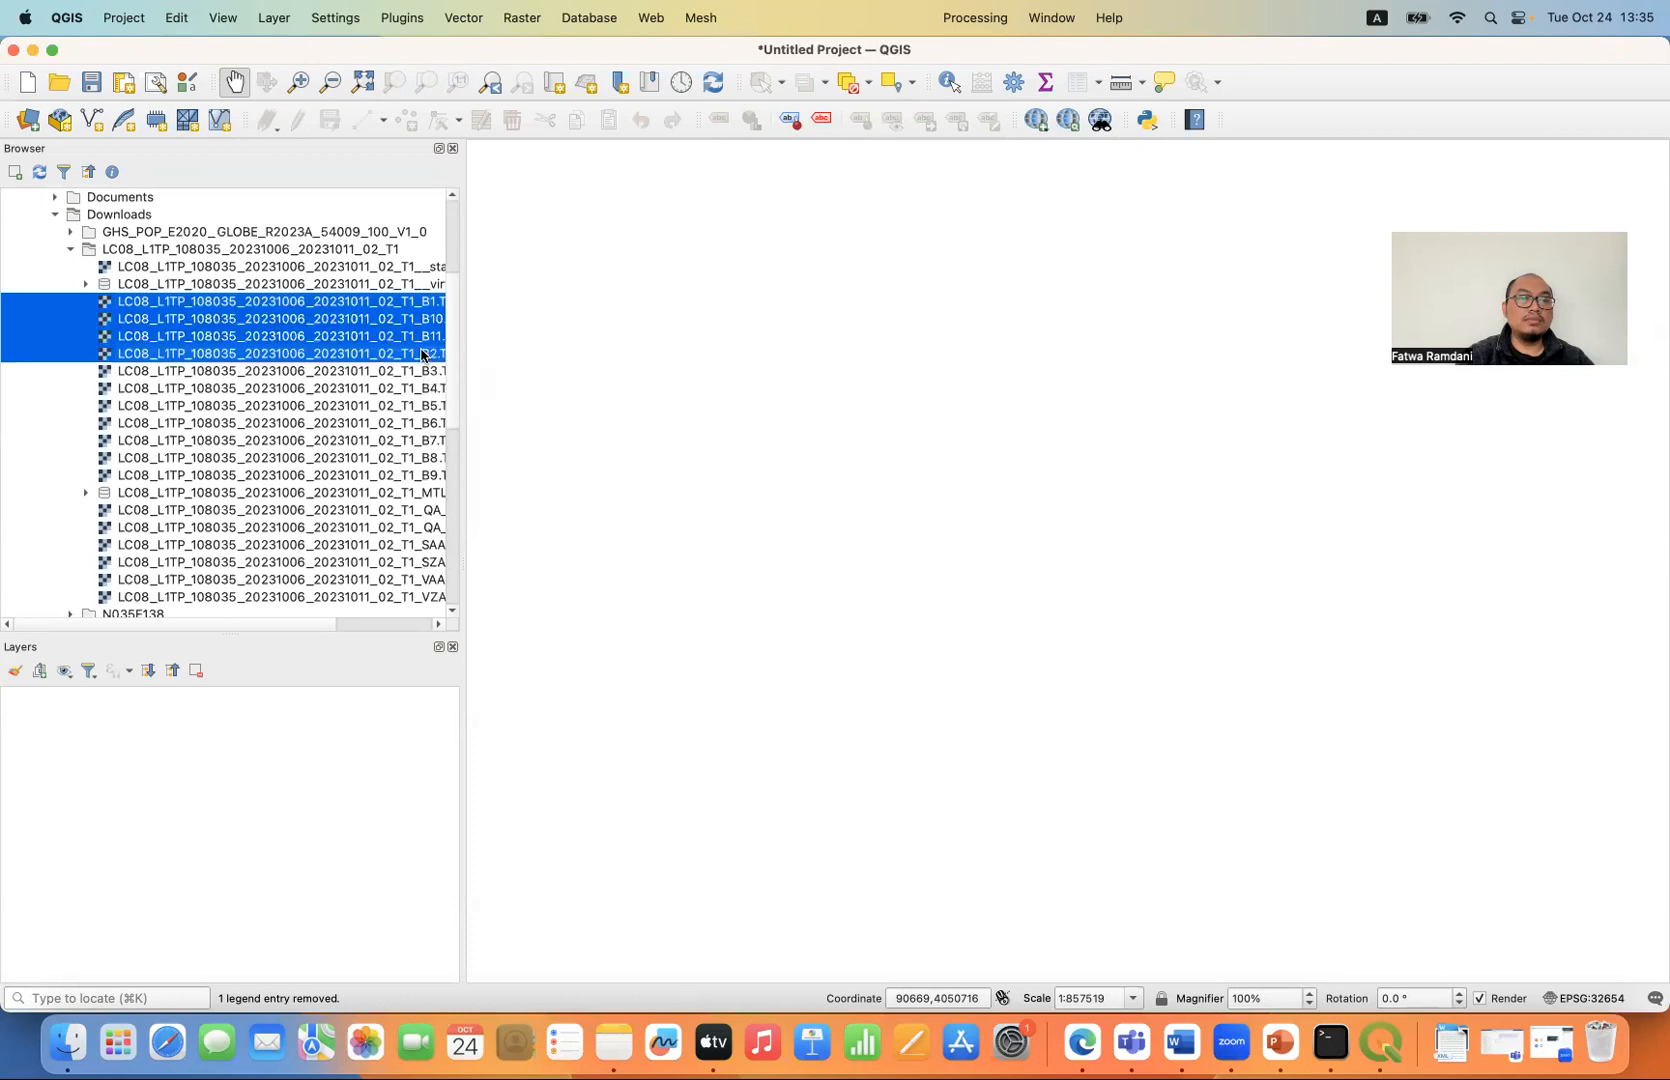
pyautogui.click(420, 305)
pyautogui.keyDown('super'); pyautogui.click(425, 355); pyautogui.keyUp('super')
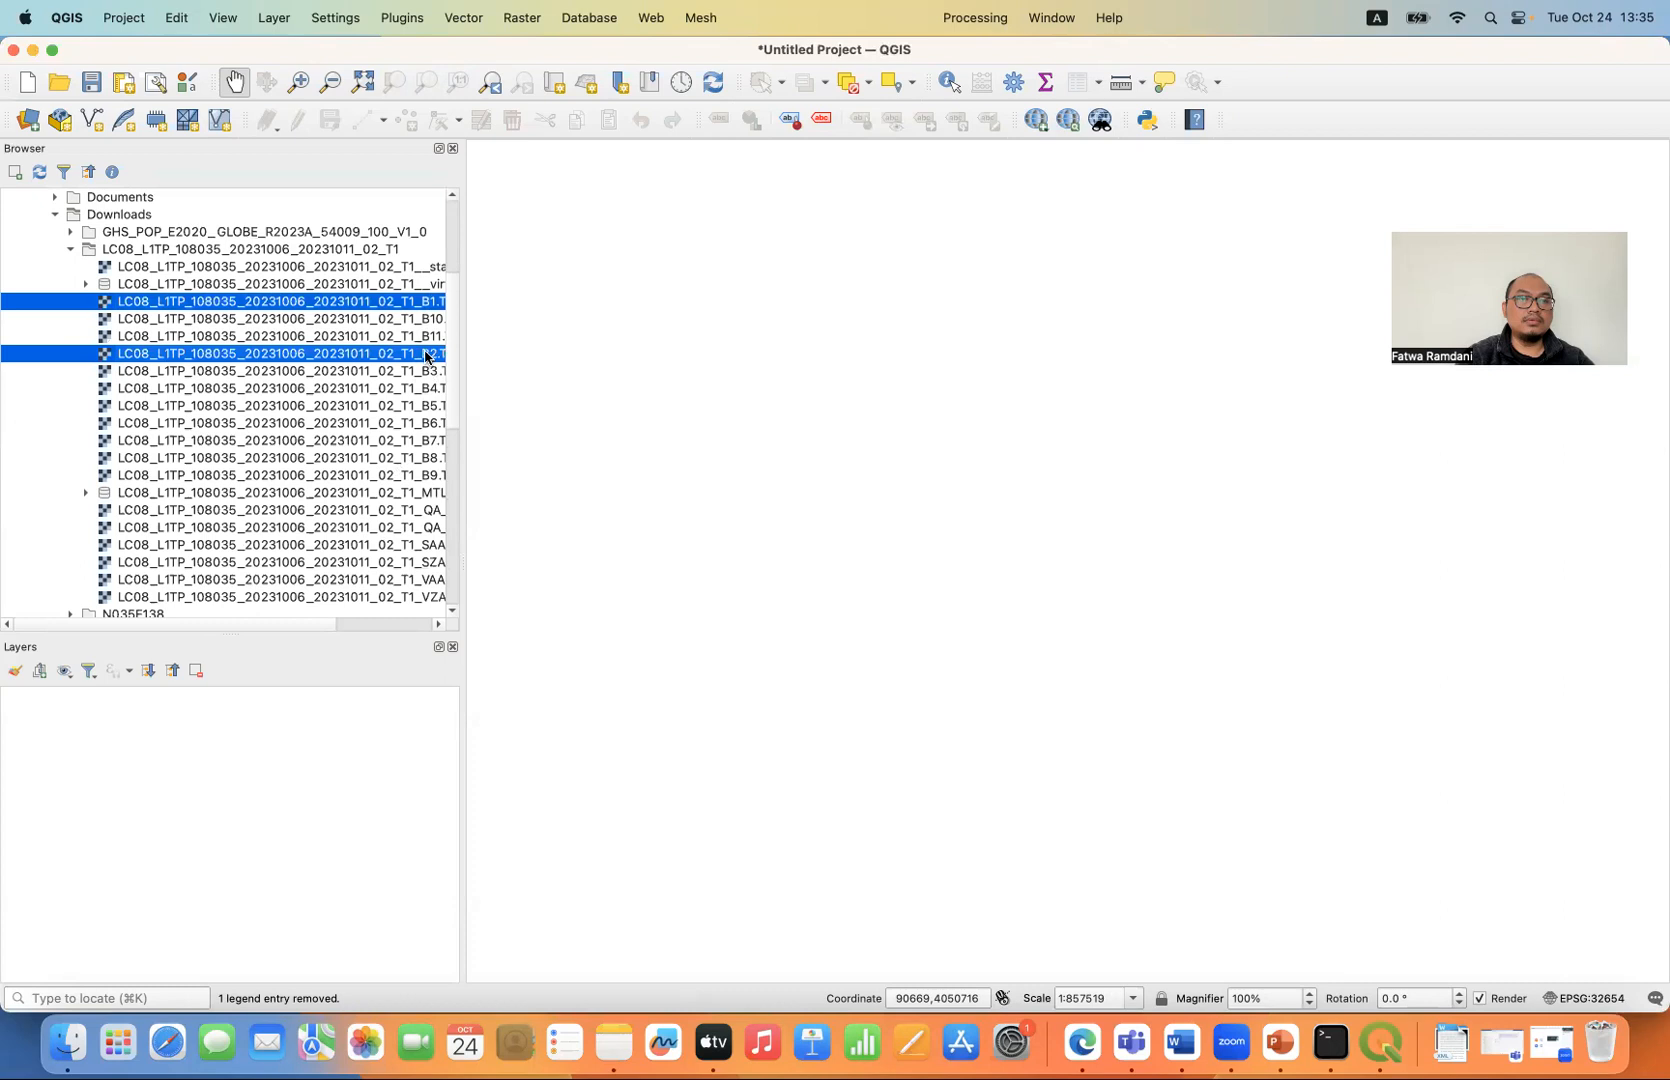
pyautogui.keyDown('super'); pyautogui.click(429, 371); pyautogui.keyUp('super')
pyautogui.keyDown('super'); pyautogui.click(433, 388); pyautogui.keyUp('super')
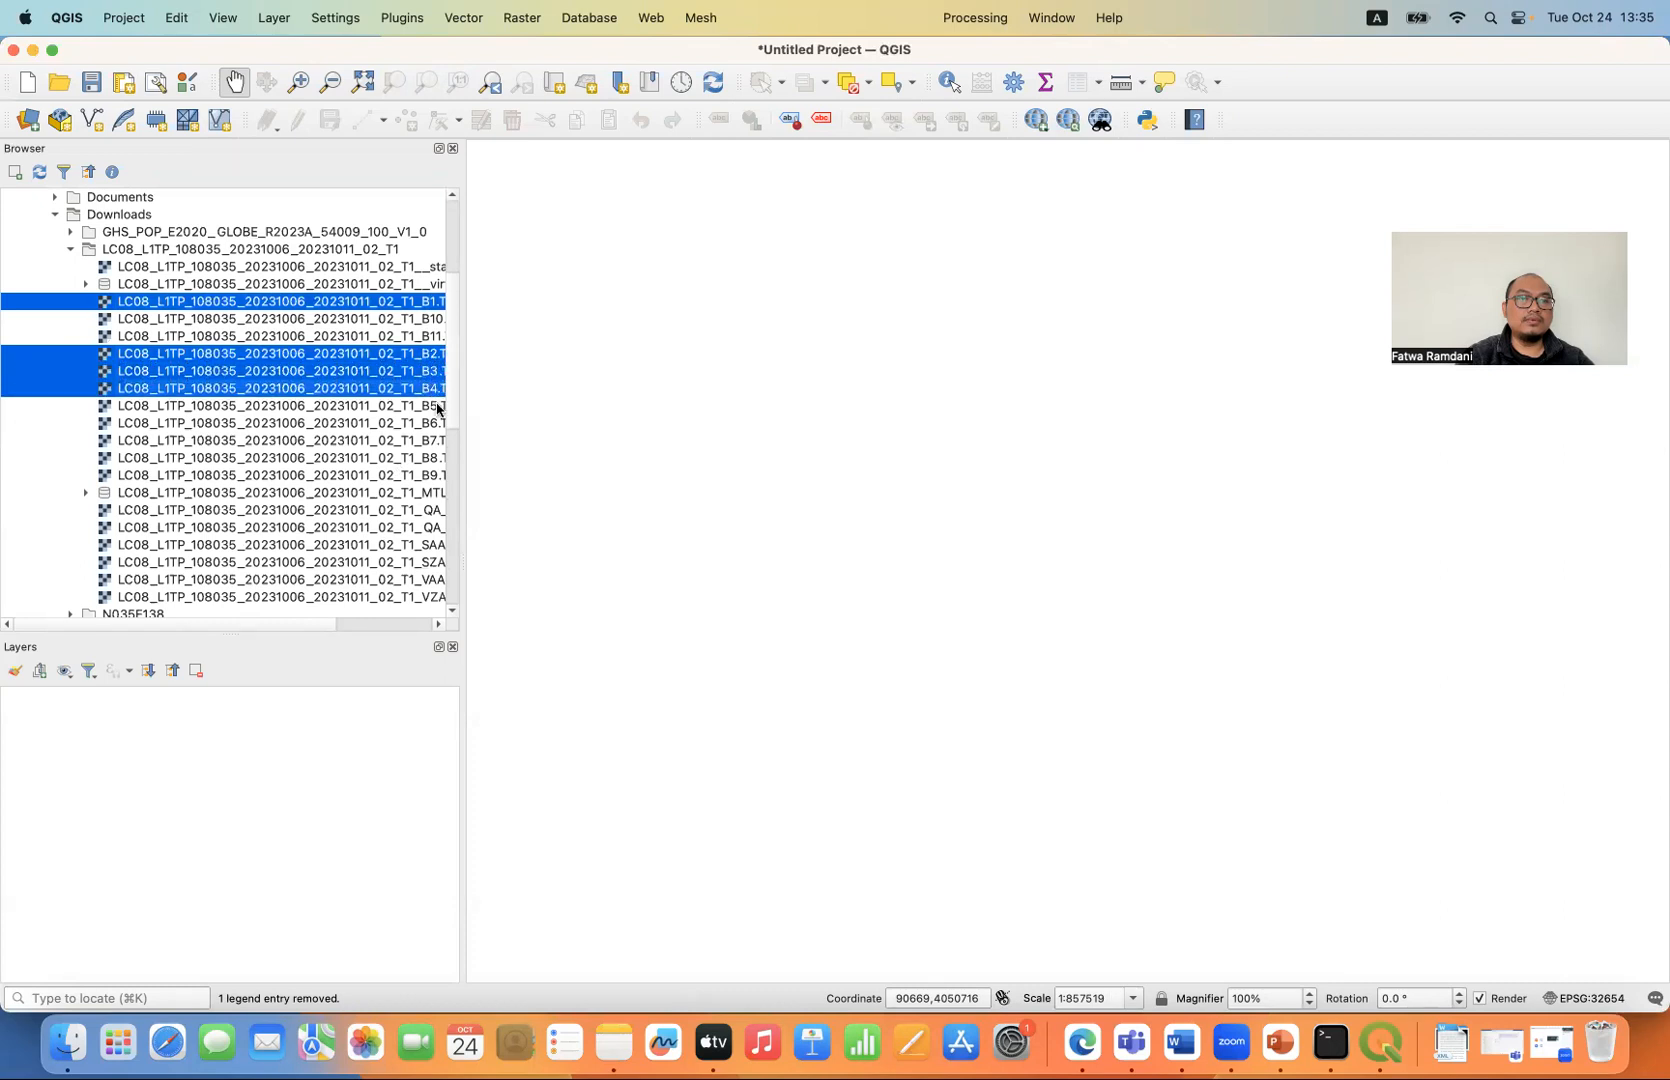
pyautogui.keyDown('super'); pyautogui.click(437, 406); pyautogui.keyUp('super')
pyautogui.keyDown('super'); pyautogui.click(437, 424); pyautogui.keyUp('super')
pyautogui.keyDown('super'); pyautogui.click(436, 440); pyautogui.keyUp('super')
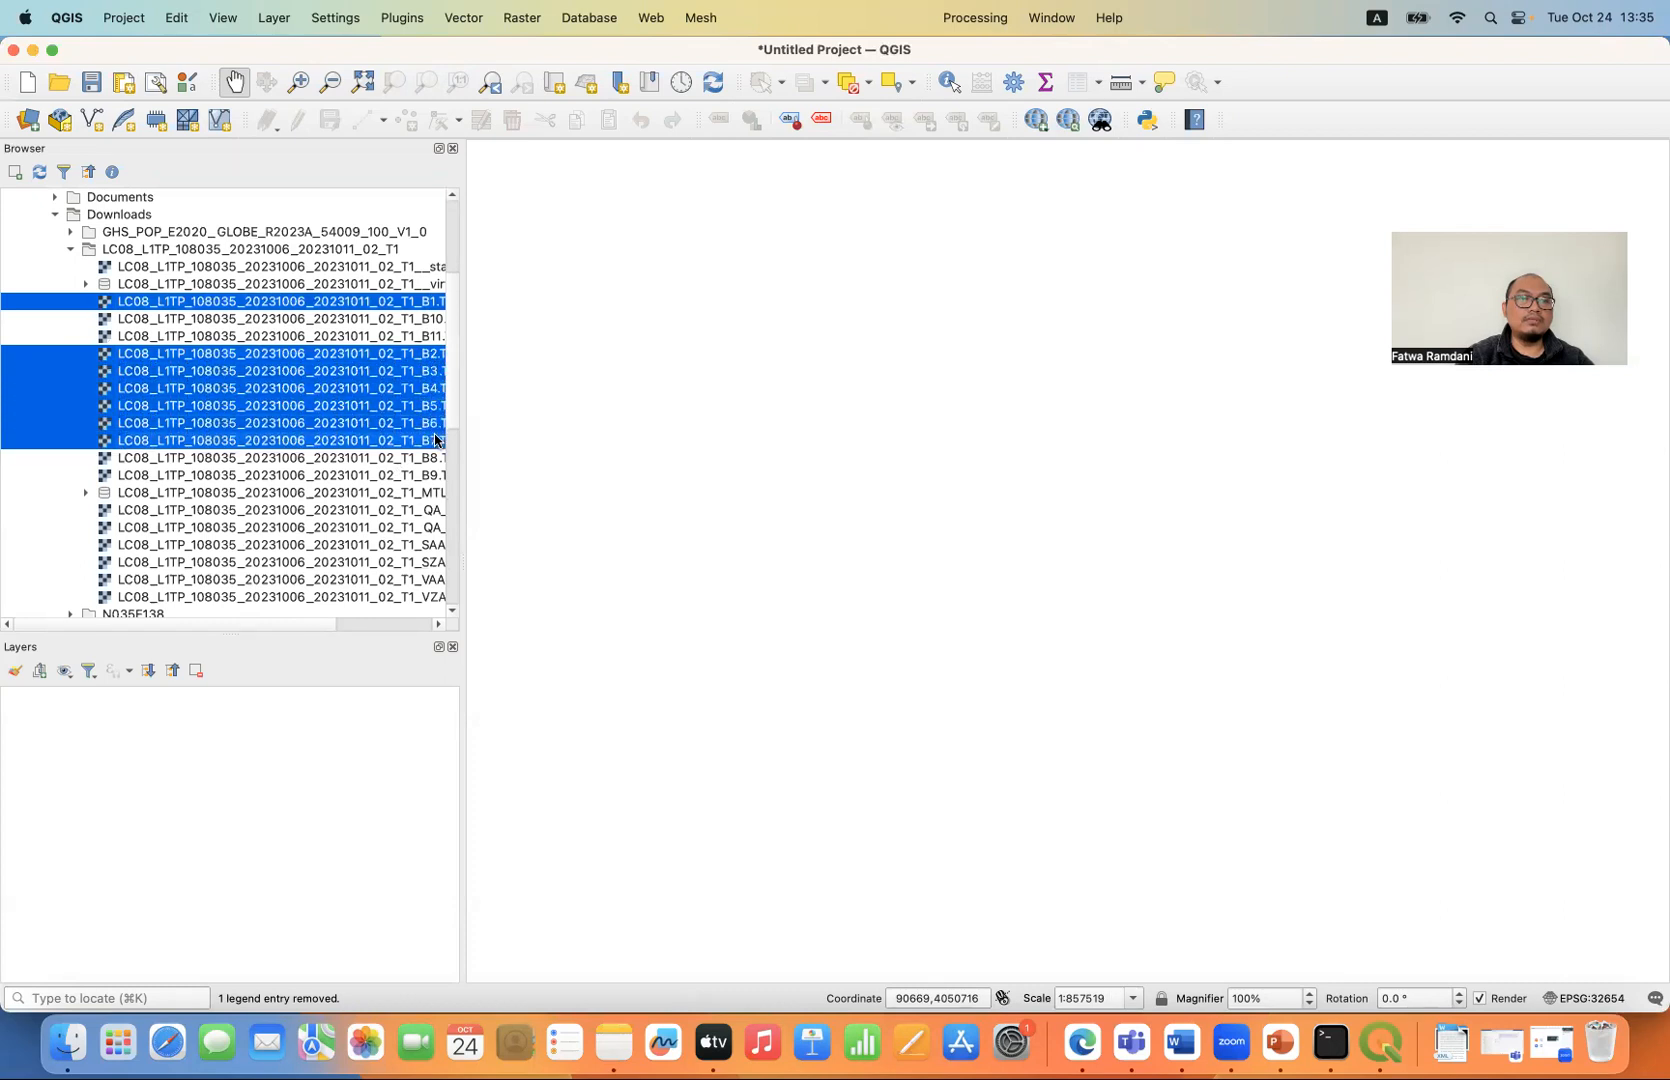
pyautogui.moveTo(366, 361); pyautogui.dragTo(281, 763)
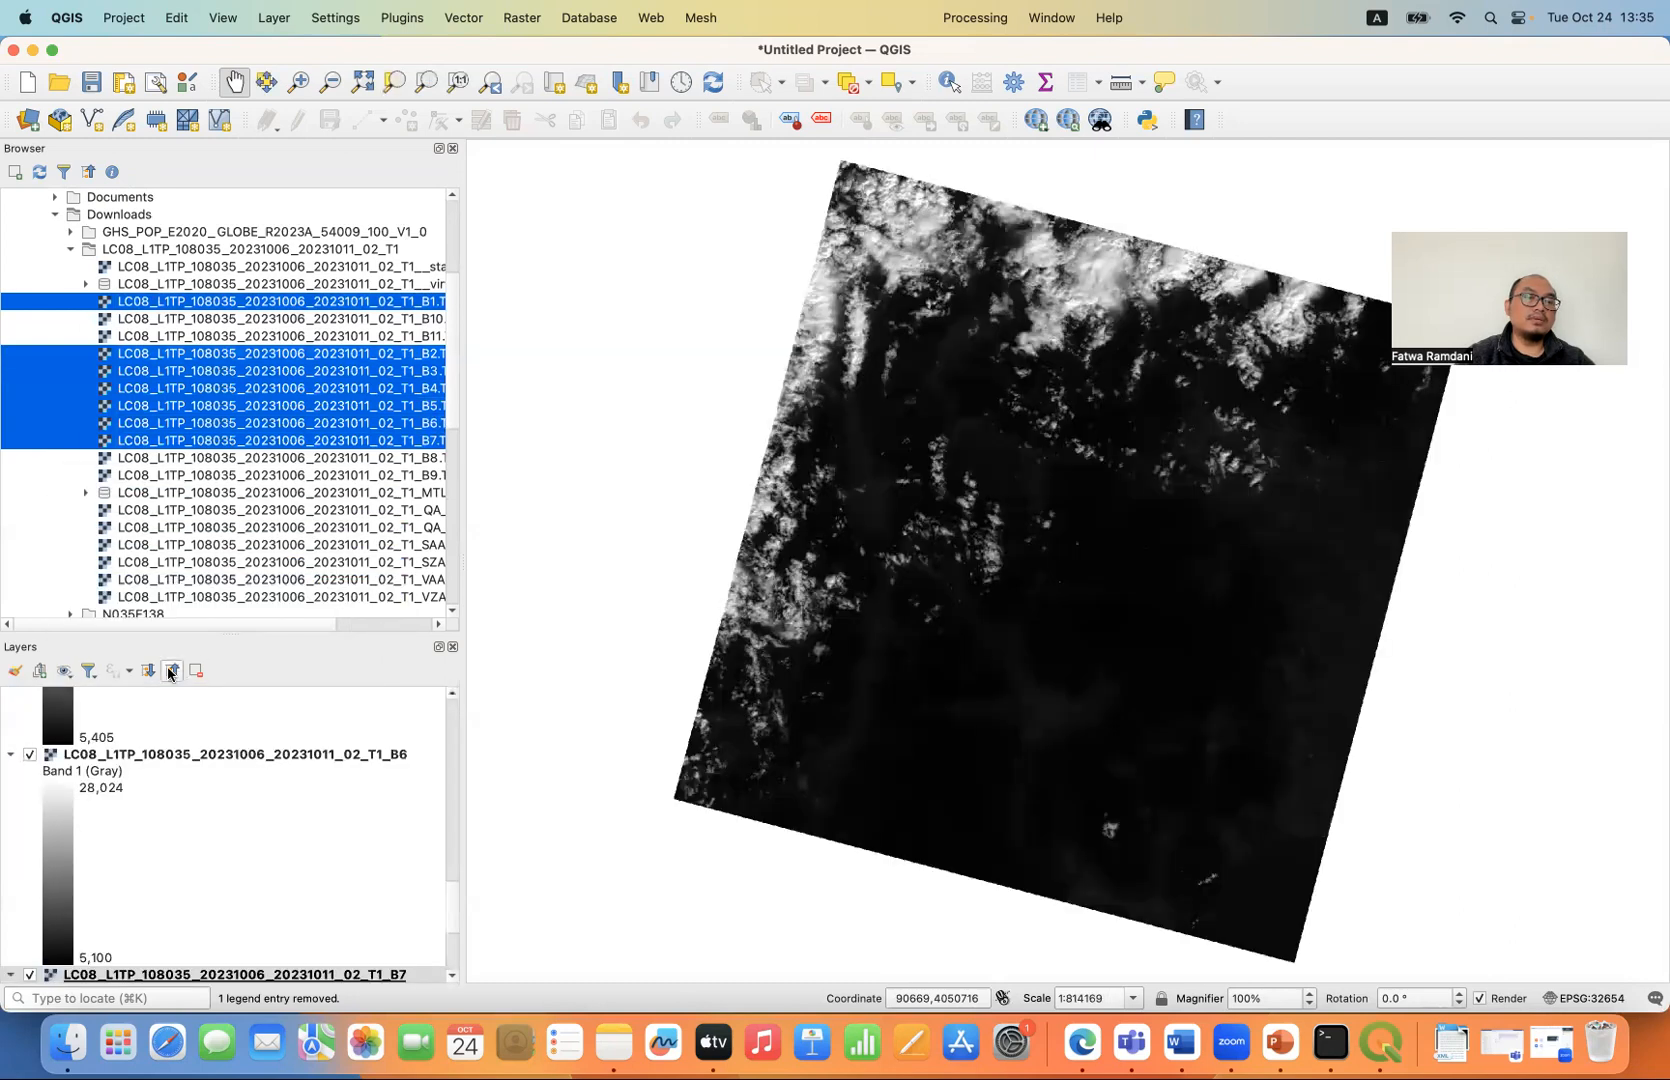
pyautogui.click(173, 674)
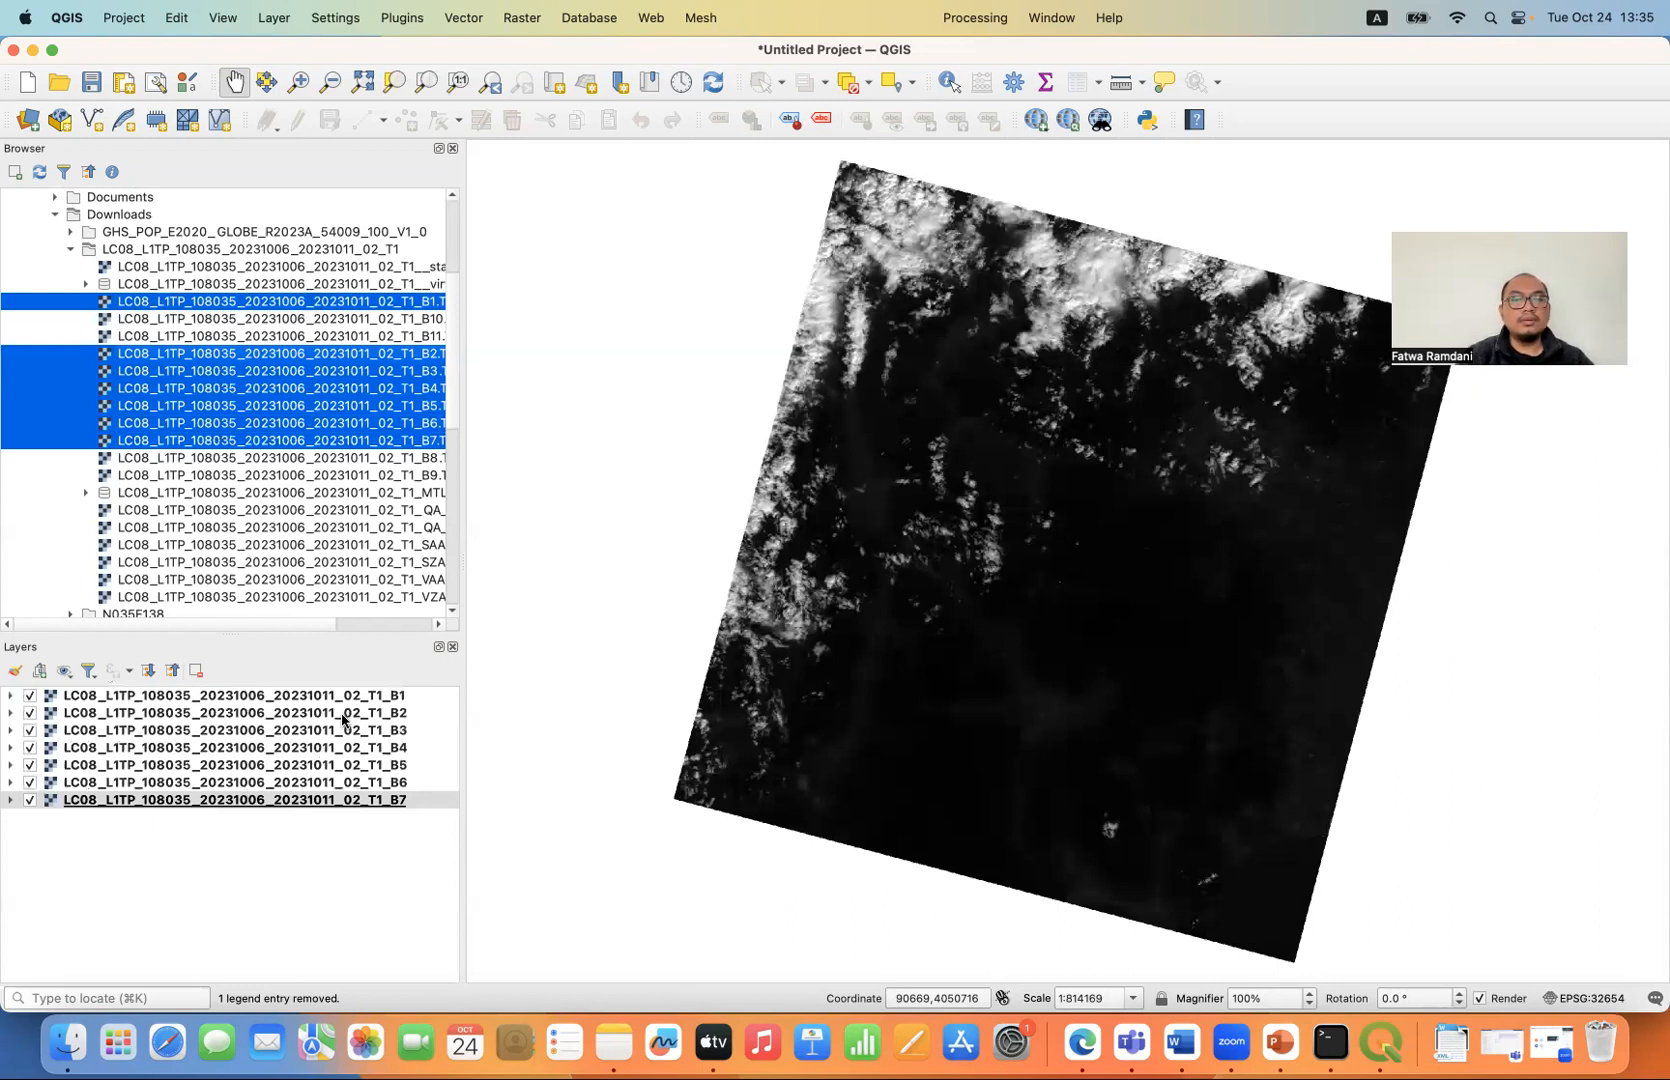
pyautogui.click(578, 361)
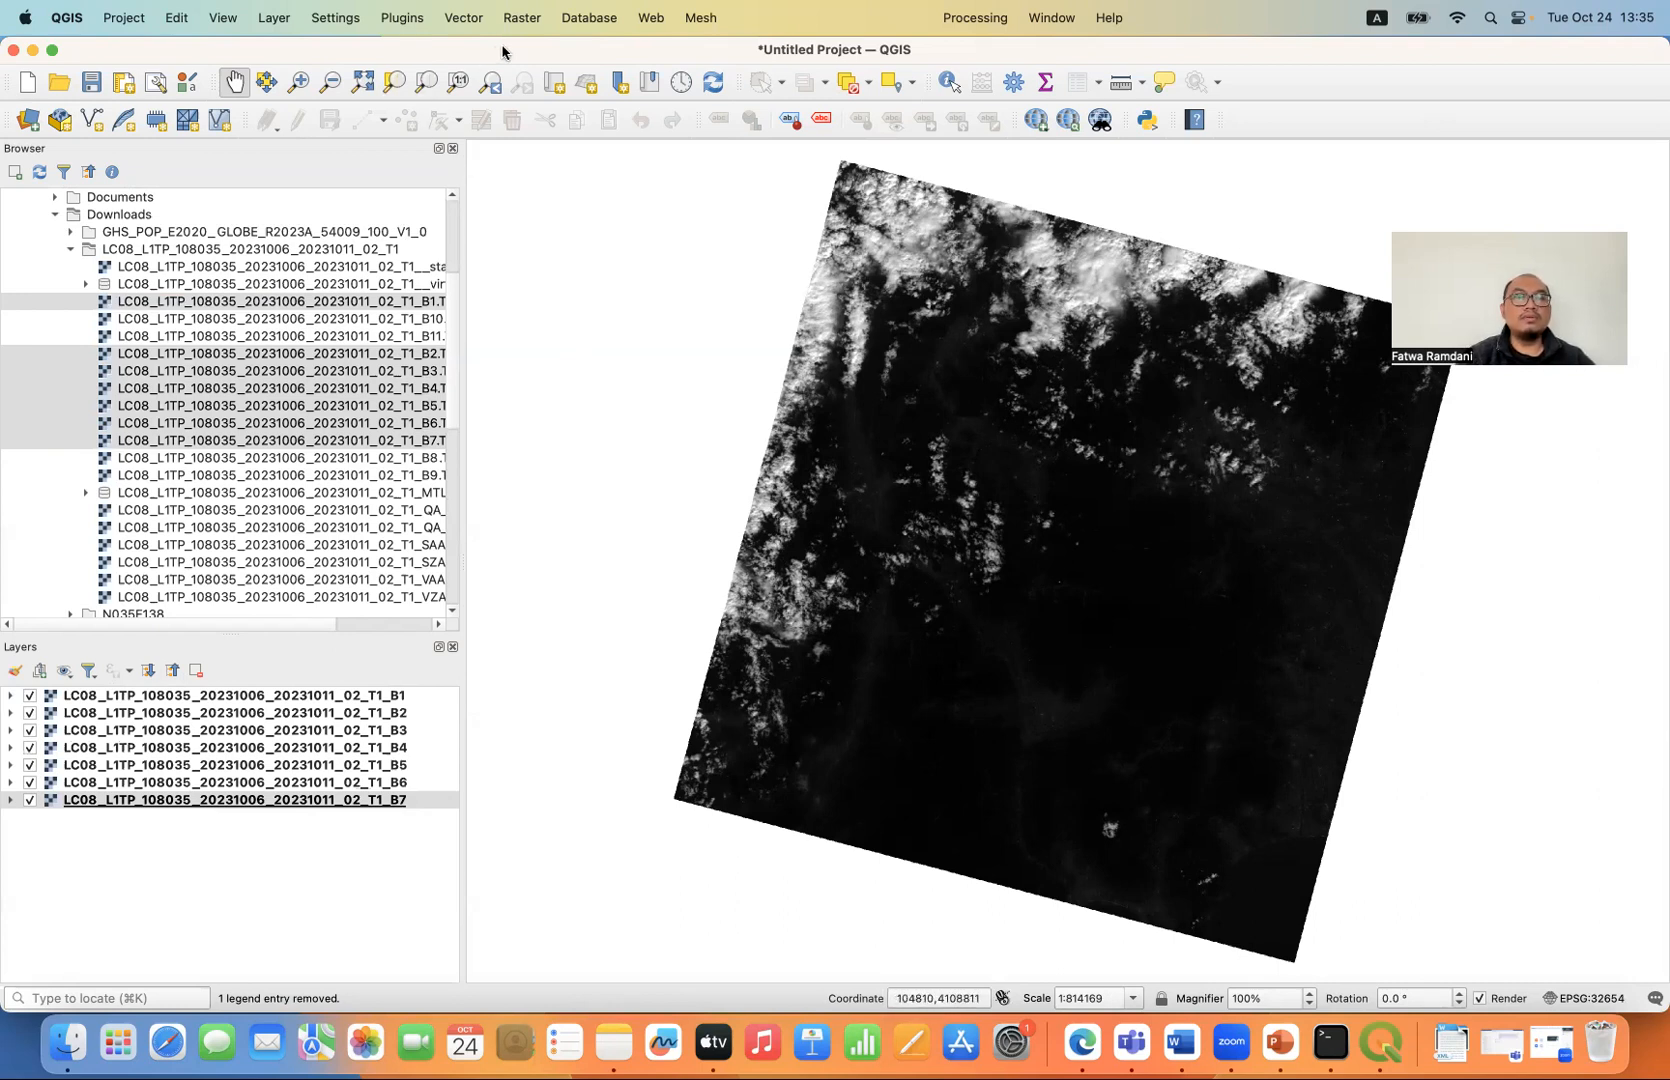
# - Find the Semi-Automatic Classification Plugin among all plugins by searching "semi", install it and close the plugin manager
pyautogui.click(403, 18)
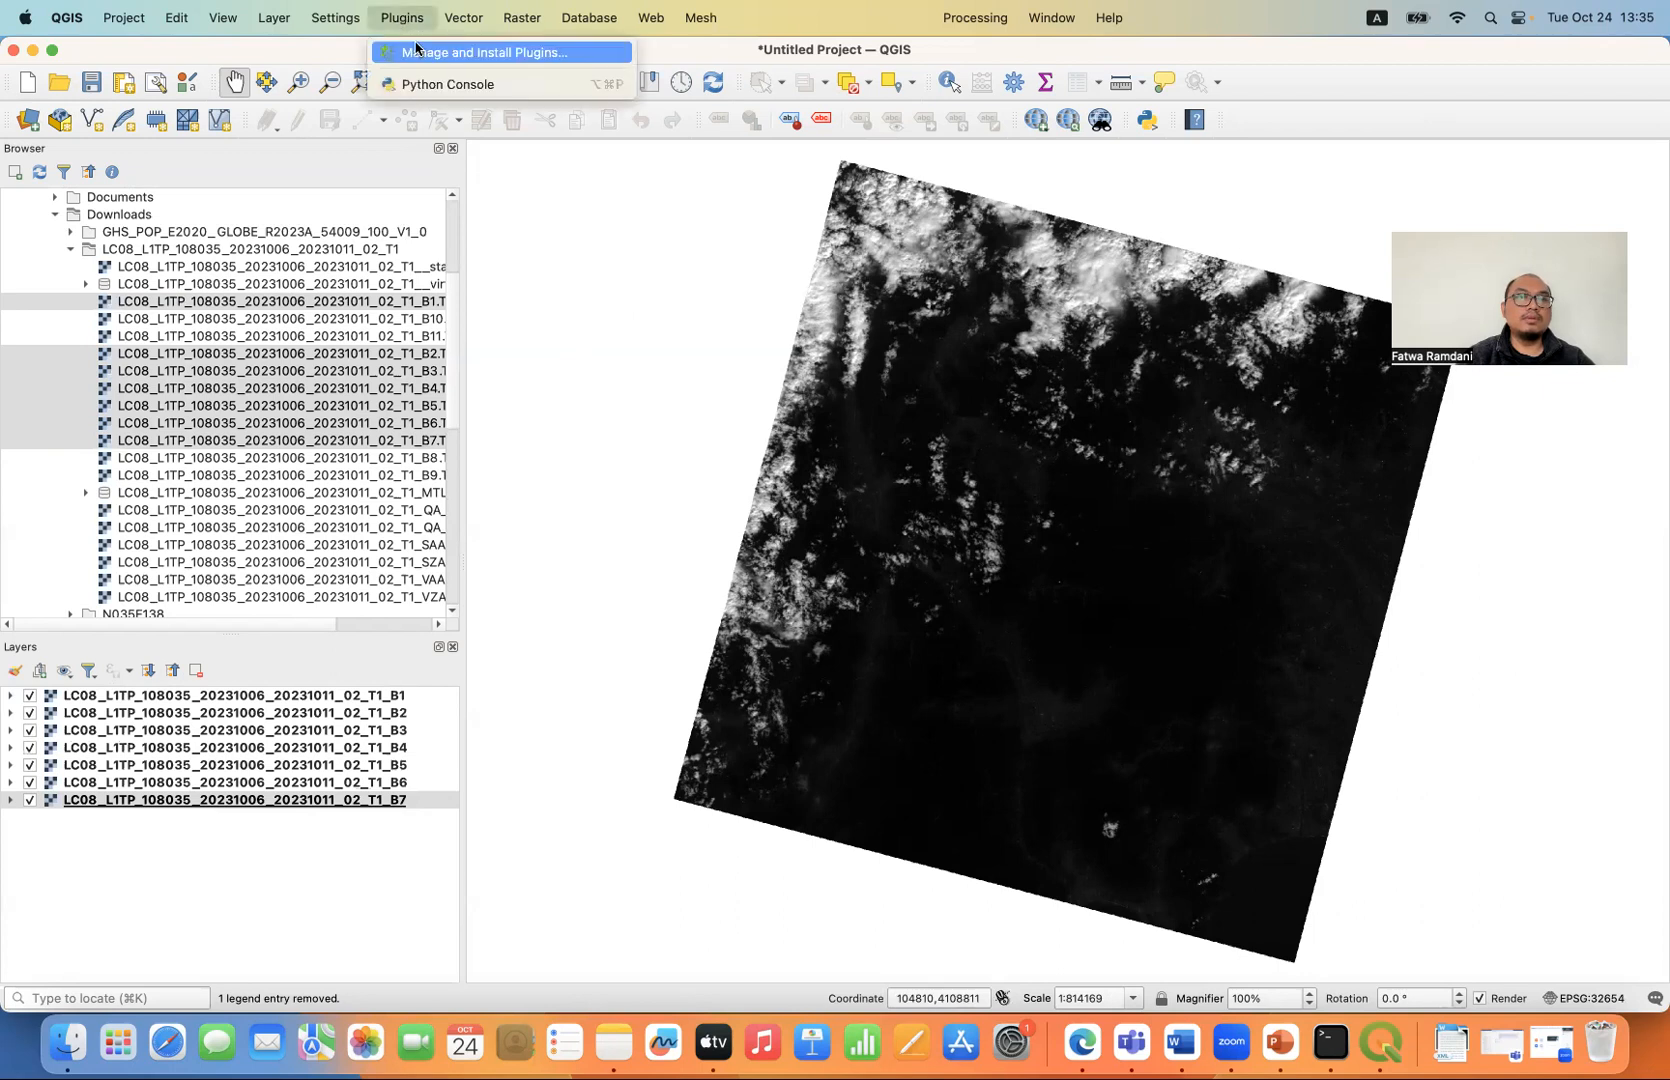
pyautogui.click(417, 49)
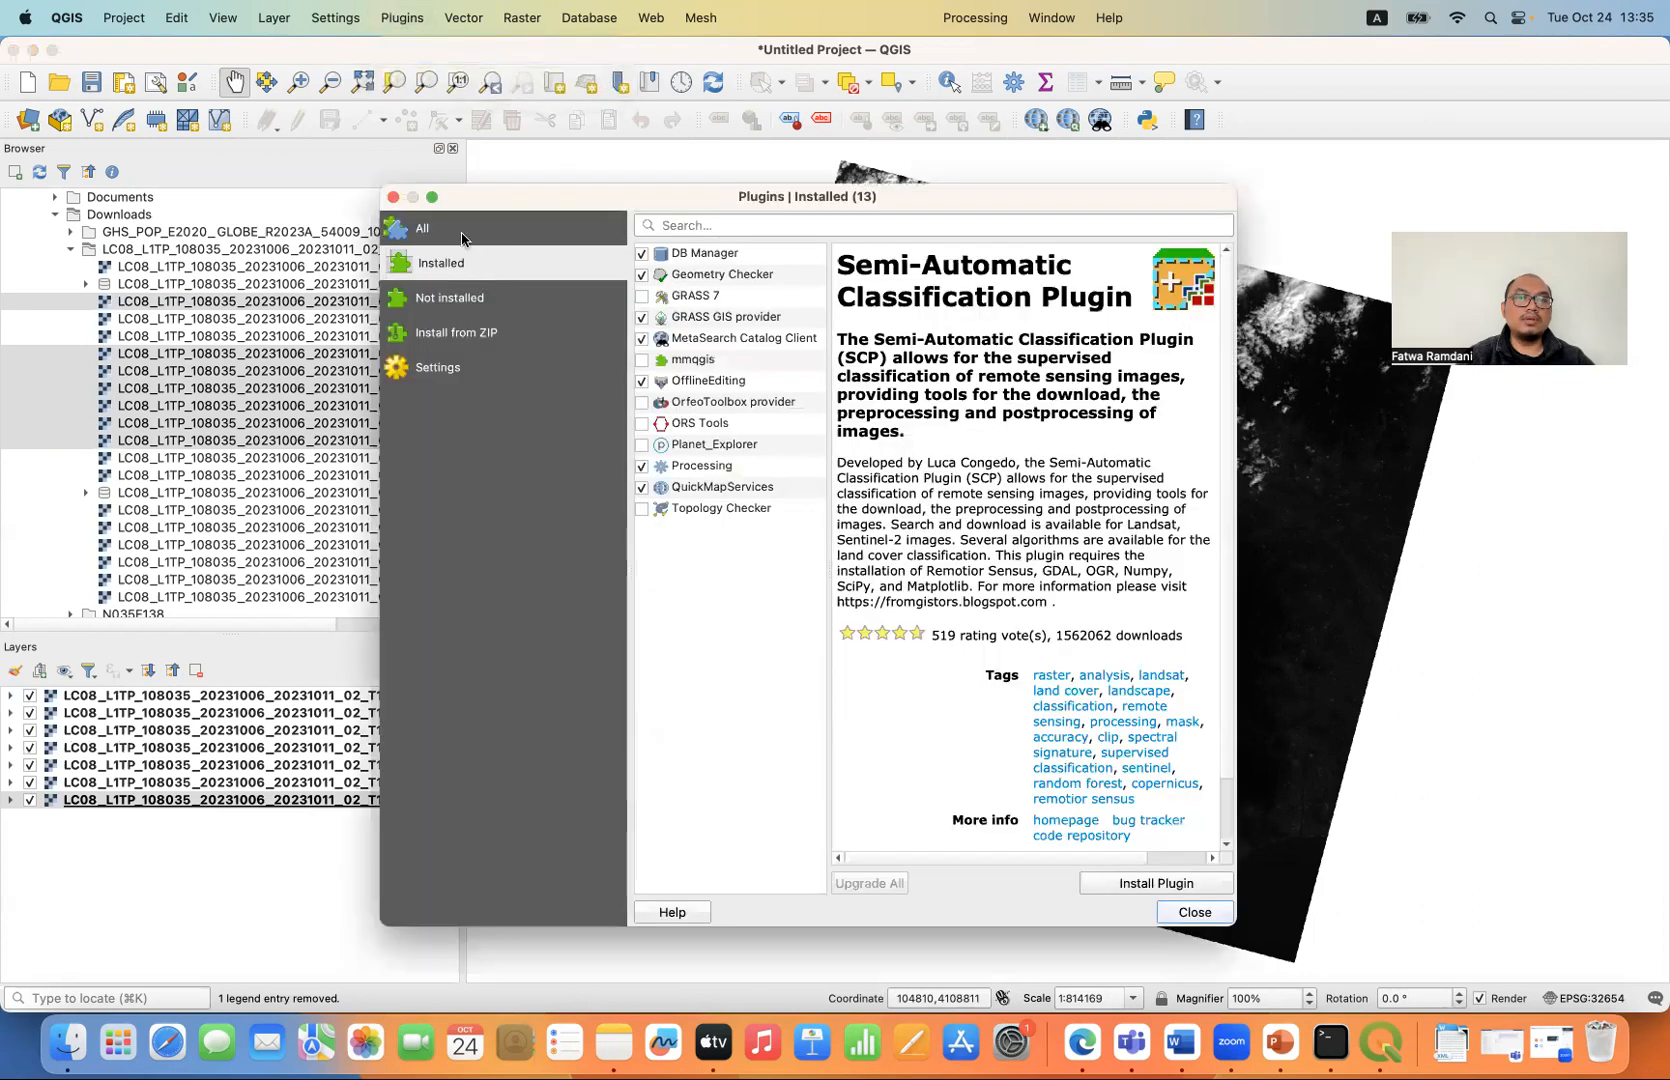
pyautogui.click(461, 237)
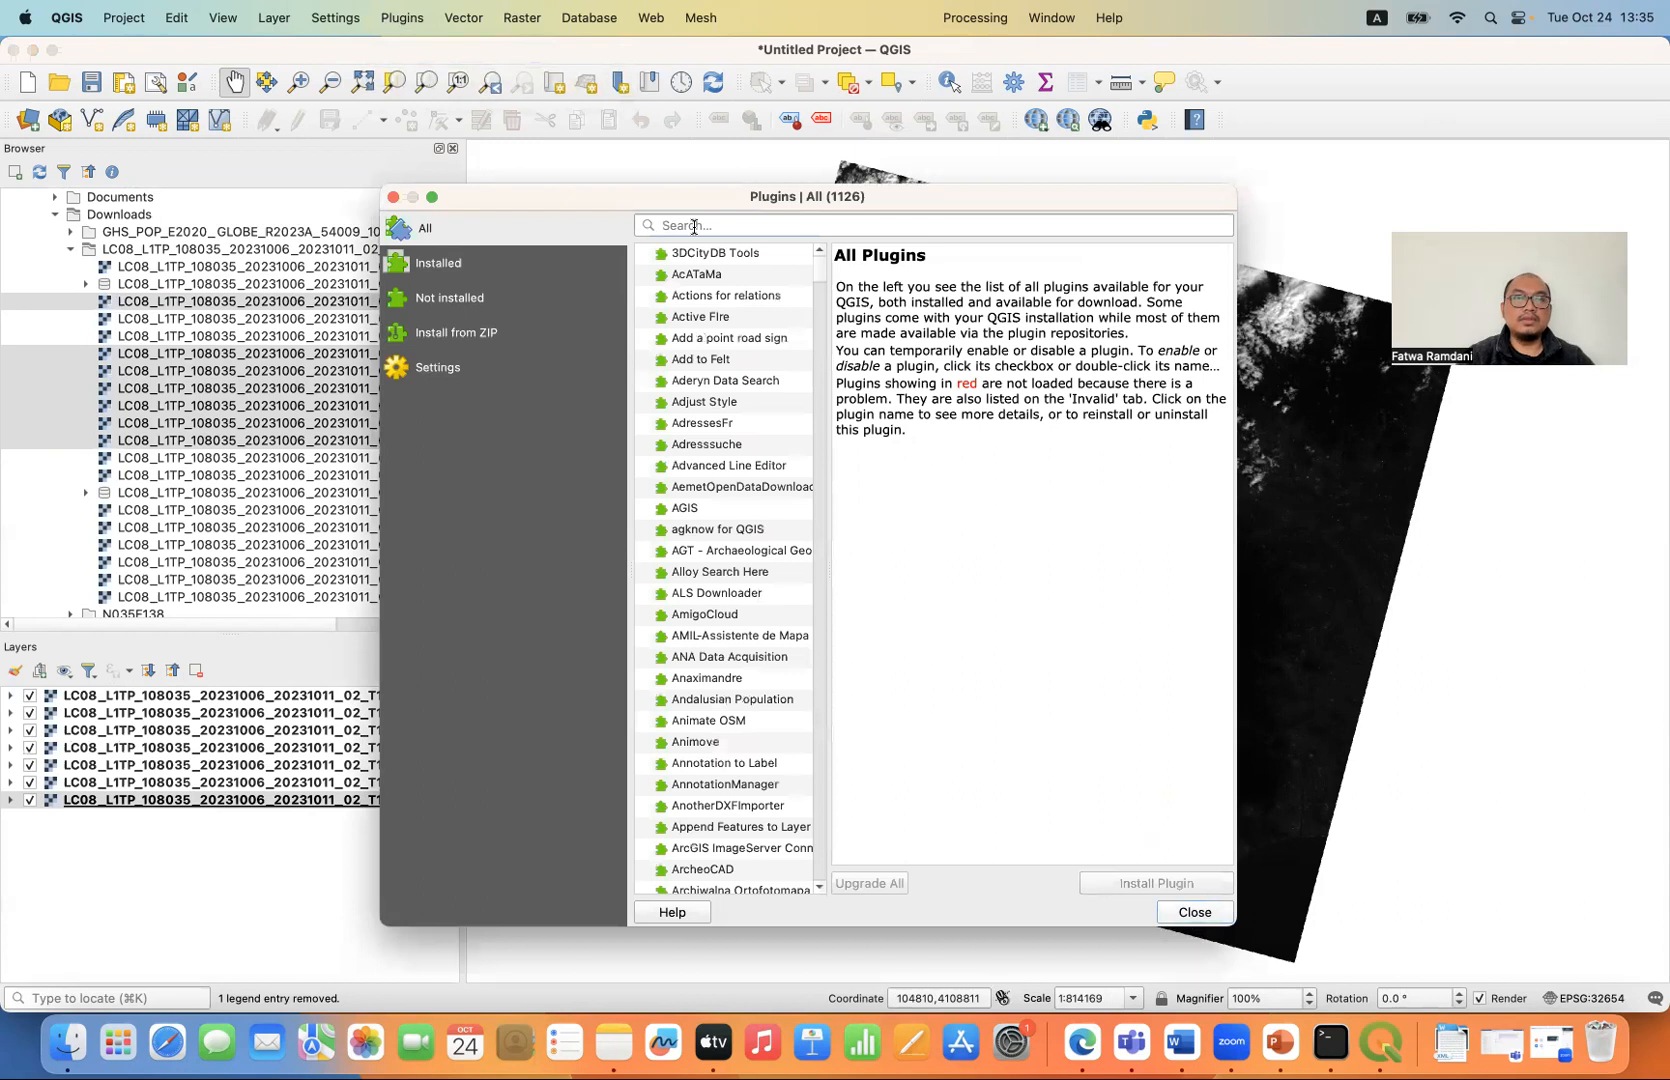
pyautogui.write('semi')
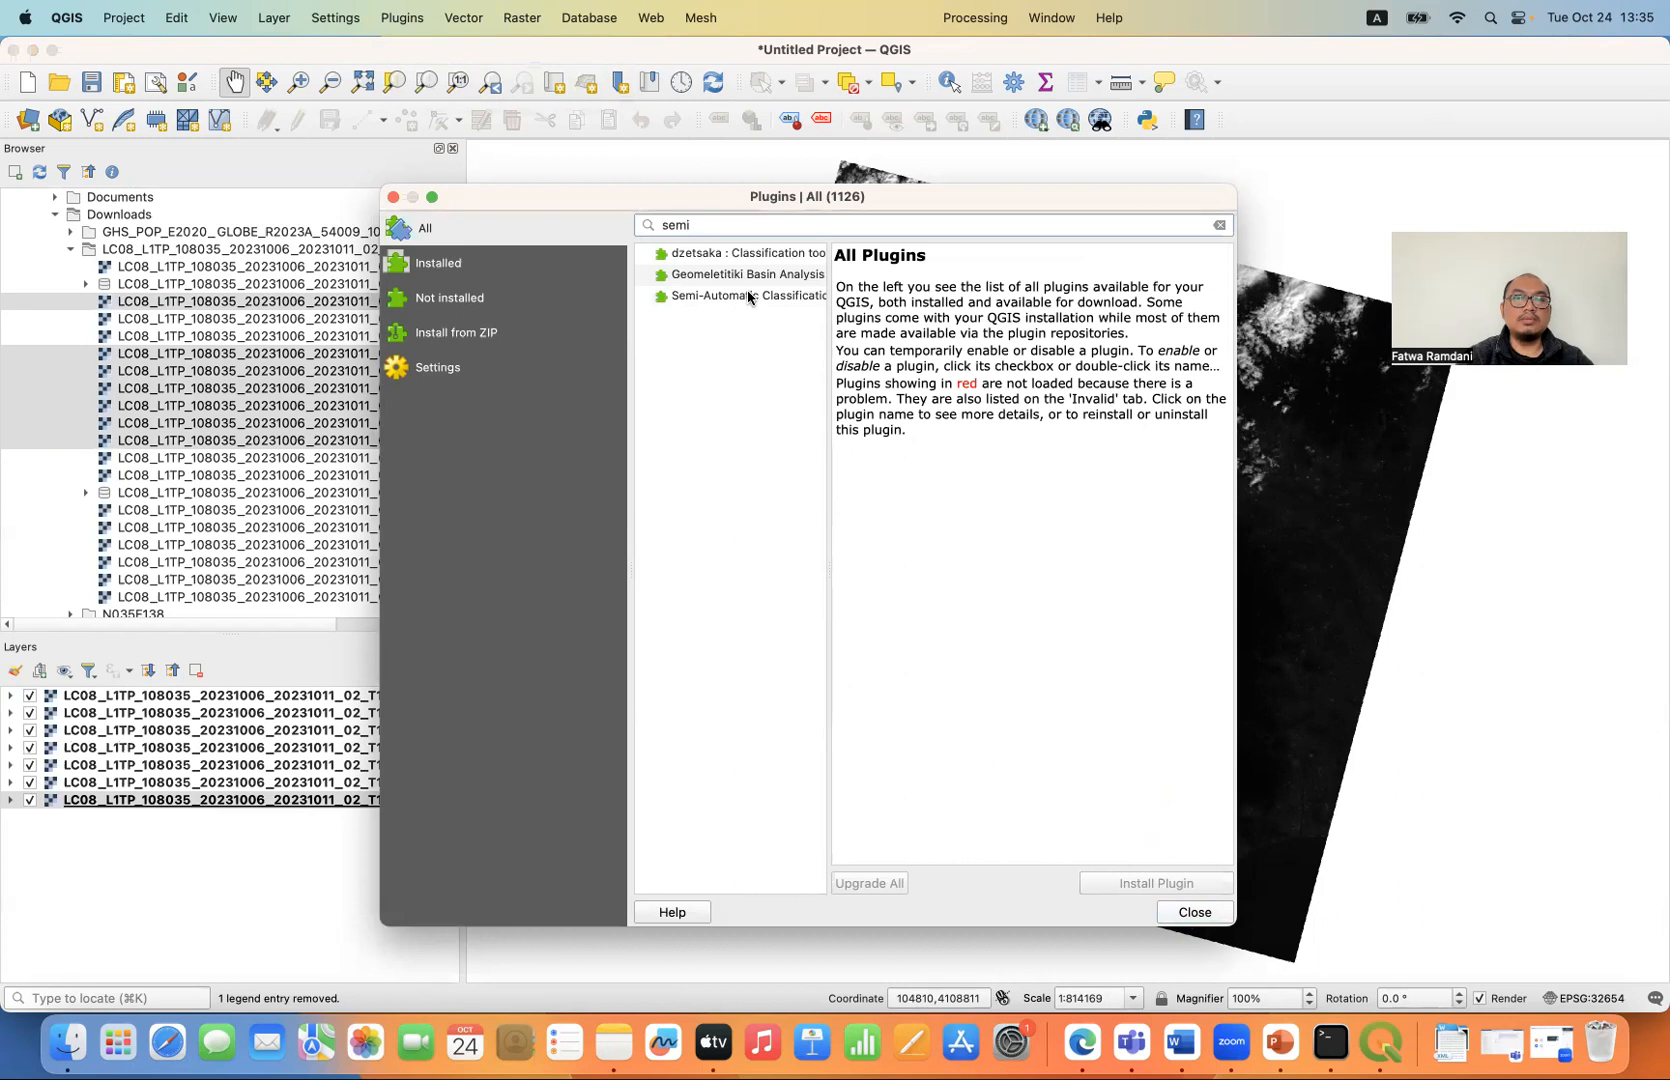
pyautogui.click(748, 296)
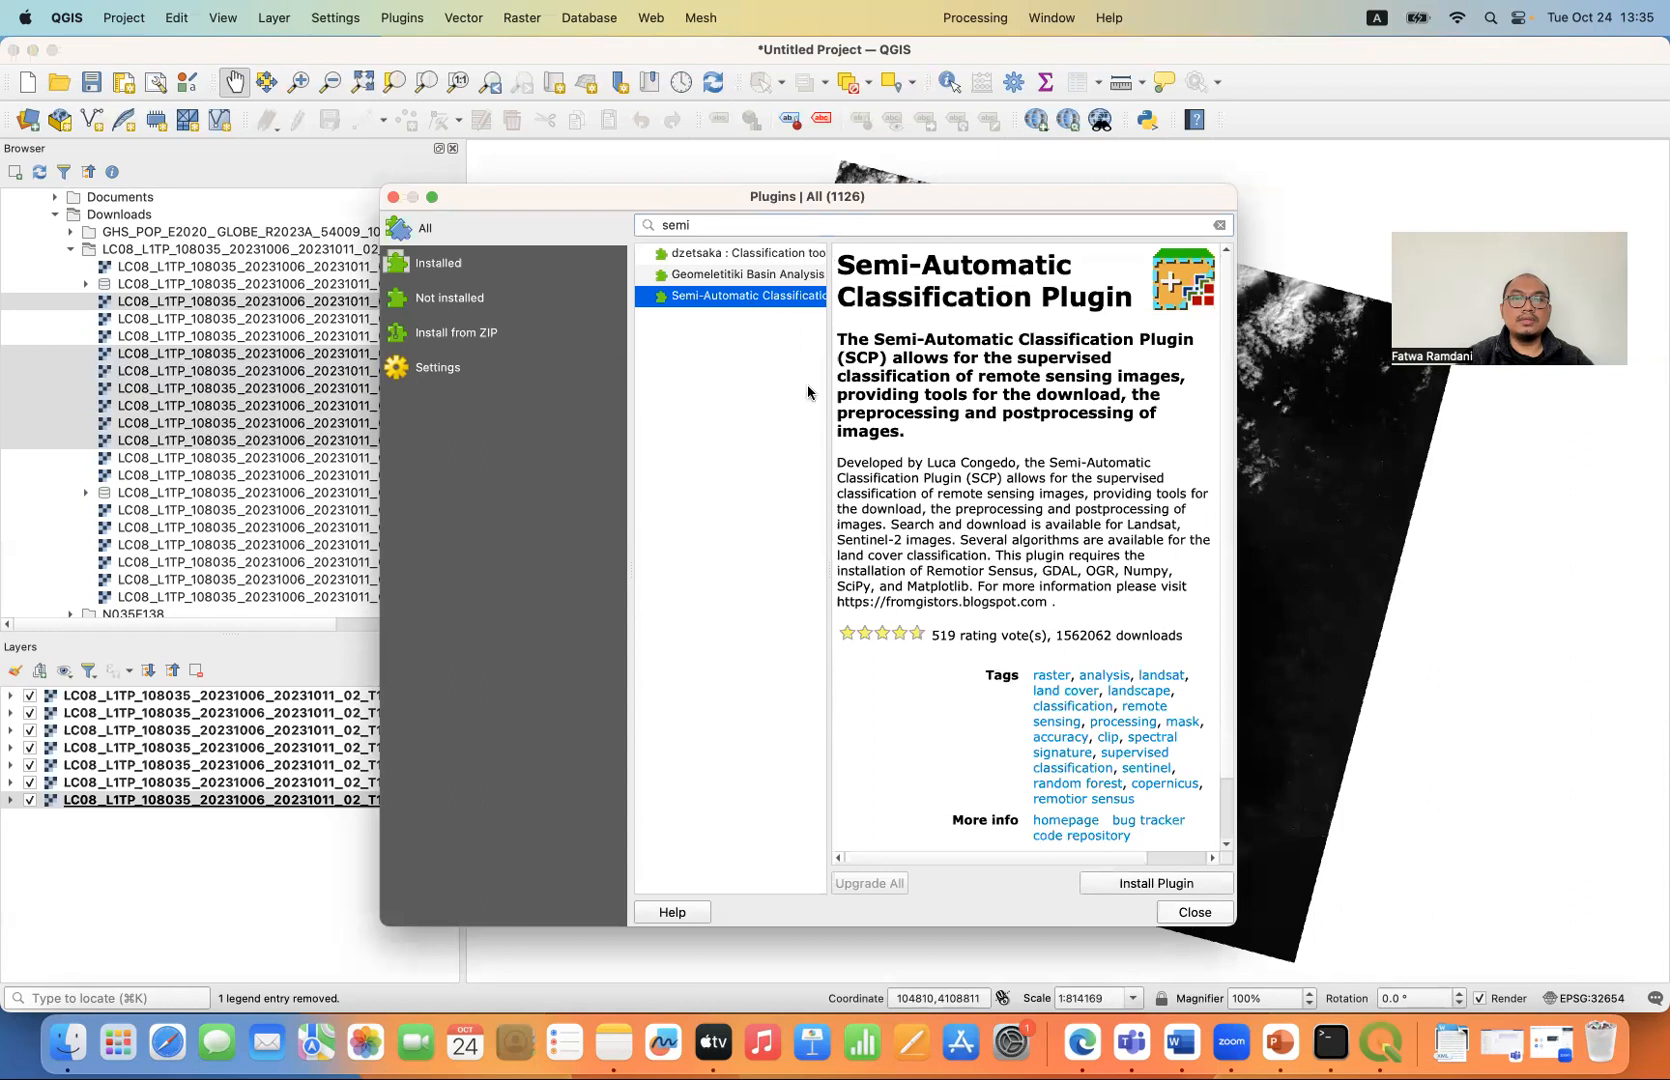
pyautogui.click(1136, 887)
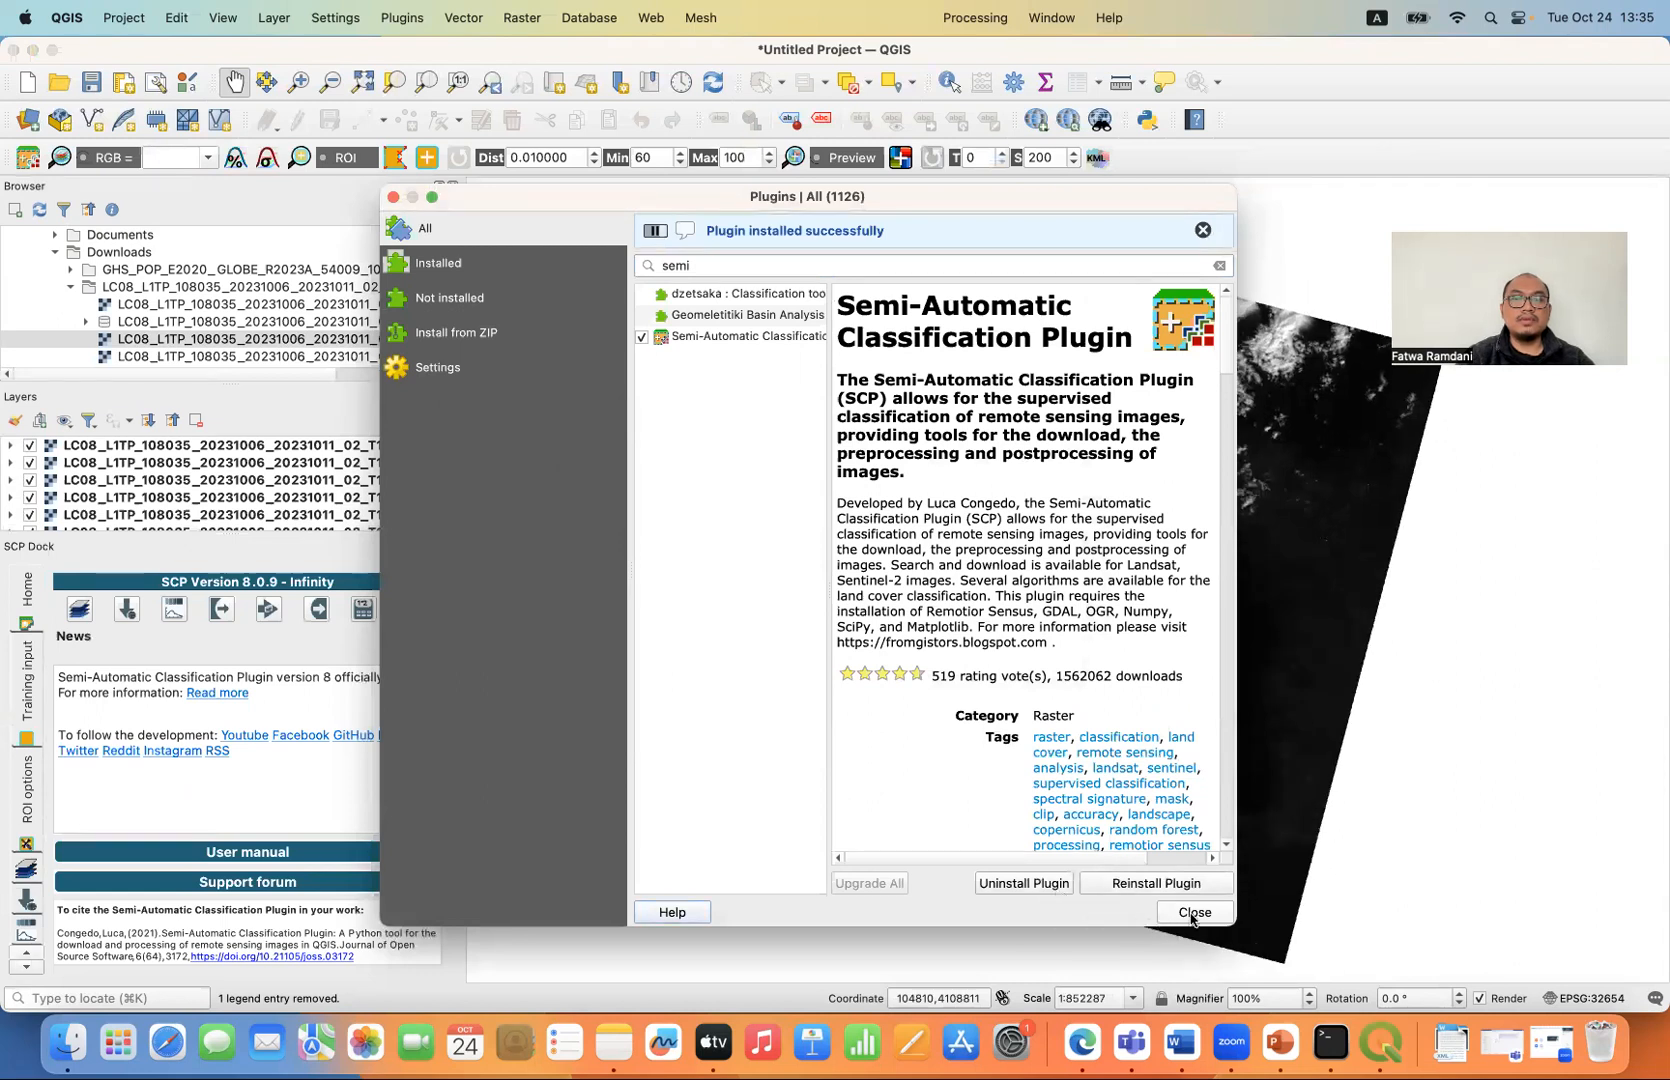
pyautogui.click(1193, 912)
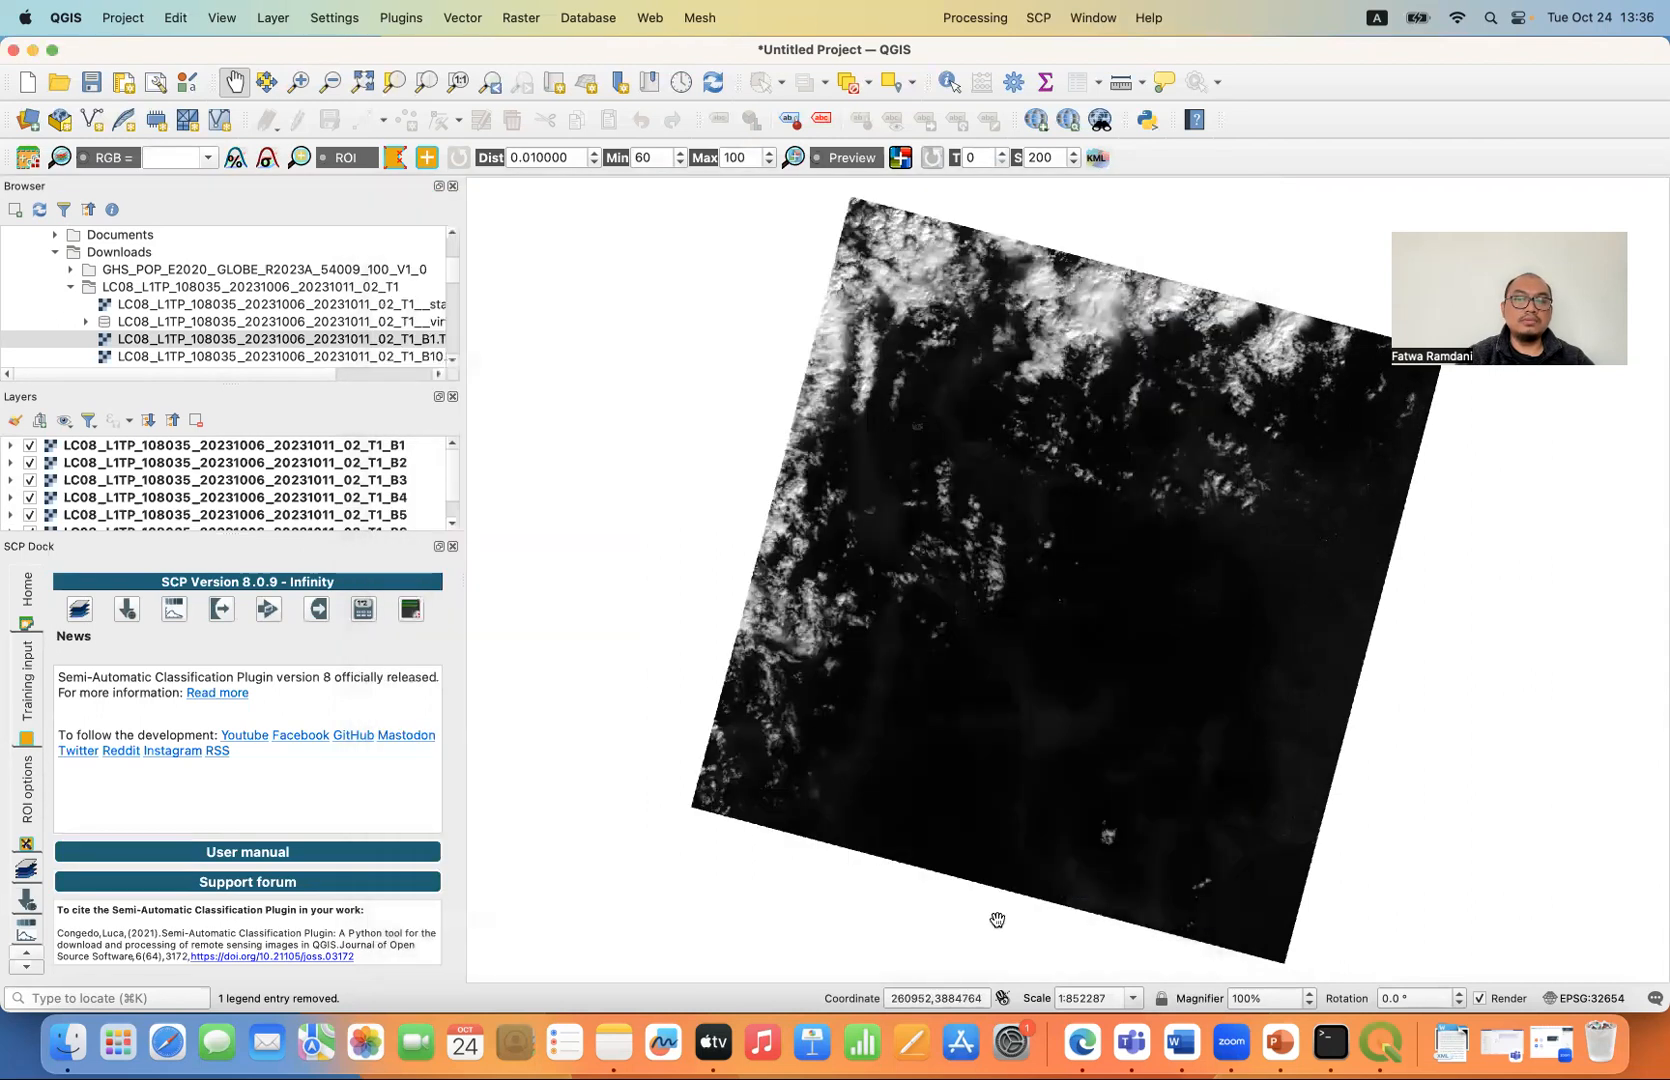
# - Switch to Microsoft Edge and read the Semi-Automatic Classification Plugin manual's Windows 64 bit instructions for installing the required dependencies
pyautogui.click(1082, 1042)
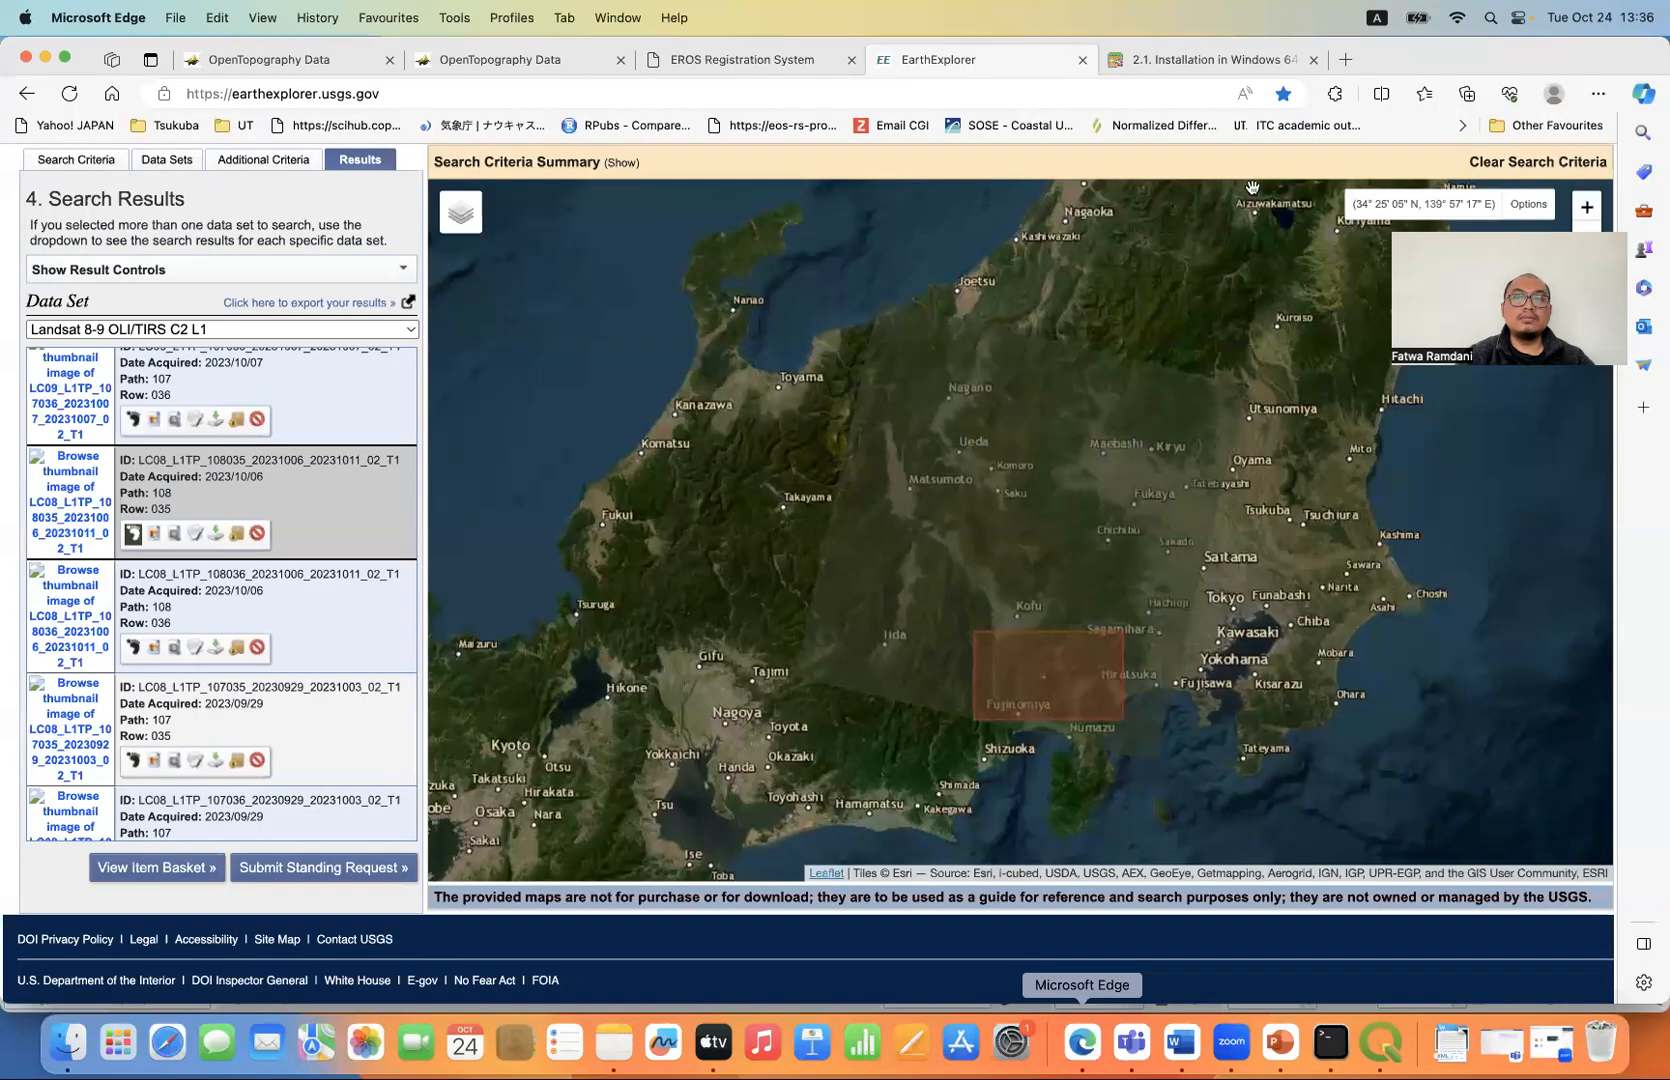
pyautogui.click(1185, 60)
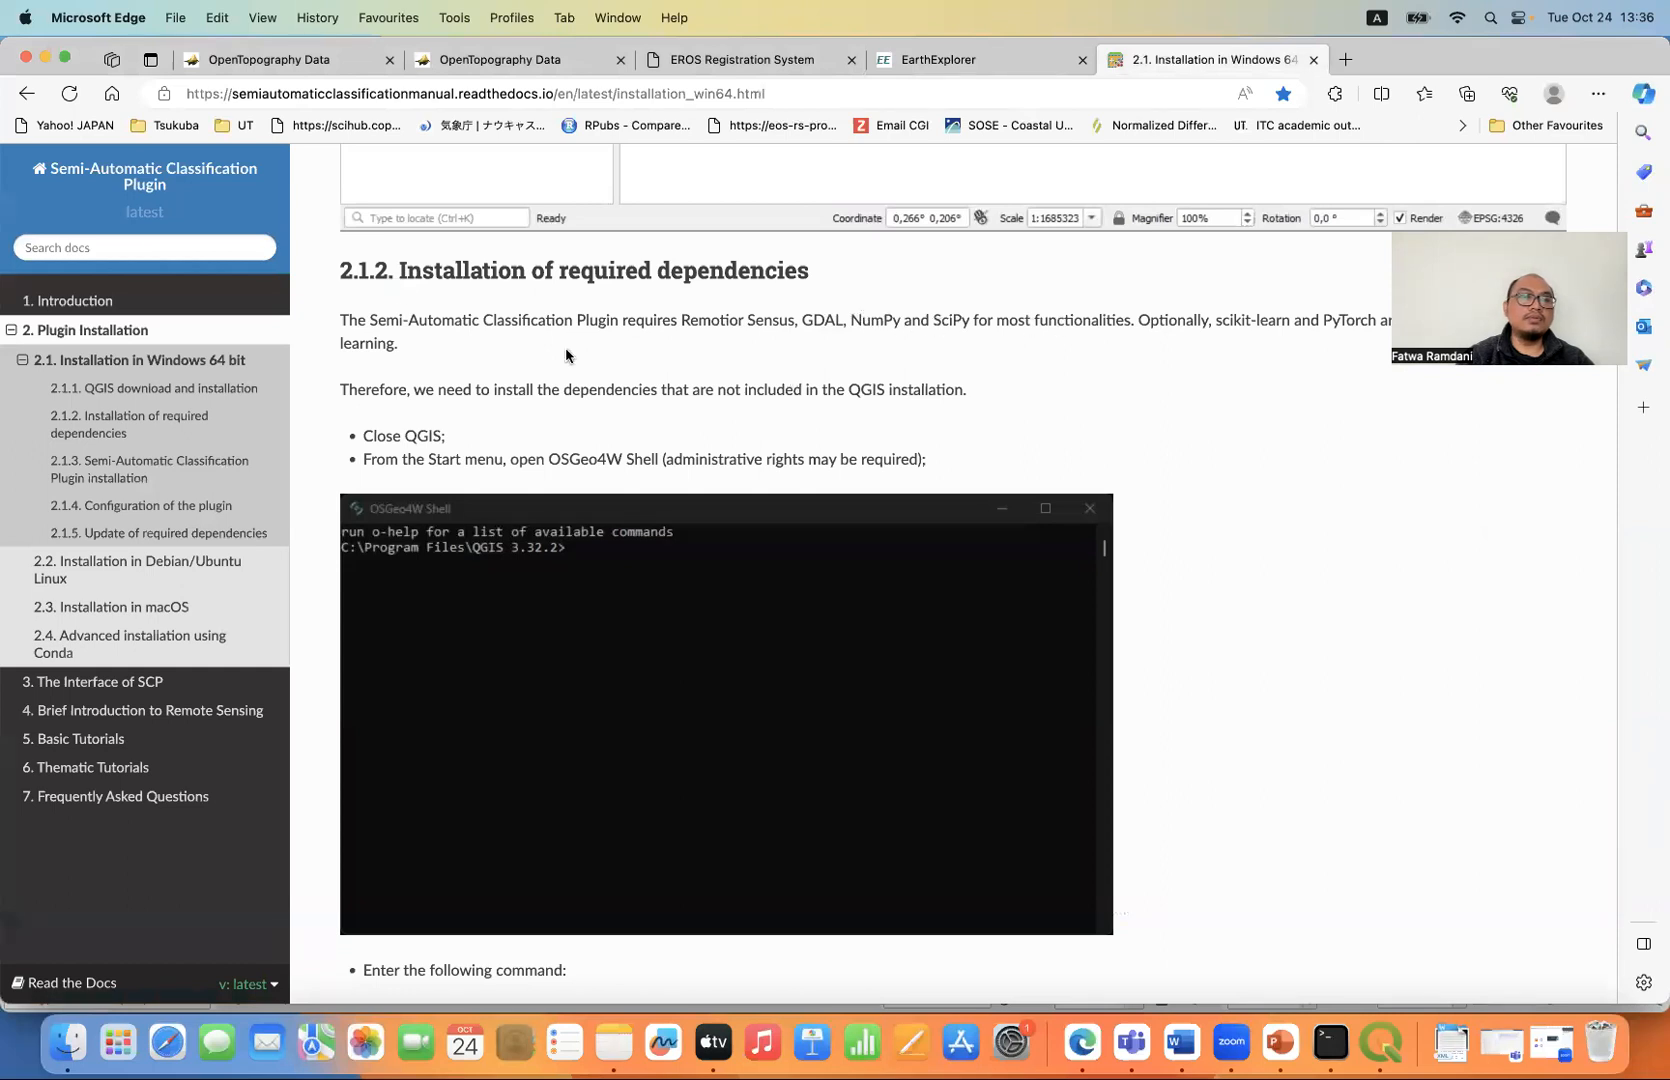
pyautogui.click(790, 94)
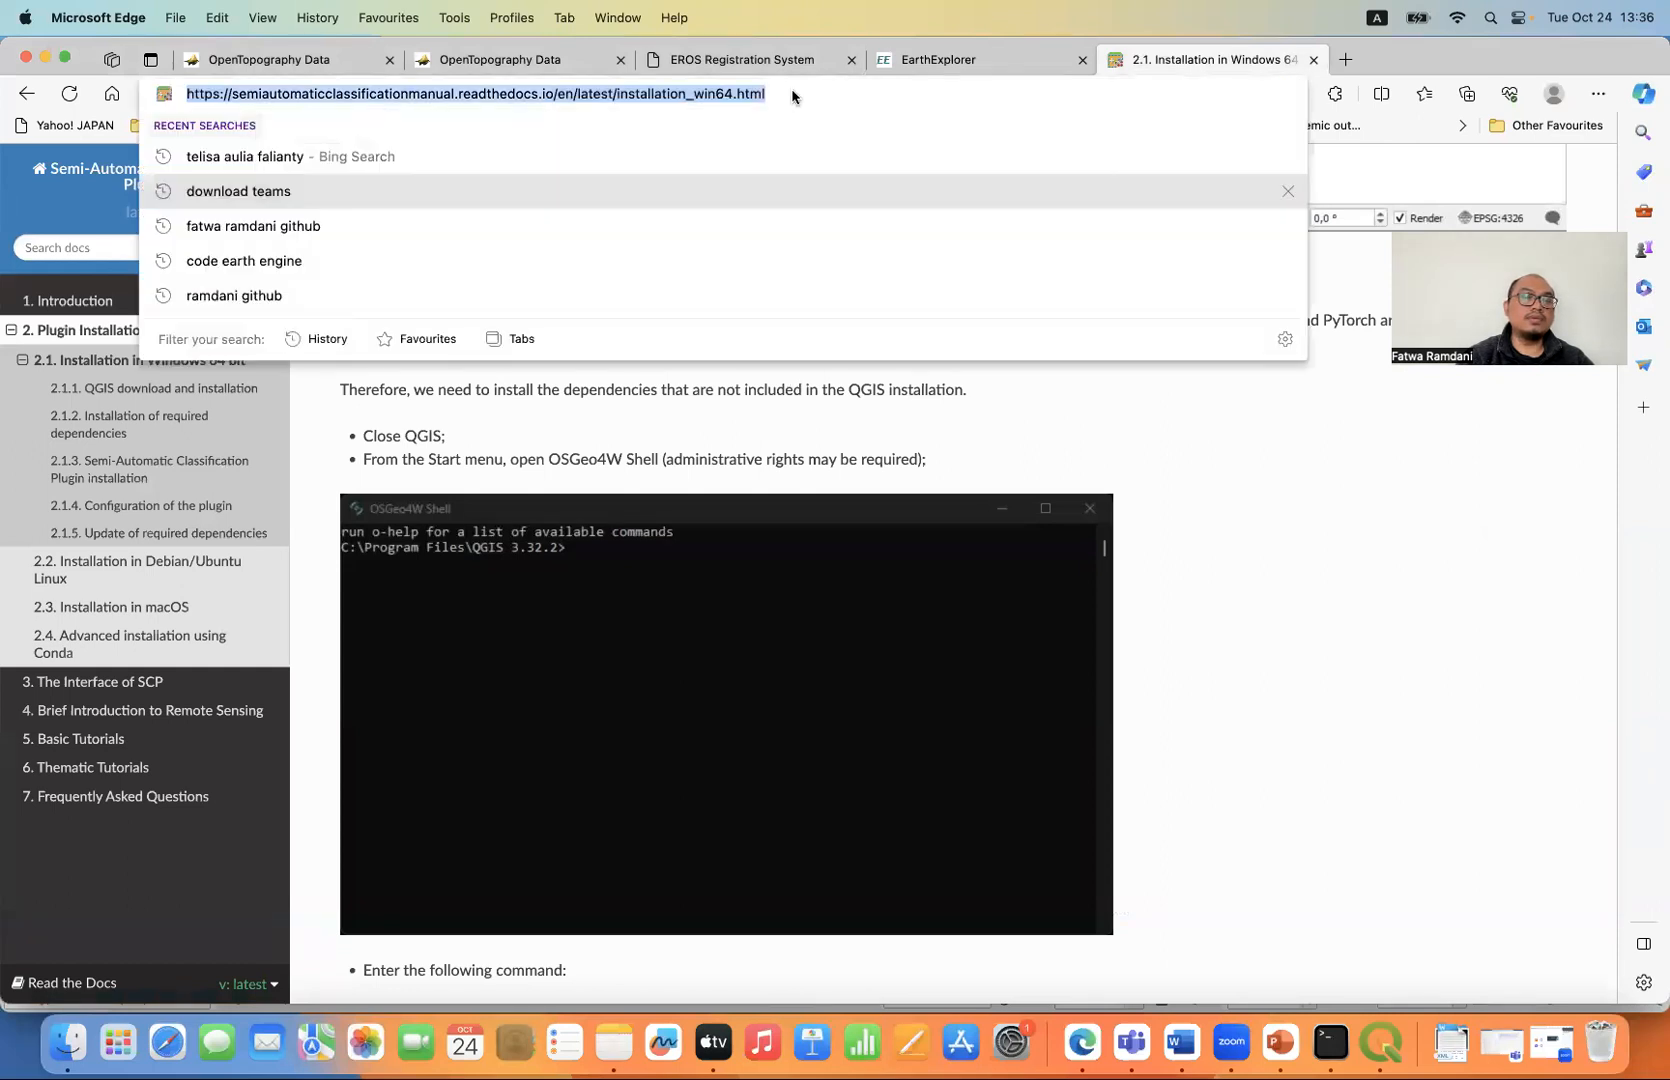
pyautogui.click(597, 431)
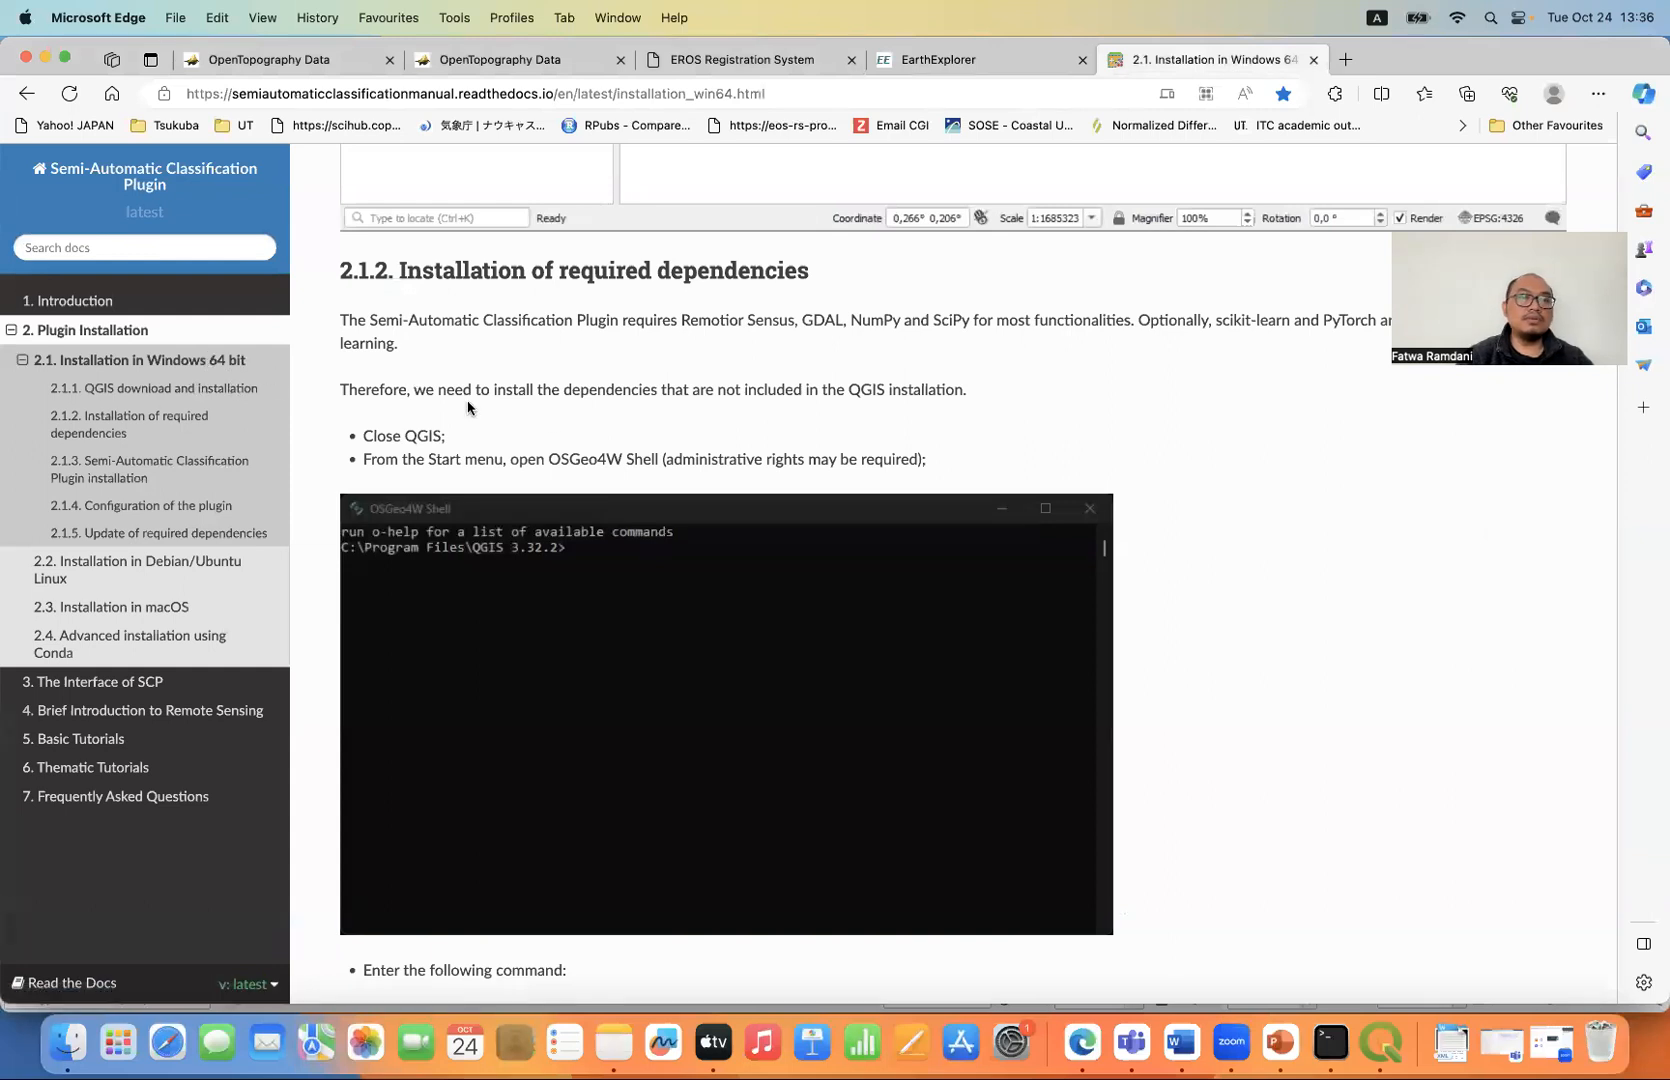
pyautogui.scroll(-3, 471, 410)
pyautogui.scroll(-5, 591, 413)
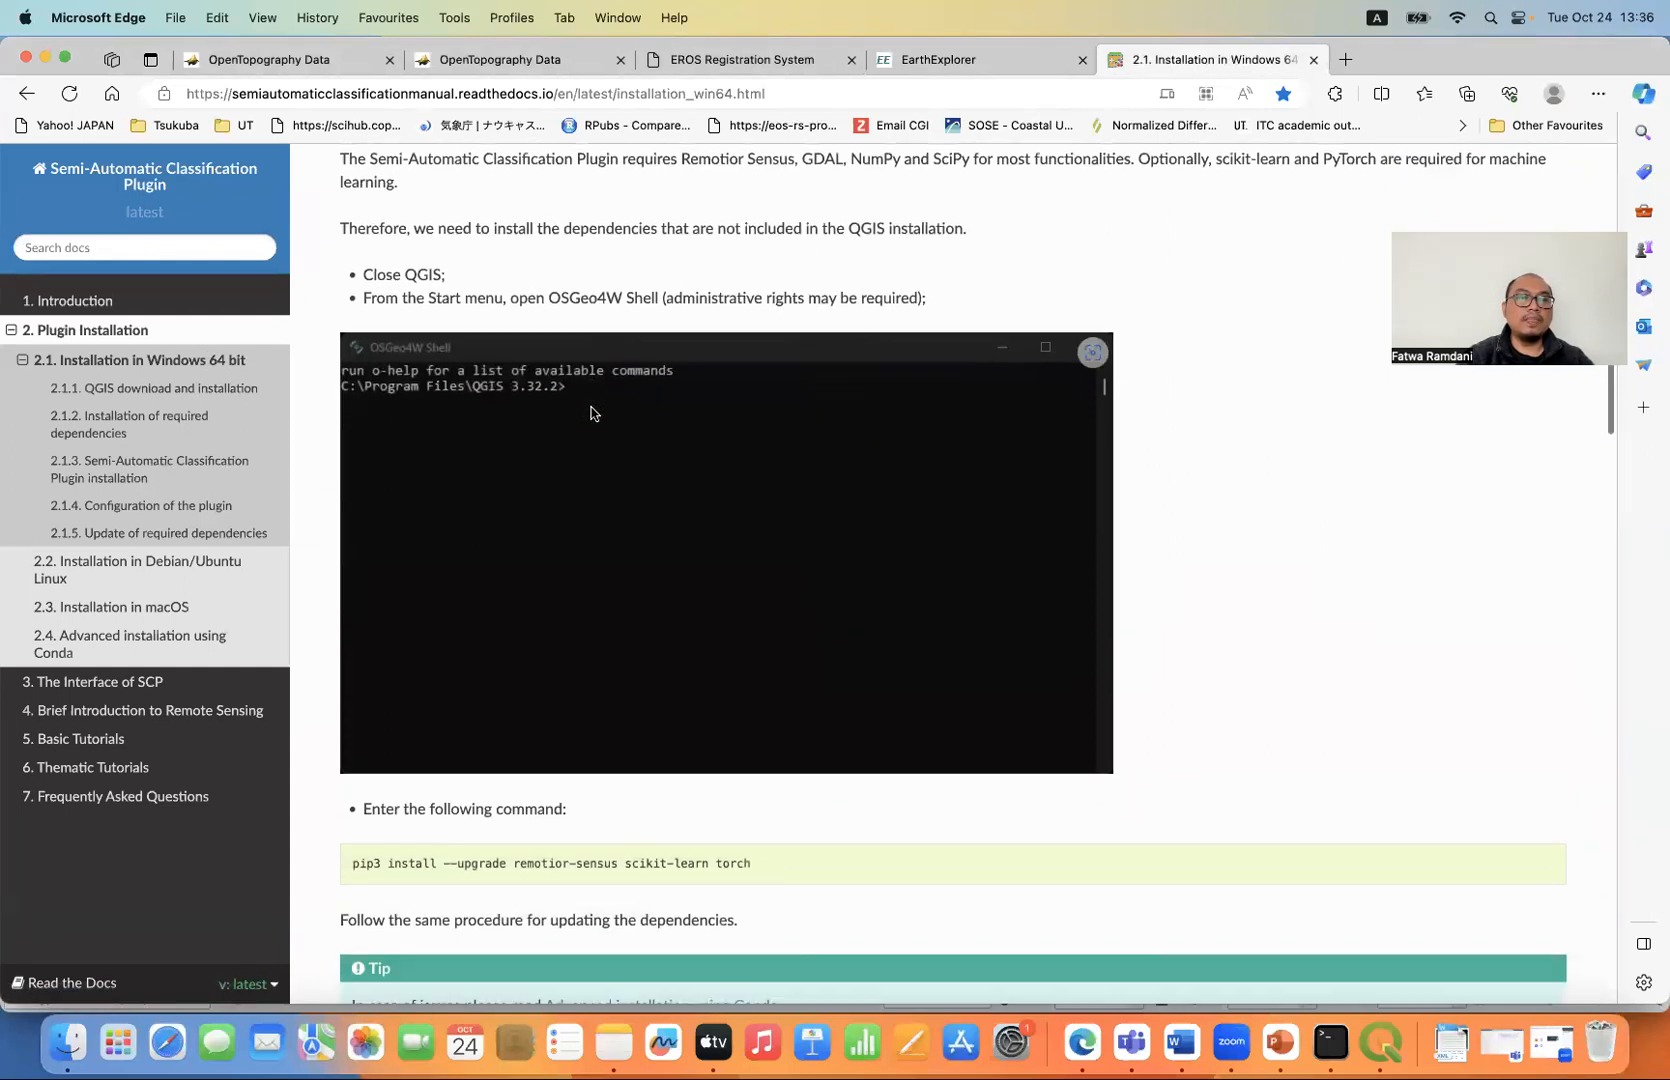
pyautogui.scroll(-5, 591, 413)
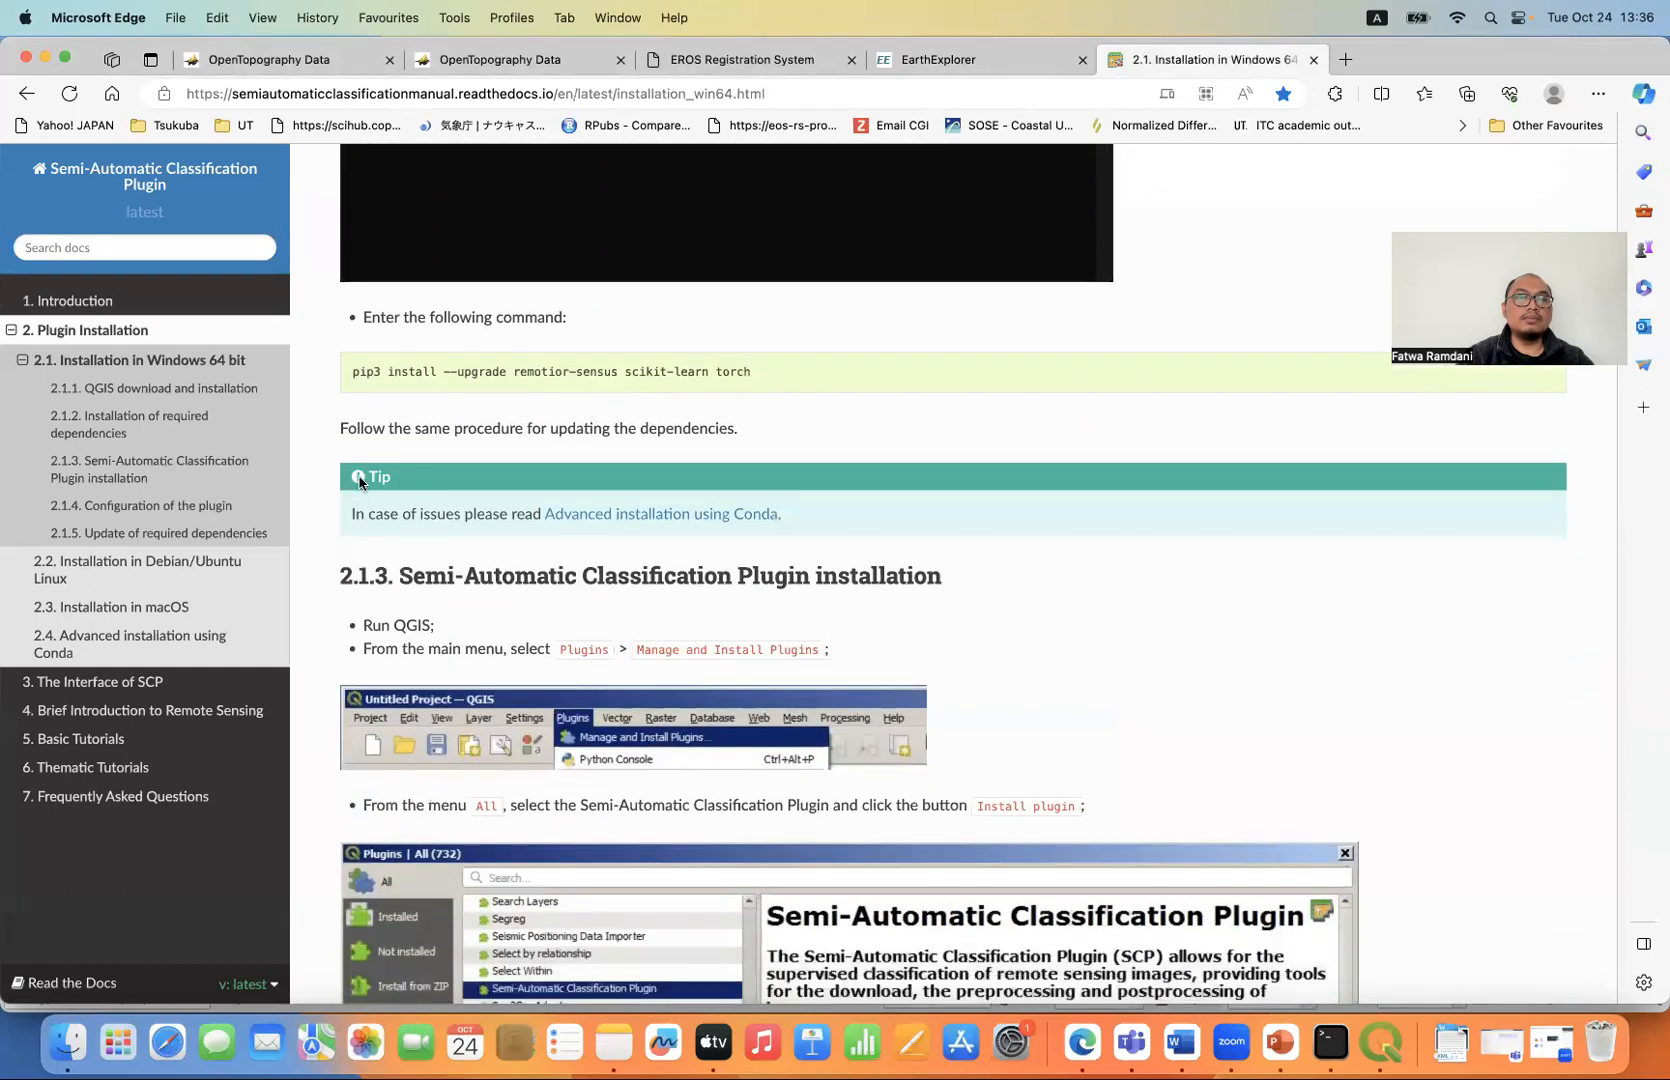
# - Open the manual's macOS installation instructions and copy the pip3 command for installing the required dependencies
pyautogui.click(160, 621)
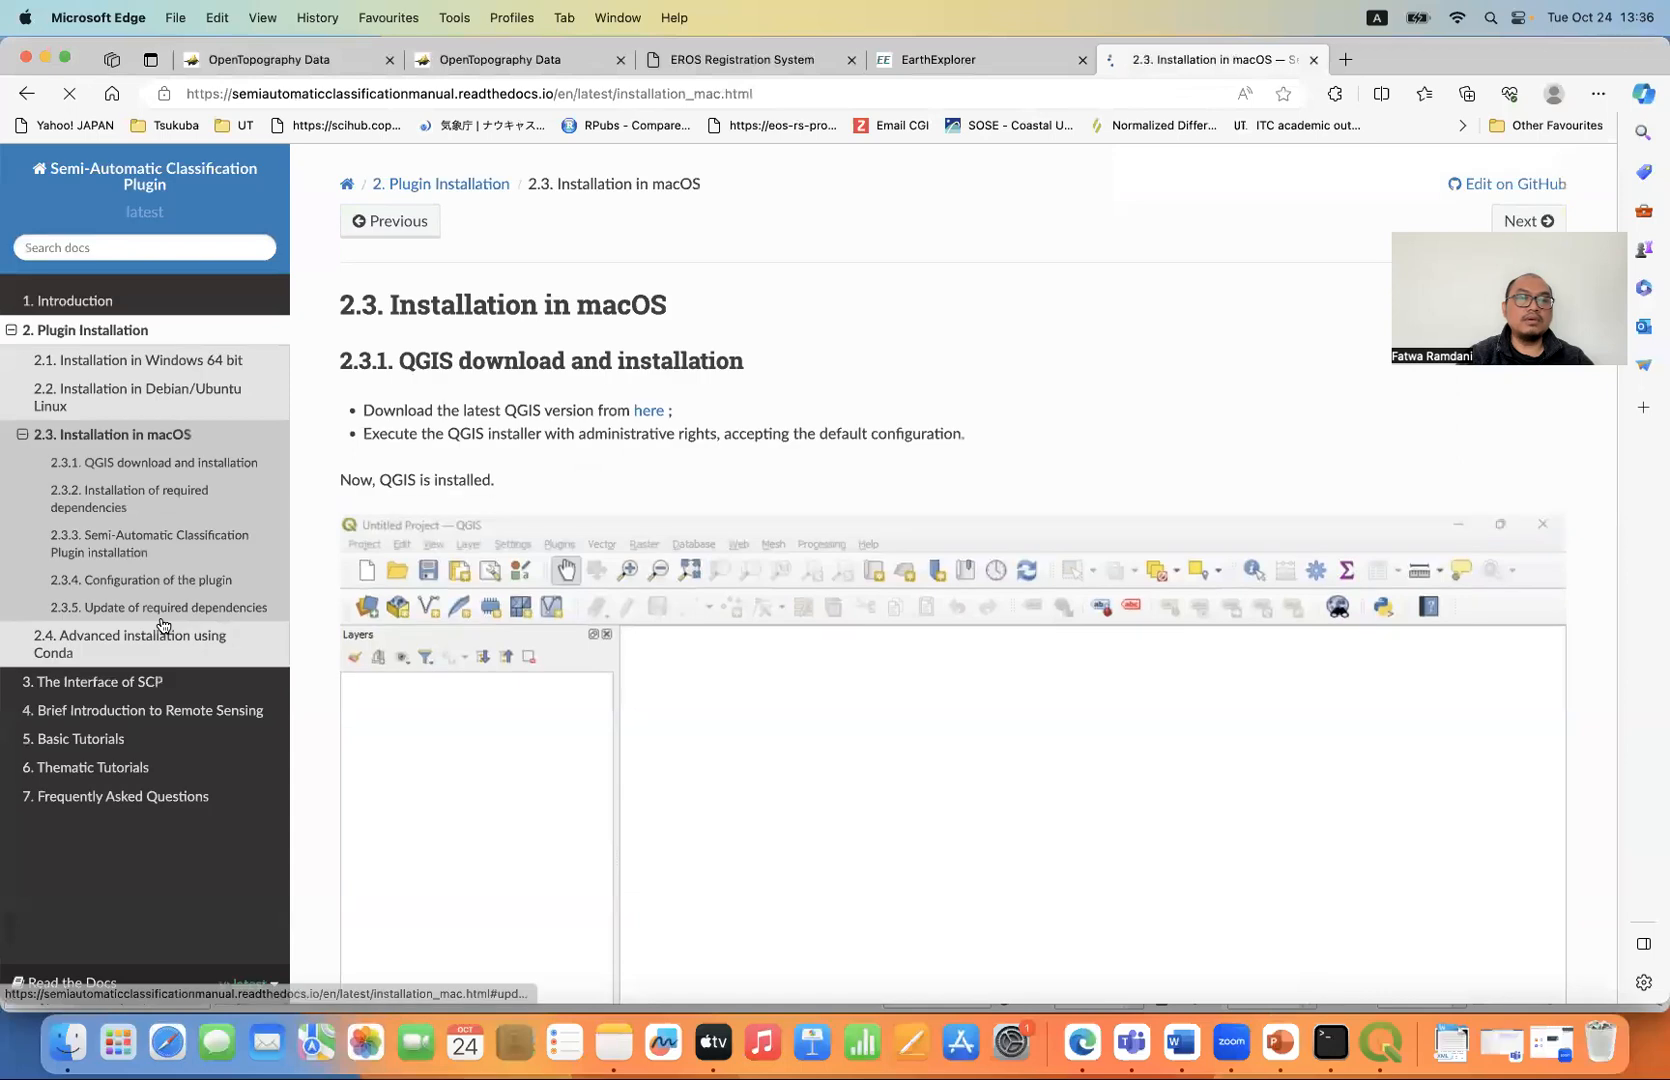
pyautogui.scroll(-10, 669, 497)
pyautogui.scroll(-8, 669, 497)
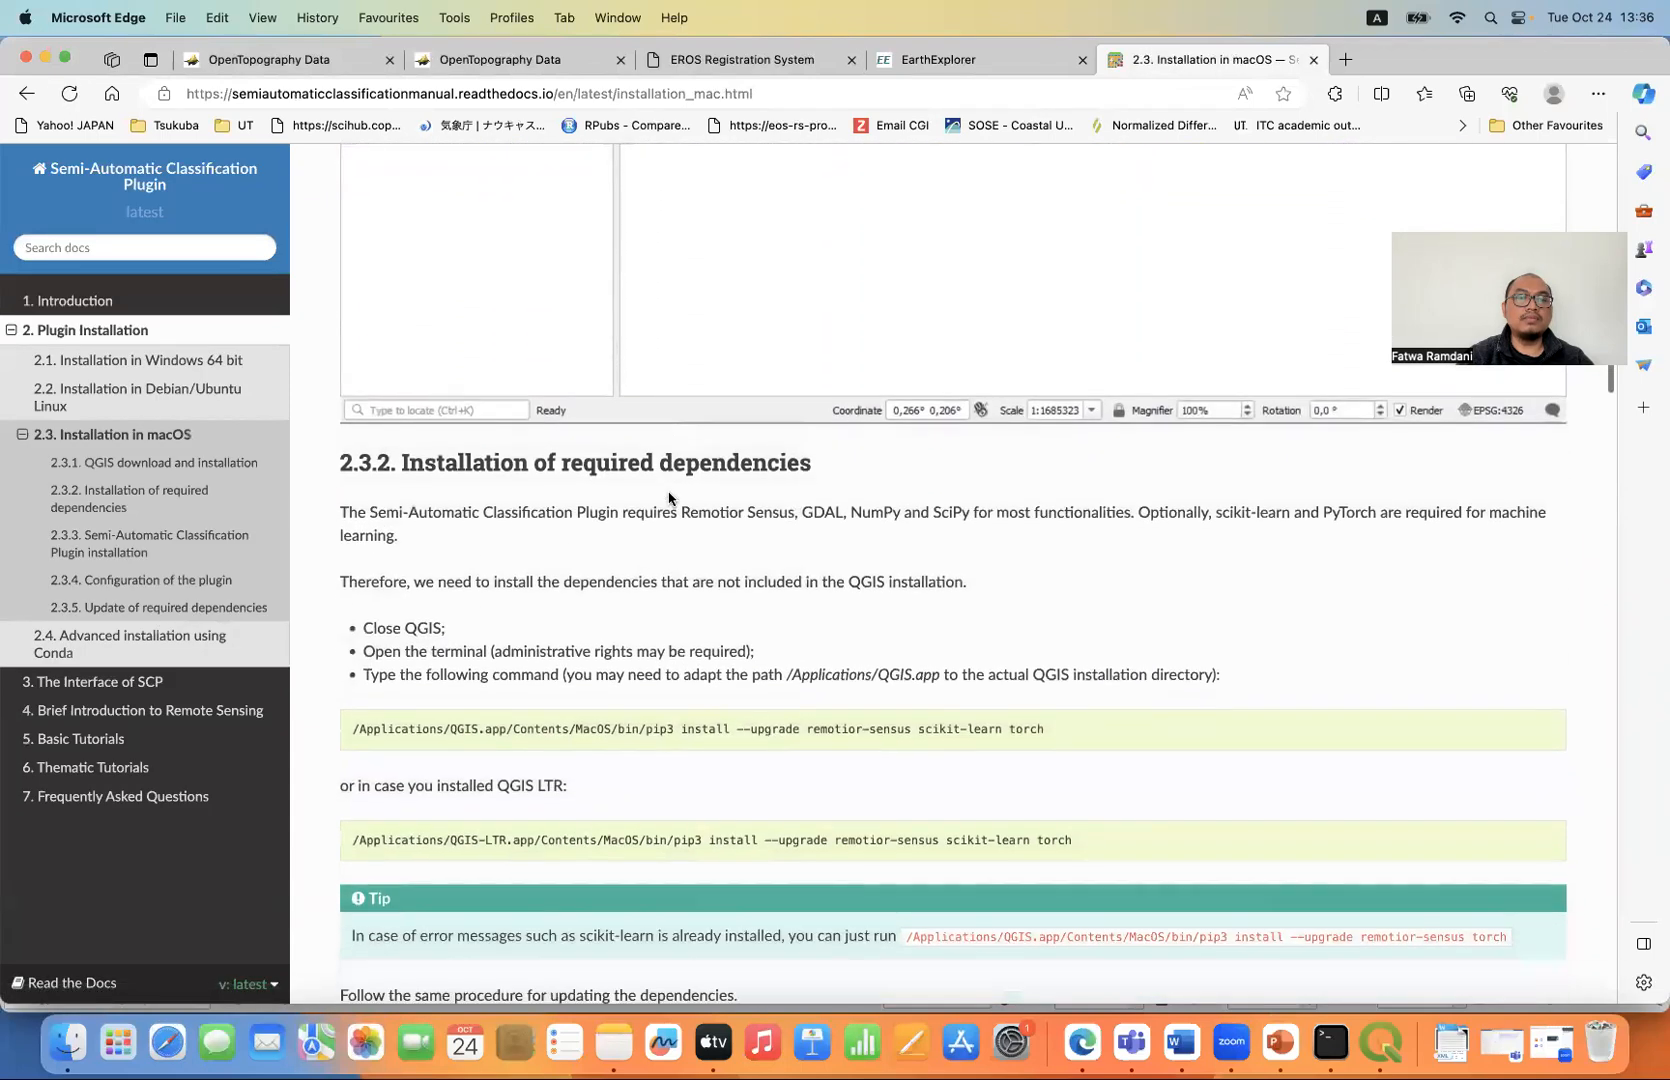
pyautogui.moveTo(1067, 505); pyautogui.dragTo(466, 500)
pyautogui.press('super+c')
pyautogui.click(783, 570)
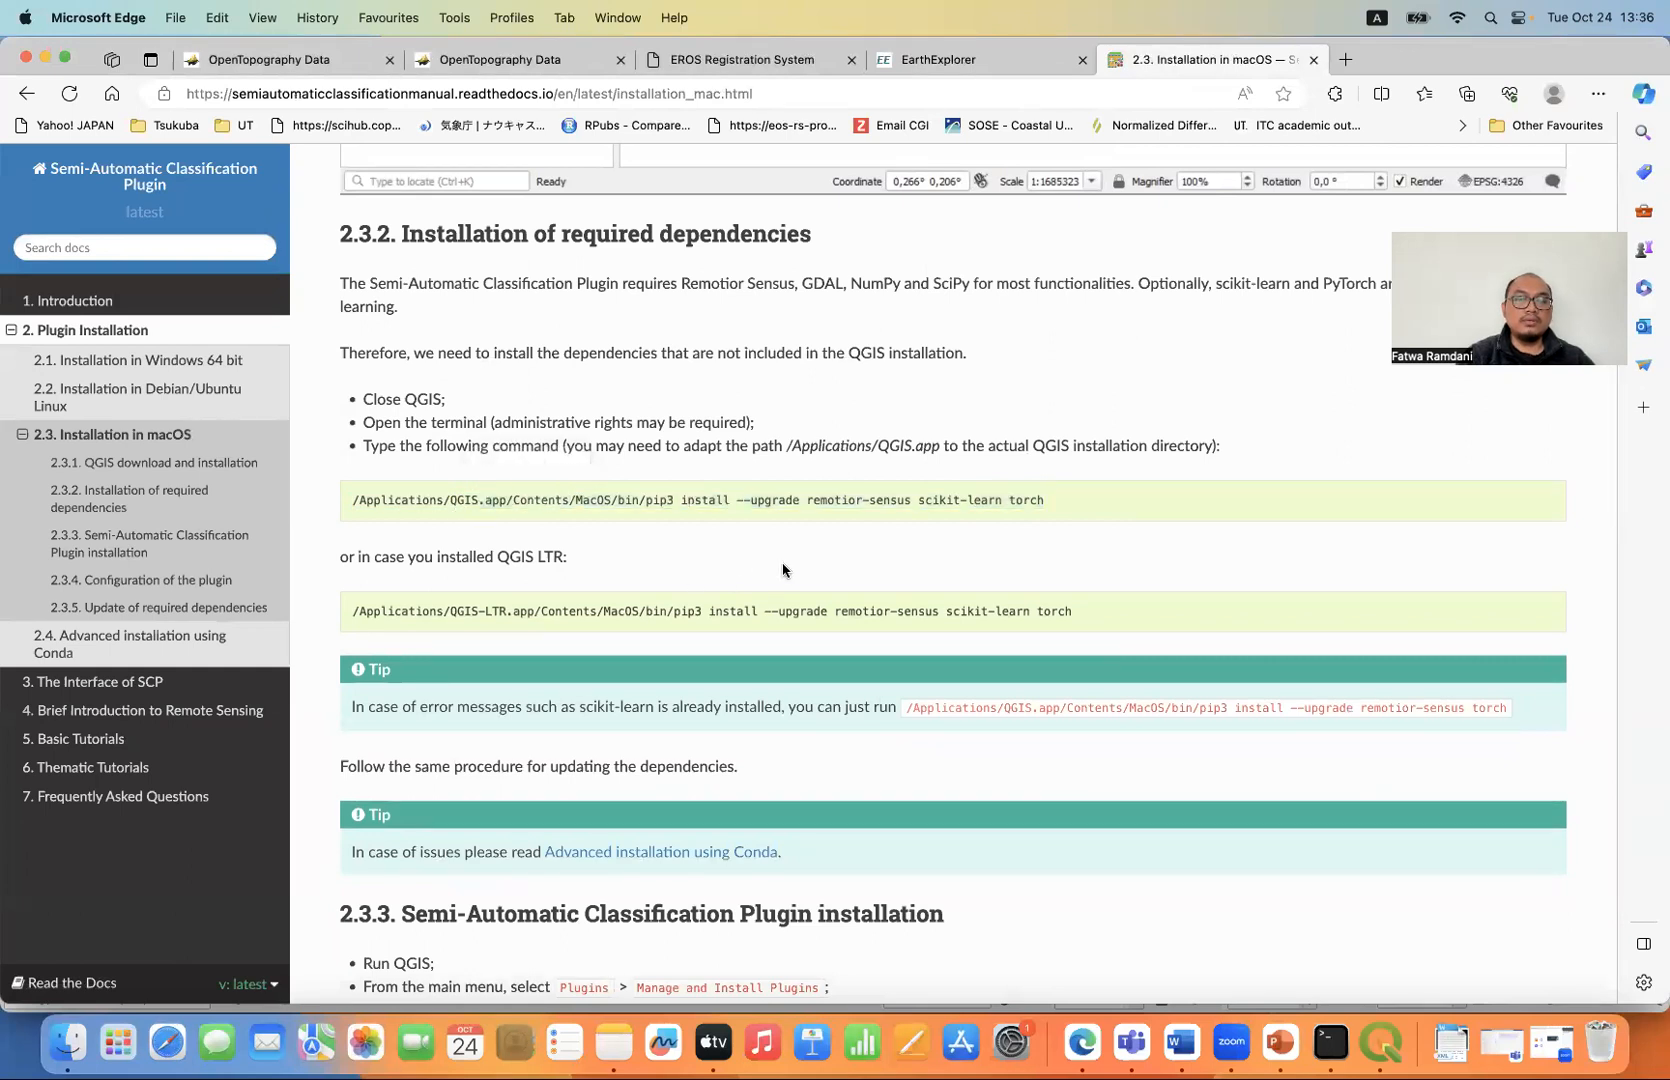
# - Open Terminal, paste the manual's command "/Applications/QGIS.app/Contents/MacOS/bin/pip3 install --upgrade remotior-sensus scikit-learn torch" without running it, and close the window
pyautogui.press('super+space')
pyautogui.write('ter')
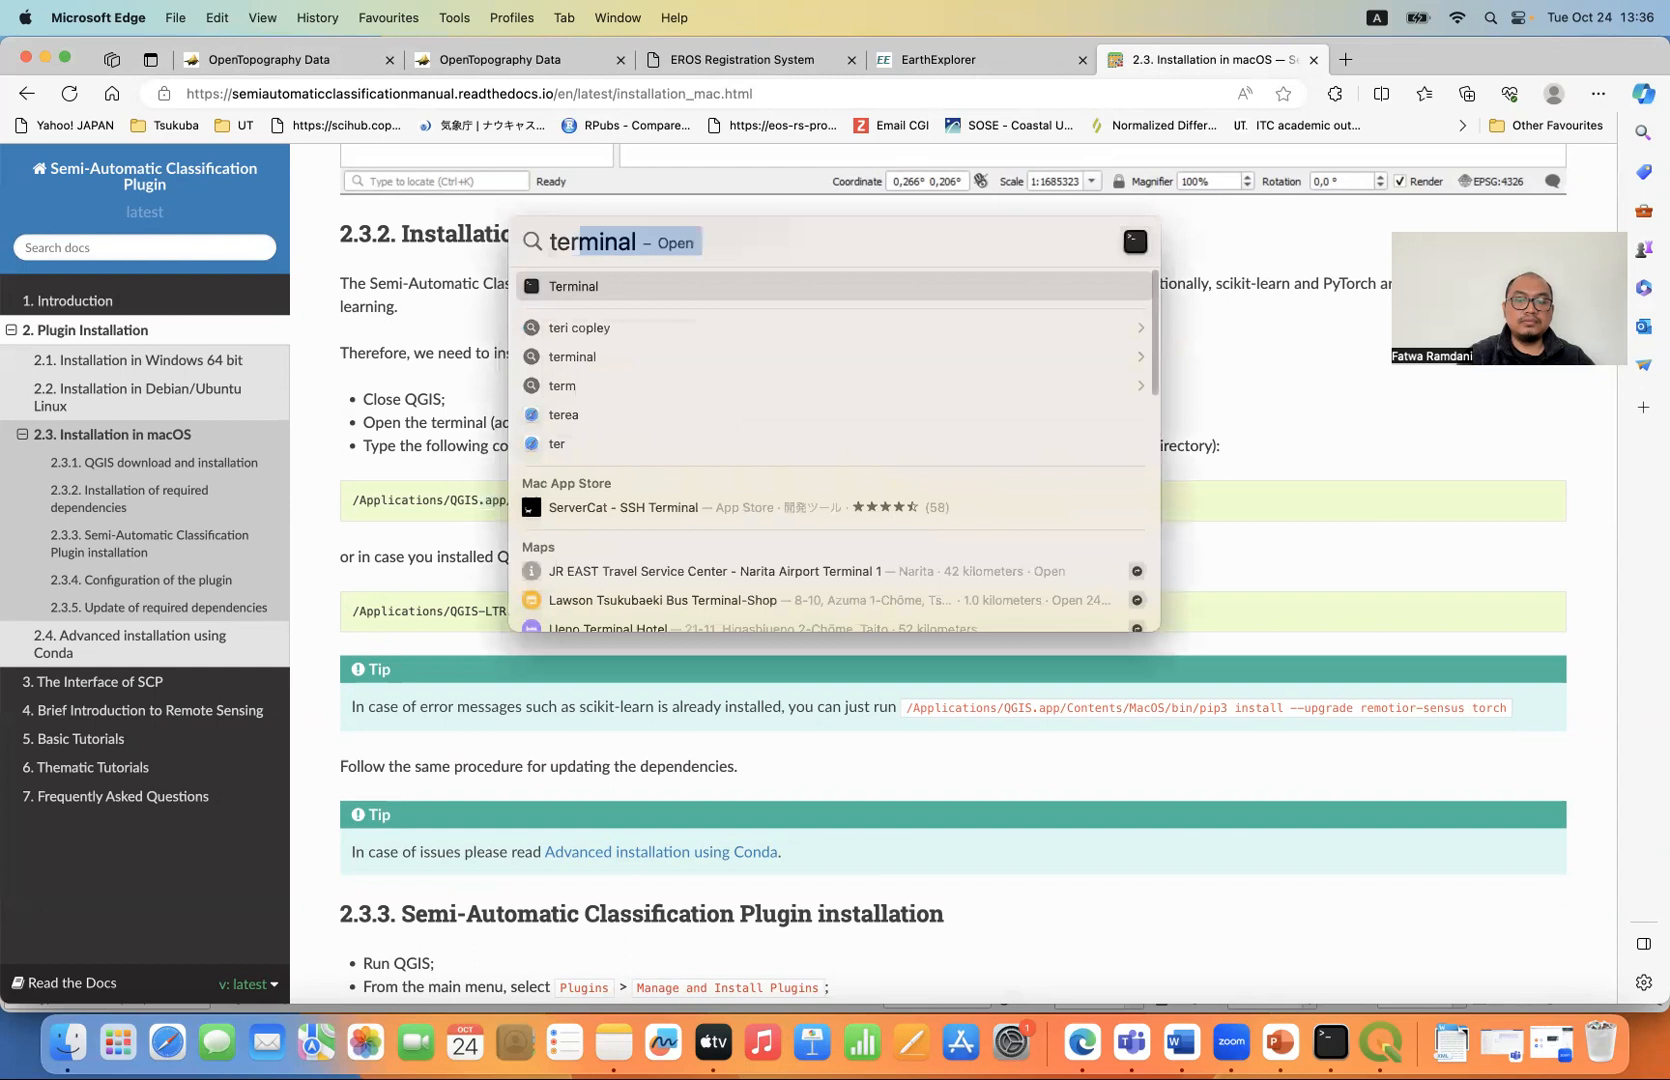
pyautogui.press('Return')
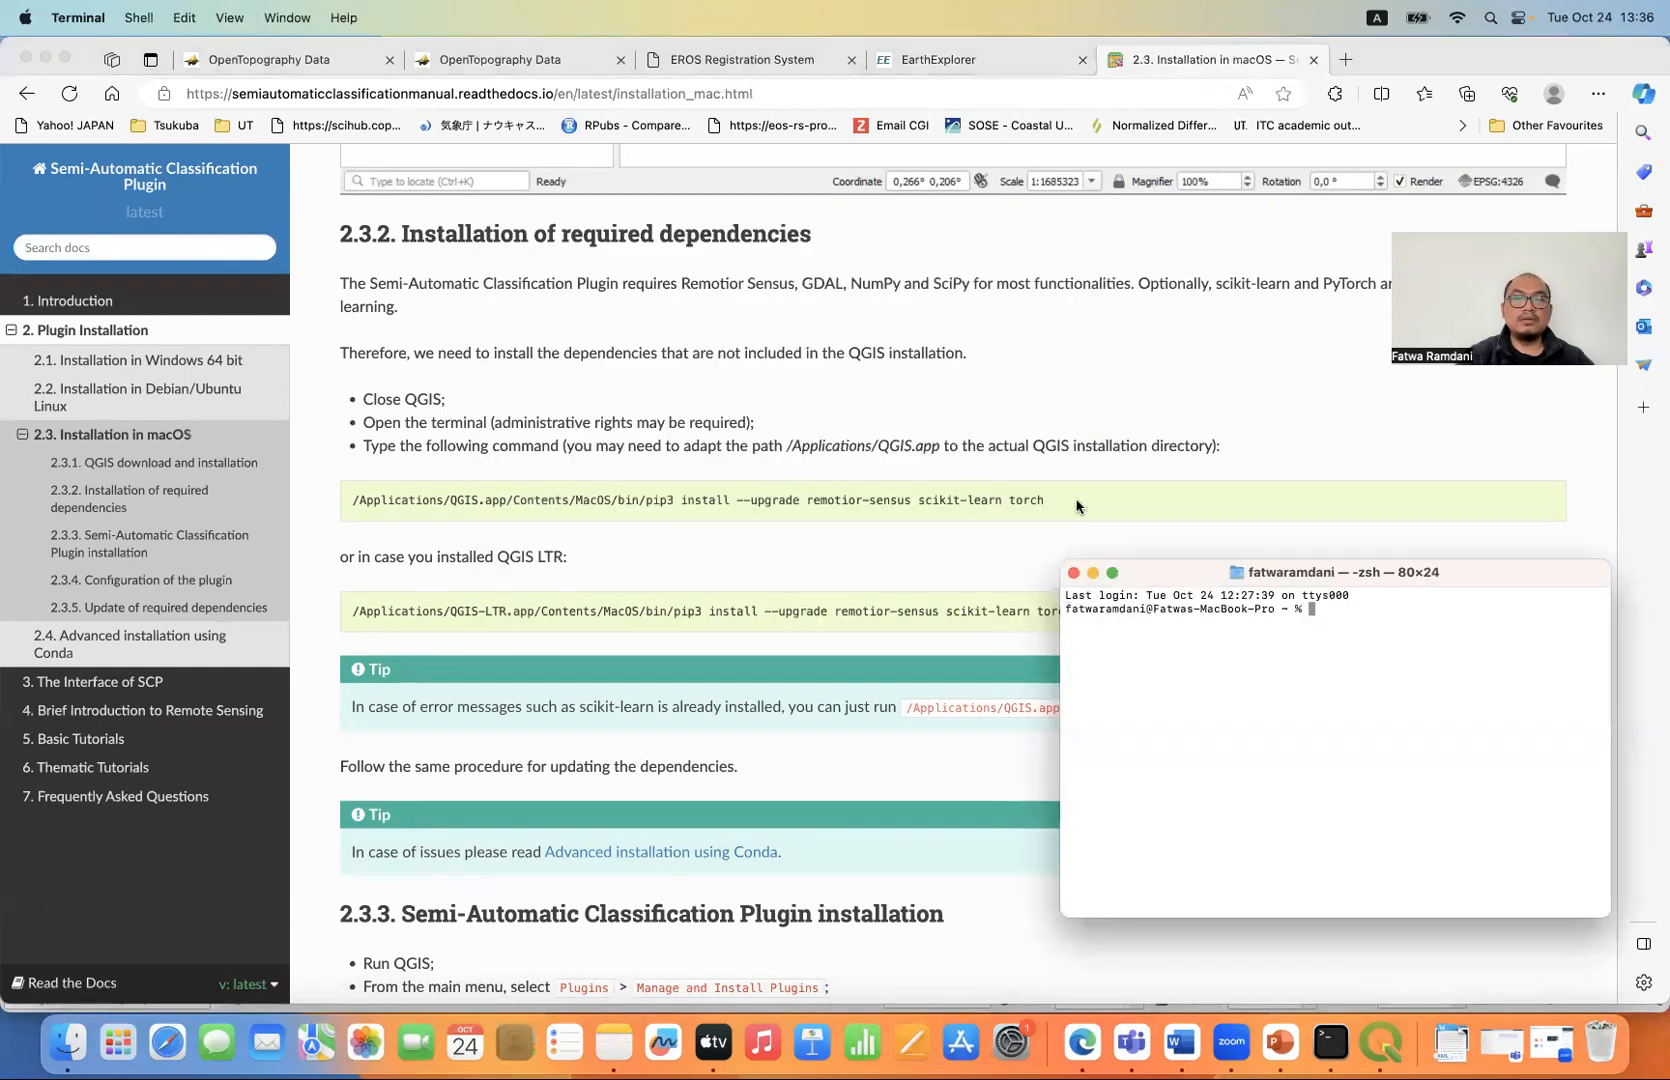
pyautogui.click(1020, 498)
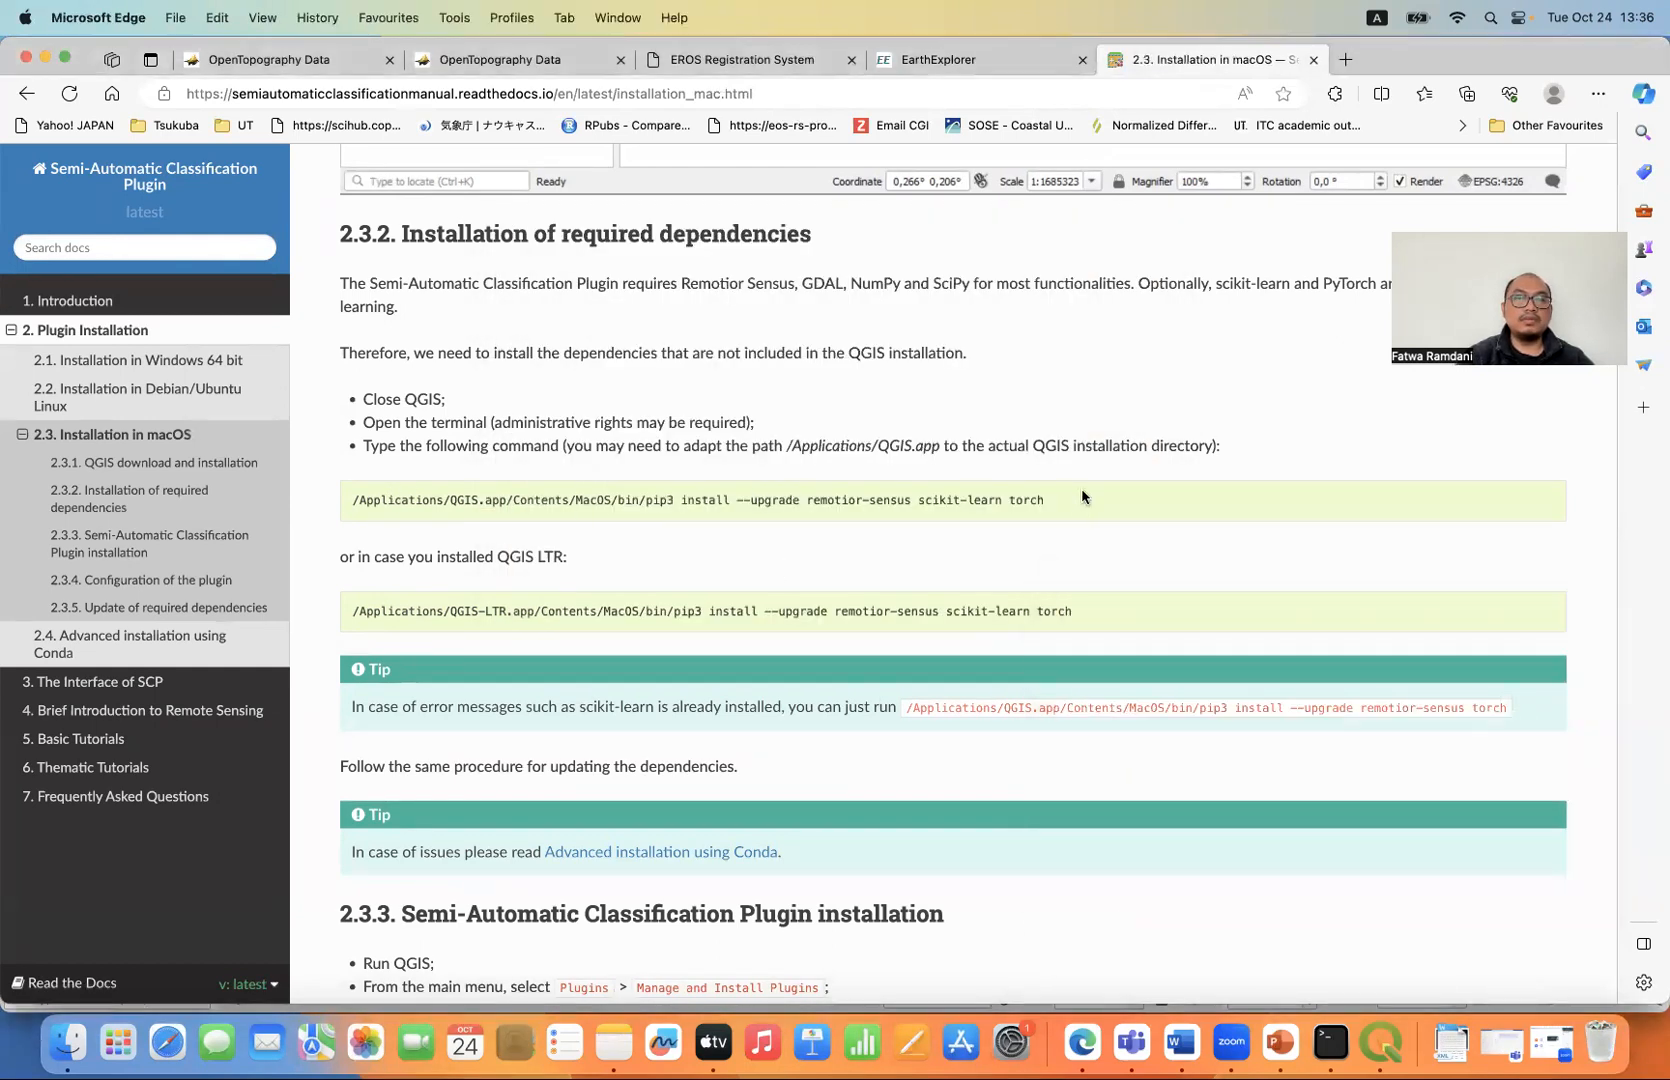
pyautogui.moveTo(1049, 507); pyautogui.dragTo(418, 500)
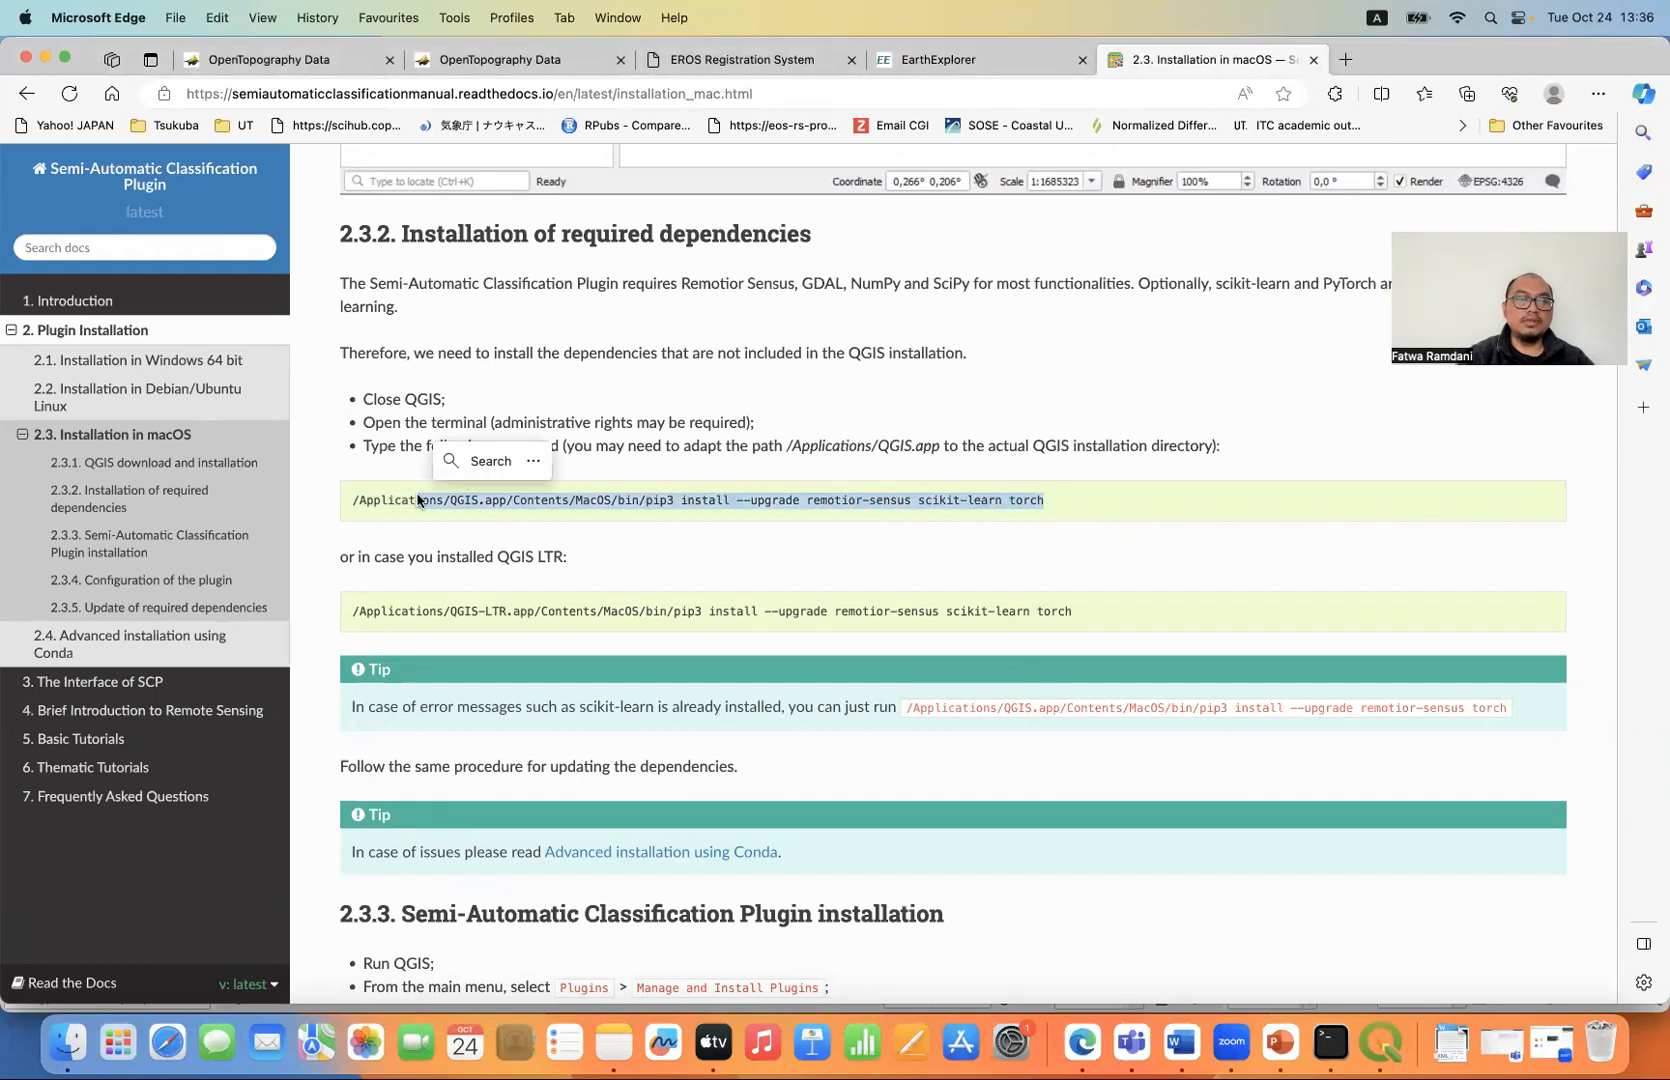
pyautogui.moveTo(1074, 503); pyautogui.dragTo(344, 500)
pyautogui.press('super+c')
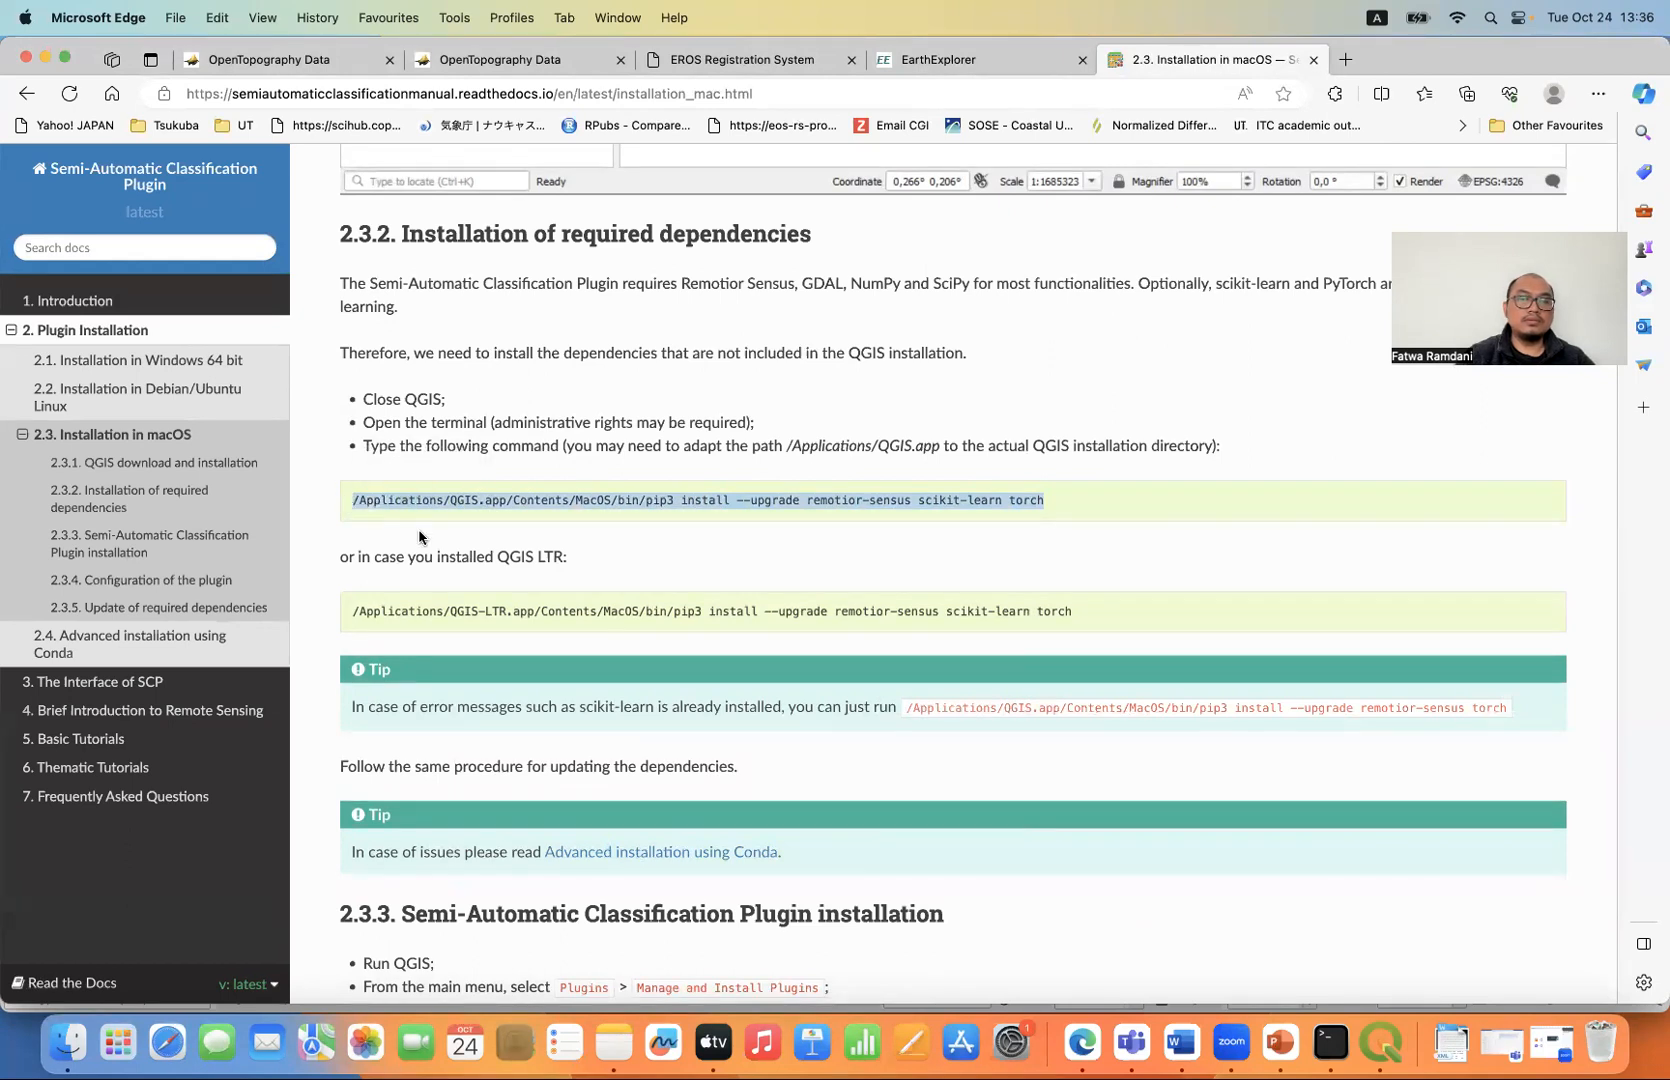
pyautogui.click(1331, 1042)
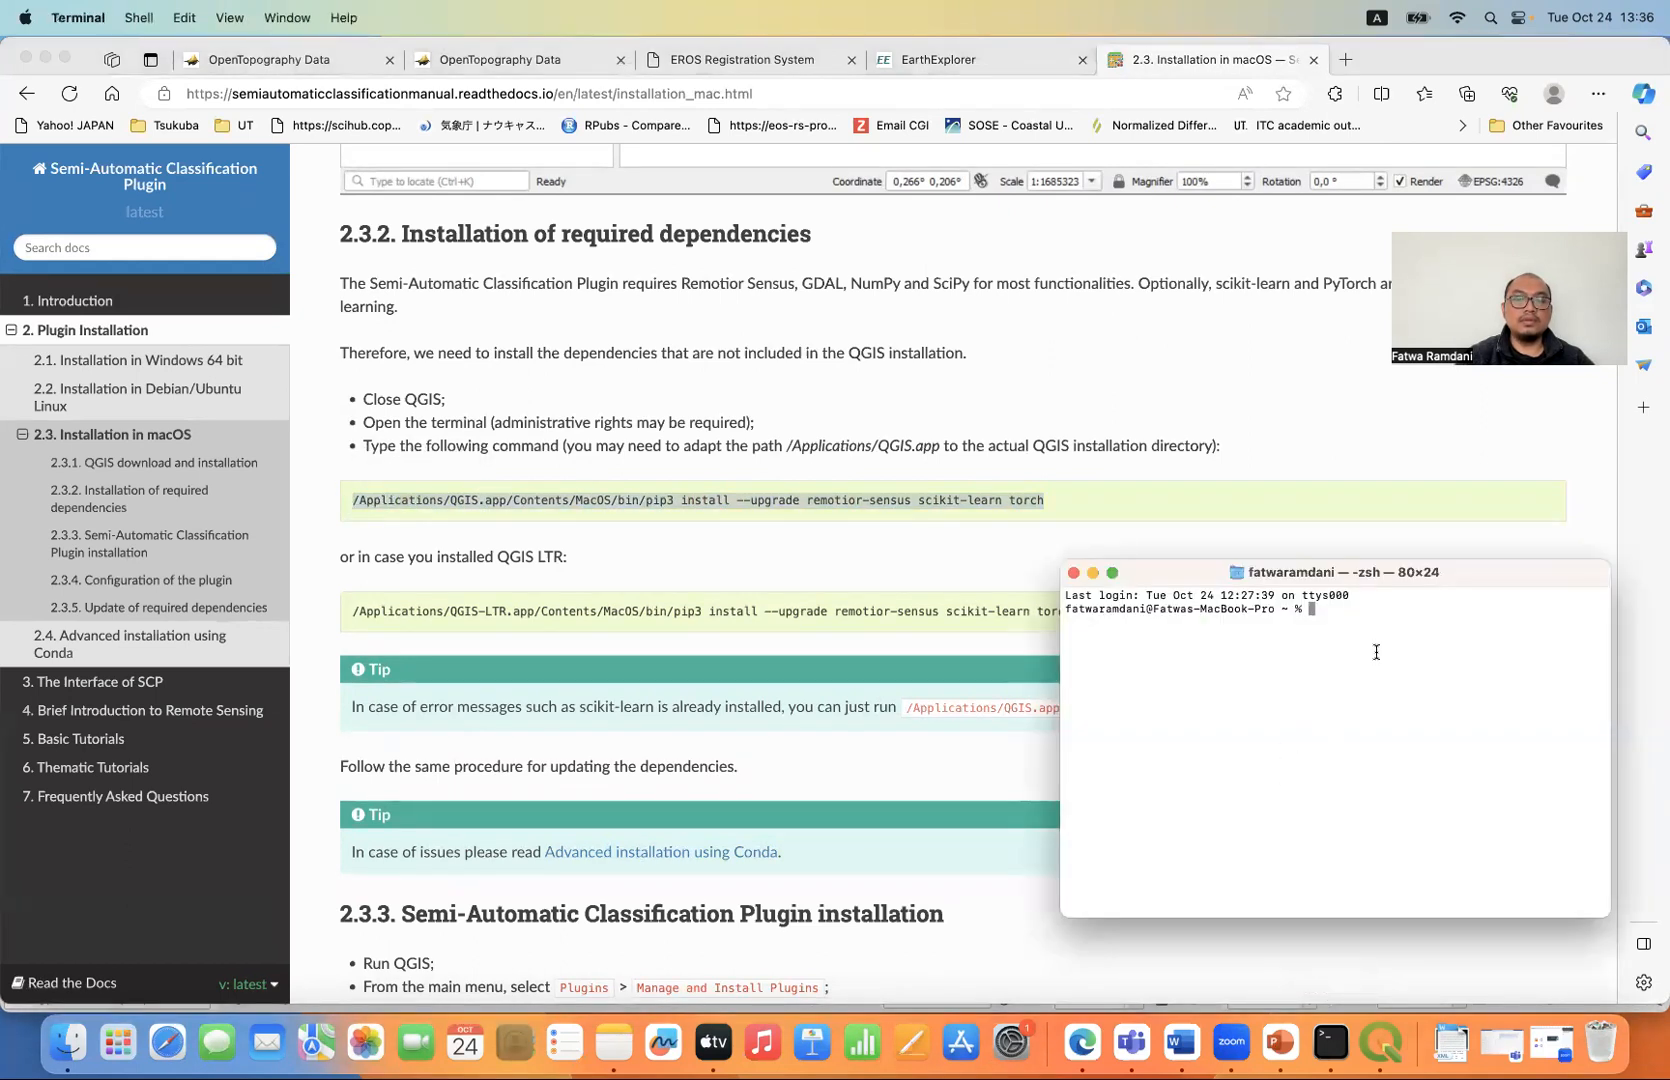
pyautogui.press('super+v')
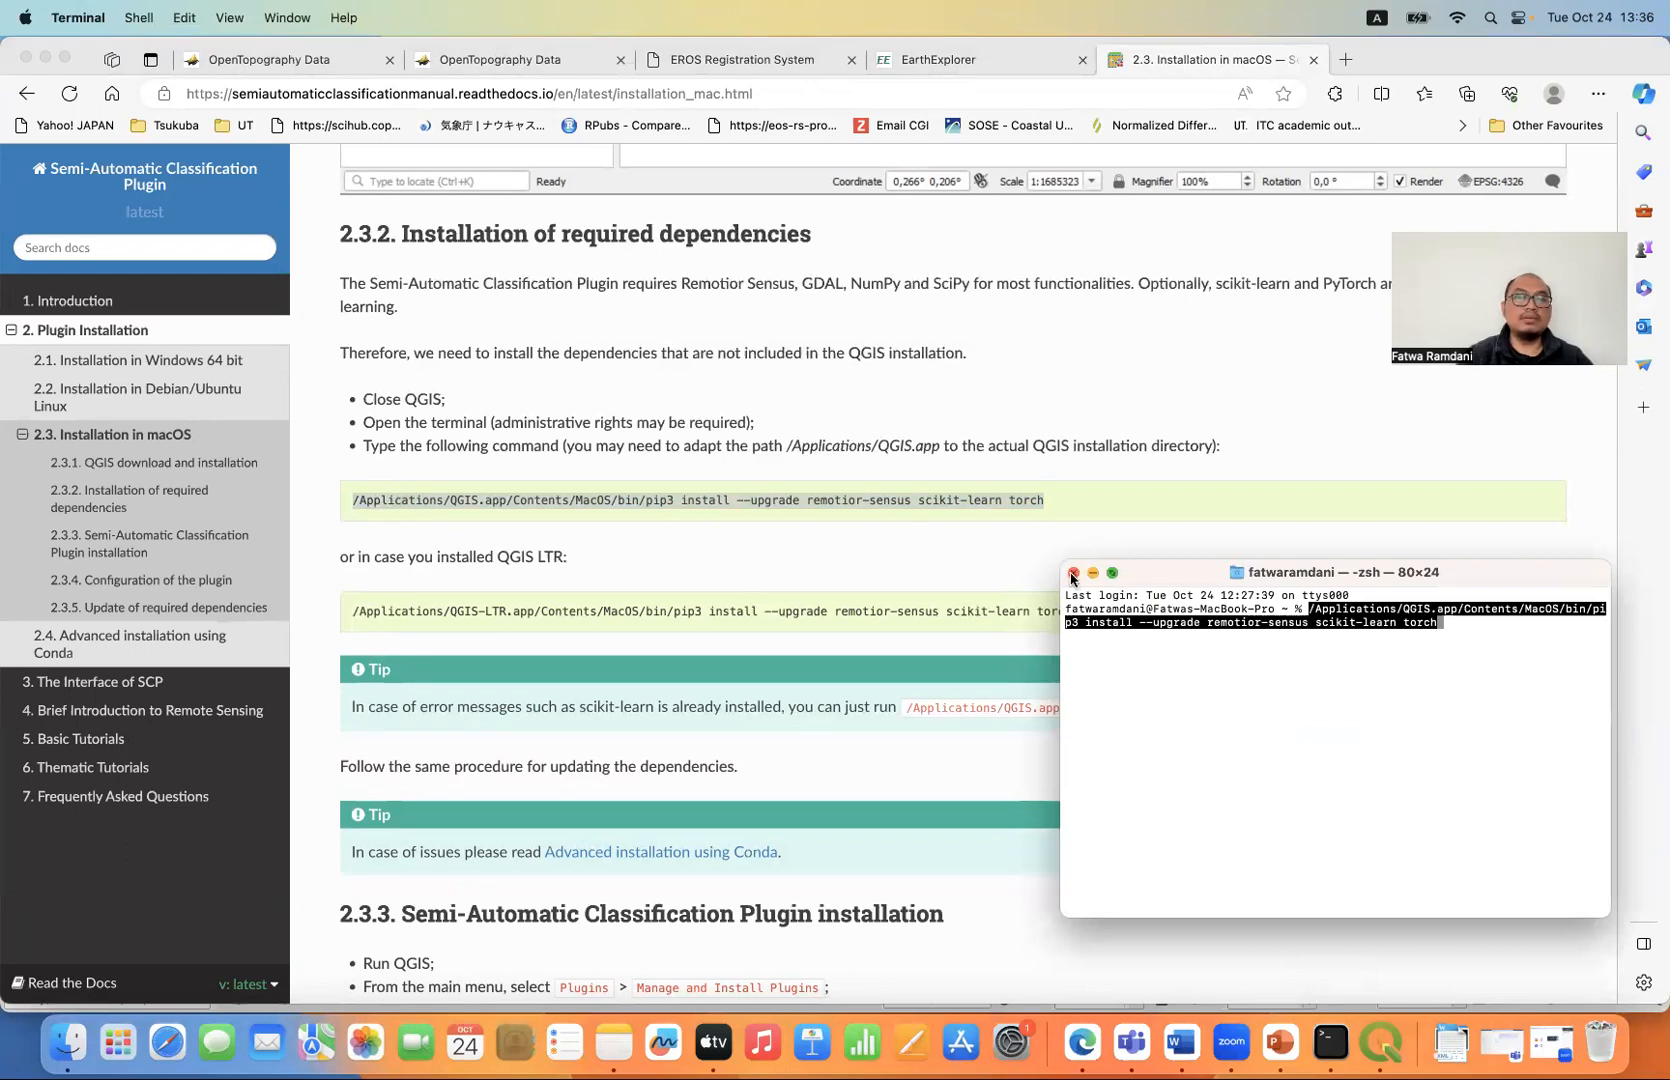
pyautogui.click(1073, 575)
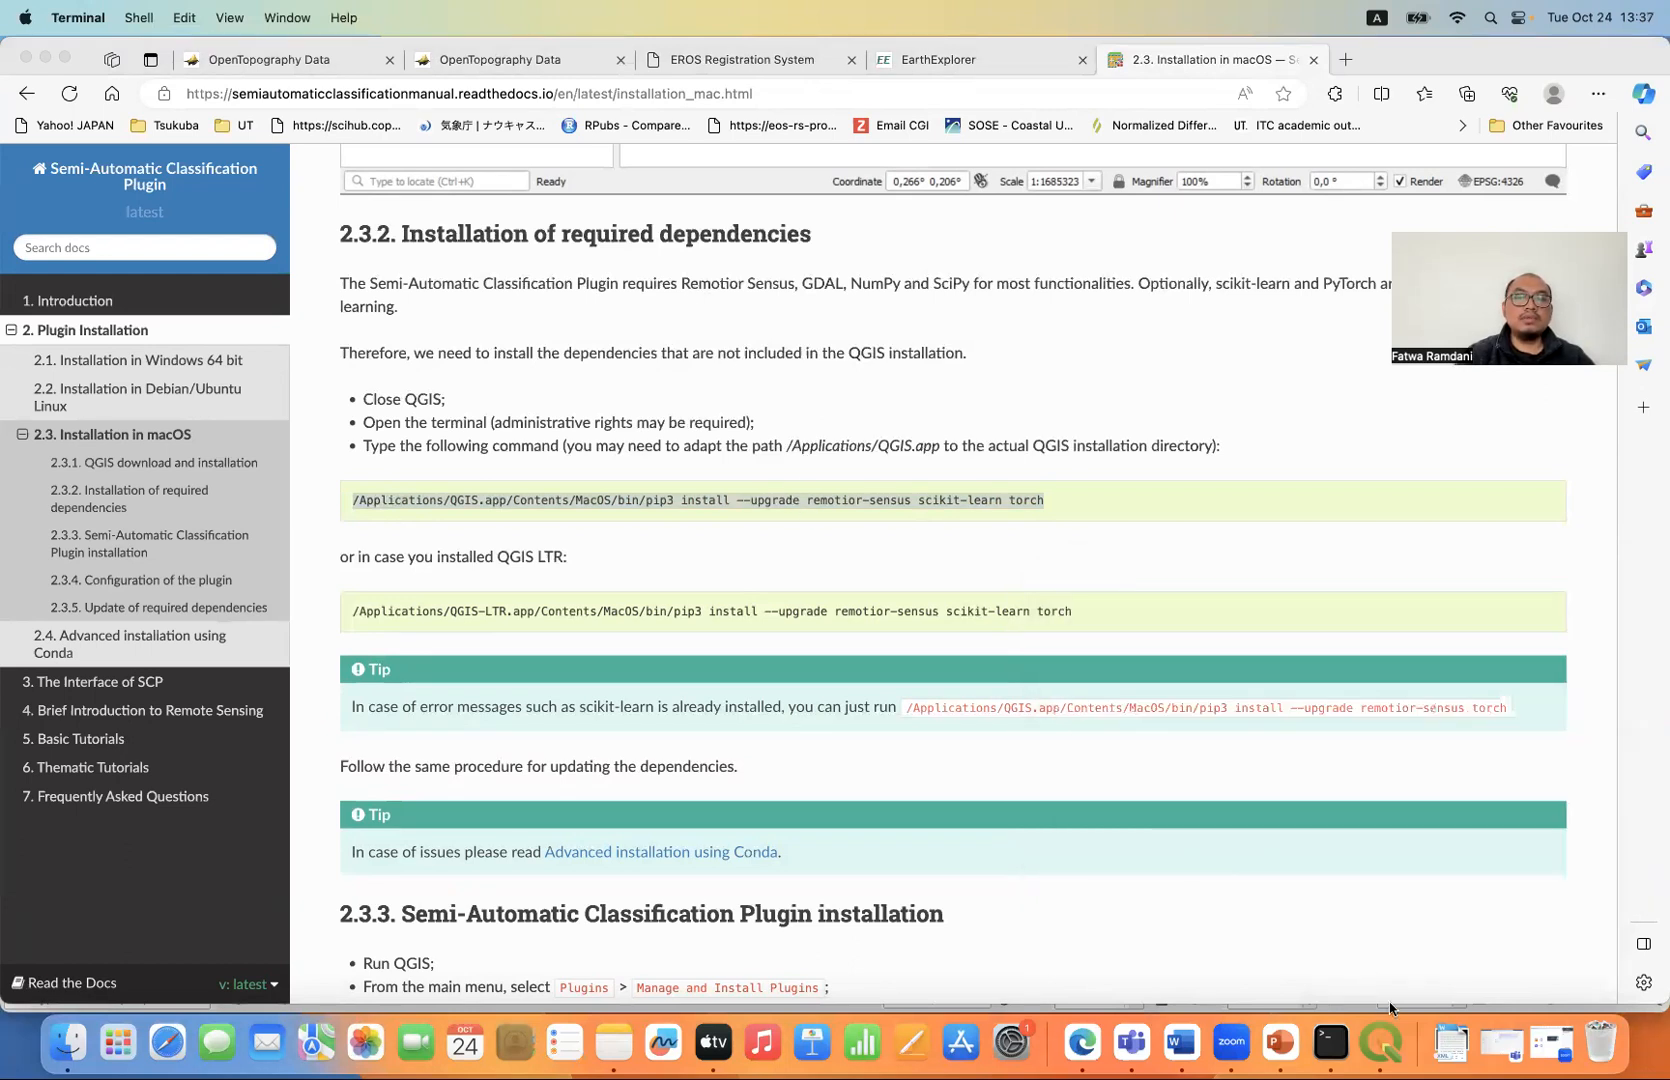
# - Switch to QGIS and fill the Semi-Automatic Classification Plugin's band set 1 with layers B1 through B7, using Landsat 8 OLI wavelengths
pyautogui.click(1381, 1041)
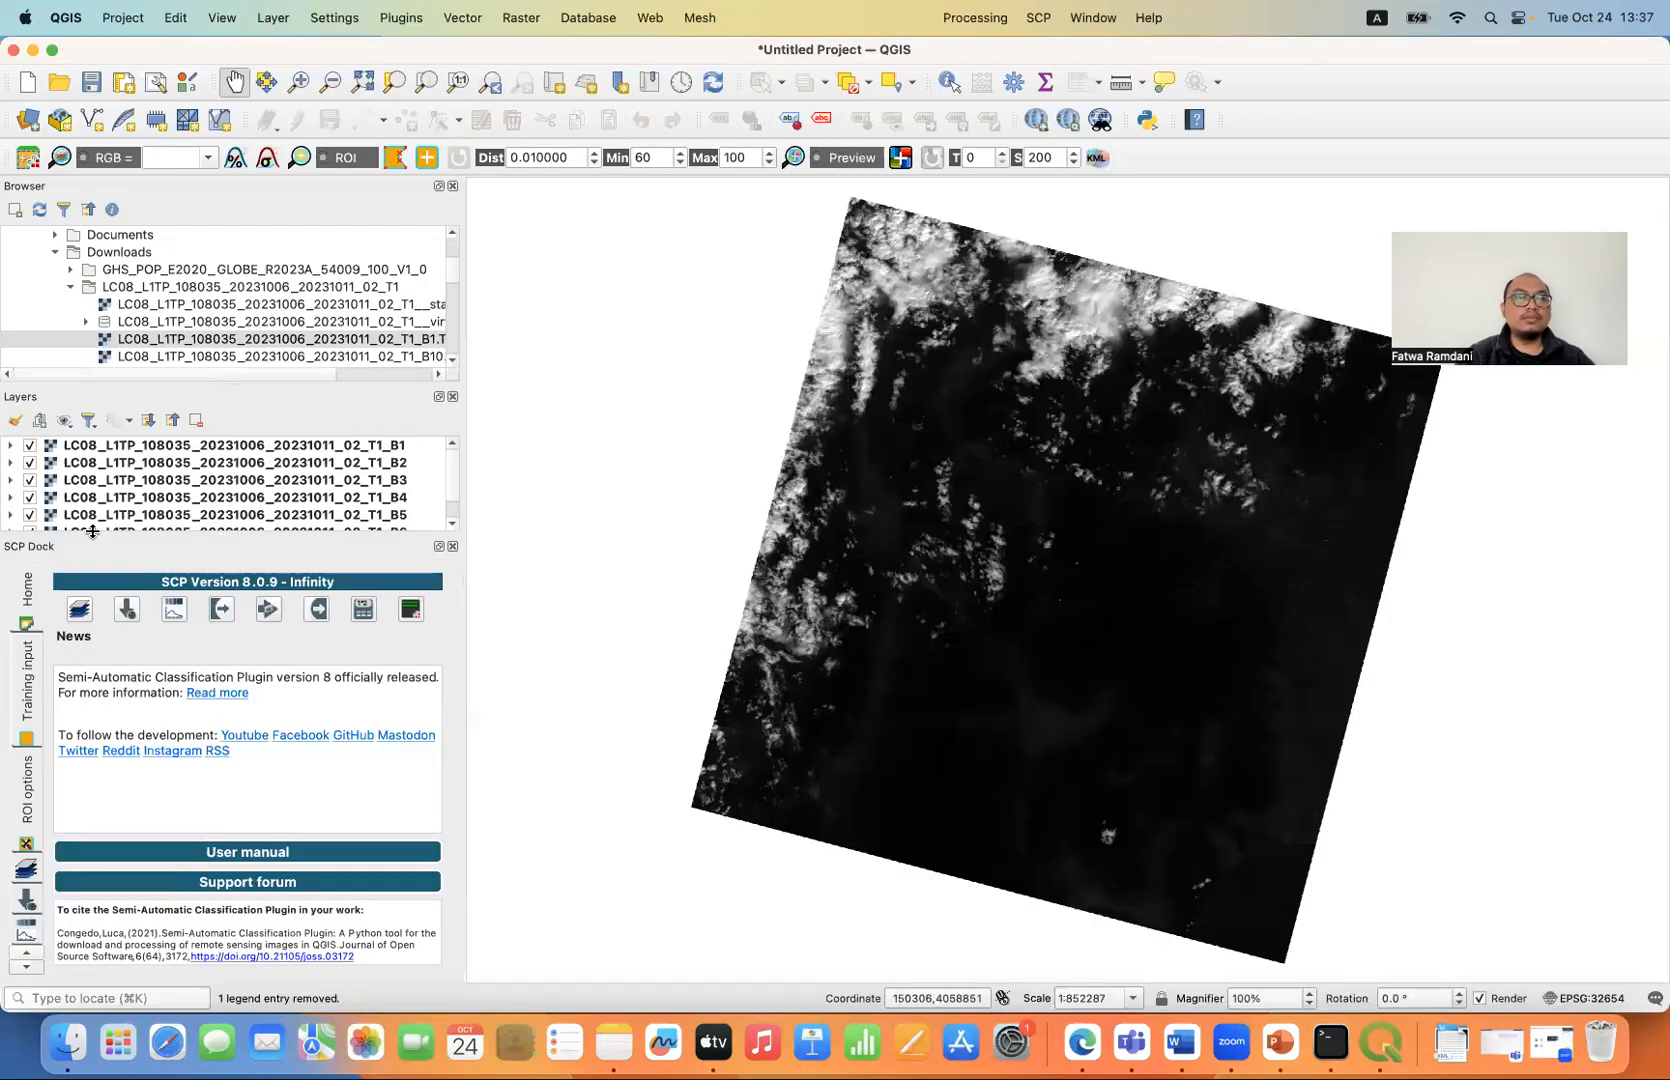
pyautogui.click(24, 160)
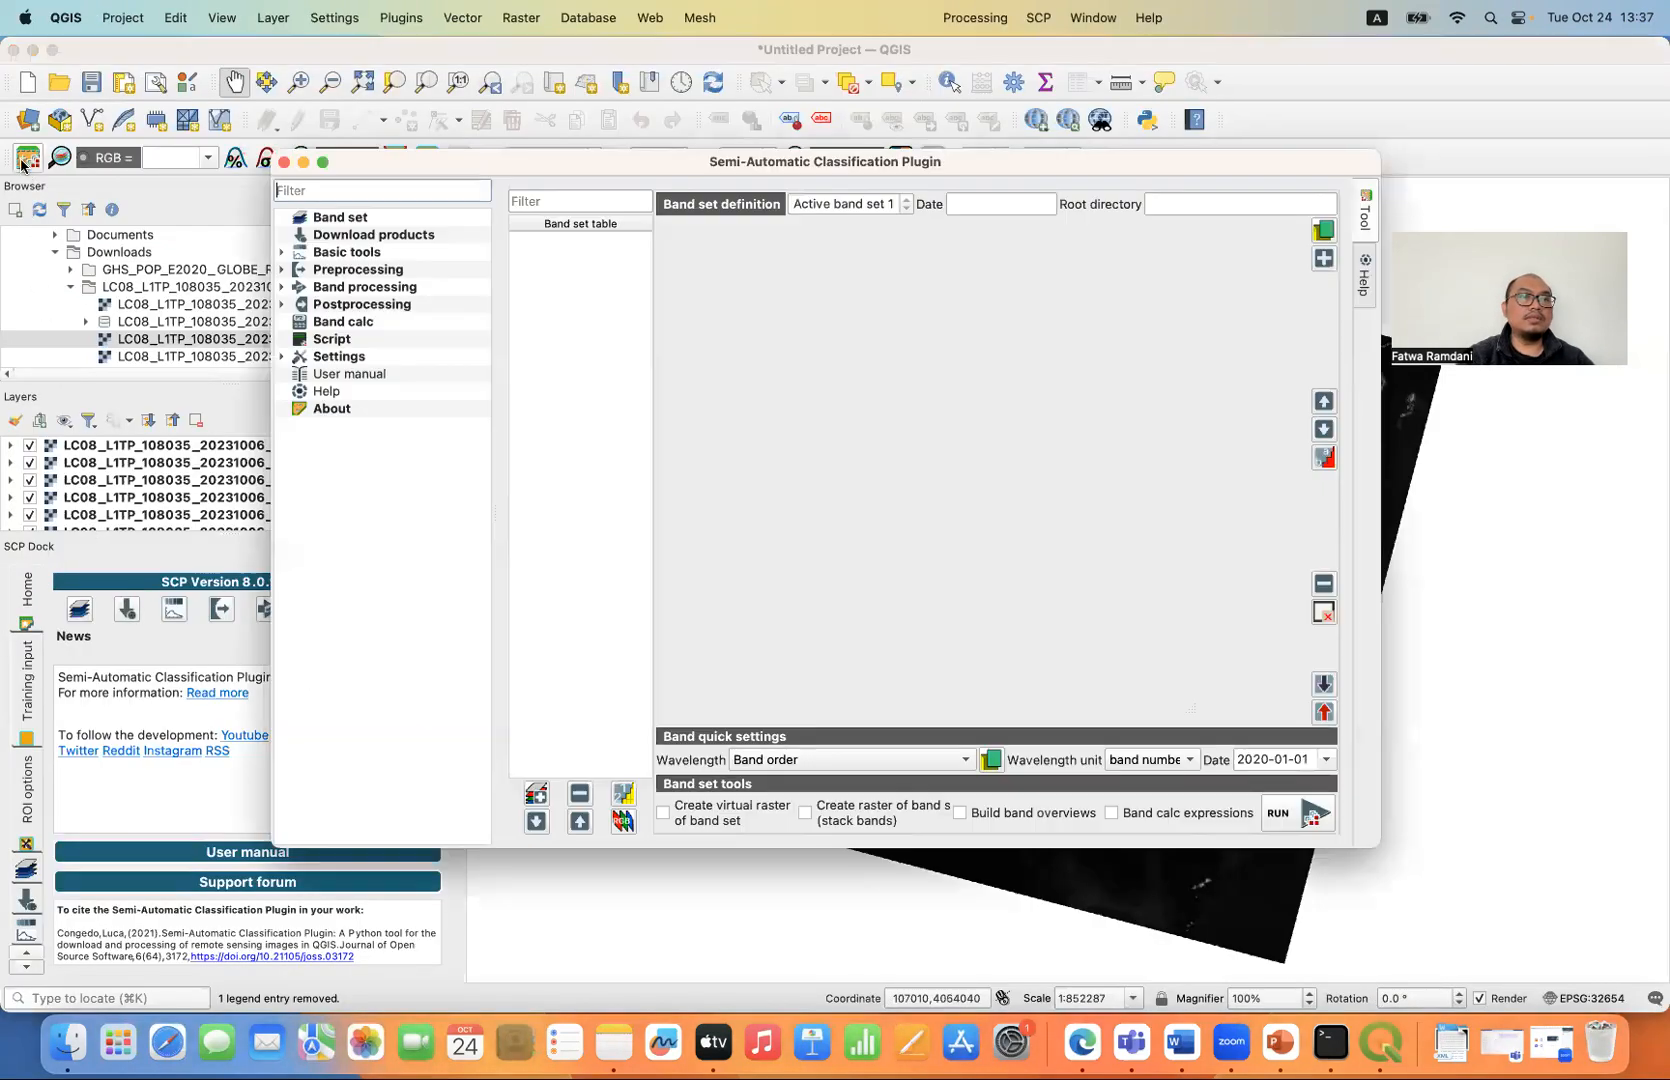
pyautogui.click(364, 219)
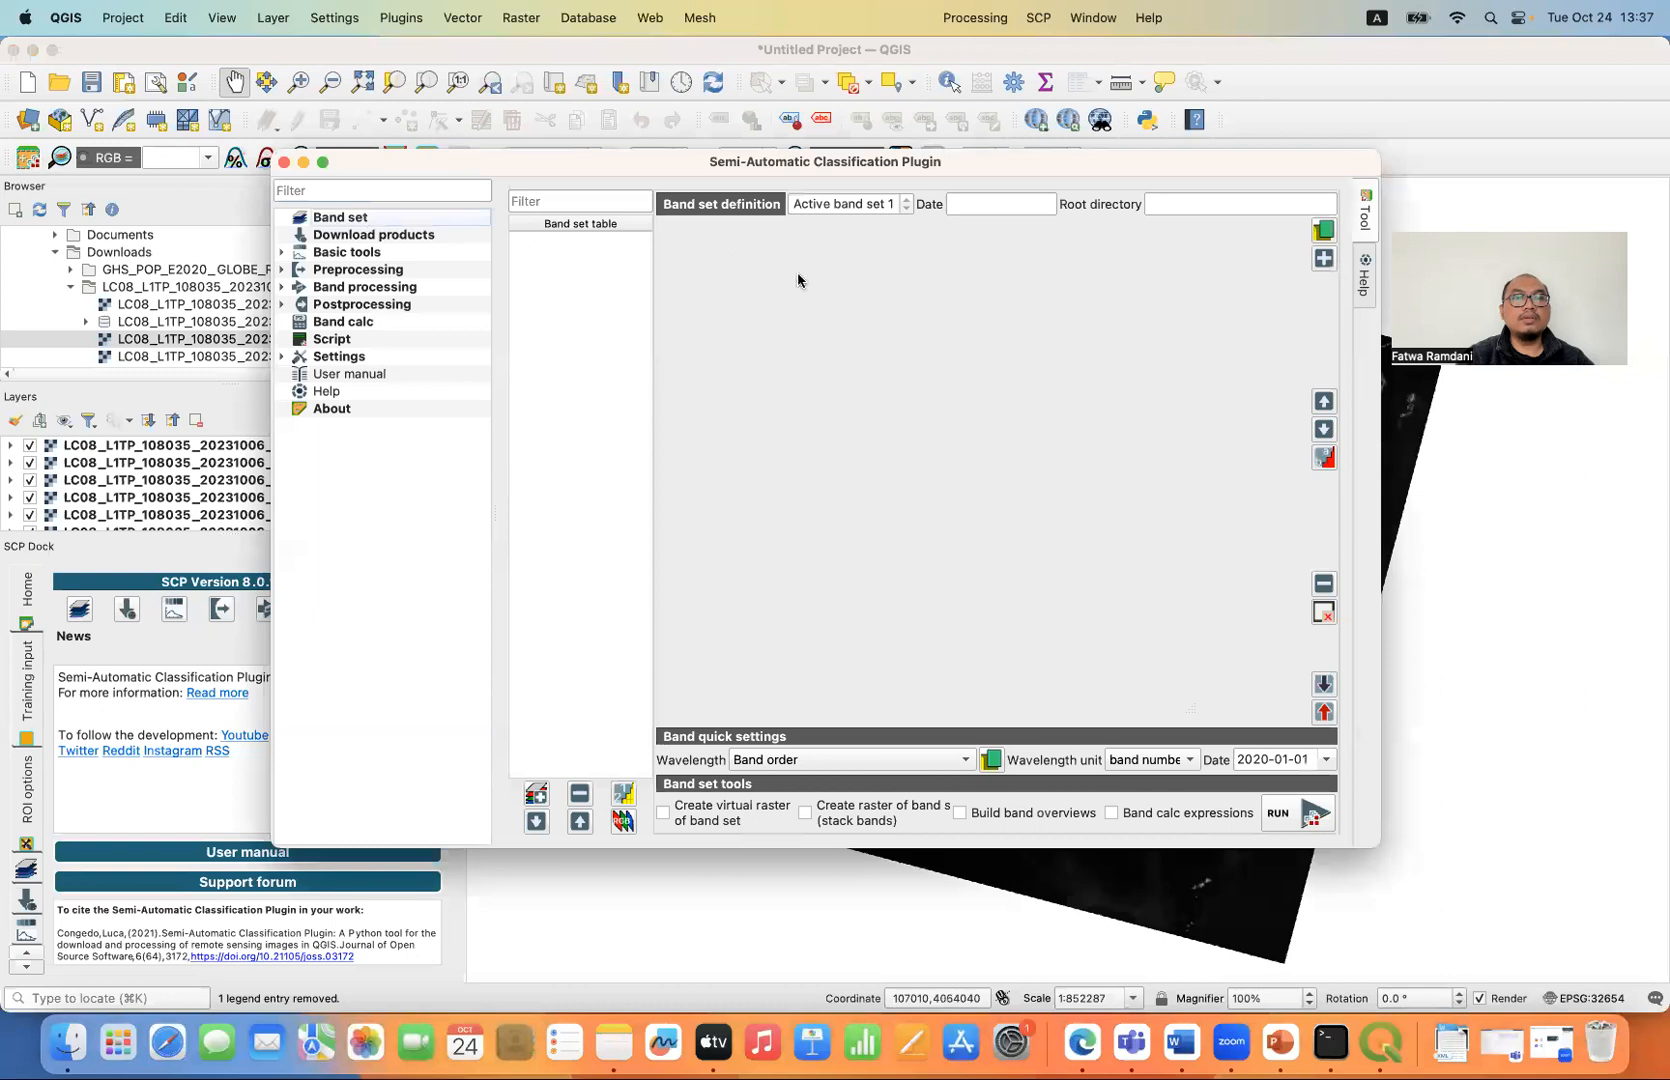
pyautogui.click(1323, 258)
pyautogui.click(1096, 498)
pyautogui.click(838, 662)
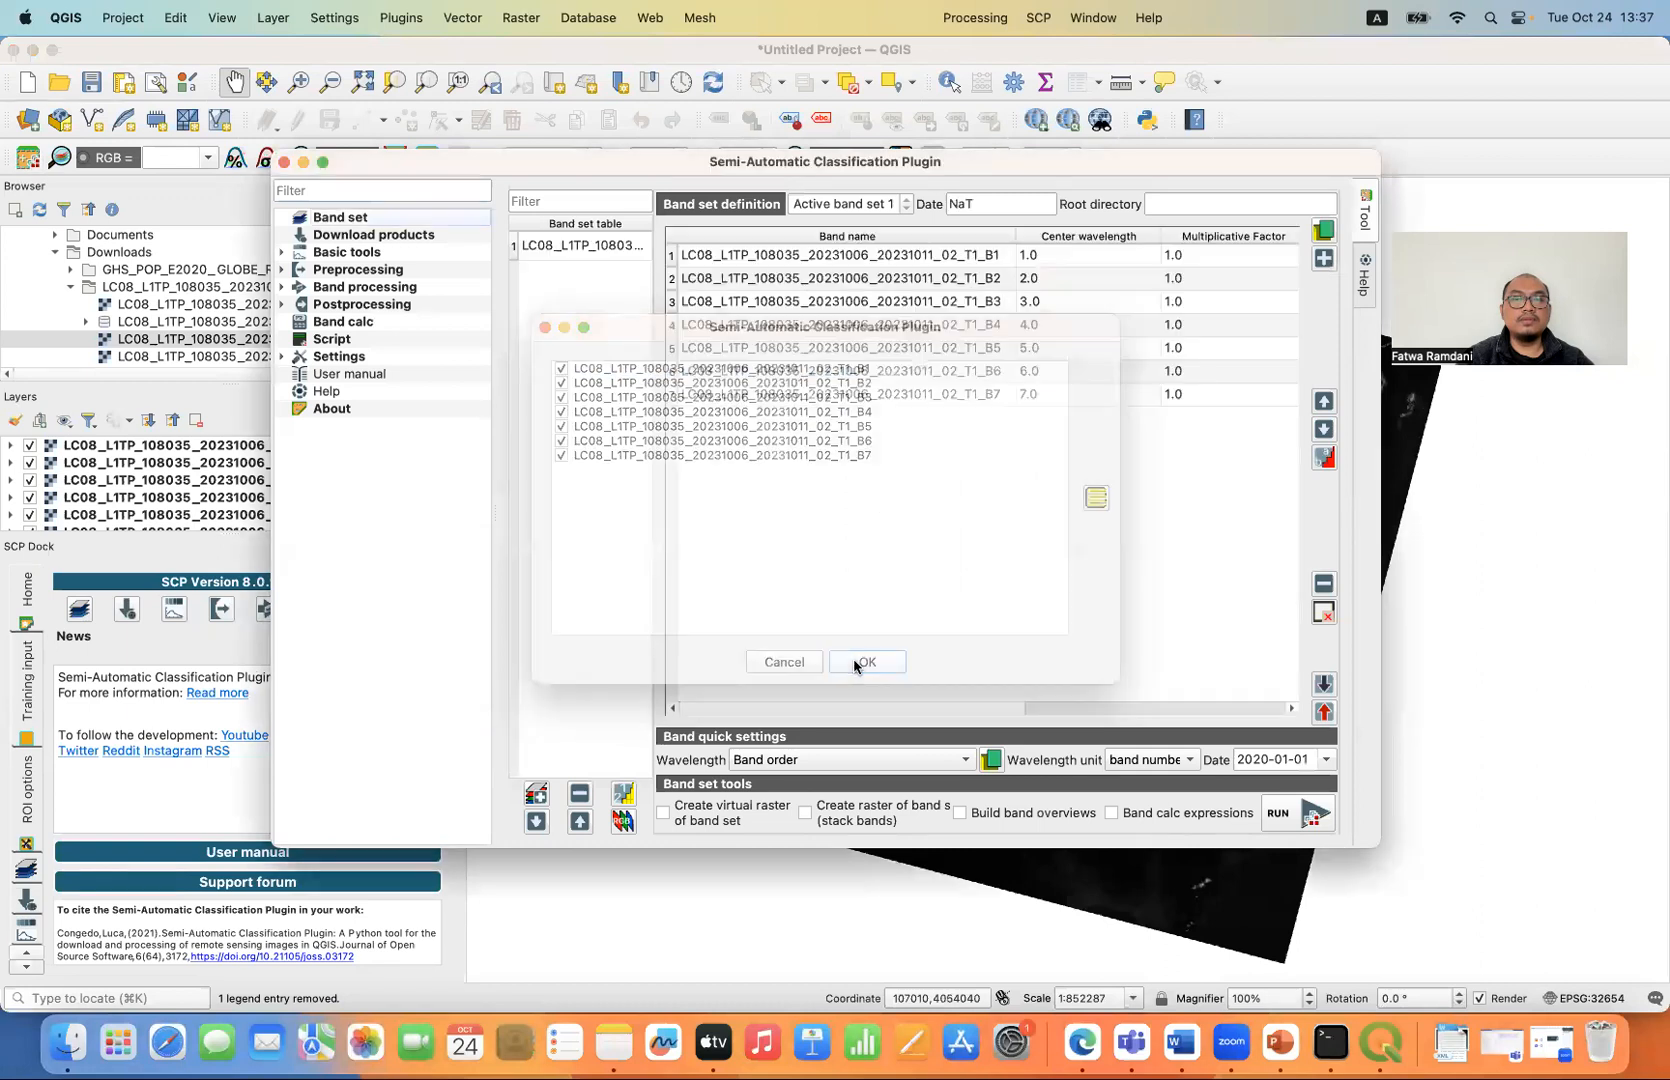
pyautogui.click(851, 762)
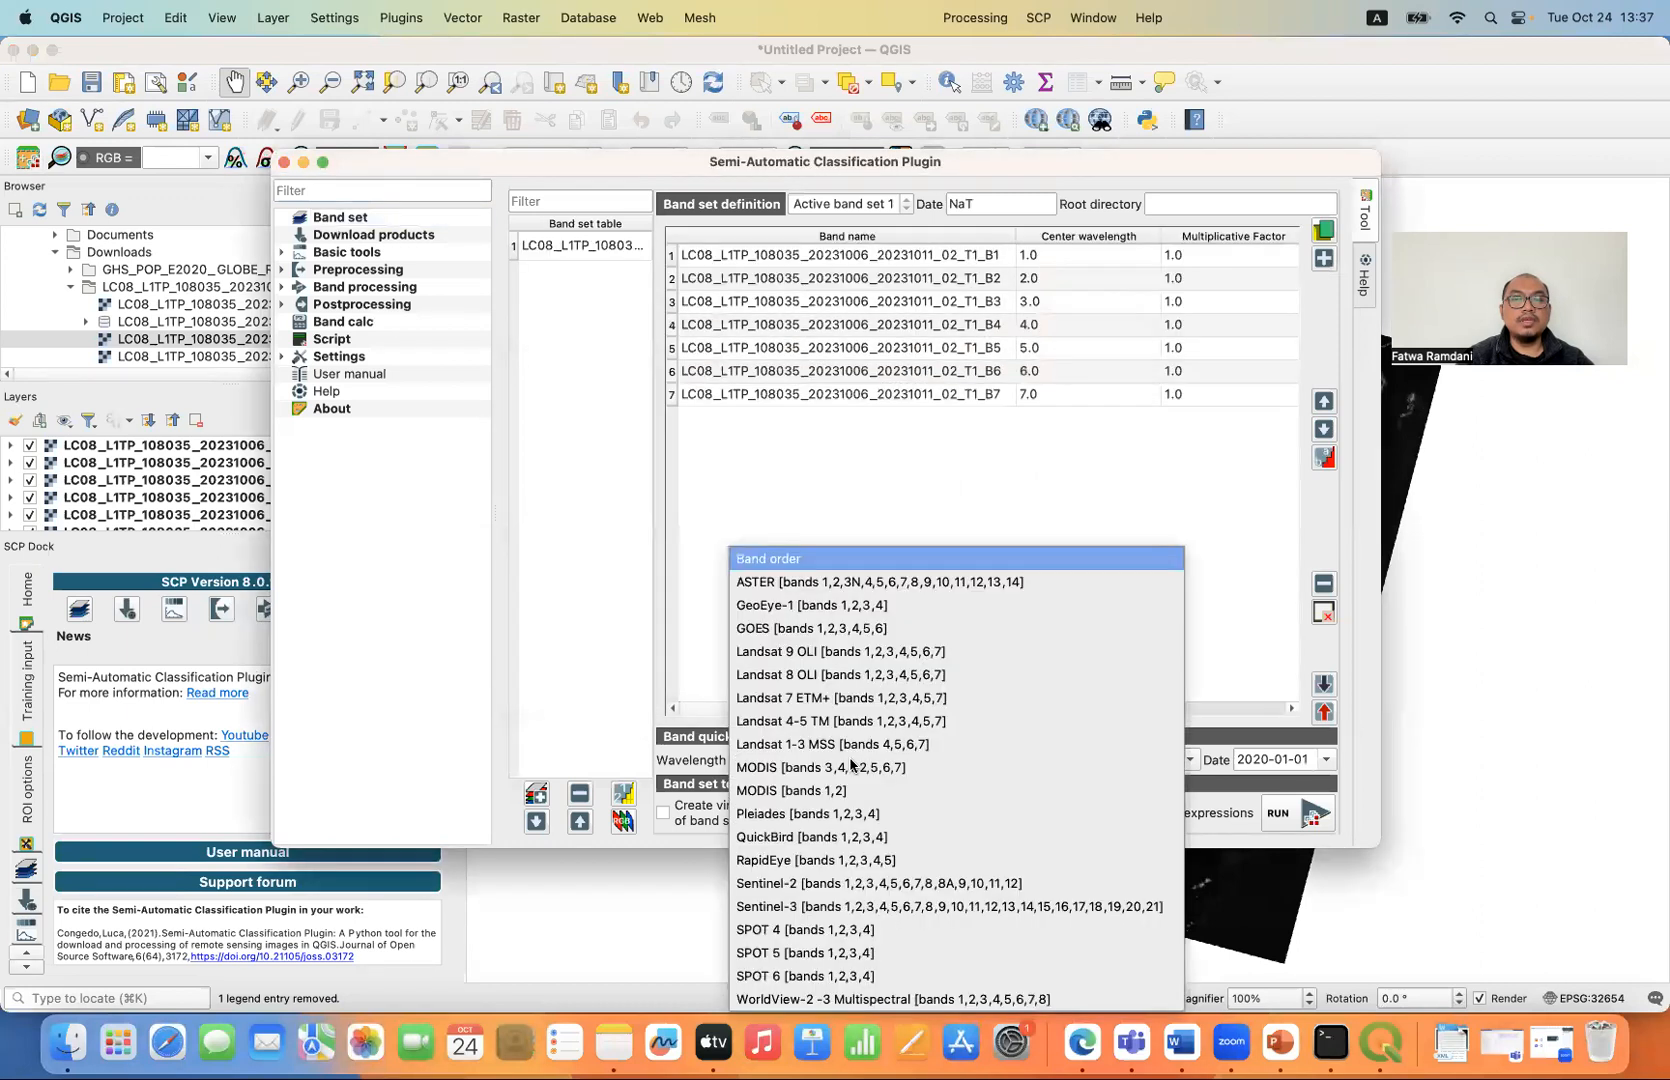
pyautogui.click(863, 685)
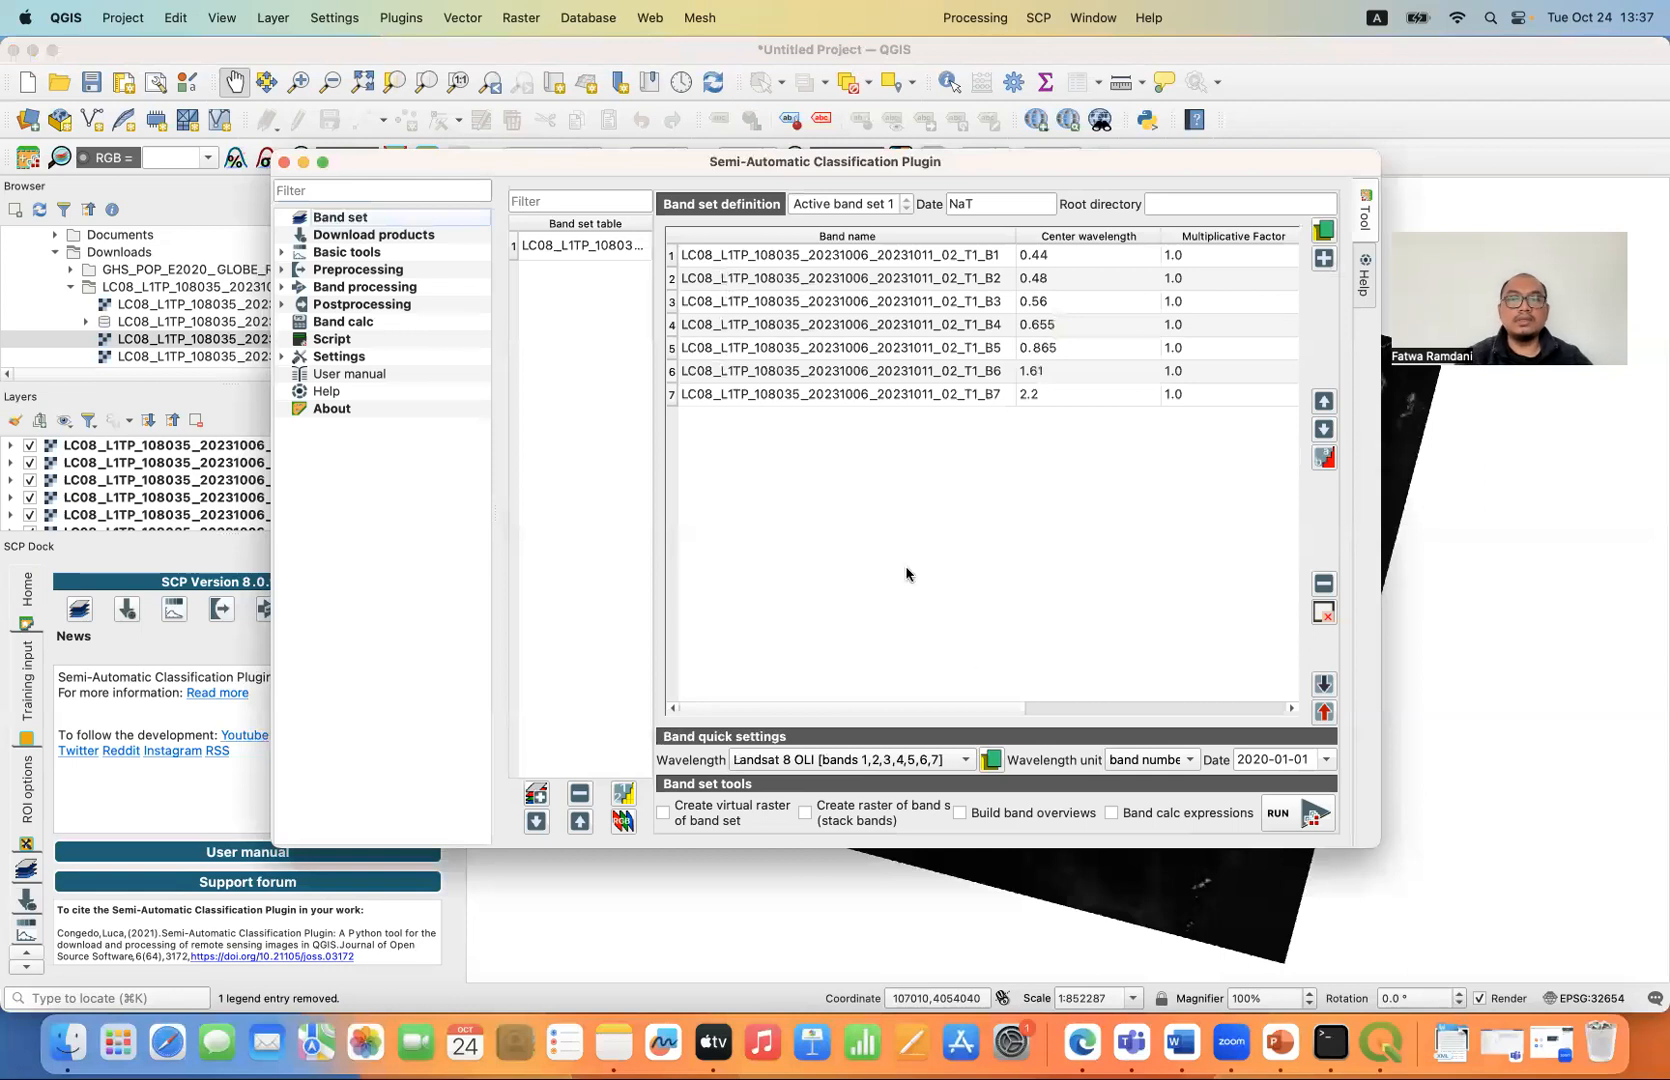
# - Enable virtual raster, stacked raster, band overviews and band calc expressions for the band set, and close the plugin window
pyautogui.click(744, 820)
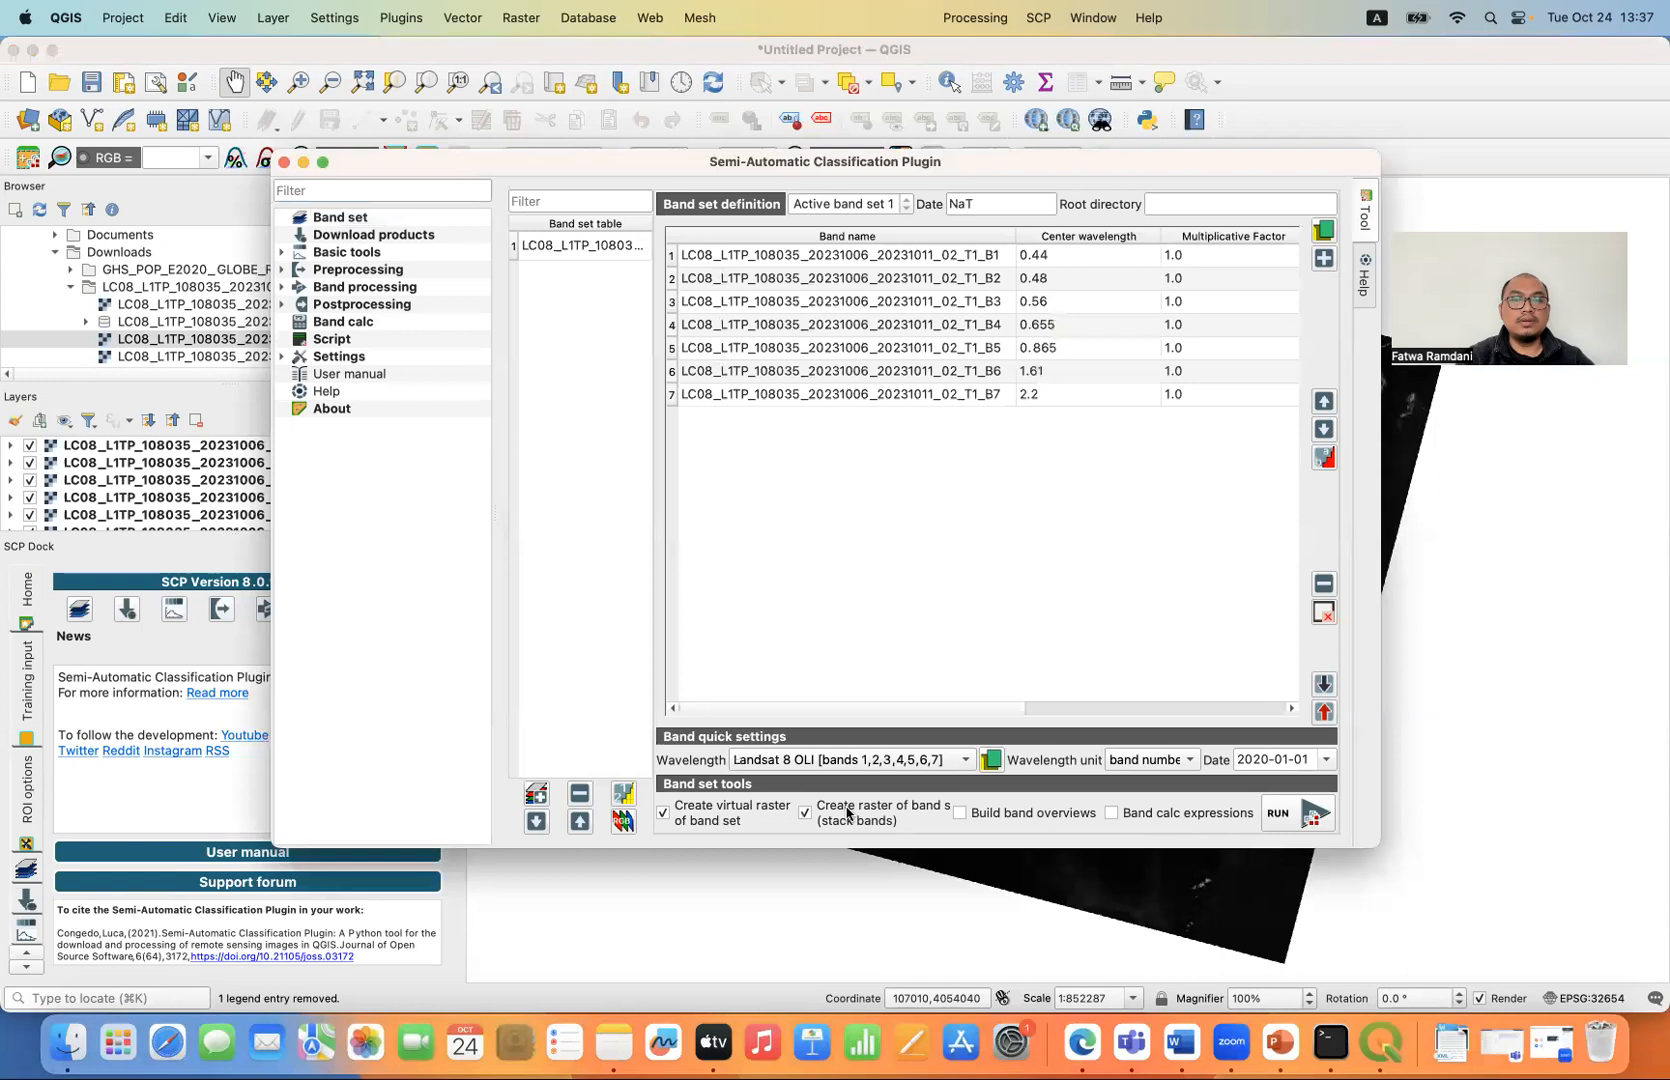
pyautogui.click(975, 817)
pyautogui.click(1143, 821)
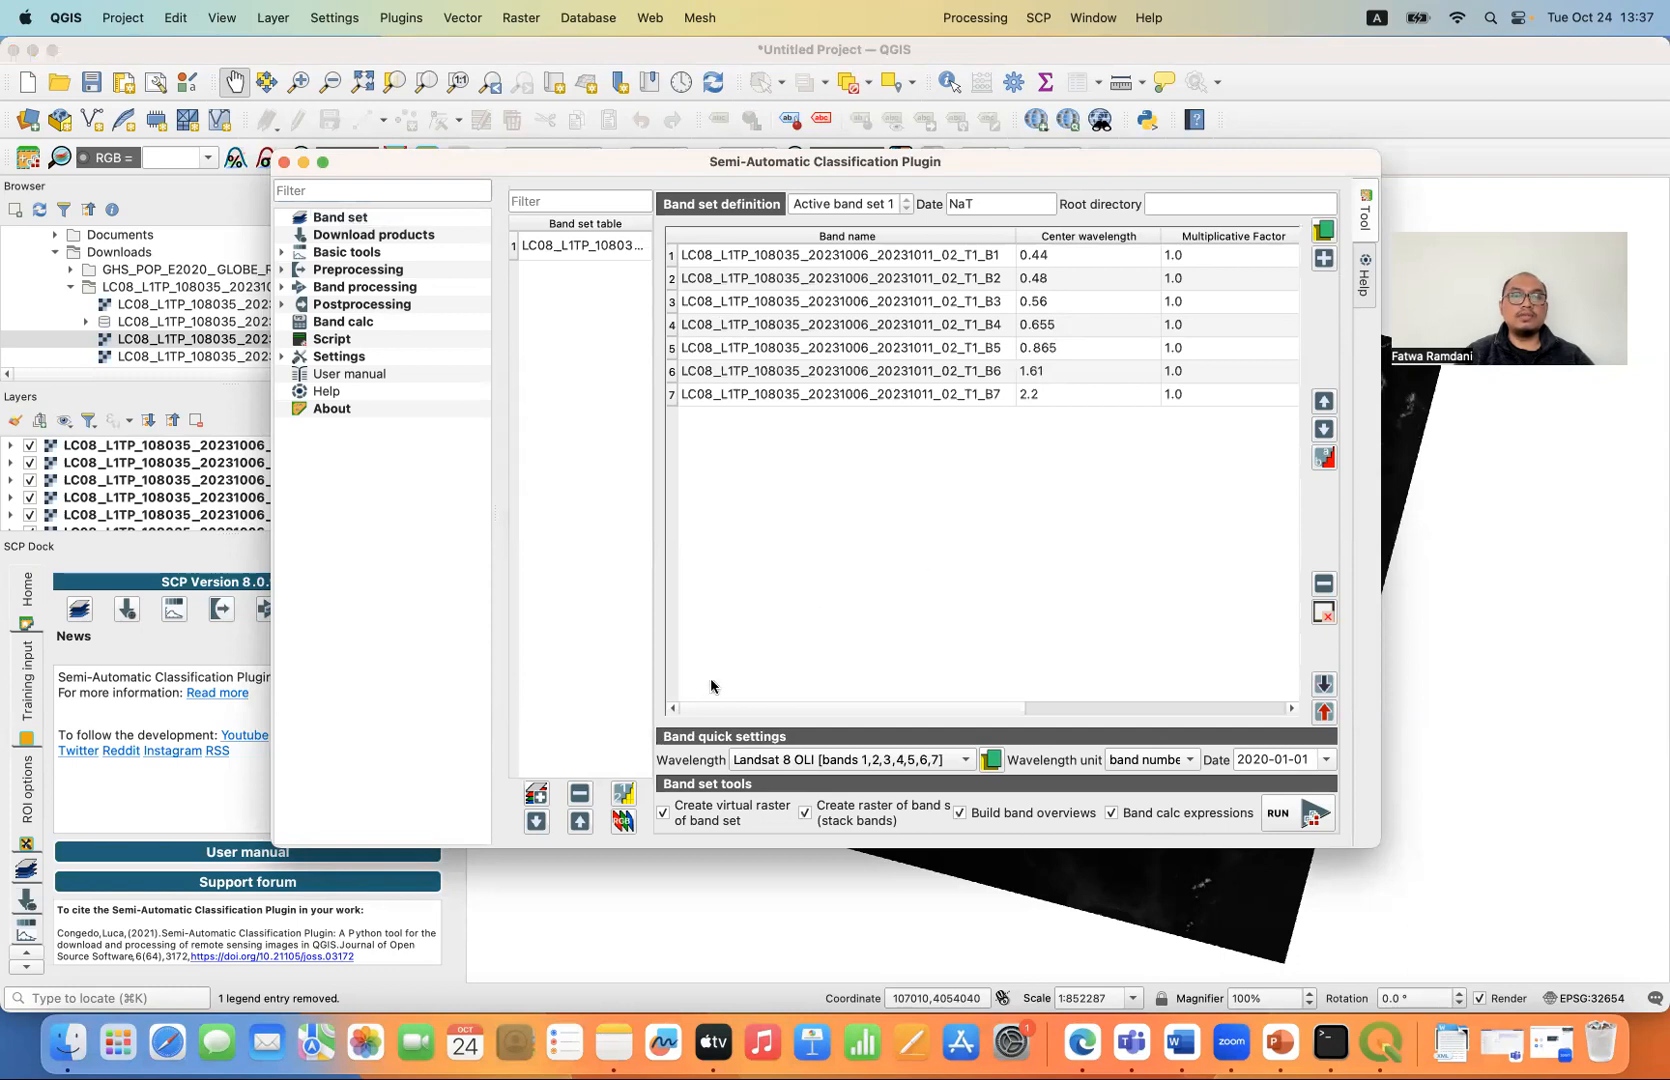
pyautogui.click(282, 162)
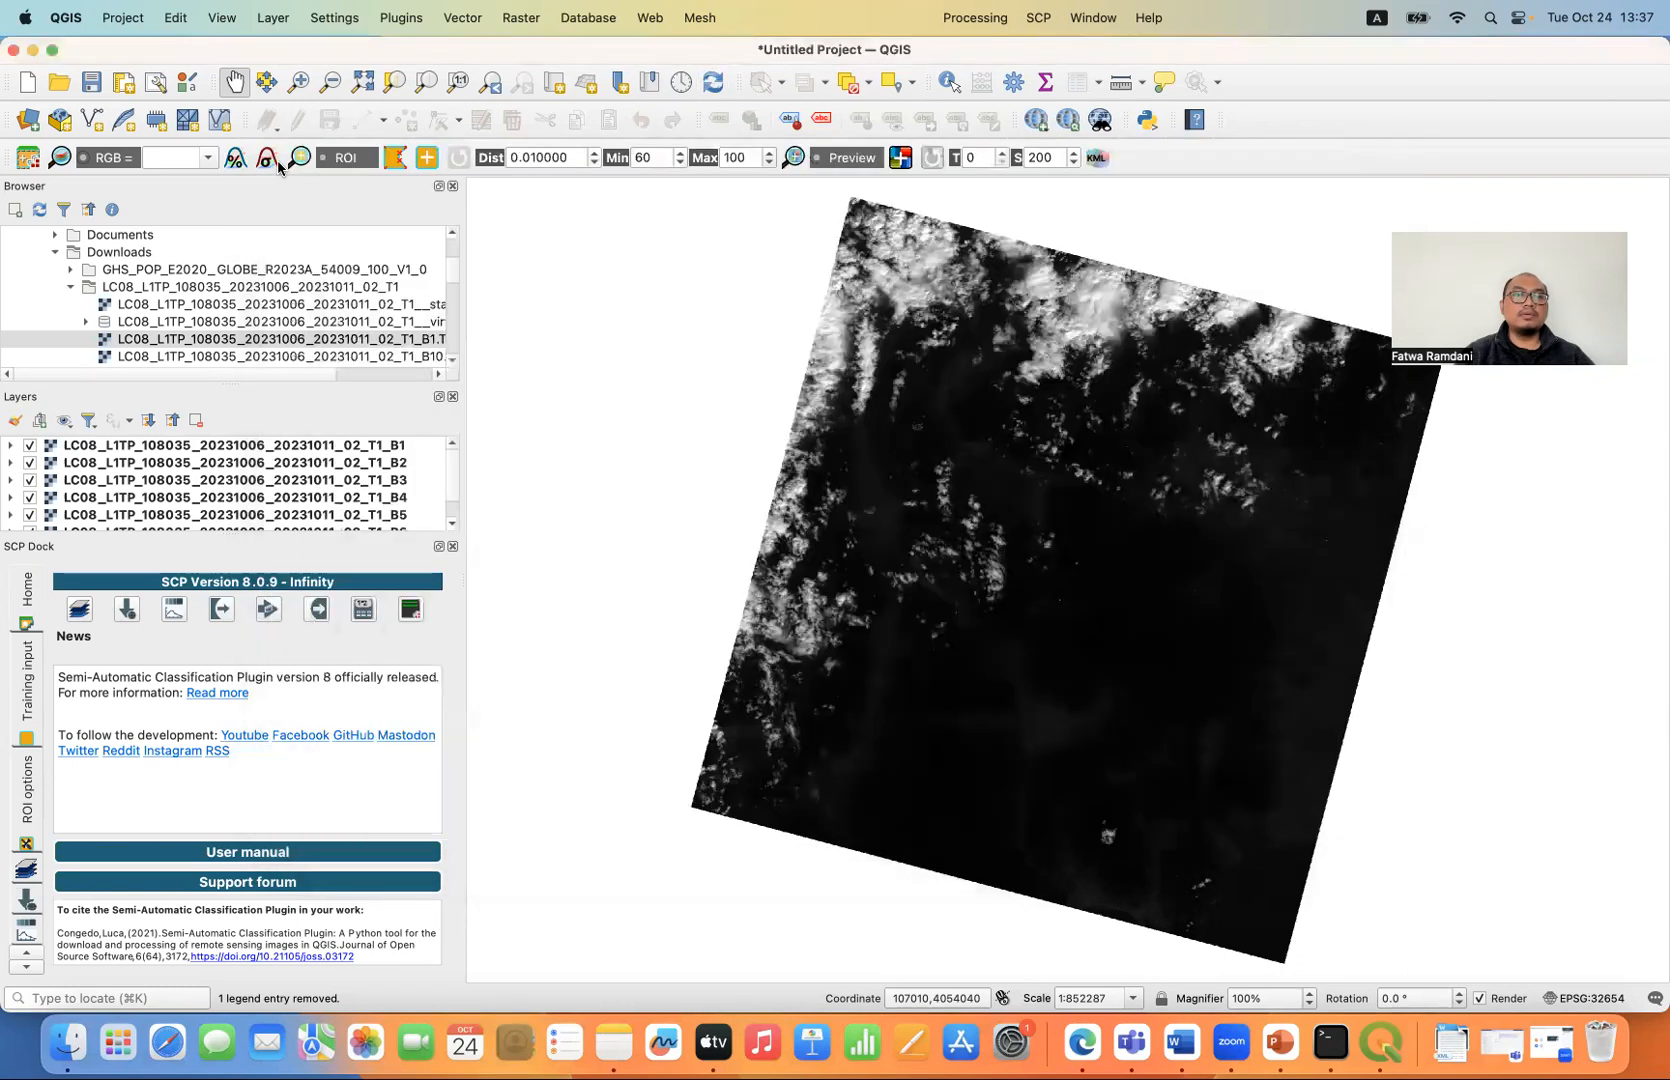
# - Close the SCP Dock and widen the Browser and Layers area to identify the scene's stack_raster.tif and virtual_rast.vrt files
pyautogui.click(452, 548)
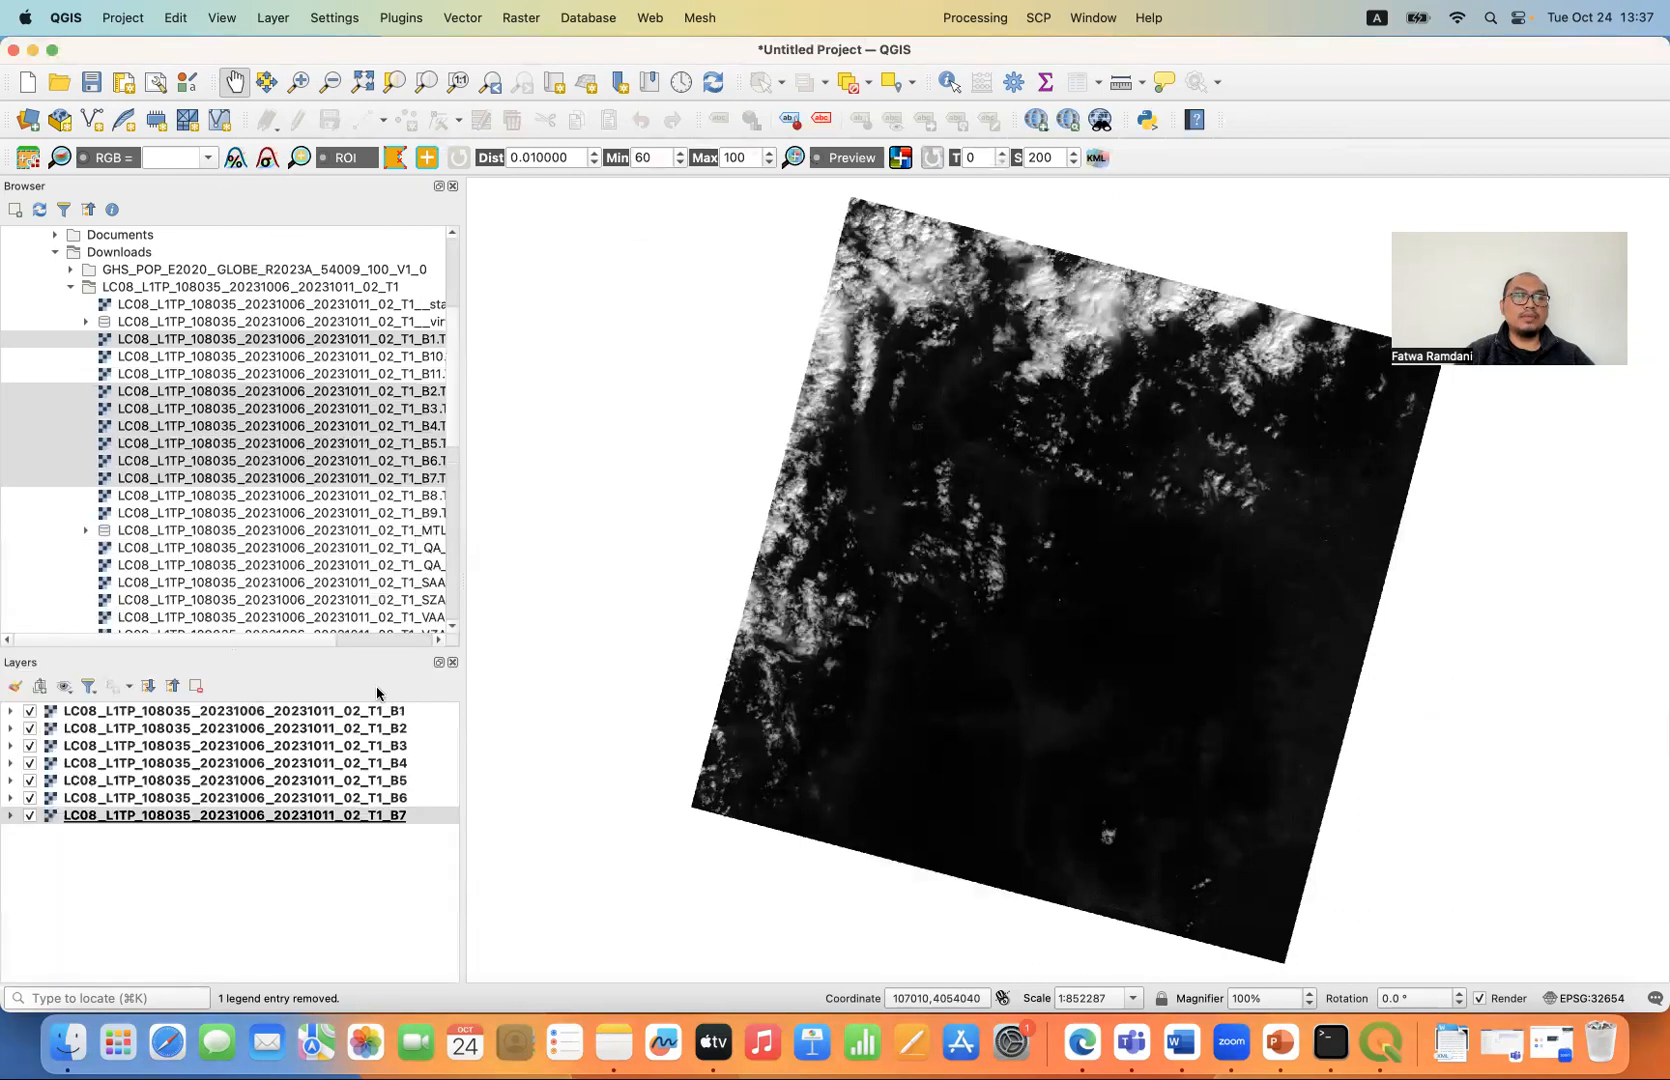
pyautogui.moveTo(464, 388); pyautogui.dragTo(611, 399)
pyautogui.click(451, 323)
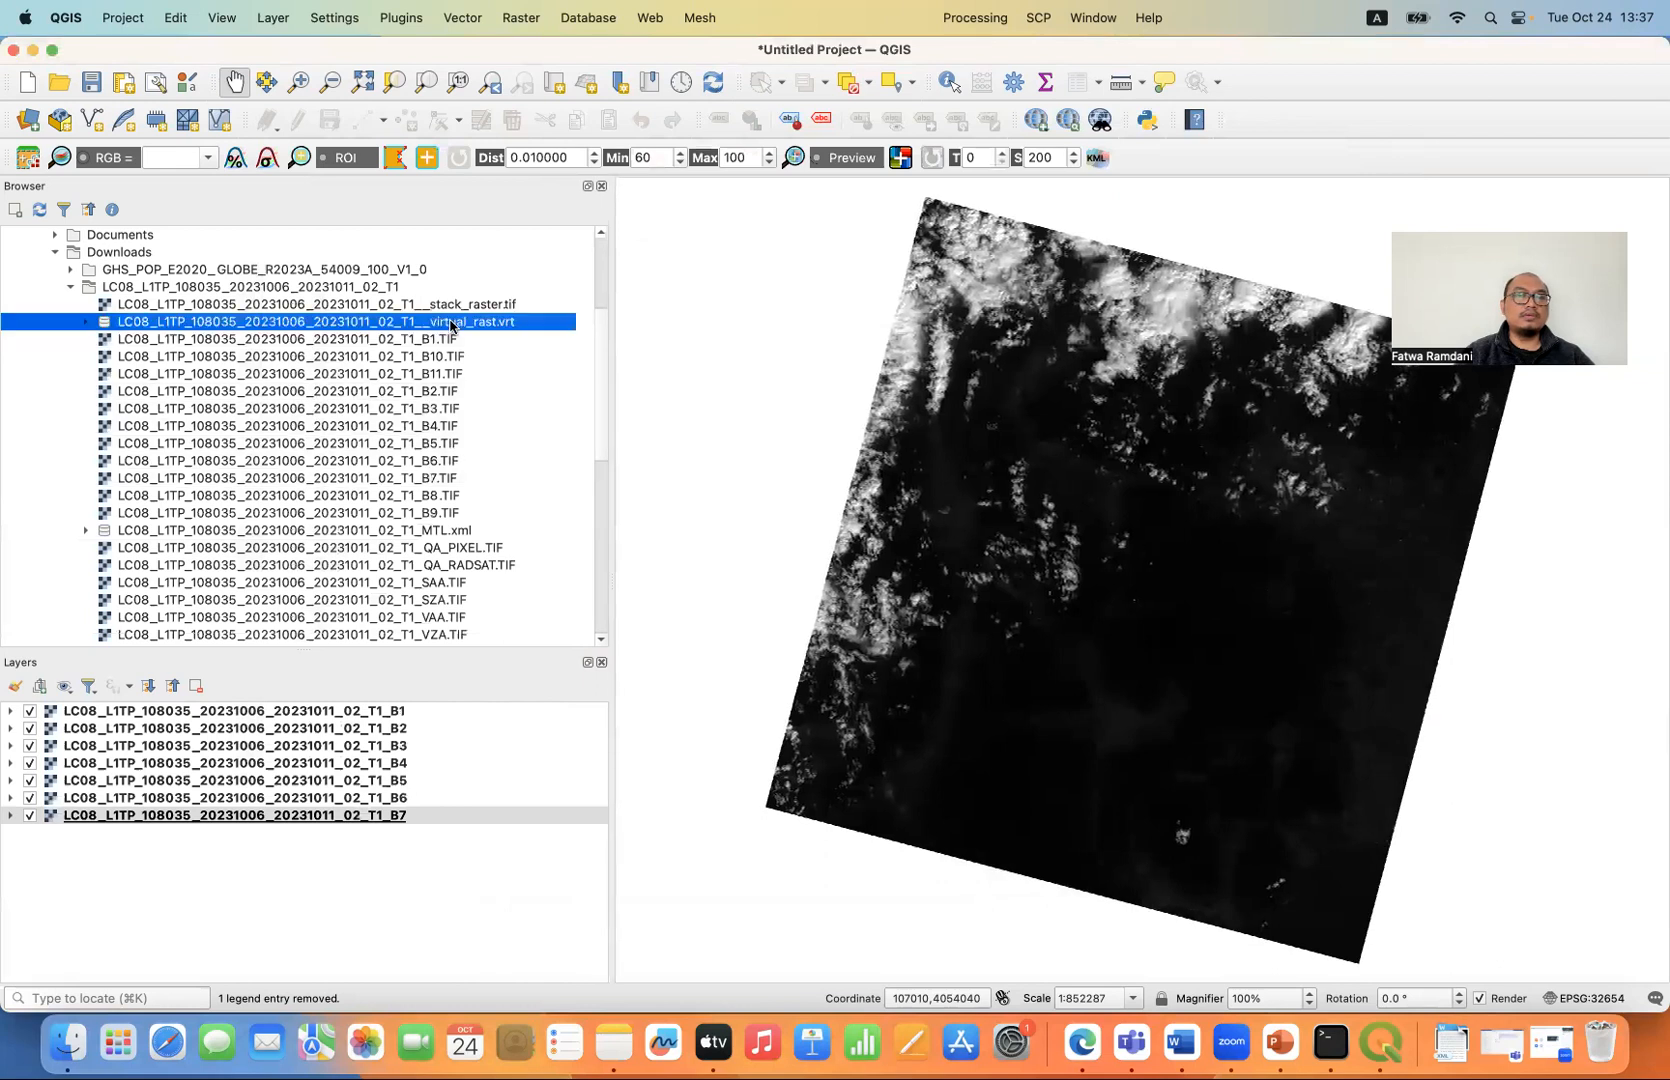
pyautogui.click(471, 307)
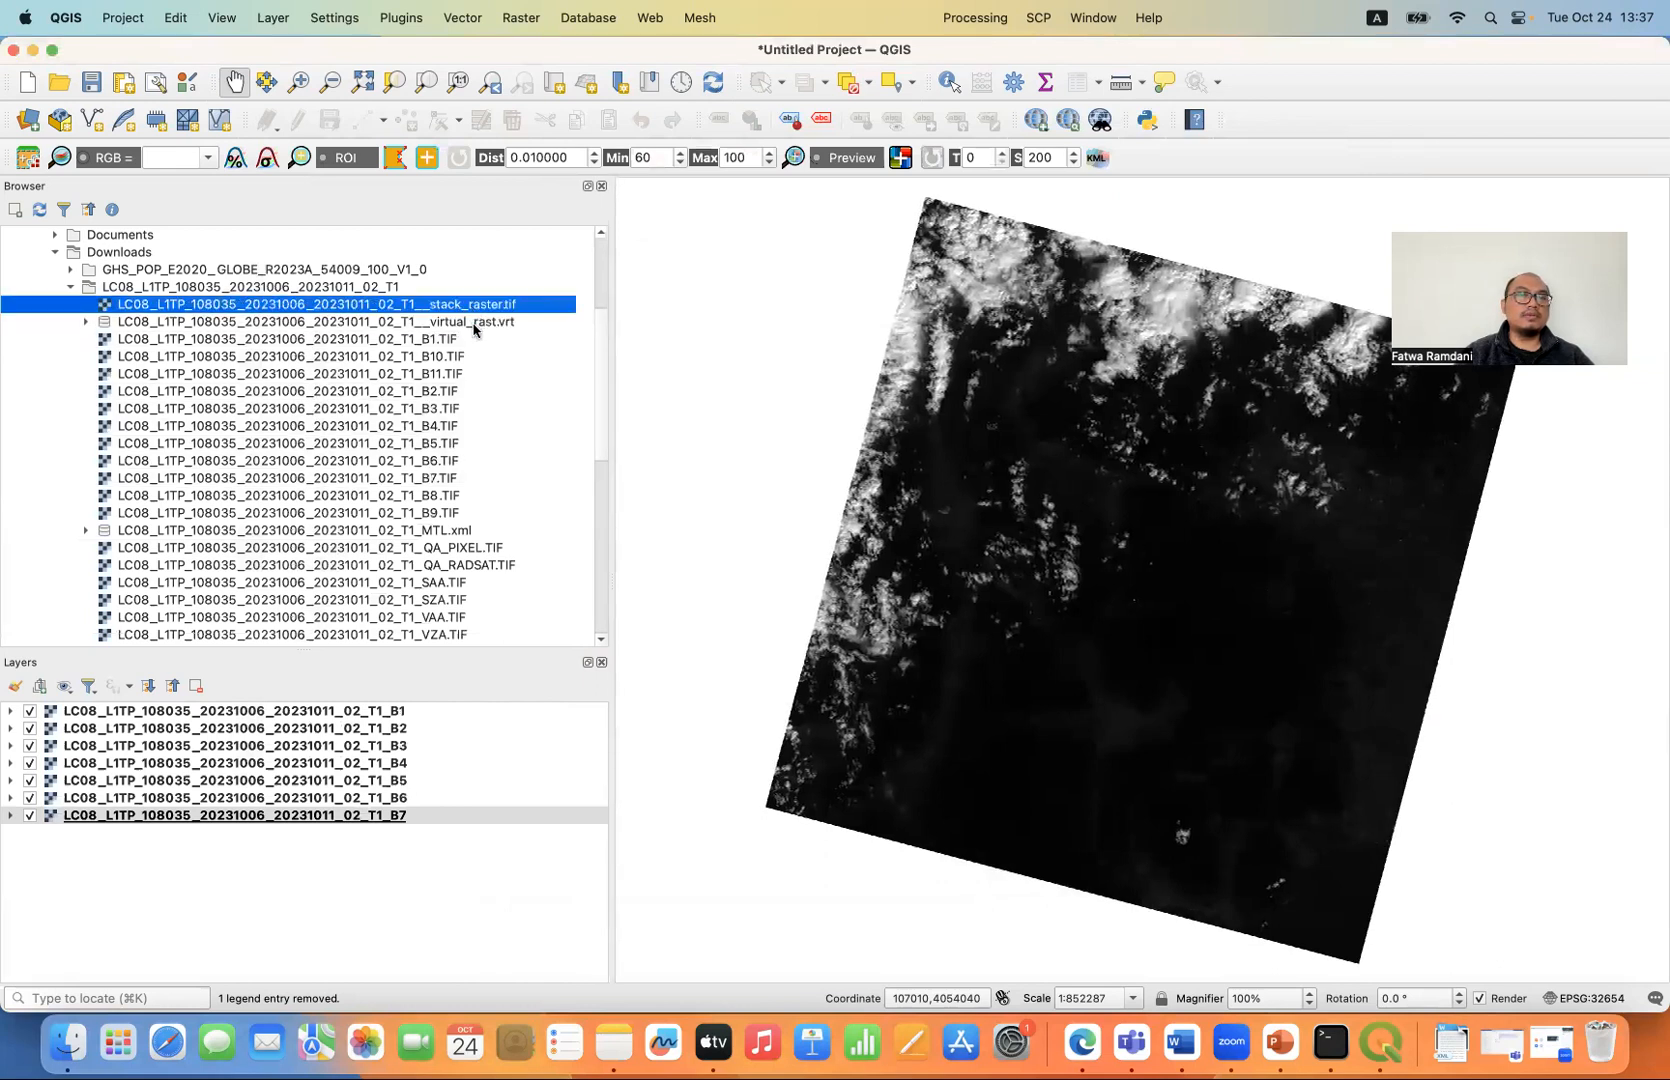
pyautogui.click(474, 324)
# - Remove all seven single-band layers, B1 through B7, from the project
pyautogui.click(369, 712)
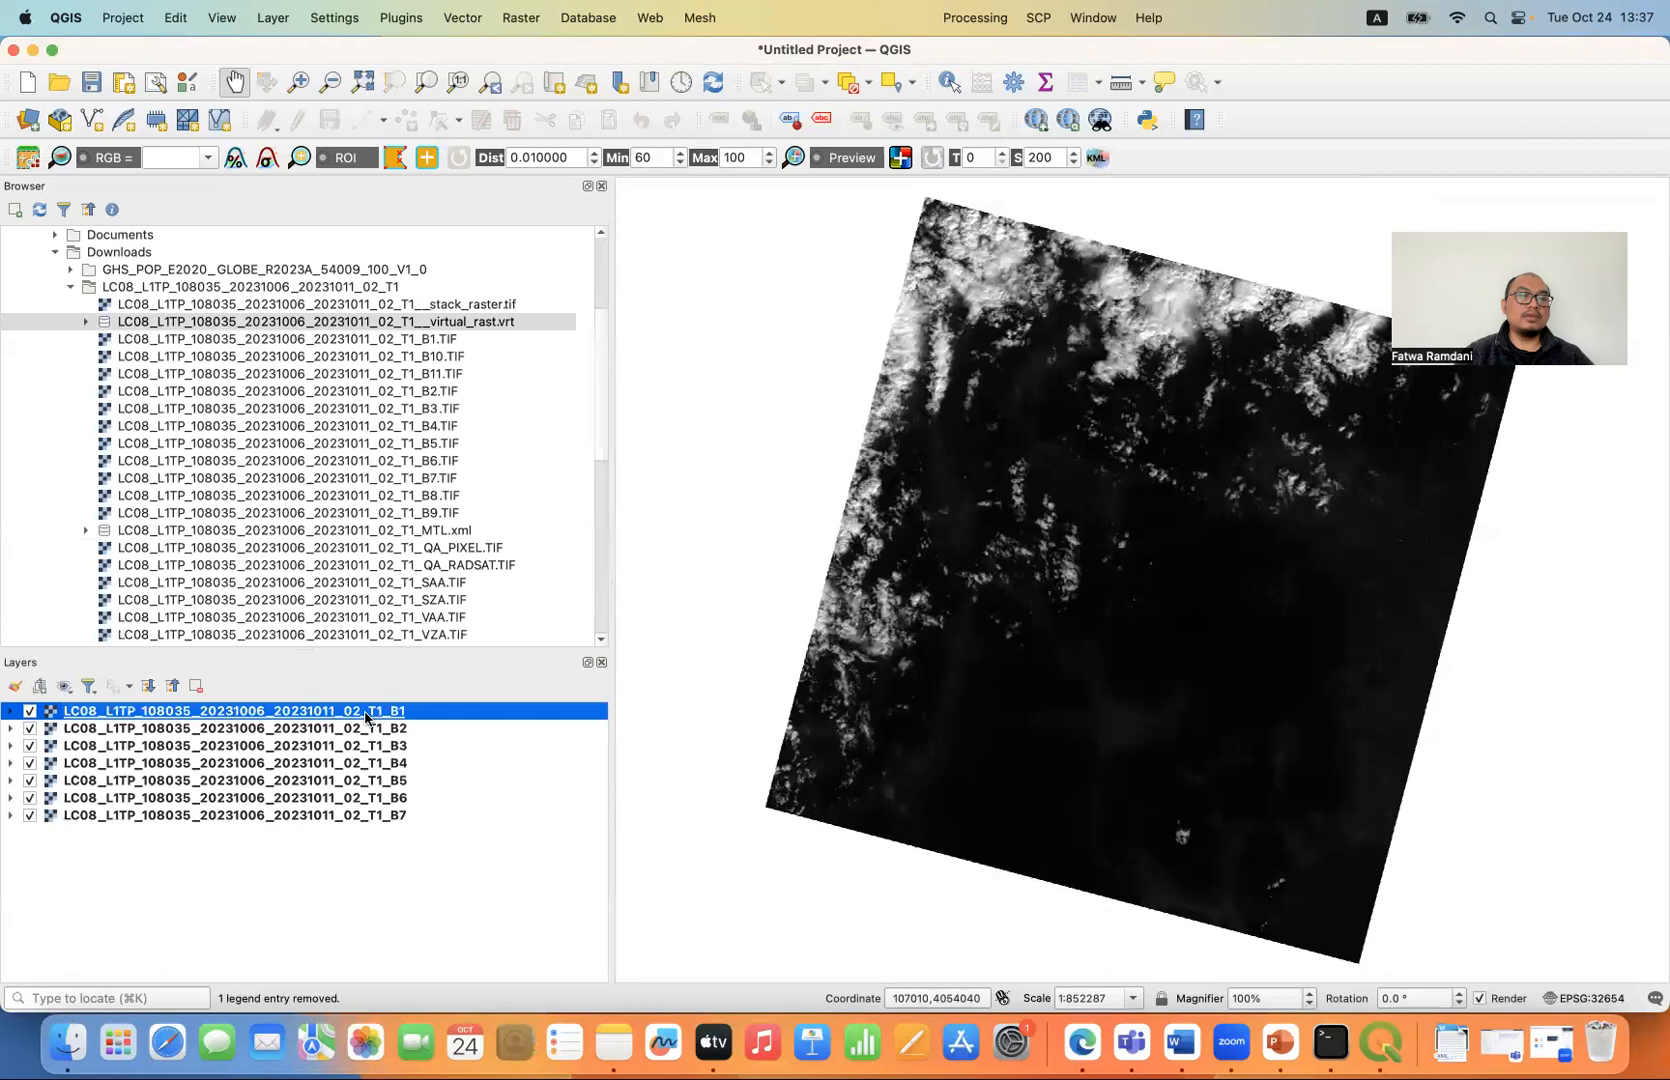
pyautogui.keyDown('shift'); pyautogui.click(350, 815); pyautogui.keyUp('shift')
pyautogui.click(196, 686)
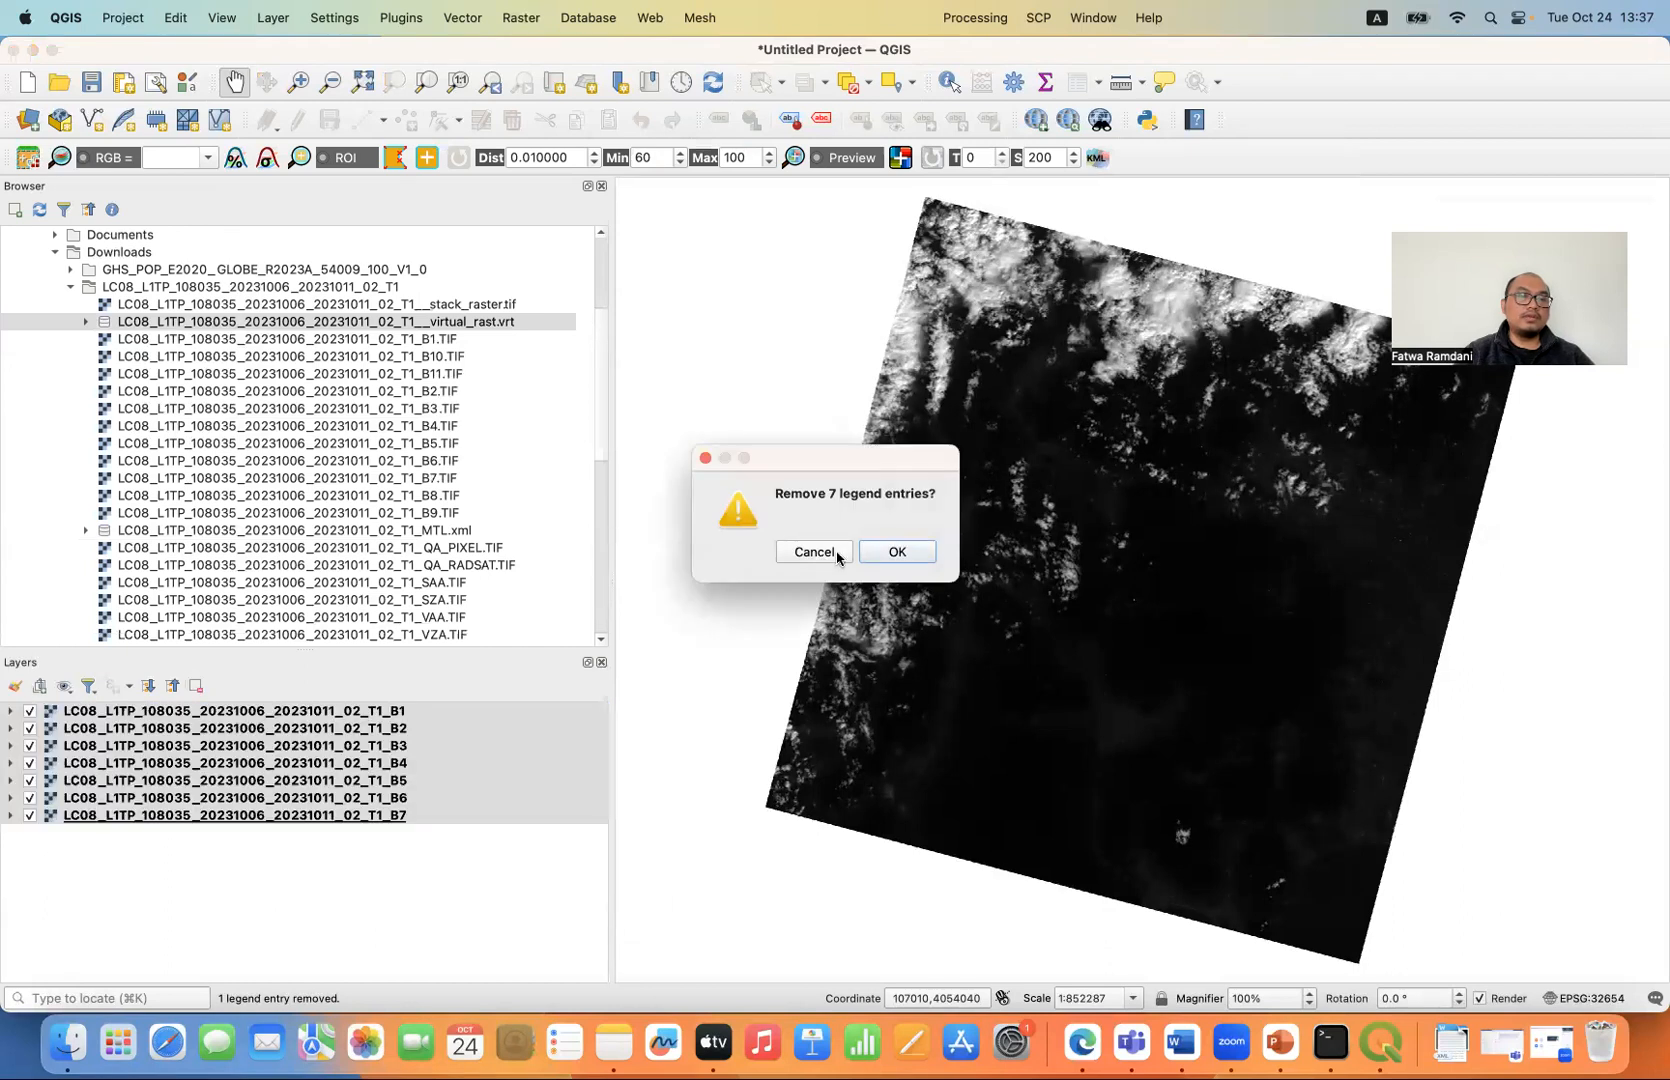
pyautogui.click(880, 563)
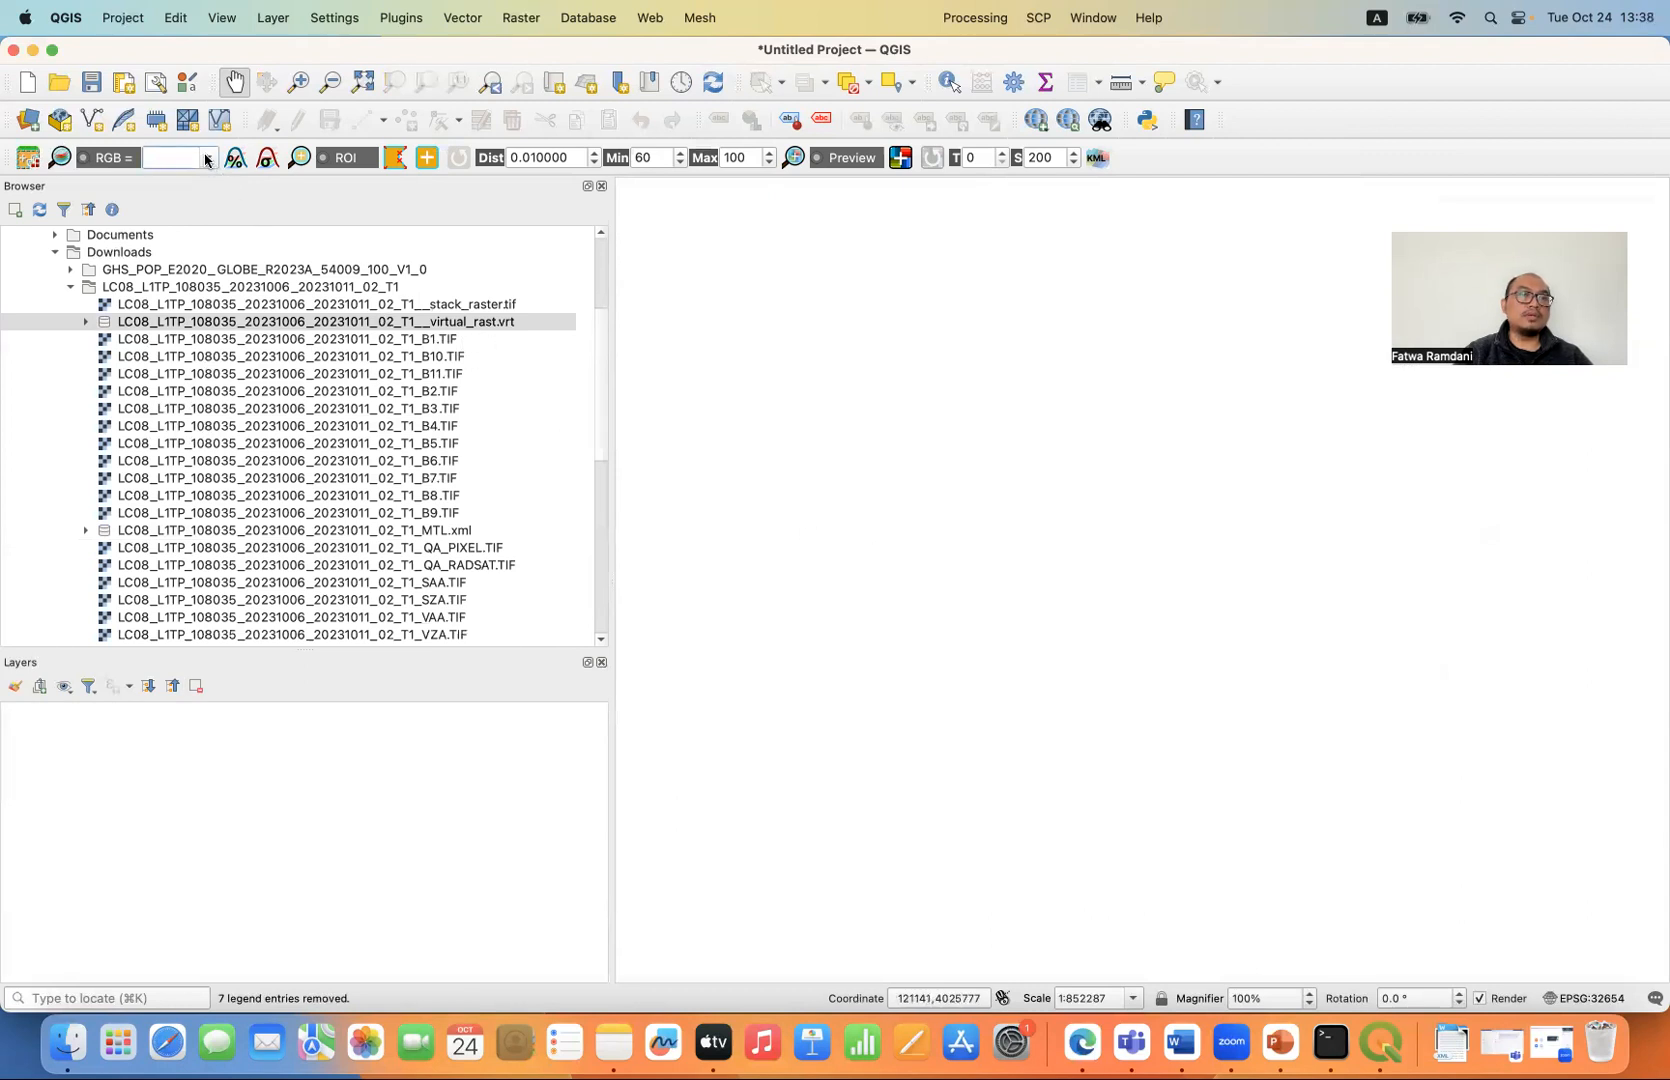
# - Add the scene's stack_raster.tif file from the Landsat folder to the map as a layer
pyautogui.click(355, 322)
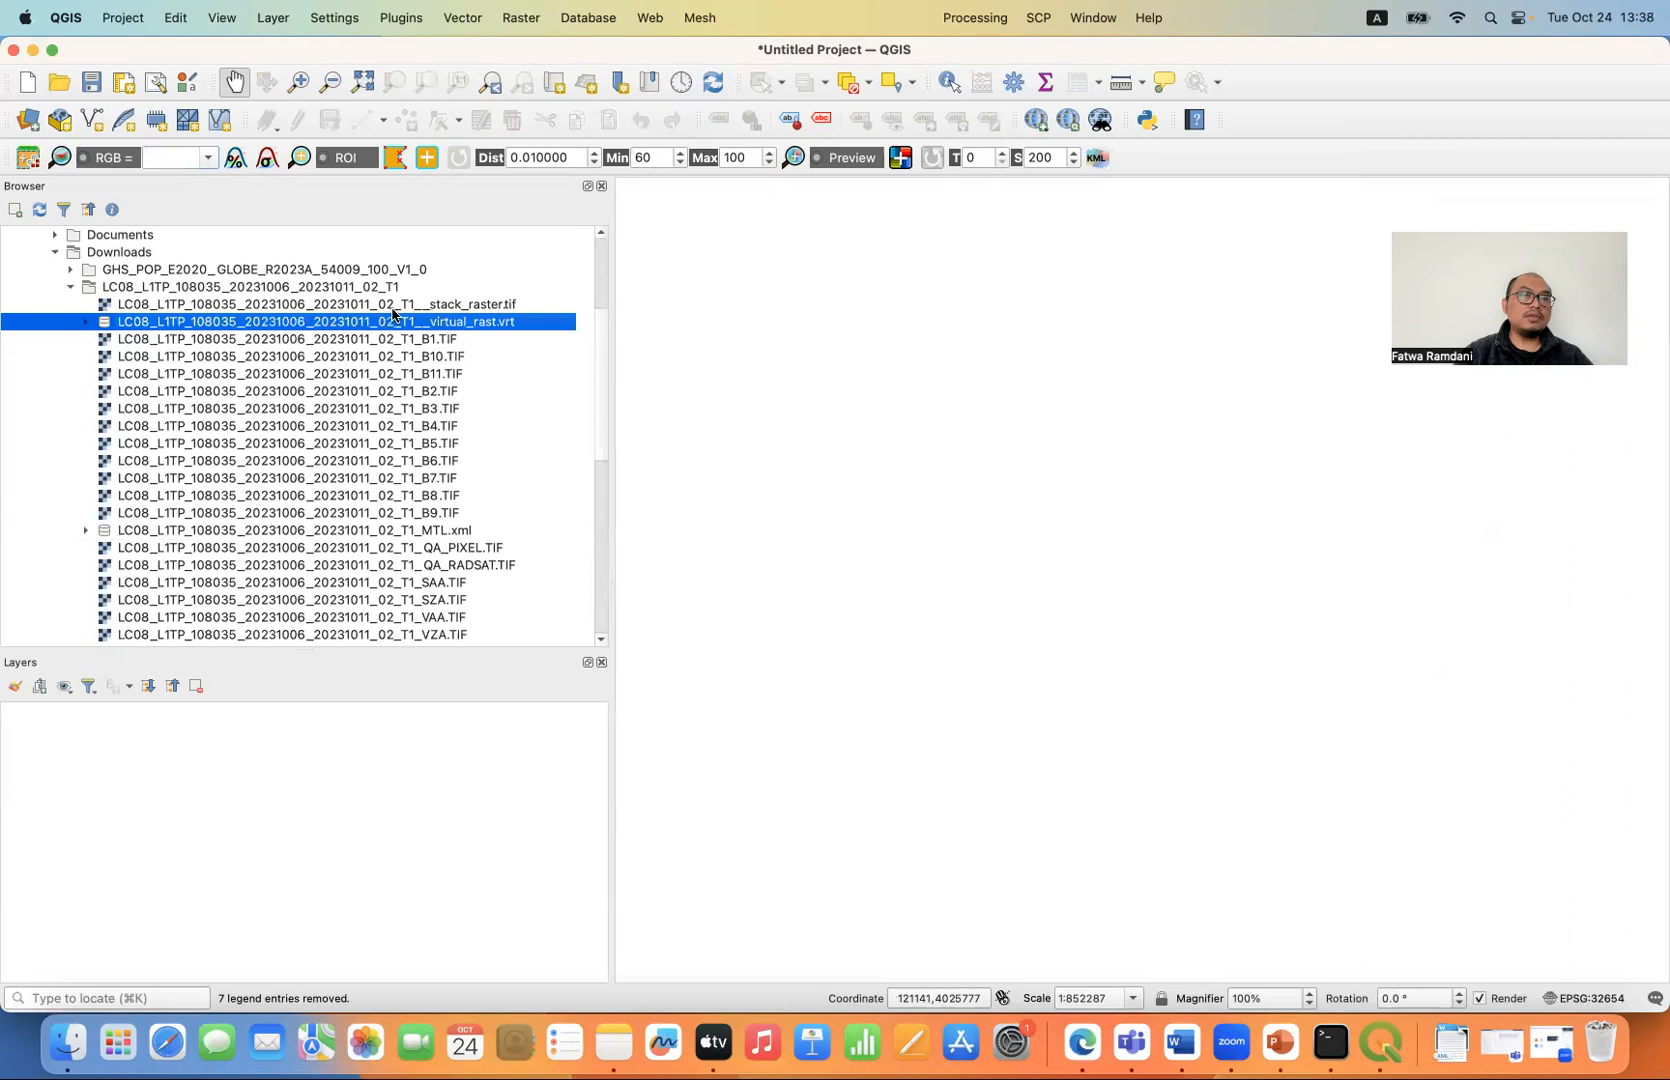
pyautogui.click(391, 308)
pyautogui.click(116, 160)
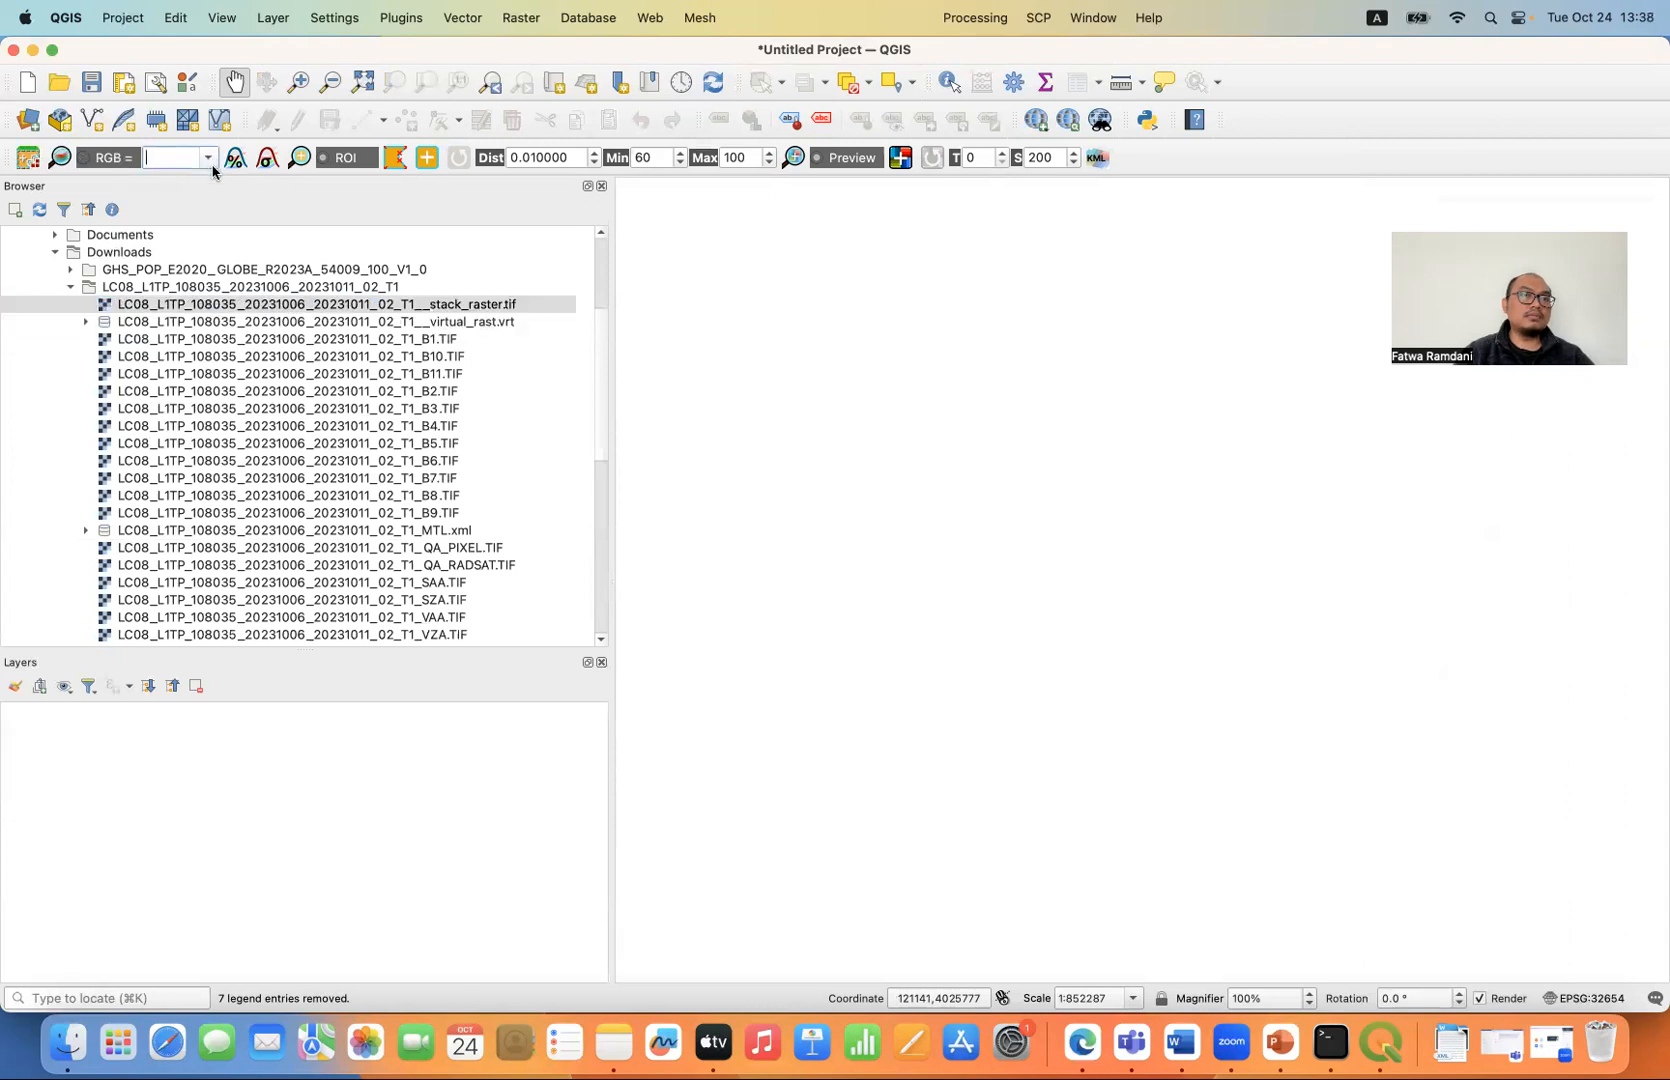
pyautogui.doubleClick(327, 305)
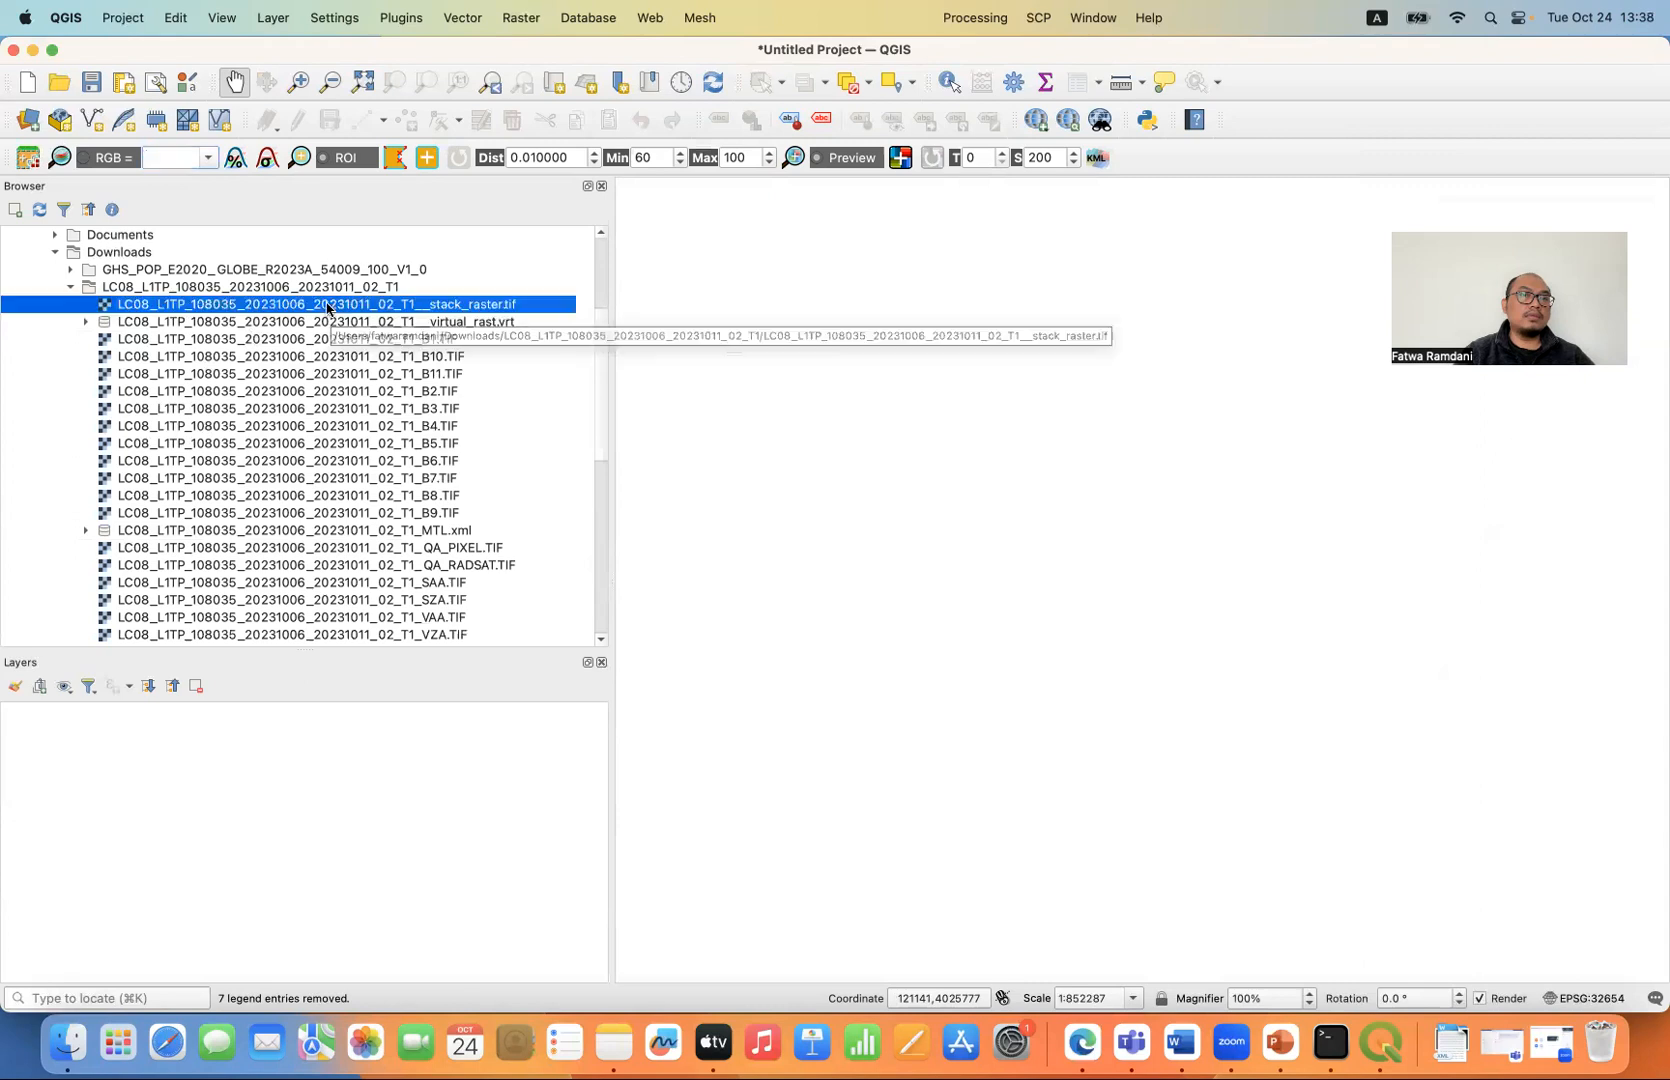
# - Create a virtual colour composite of the band set with RGB set to 321
pyautogui.click(212, 157)
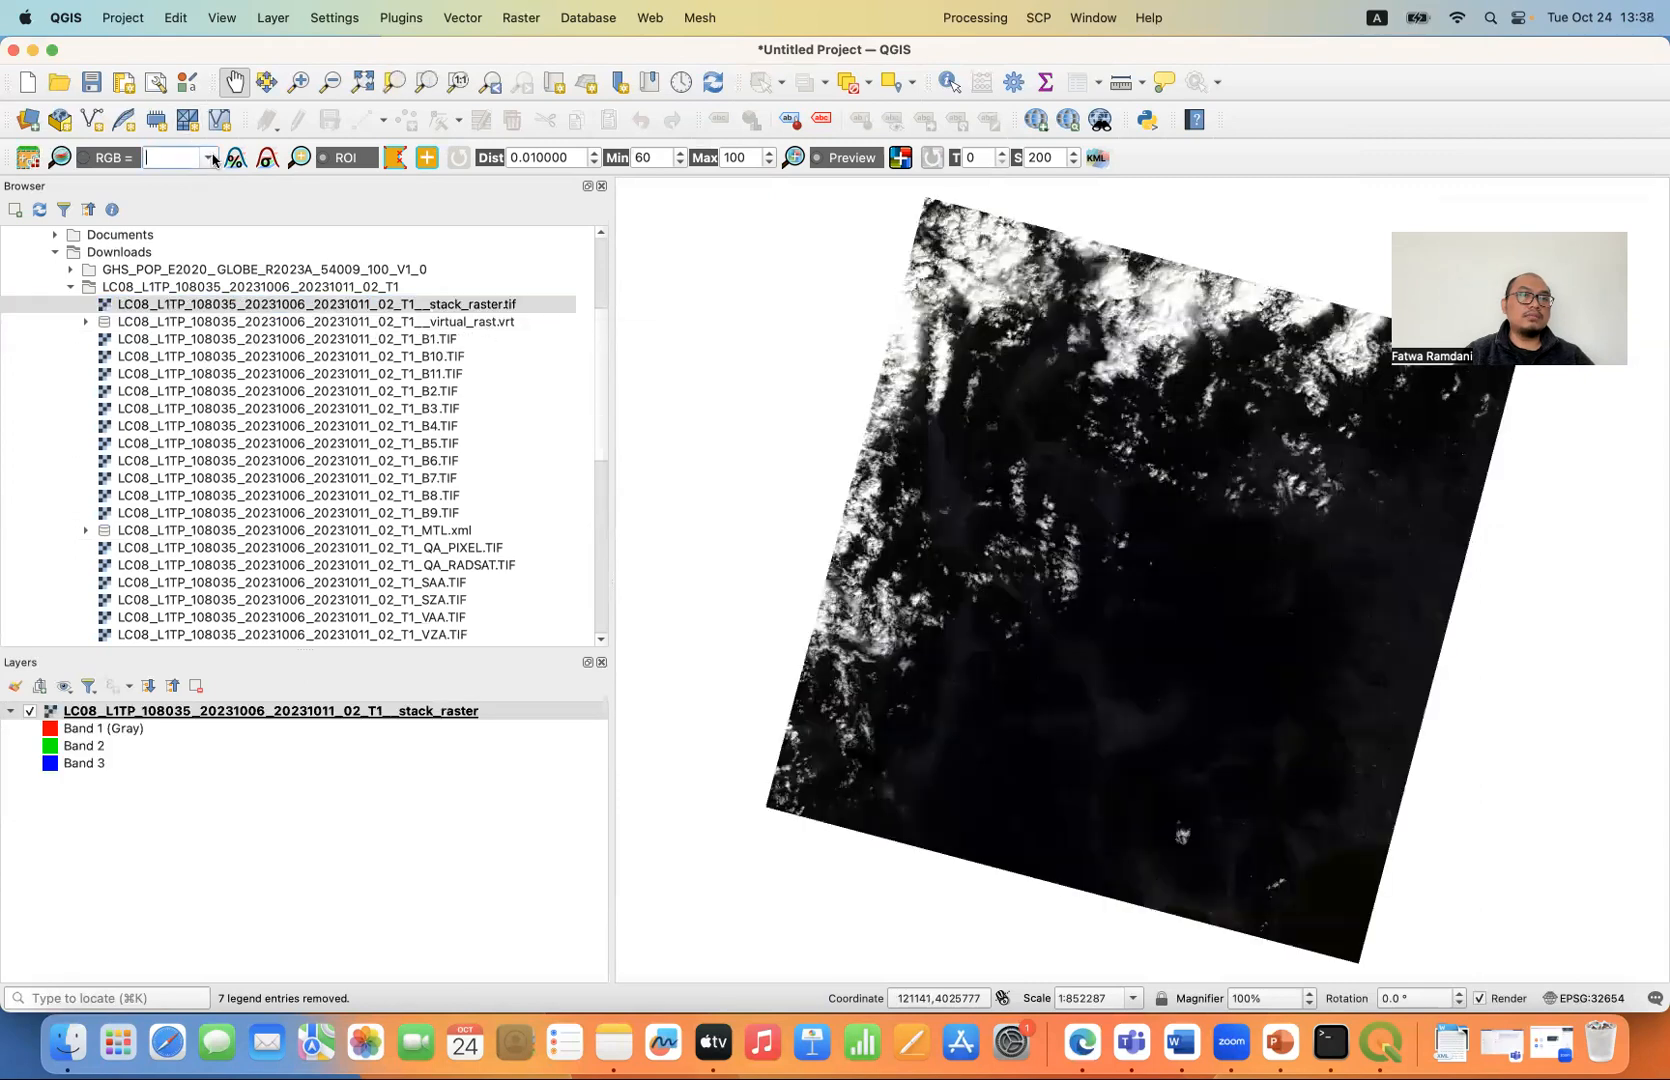
pyautogui.click(95, 161)
pyautogui.click(205, 163)
pyautogui.write('321')
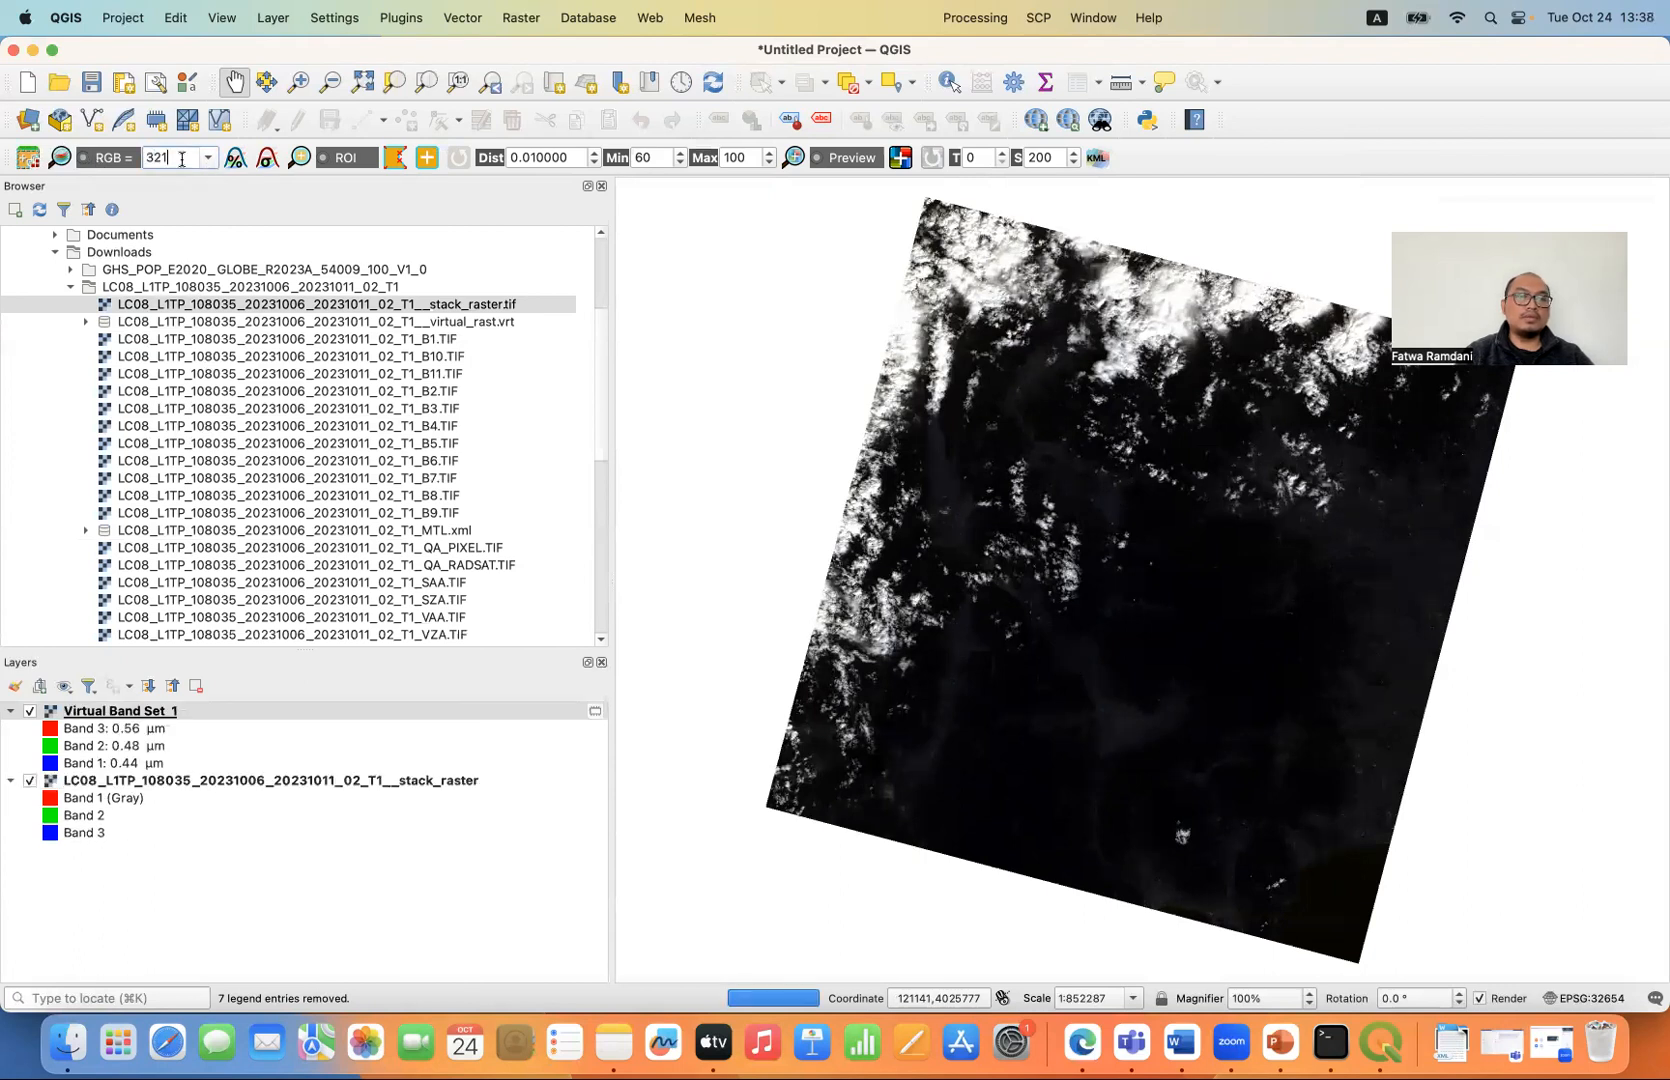
# - Stretch the contrast of the Virtual Band Set 1 layer with the cumulative cut and standard deviation stretches
pyautogui.click(178, 711)
pyautogui.click(236, 158)
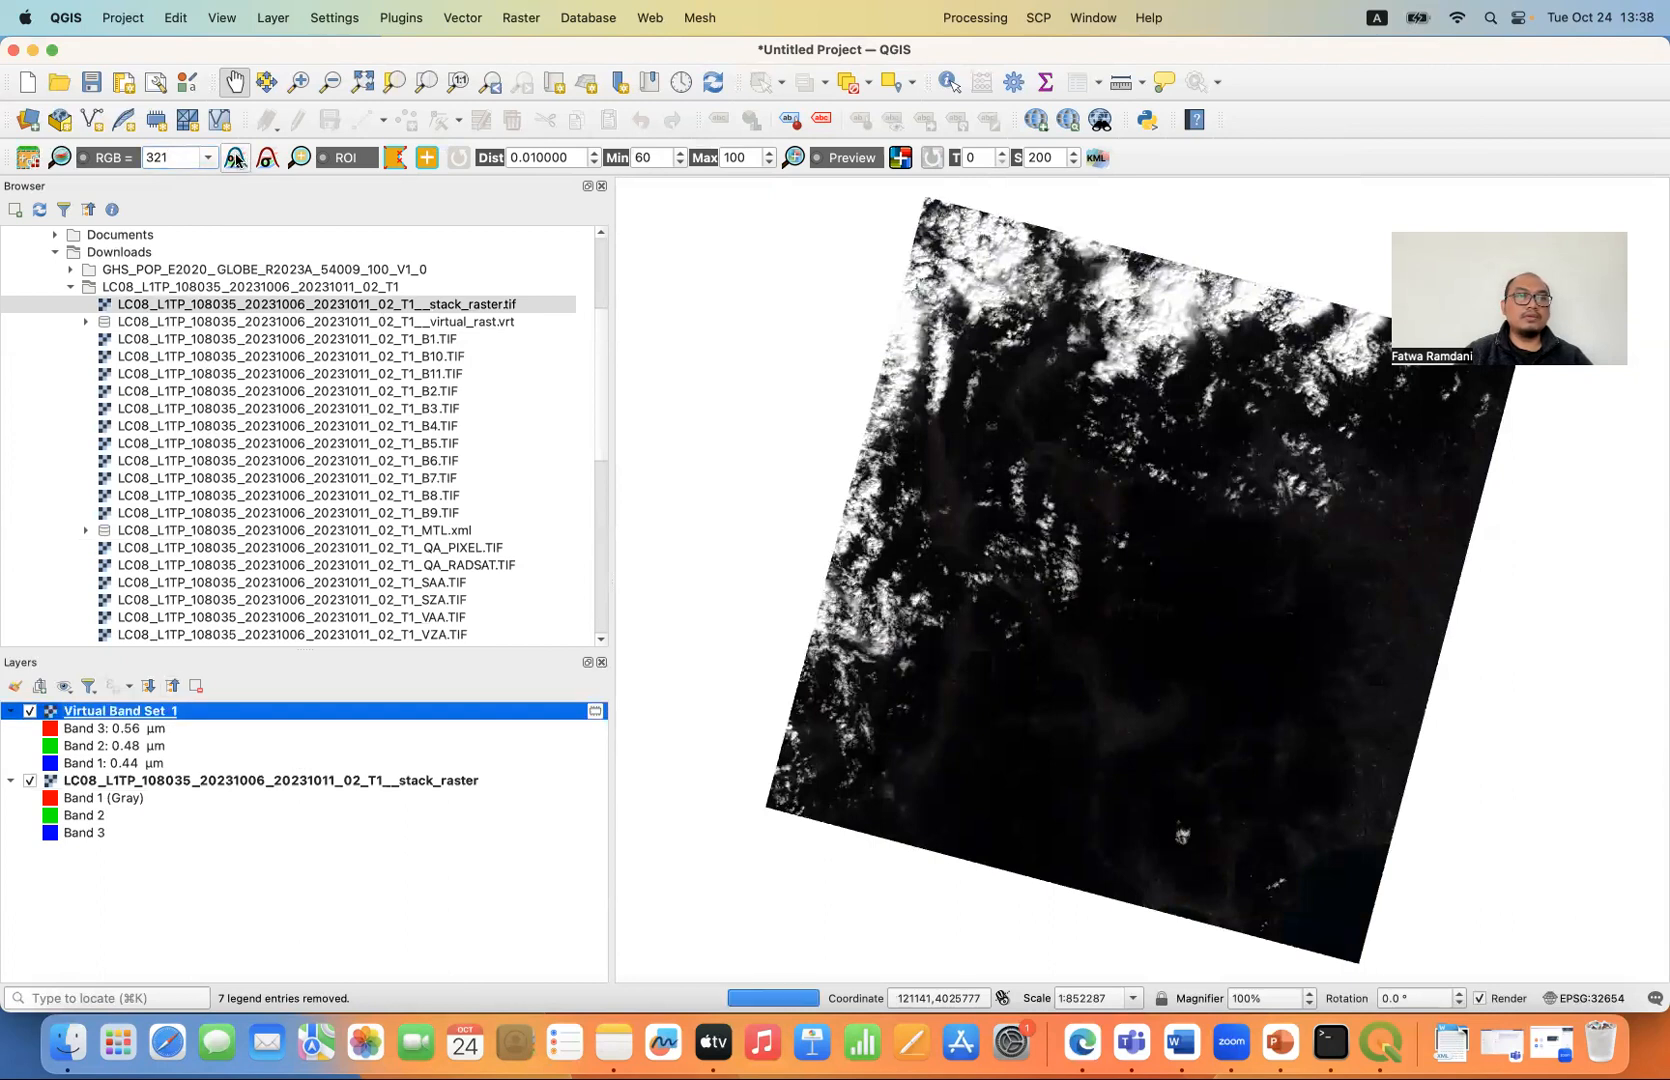
pyautogui.click(268, 158)
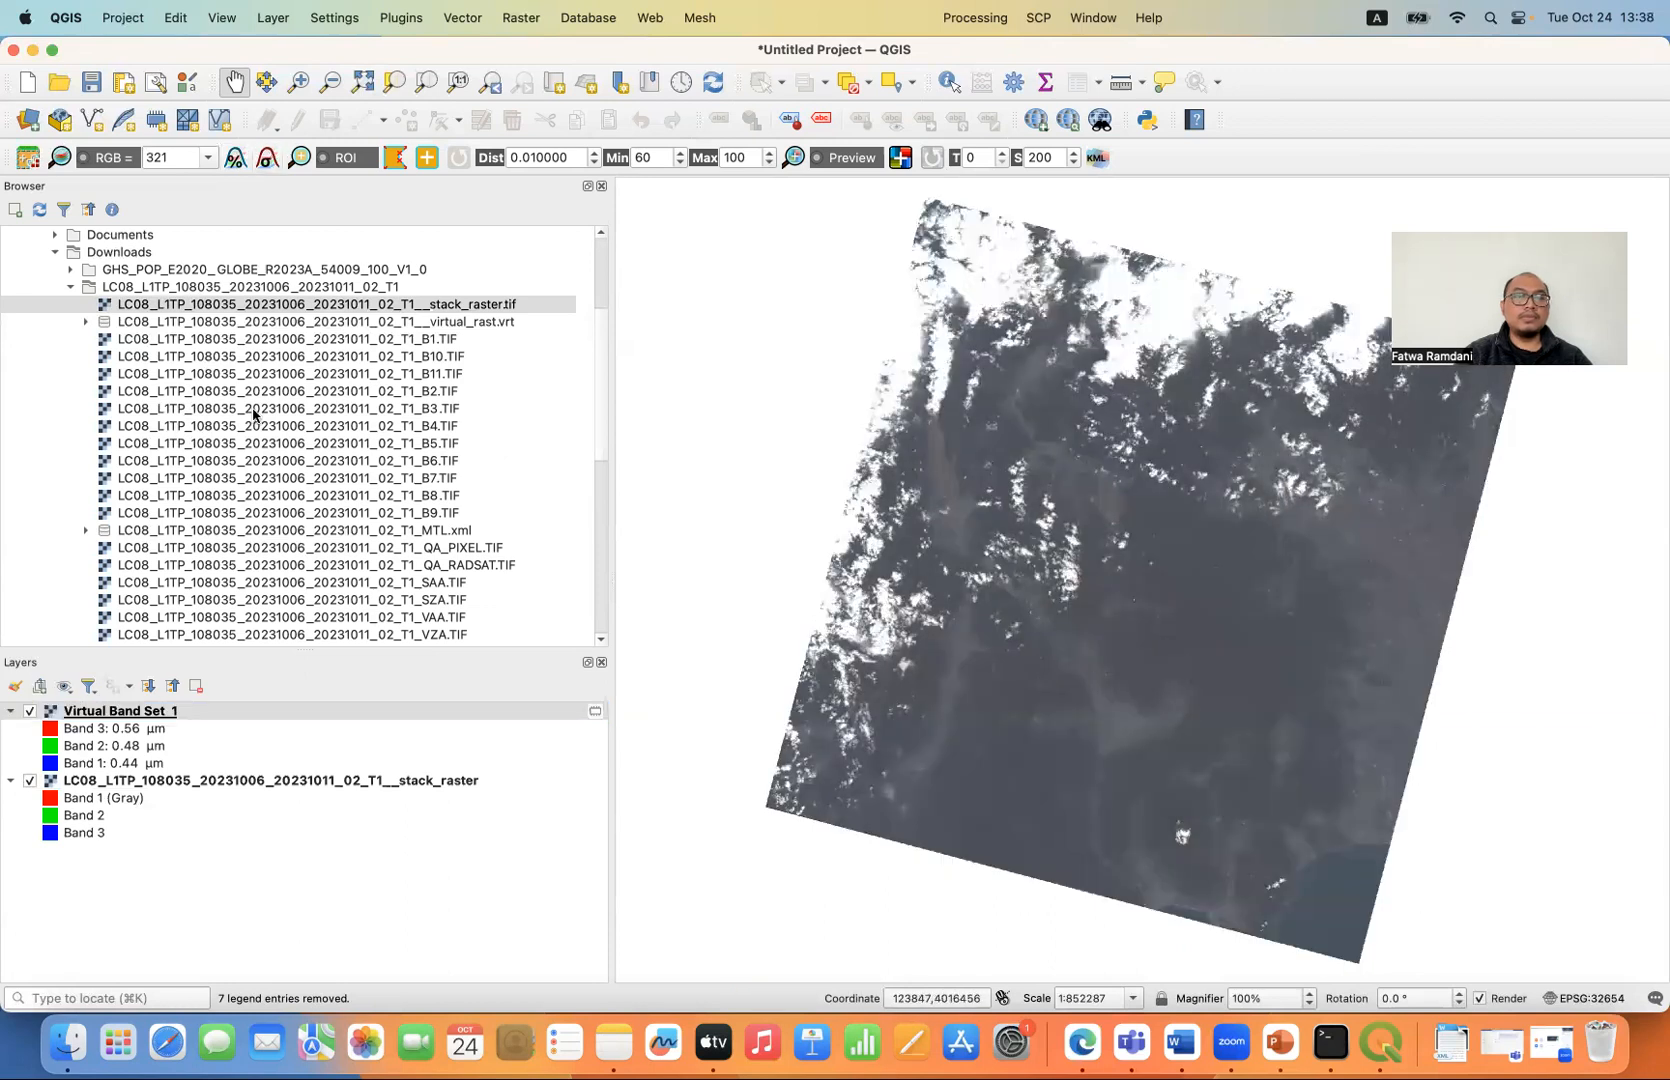
# - Change the virtual band set's RGB composite to 432
pyautogui.click(208, 160)
pyautogui.click(191, 160)
pyautogui.doubleClick(178, 154)
pyautogui.write('4')
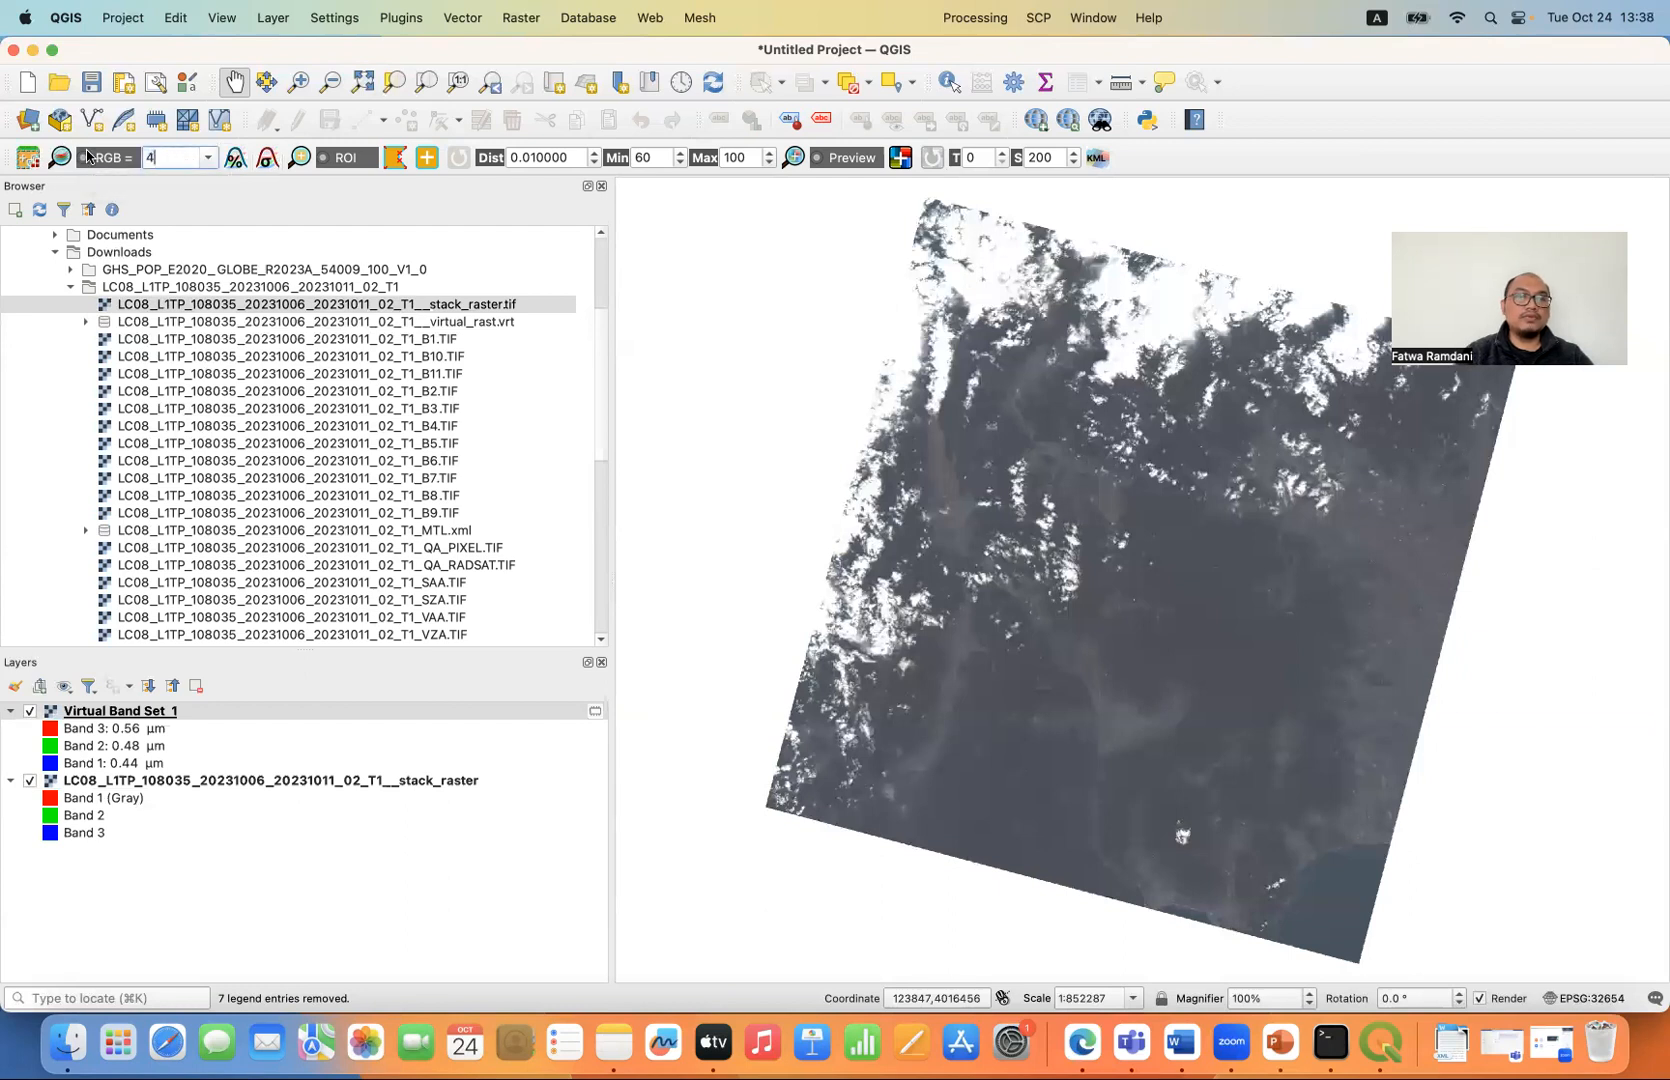
pyautogui.press('Return')
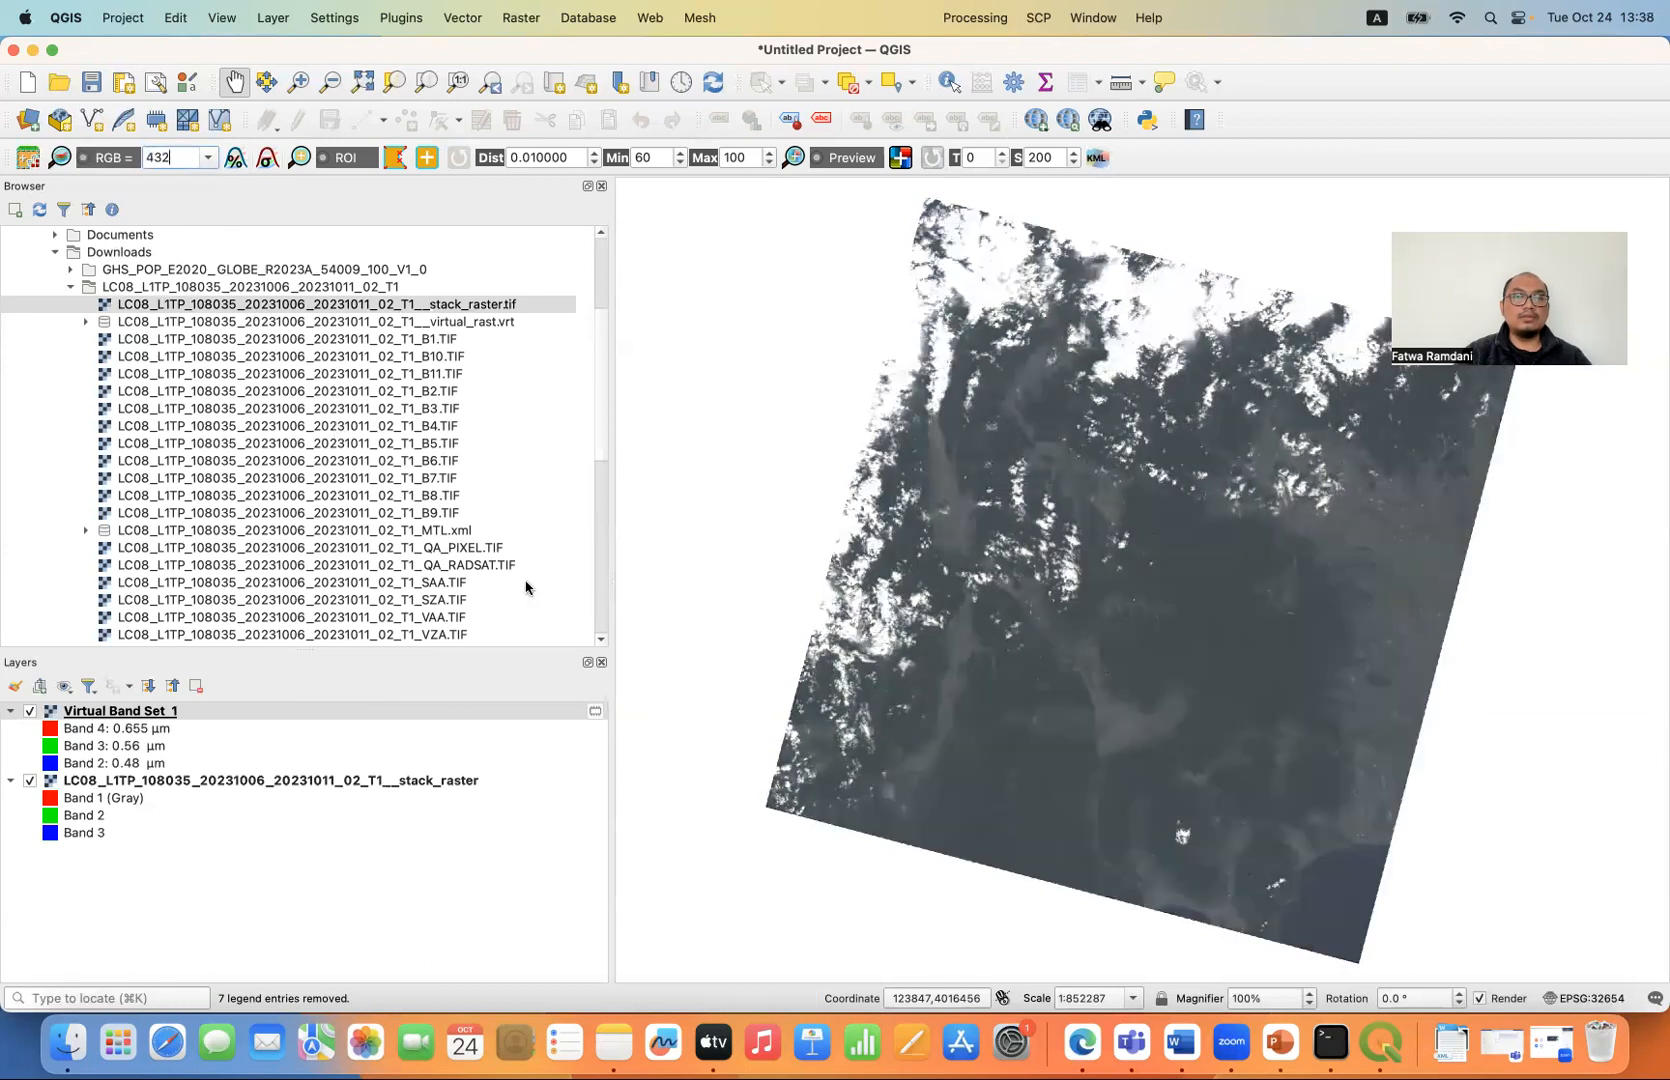
# - Change the virtual band set's RGB composite to 542
pyautogui.doubleClick(176, 154)
pyautogui.write('5')
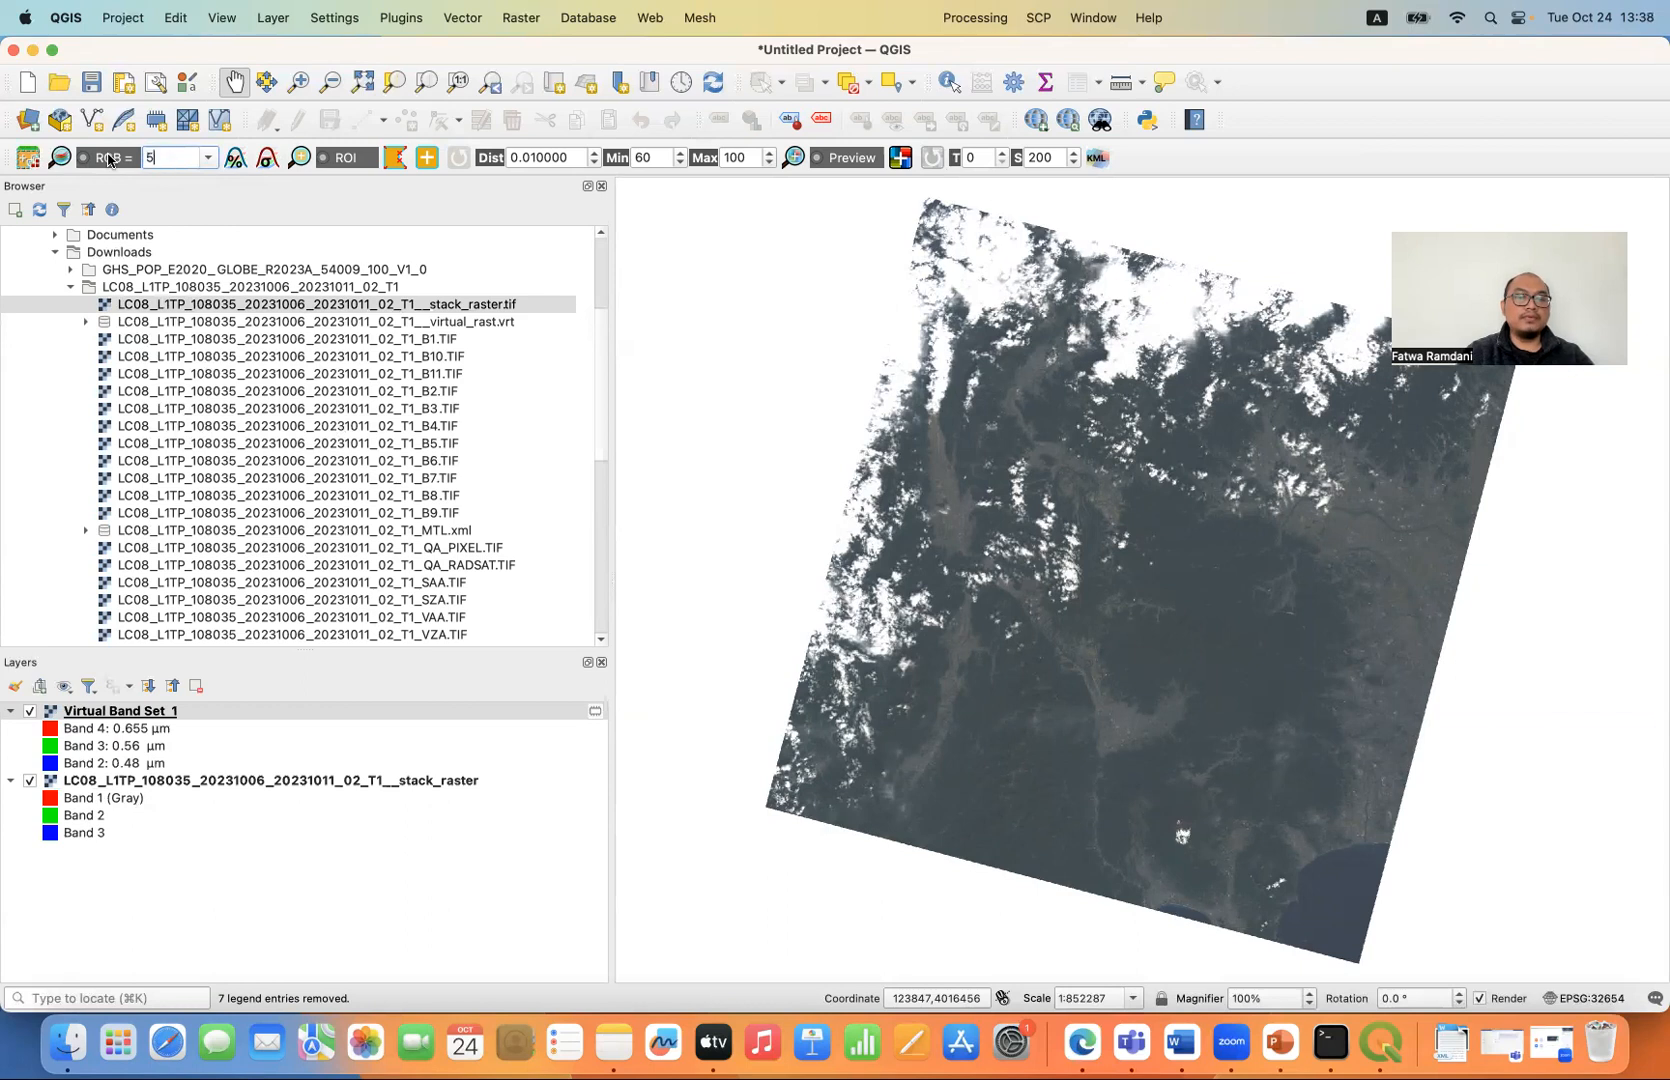
pyautogui.write('42')
pyautogui.press('Return')
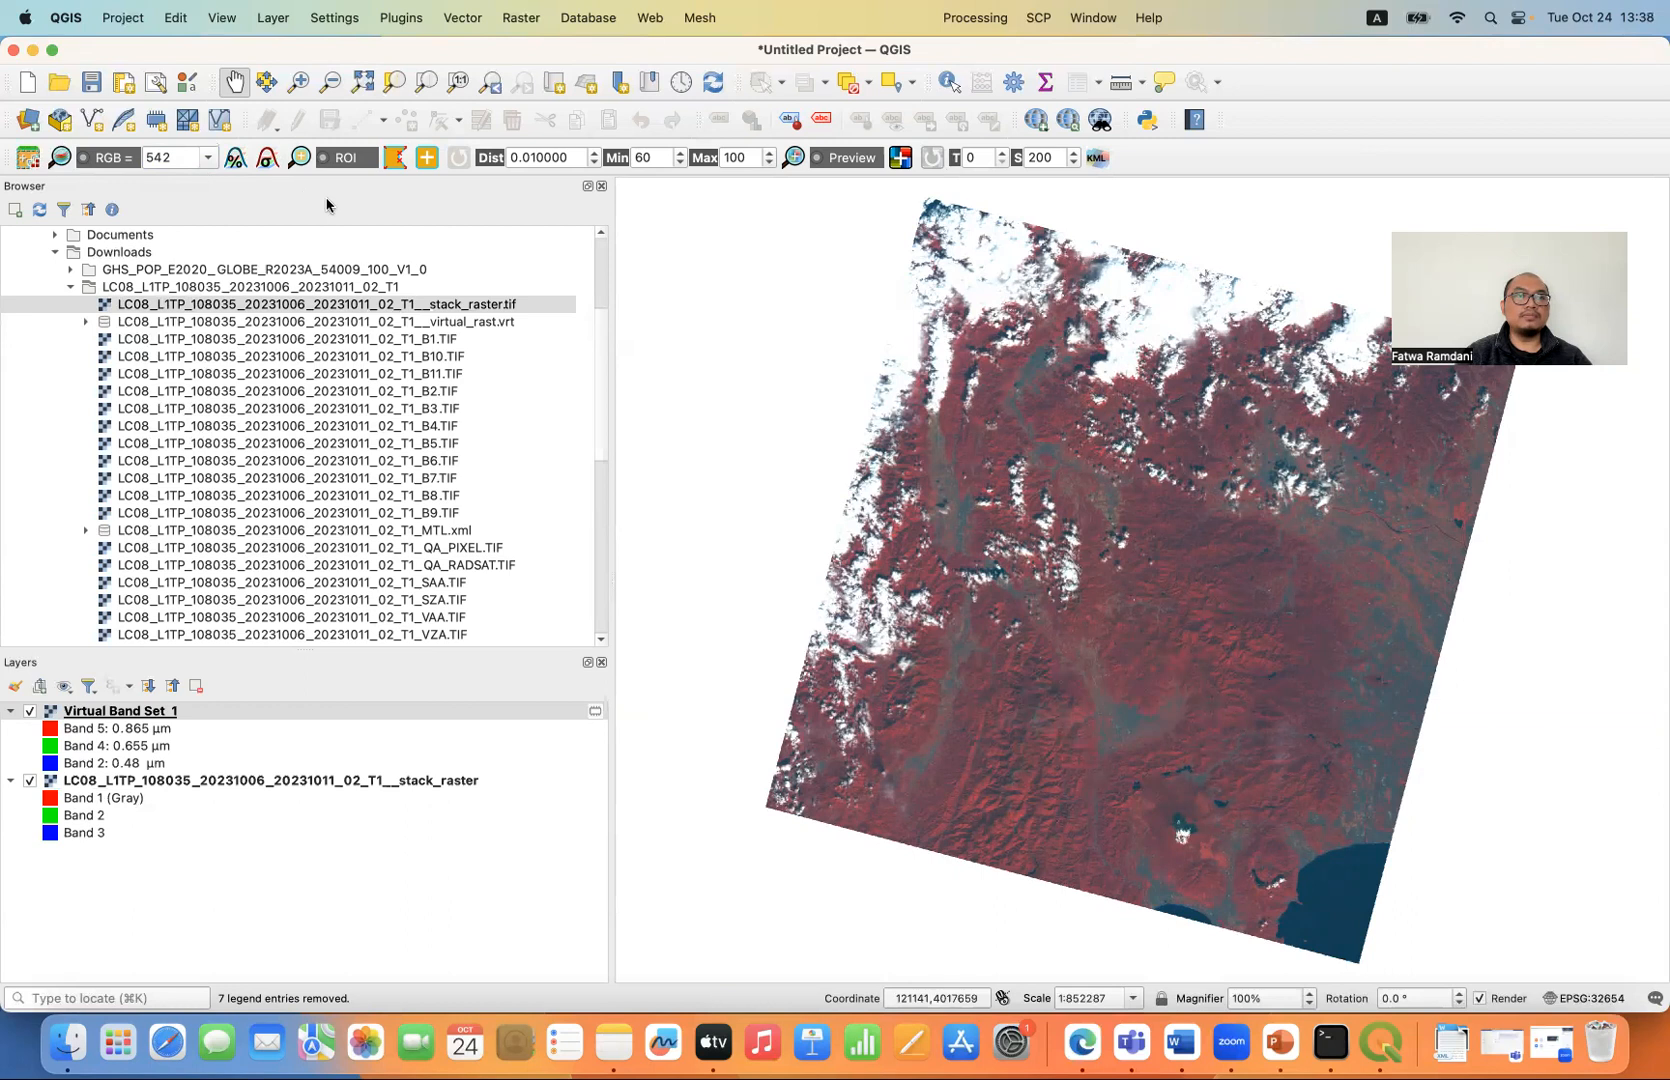
# - Set the virtual band set's RGB composite back to 432 and apply the cumulative cut and standard deviation contrast stretches, ending on the cumulative cut
pyautogui.click(306, 91)
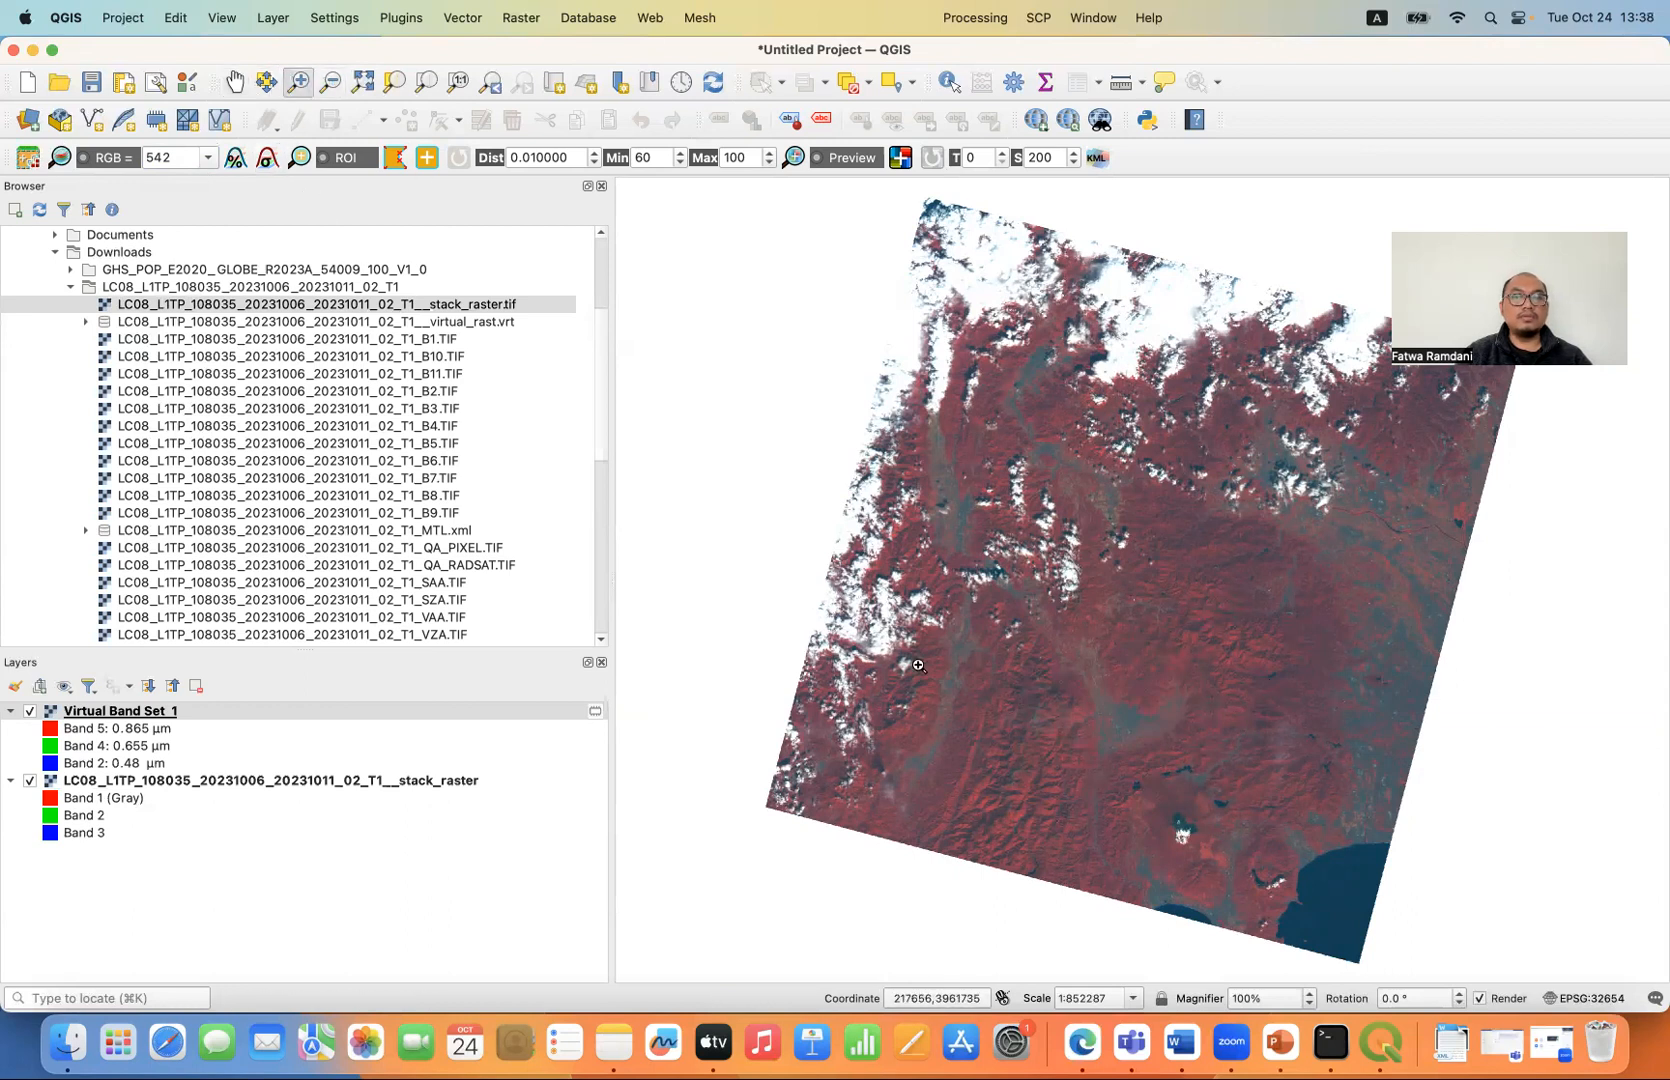
pyautogui.moveTo(1114, 769); pyautogui.dragTo(1258, 893)
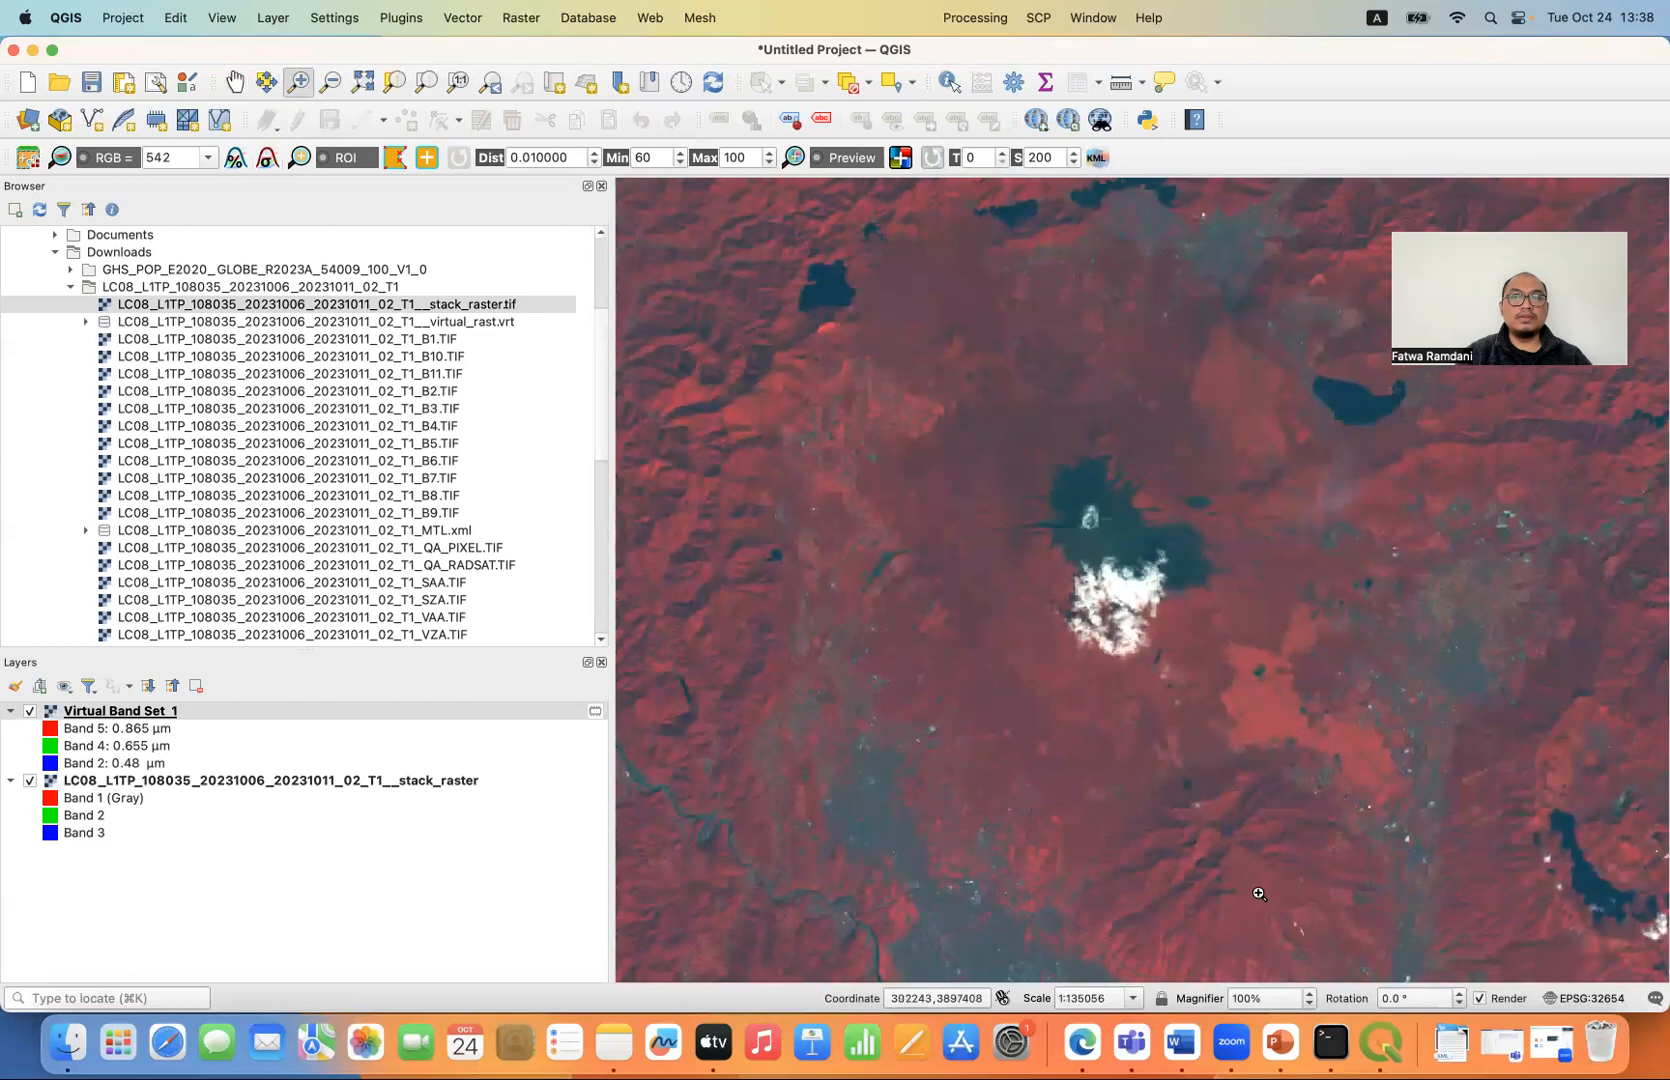
pyautogui.click(205, 160)
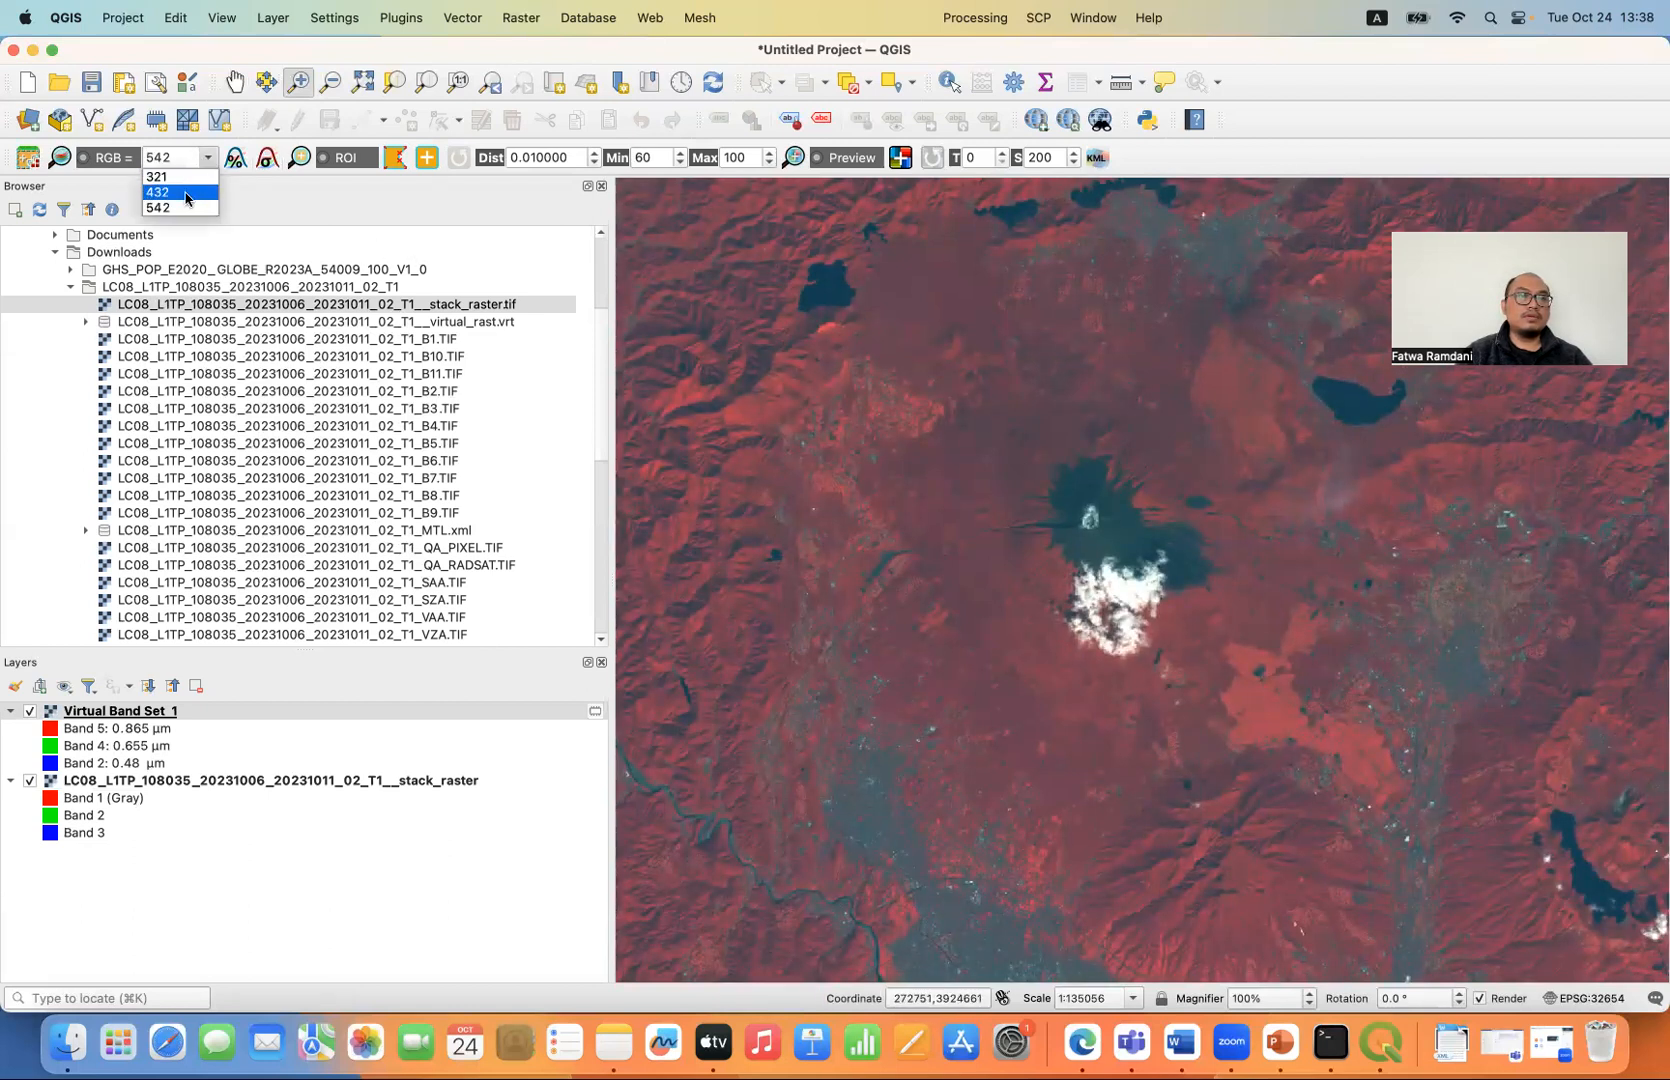
pyautogui.click(235, 163)
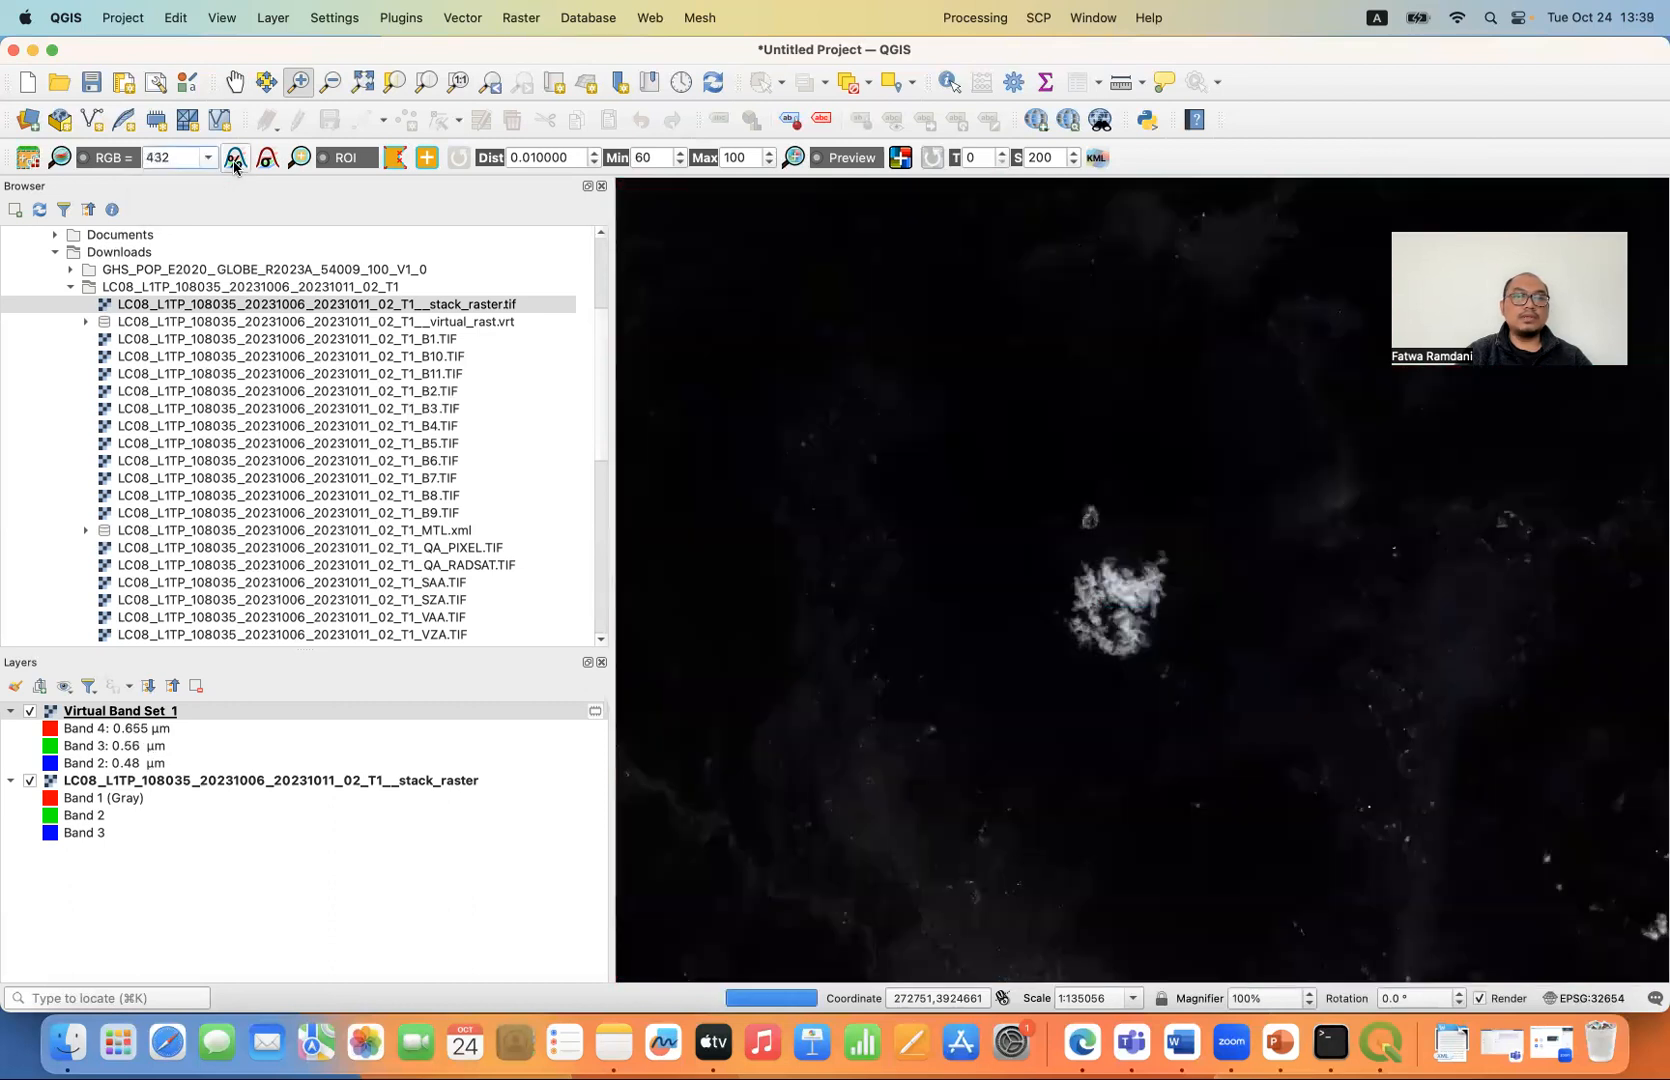
pyautogui.click(266, 162)
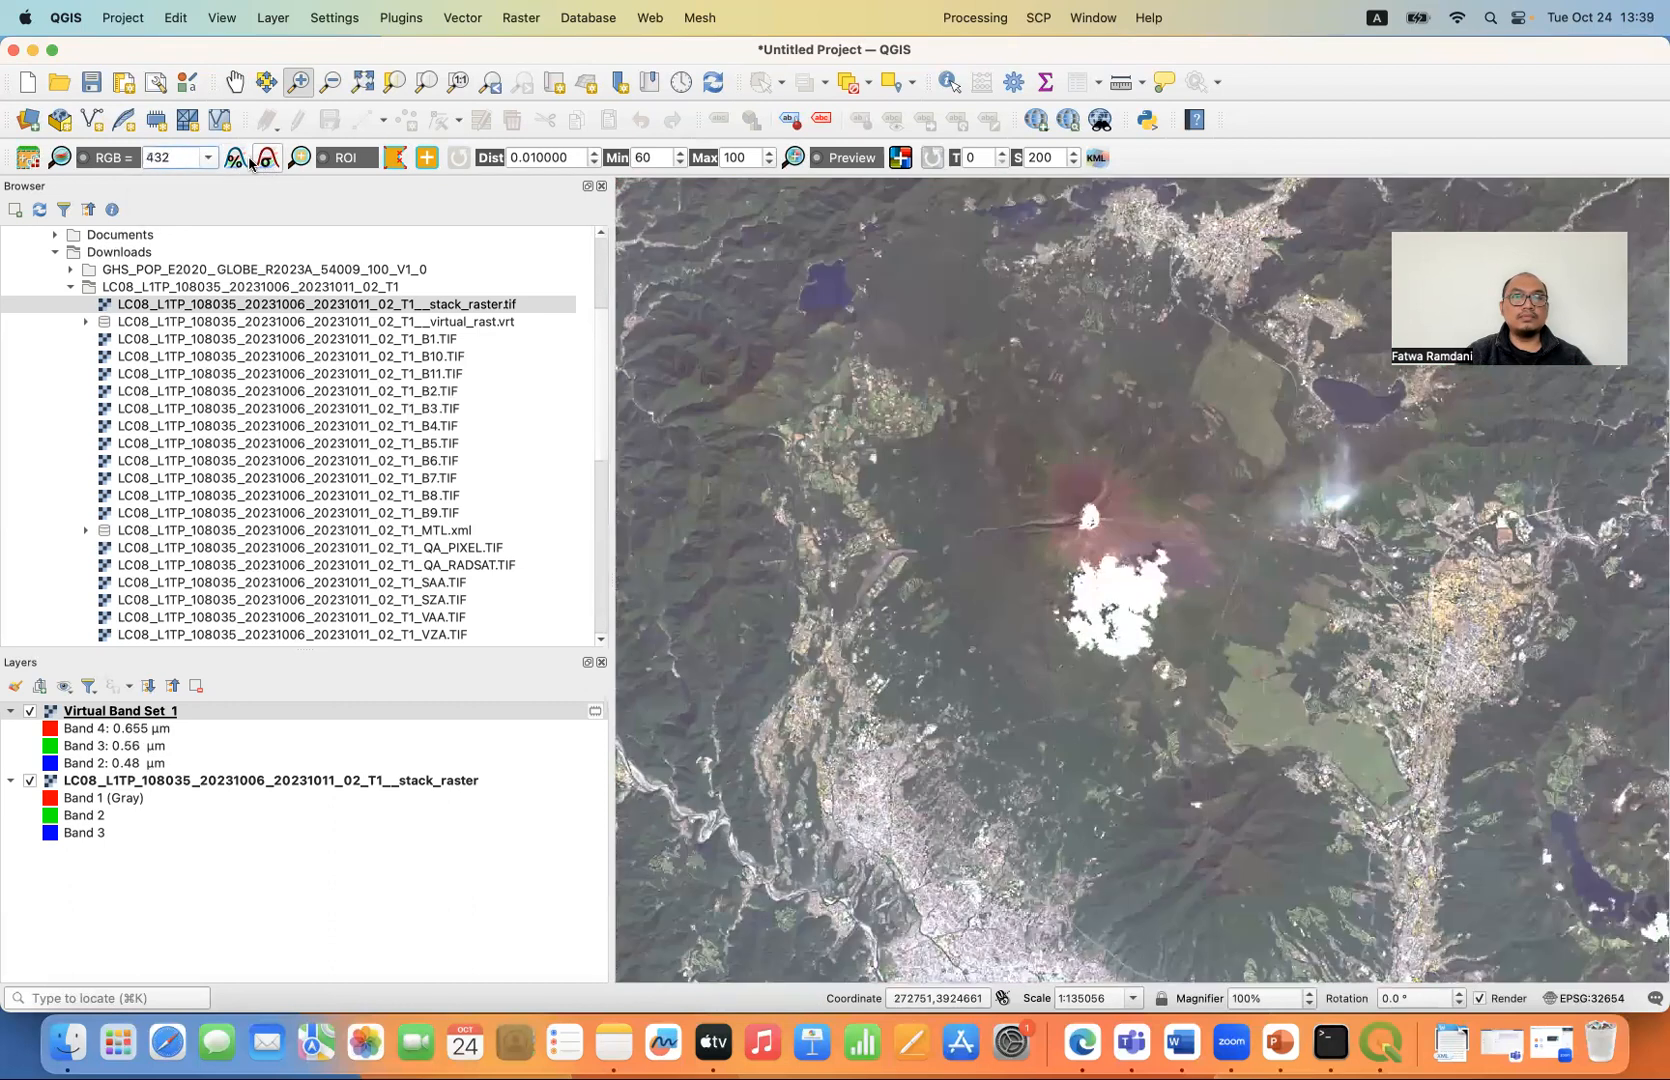
pyautogui.click(244, 161)
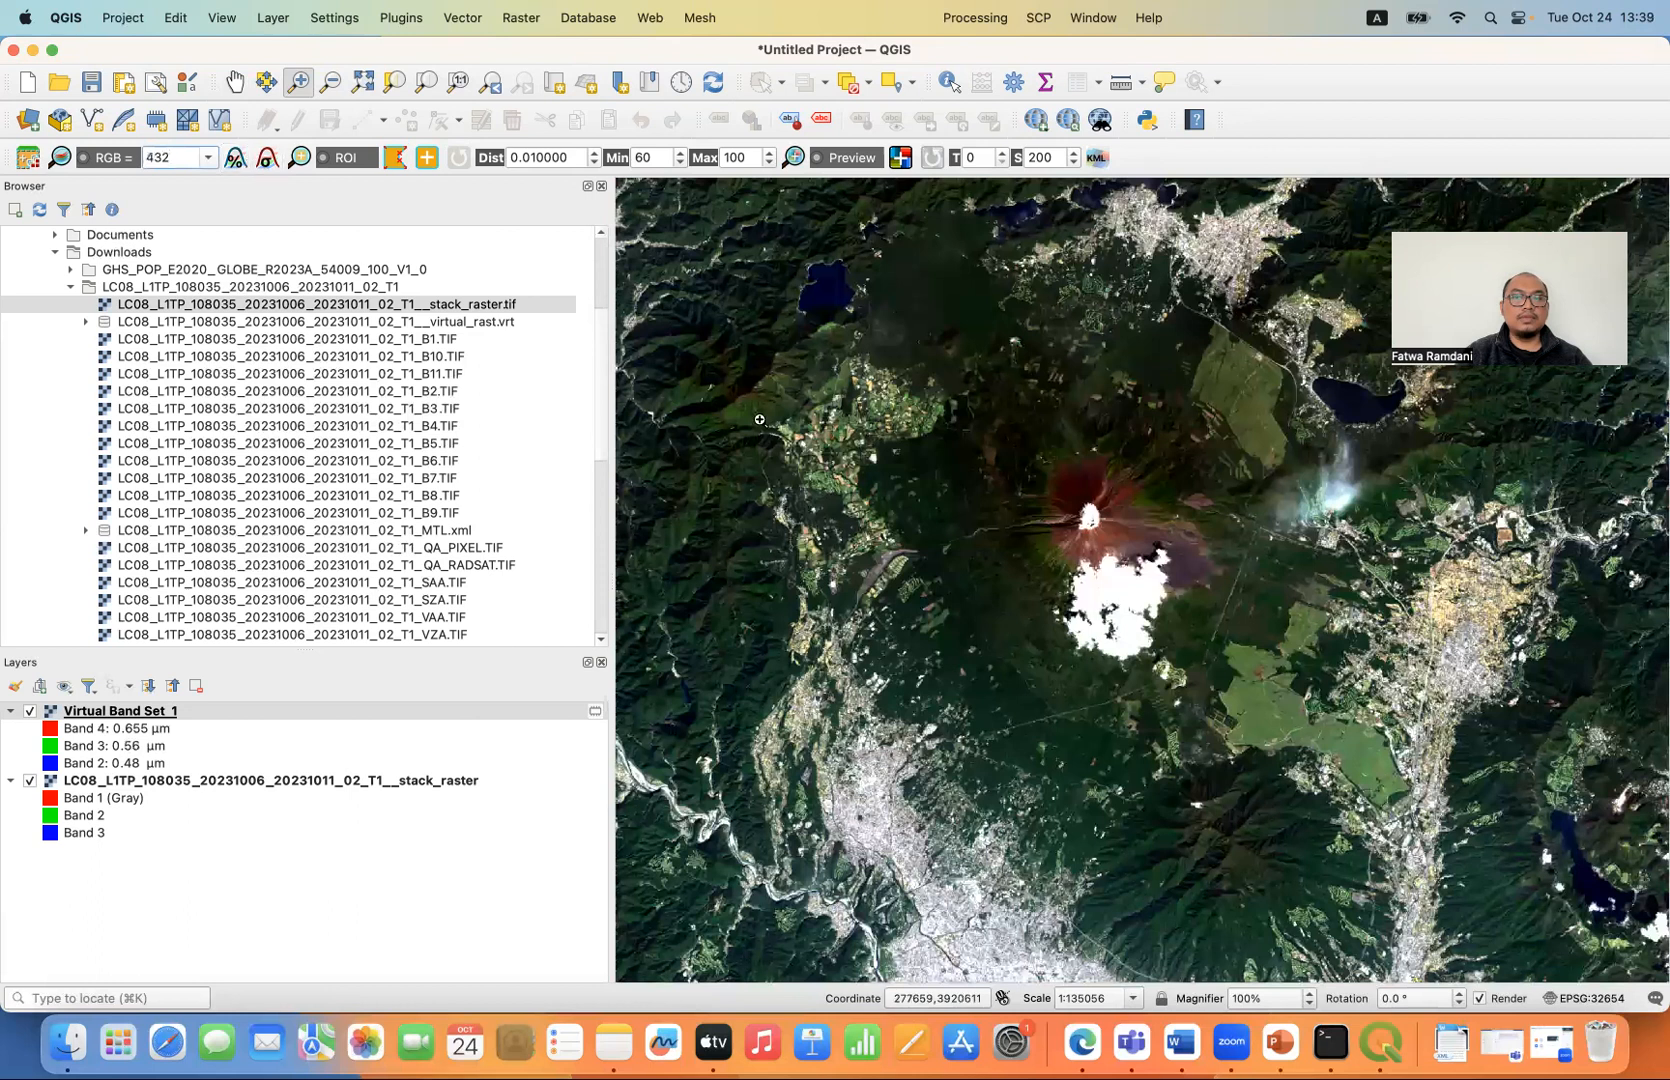
# - Remove the stack_raster layer from the project
pyautogui.click(190, 784)
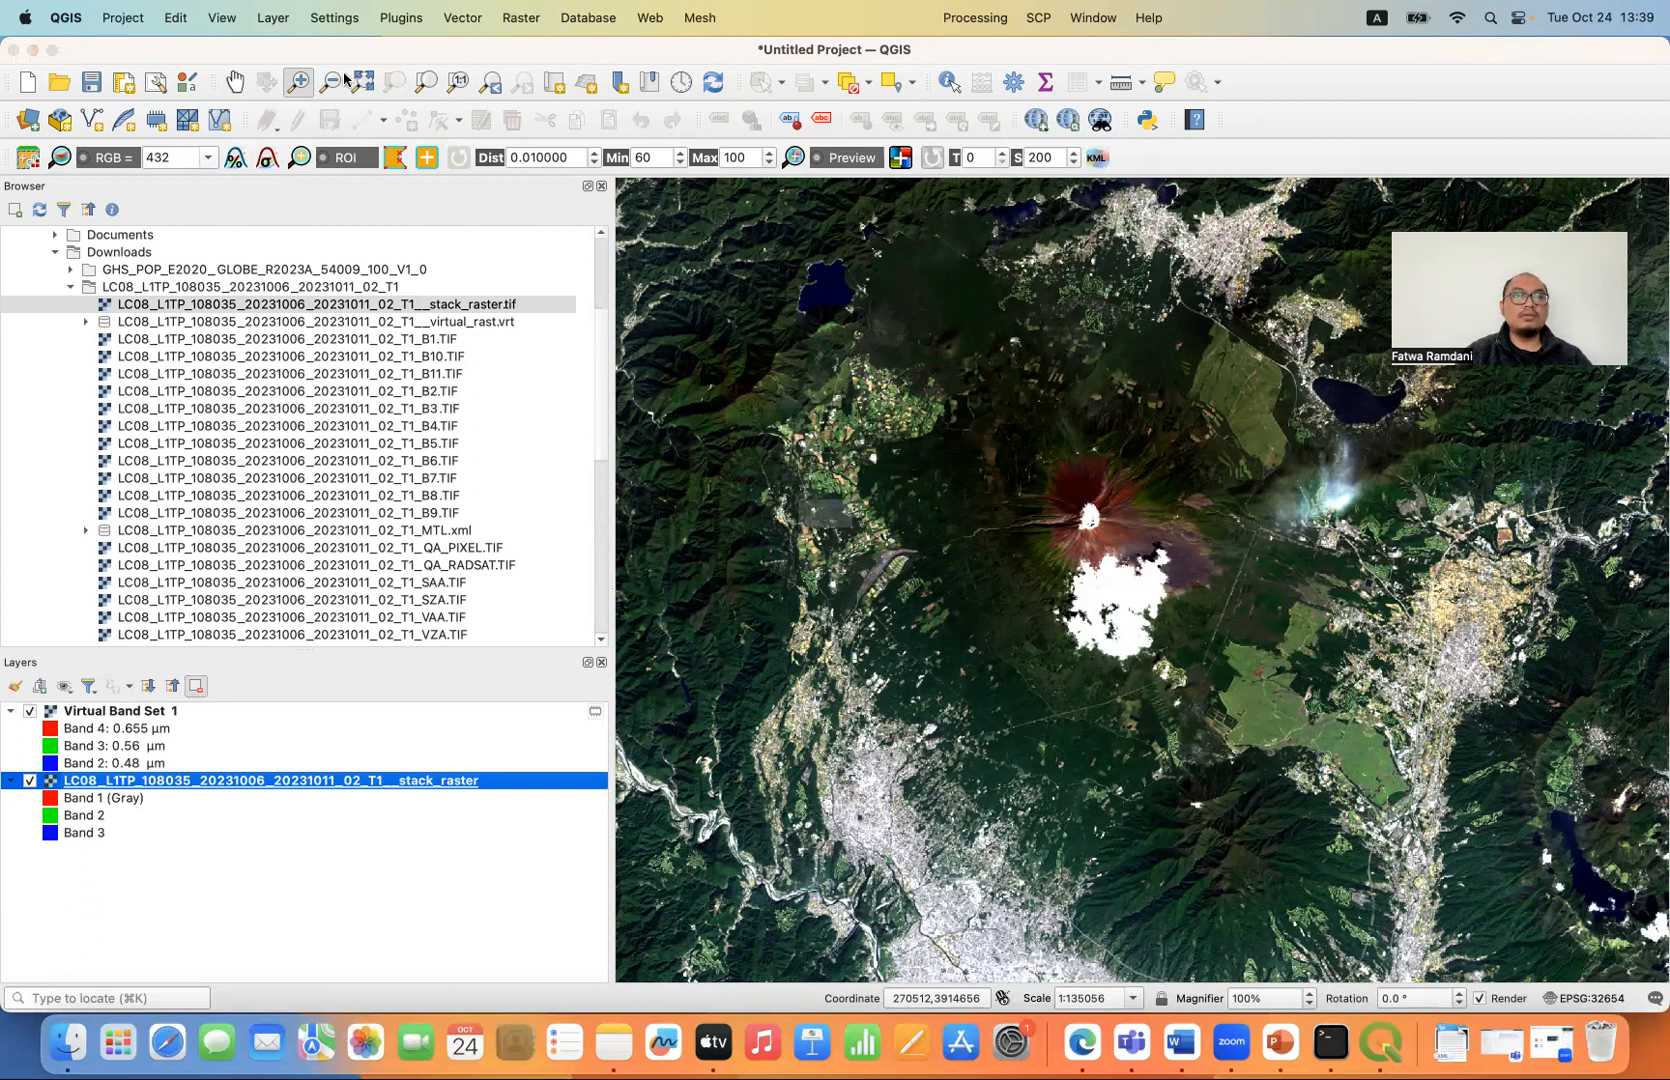
# - Examine the 432 composite around Mount Fuji and frame the volcano with its surrounding lakes and towns in the map view
pyautogui.click(234, 81)
pyautogui.moveTo(1054, 494); pyautogui.dragTo(1115, 573)
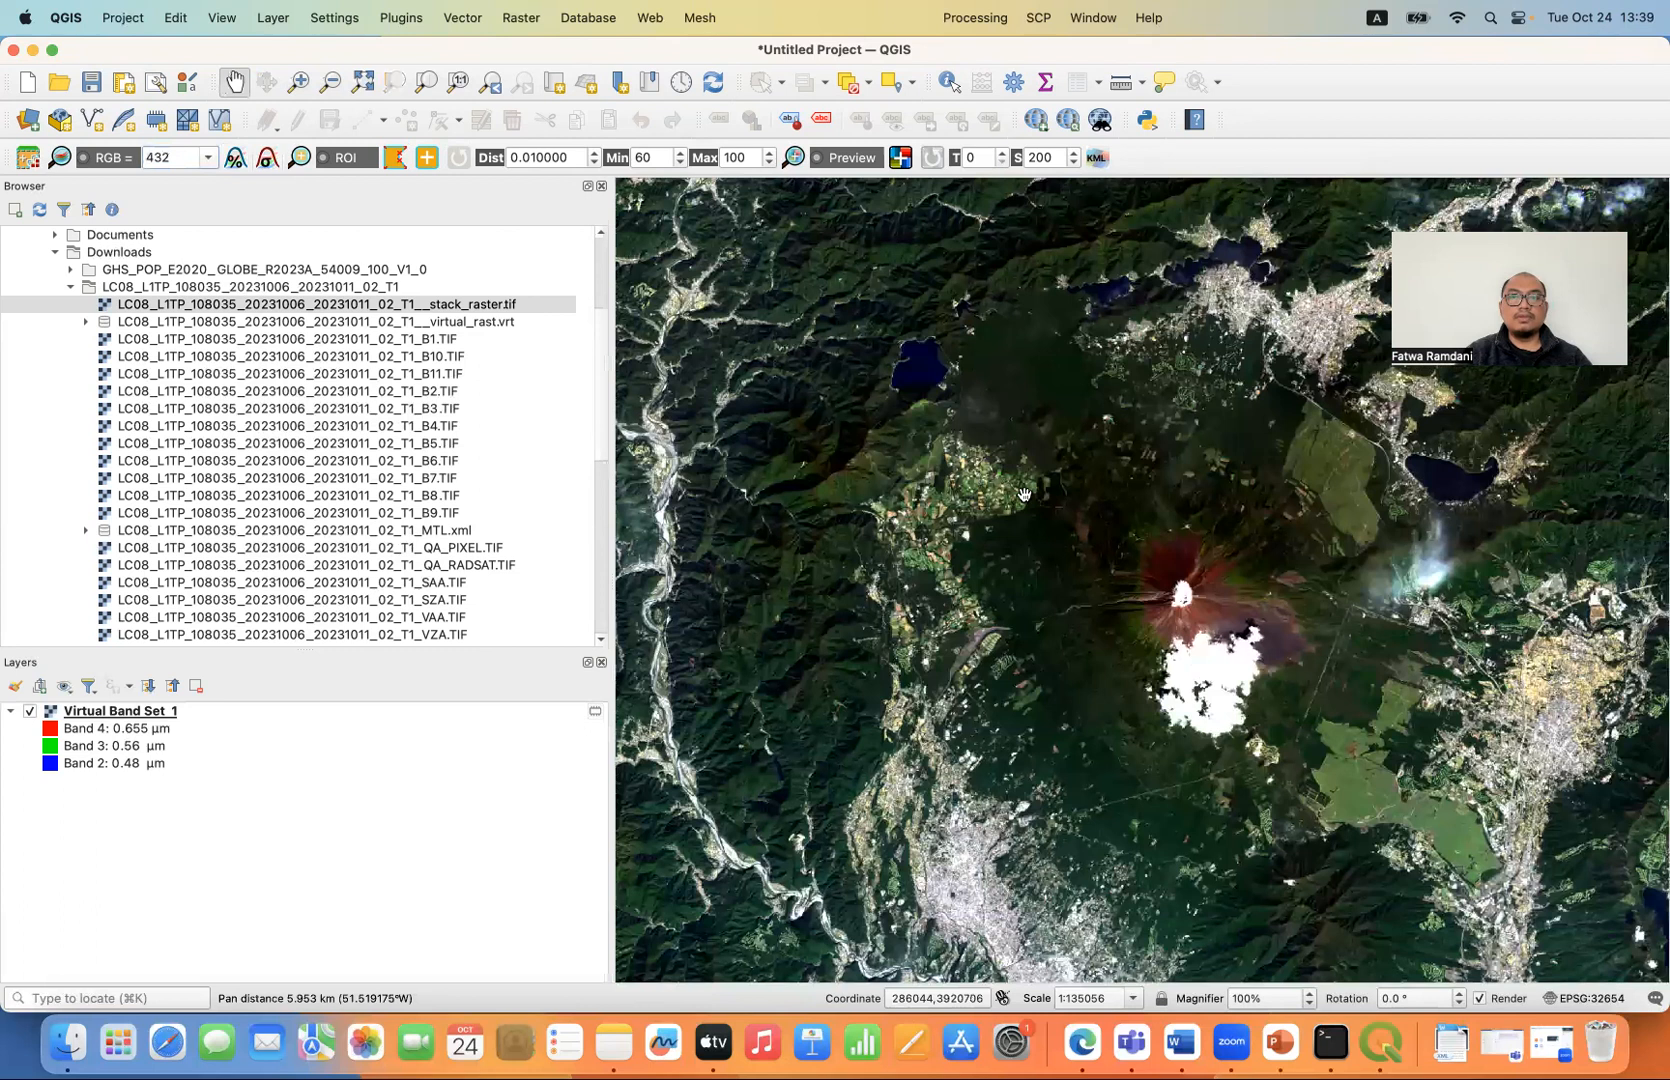
pyautogui.moveTo(1024, 494); pyautogui.dragTo(998, 484)
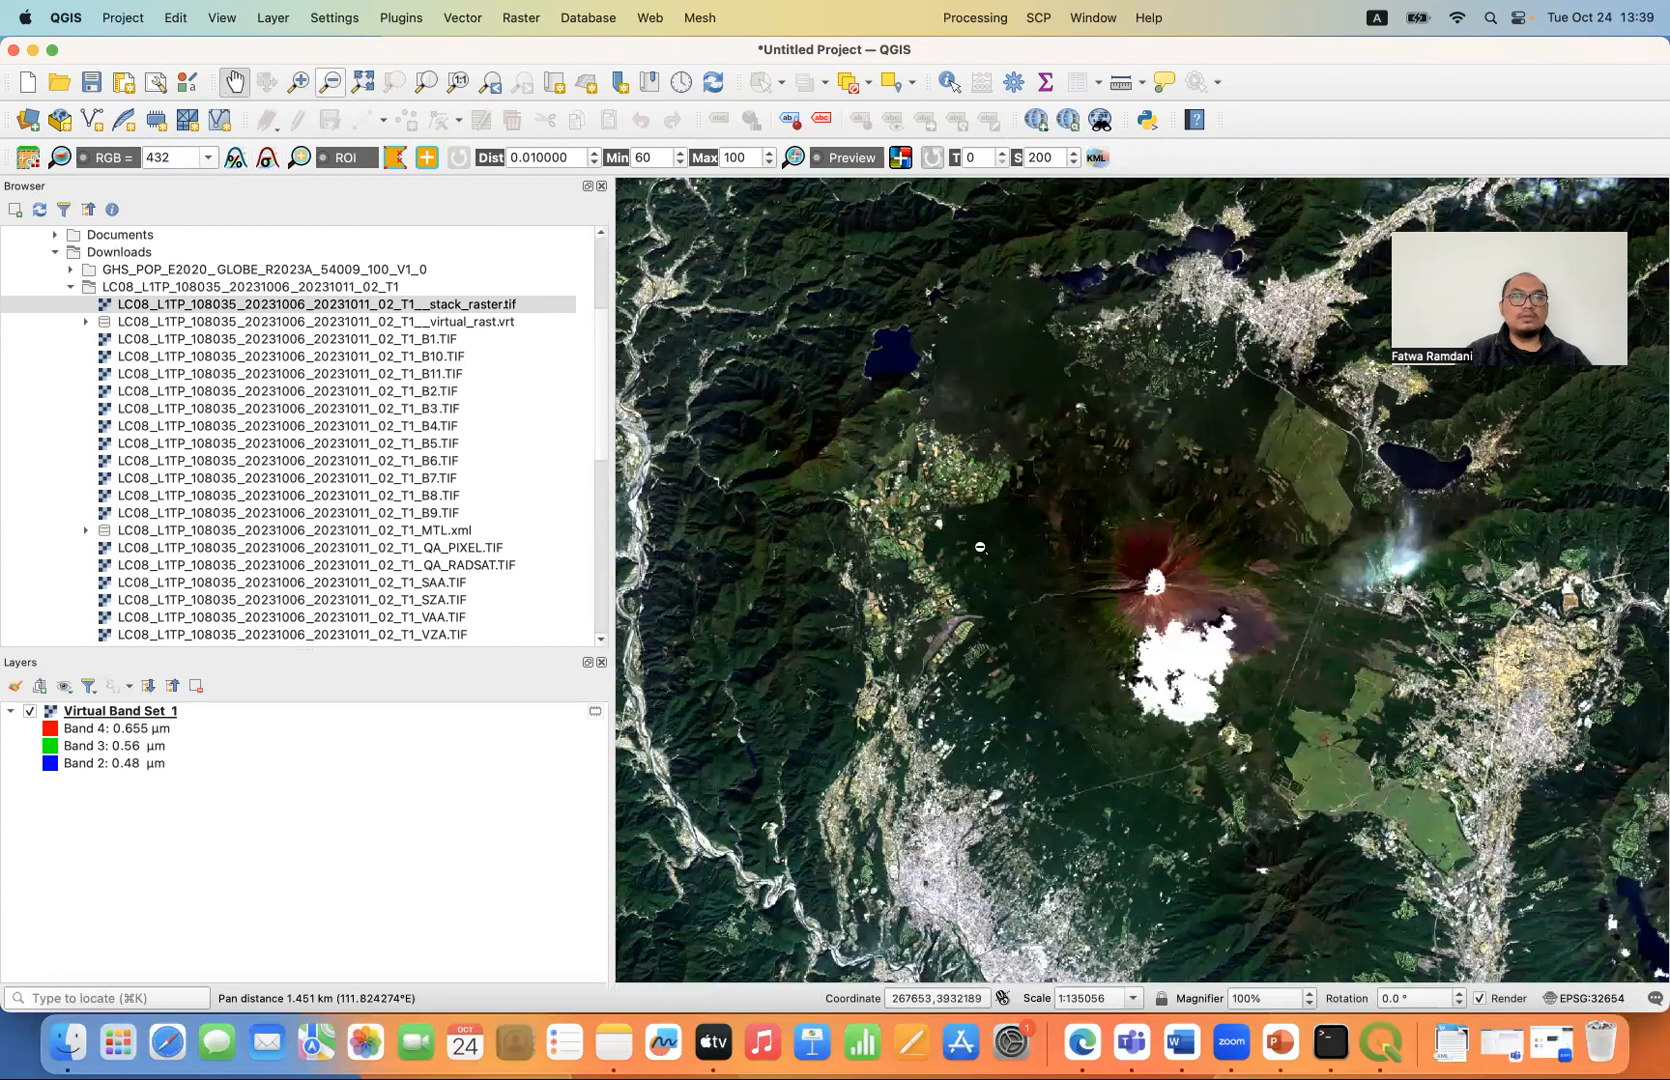
pyautogui.click(1148, 641)
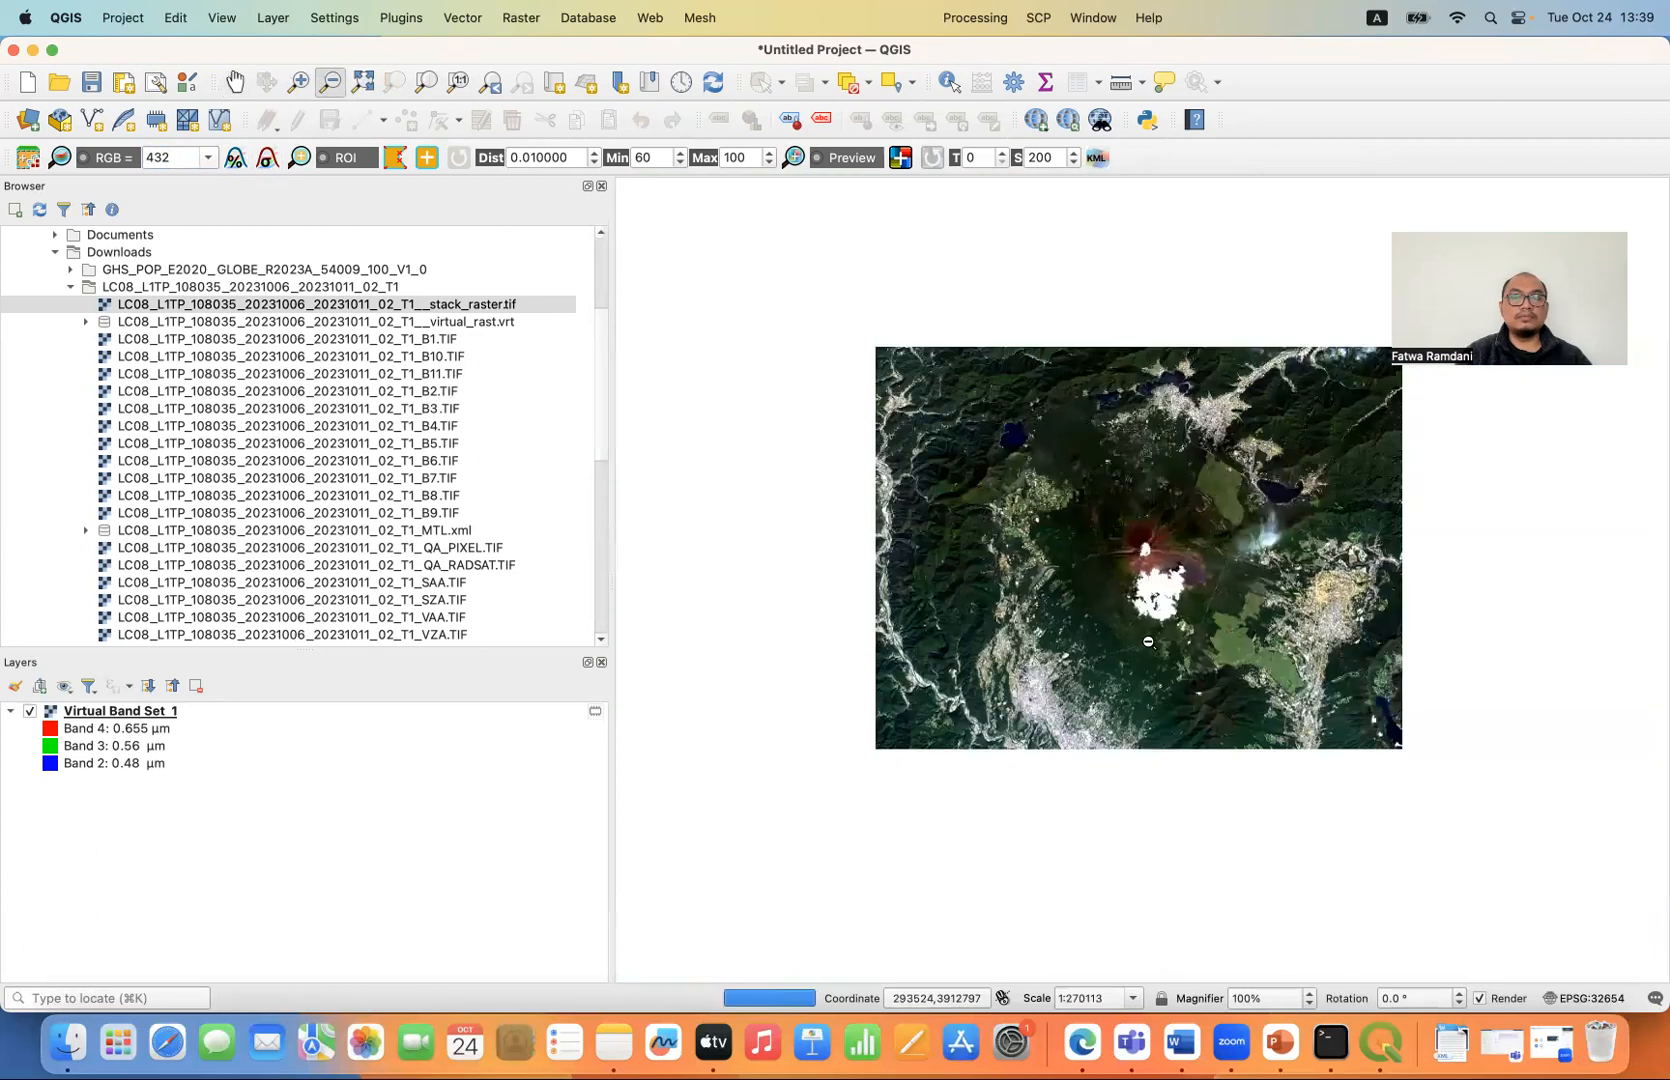
pyautogui.click(234, 82)
pyautogui.moveTo(1018, 541); pyautogui.dragTo(943, 693)
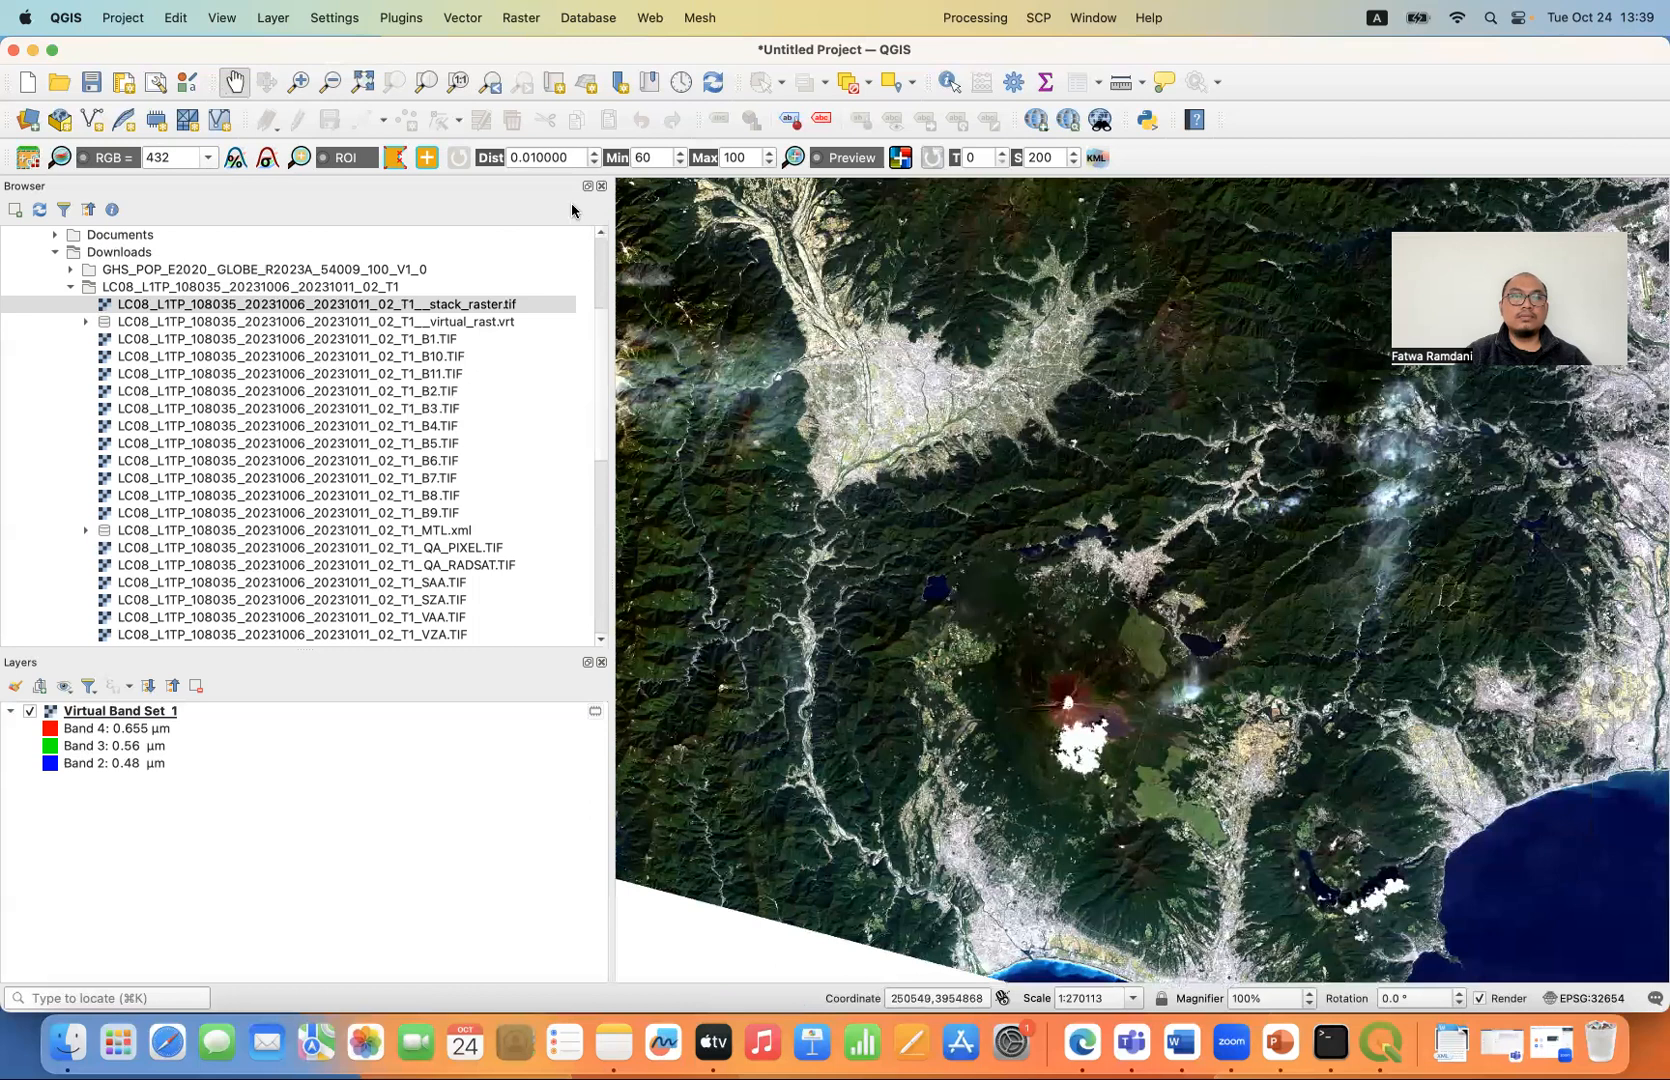
pyautogui.click(297, 82)
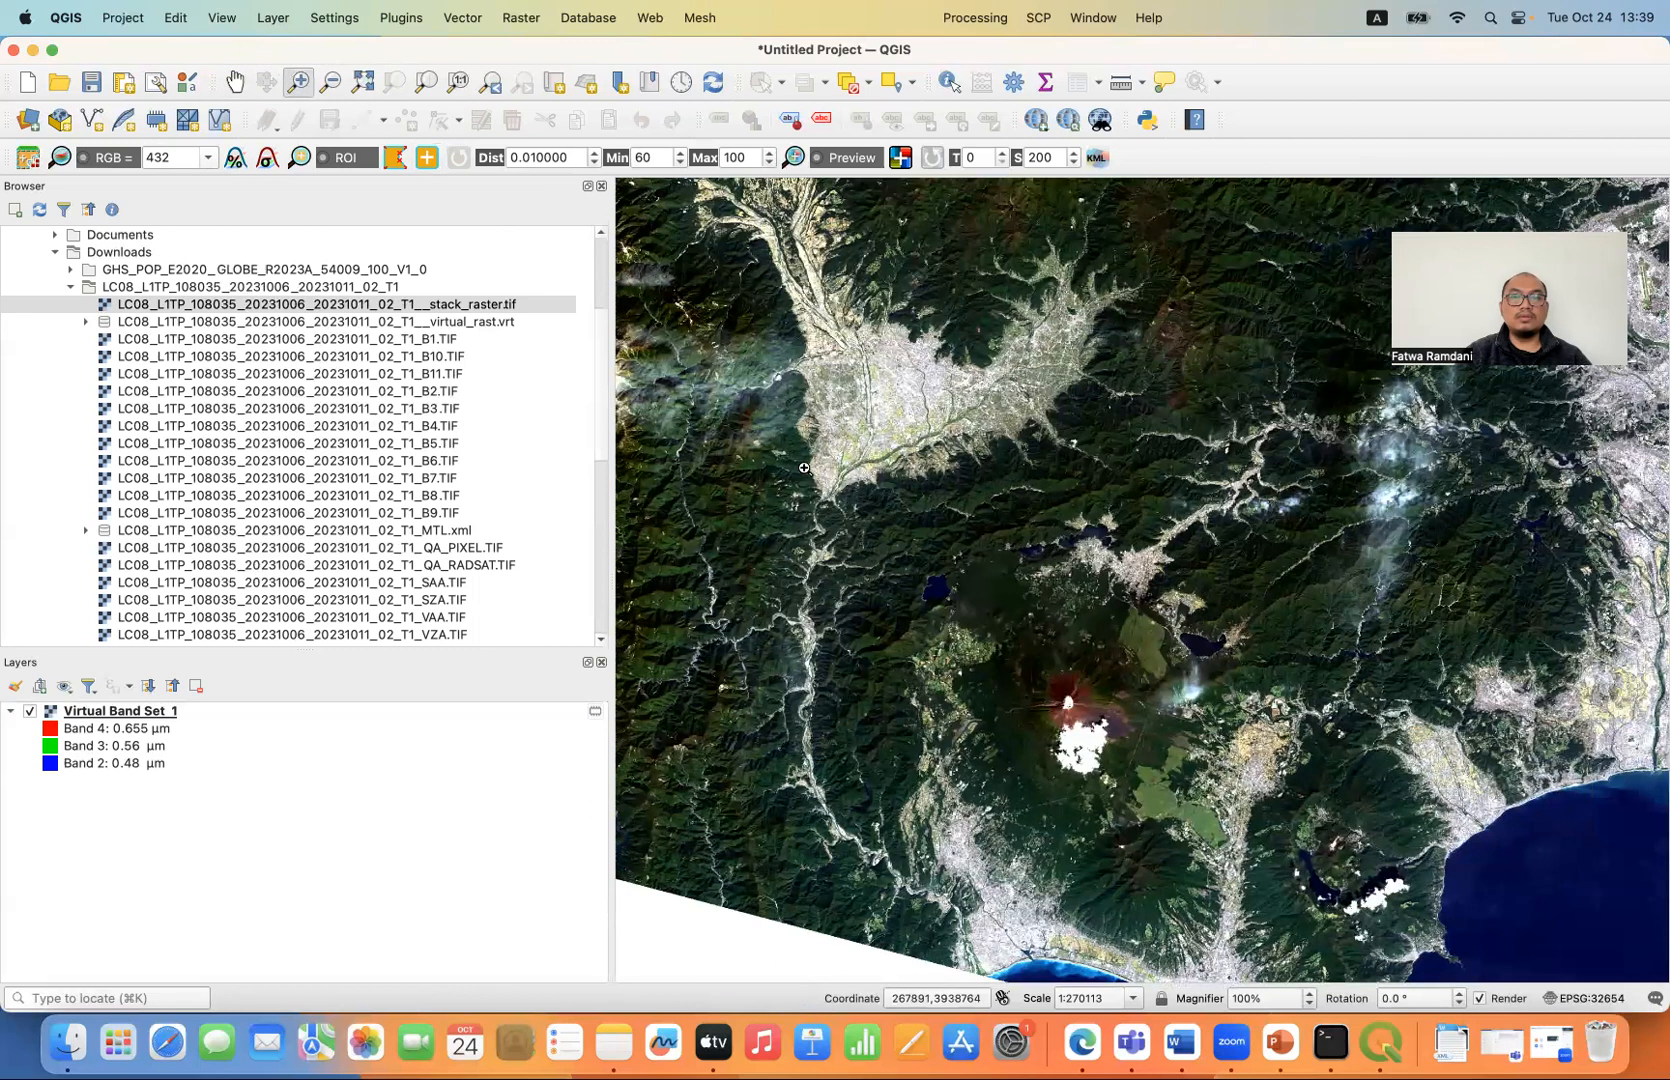
pyautogui.moveTo(806, 471); pyautogui.dragTo(1082, 645)
pyautogui.moveTo(1339, 908); pyautogui.dragTo(1388, 935)
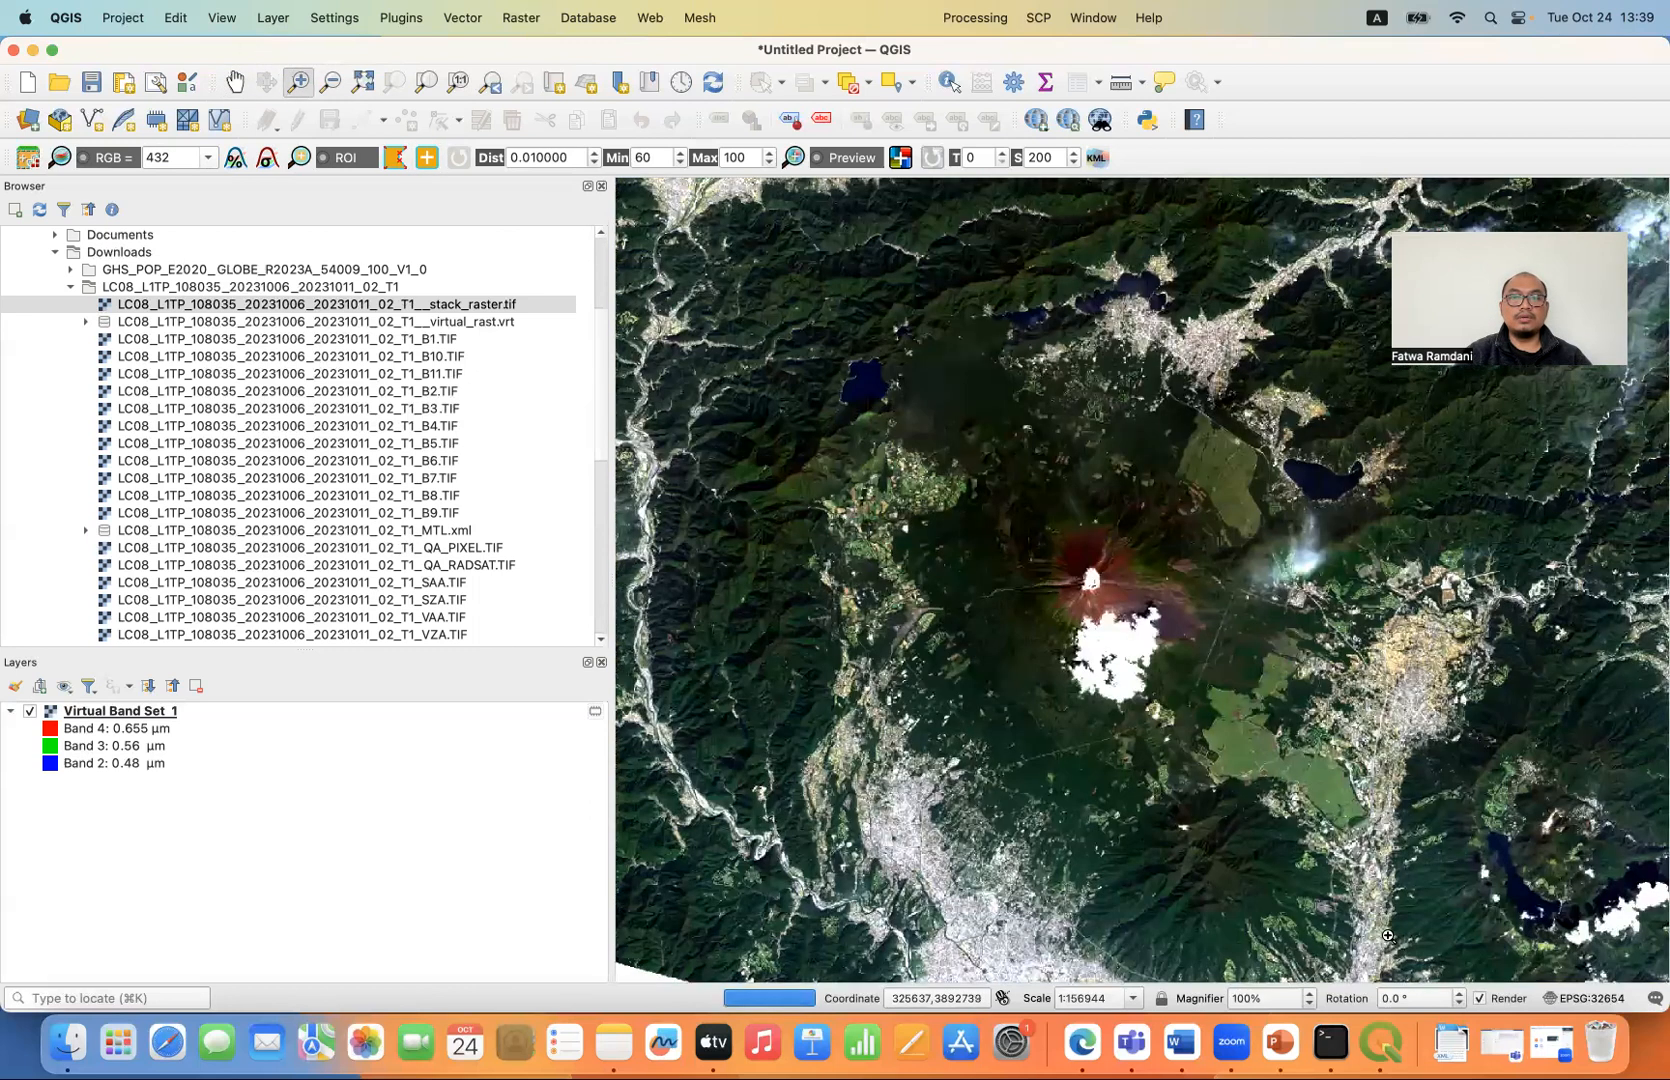
pyautogui.click(234, 81)
pyautogui.moveTo(852, 460); pyautogui.dragTo(815, 493)
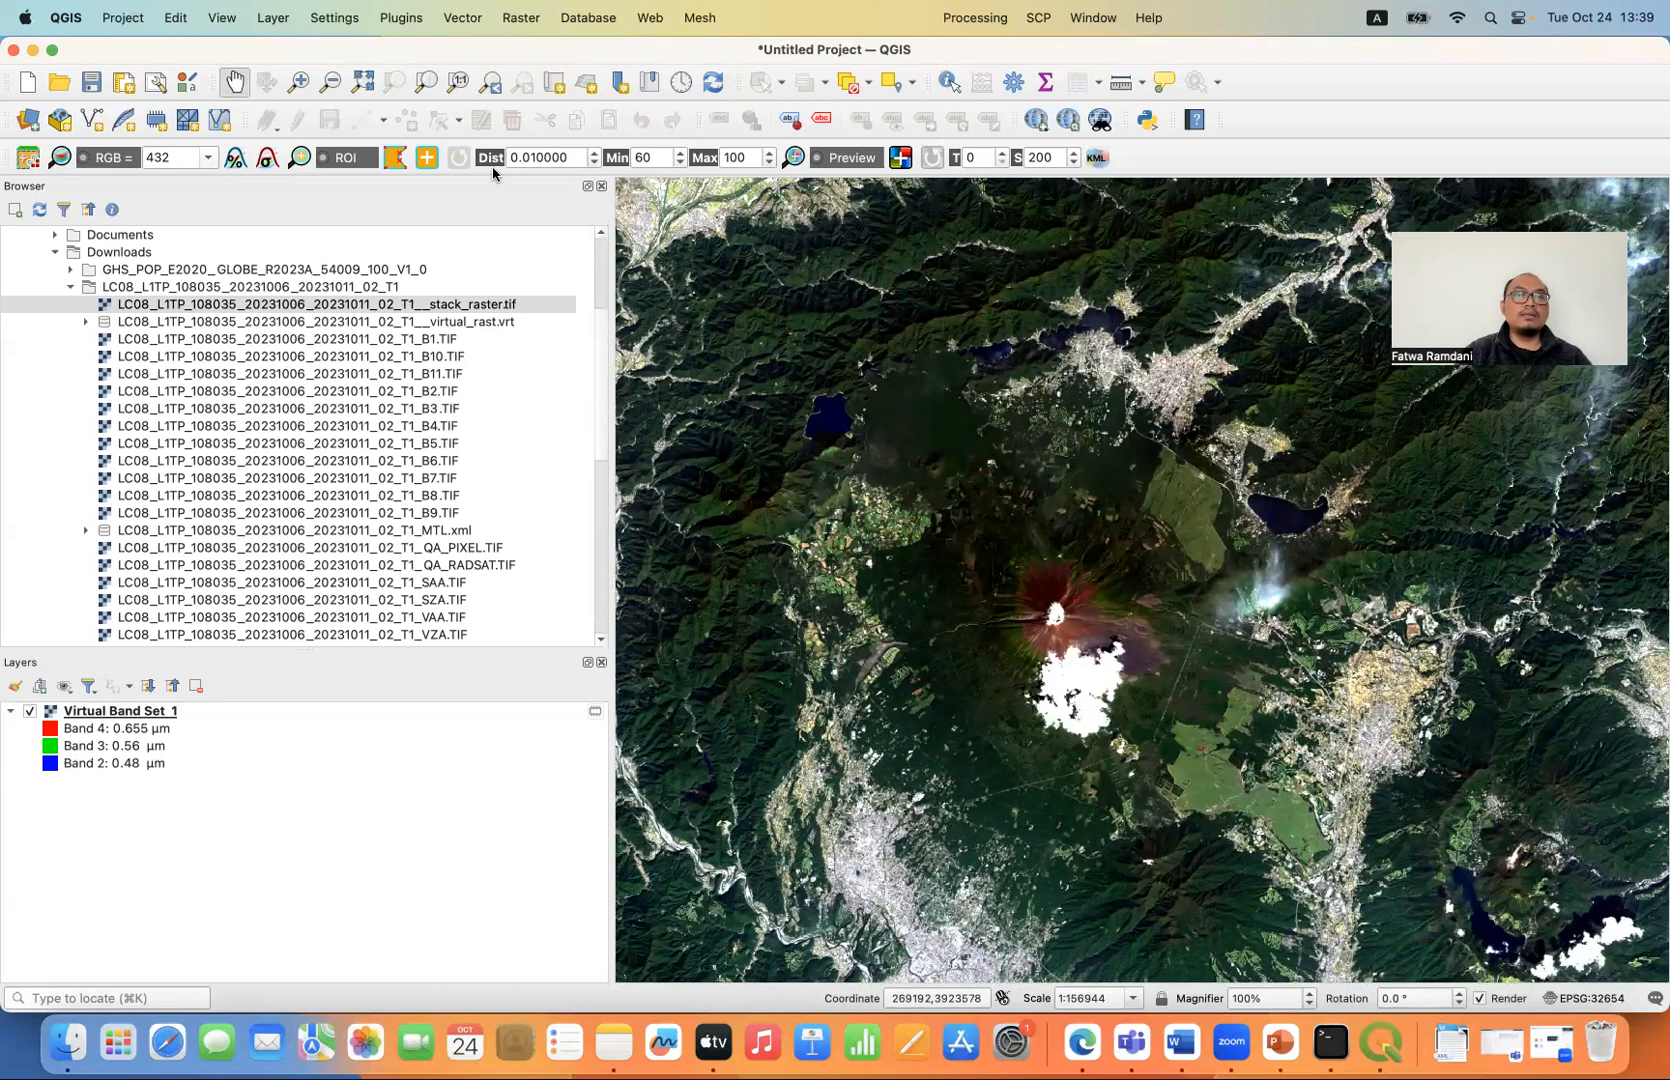
# - Search the plugin repository for opentopo and install the OpenTopography DEM Downloader plugin
pyautogui.click(405, 17)
pyautogui.click(421, 55)
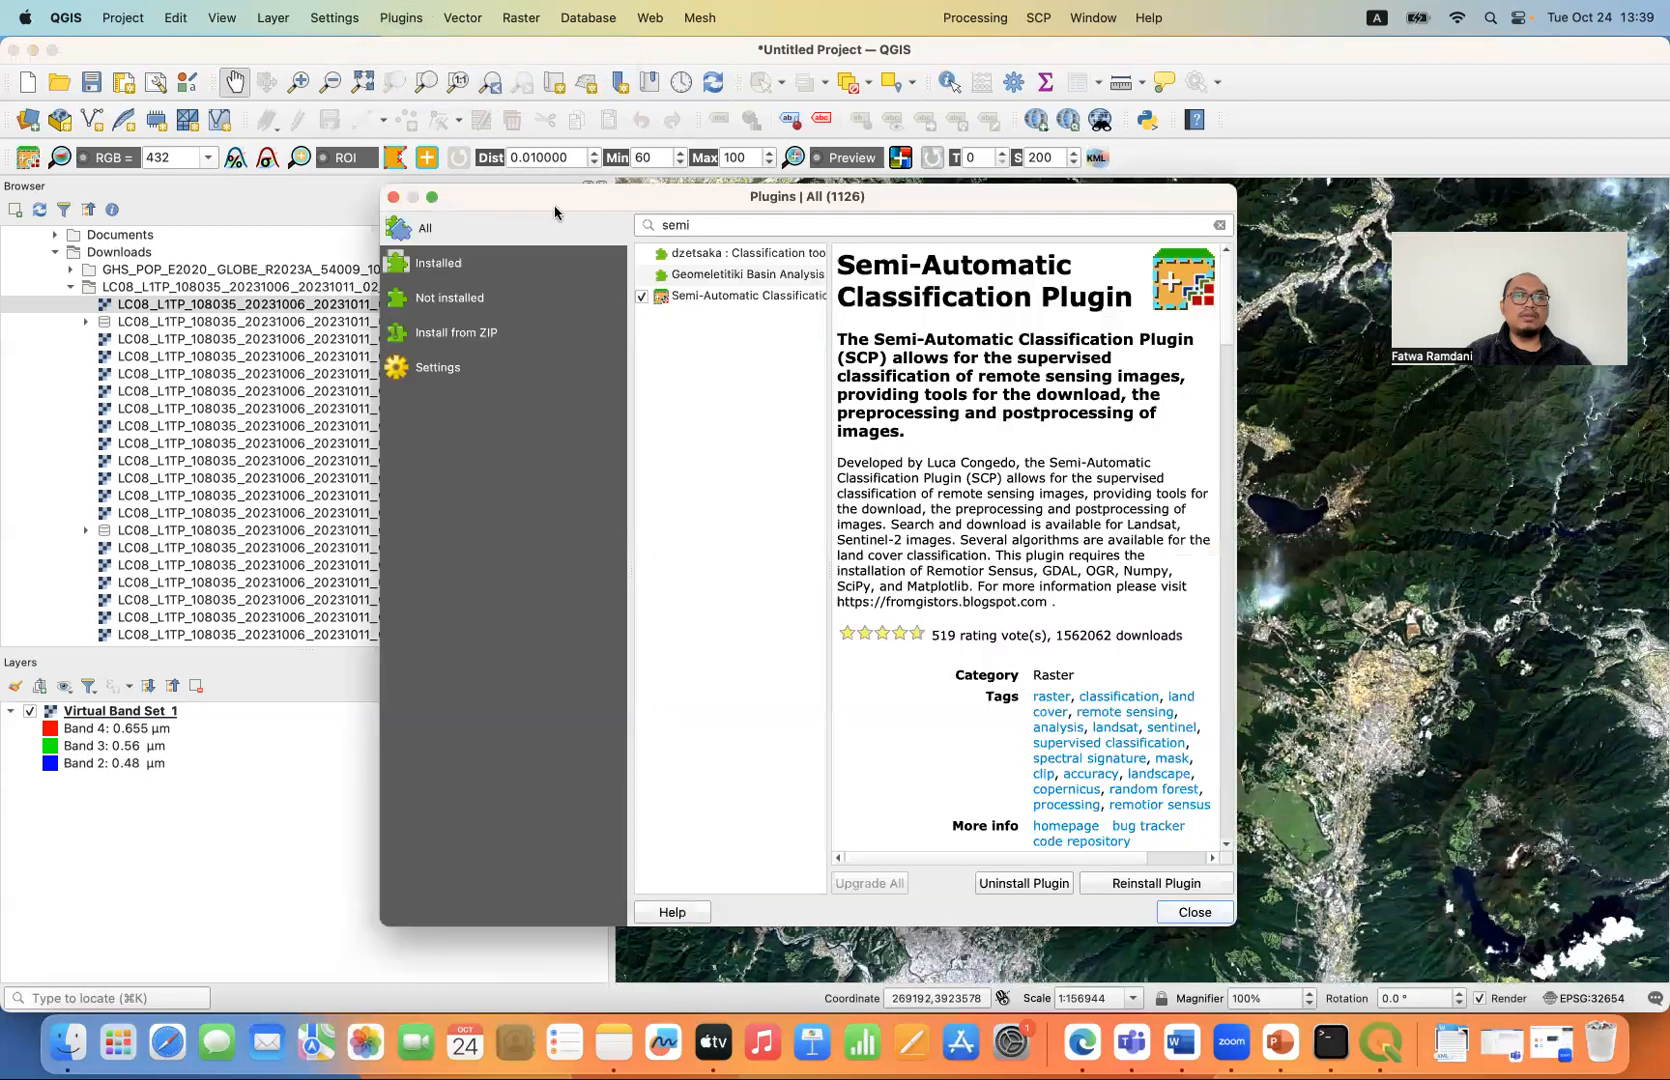
pyautogui.moveTo(700, 224); pyautogui.dragTo(604, 226)
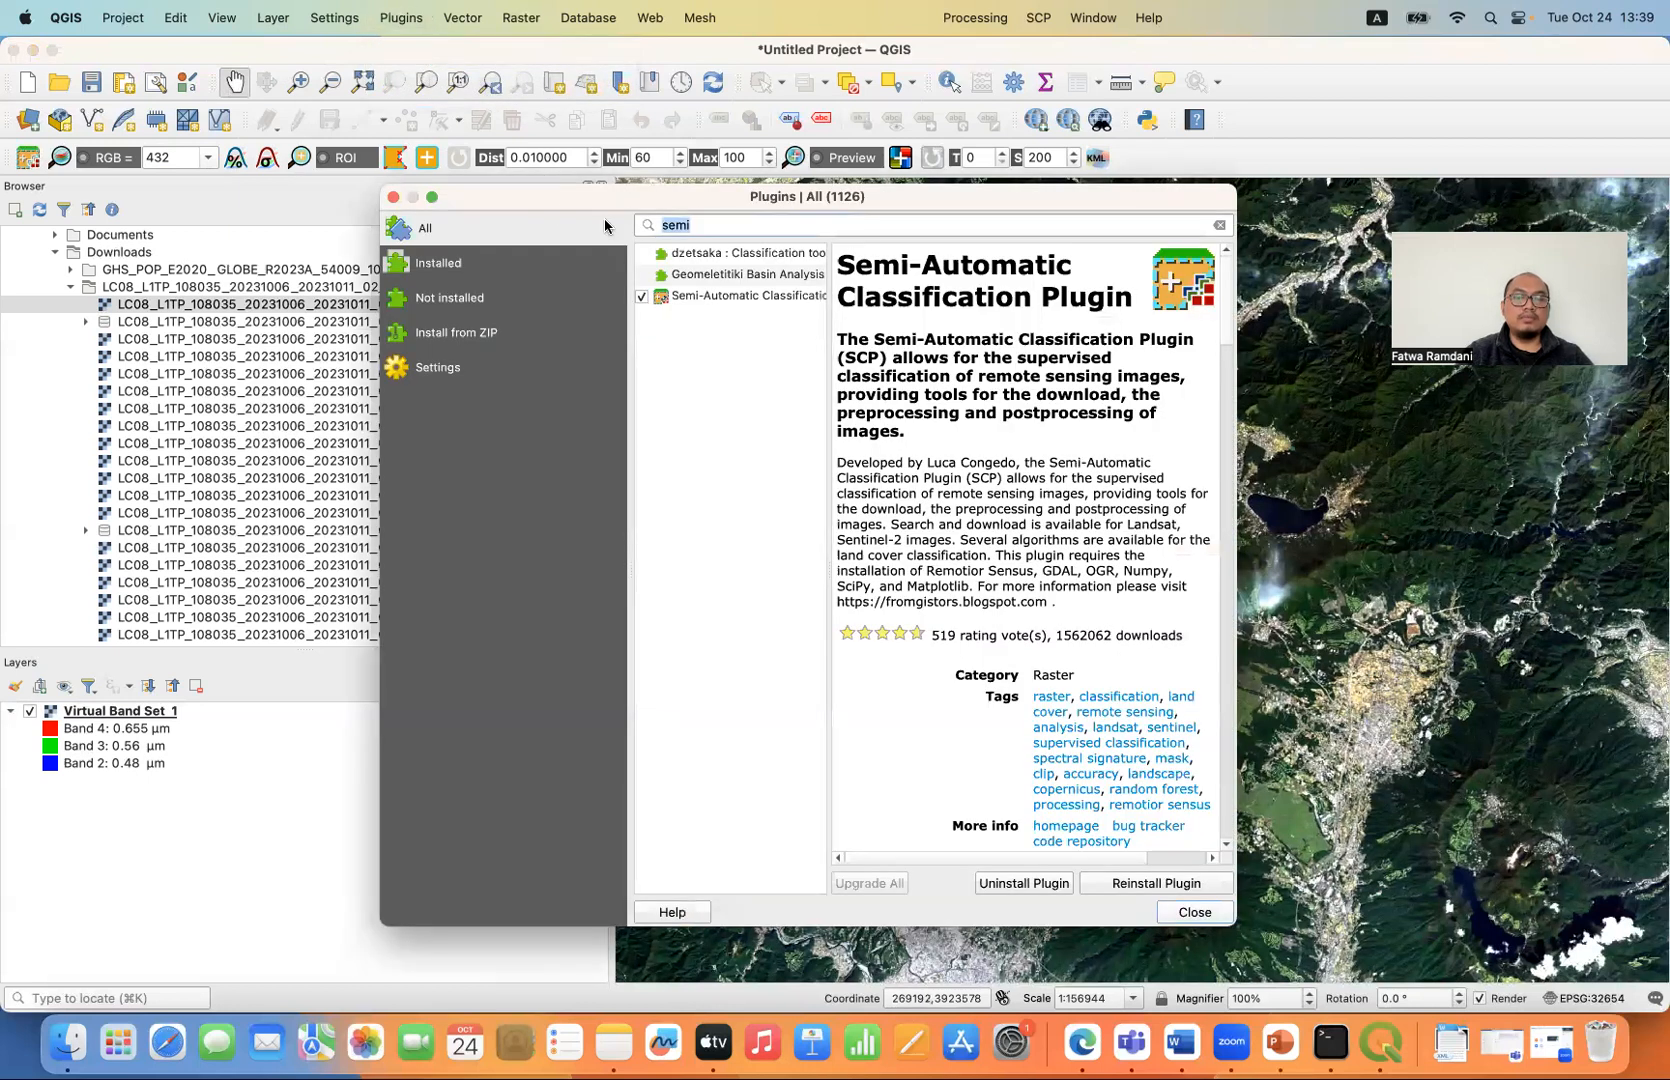
pyautogui.write('opentopo')
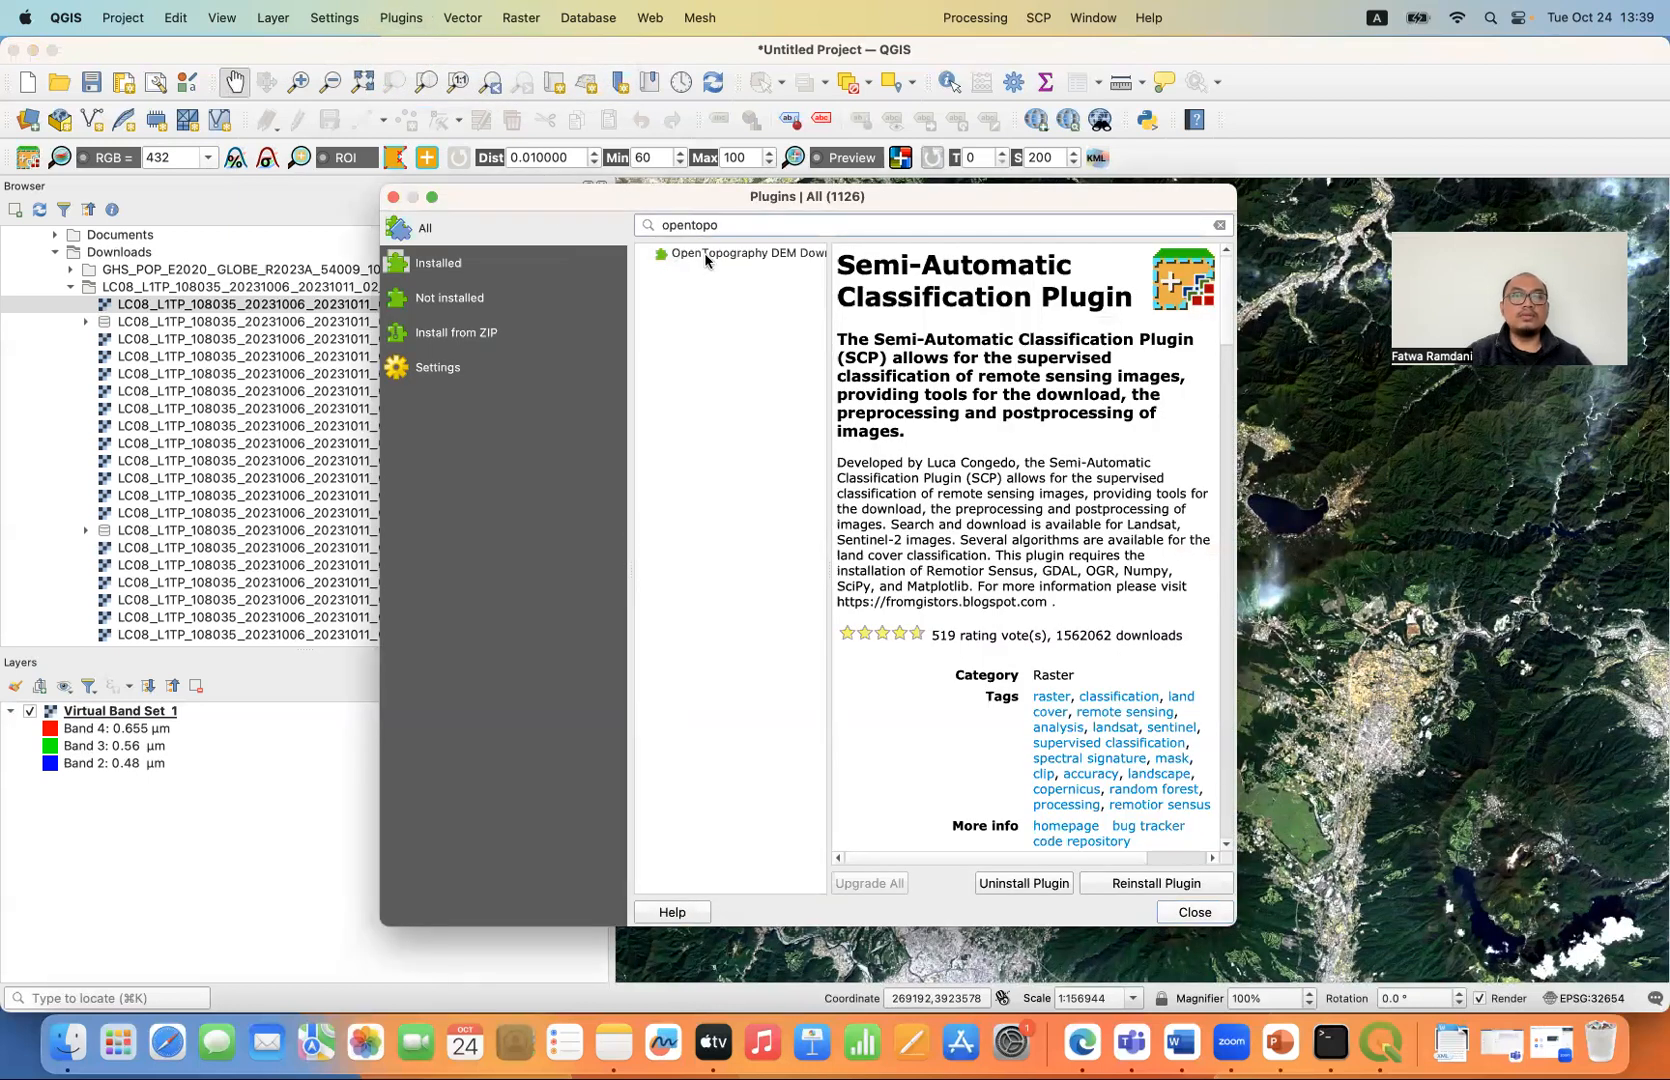
pyautogui.click(710, 256)
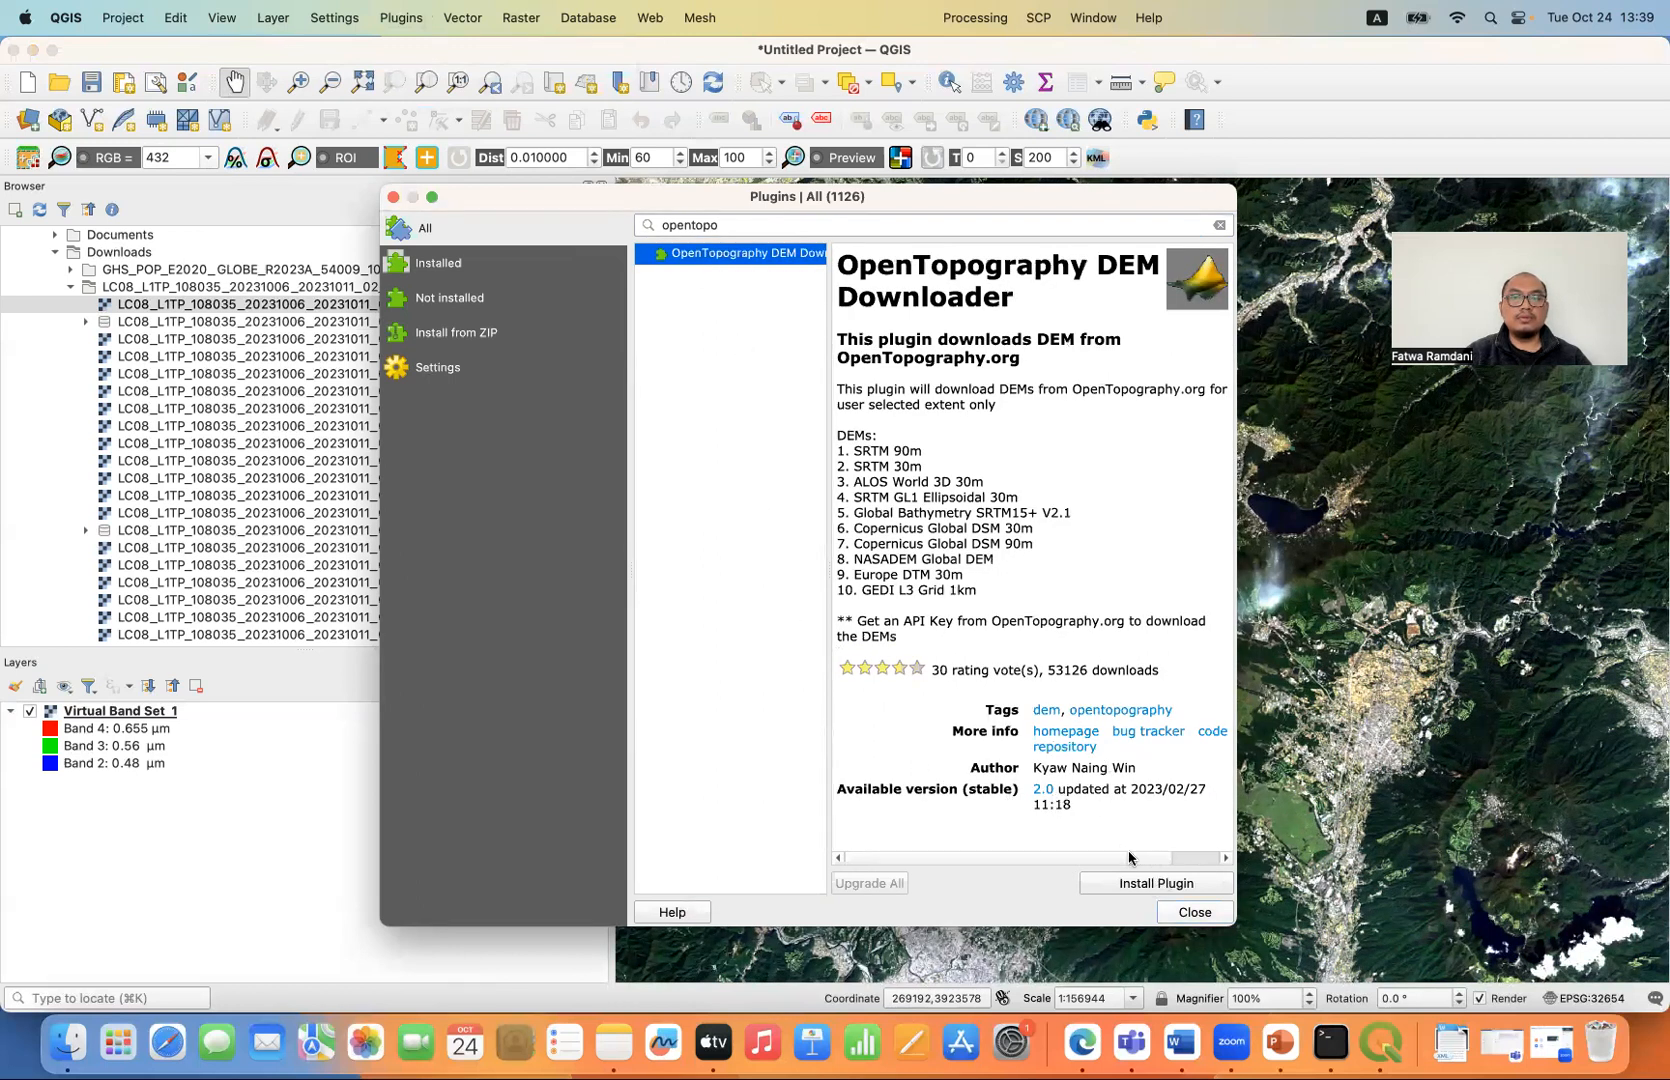
pyautogui.click(1139, 884)
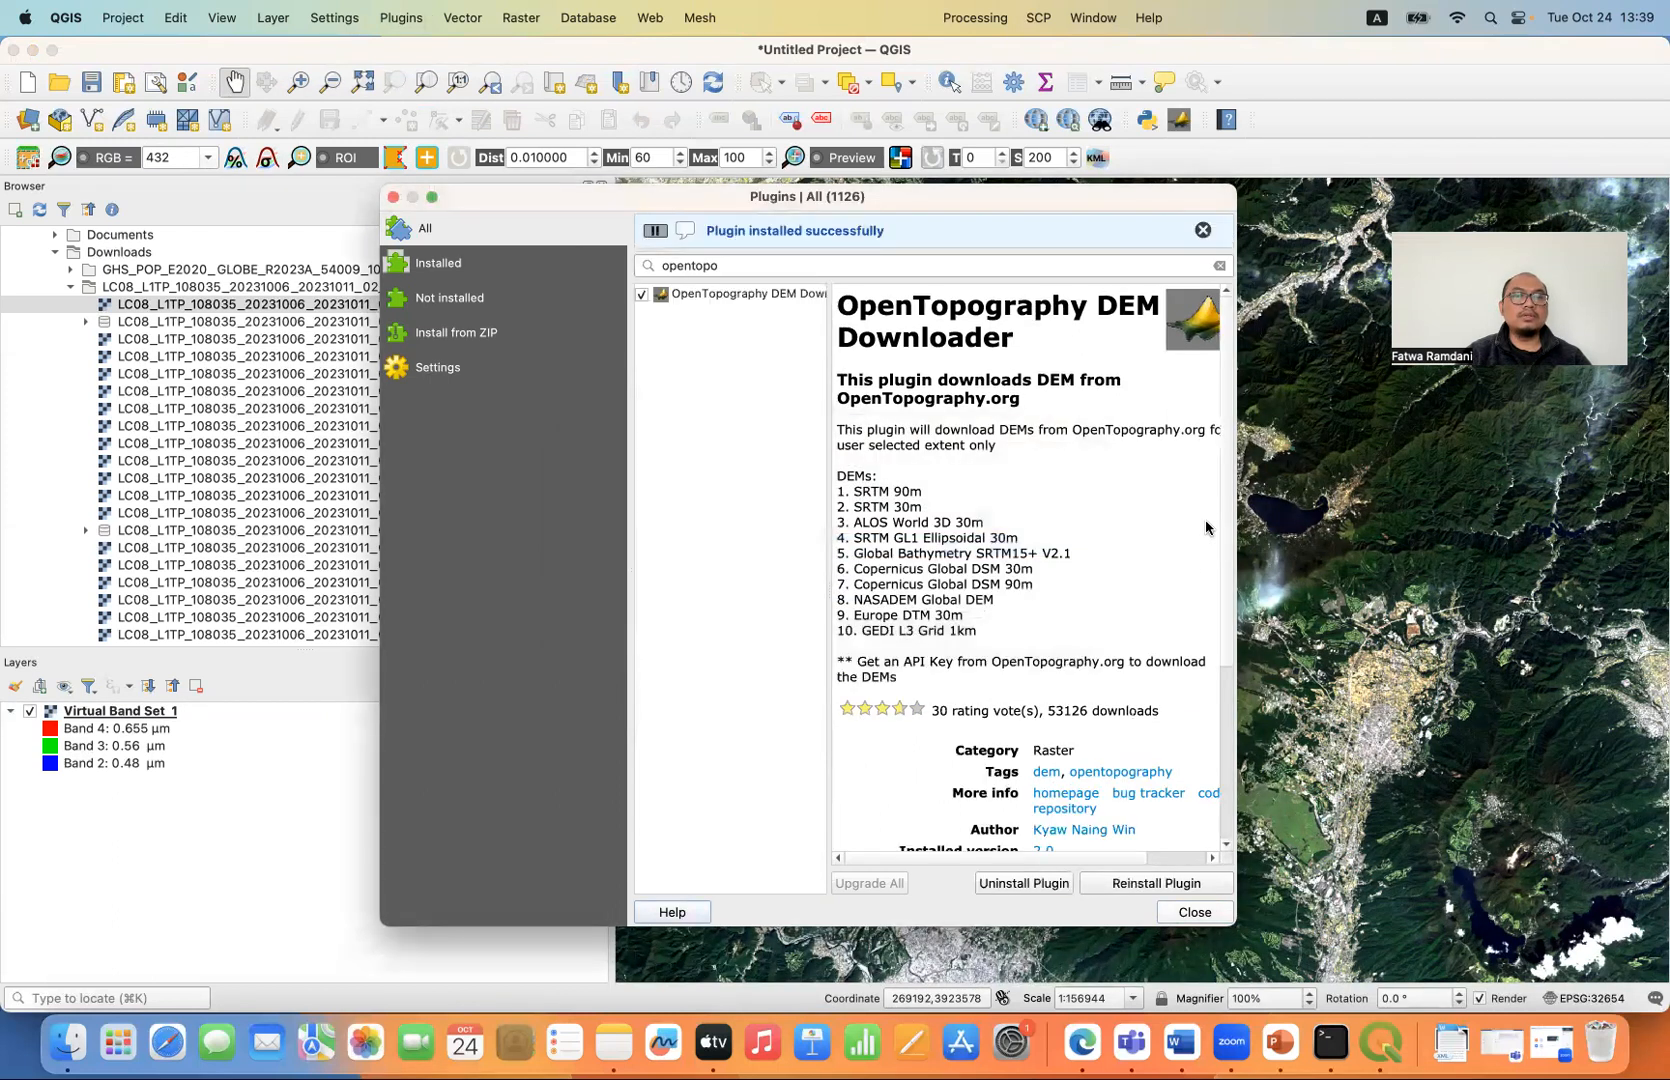
pyautogui.click(1194, 911)
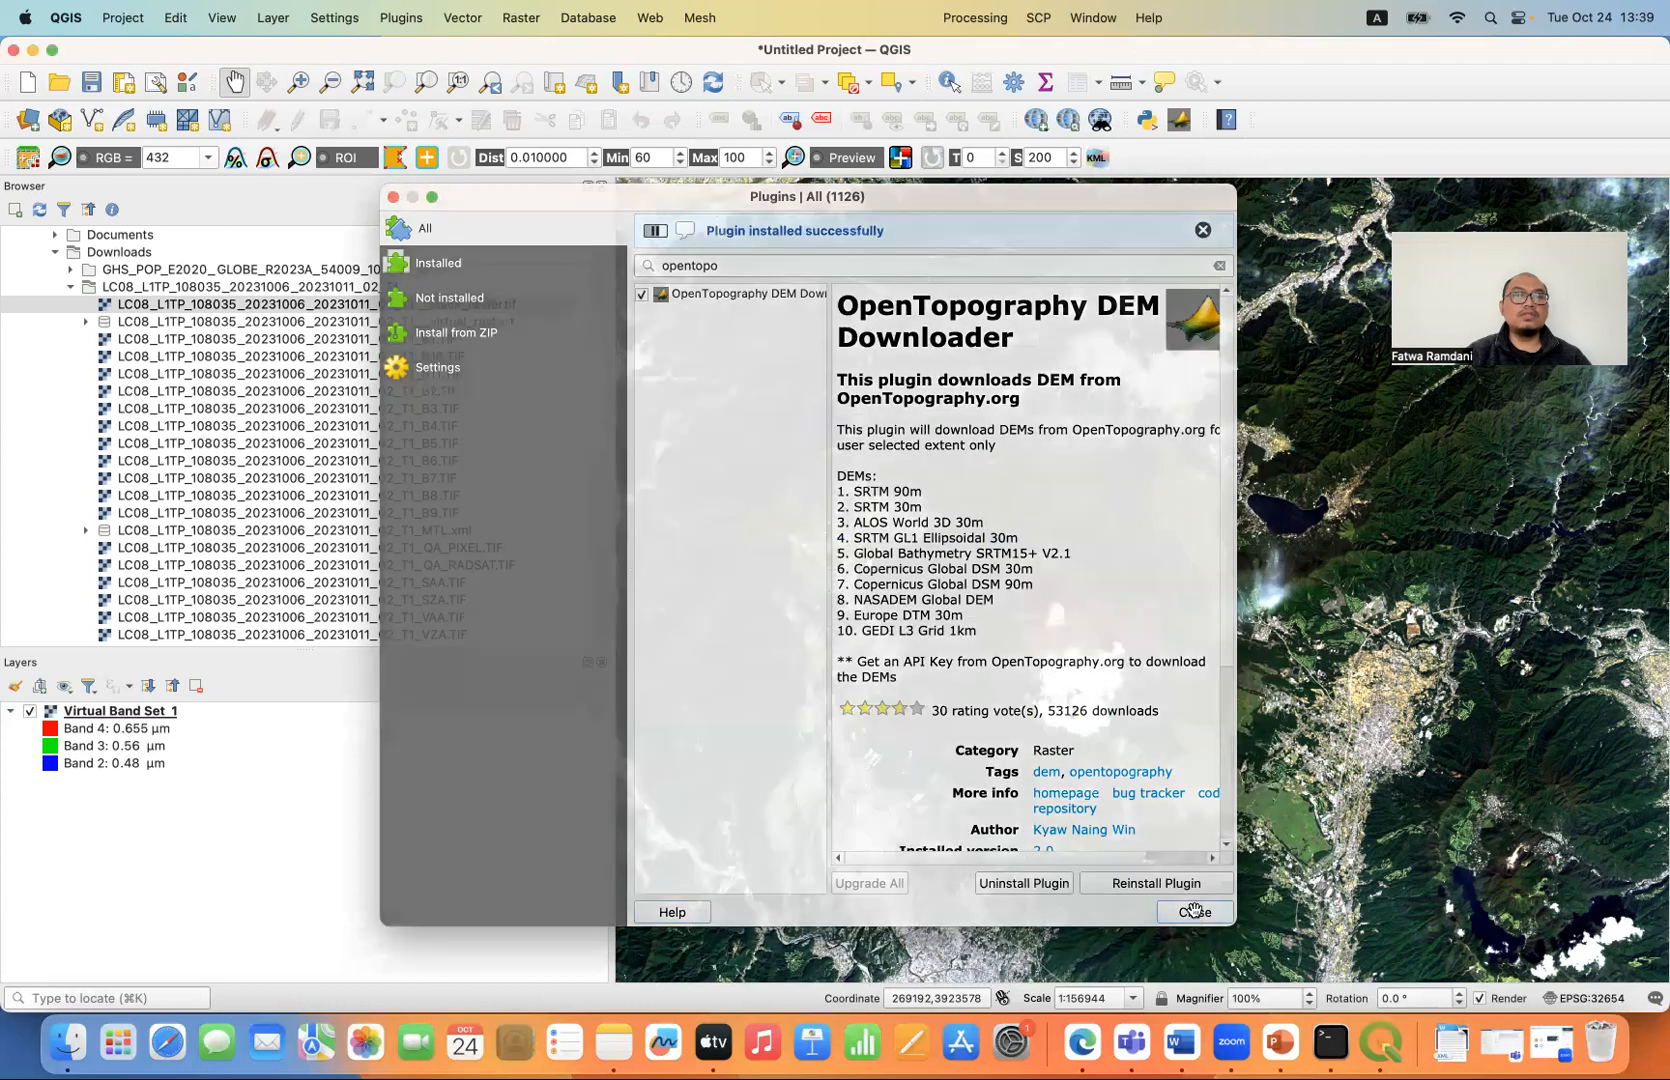
# - In the OpenTopography DEM Downloader, choose the SRTM 30m DEM and use the current map canvas extent as the download area
pyautogui.click(1178, 121)
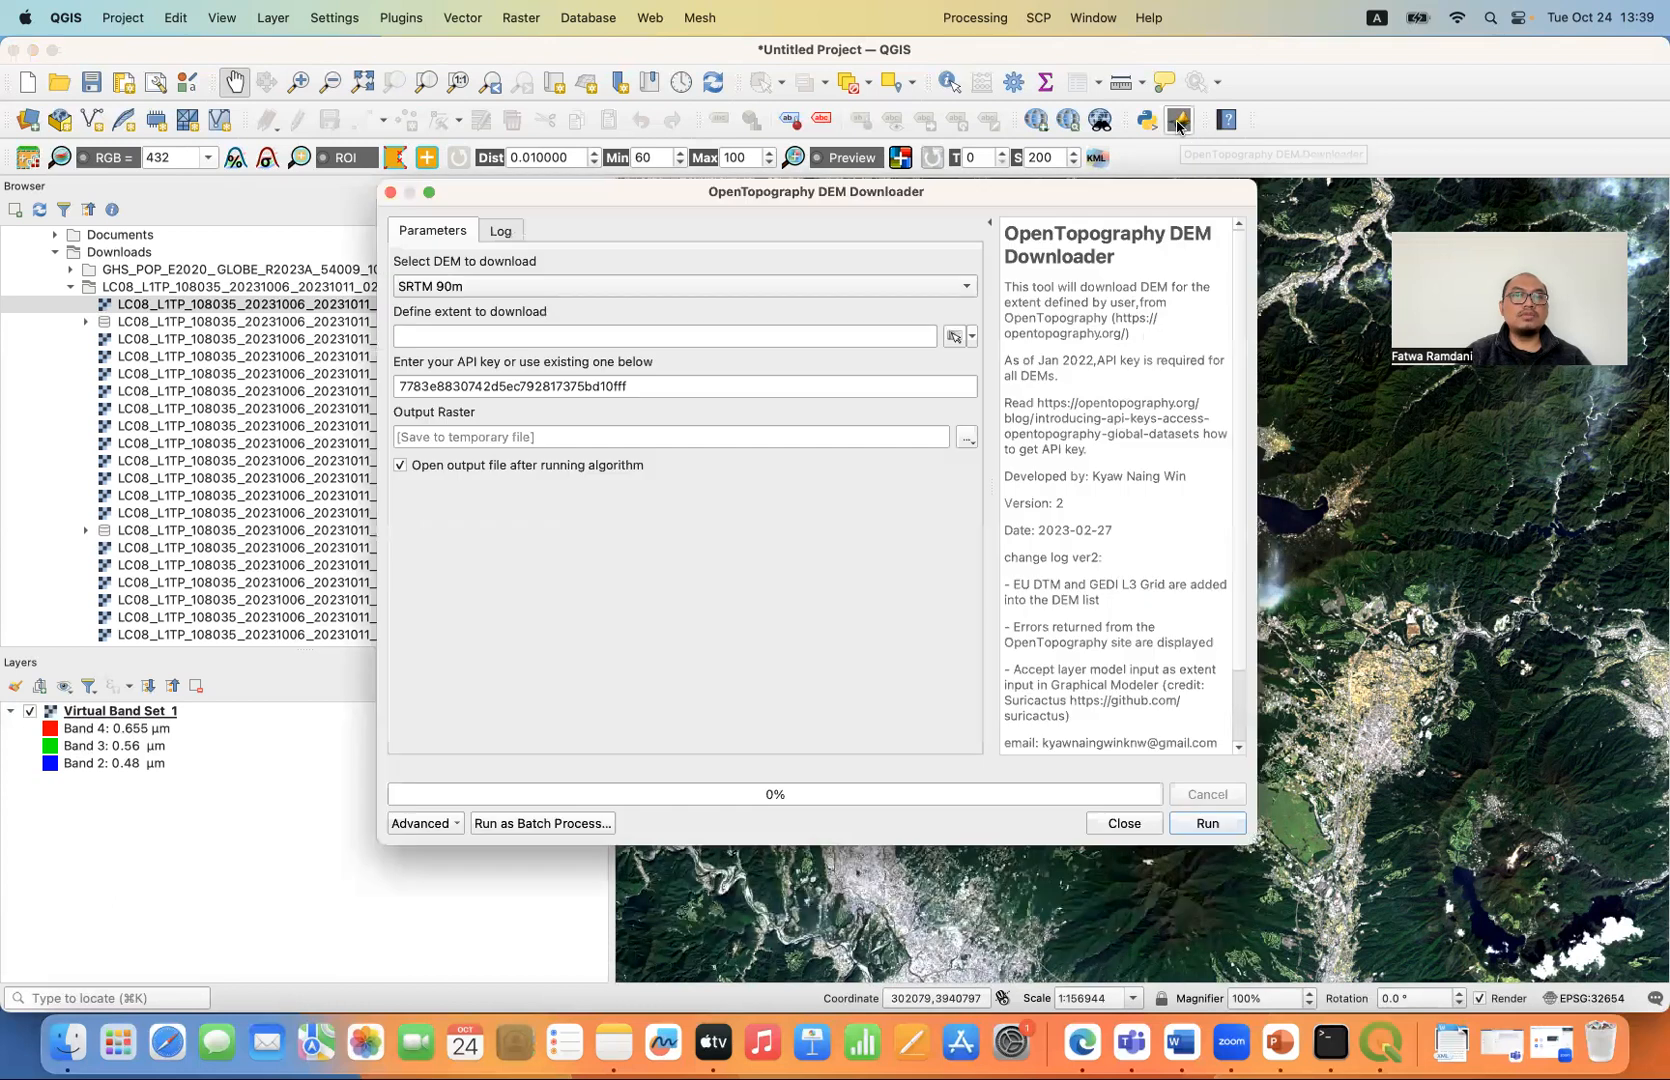
pyautogui.click(768, 287)
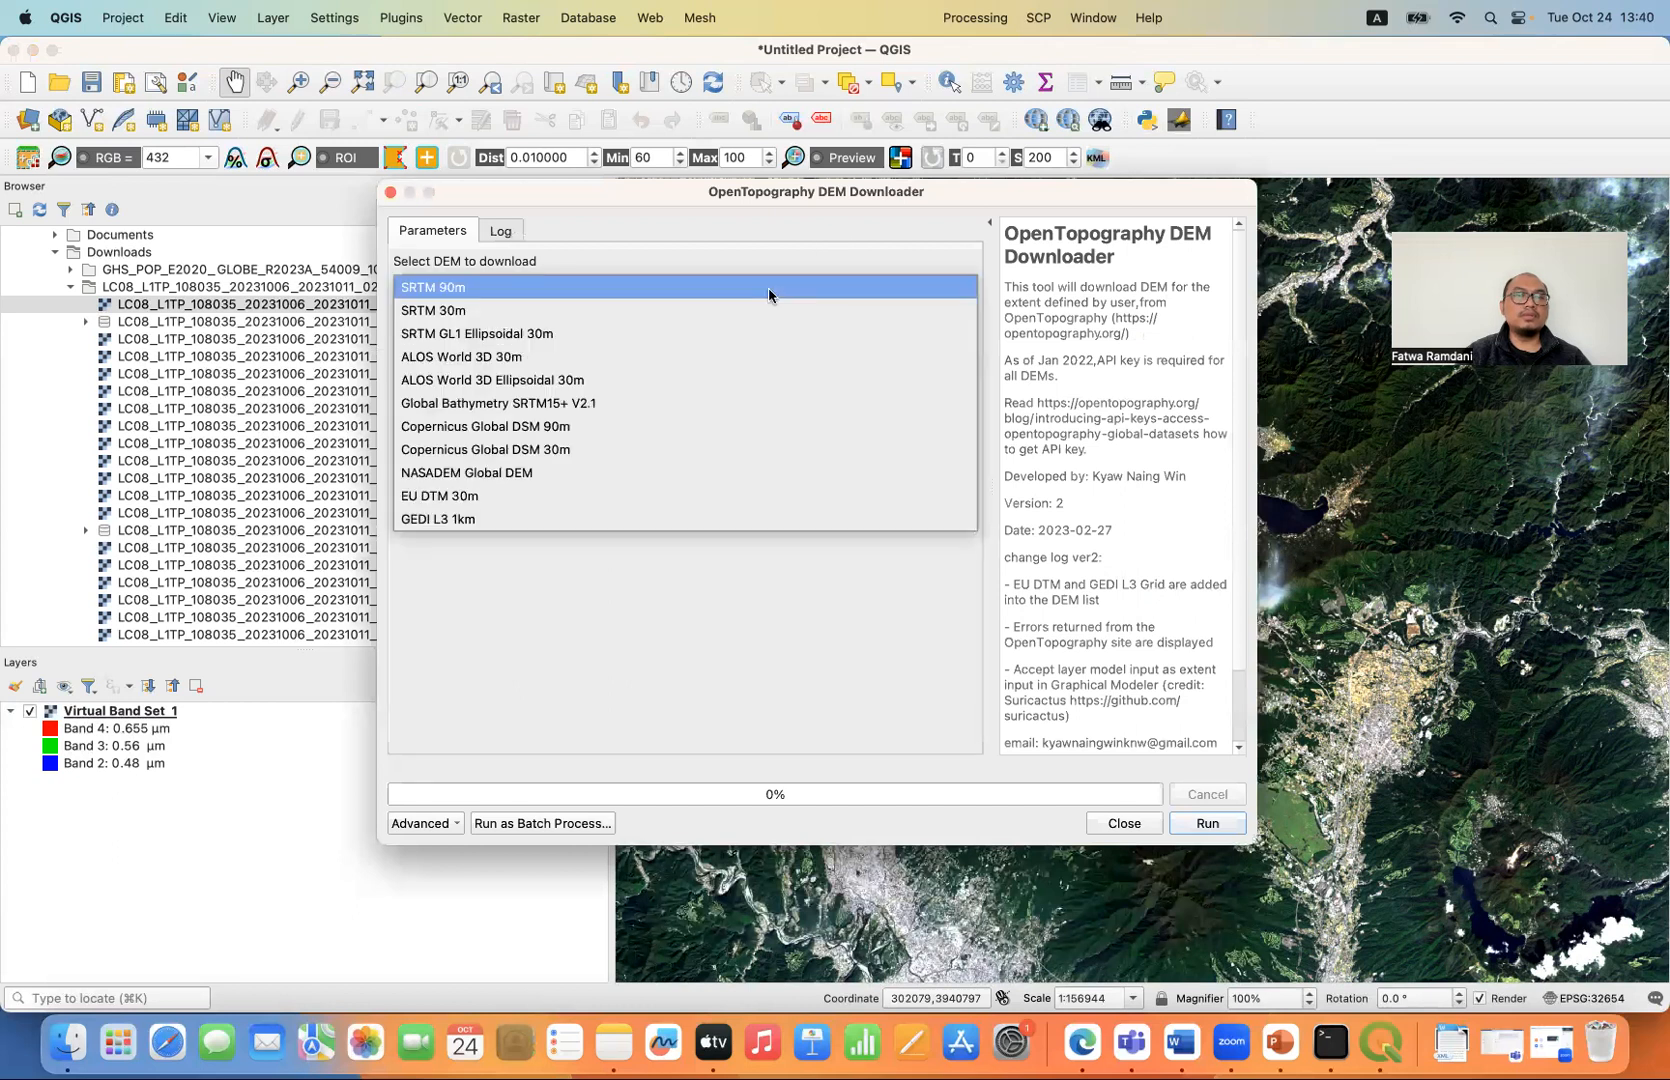
pyautogui.click(625, 312)
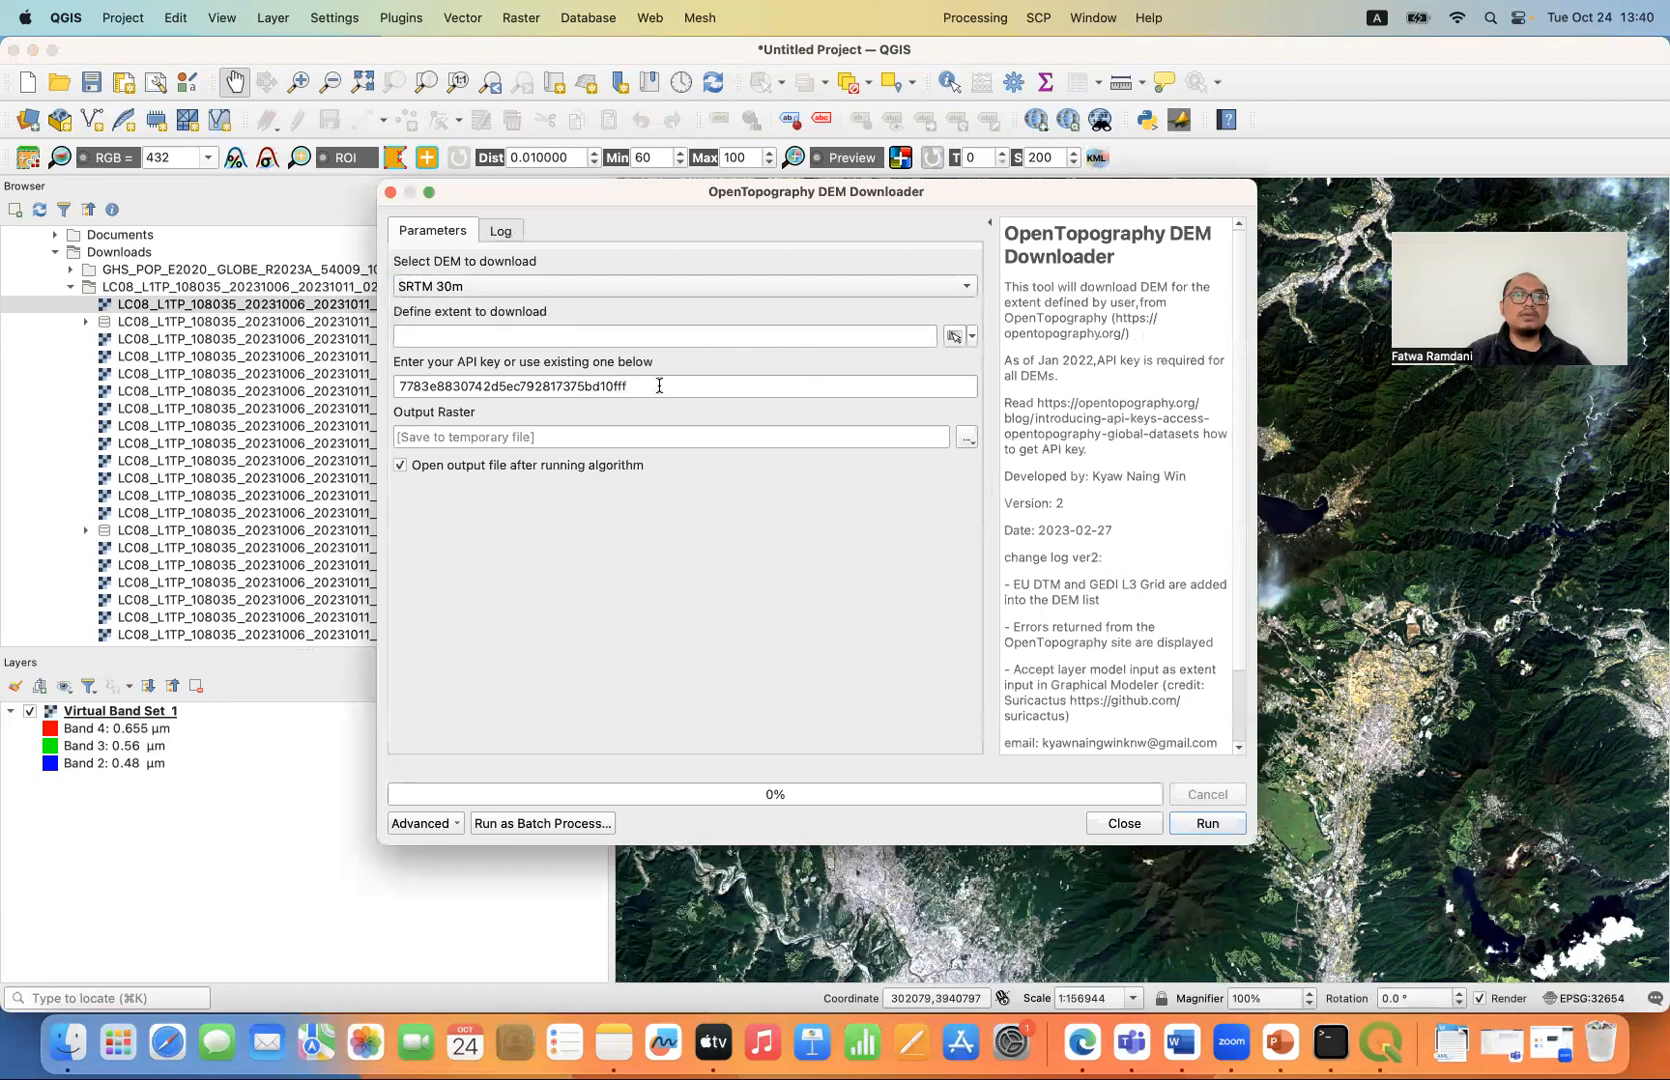
pyautogui.moveTo(659, 386); pyautogui.dragTo(355, 390)
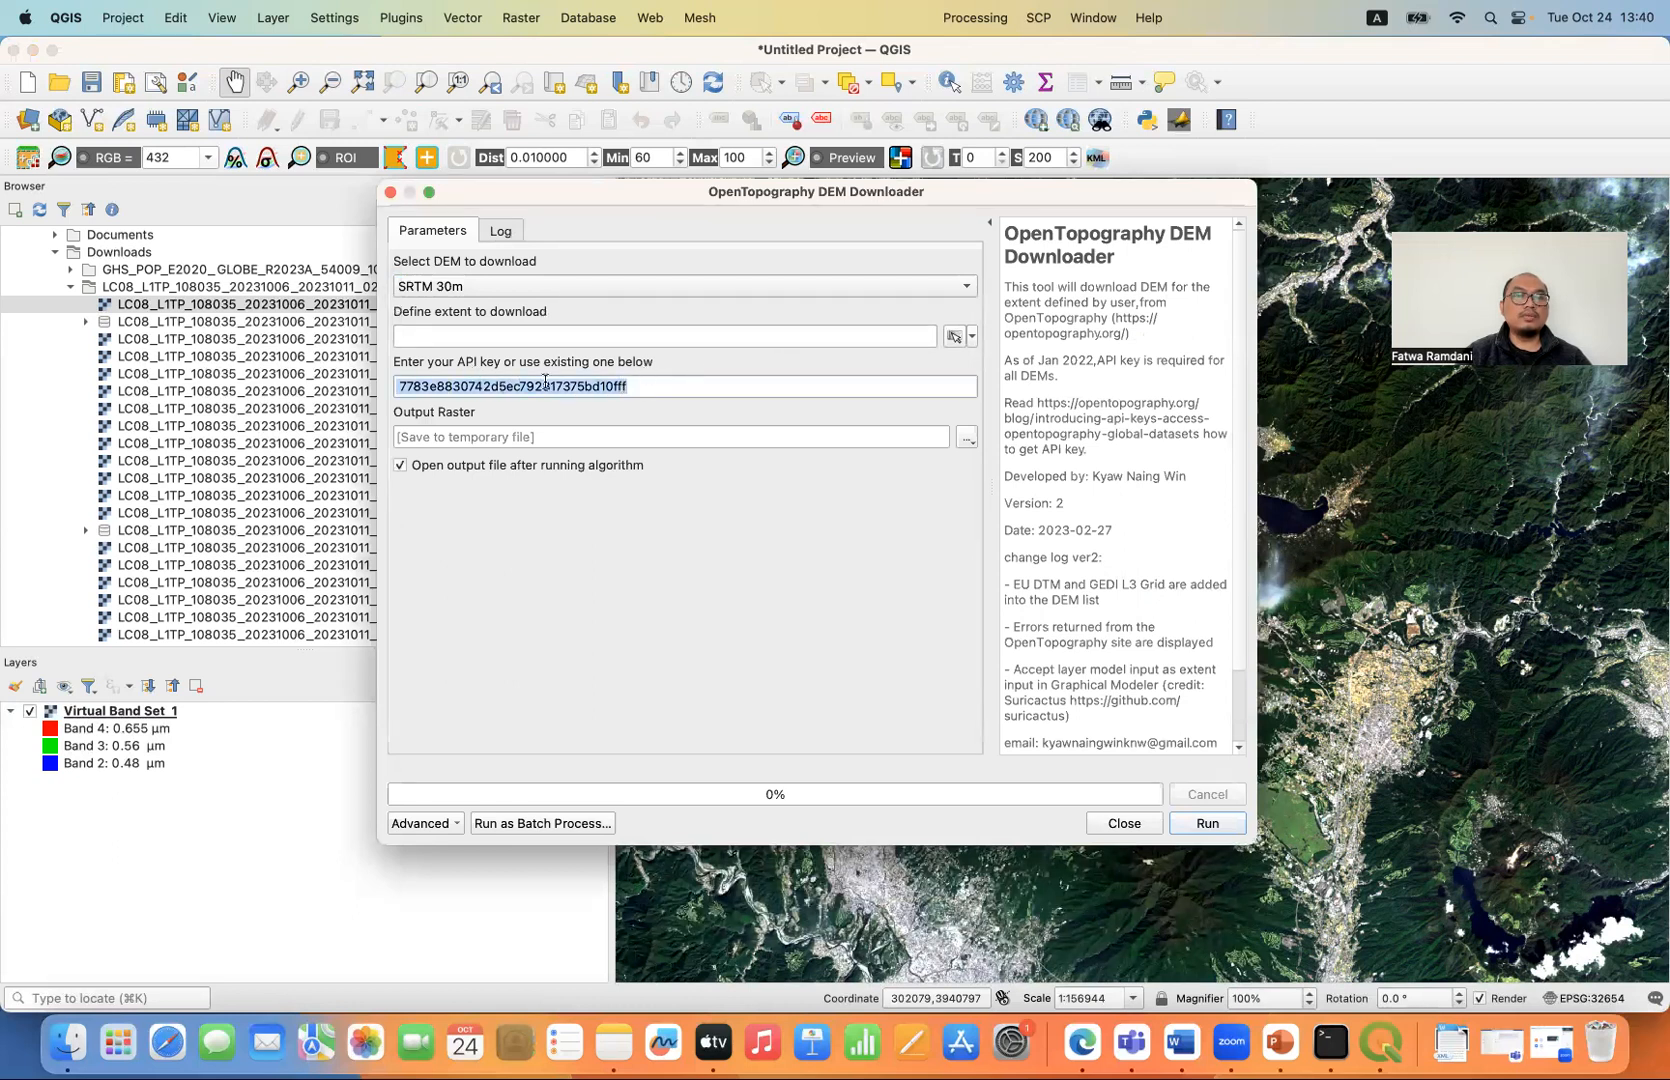
pyautogui.click(972, 337)
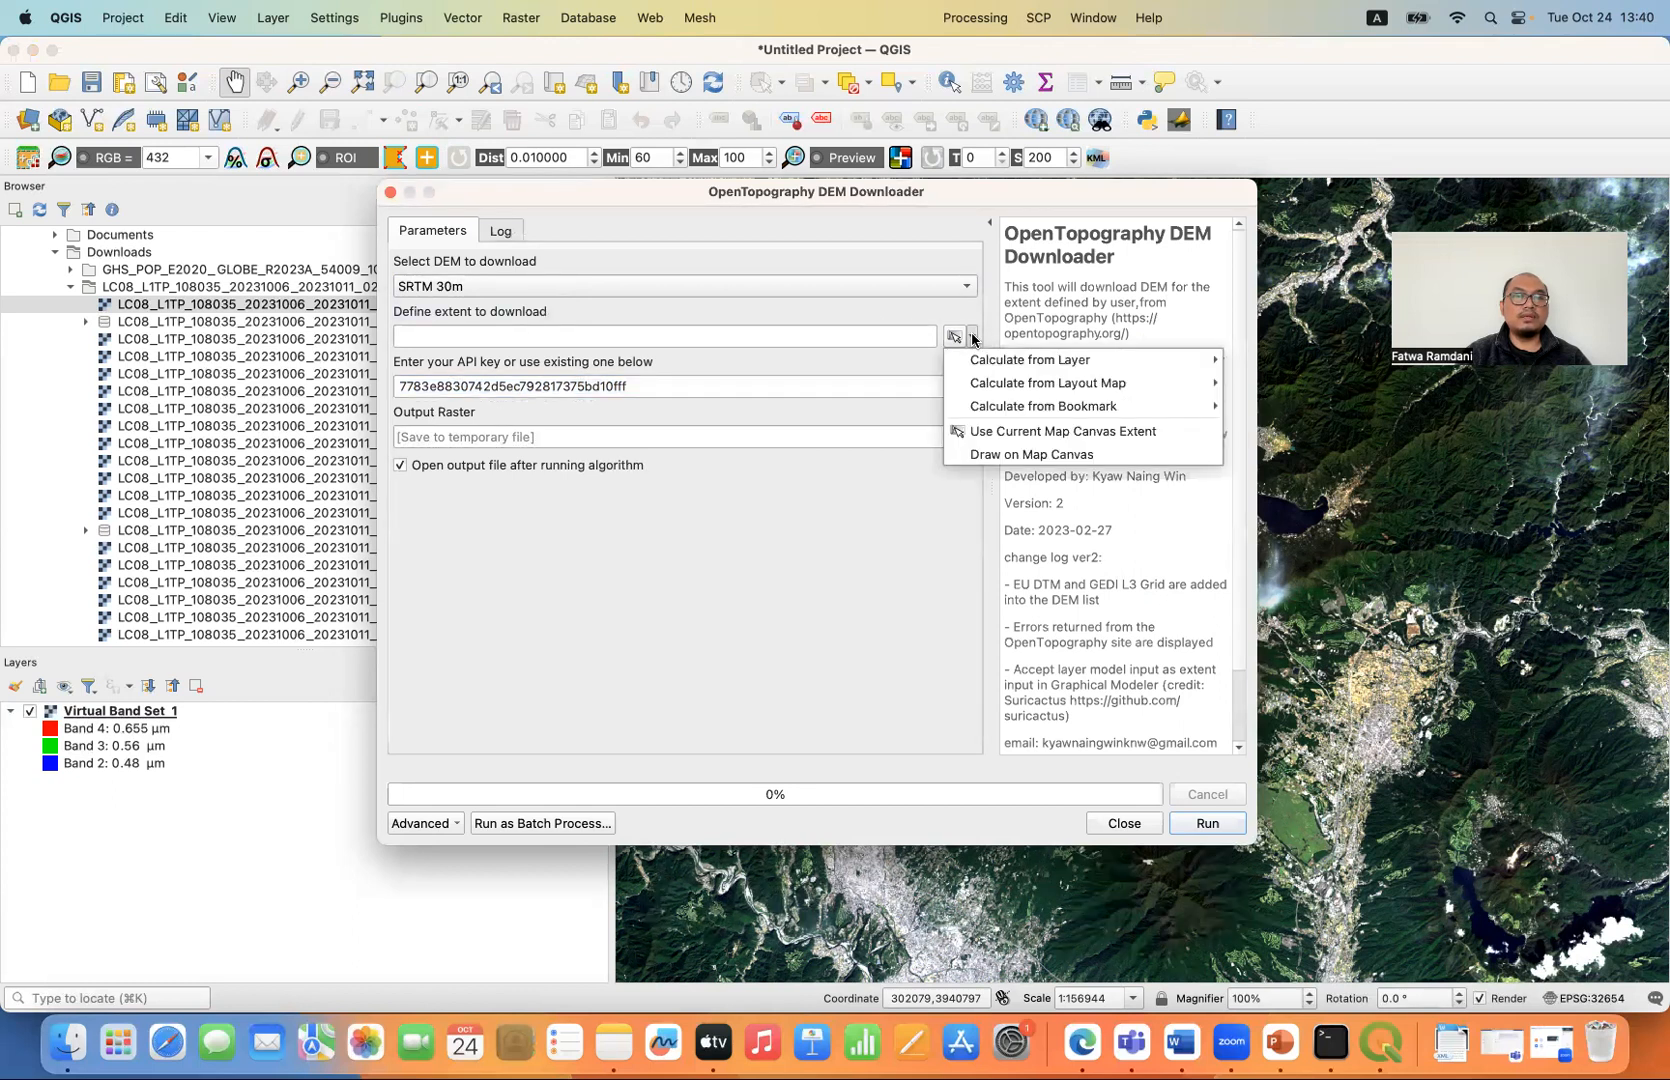
pyautogui.click(1076, 438)
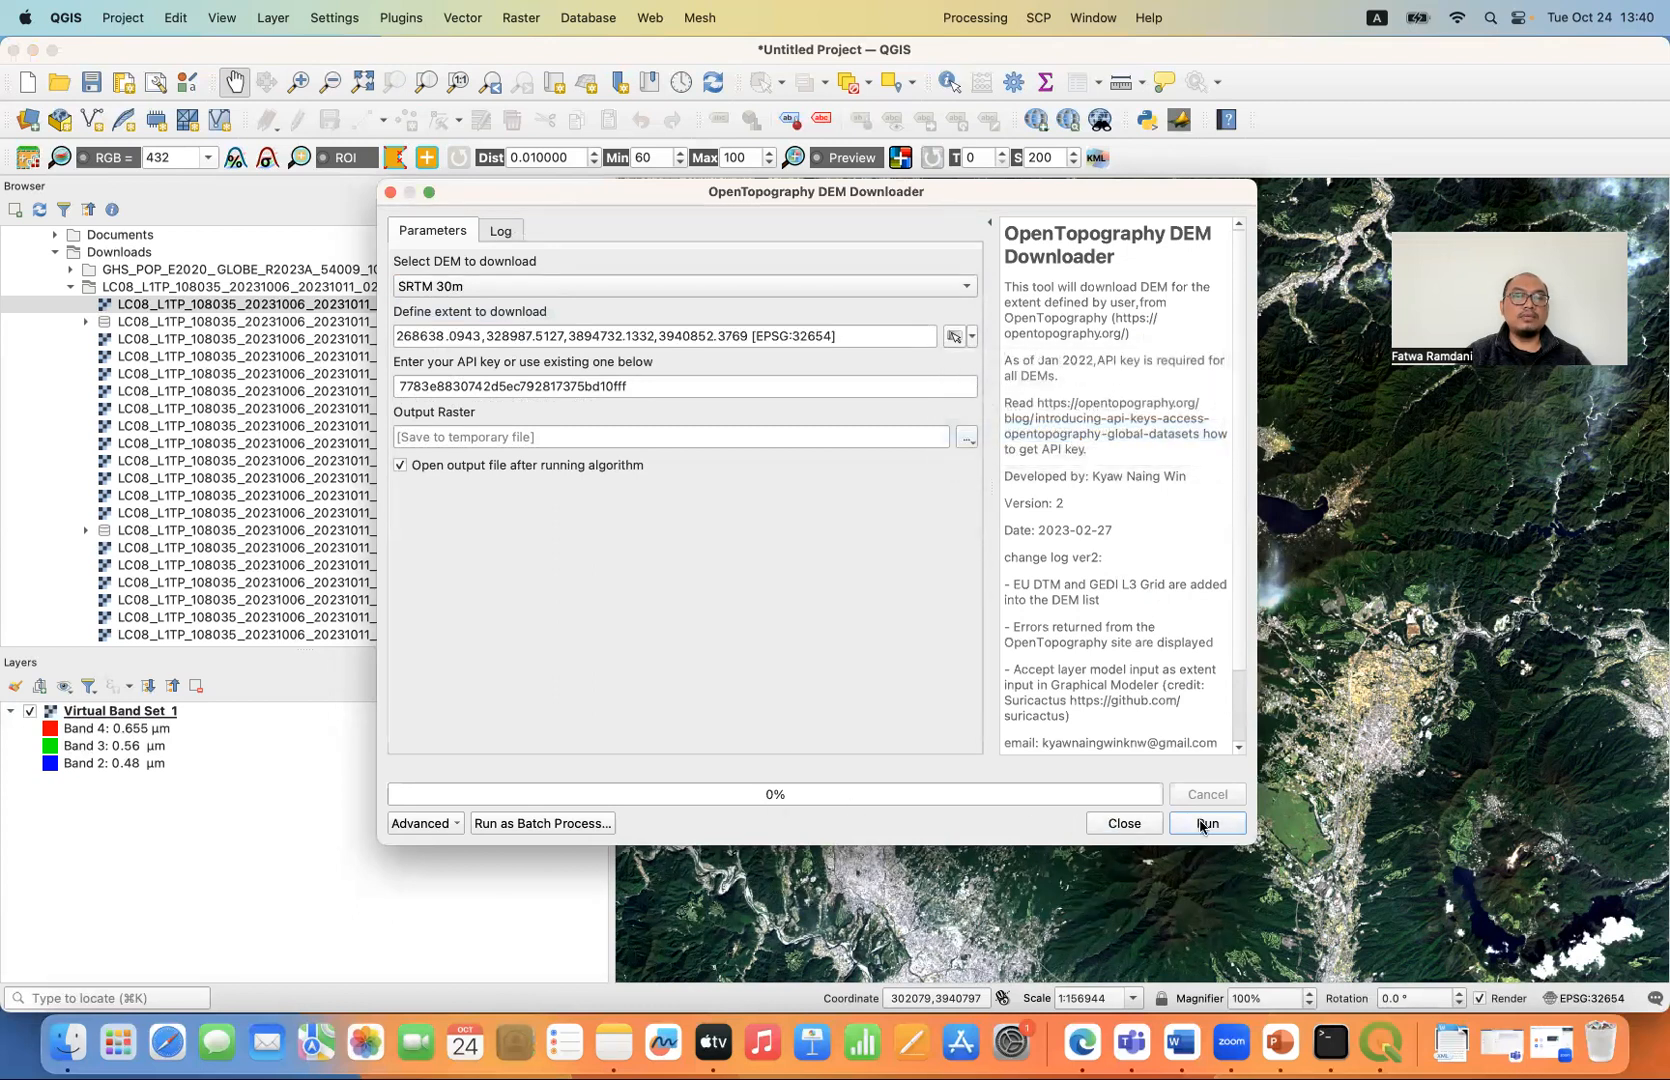
# - Set the DEM's output raster to a TIF file named Fuji_SRTM30 in Downloads, replacing the existing file
pyautogui.click(967, 438)
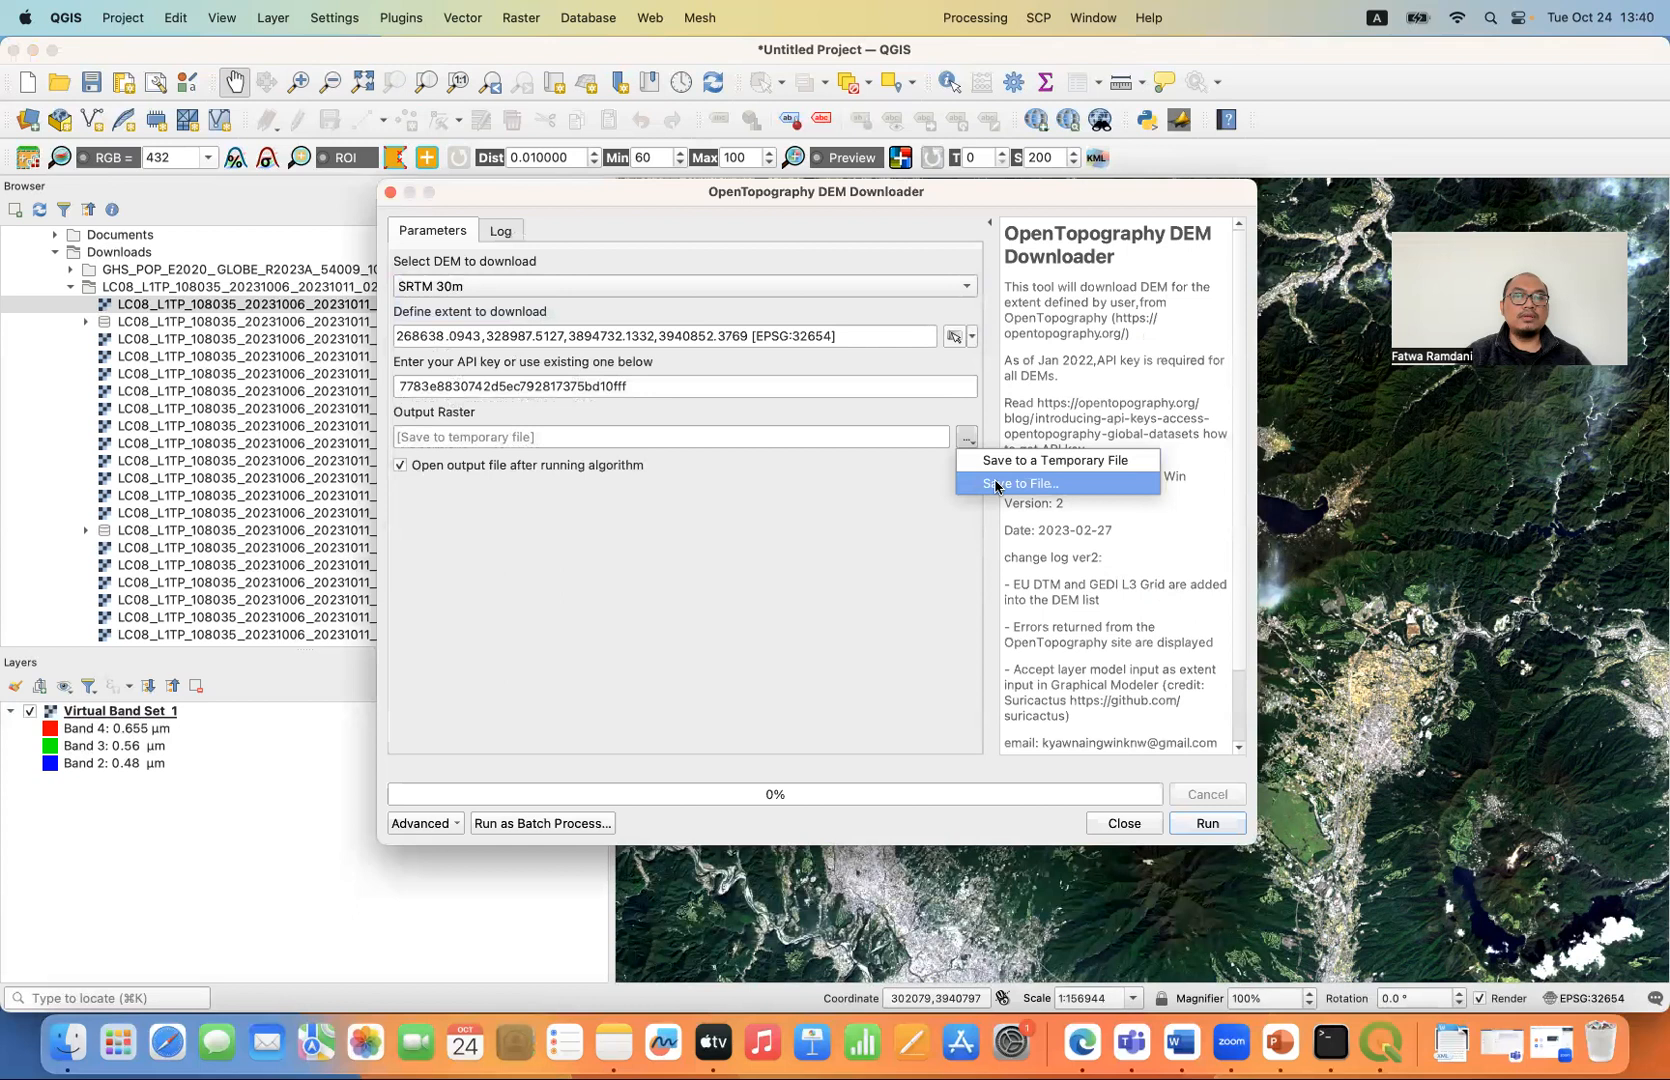
pyautogui.click(995, 485)
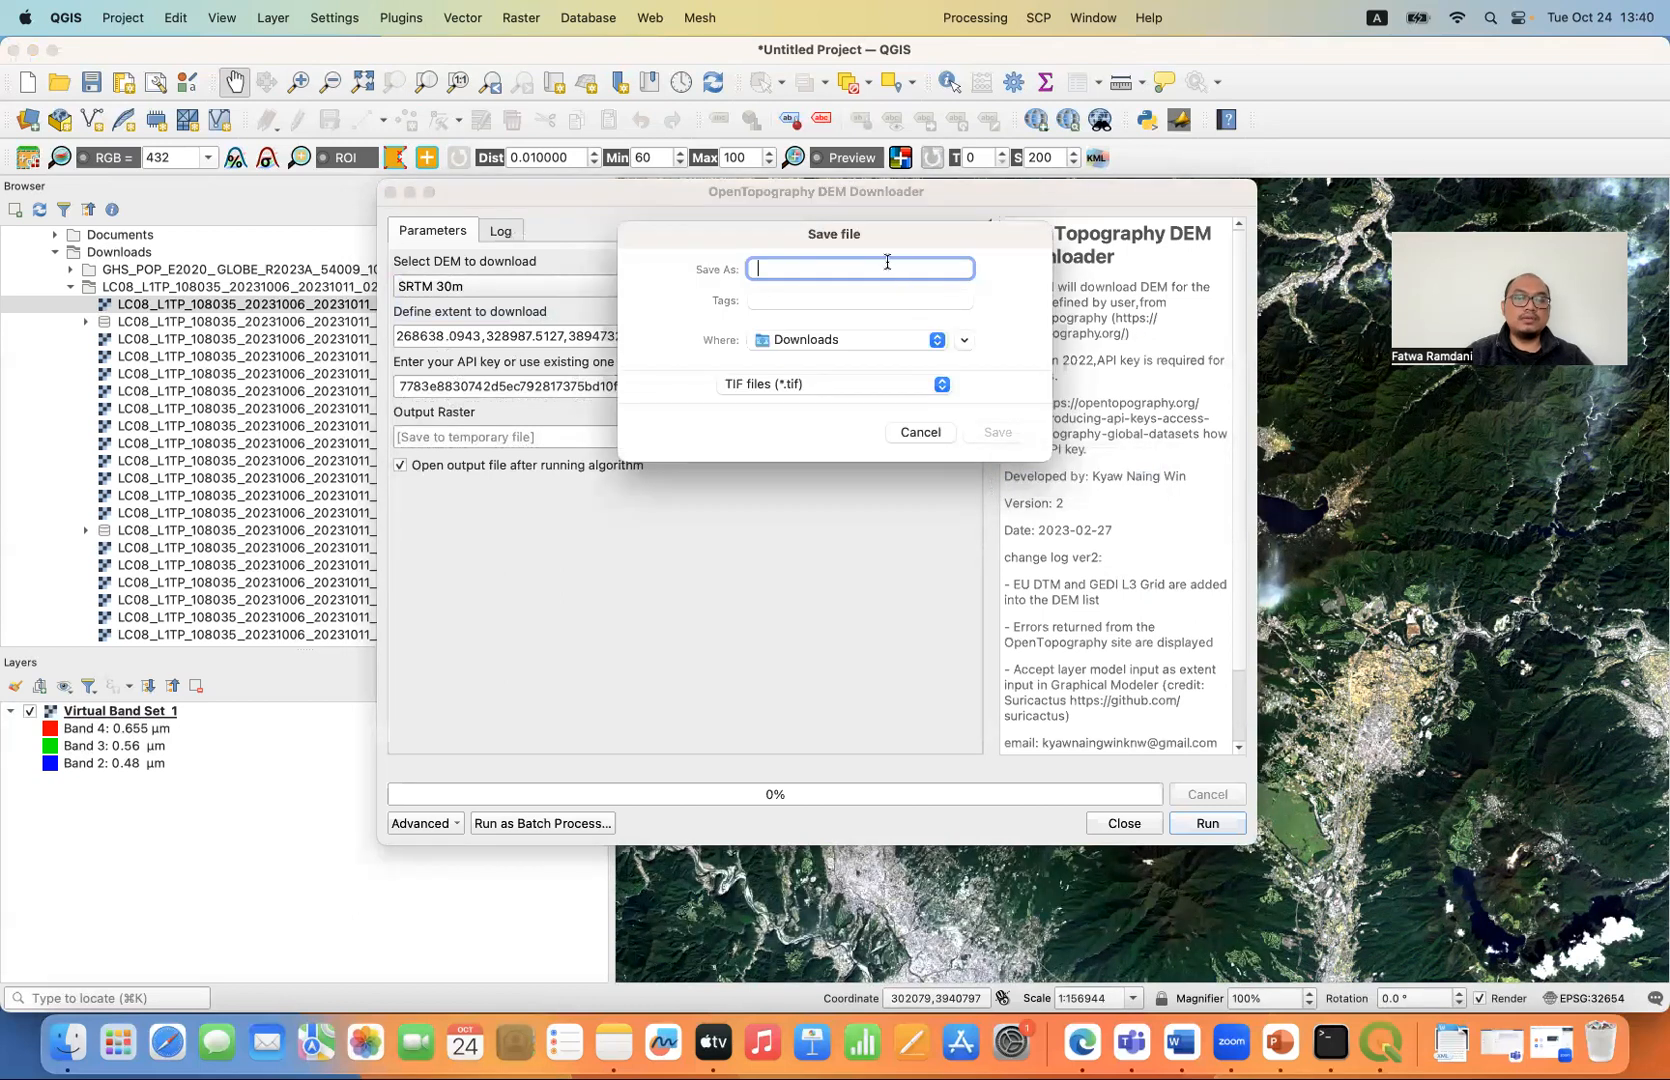
pyautogui.write('Fuji_SRTM30')
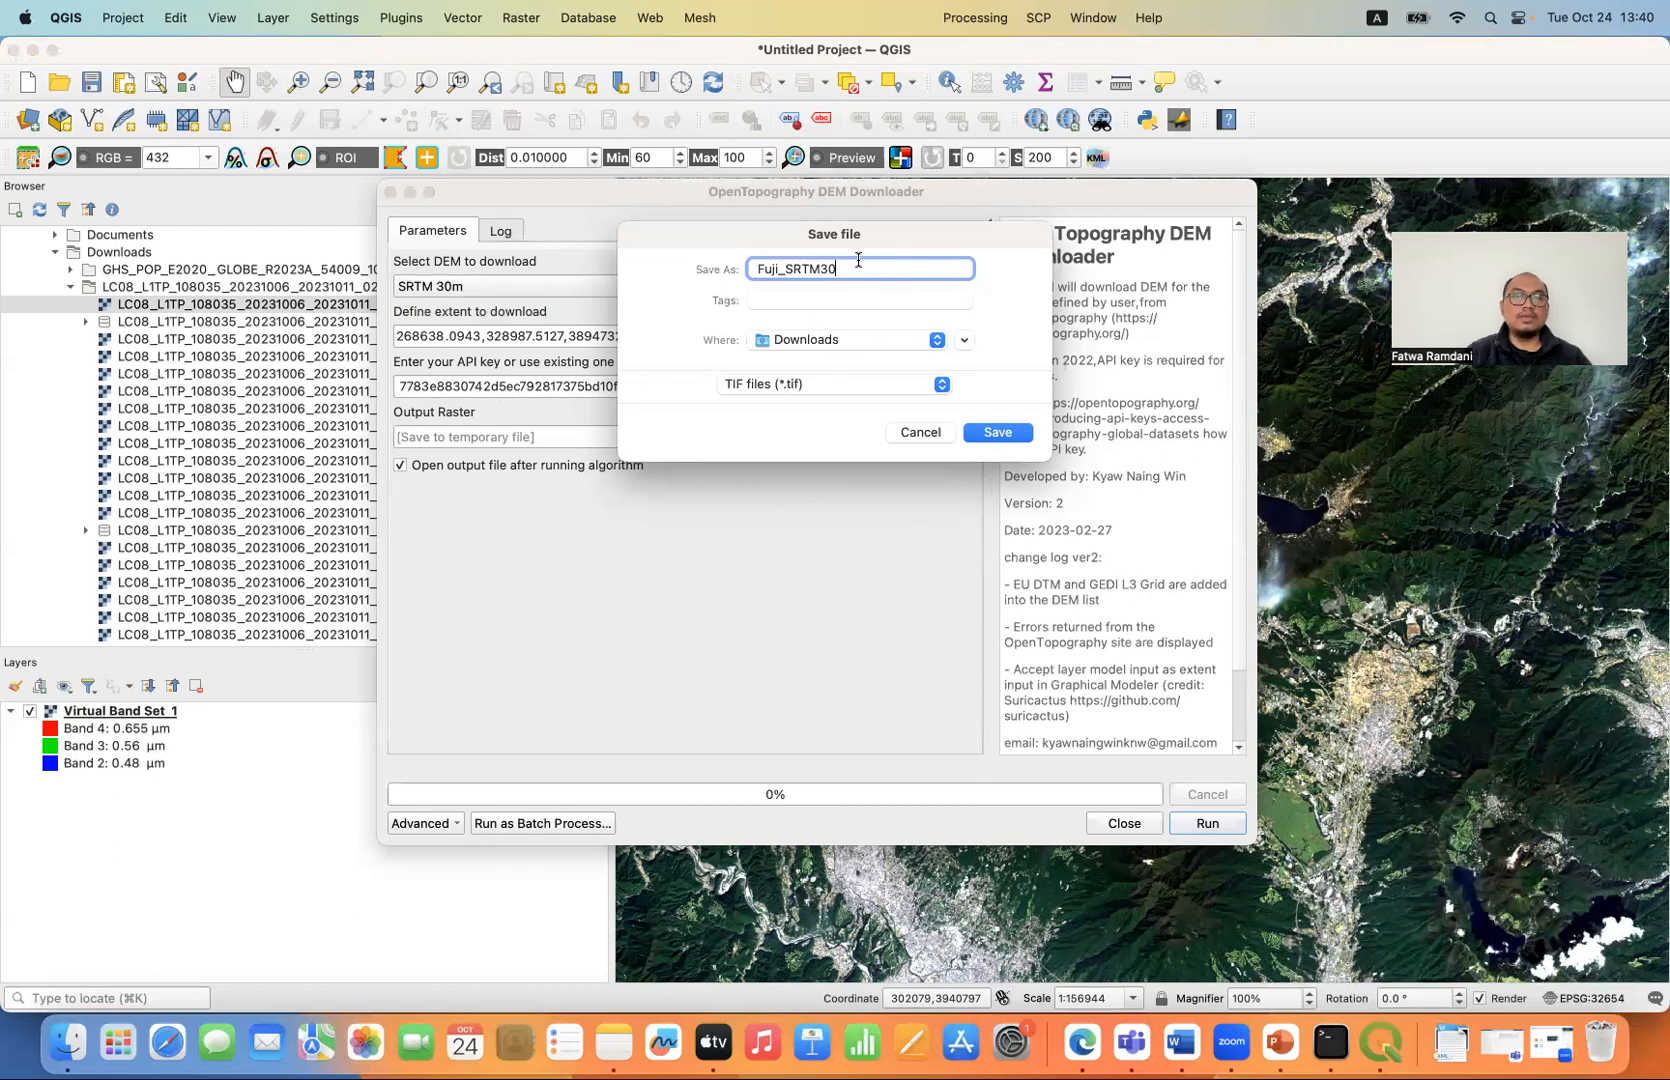
pyautogui.click(997, 434)
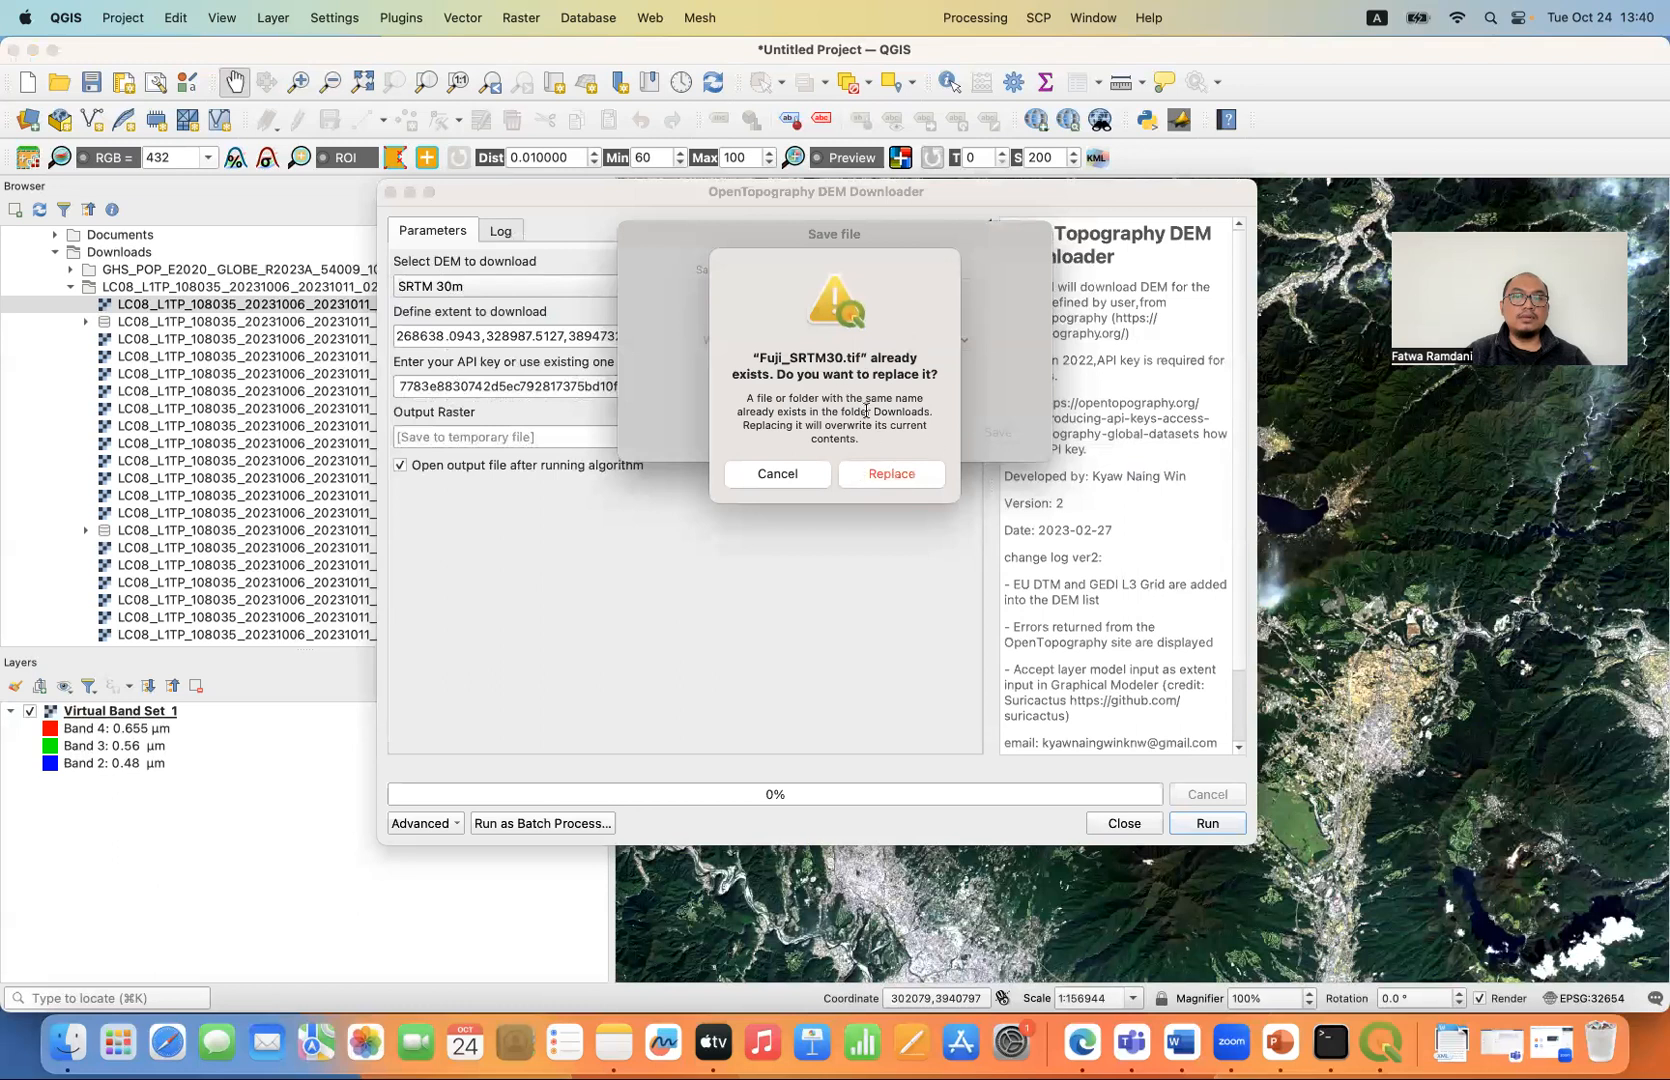
pyautogui.click(890, 480)
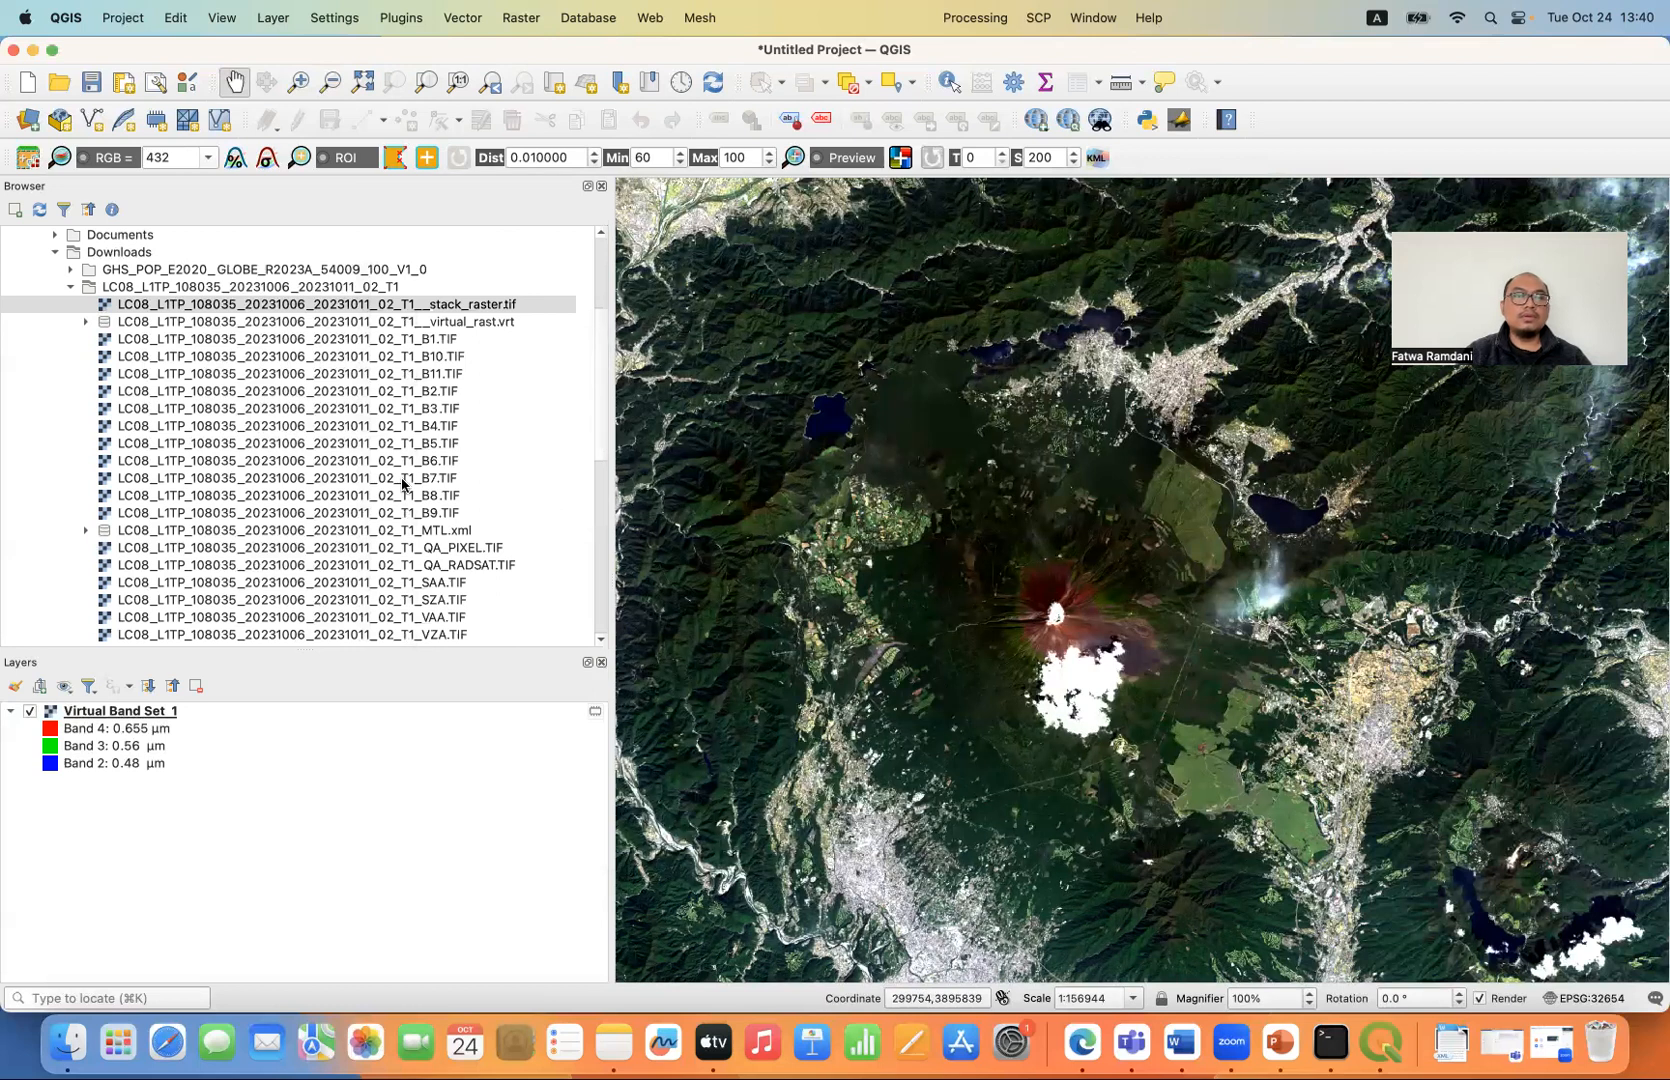
# - Add Fuji_SRTM30.tif from the Downloads folder to the map and zoom to the DEM layer's extent
pyautogui.click(71, 287)
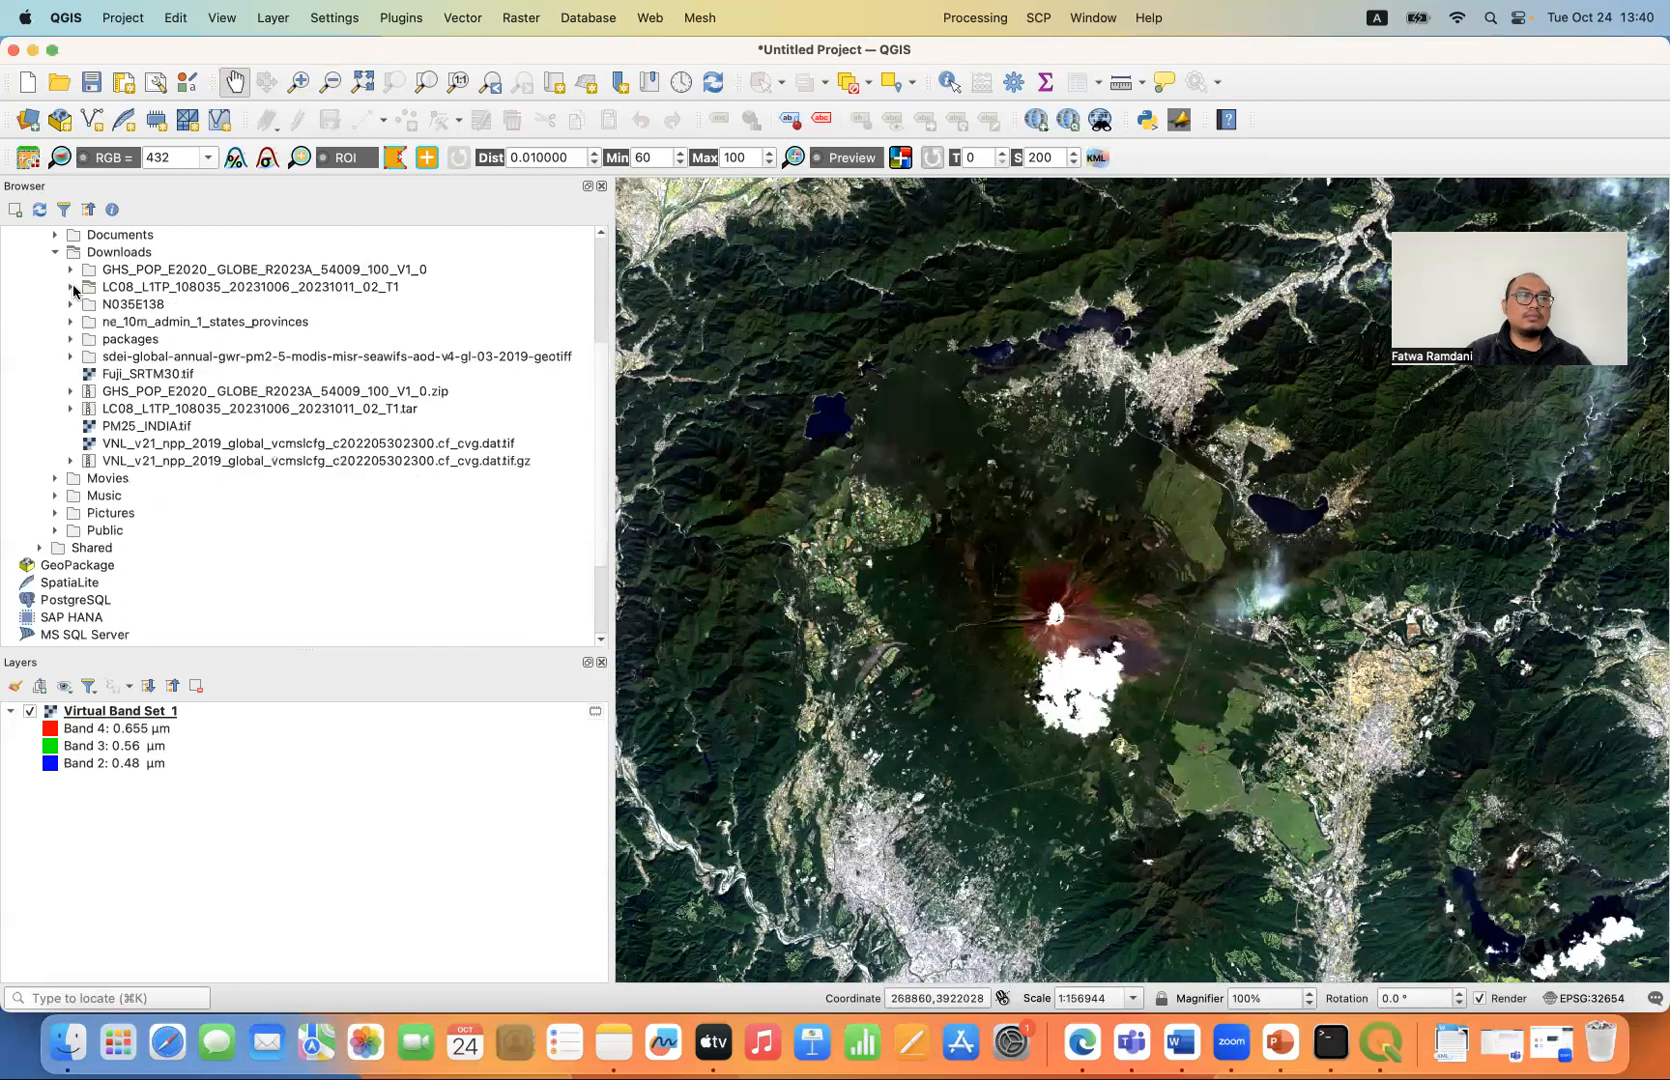
pyautogui.click(159, 375)
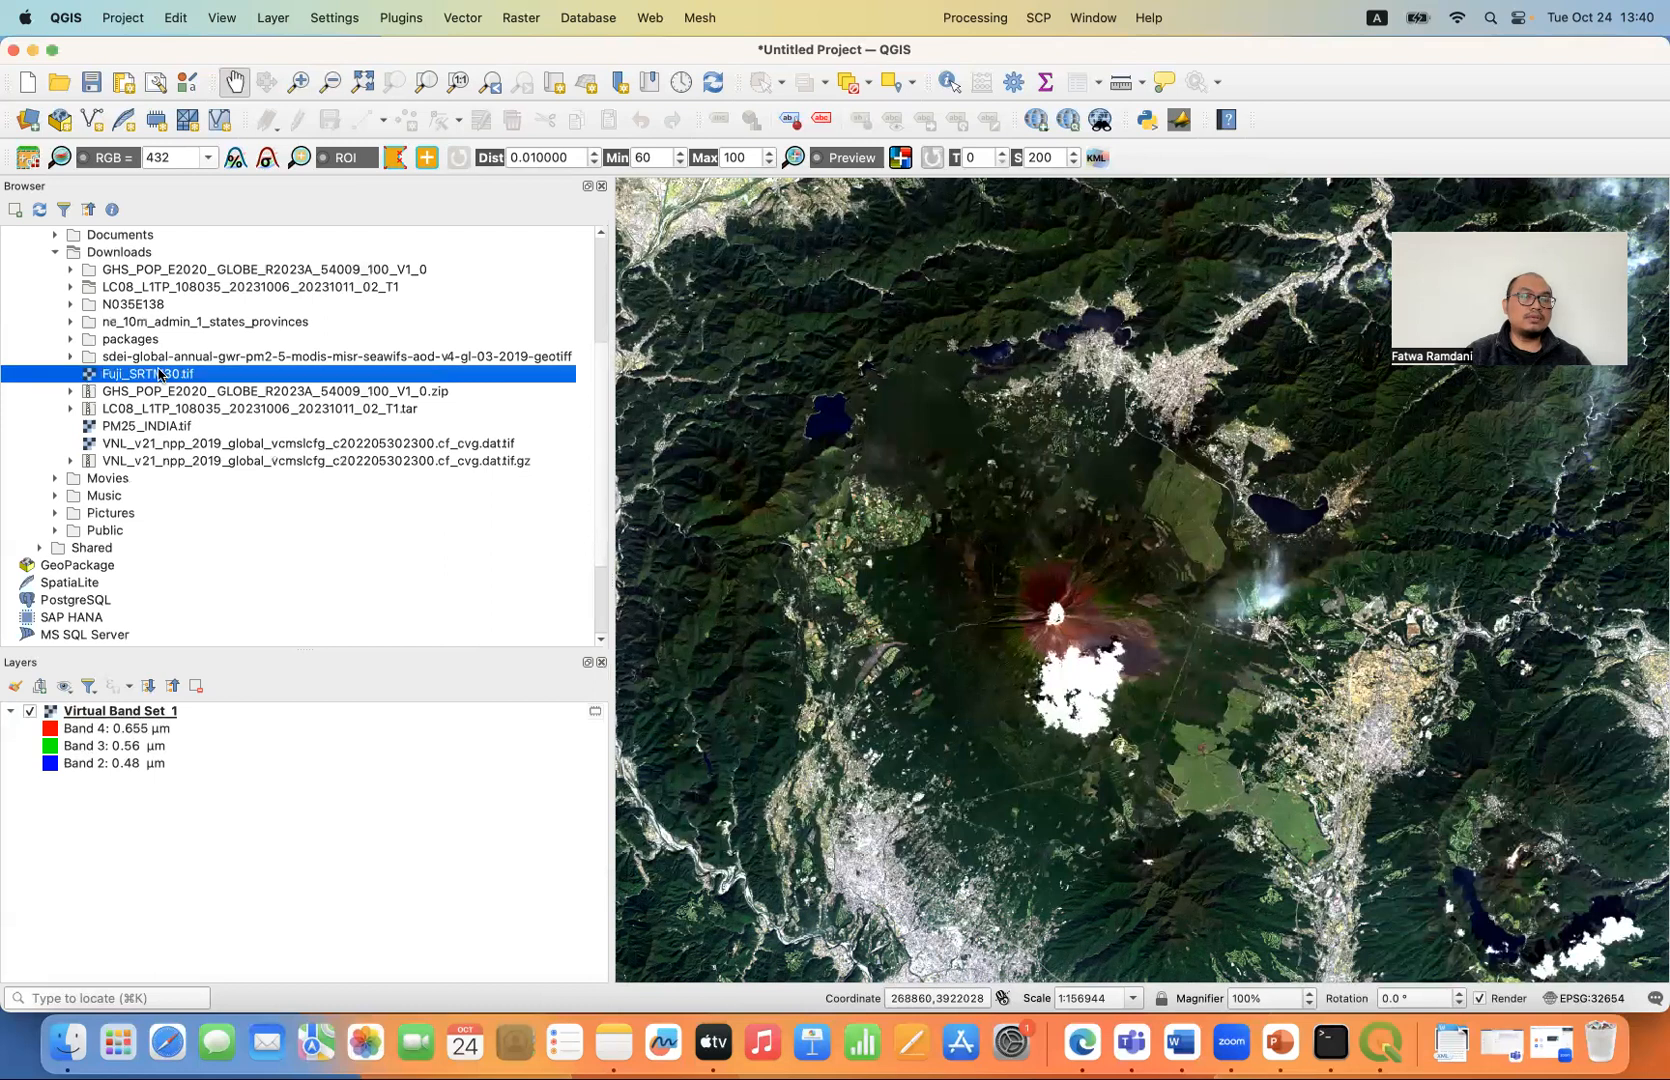
pyautogui.doubleClick(159, 374)
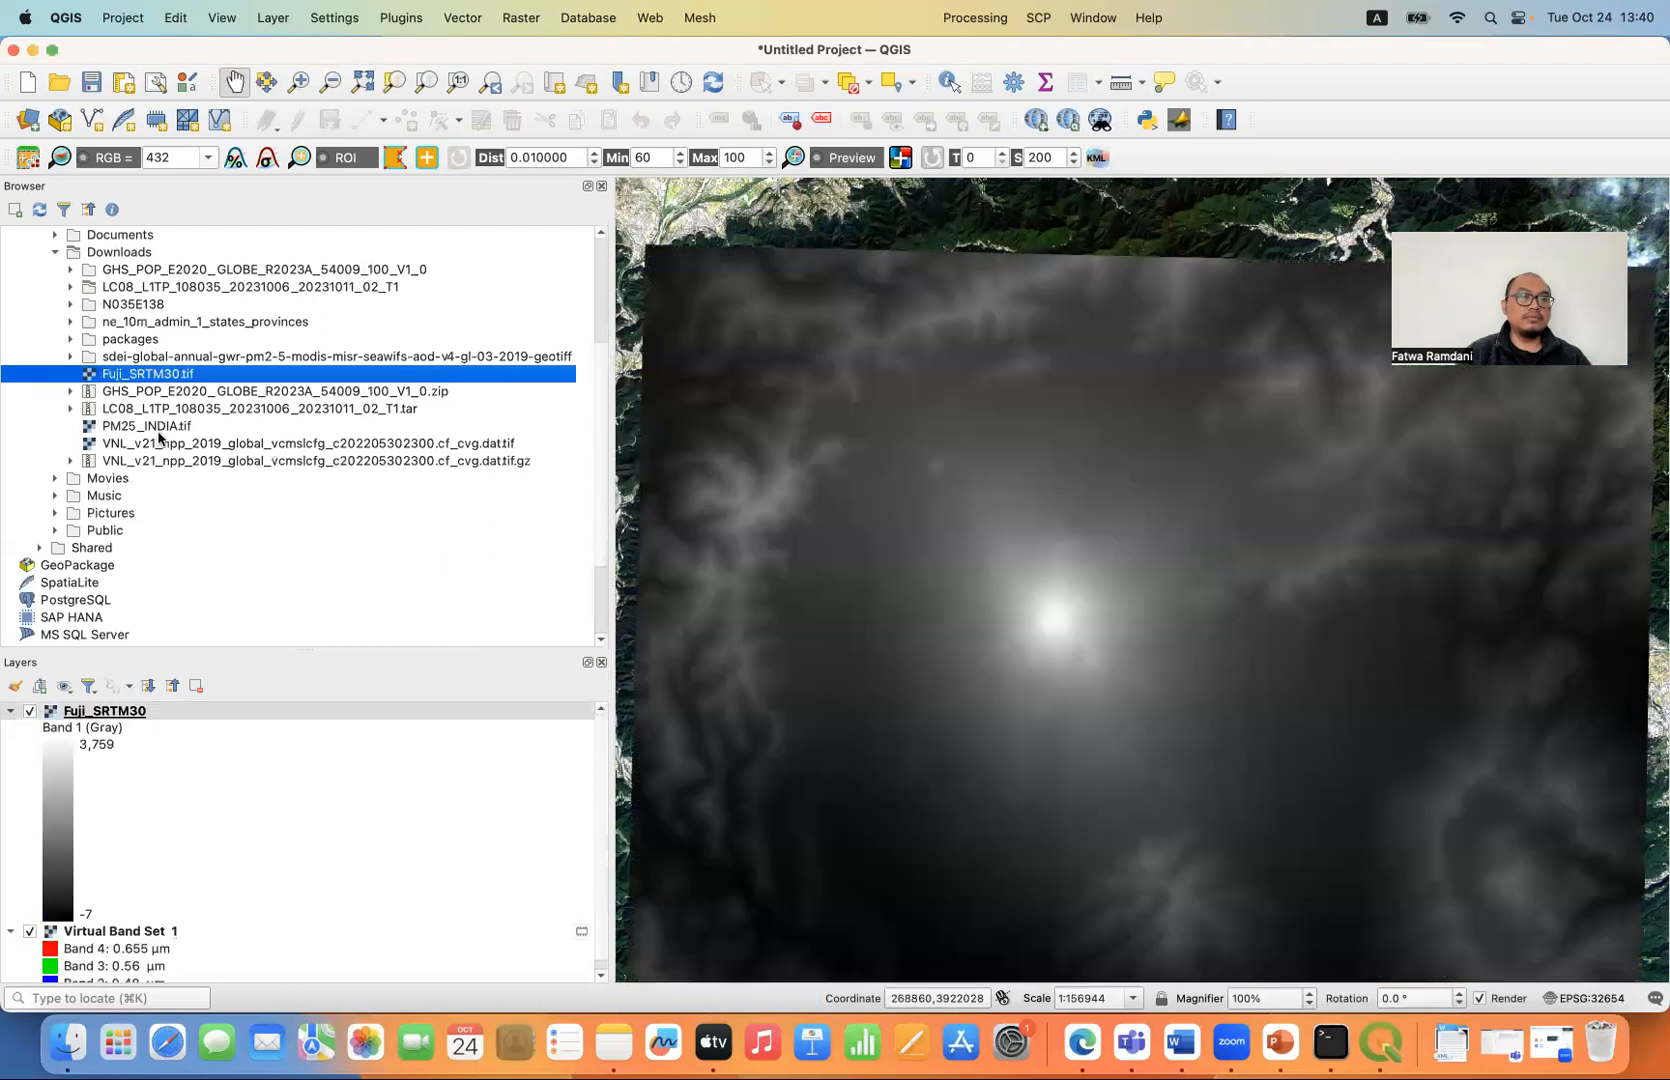
pyautogui.rightClick(146, 710)
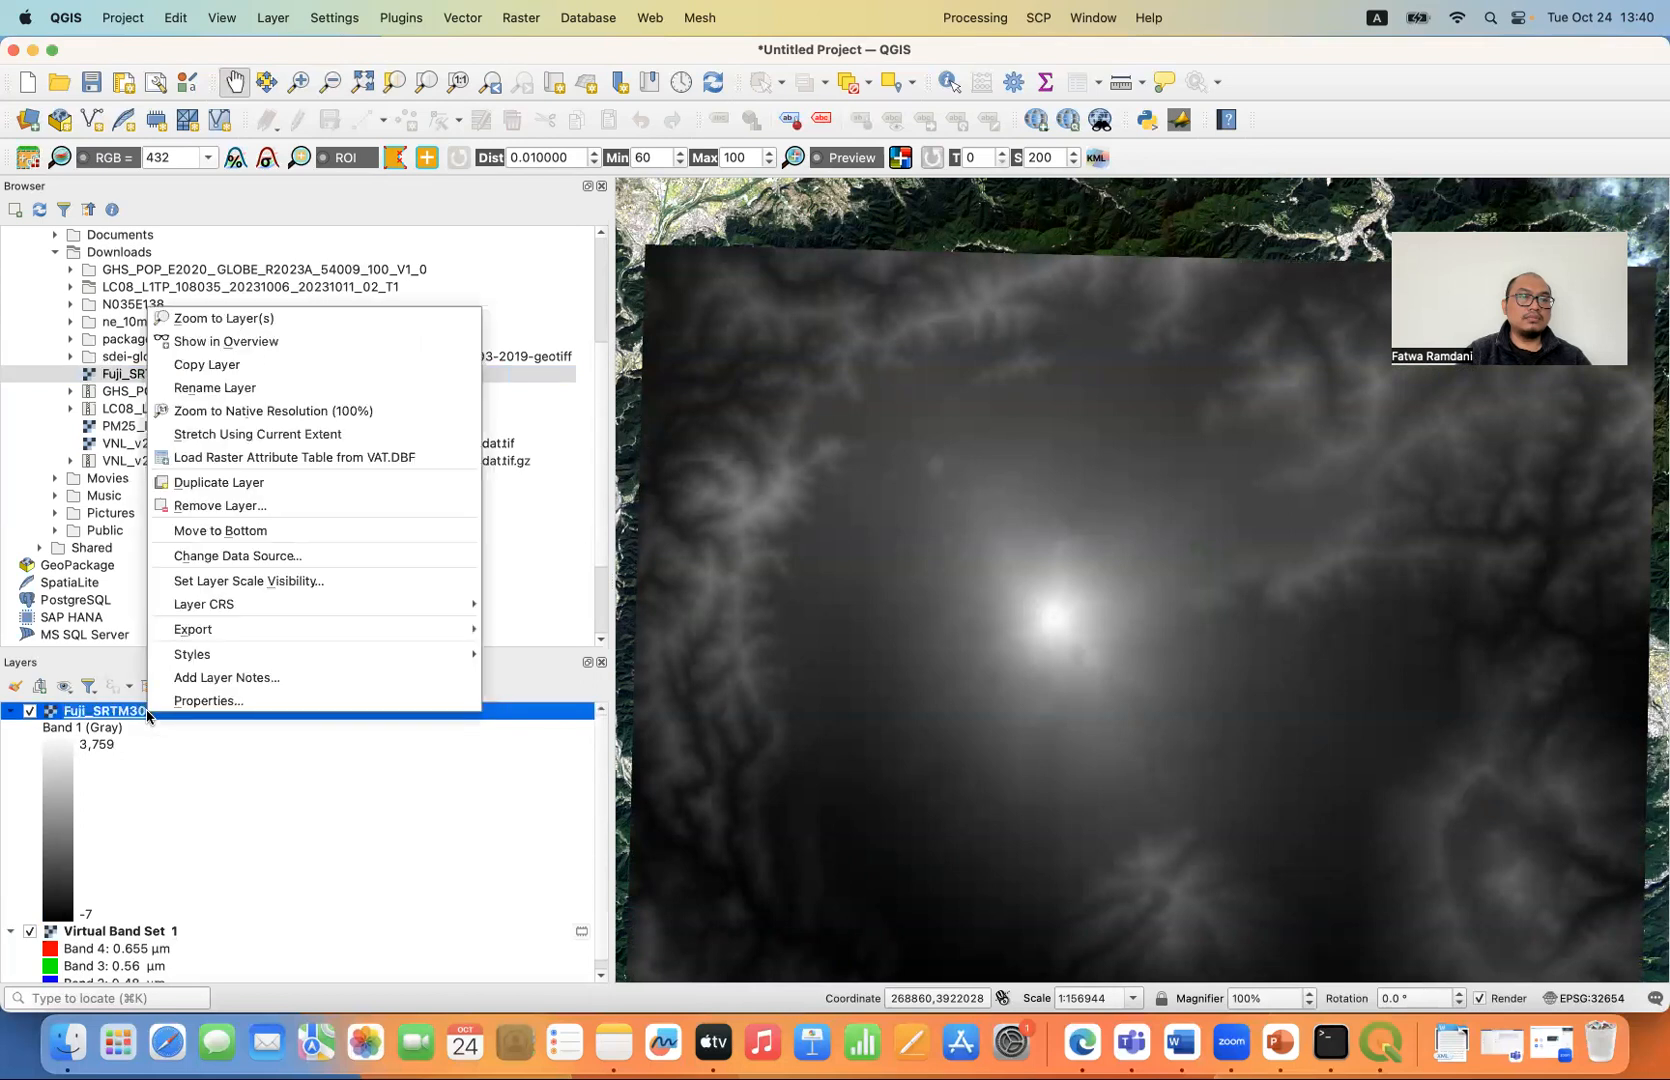
pyautogui.click(272, 320)
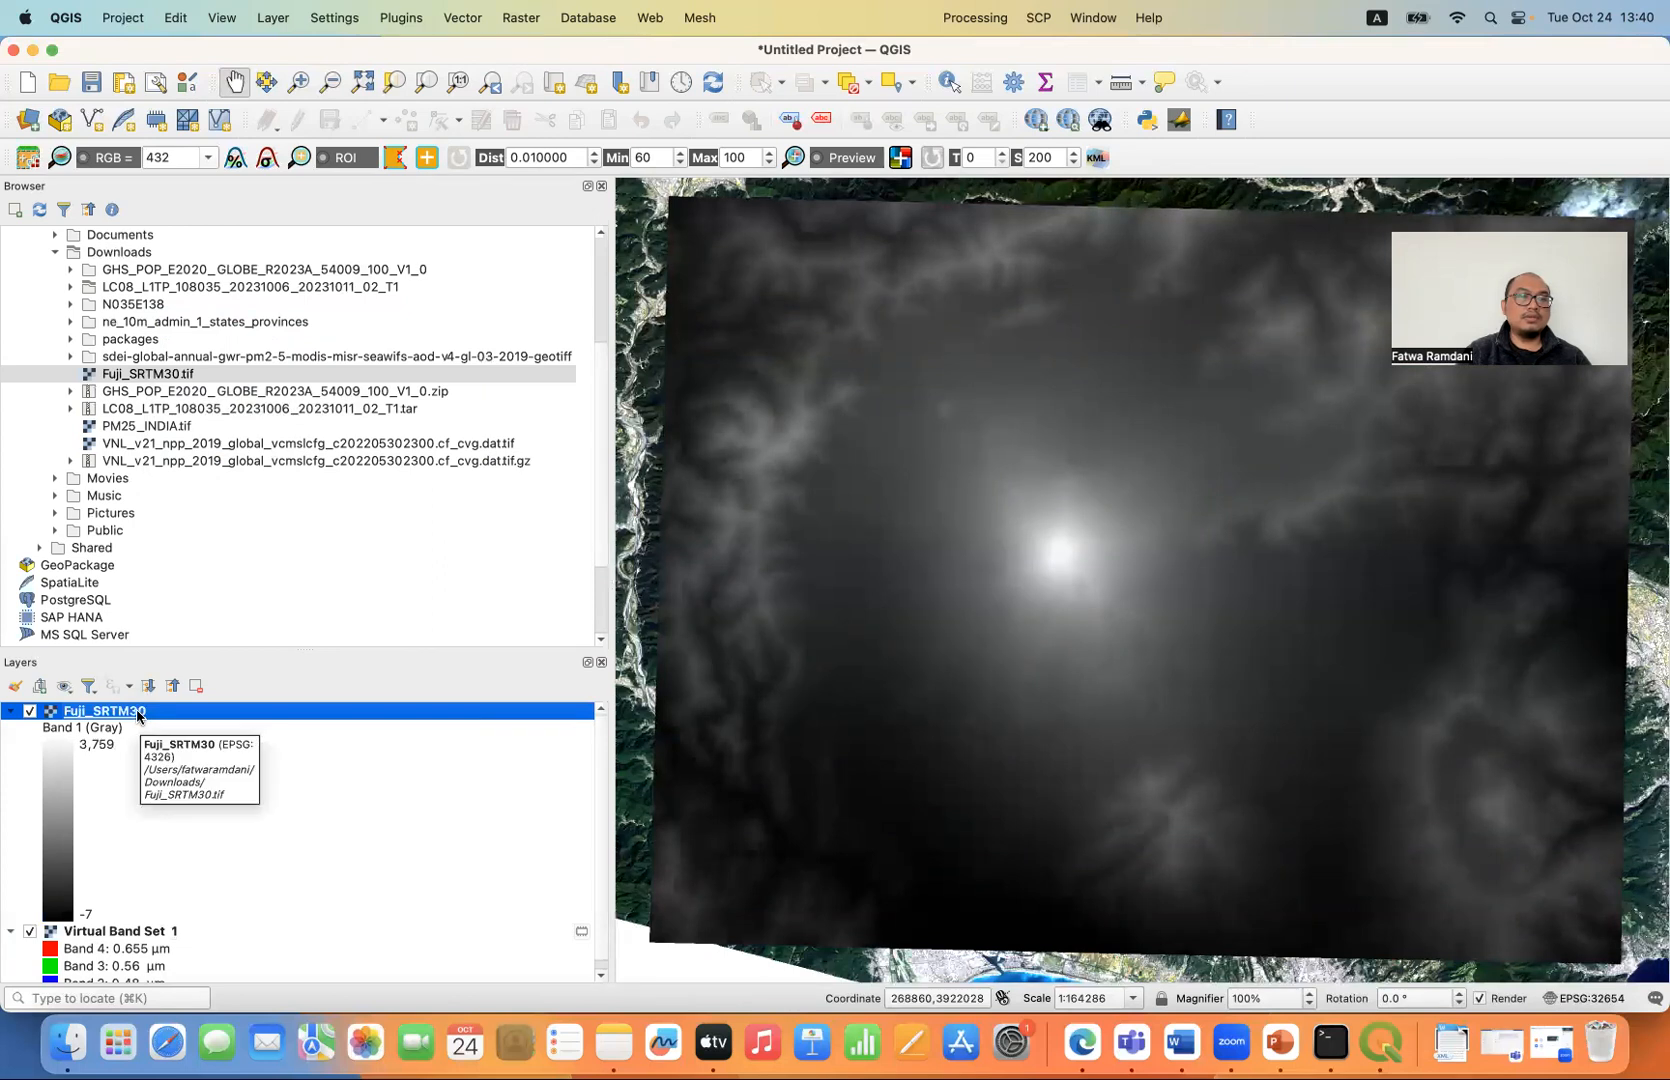
# - Set the Fuji_SRTM30 layer's render type to Singleband pseudocolor
pyautogui.doubleClick(137, 712)
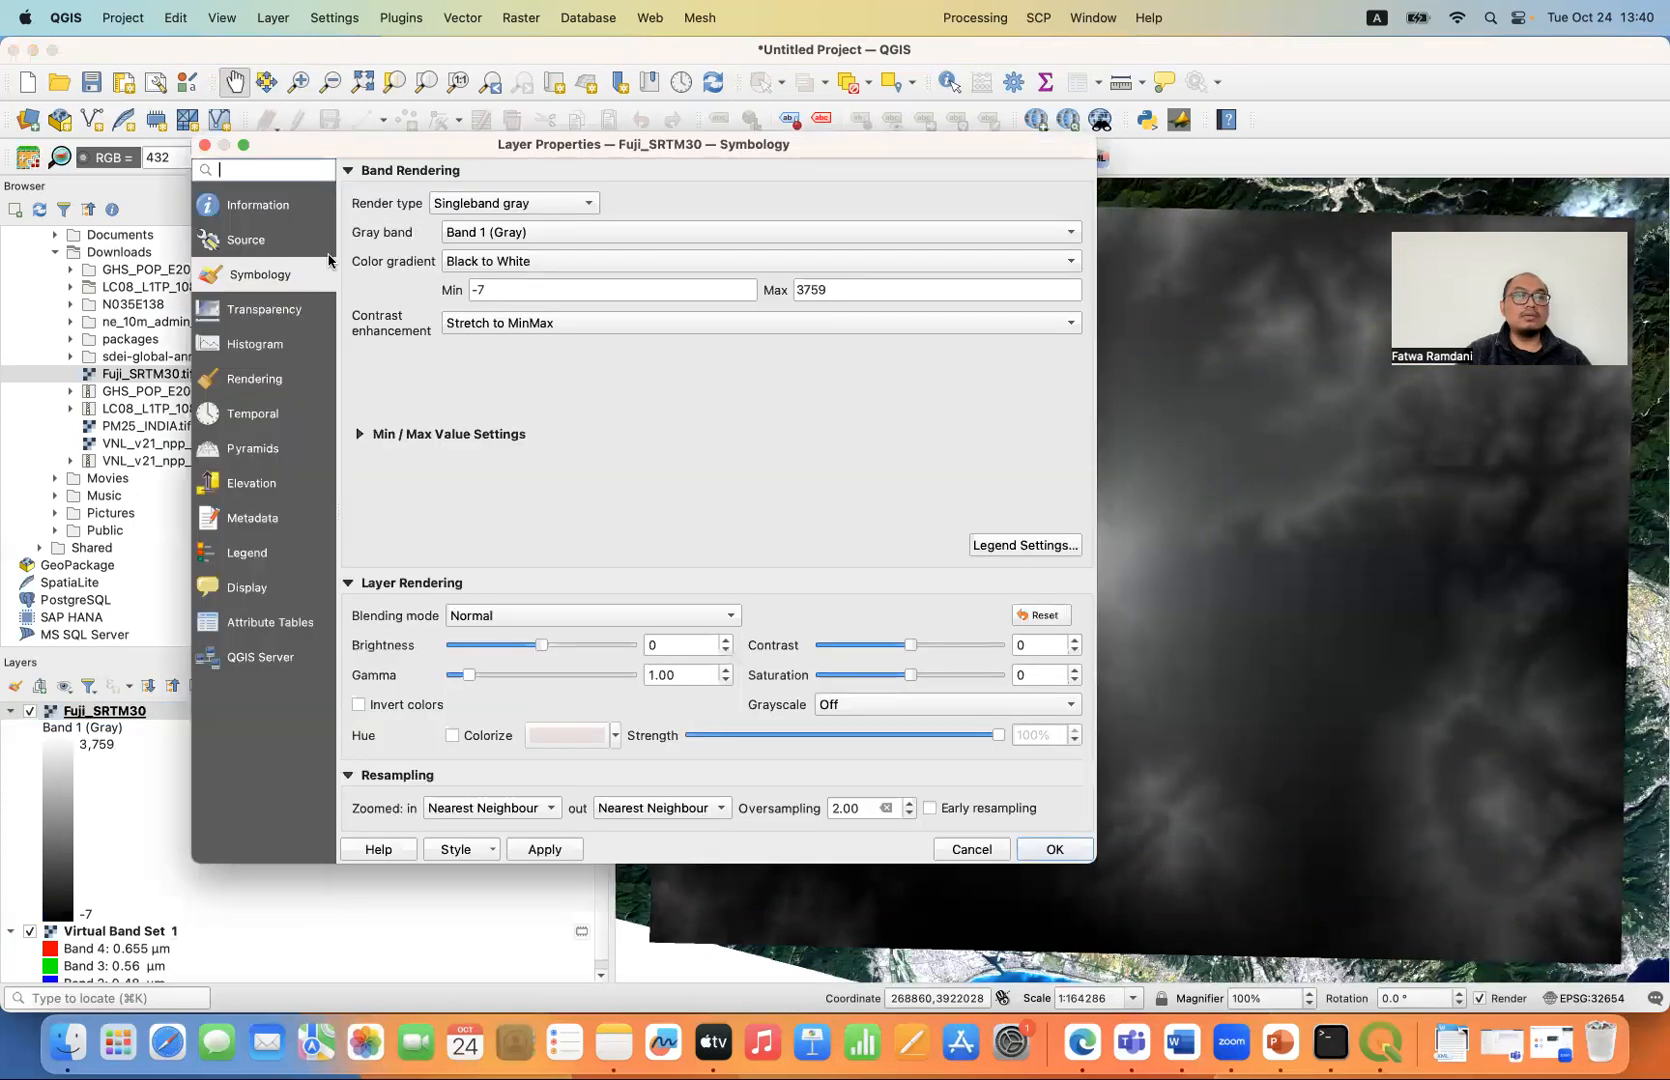
pyautogui.click(510, 203)
pyautogui.click(517, 228)
pyautogui.click(517, 228)
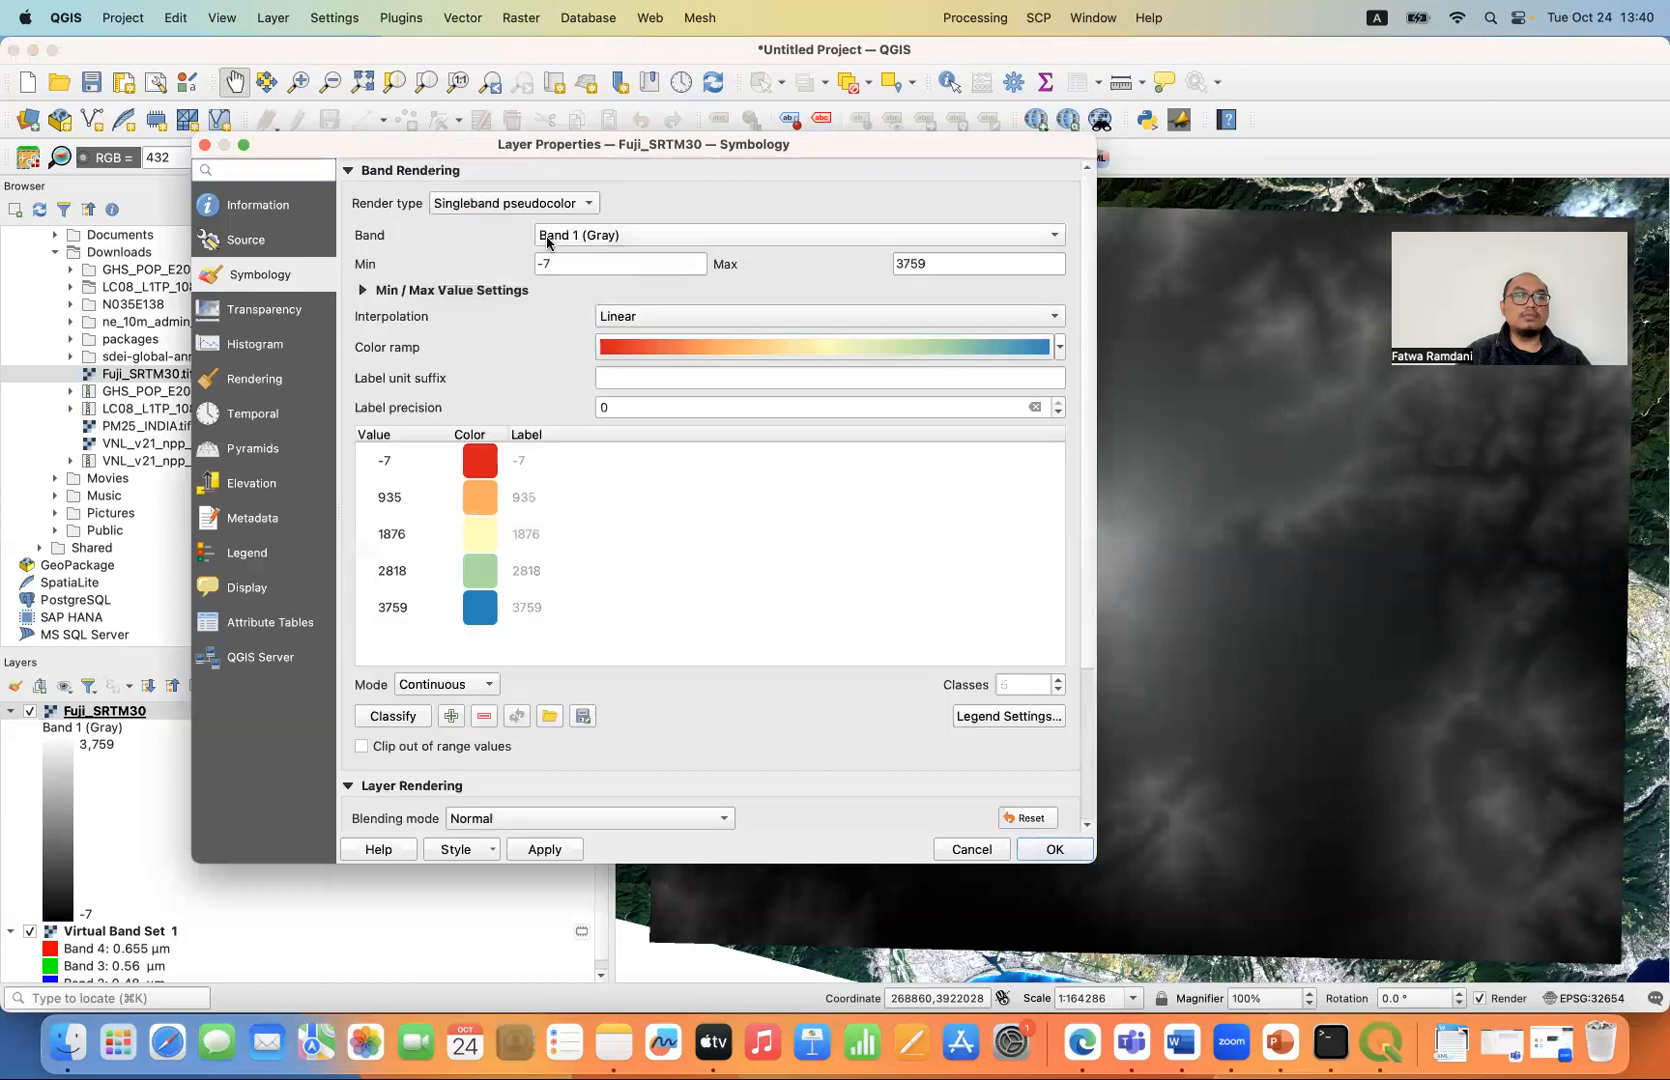
# - Create a cpt-city catalog color ramp from the Topography theme's elevation palette and apply it to the DEM
pyautogui.click(1060, 348)
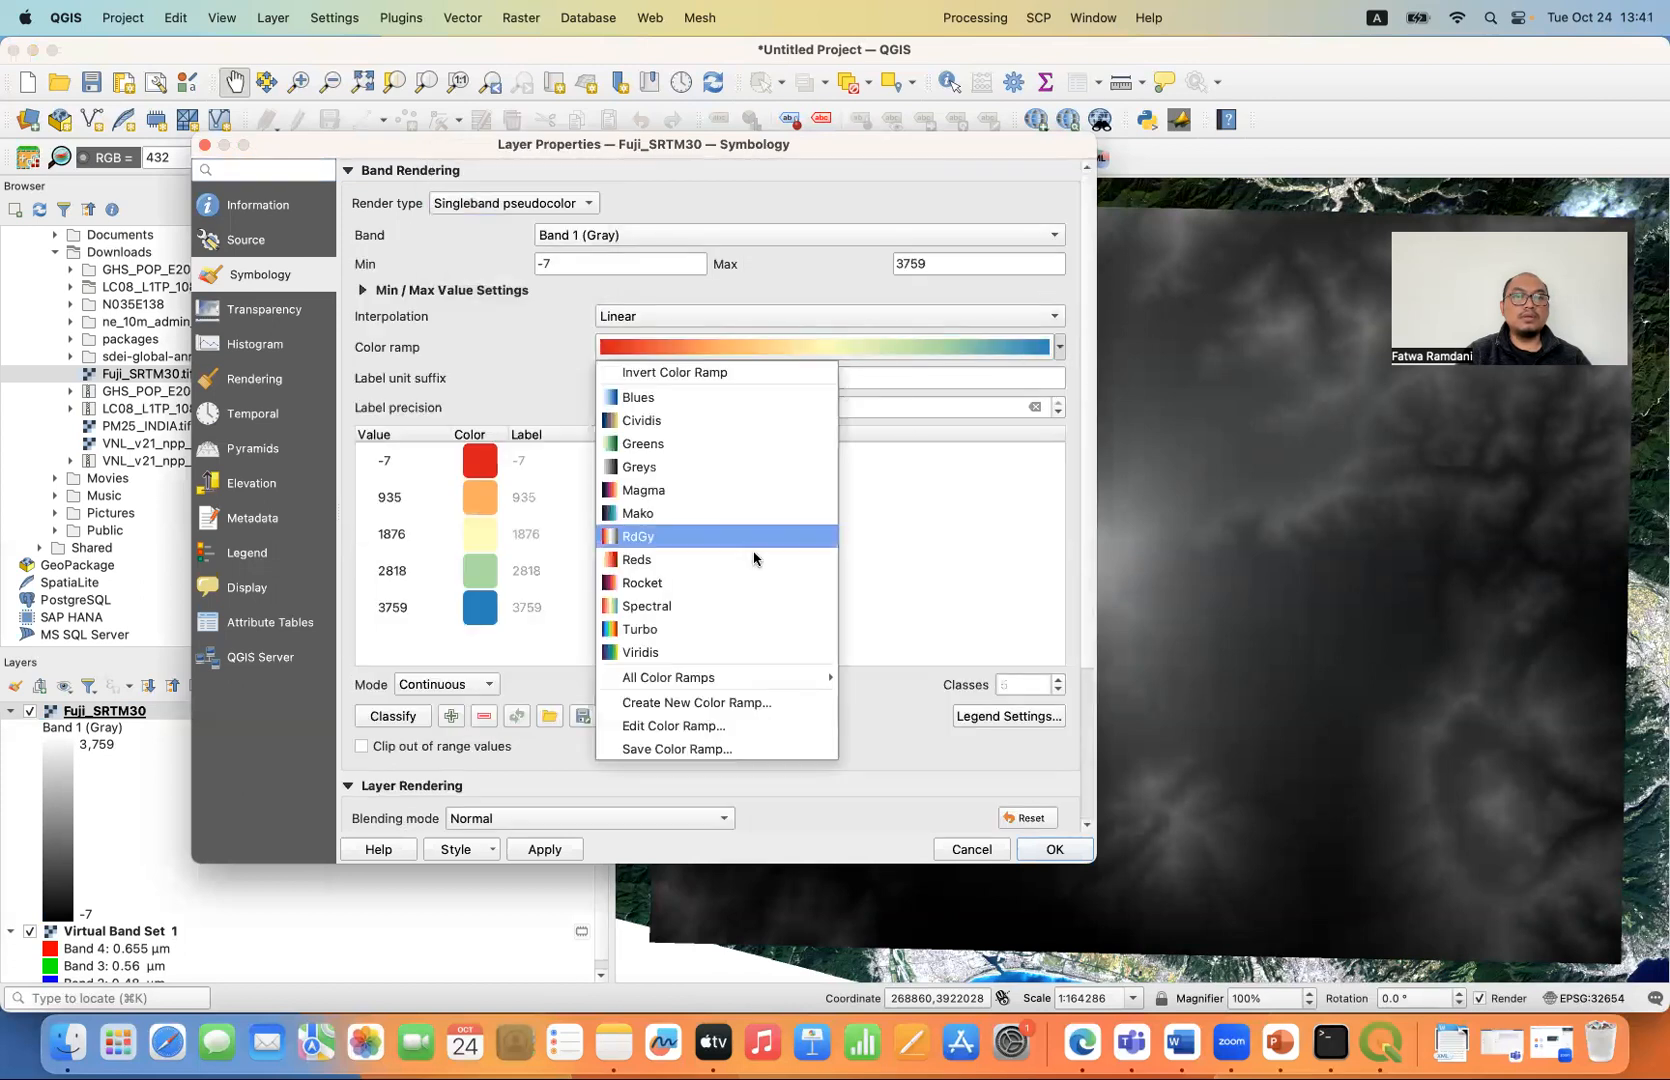
pyautogui.click(700, 703)
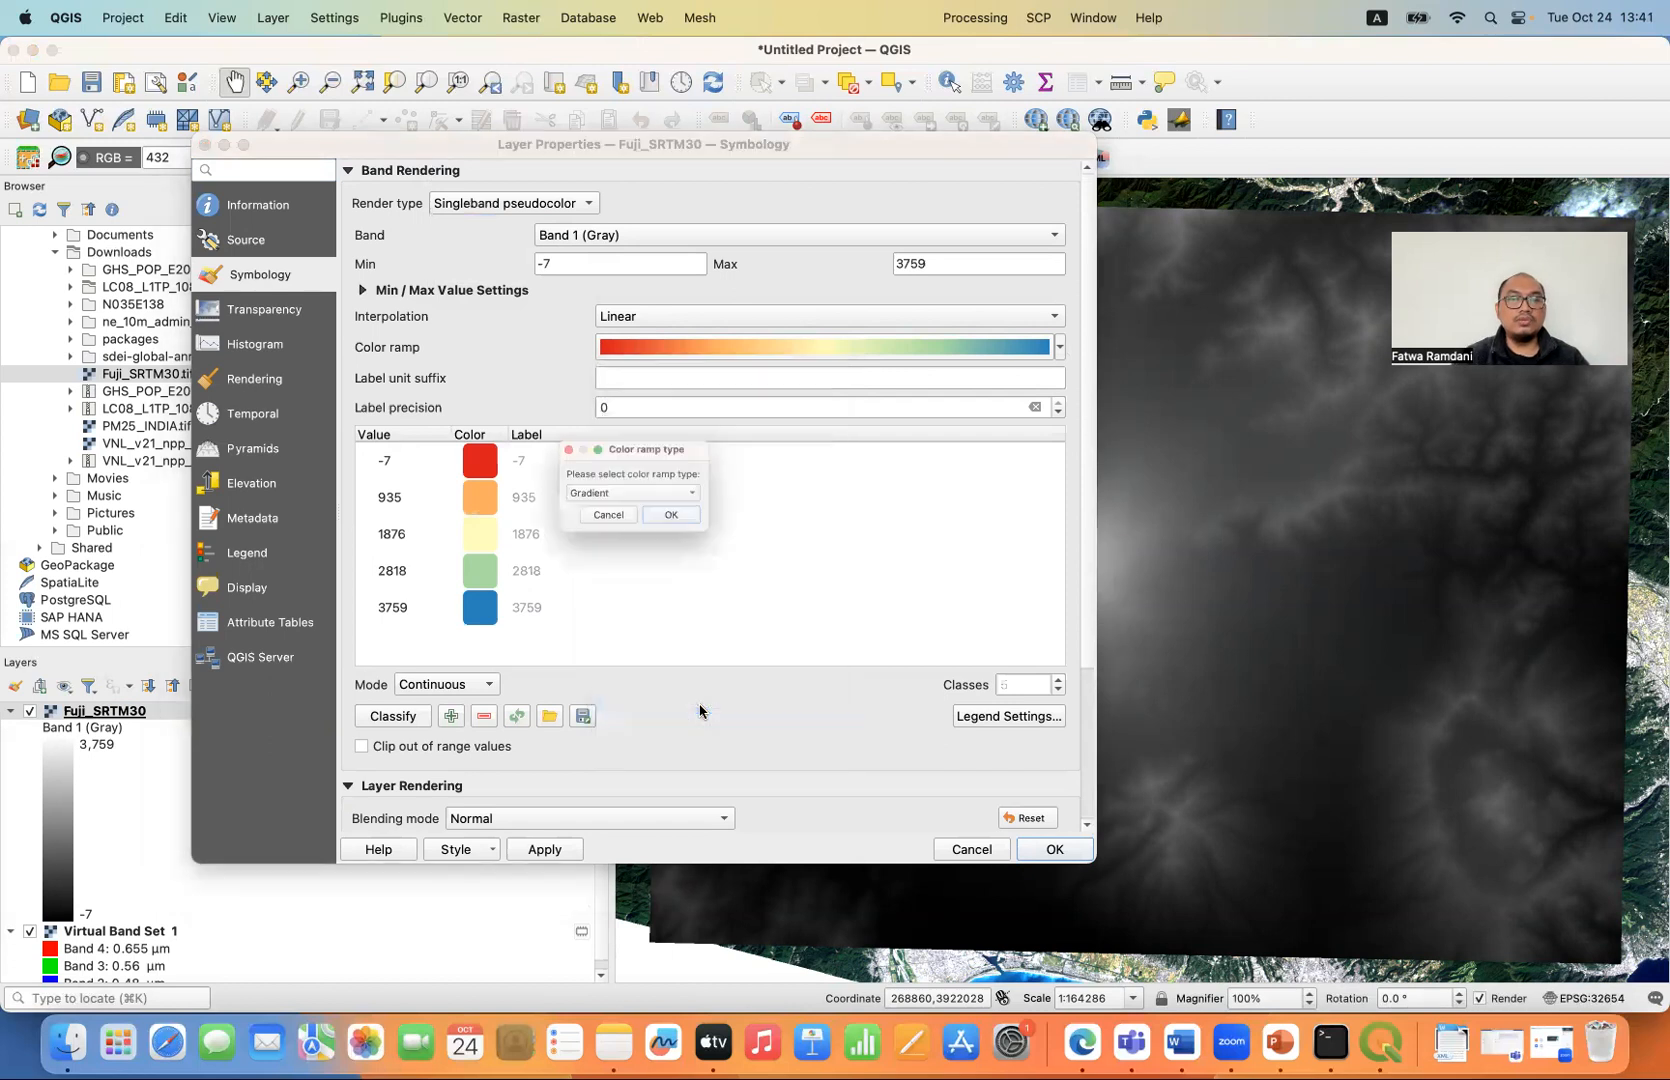
pyautogui.click(690, 497)
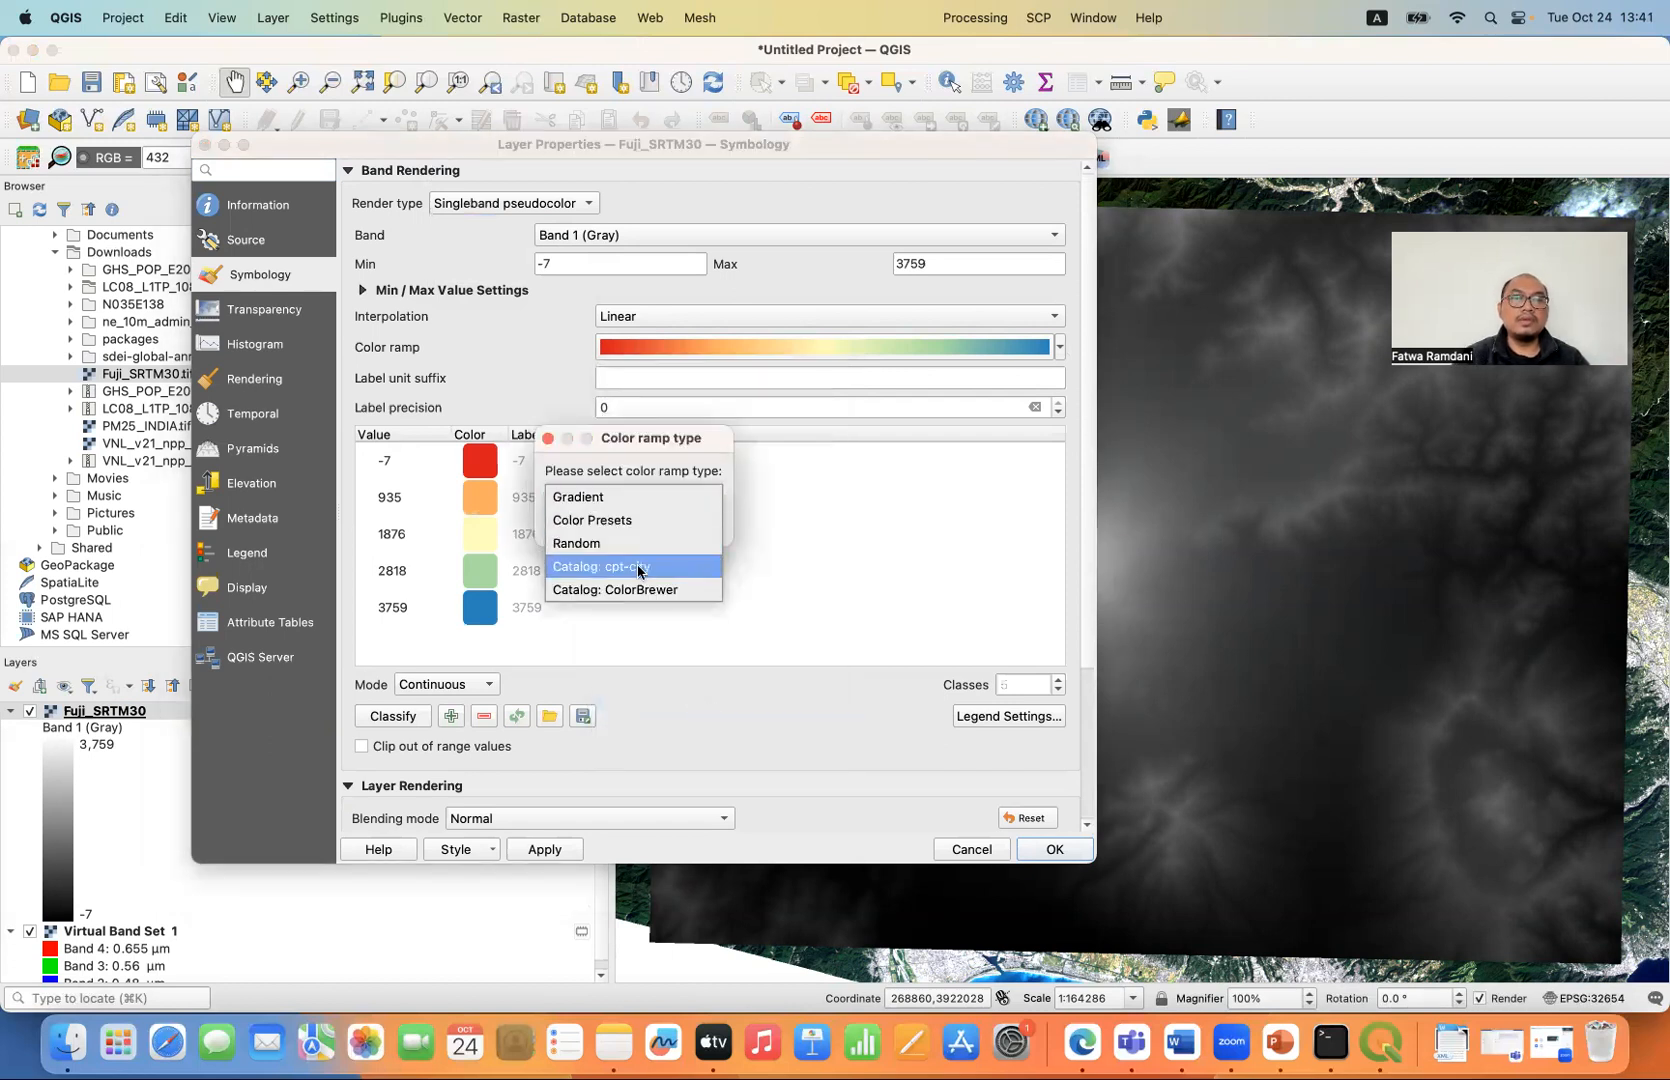
pyautogui.click(640, 567)
pyautogui.click(683, 525)
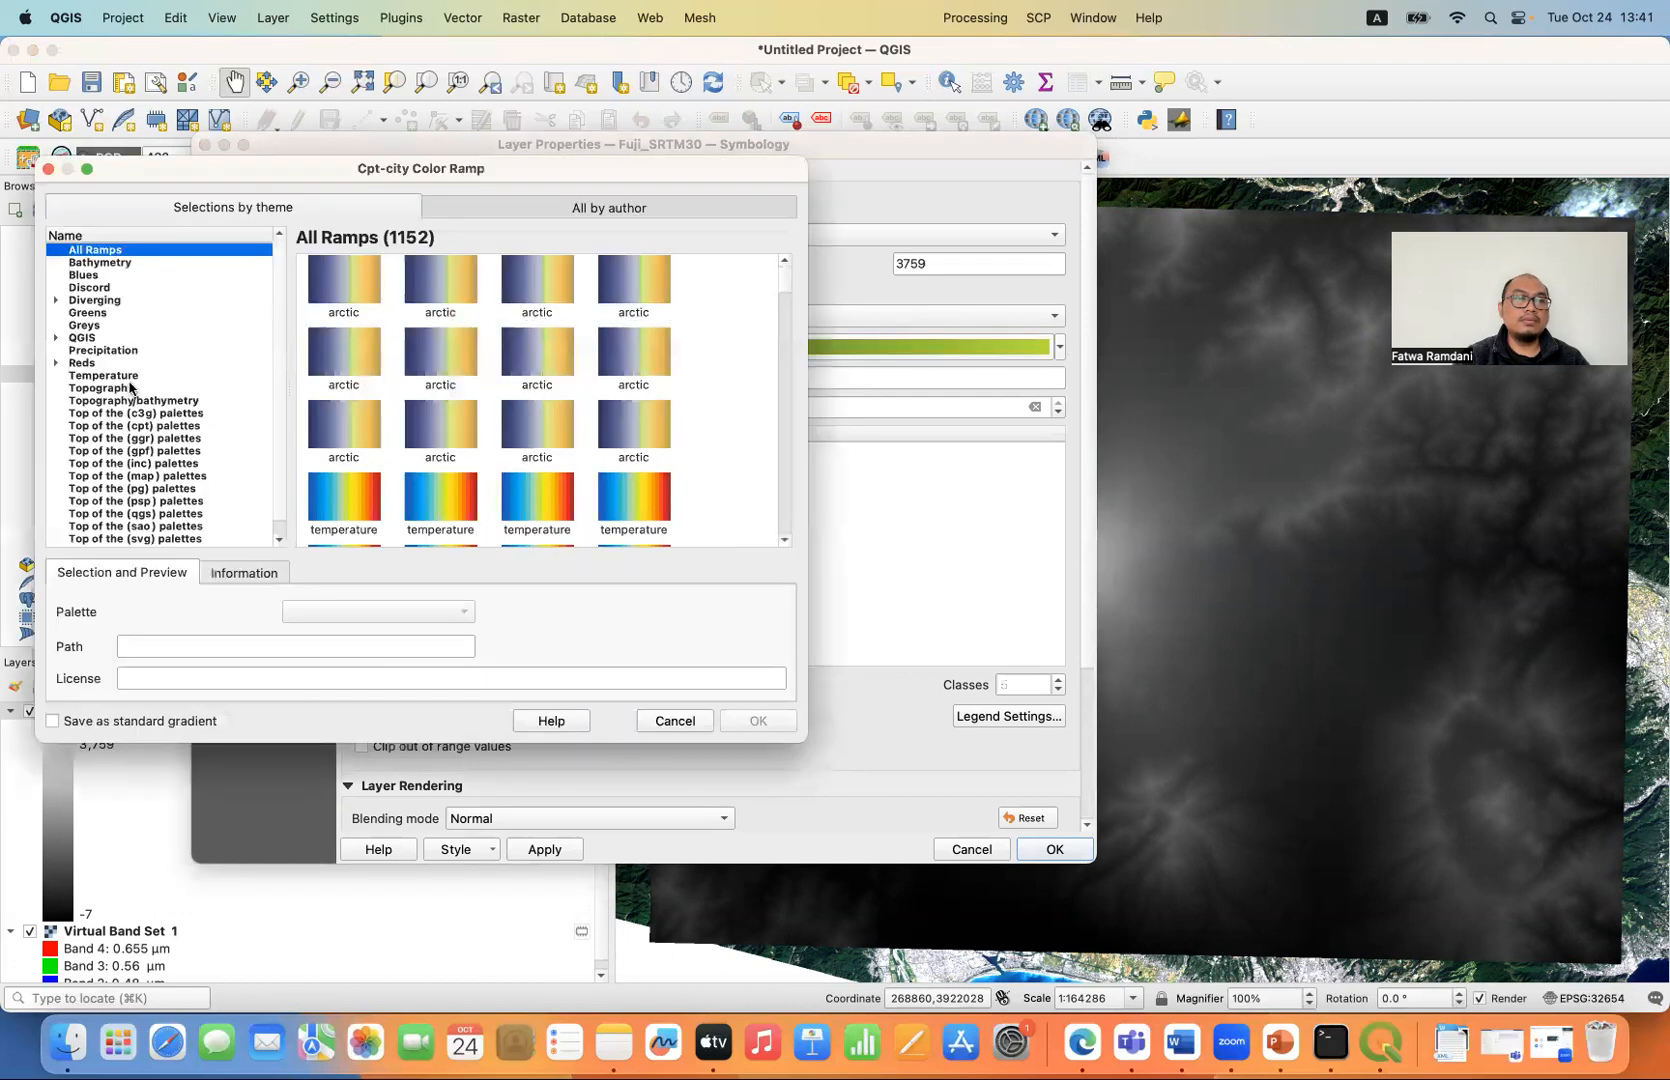
pyautogui.click(130, 388)
pyautogui.click(427, 354)
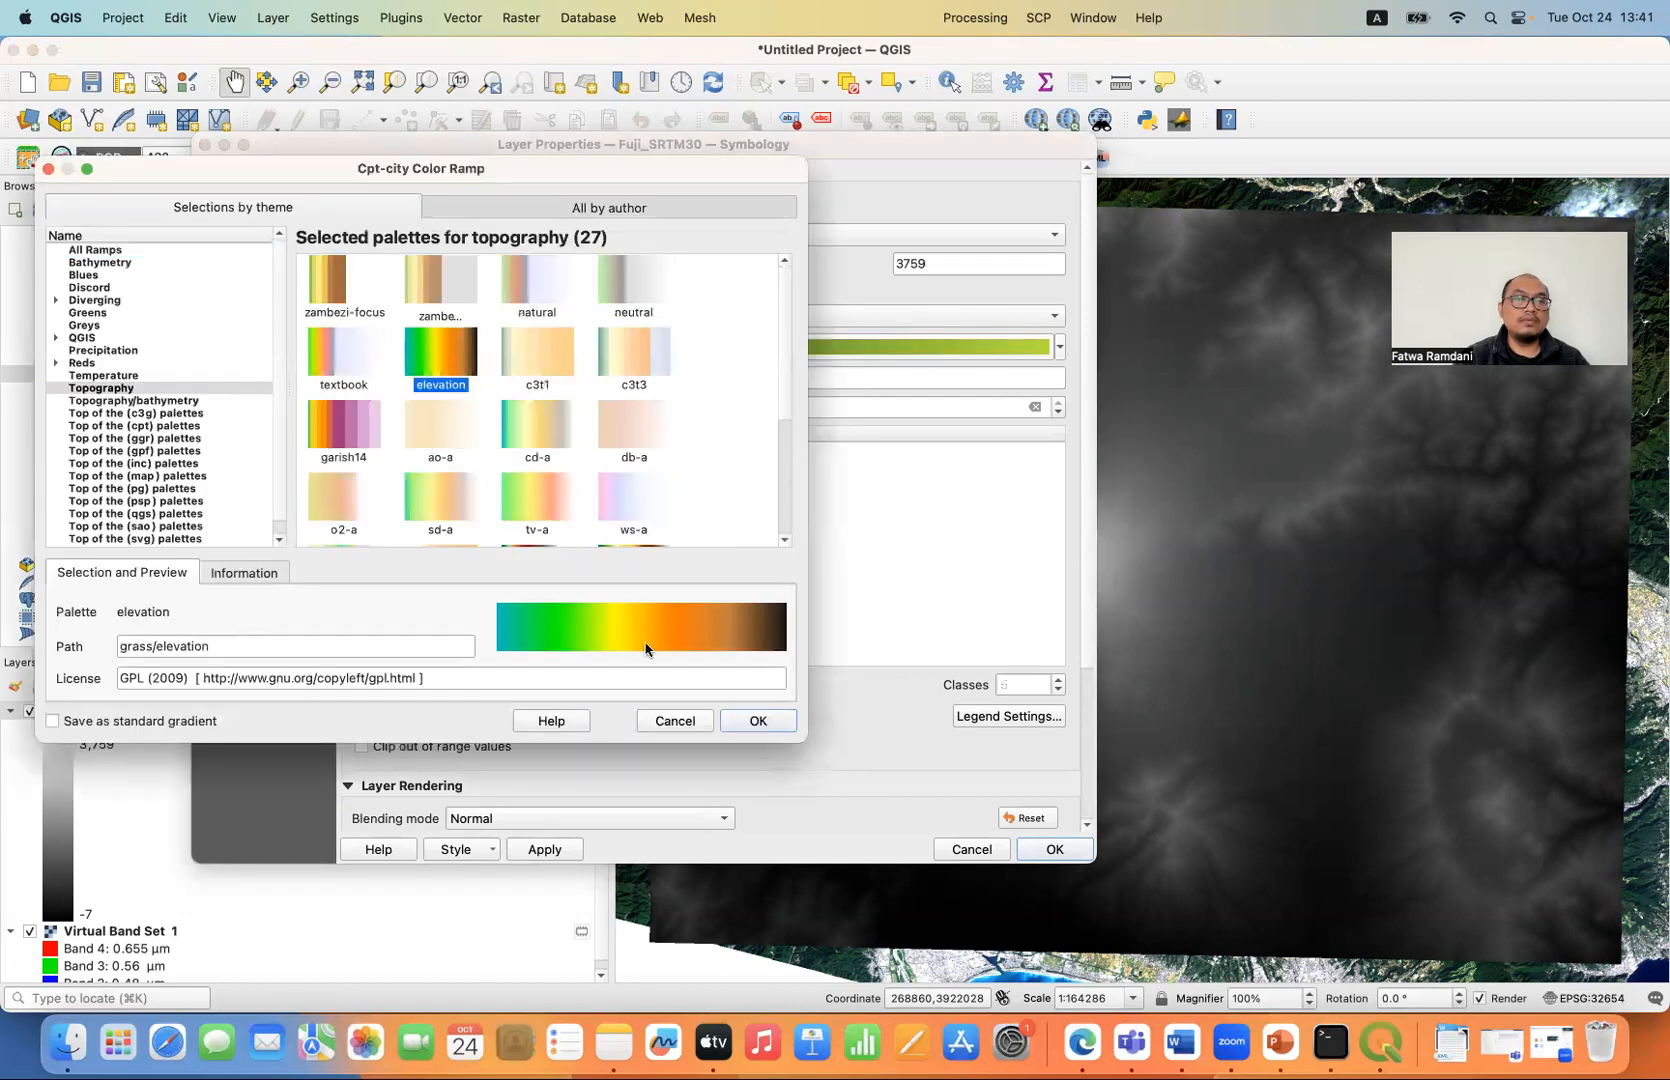
pyautogui.click(762, 719)
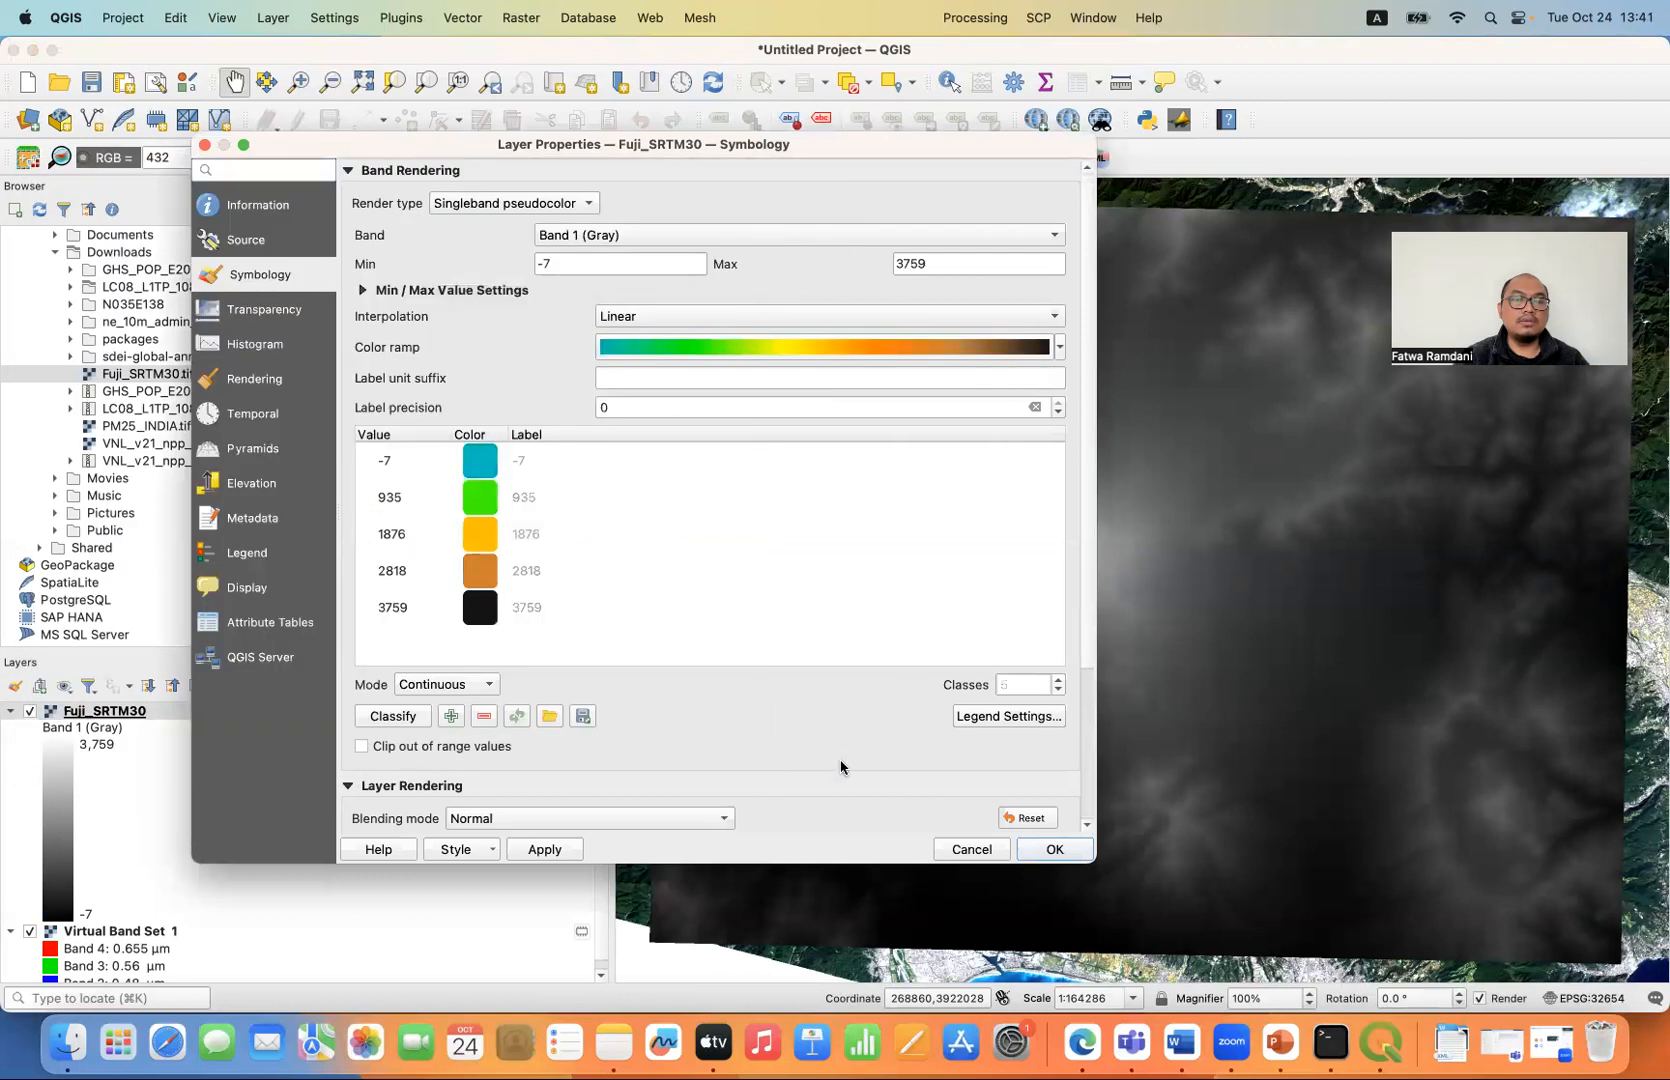
pyautogui.click(540, 849)
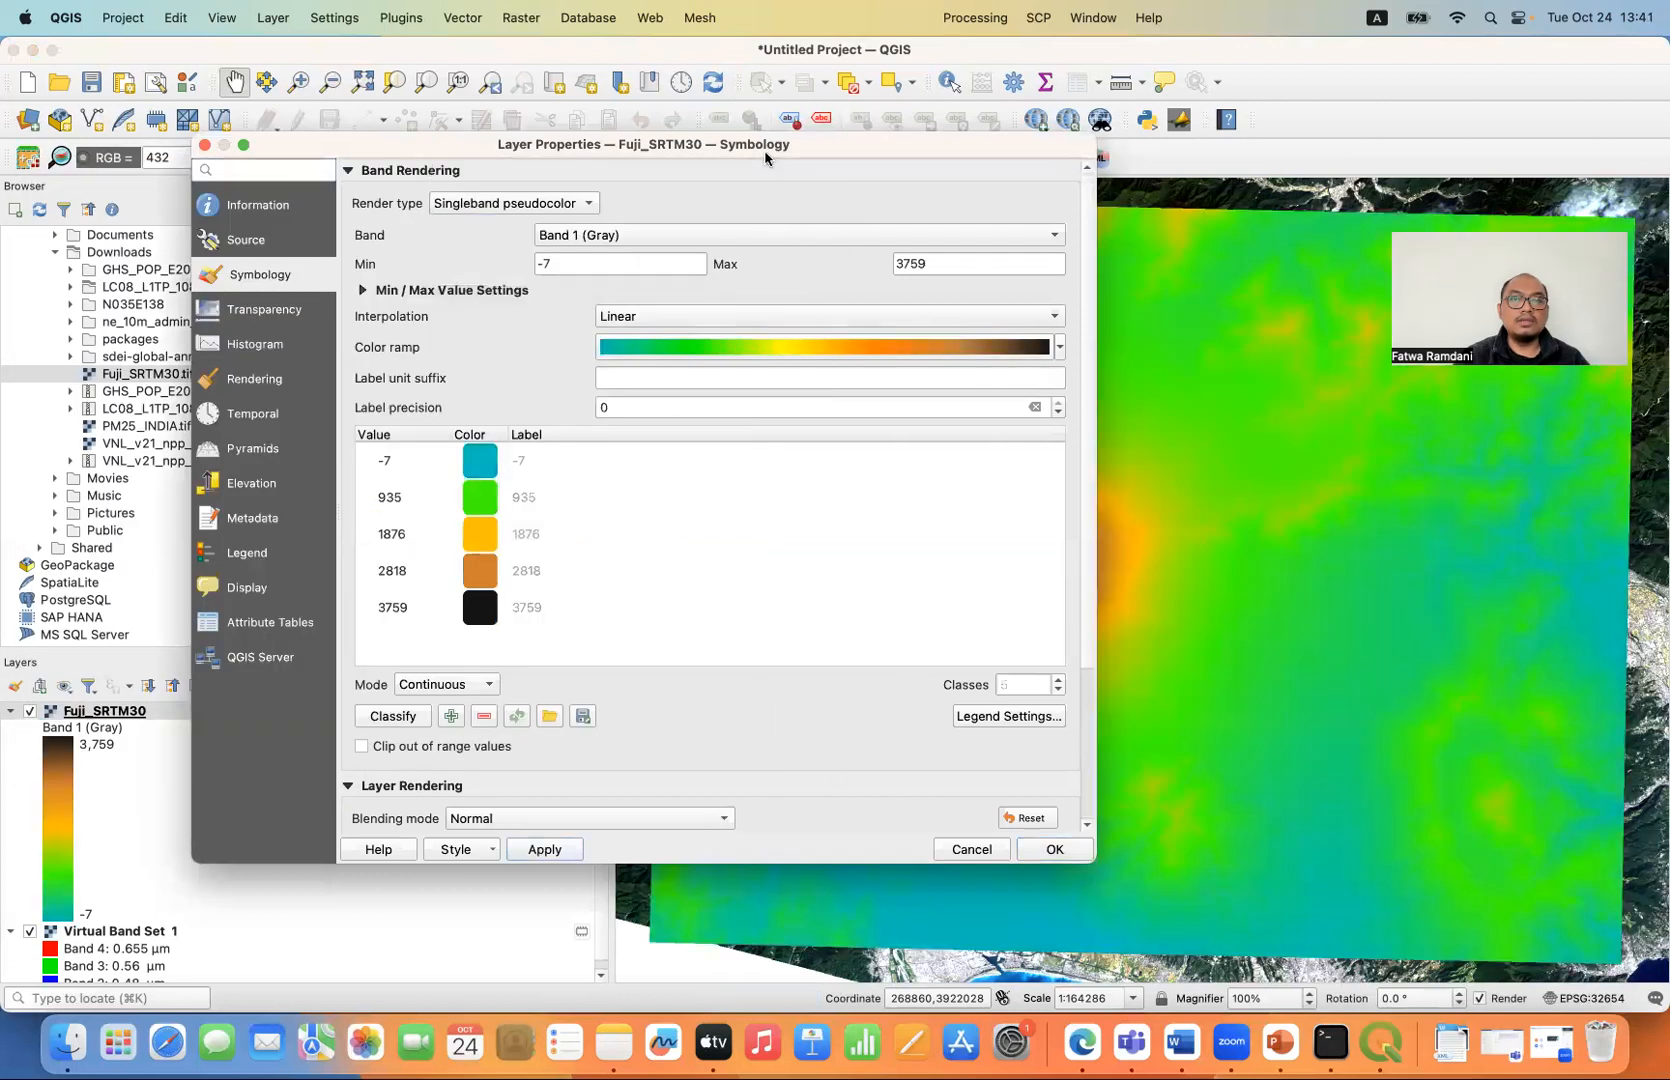
# - Reclassify the DEM's color values with the elevation ramp in Continuous mode and apply the symbology
pyautogui.moveTo(767, 150)
pyautogui.mouseDown()
pyautogui.moveTo(325, 320)
pyautogui.moveTo(650, 695)
pyautogui.moveTo(676, 225)
pyautogui.moveTo(748, 180)
pyautogui.mouseUp()
pyautogui.click(388, 747)
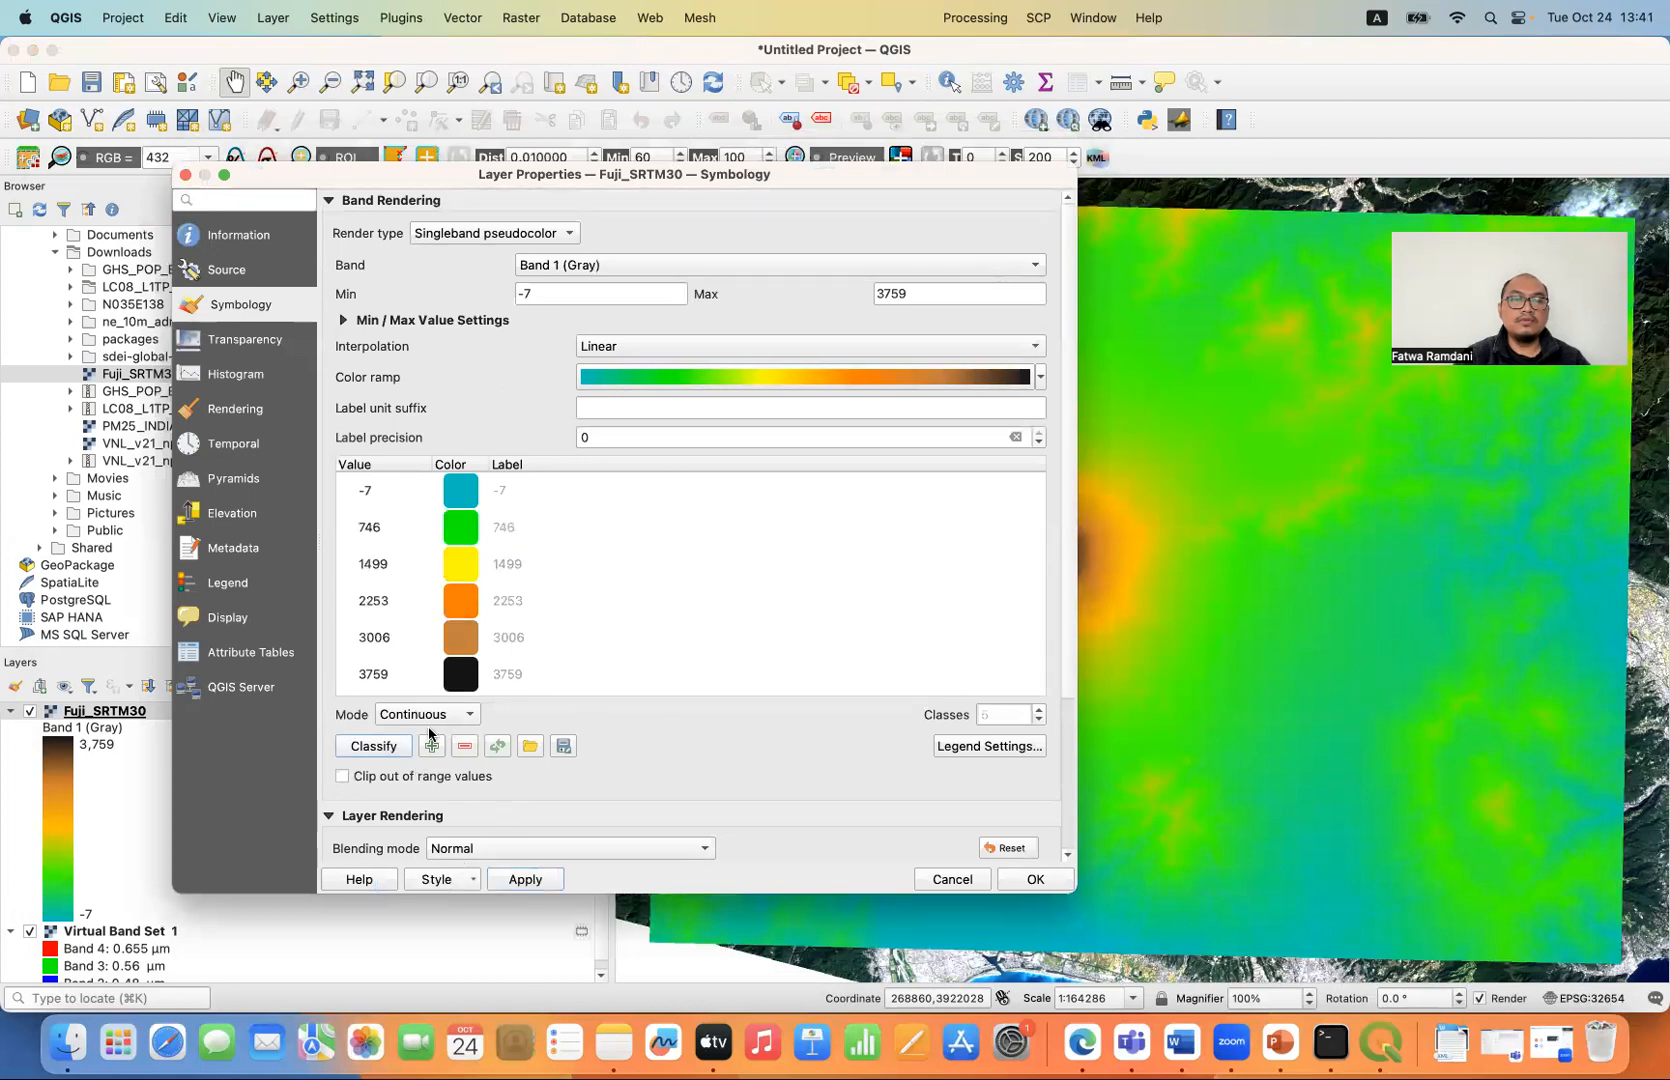
pyautogui.click(527, 880)
pyautogui.moveTo(738, 176); pyautogui.dragTo(688, 137)
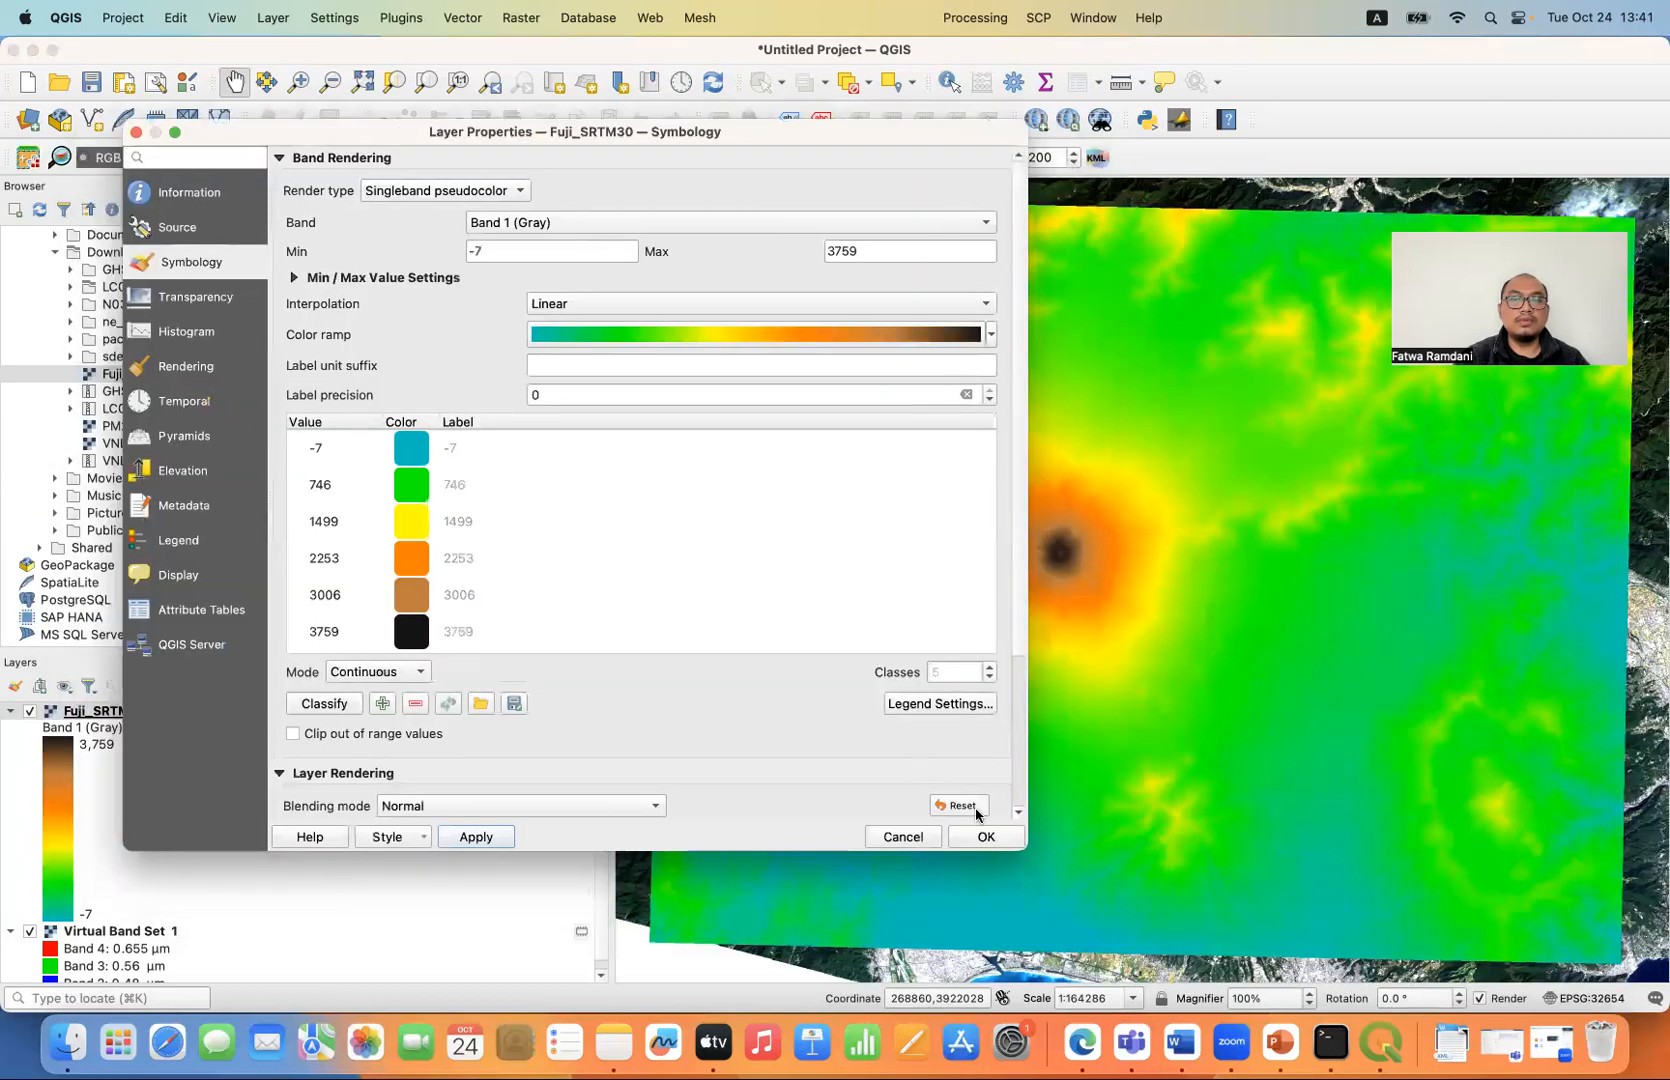
pyautogui.click(984, 836)
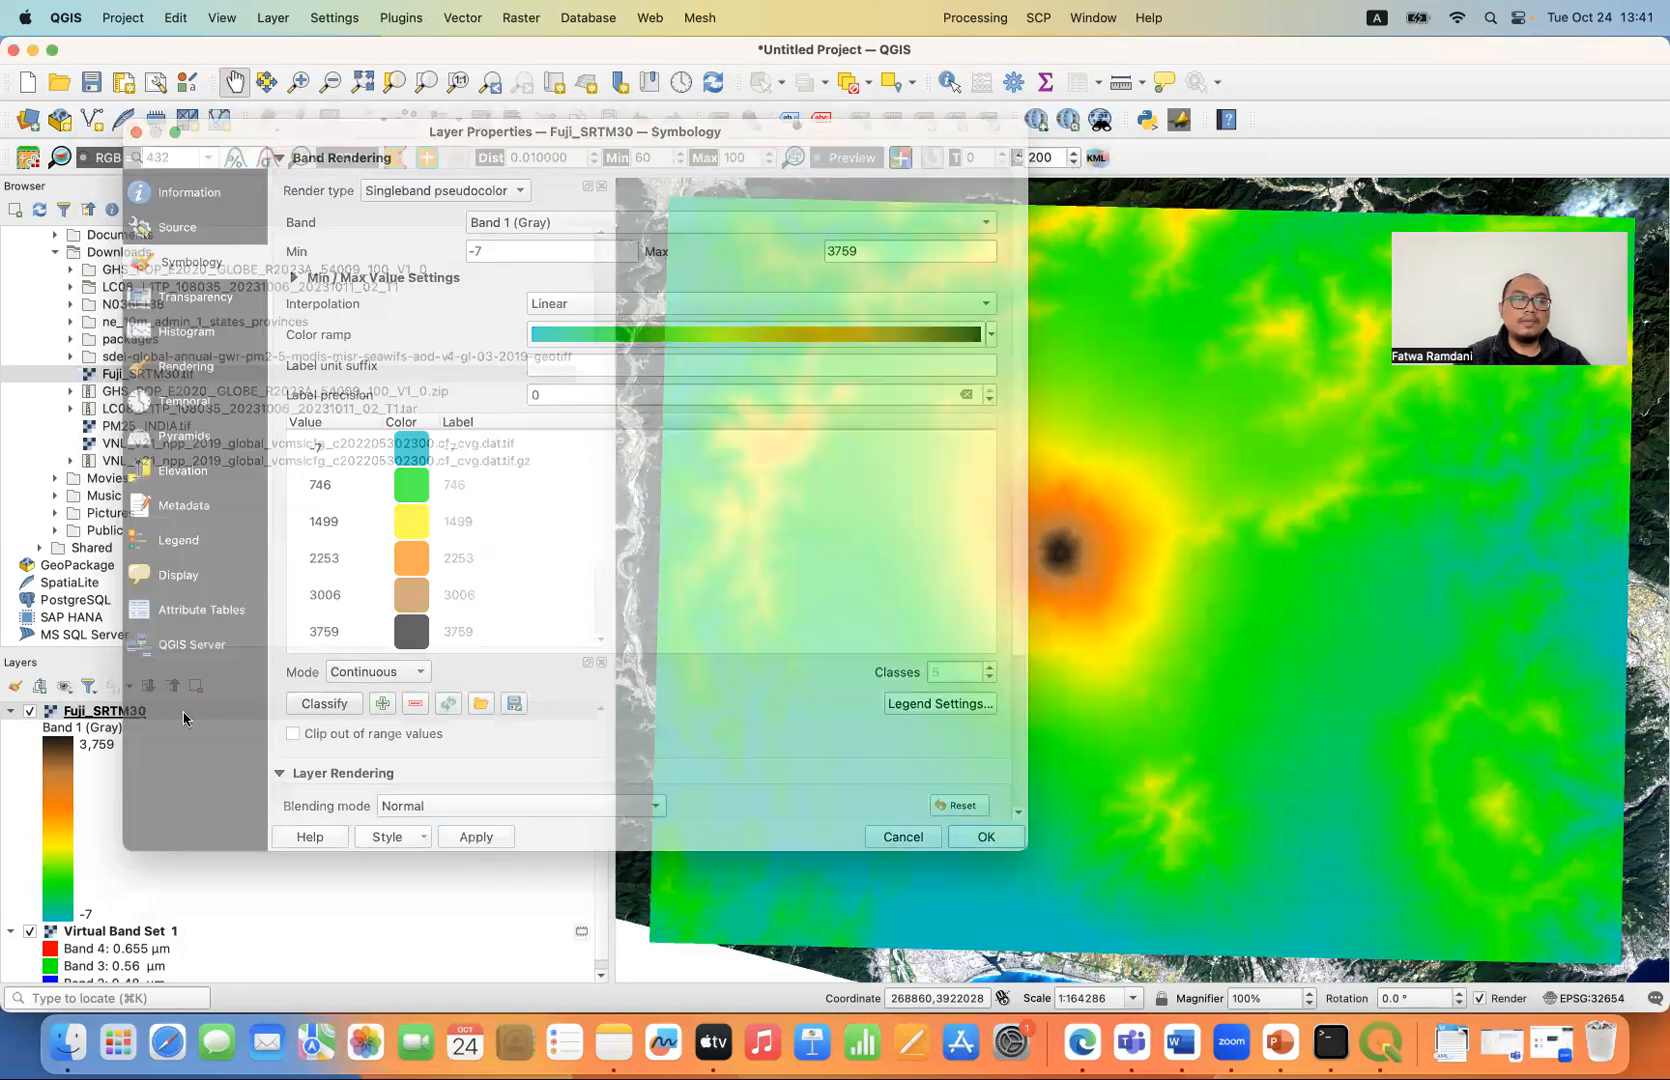
# - Duplicate the Fuji_SRTM30 layer
pyautogui.click(153, 711)
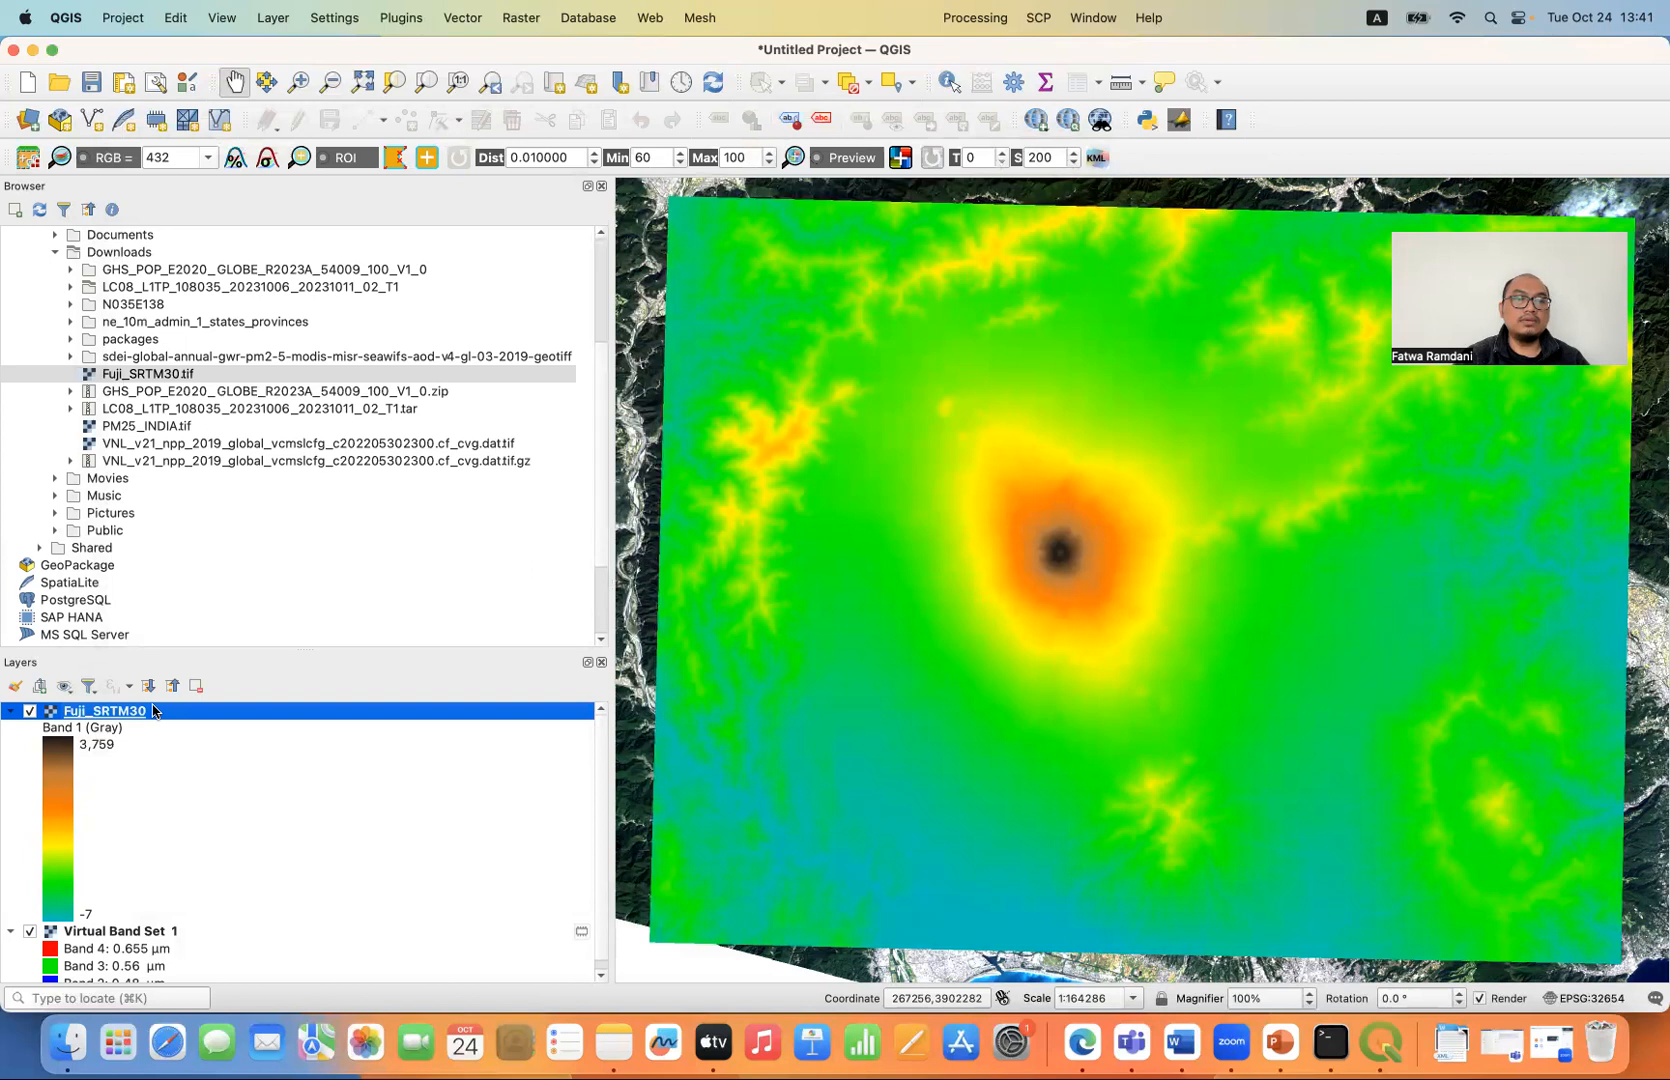
pyautogui.rightClick(153, 711)
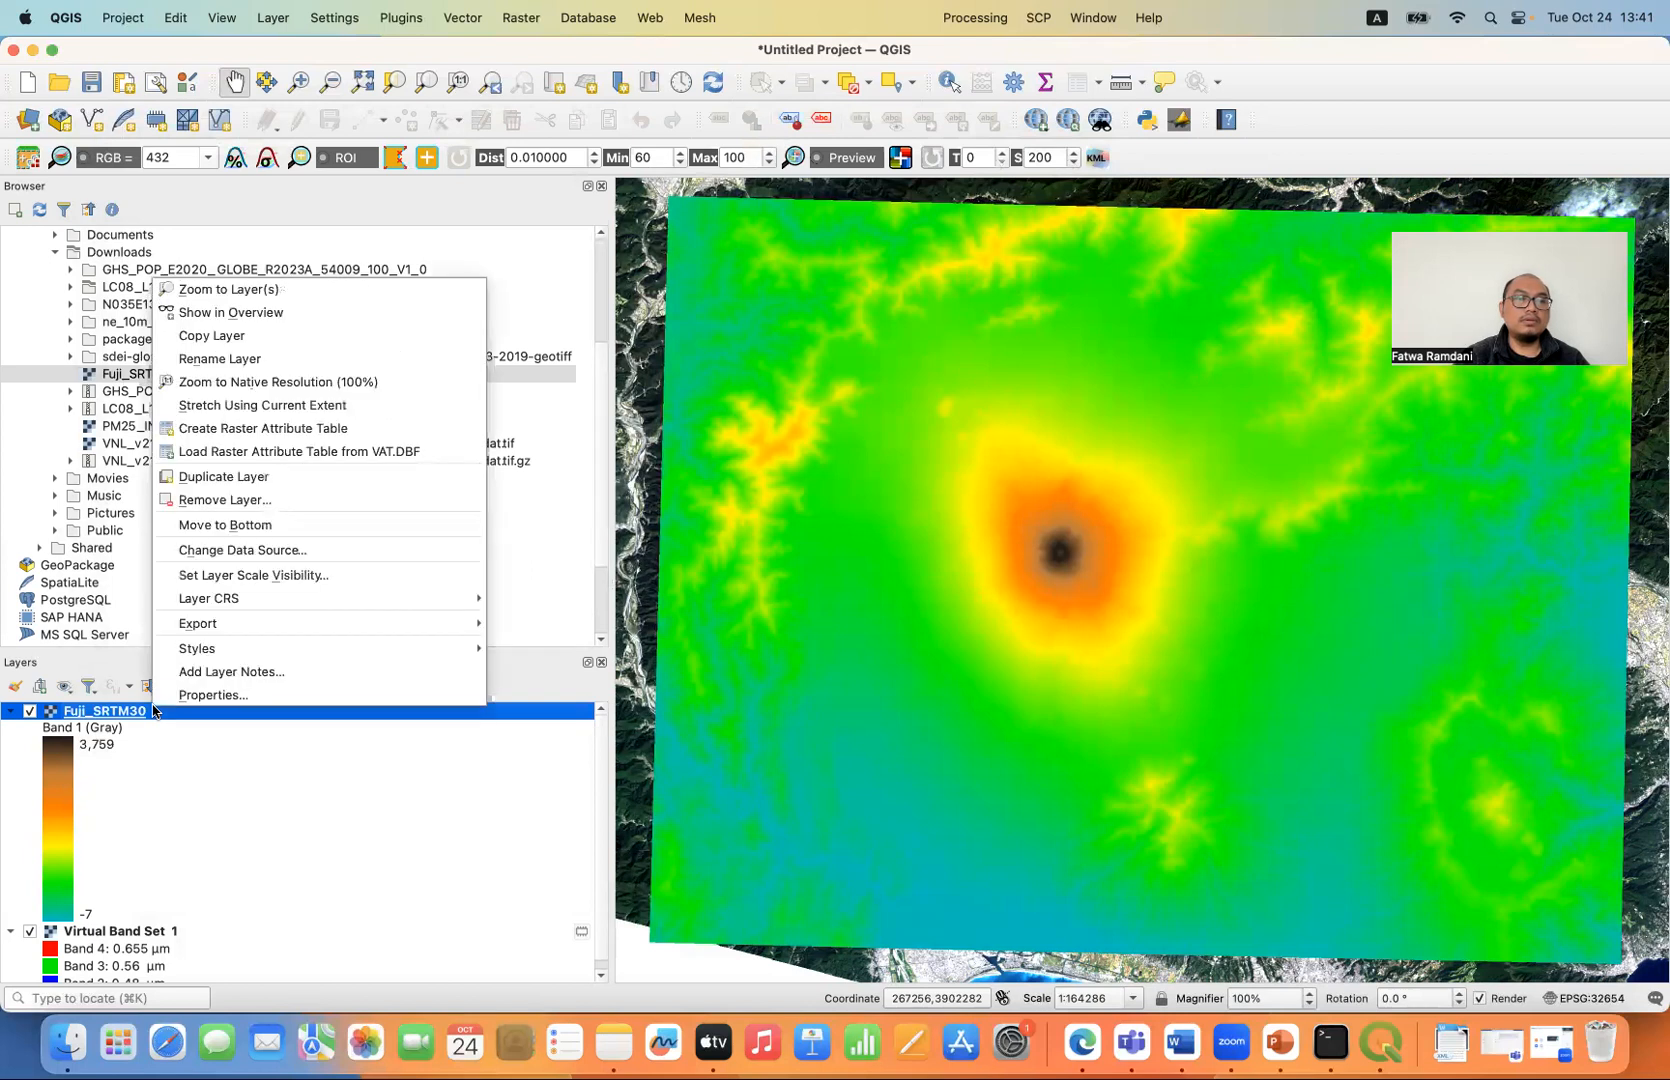
pyautogui.click(265, 480)
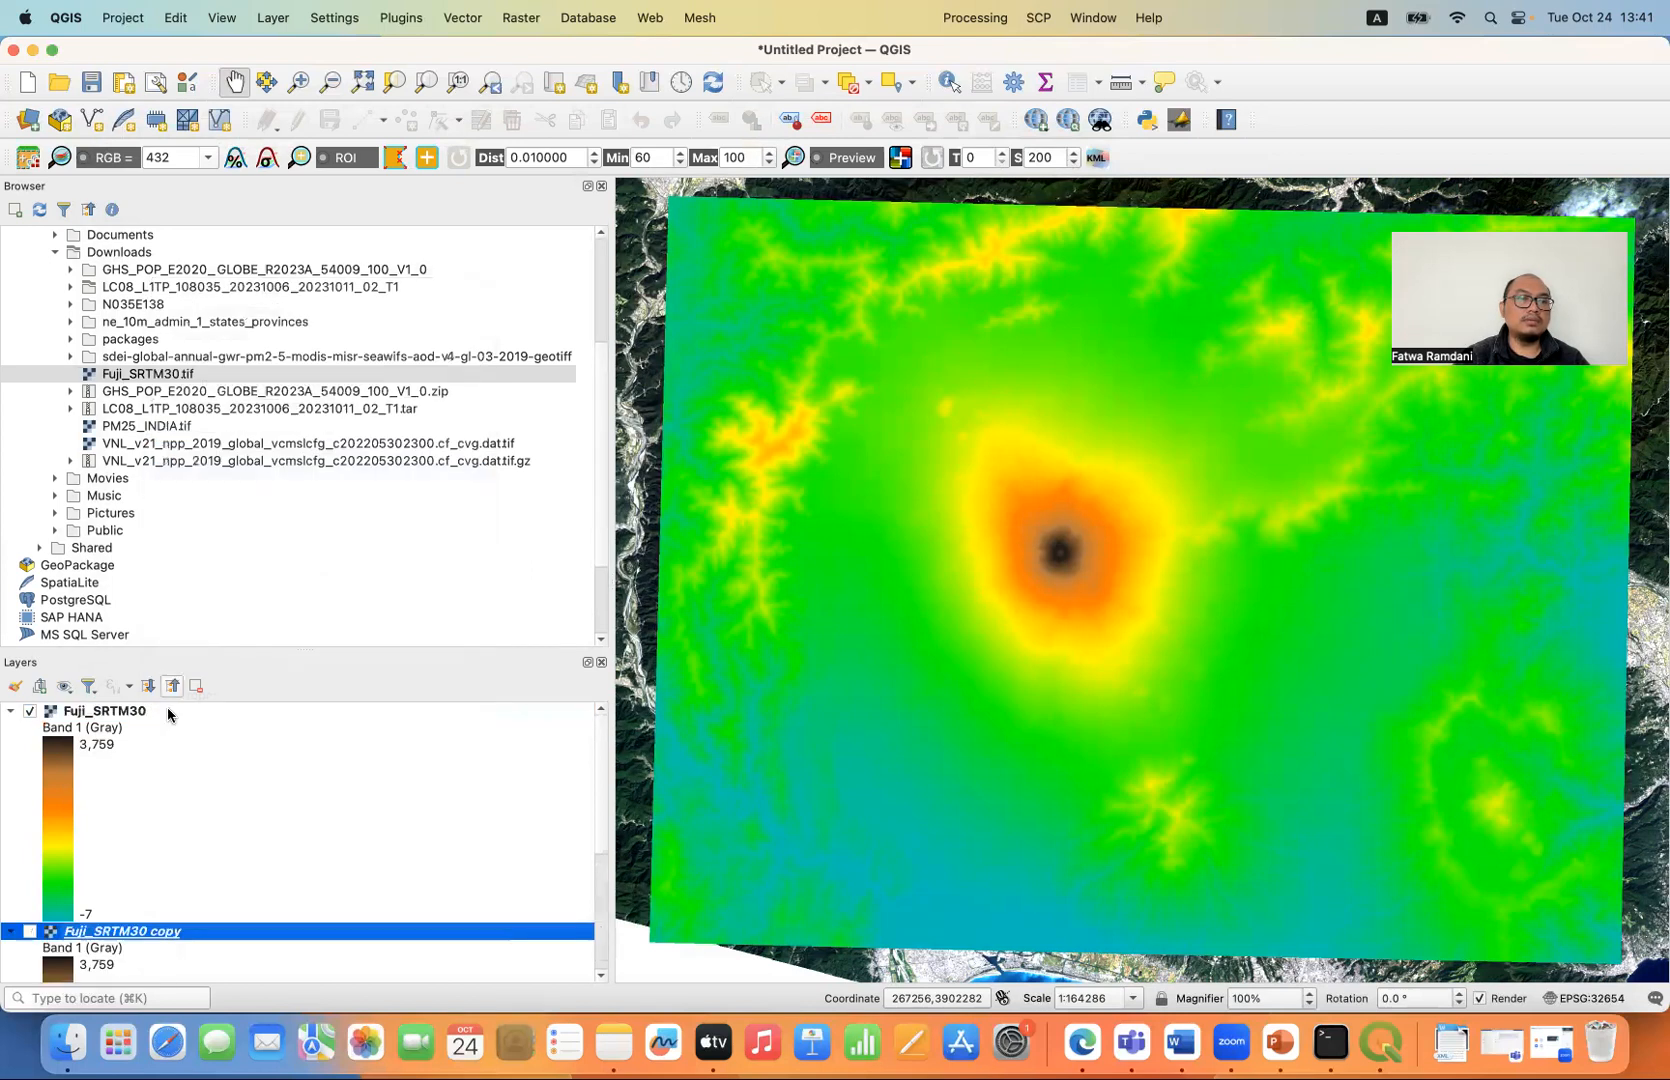
# - Render the Fuji_SRTM30 copy as a Hillshade with Multiply blending and turn on its visibility
pyautogui.doubleClick(149, 937)
pyautogui.click(435, 195)
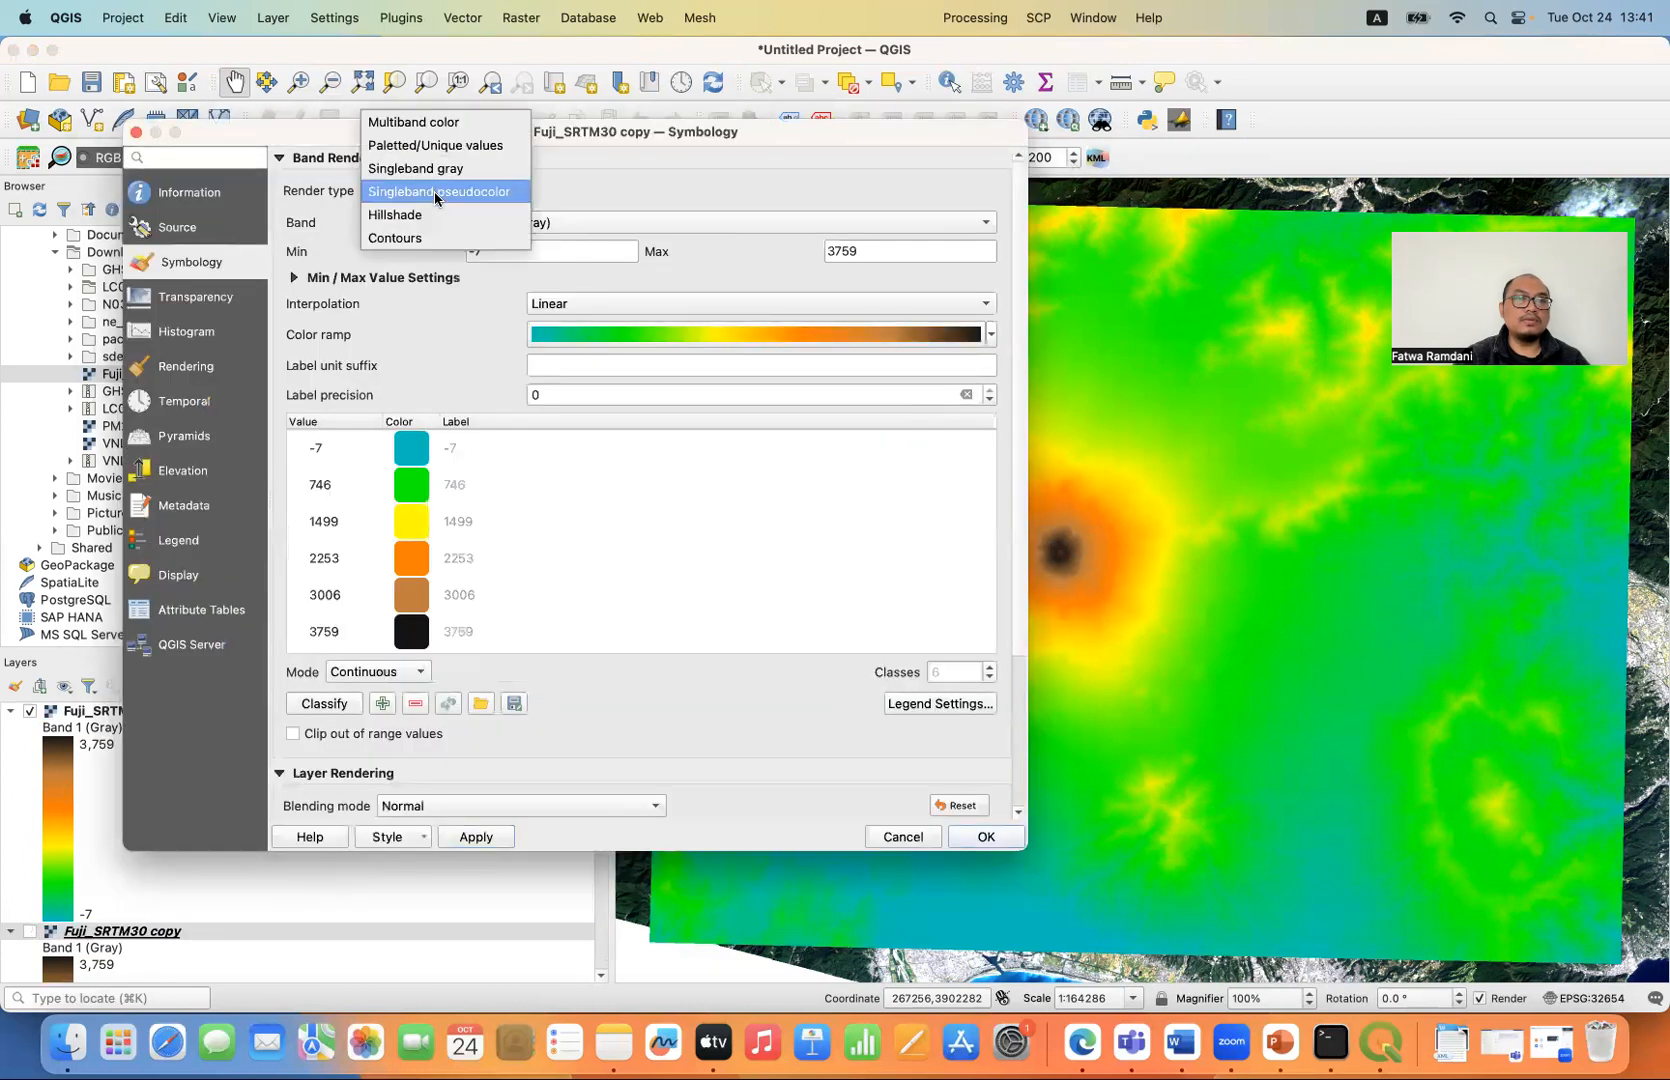
pyautogui.click(438, 214)
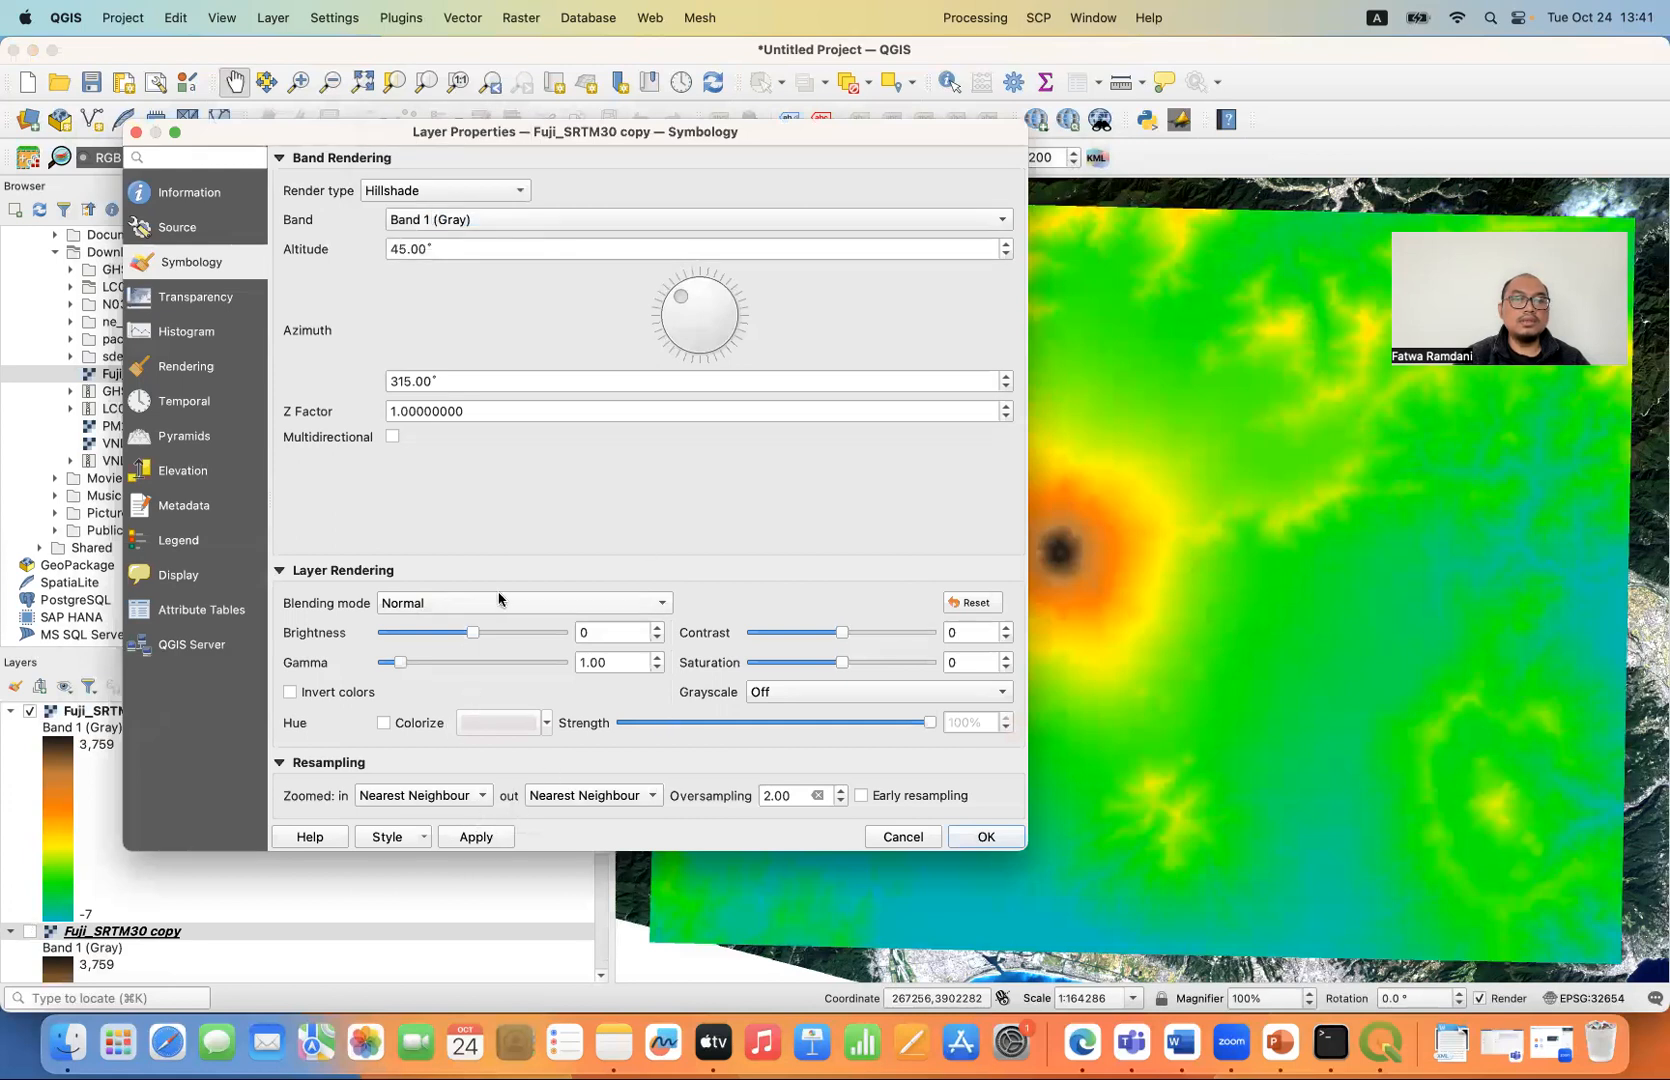
pyautogui.click(576, 603)
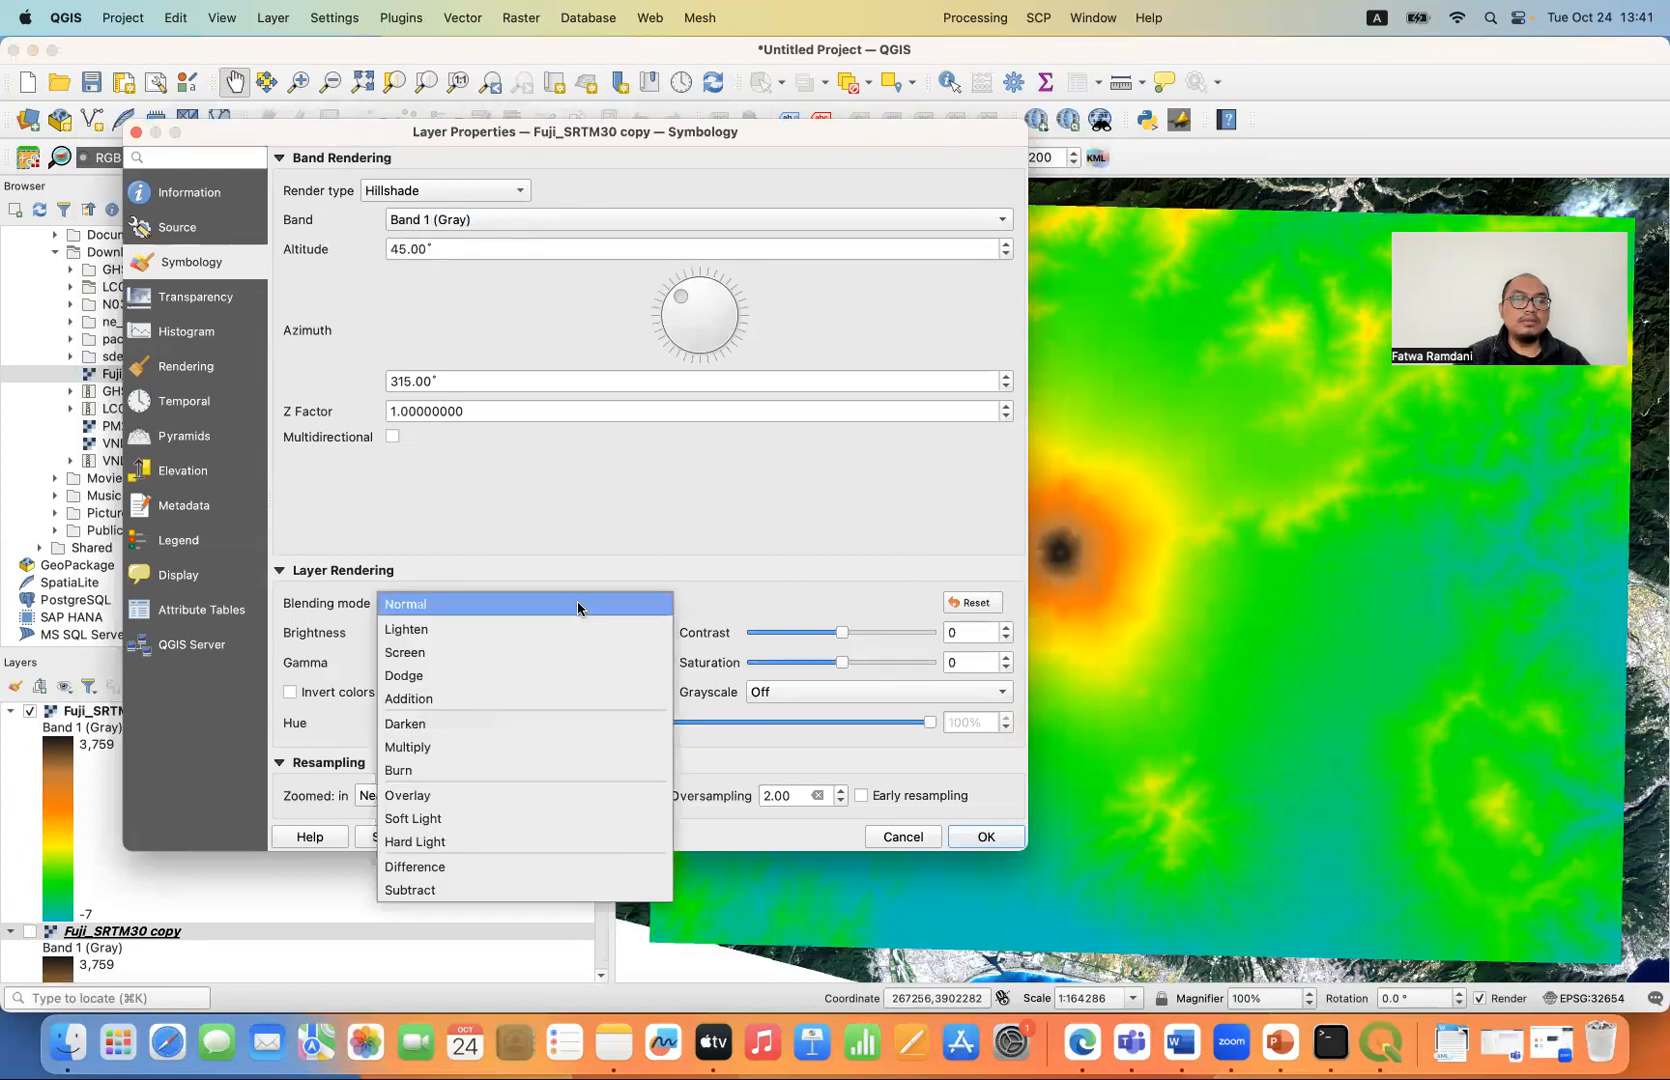
pyautogui.click(504, 749)
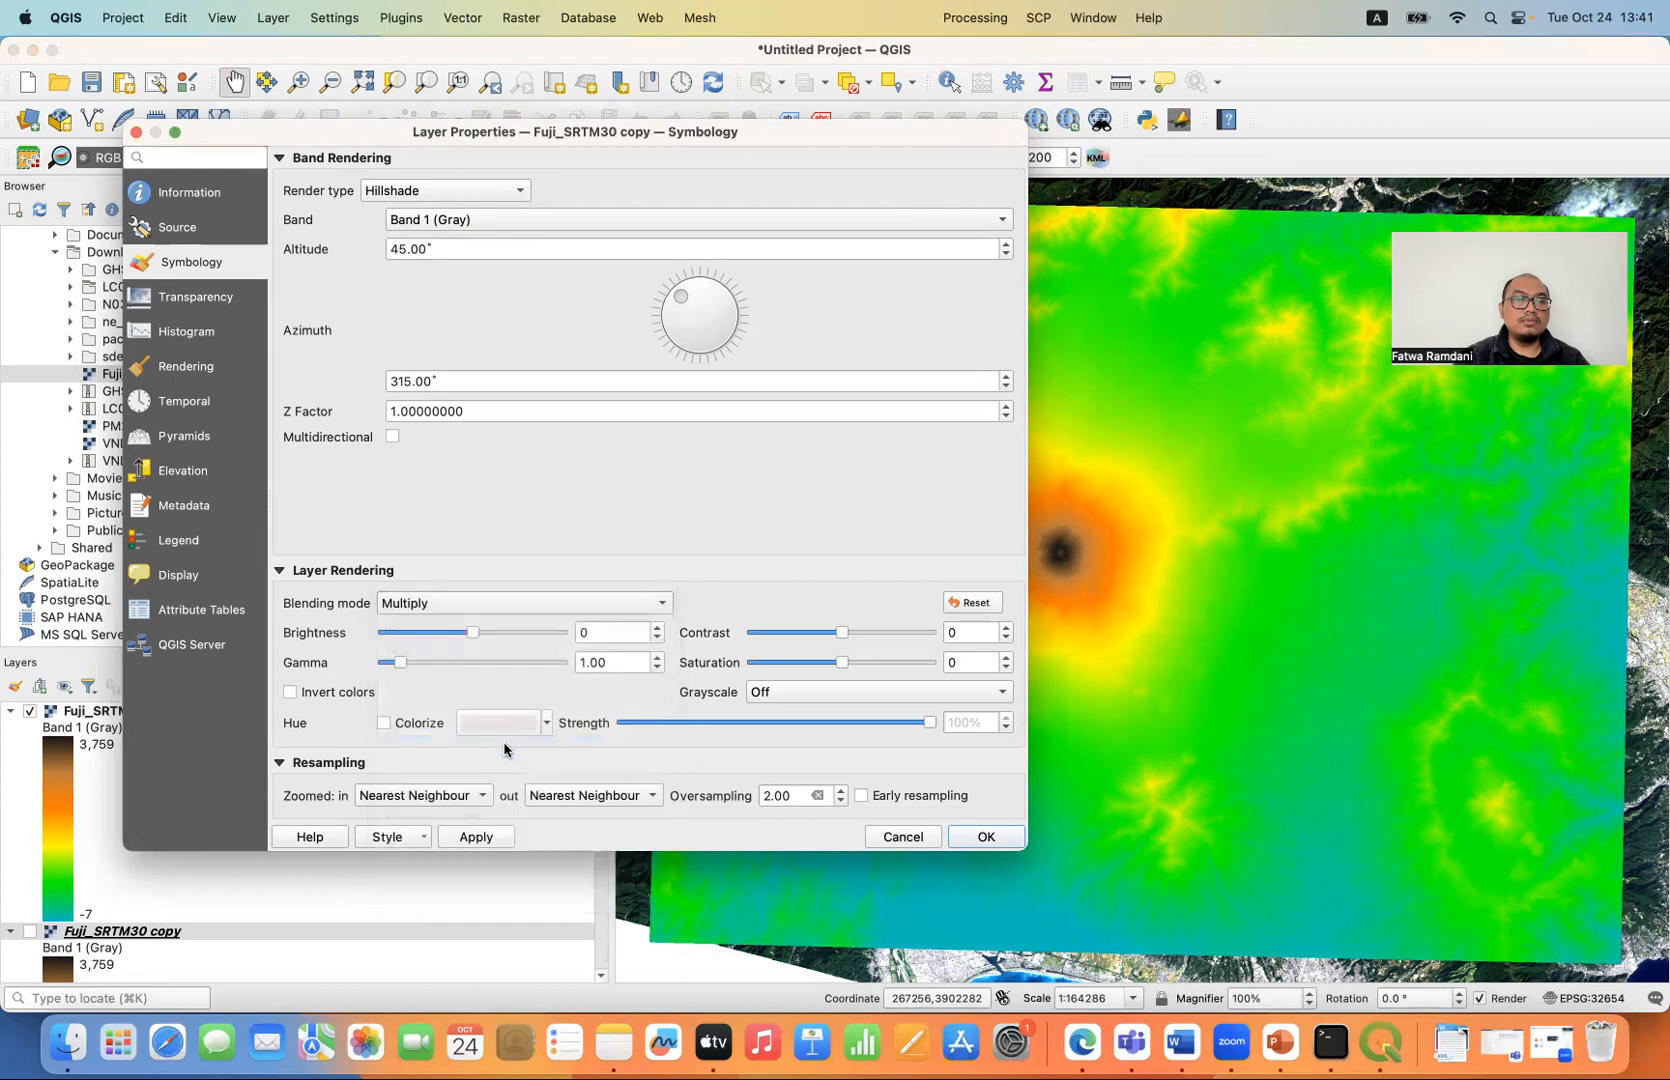
pyautogui.click(481, 843)
pyautogui.click(975, 840)
pyautogui.click(31, 932)
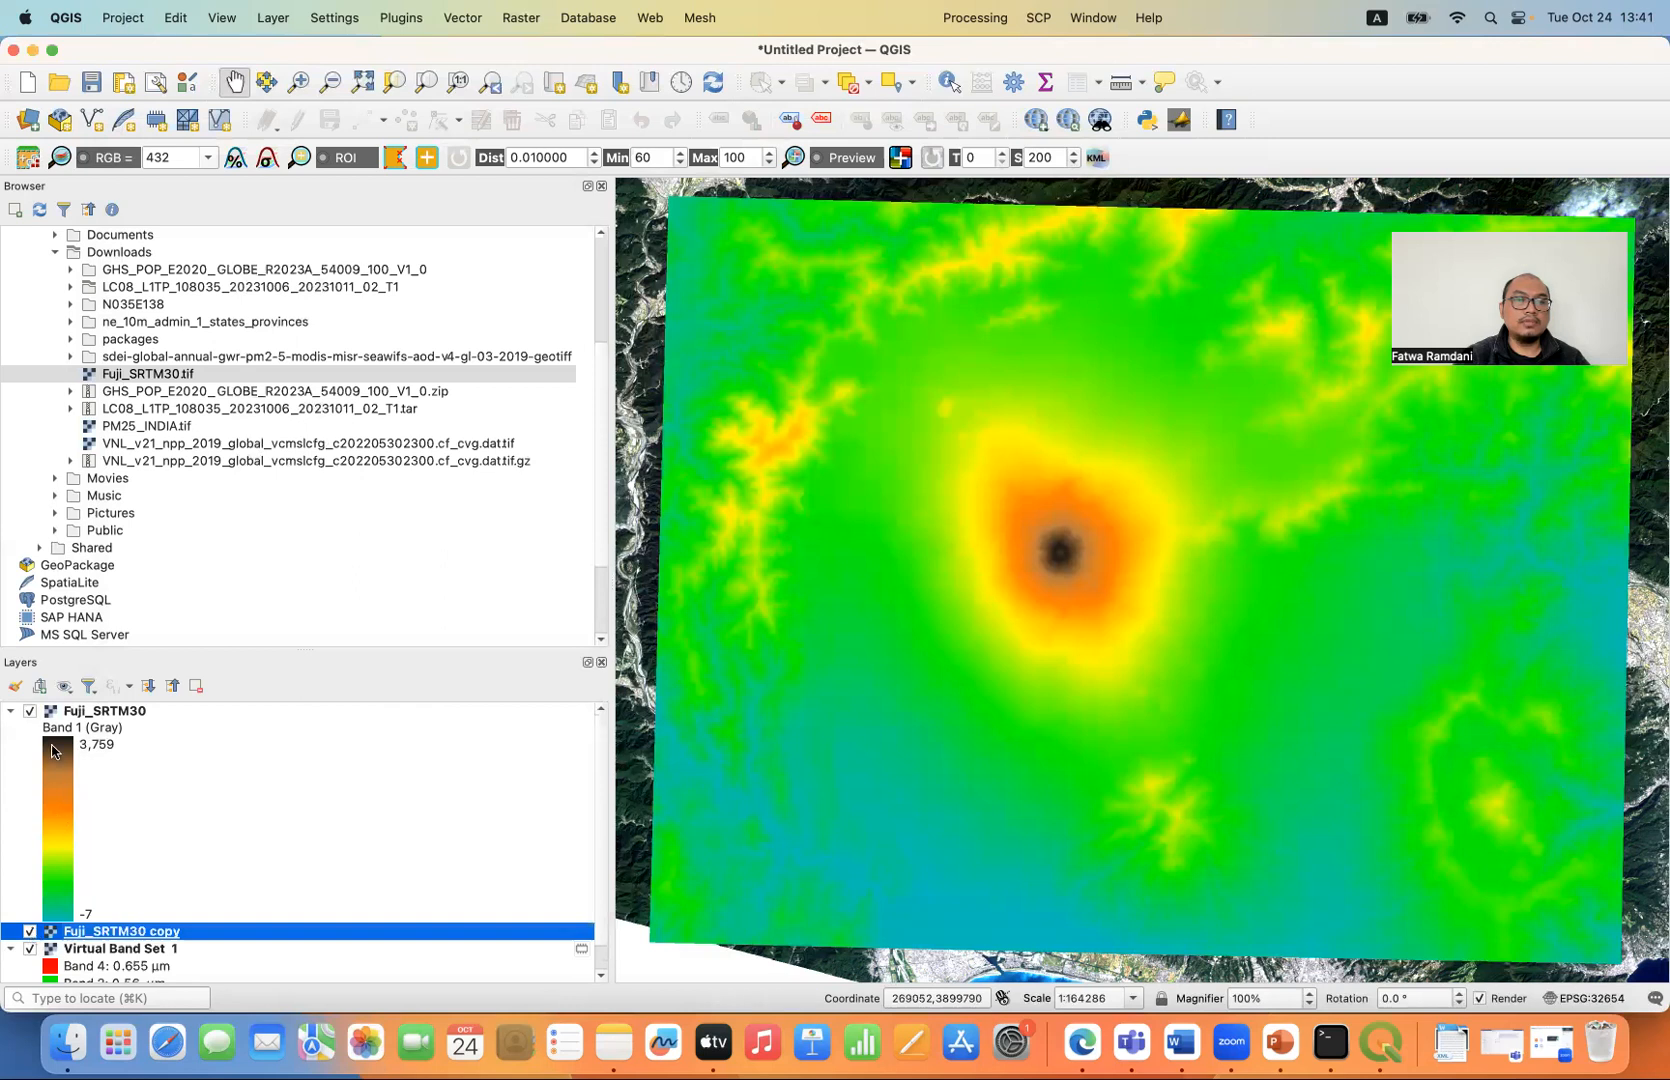
# - Set the blending mode of the pseudocolor Fuji_SRTM30 layer to Multiply
pyautogui.doubleClick(106, 717)
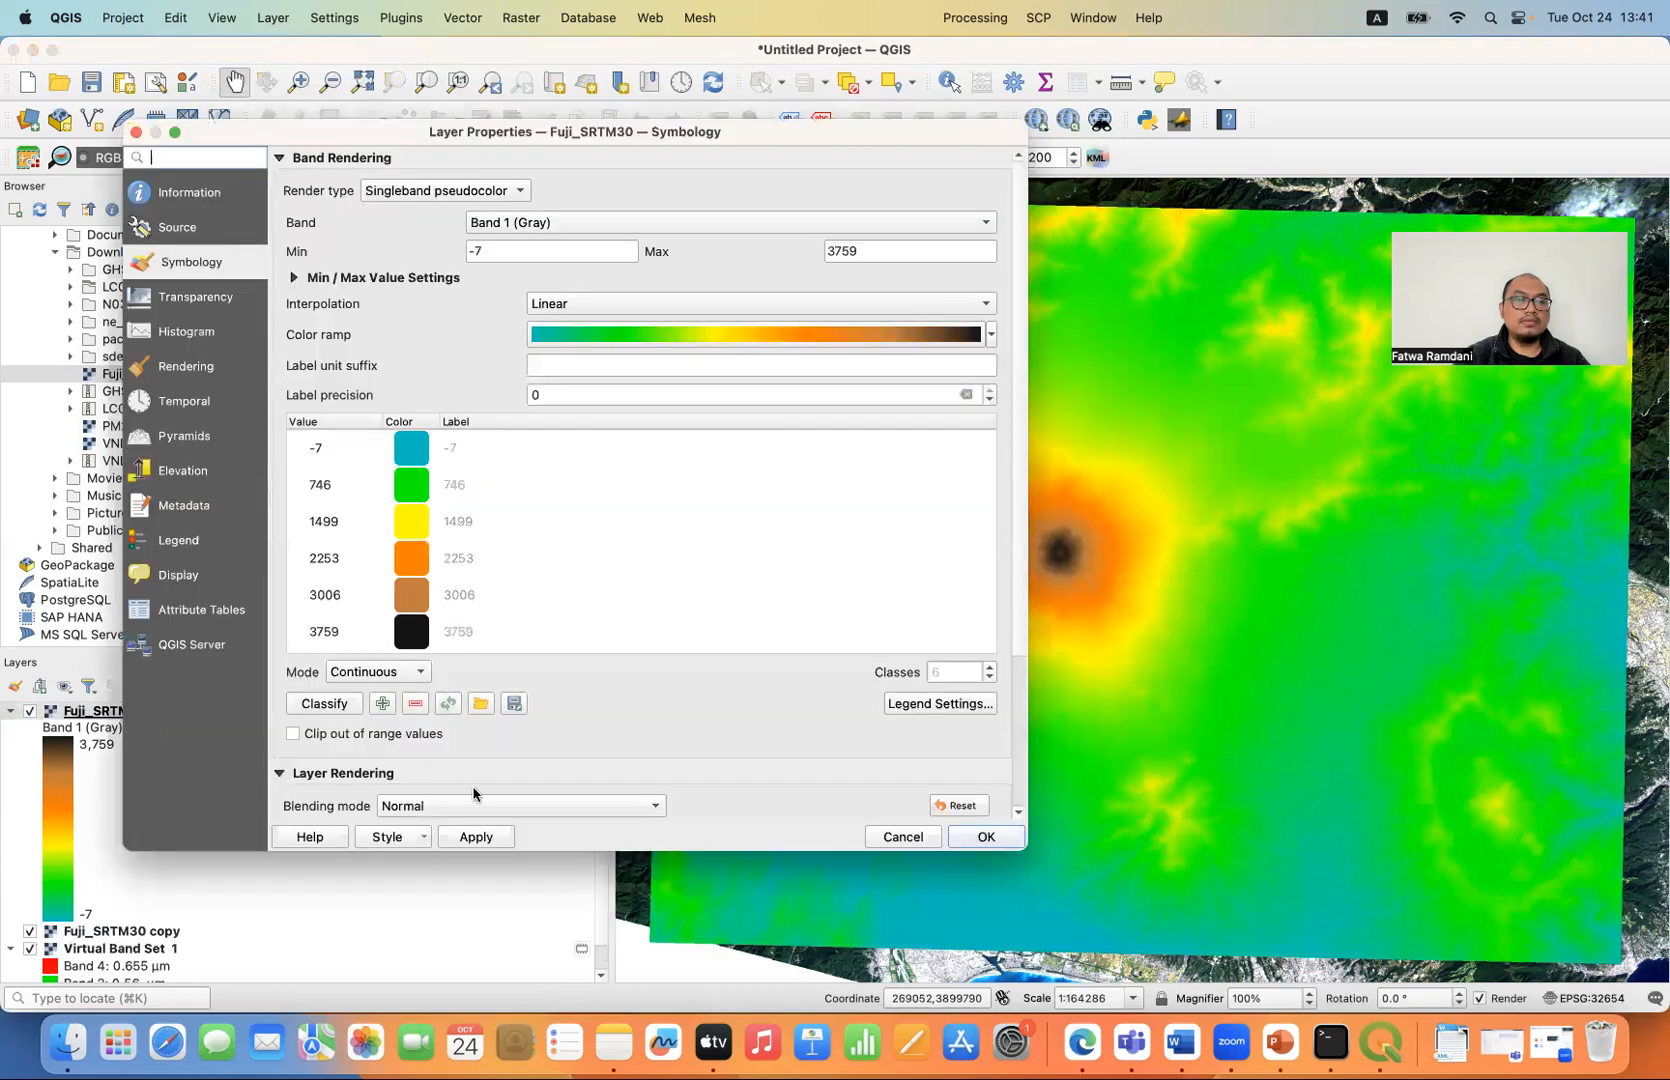
pyautogui.click(495, 803)
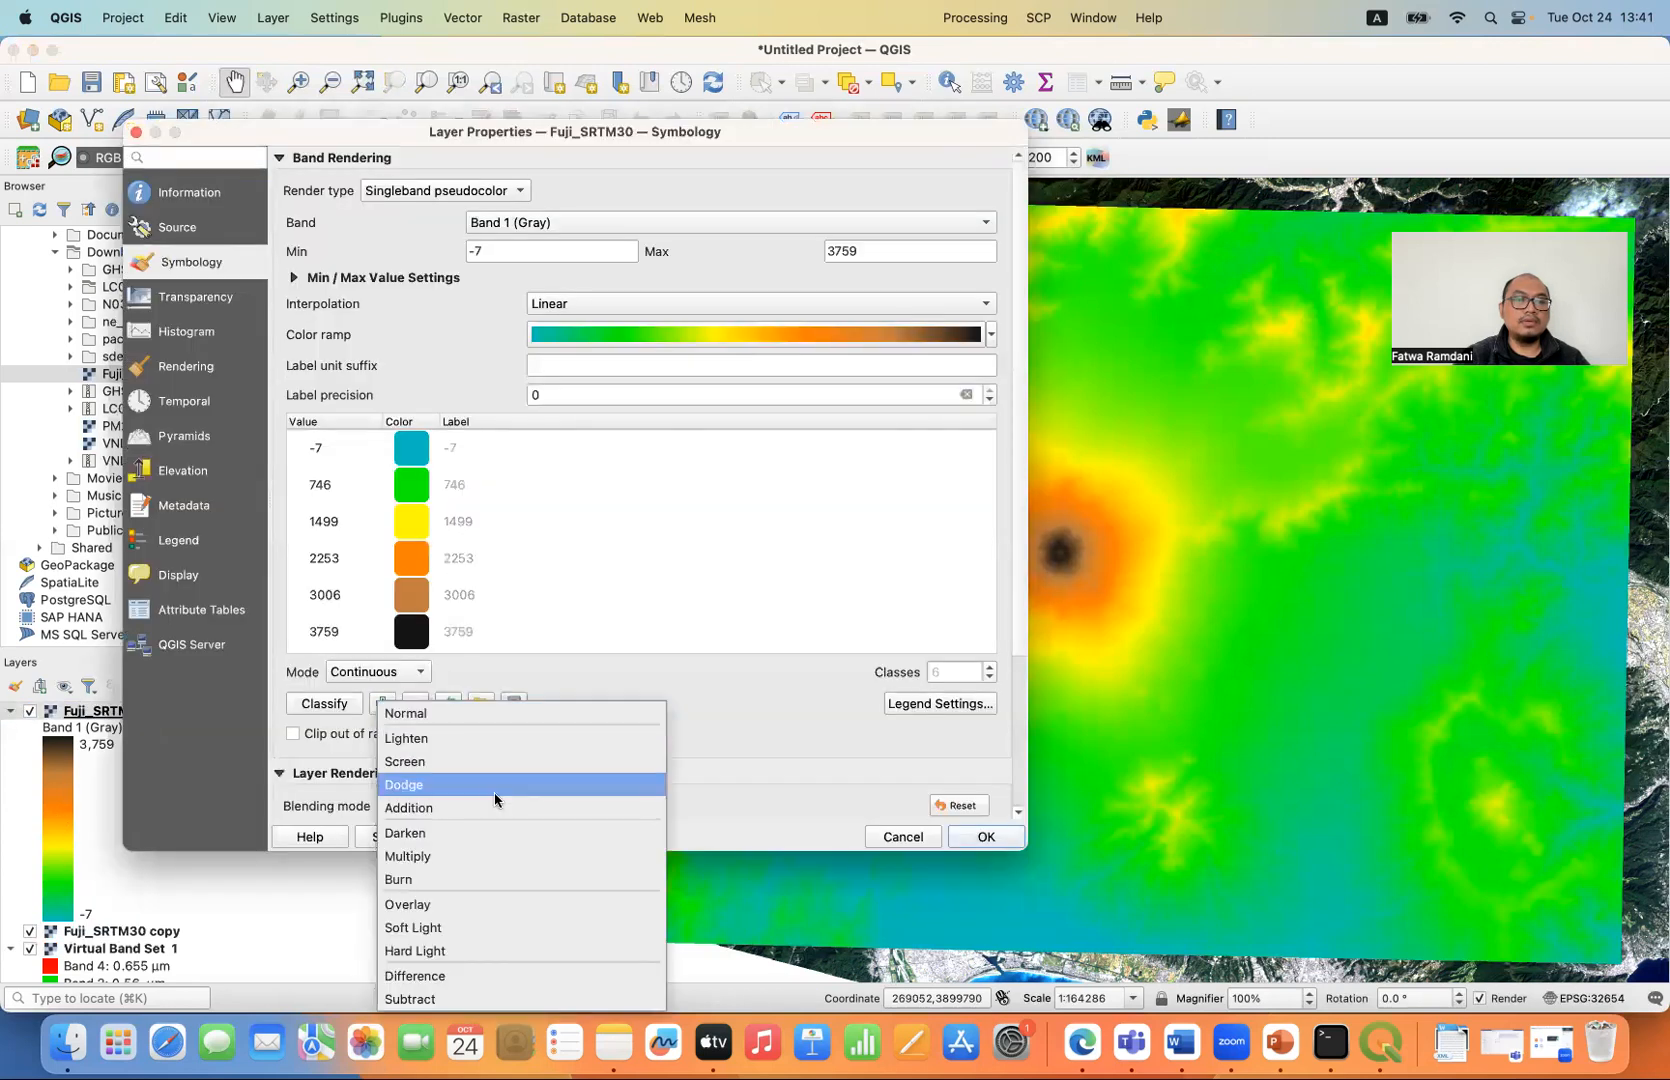
pyautogui.click(458, 855)
pyautogui.click(985, 836)
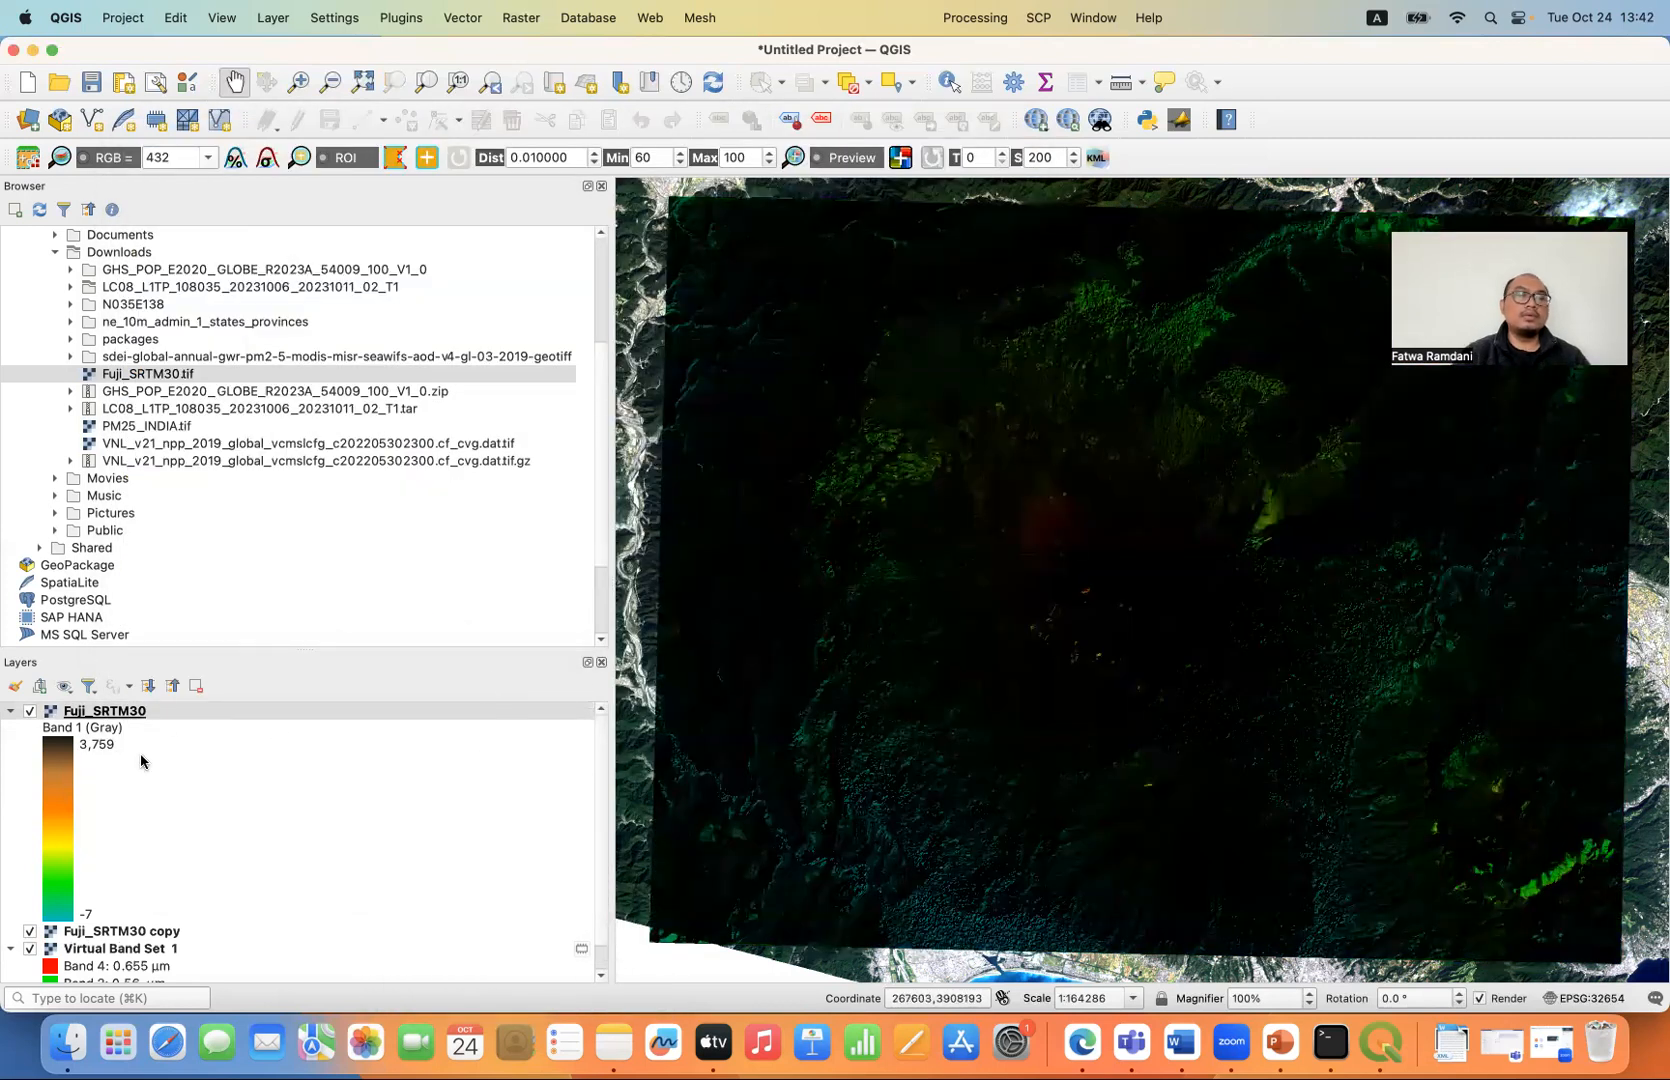
# - Collapse the layer legends and reorder the layers so Virtual Band Set 1 lies above Fuji_SRTM30 and the hillshade copy
pyautogui.scroll(-1, 215, 925)
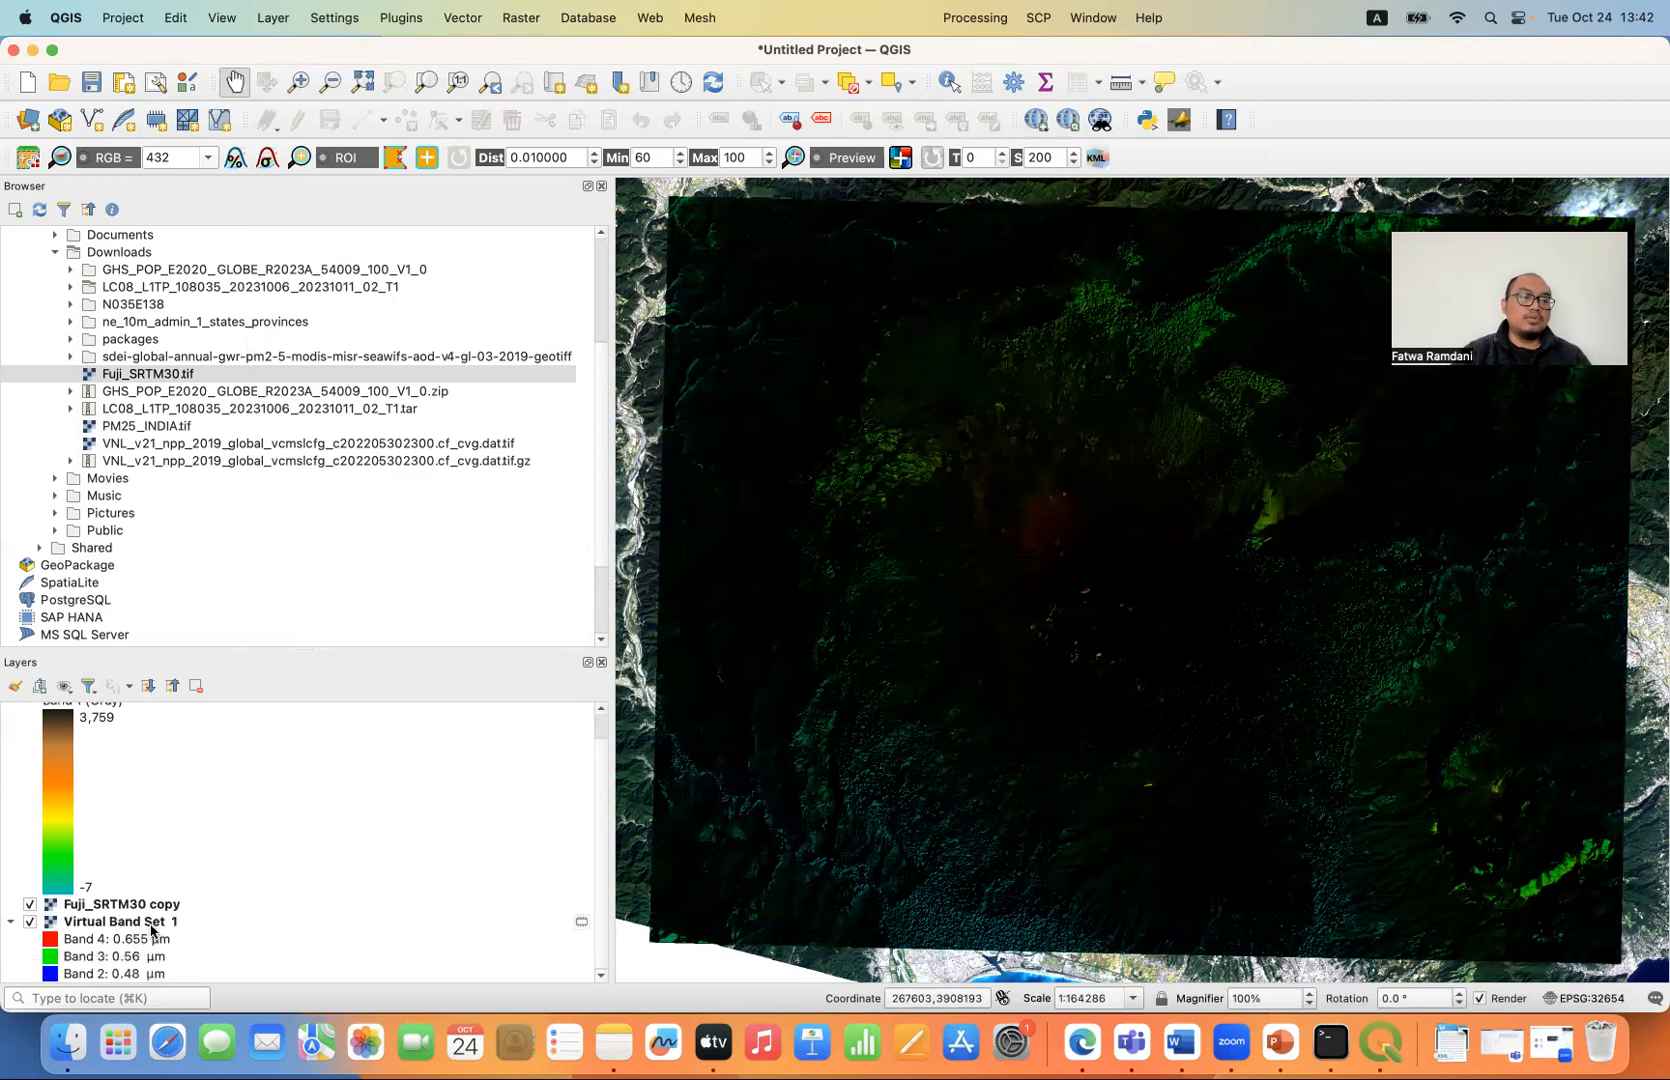
pyautogui.click(152, 924)
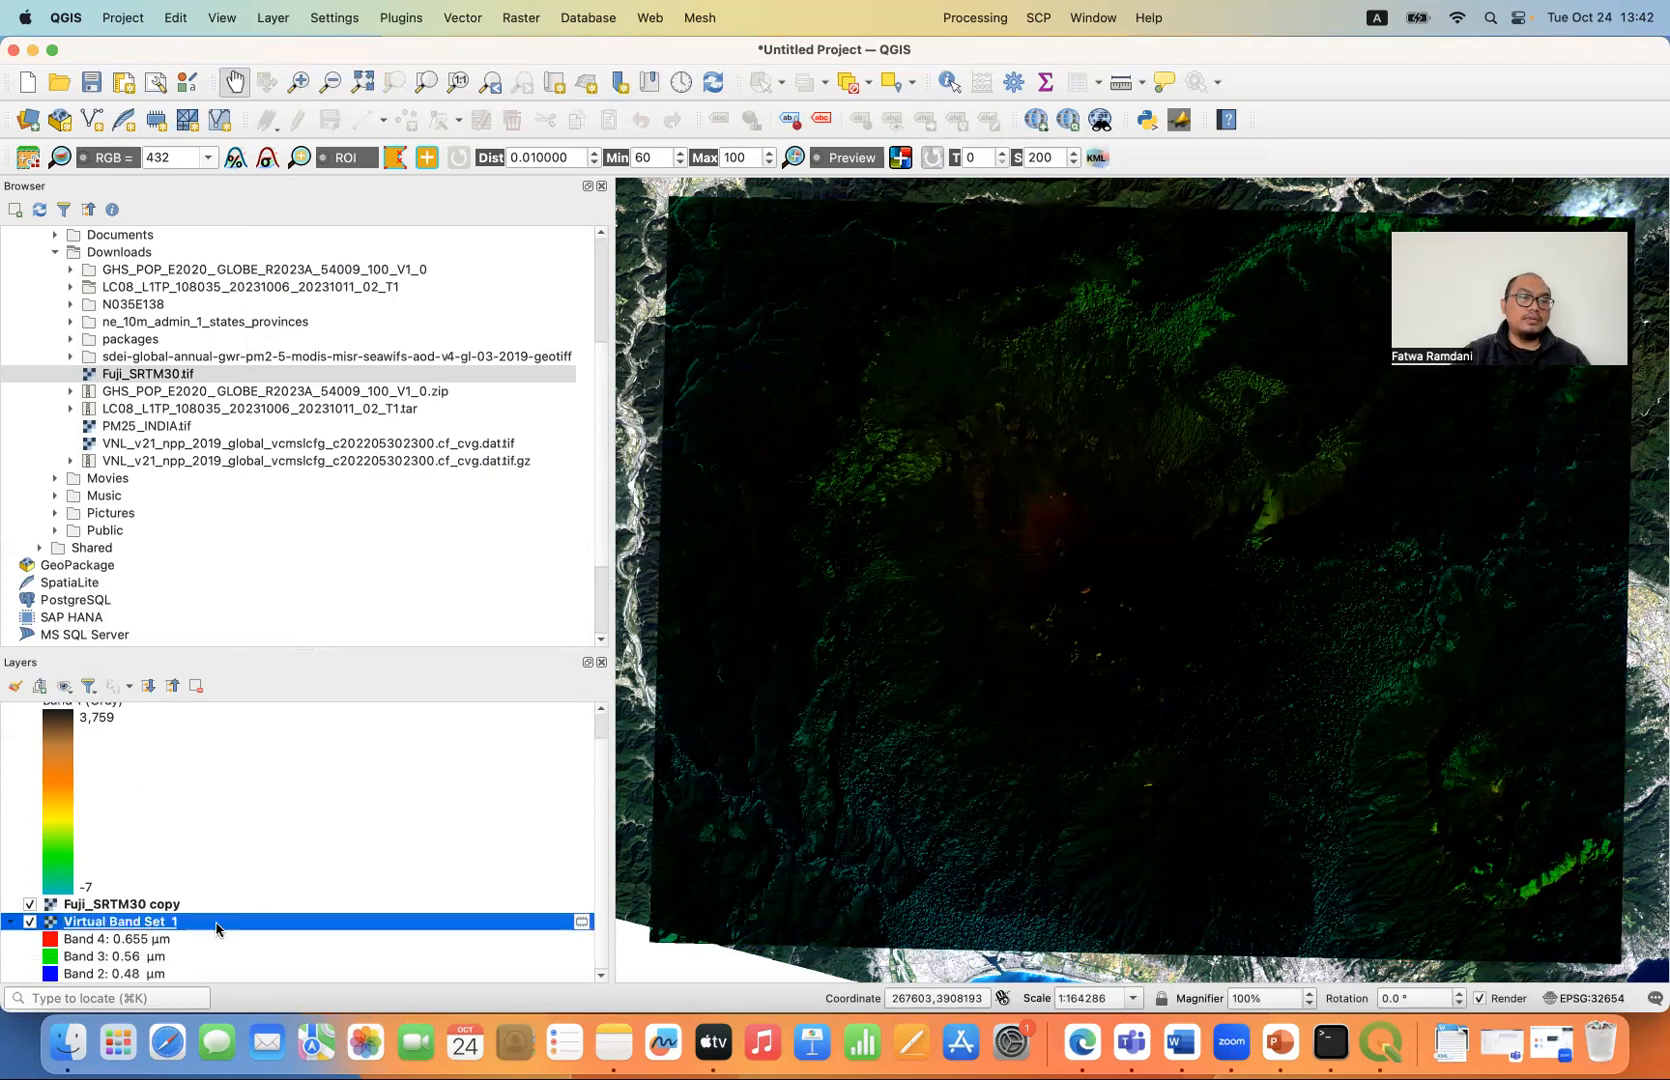
pyautogui.scroll(-3, 219, 712)
pyautogui.scroll(3, 219, 712)
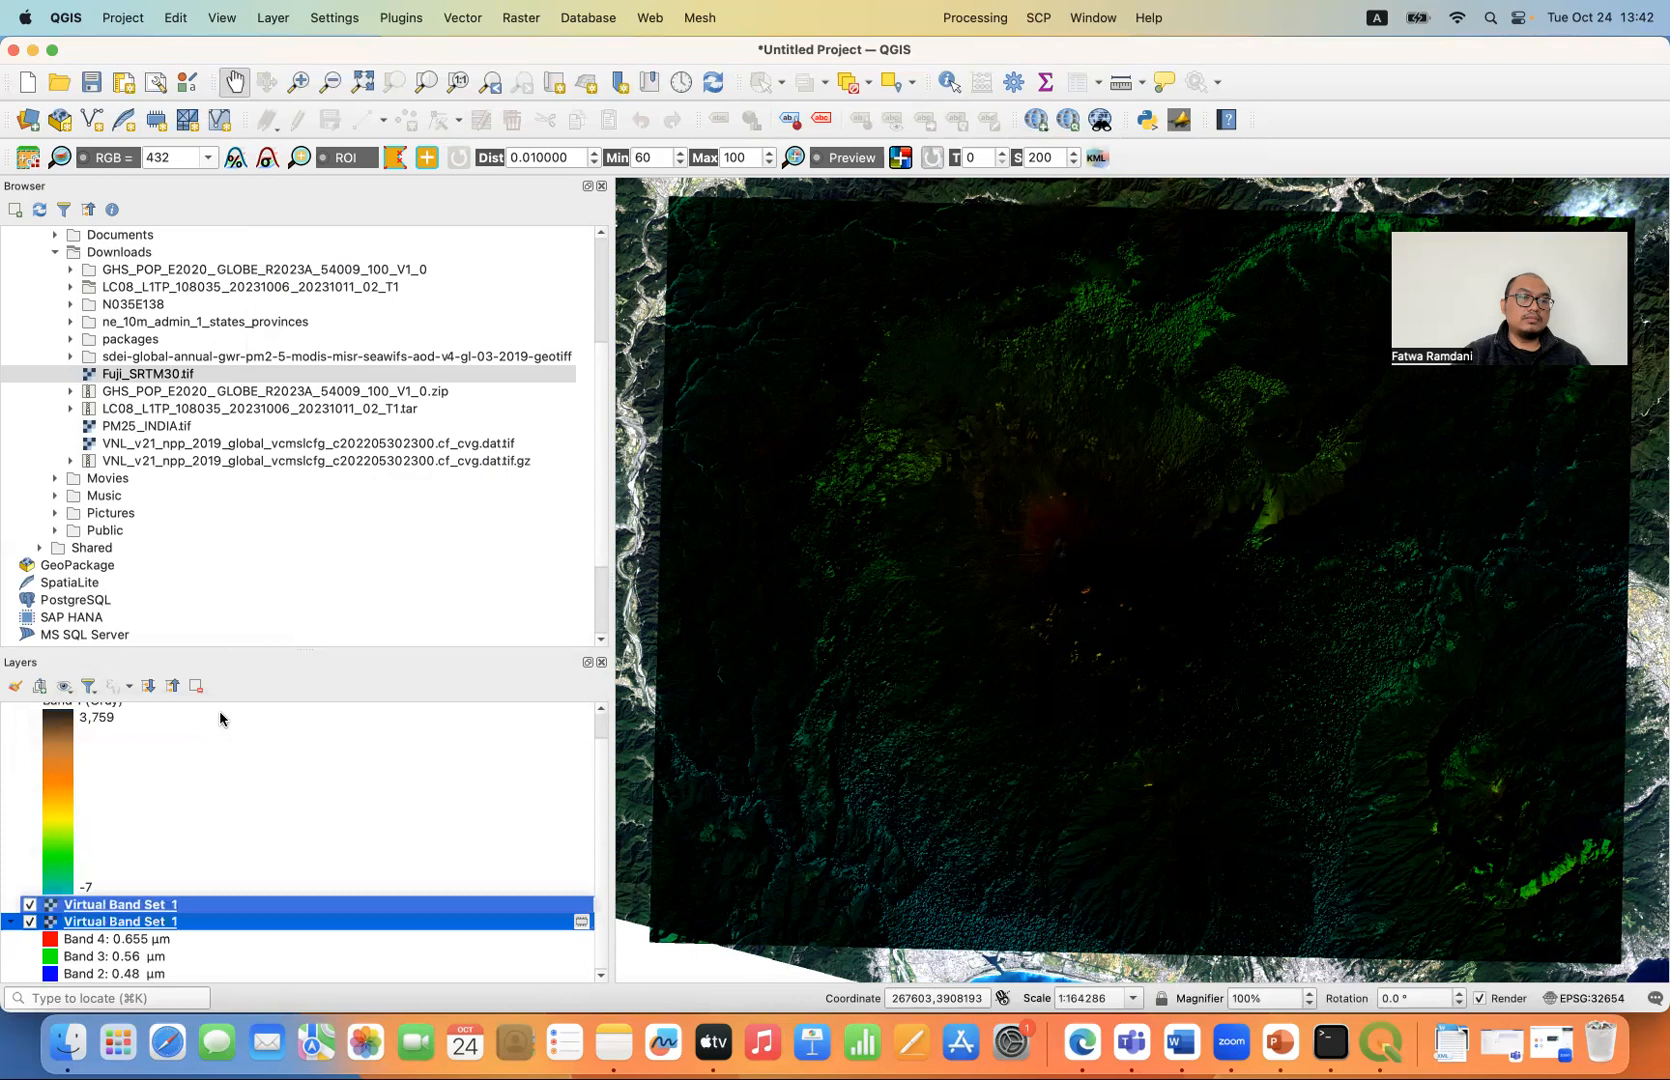
pyautogui.click(173, 687)
pyautogui.moveTo(141, 753); pyautogui.dragTo(145, 712)
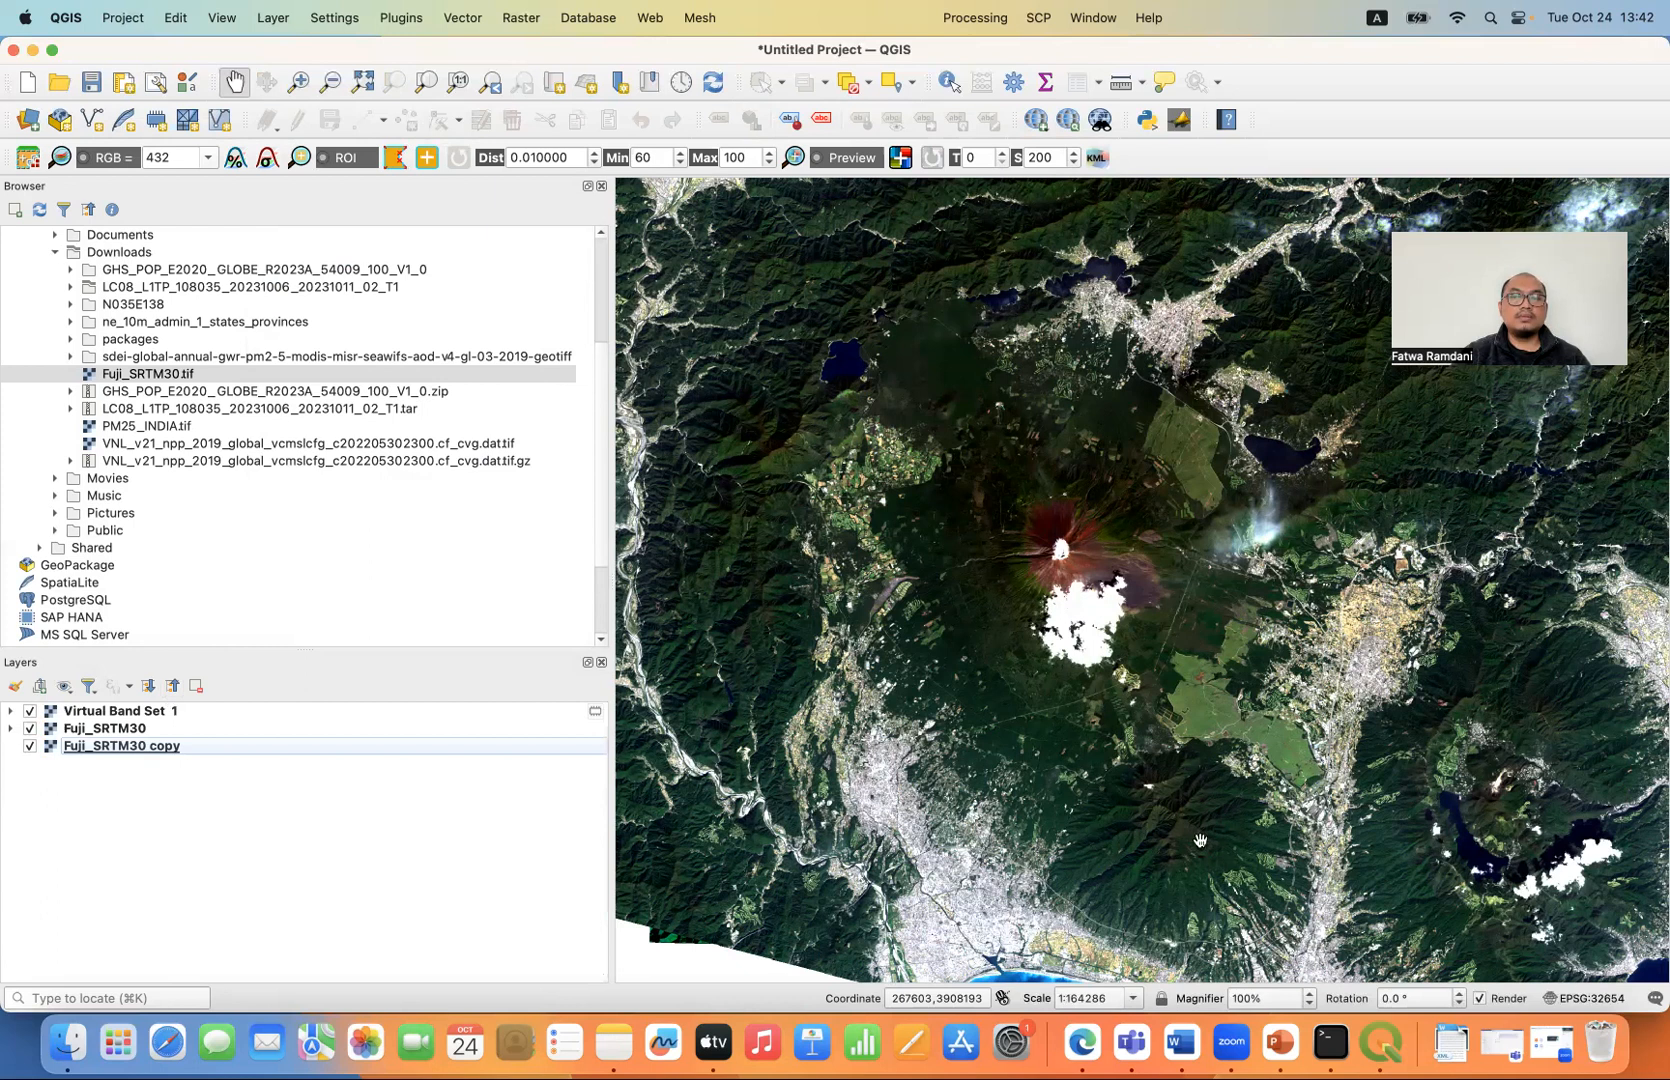
# - Select WGS 84 / UTM zone 54N (EPSG:32654) as the project's coordinate reference system
pyautogui.click(1573, 1000)
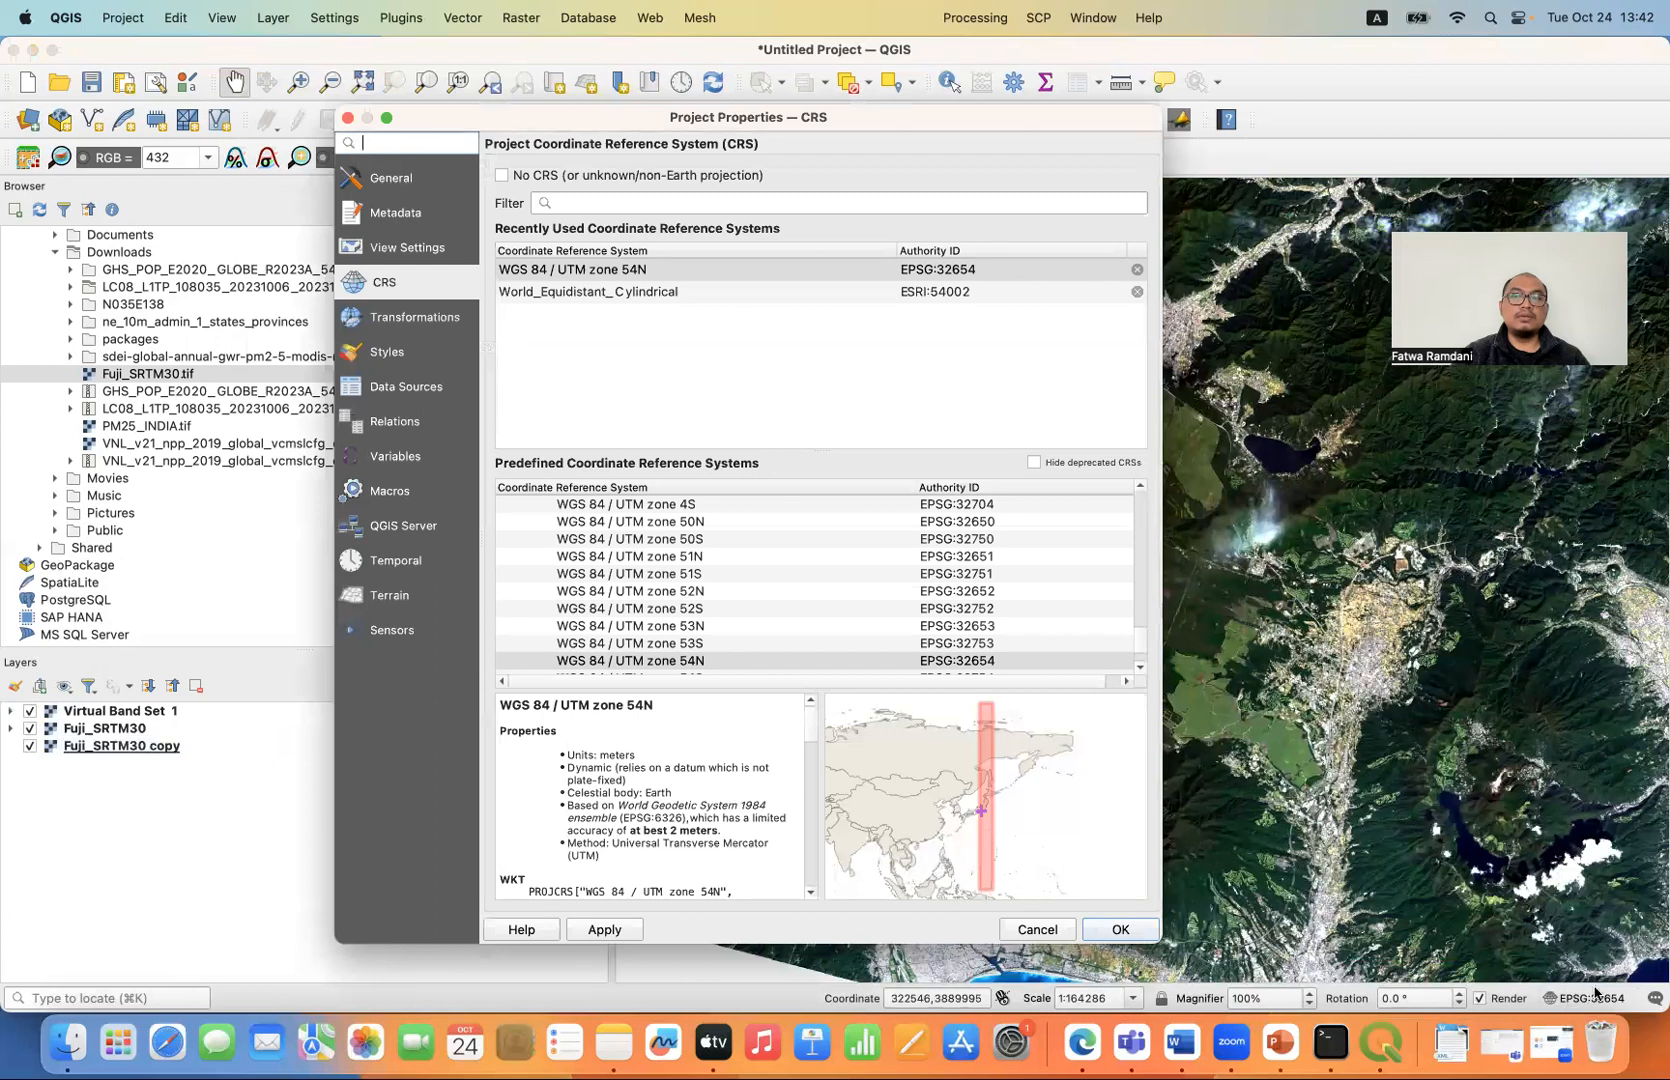
pyautogui.click(661, 271)
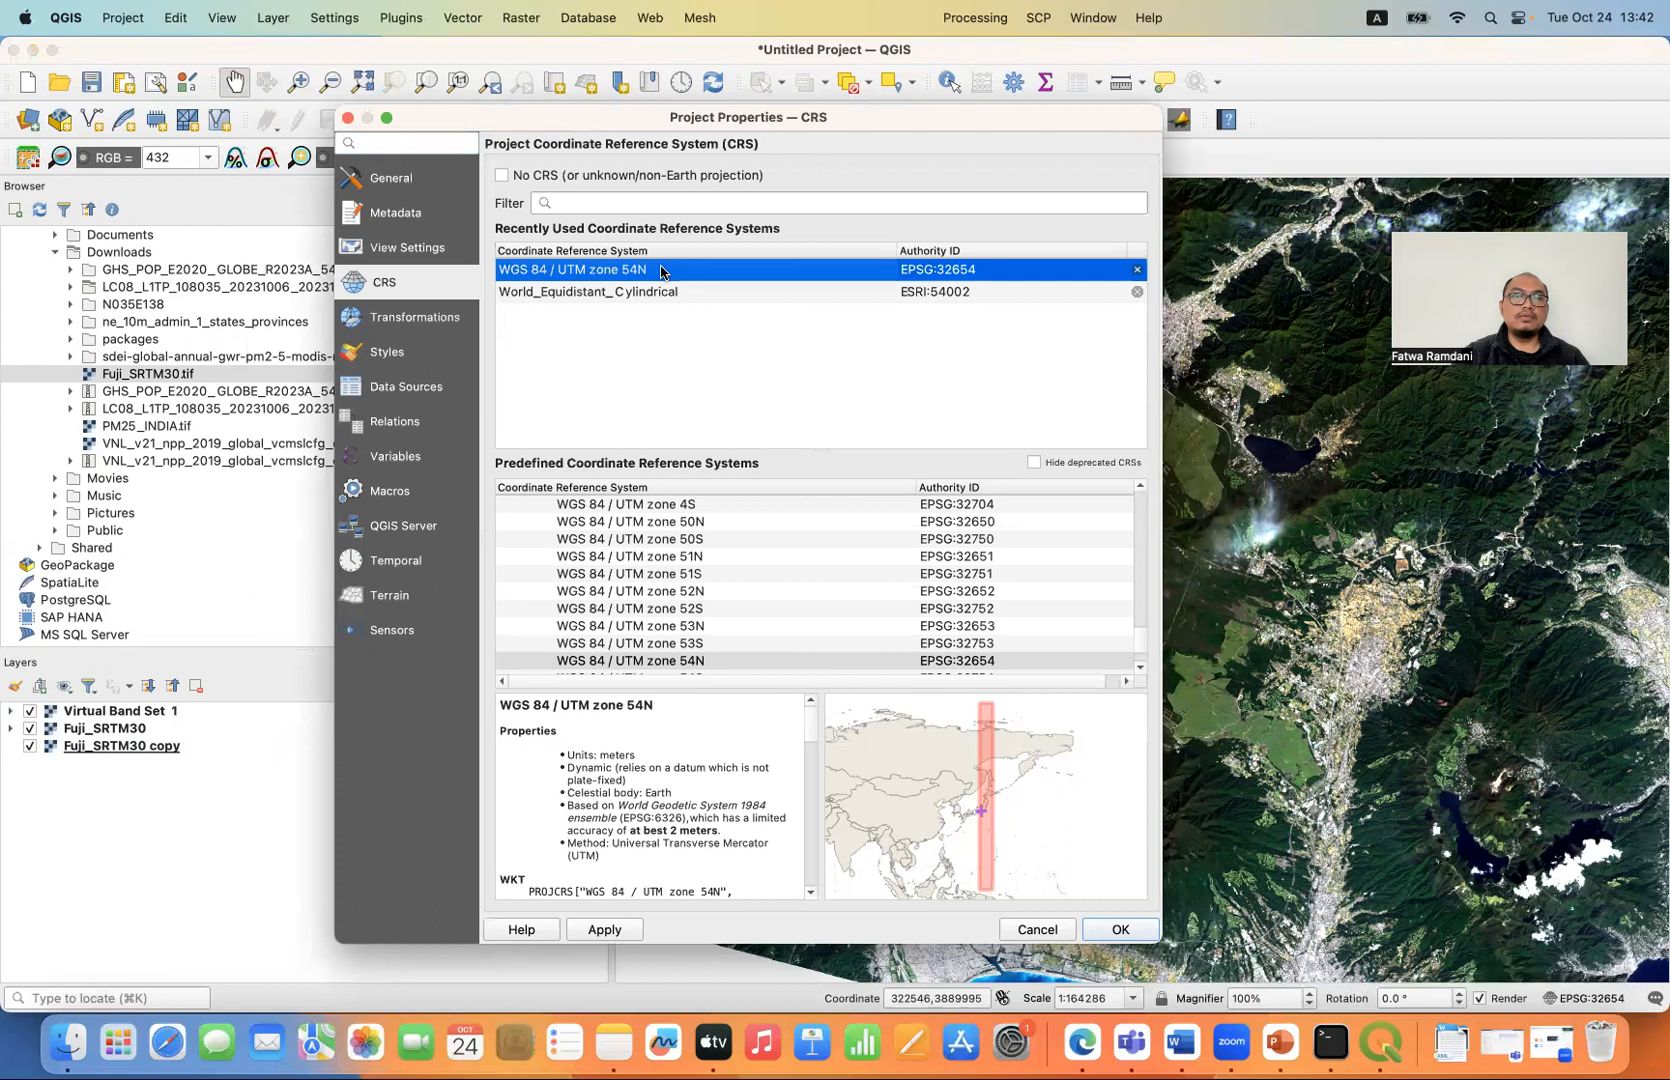
pyautogui.click(1120, 930)
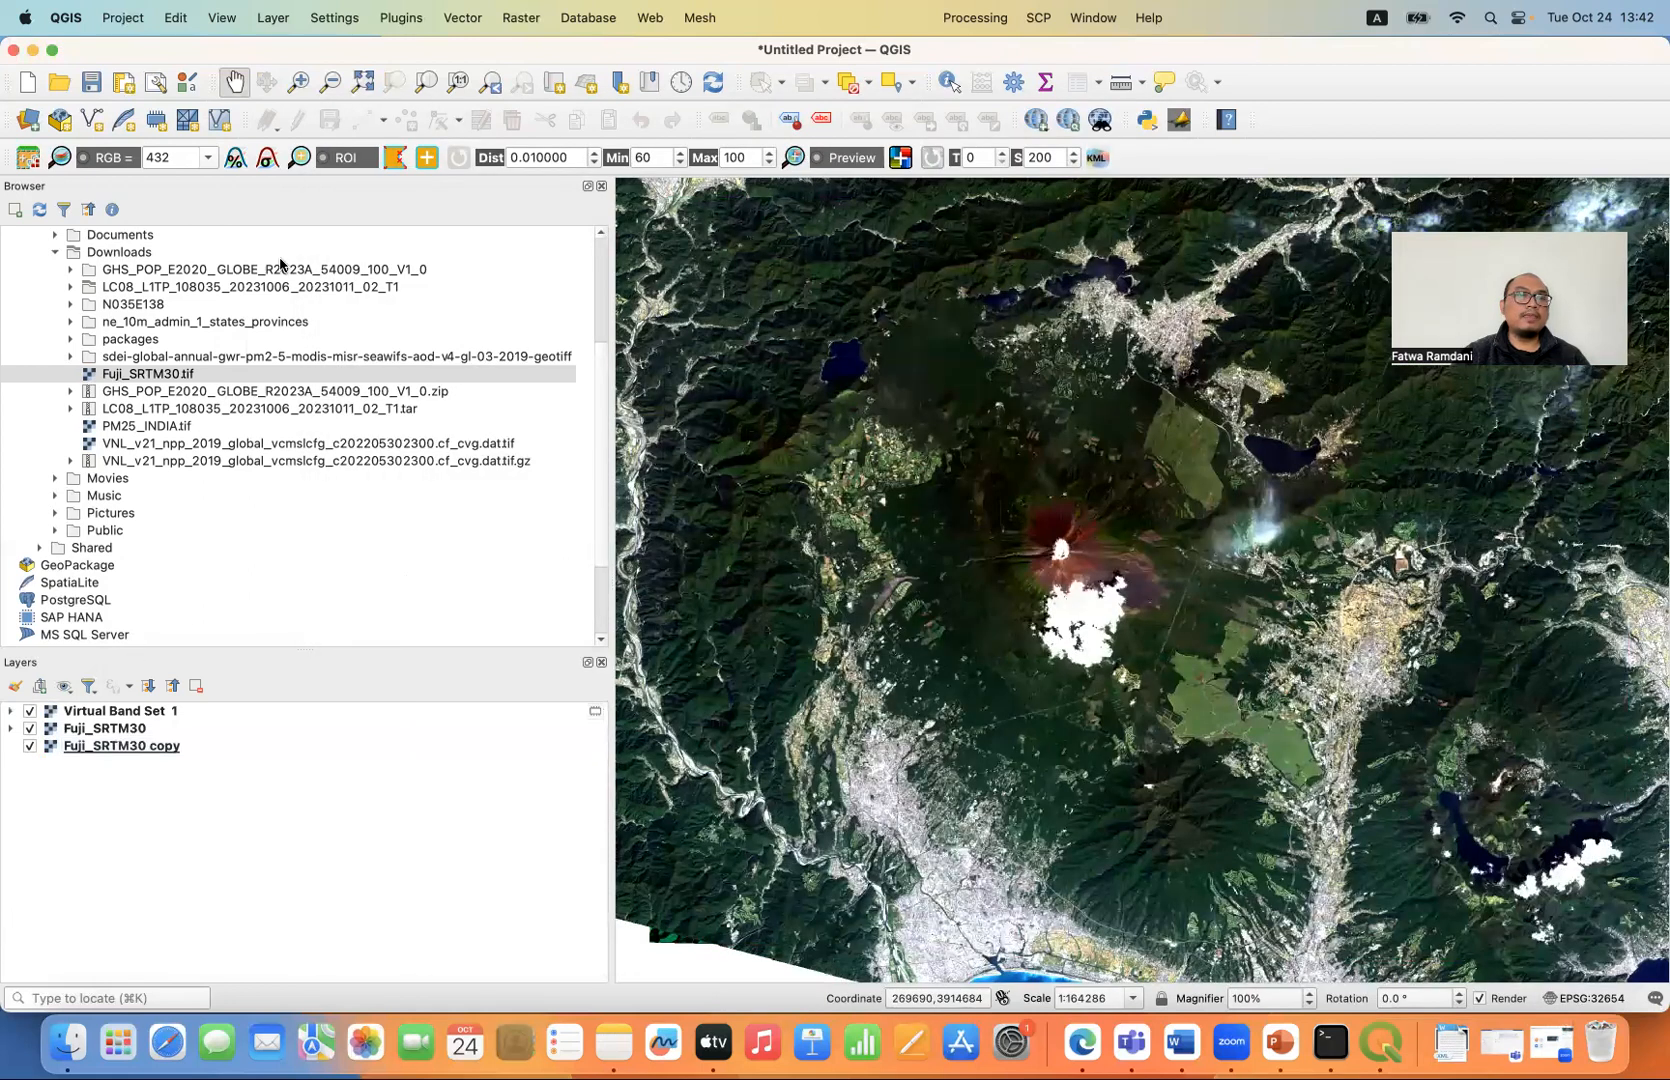
# - Create a new 3D map view and dock it above the main map canvas
pyautogui.click(220, 19)
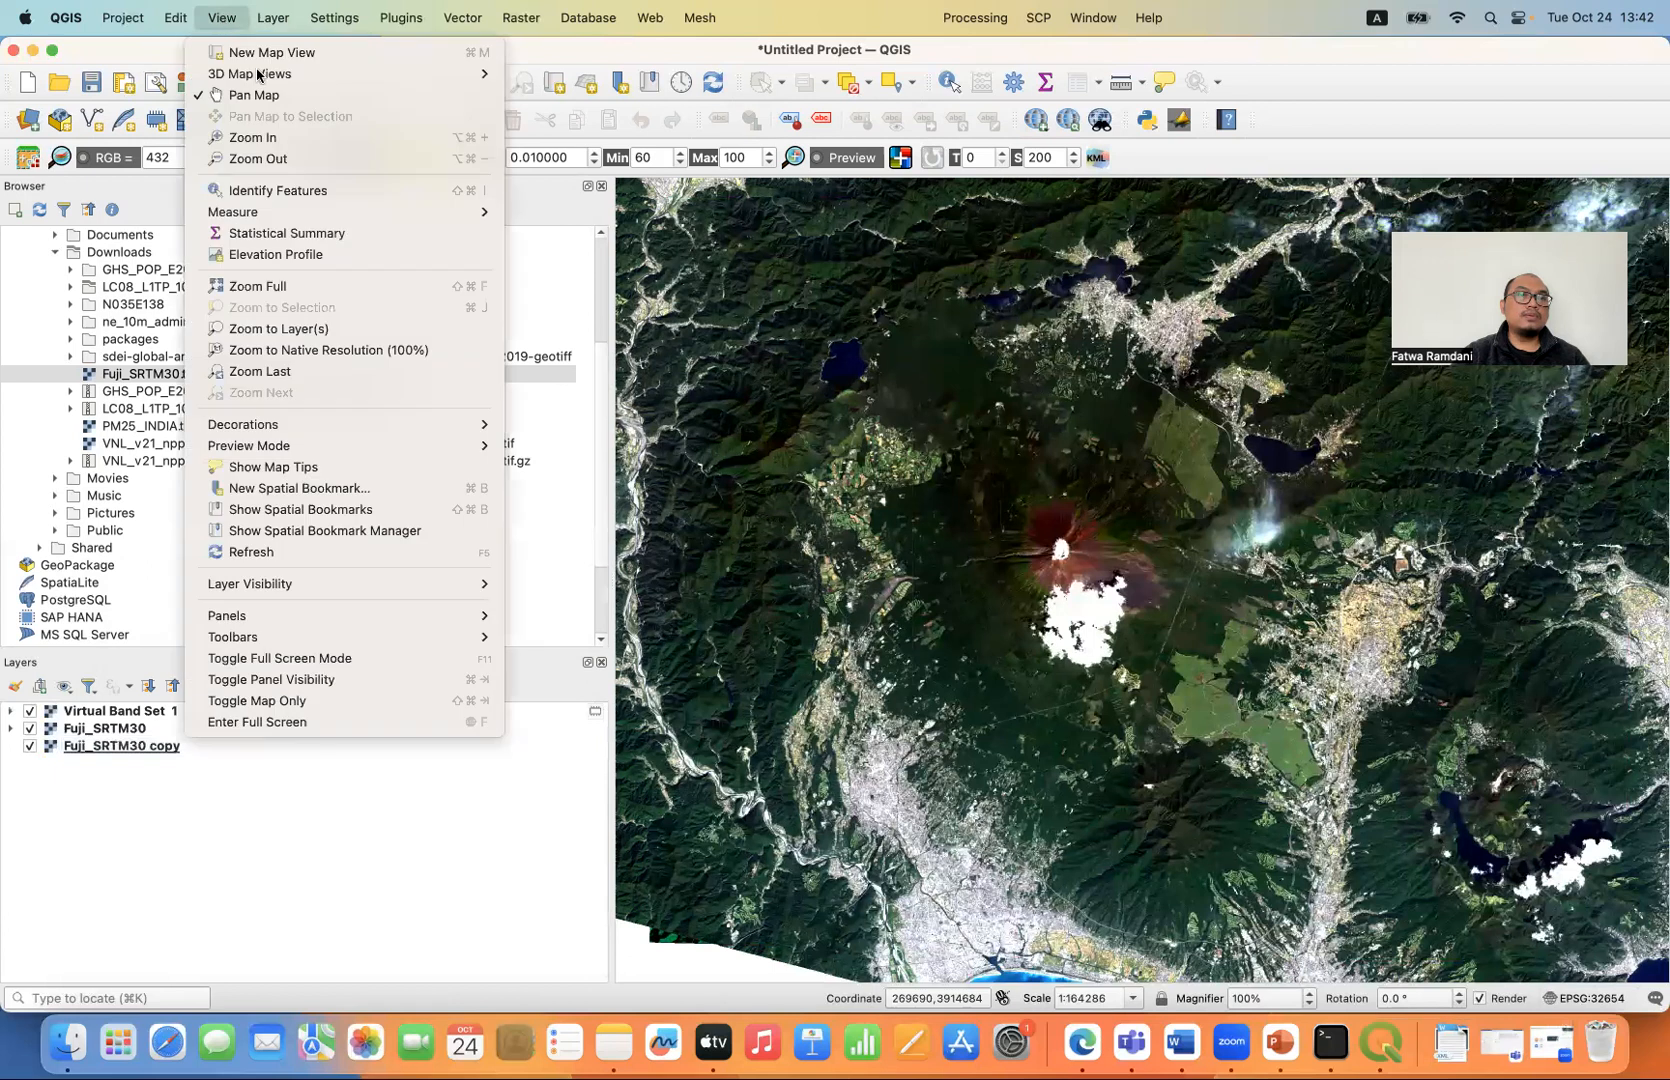
pyautogui.moveTo(480, 74)
pyautogui.click(575, 70)
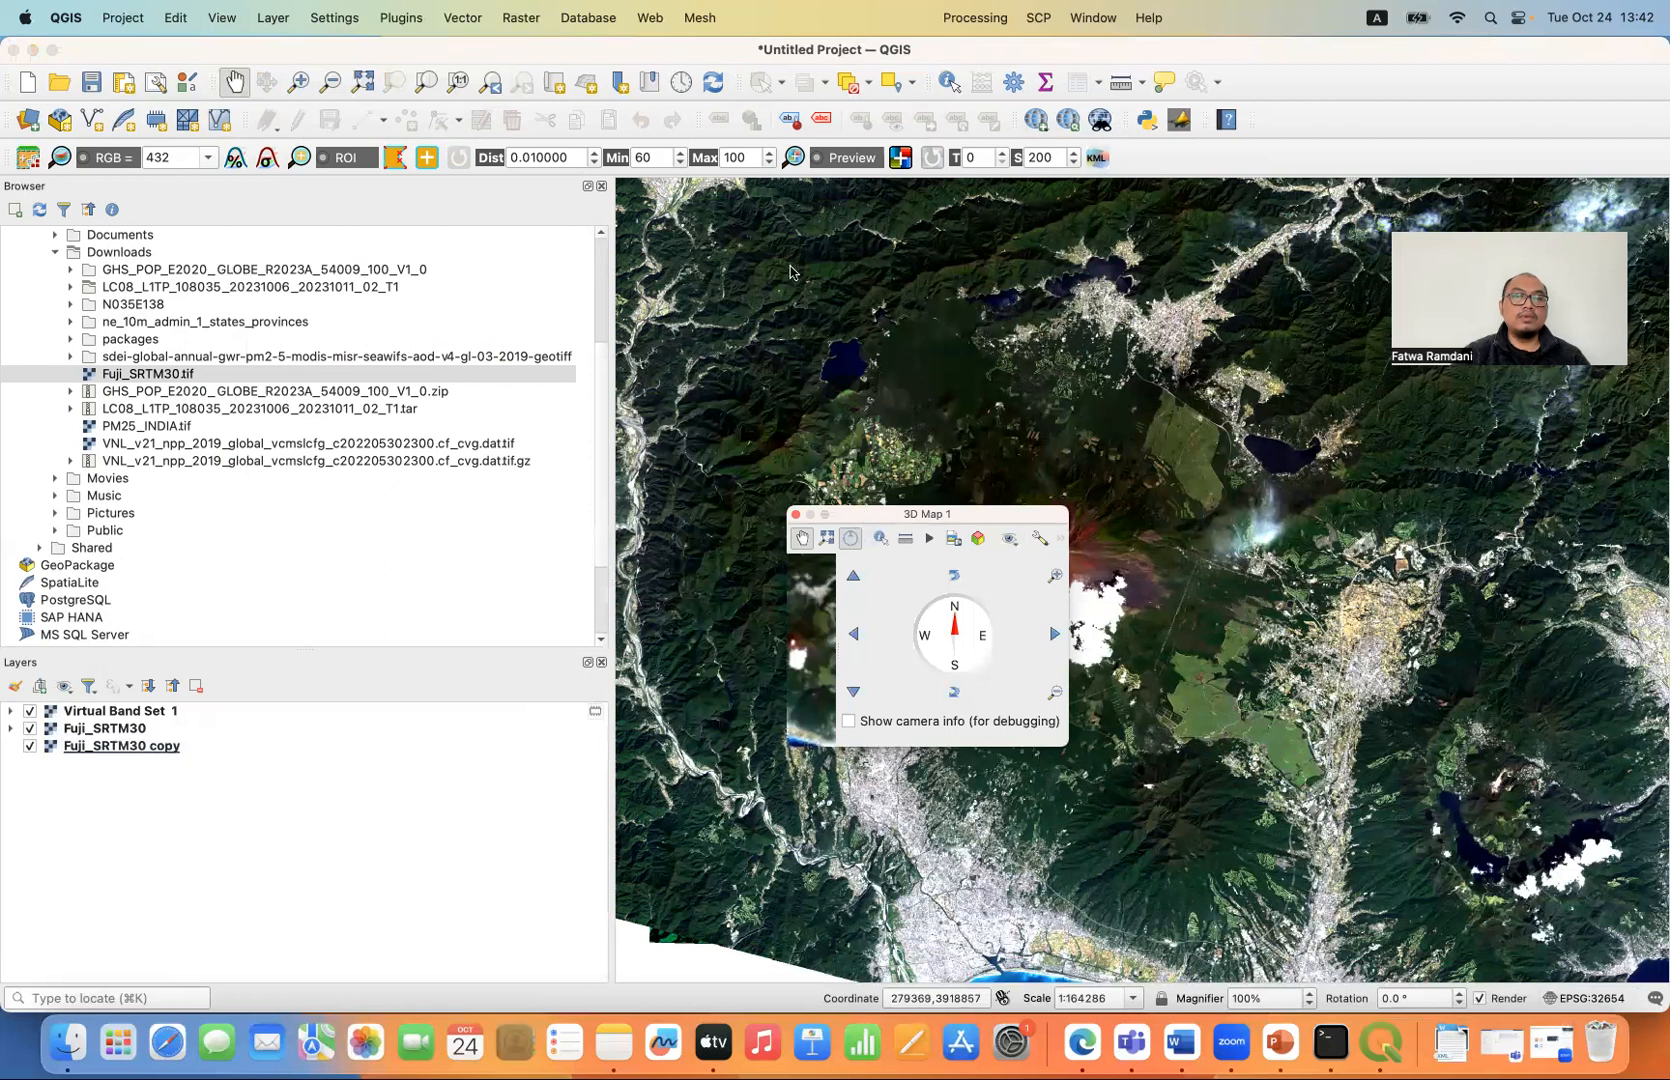
pyautogui.moveTo(790, 270); pyautogui.dragTo(752, 186)
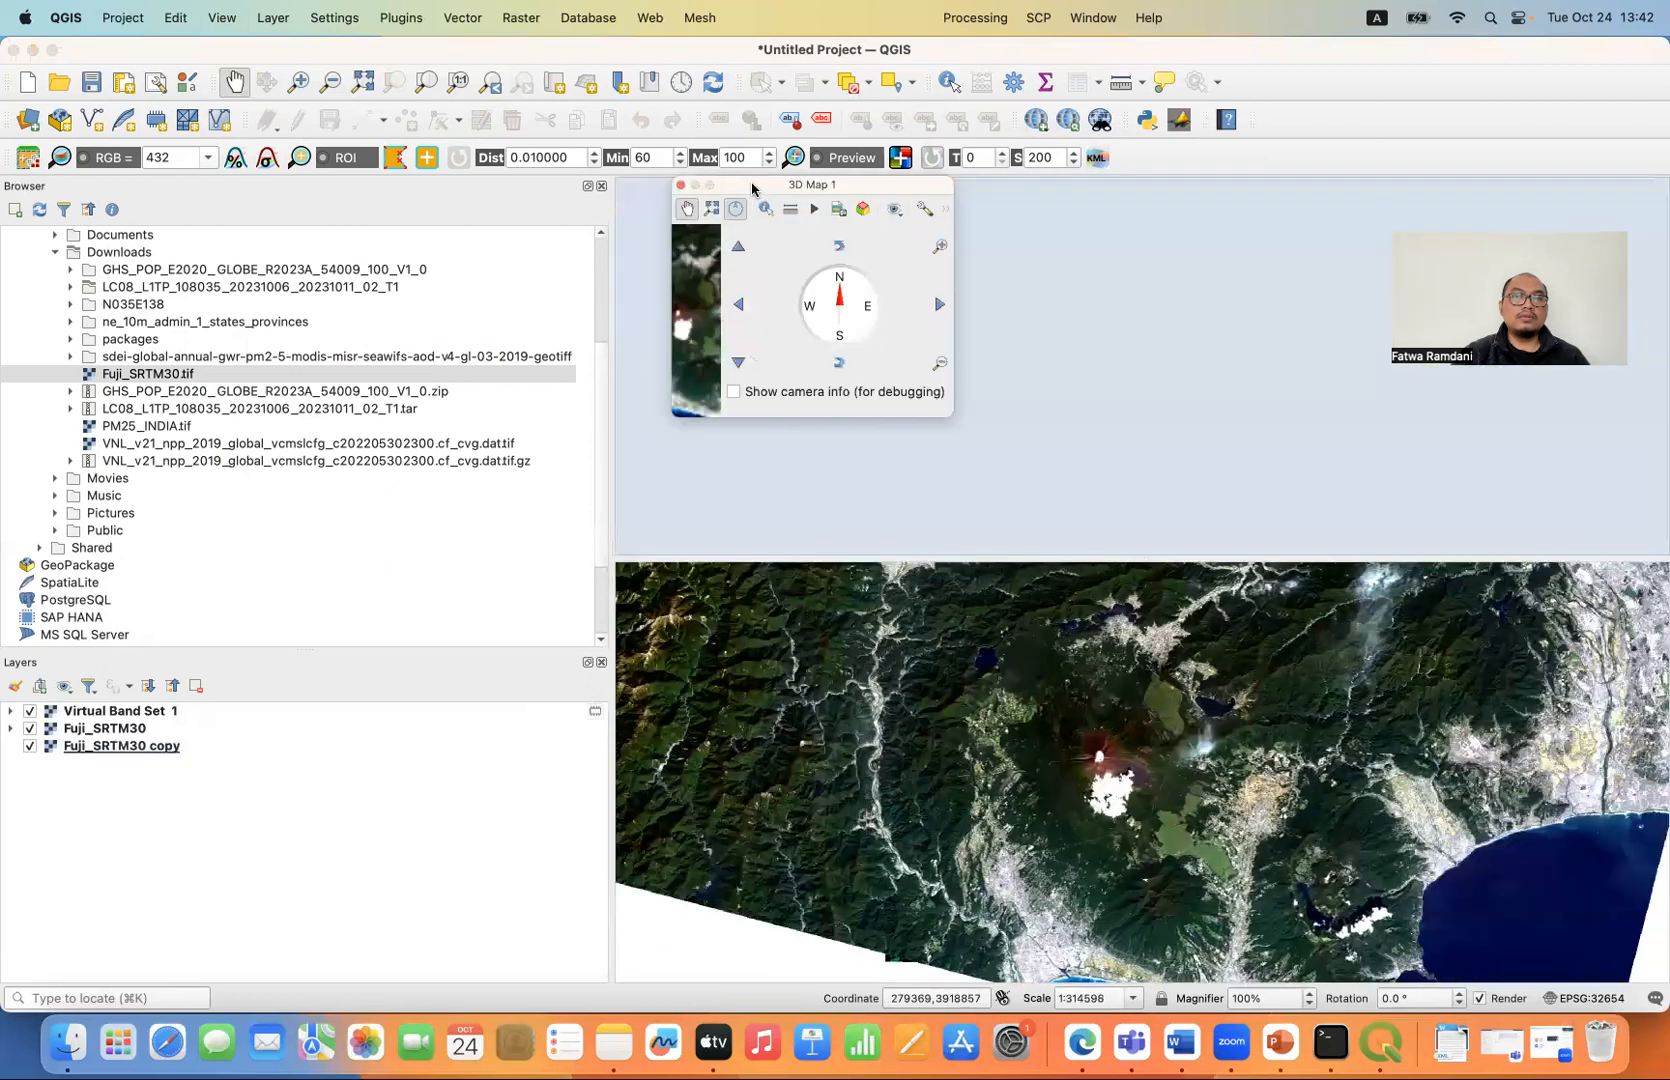
pyautogui.moveTo(752, 181); pyautogui.dragTo(755, 183)
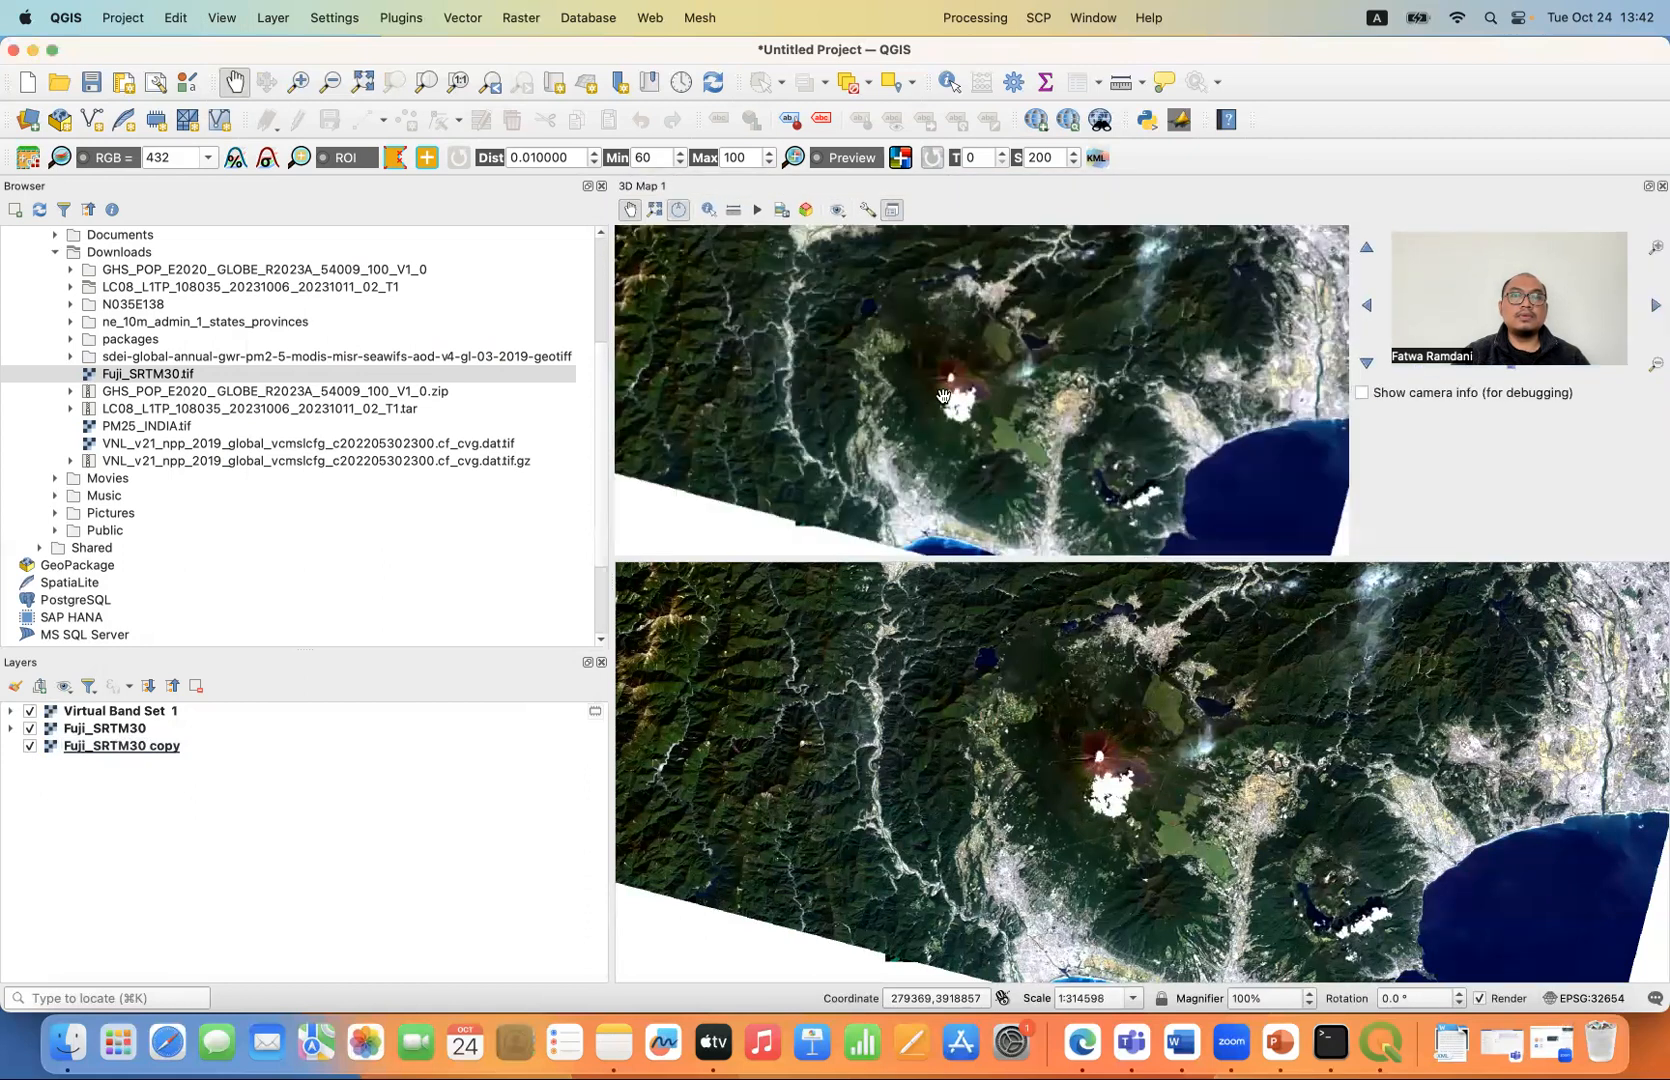
# - Set the 3D view's terrain type to DEM (Raster Layer) with Fuji_SRTM30 as the elevation layer
pyautogui.scroll(5, 943, 396)
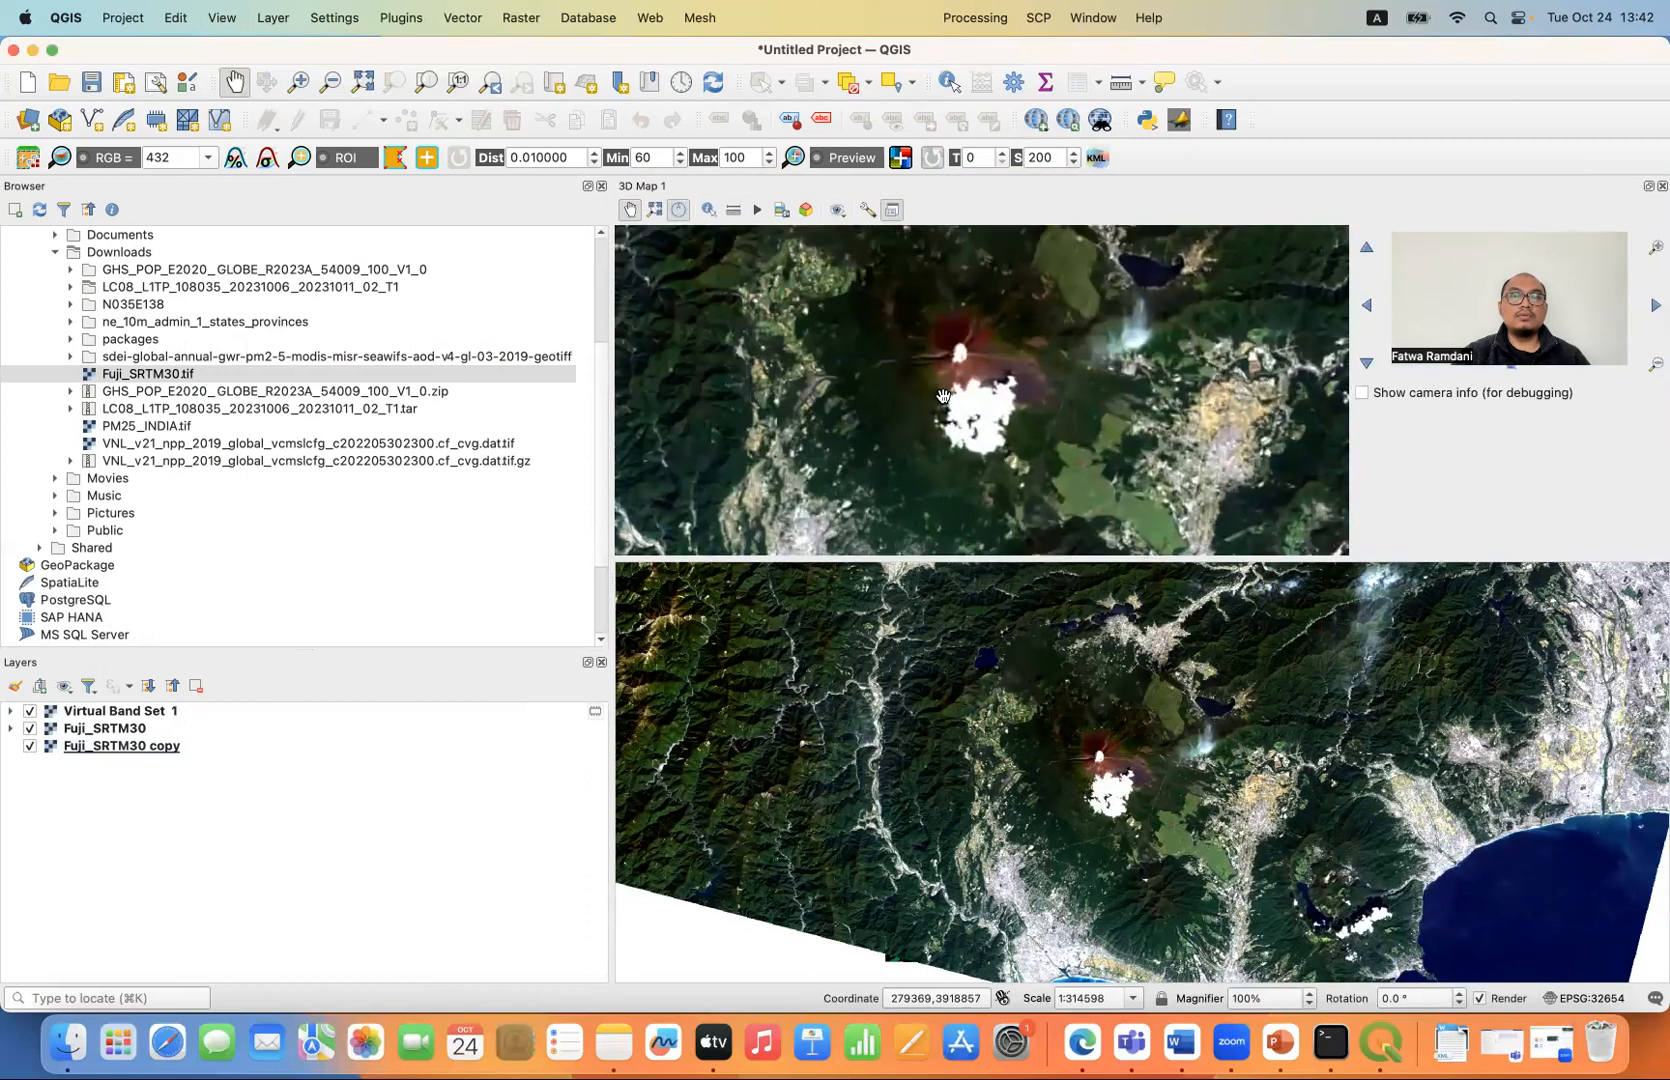
pyautogui.moveTo(963, 317); pyautogui.dragTo(965, 352)
pyautogui.scroll(2, 965, 352)
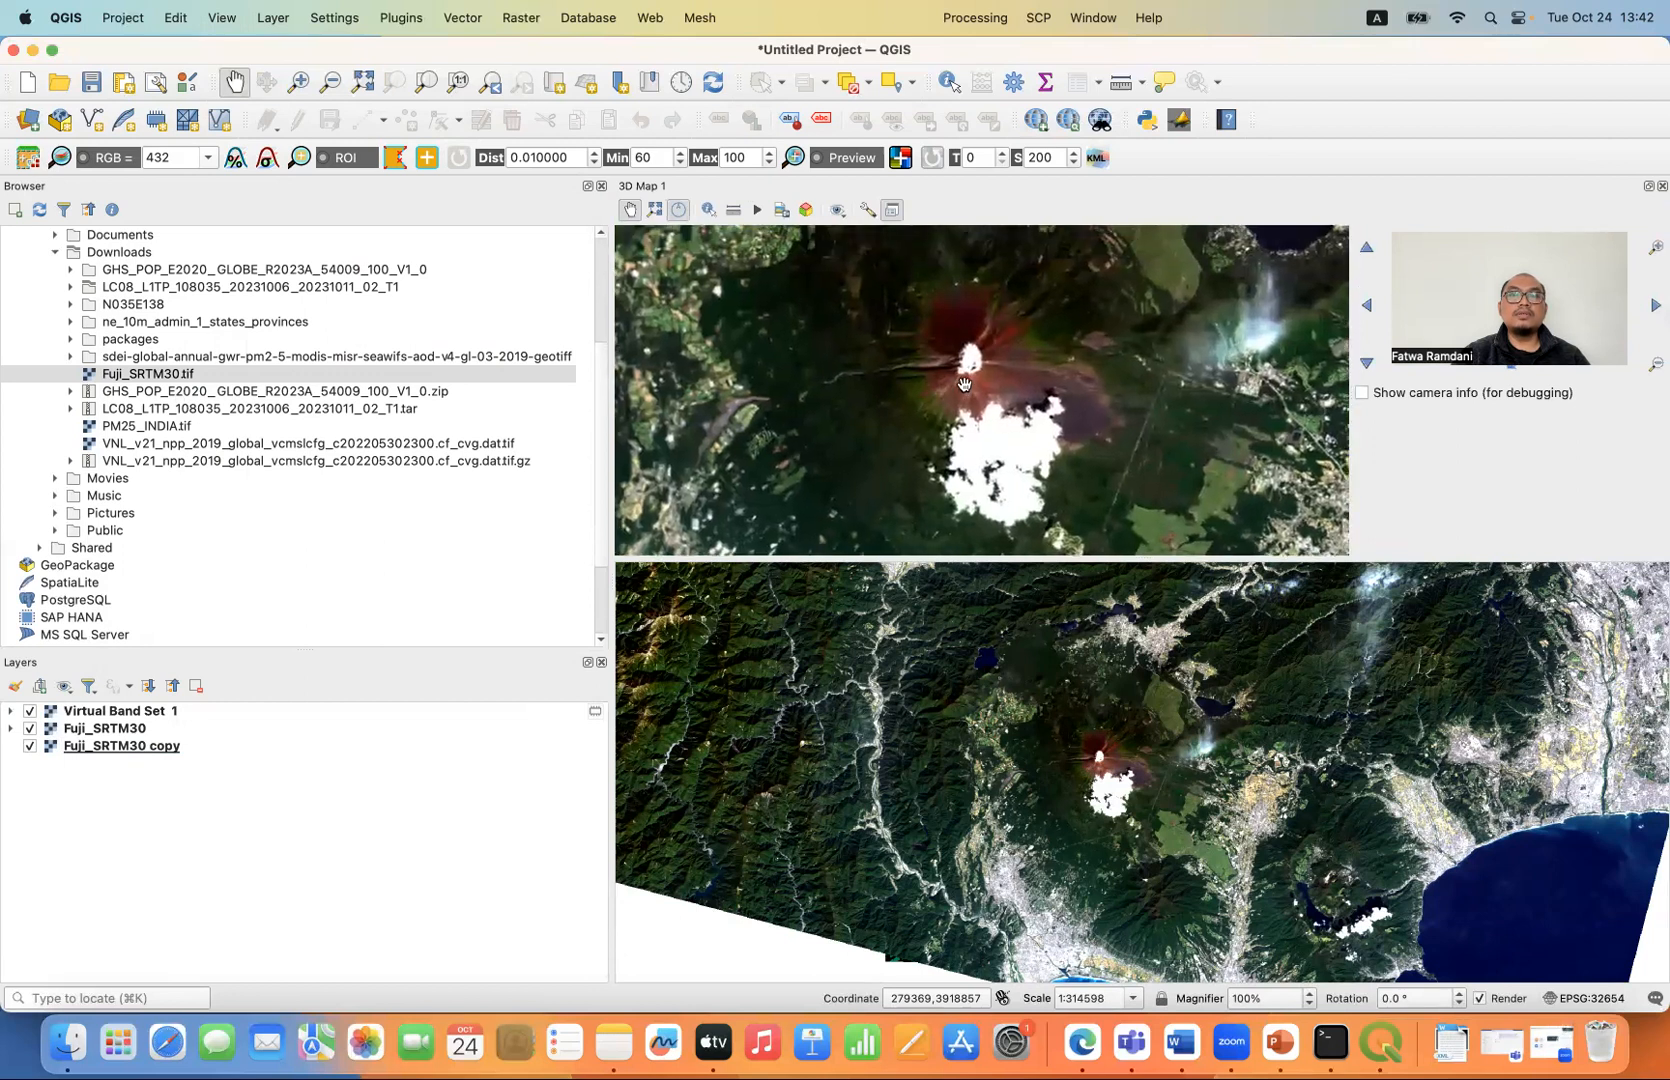
pyautogui.click(866, 211)
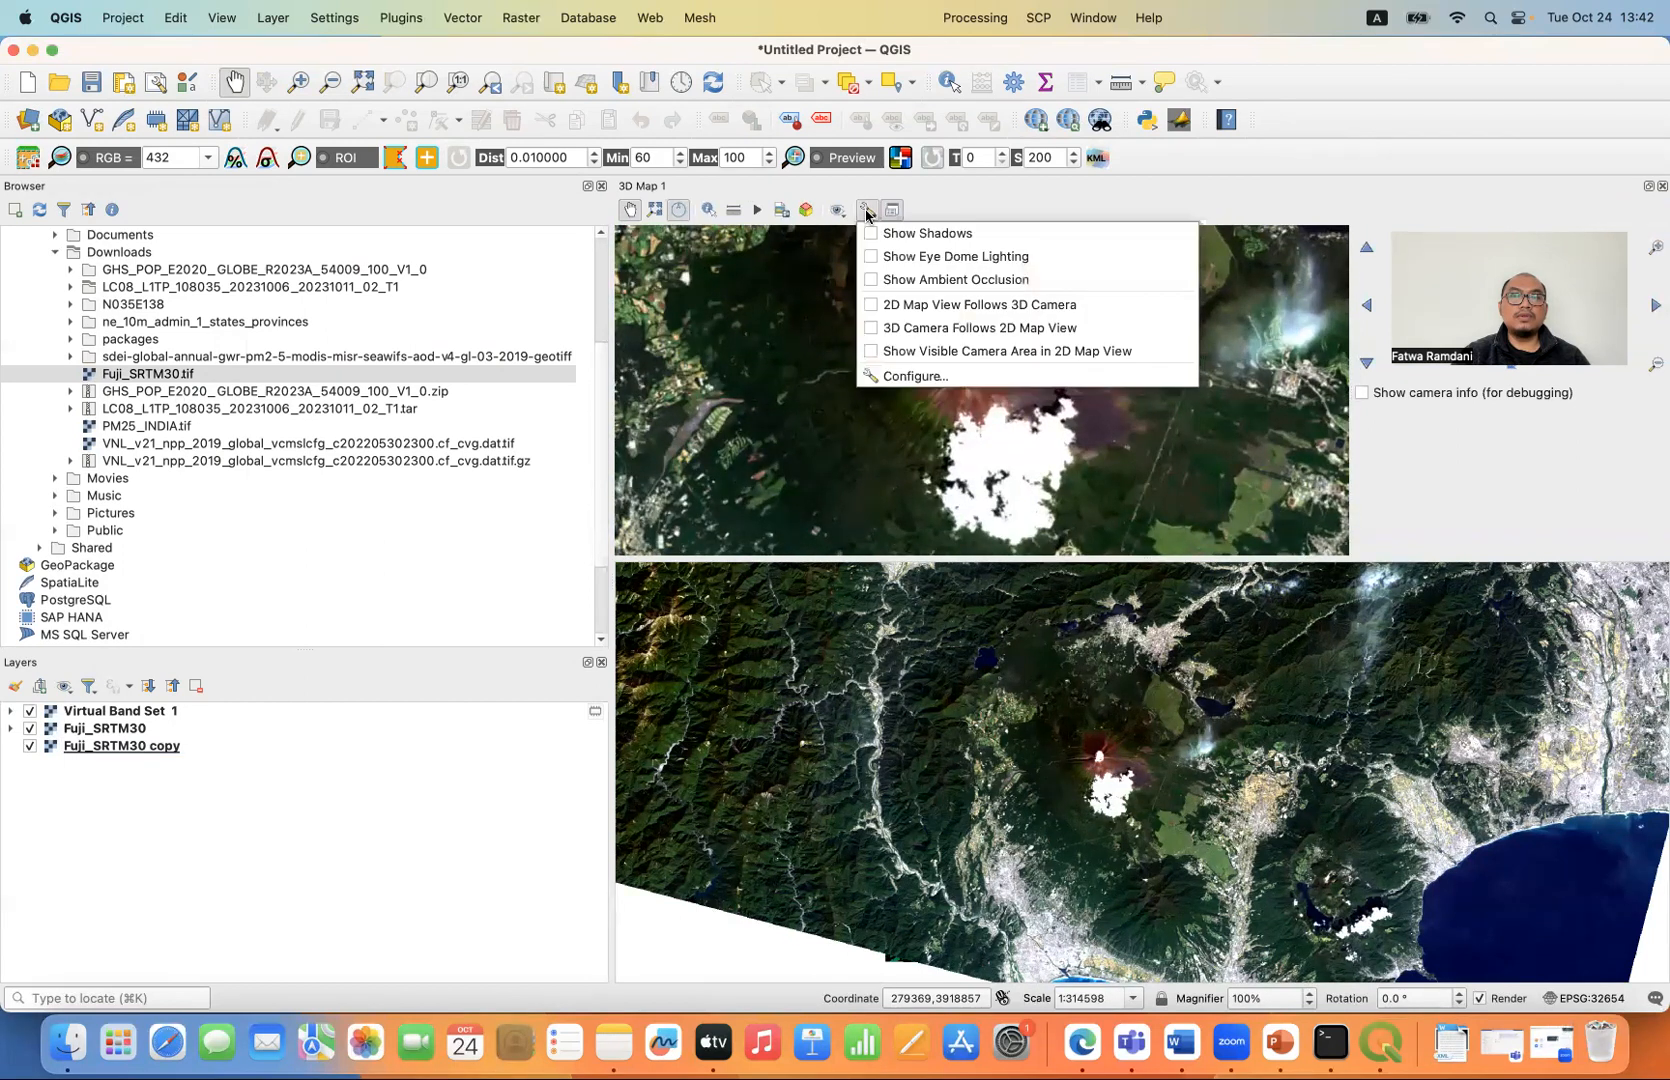
pyautogui.click(922, 382)
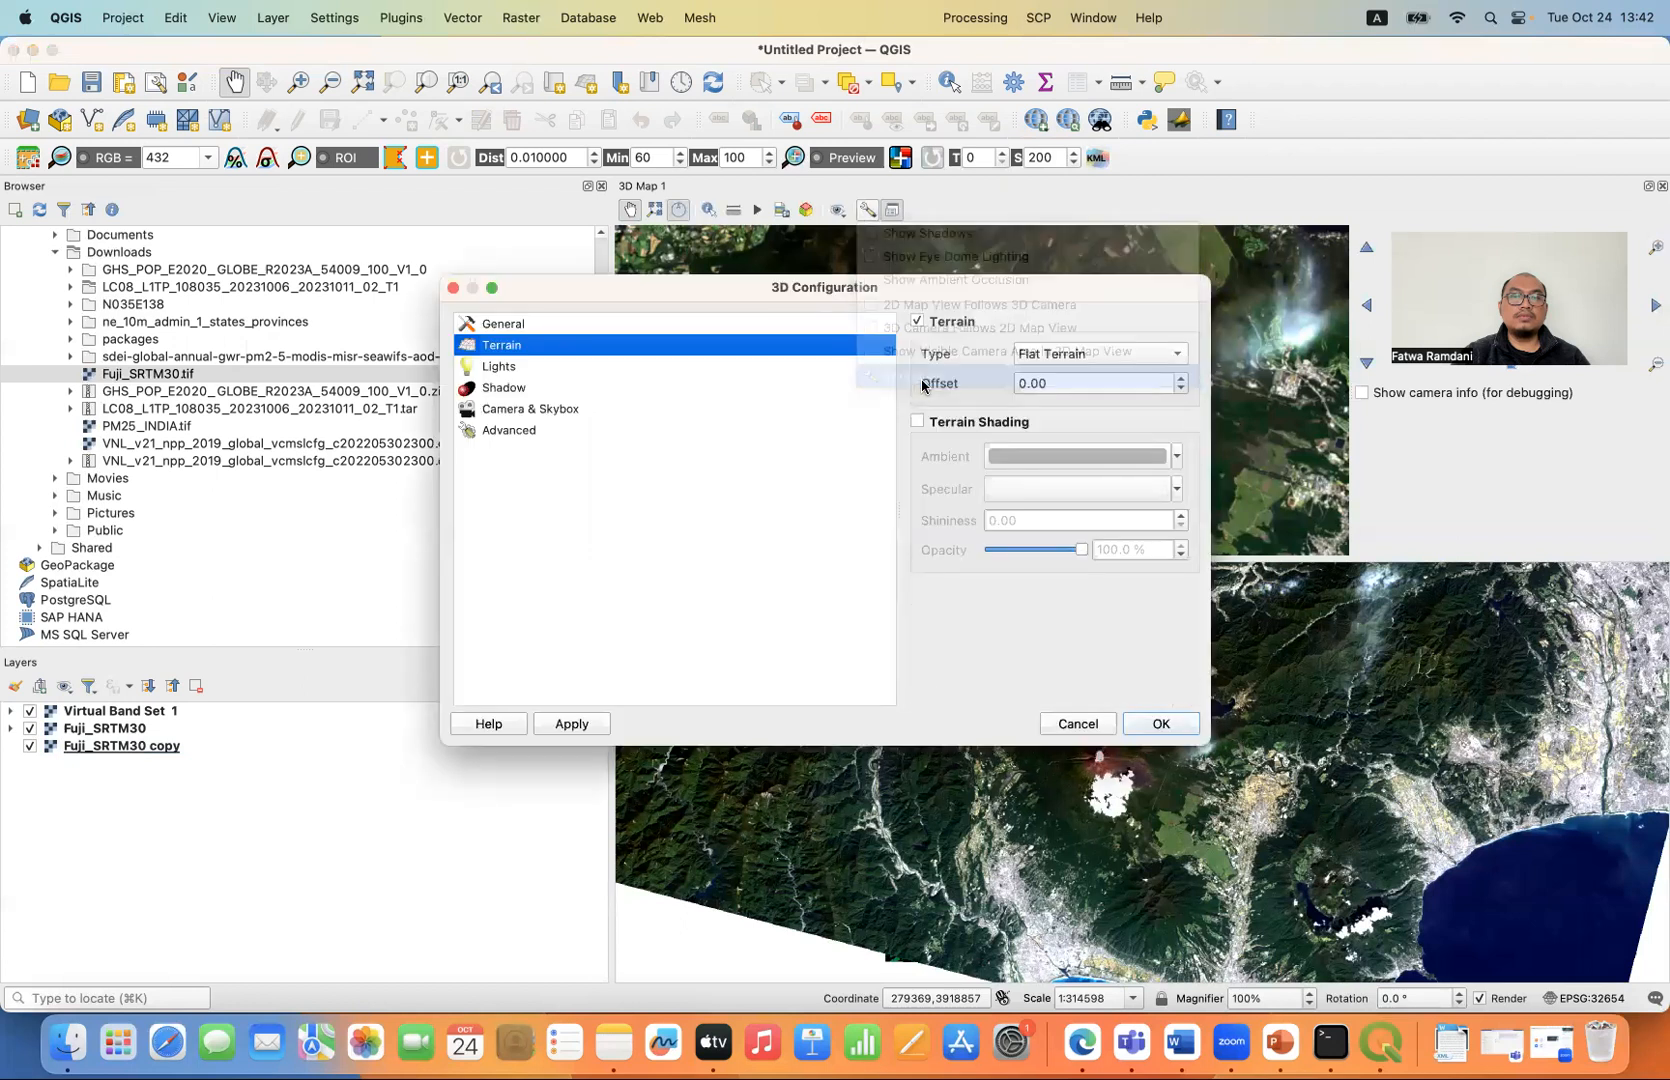
pyautogui.click(1052, 353)
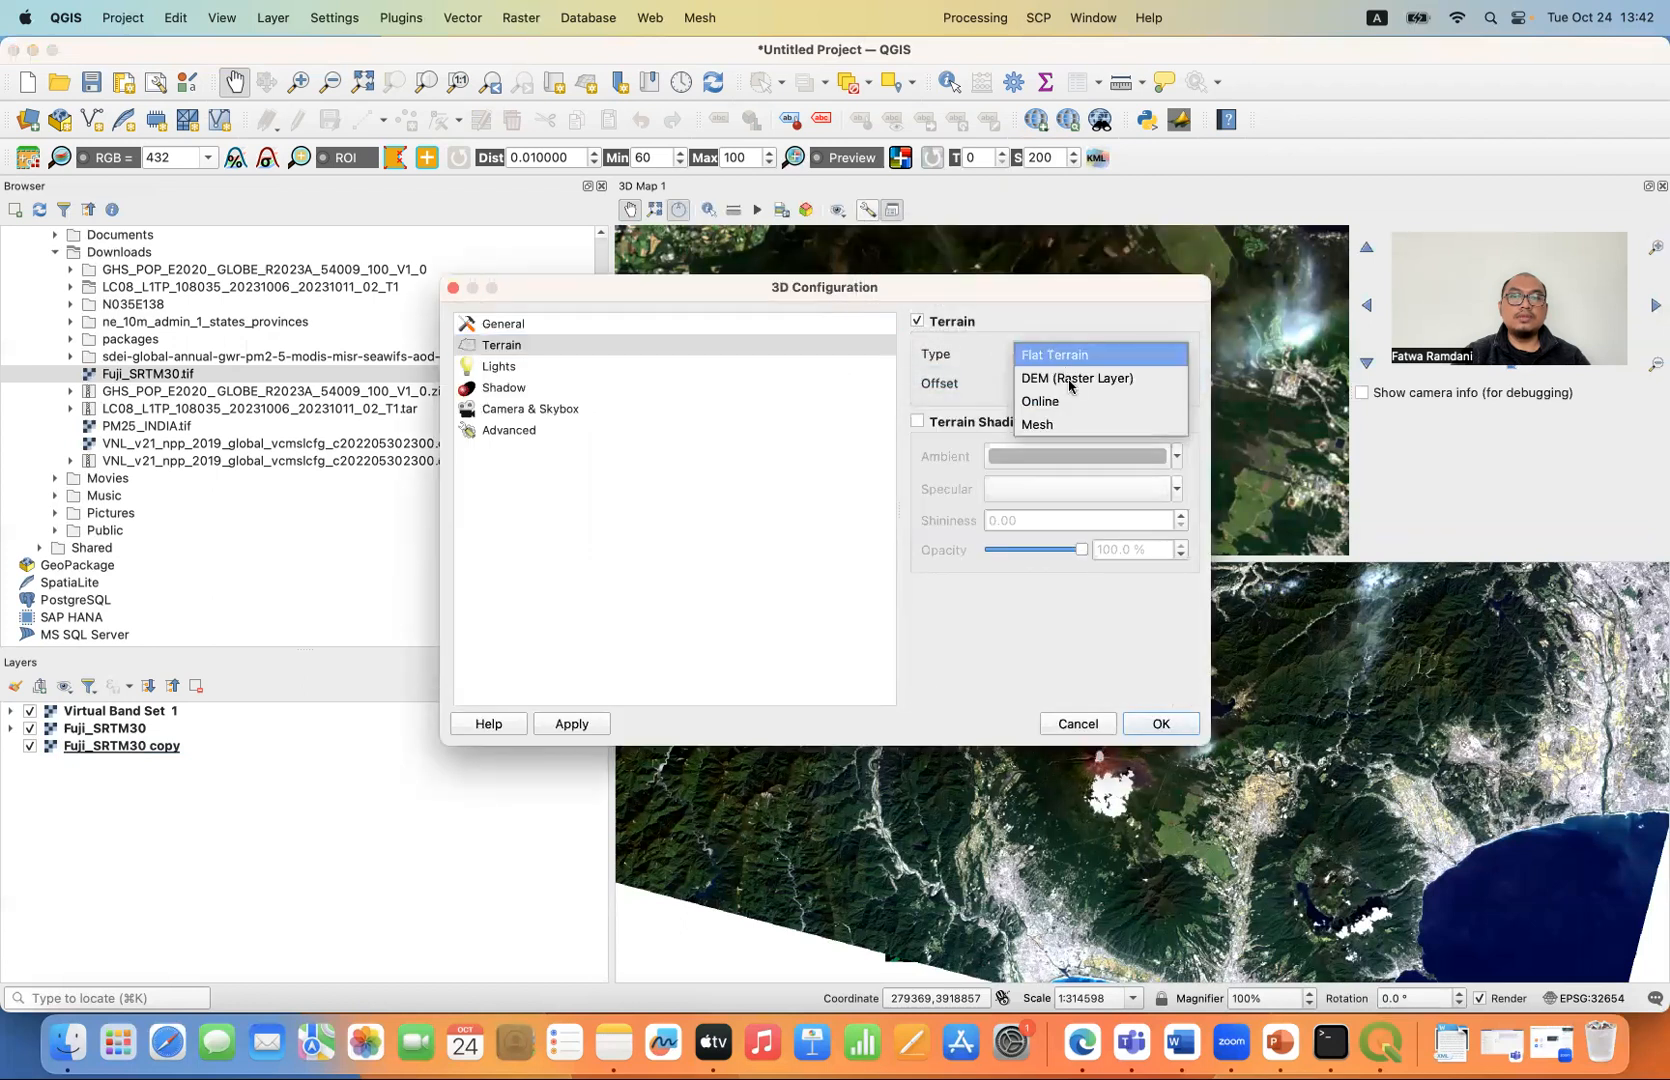
pyautogui.click(1069, 386)
pyautogui.click(1095, 424)
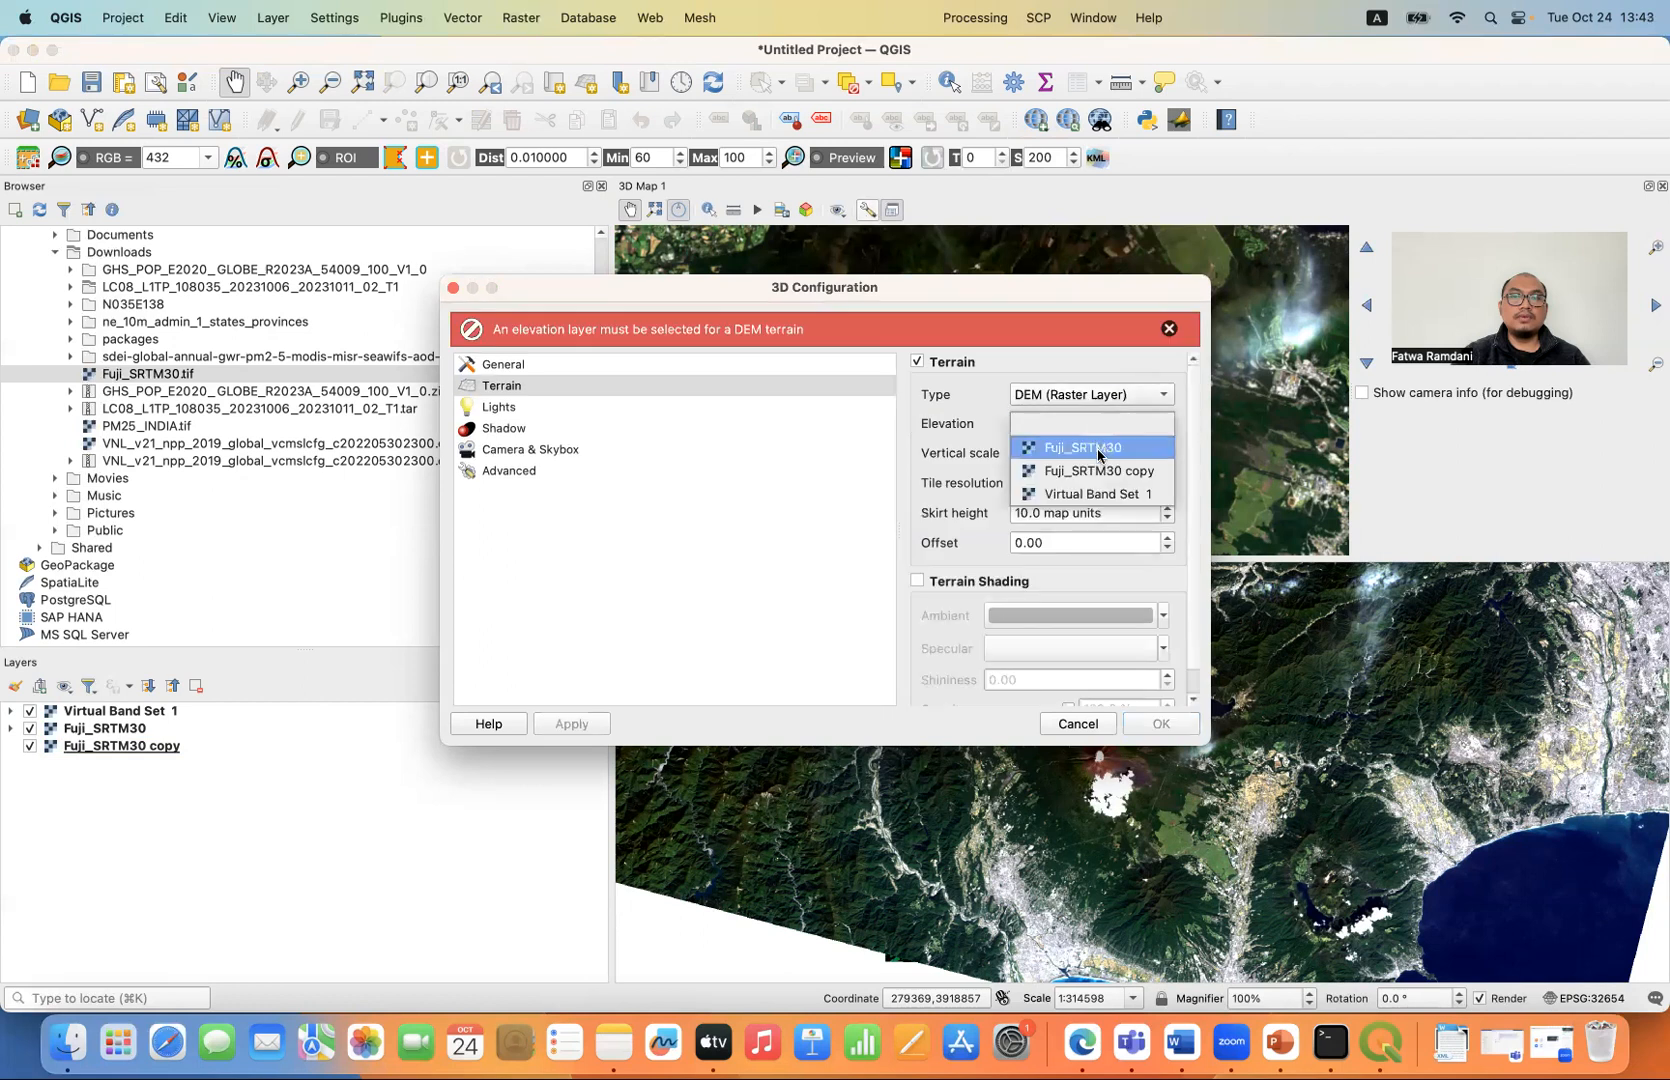
pyautogui.click(1099, 448)
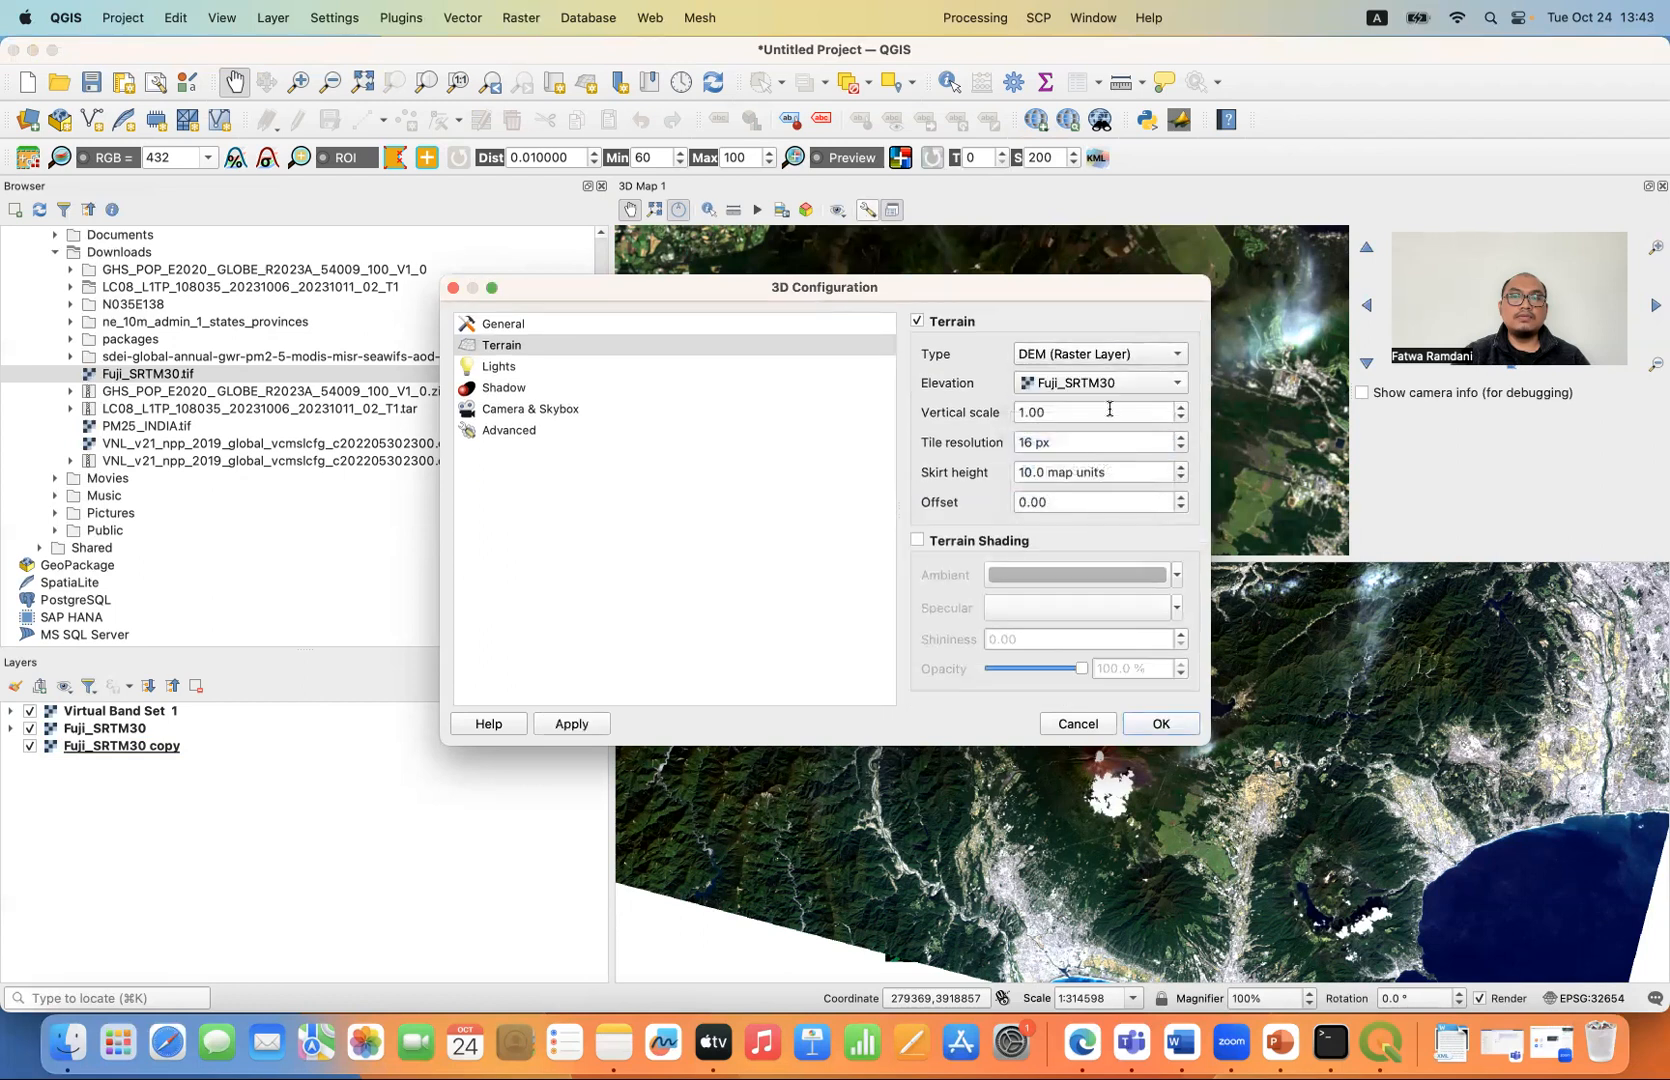
# - Set the terrain's vertical scale to 2 and tile resolution to 50 px, and apply the 3D configuration
pyautogui.moveTo(1100, 416); pyautogui.dragTo(1029, 414)
pyautogui.write('2')
pyautogui.press('Tab')
pyautogui.write('50')
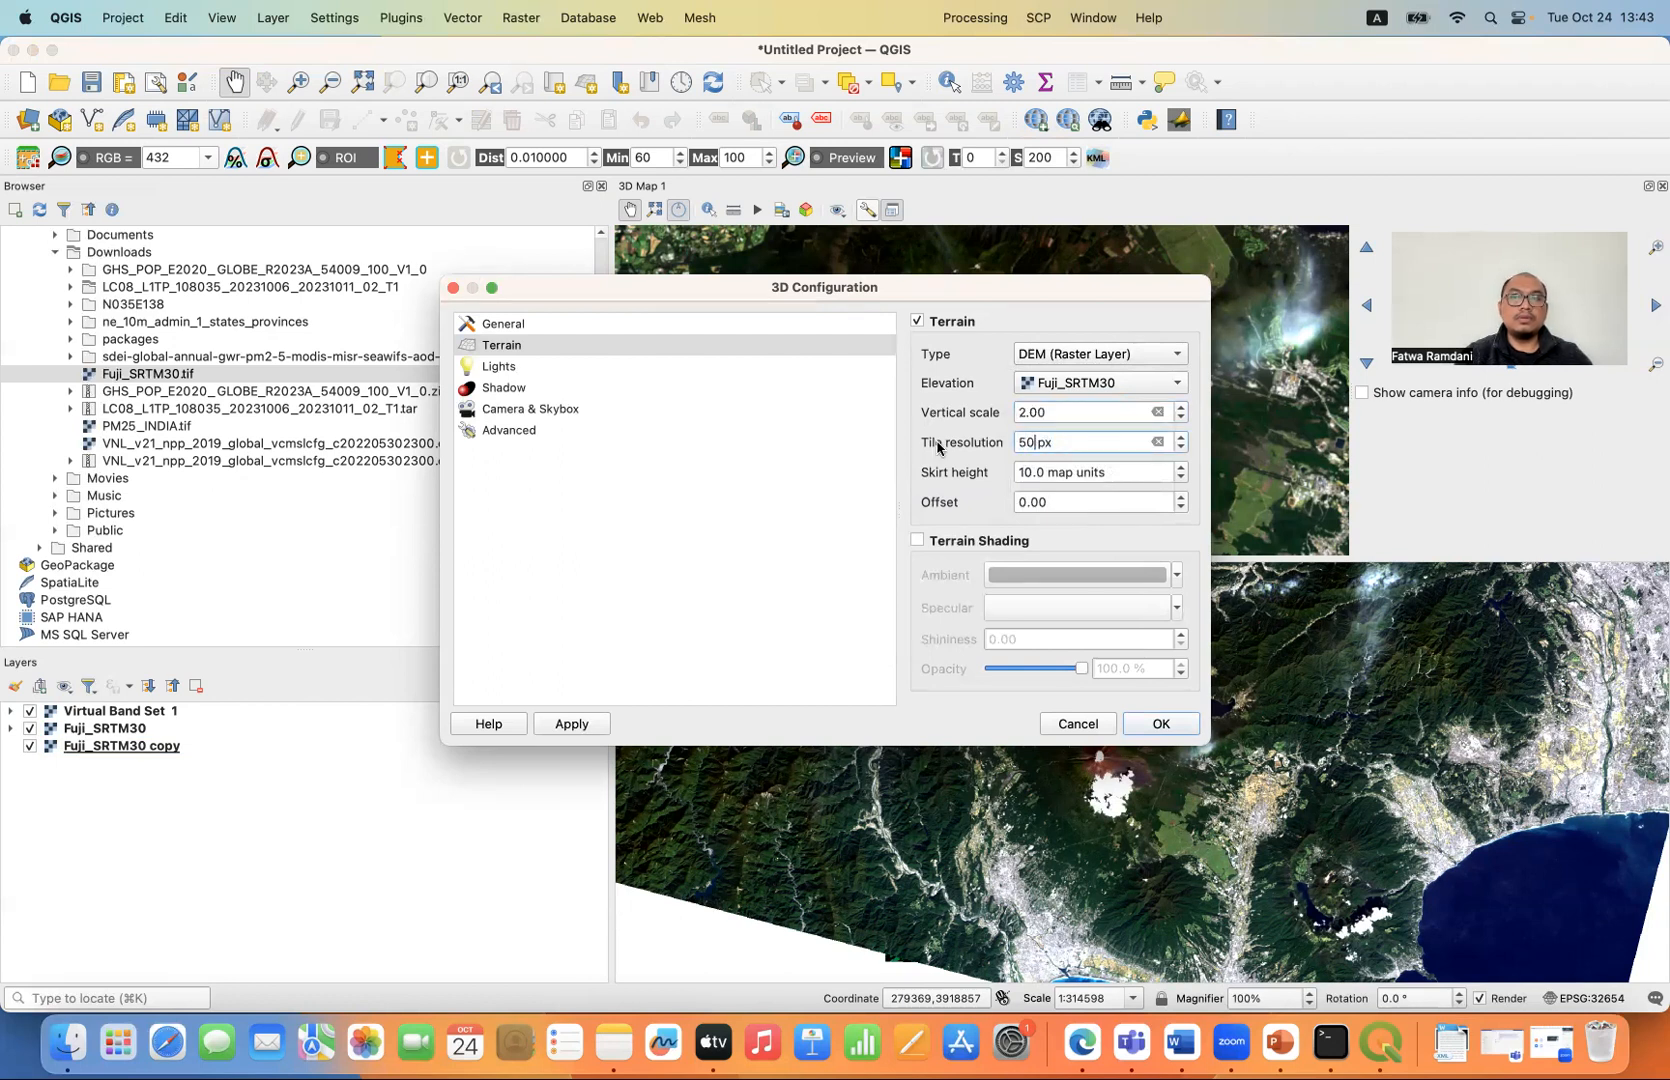
pyautogui.moveTo(950, 290); pyautogui.dragTo(717, 241)
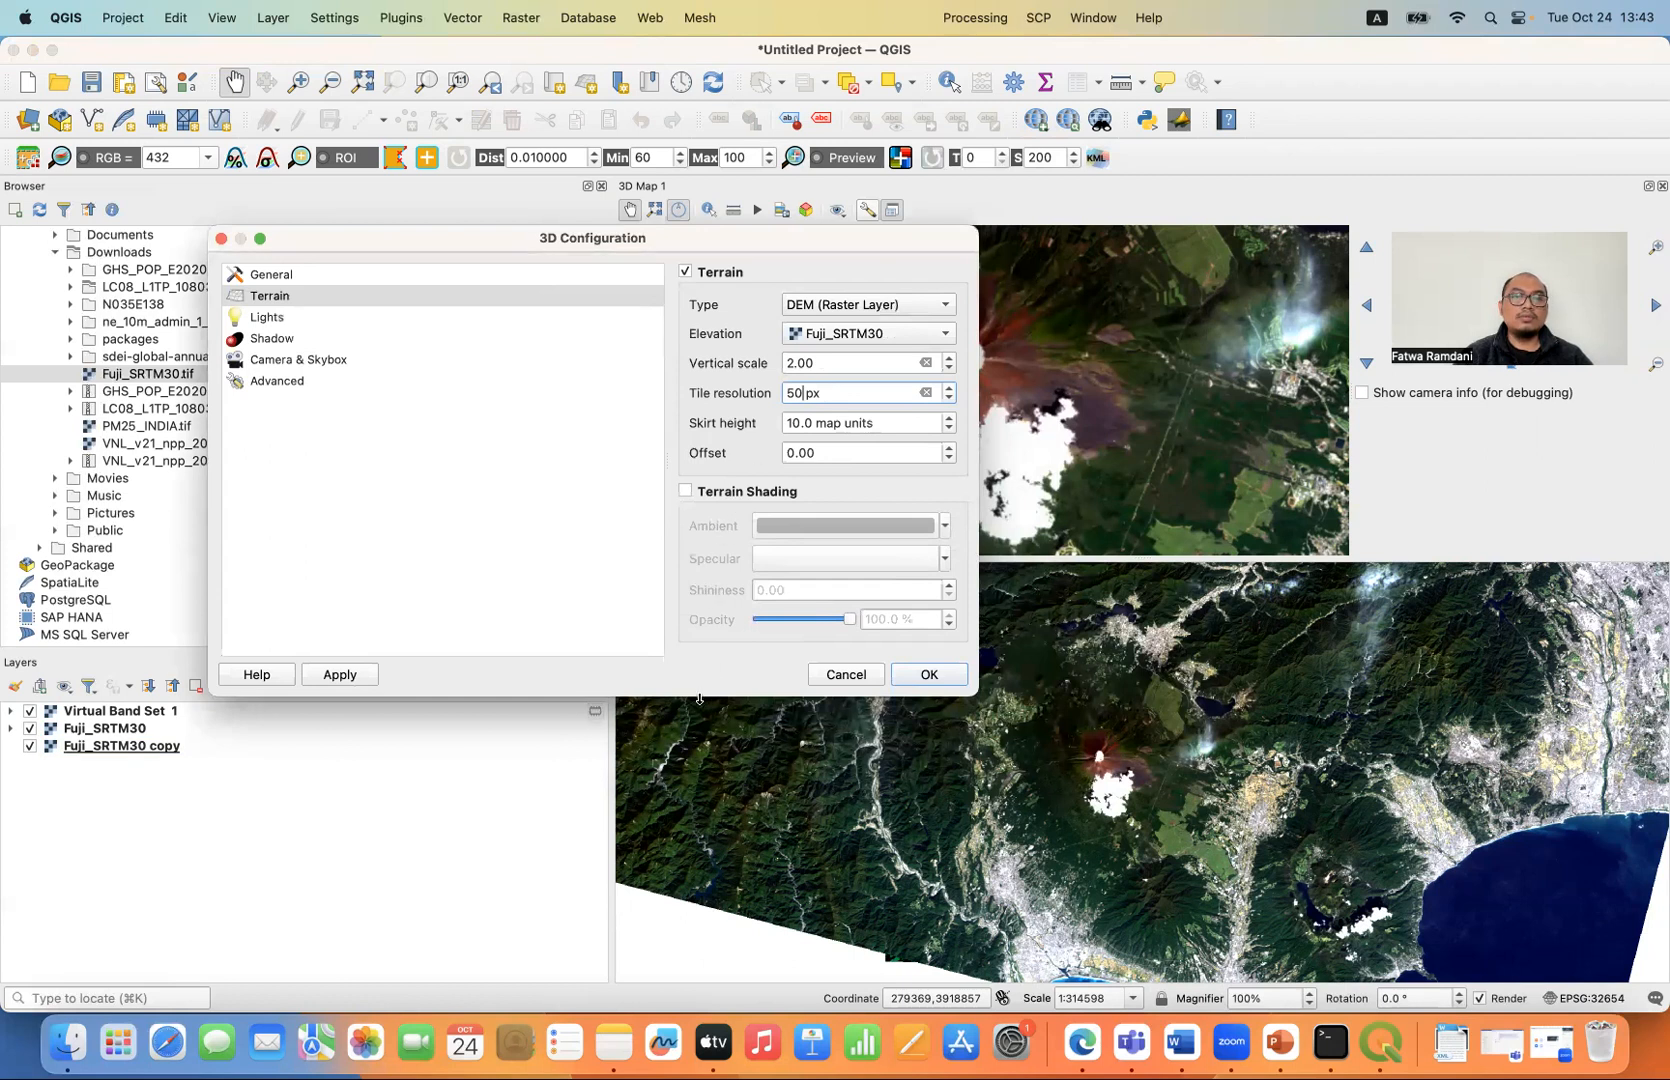
pyautogui.moveTo(699, 695); pyautogui.dragTo(694, 822)
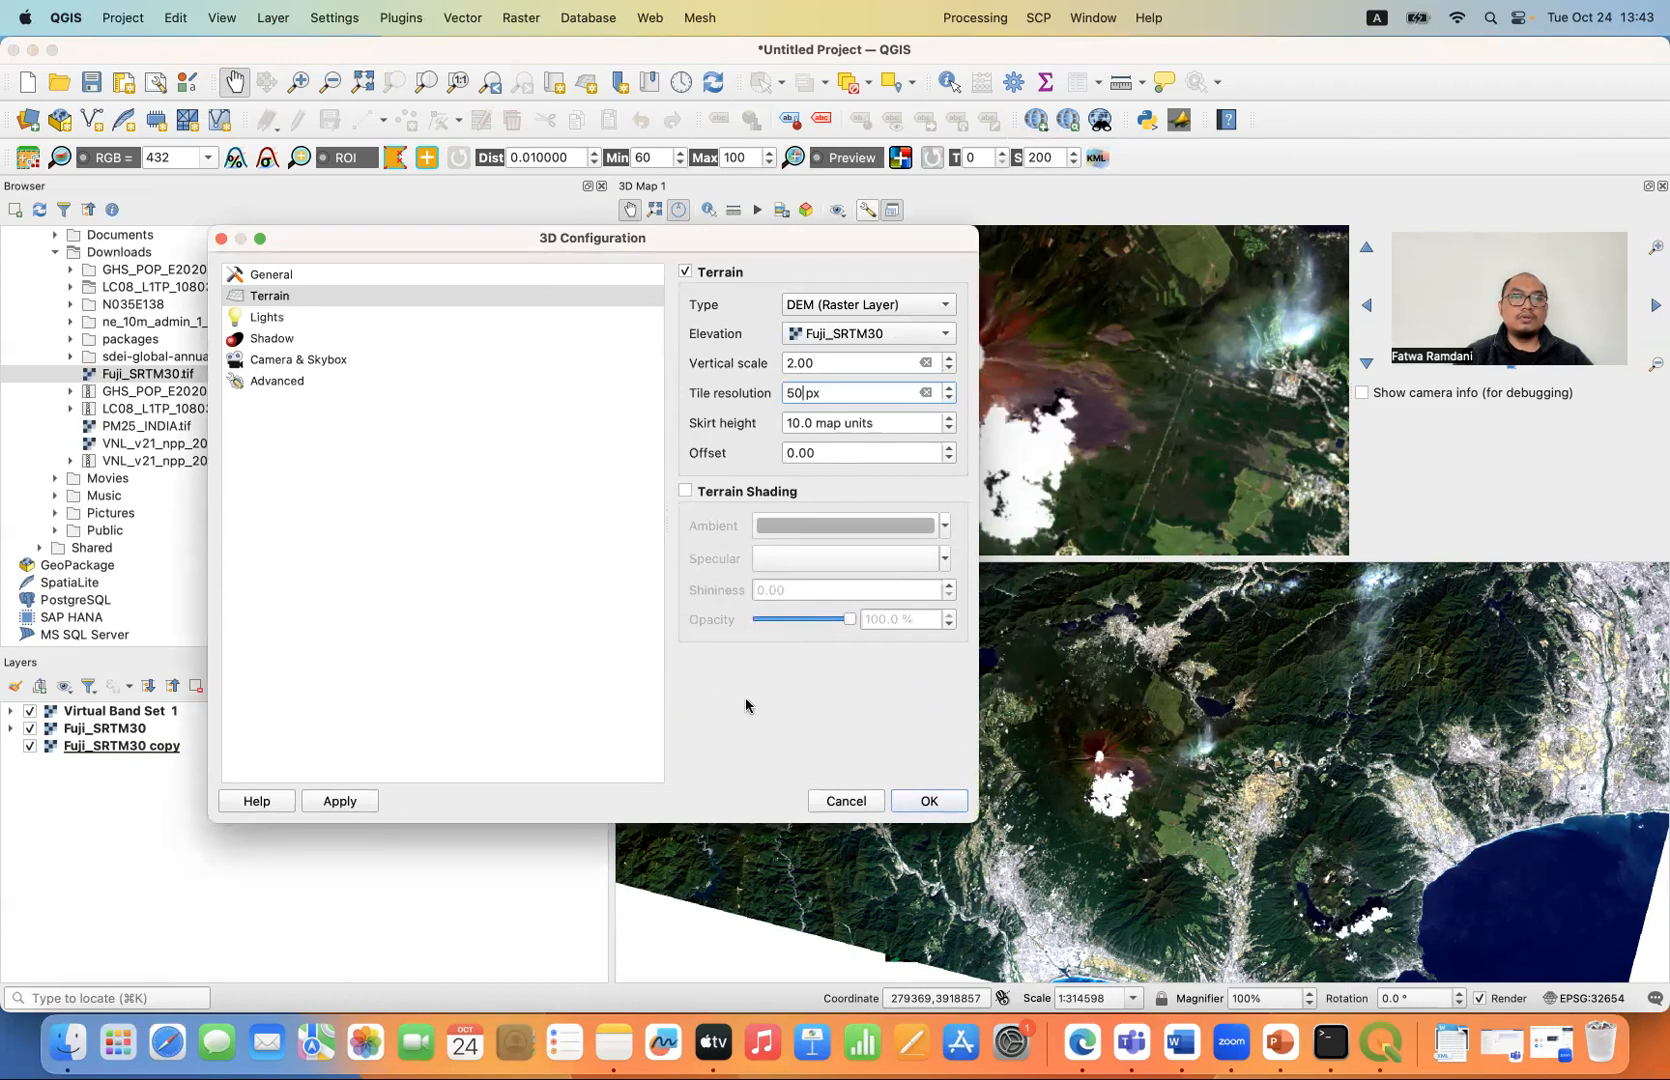
pyautogui.click(928, 801)
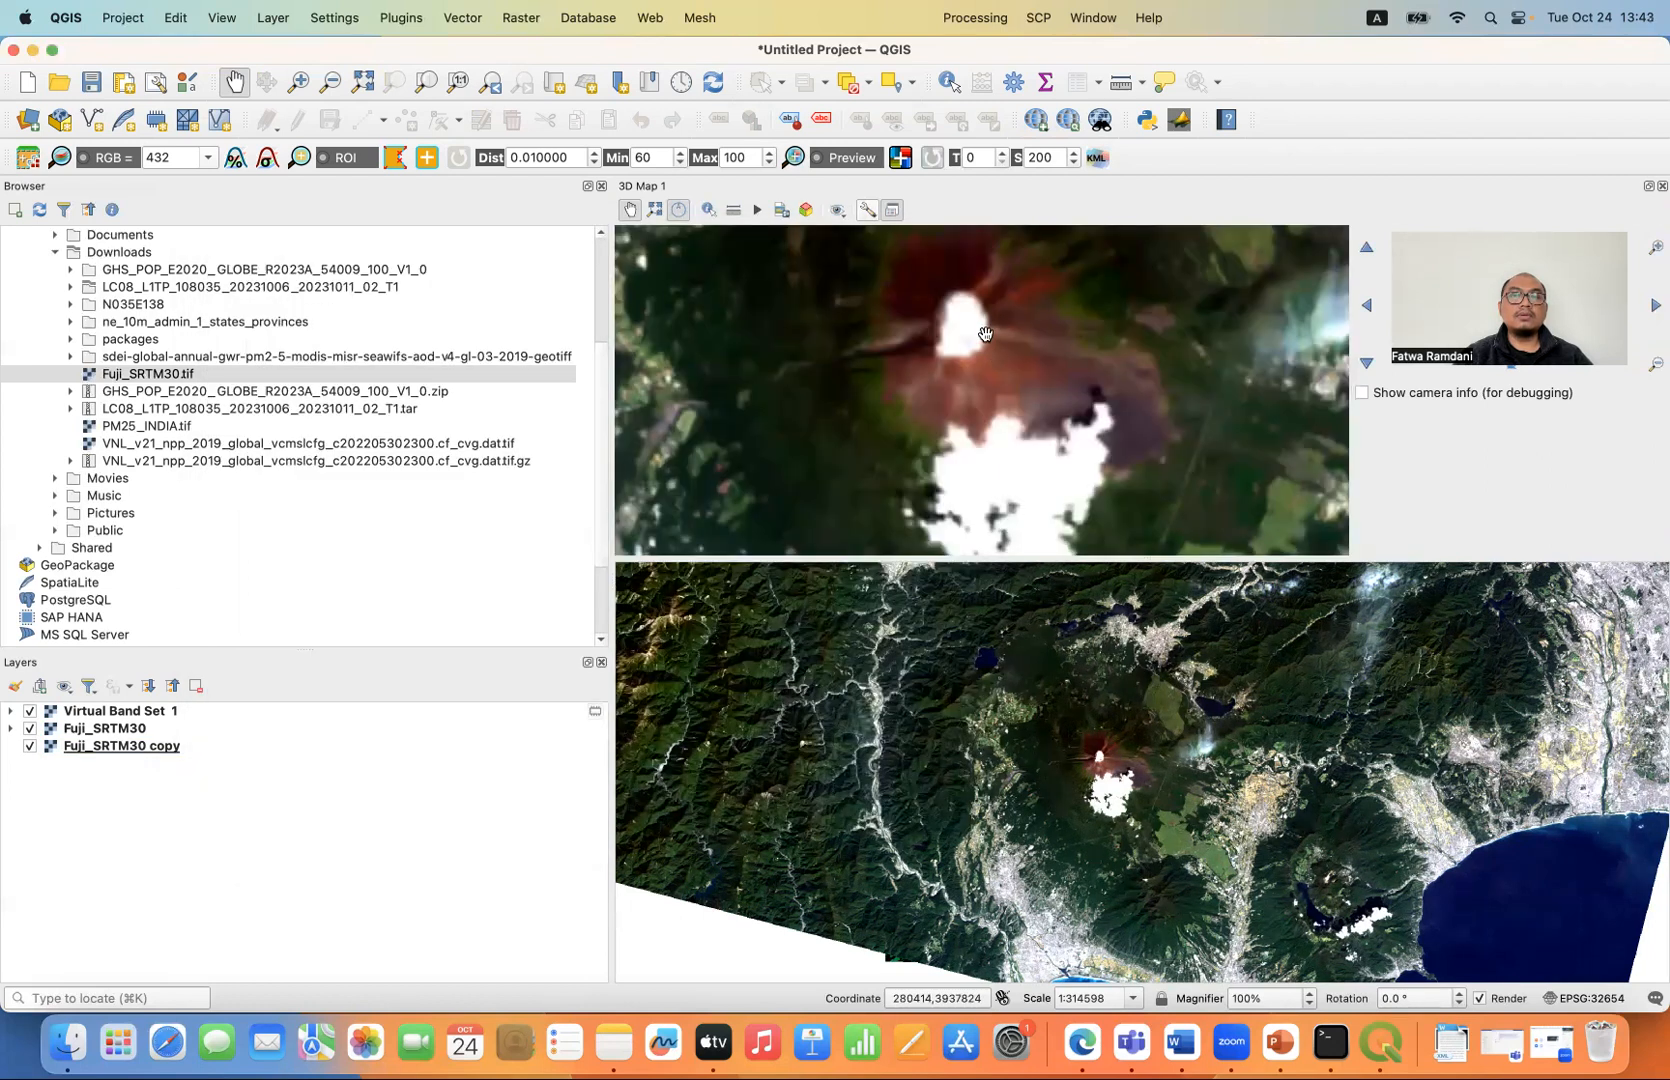
# - Examine Mount Fuji's relief and the surrounding terrain in the 3D map from a tilted, zoomed-out perspective
pyautogui.moveTo(991, 366); pyautogui.dragTo(997, 391)
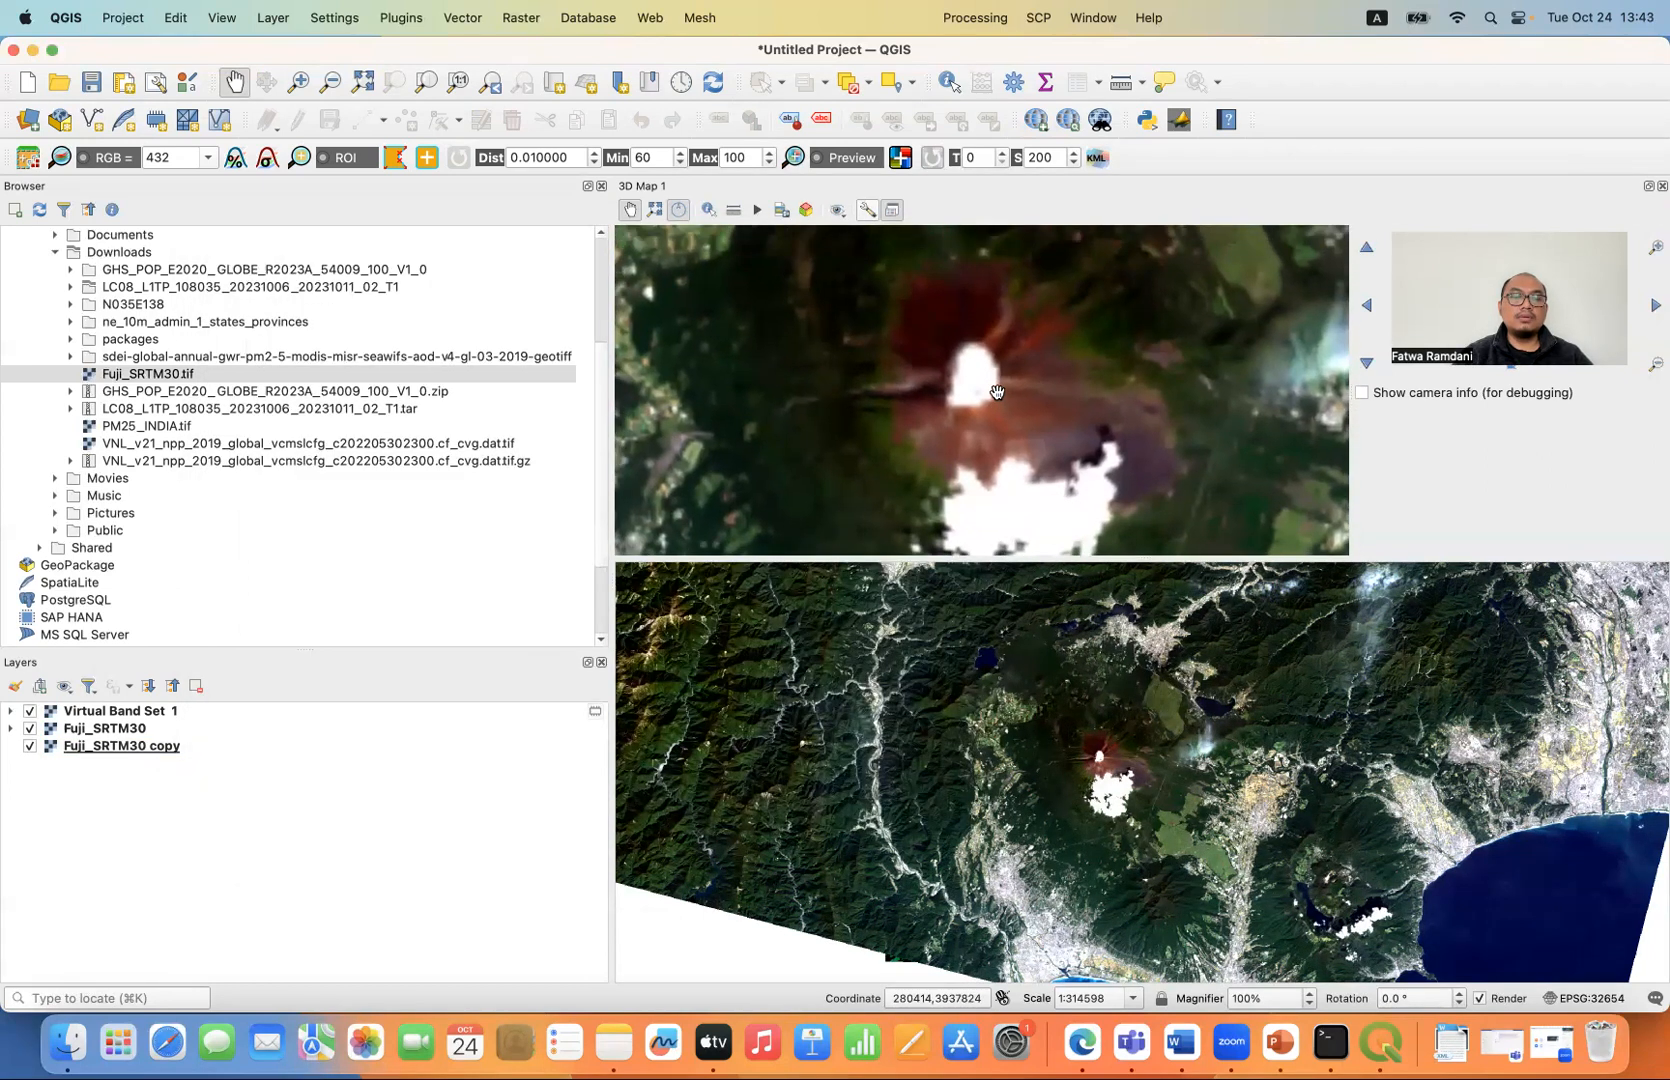
pyautogui.moveTo(997, 391); pyautogui.dragTo(993, 534)
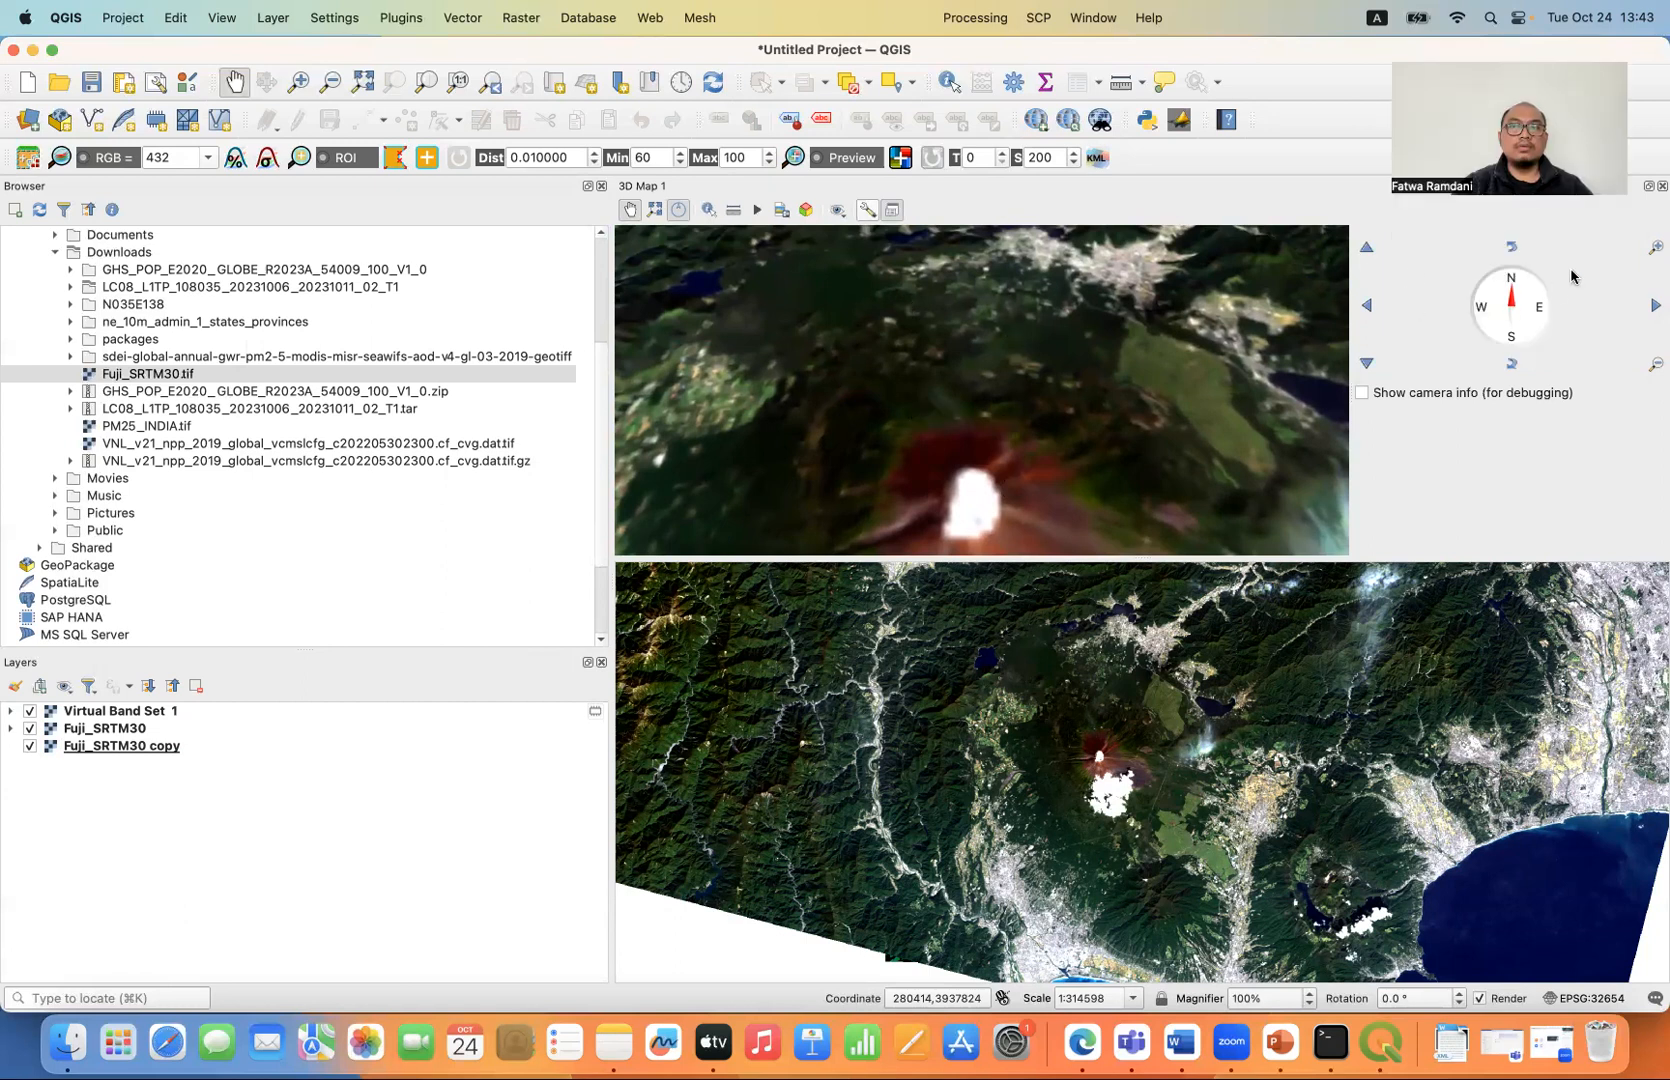
pyautogui.click(1511, 247)
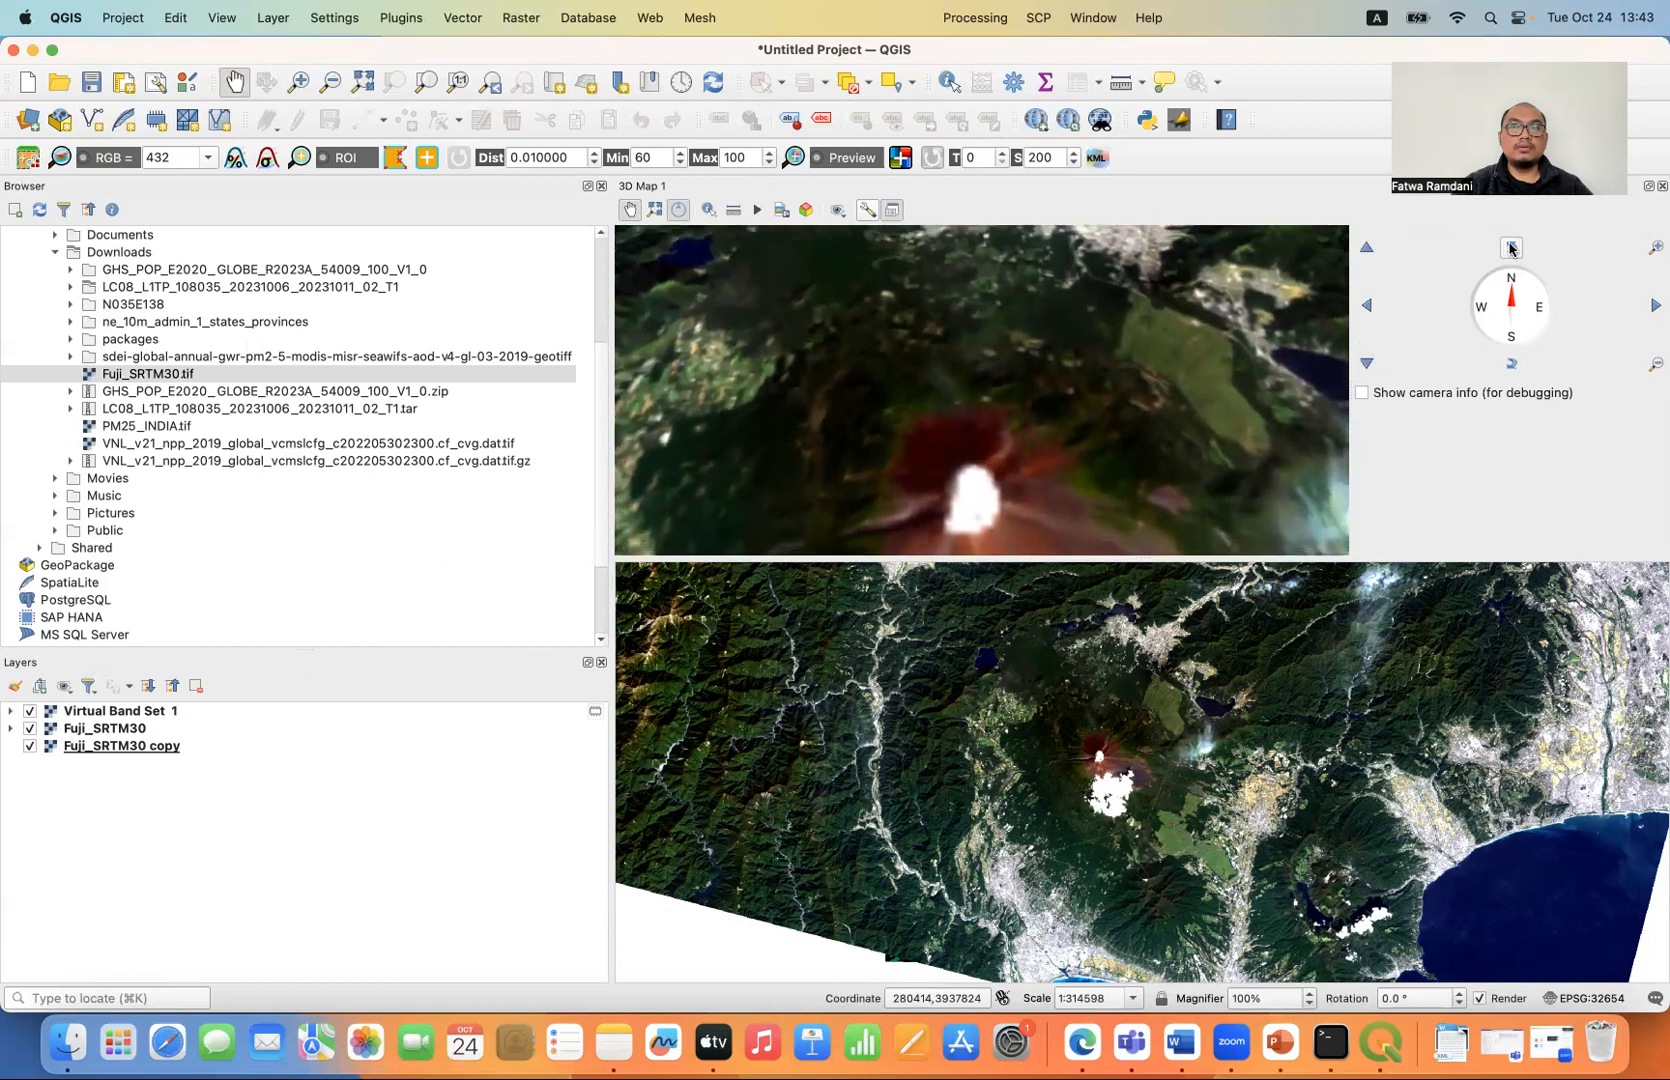
pyautogui.click(1516, 367)
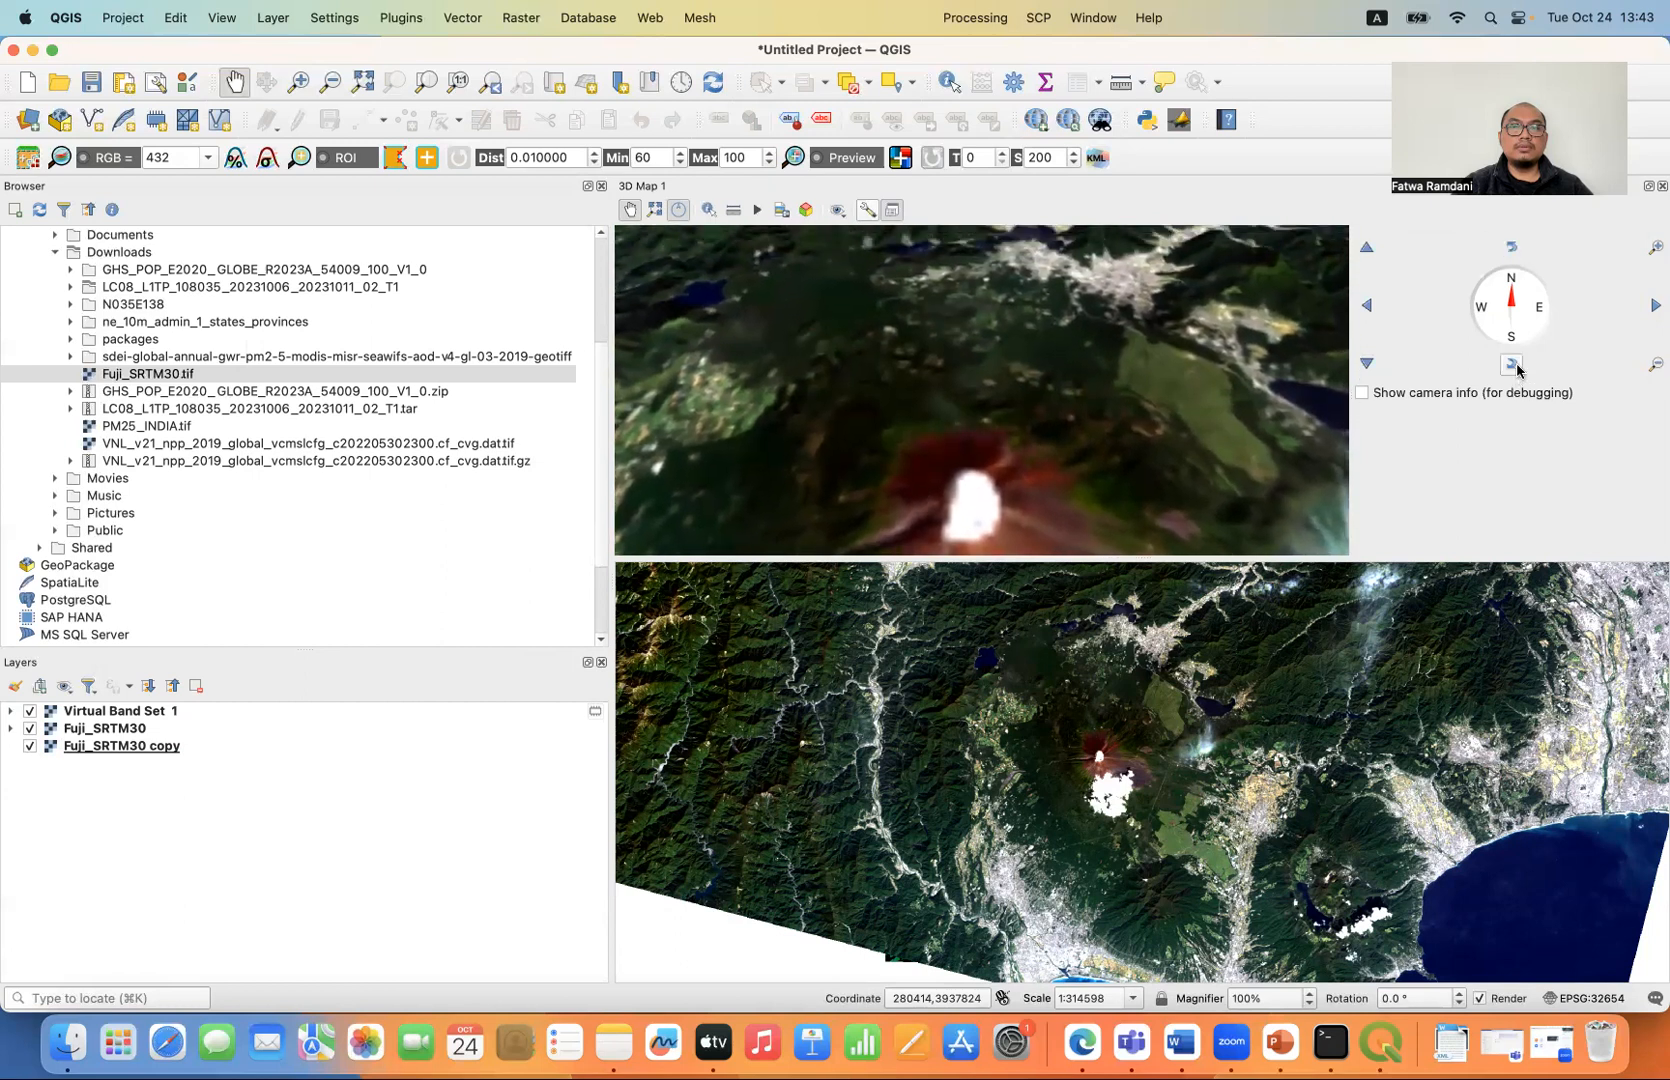
pyautogui.click(1656, 365)
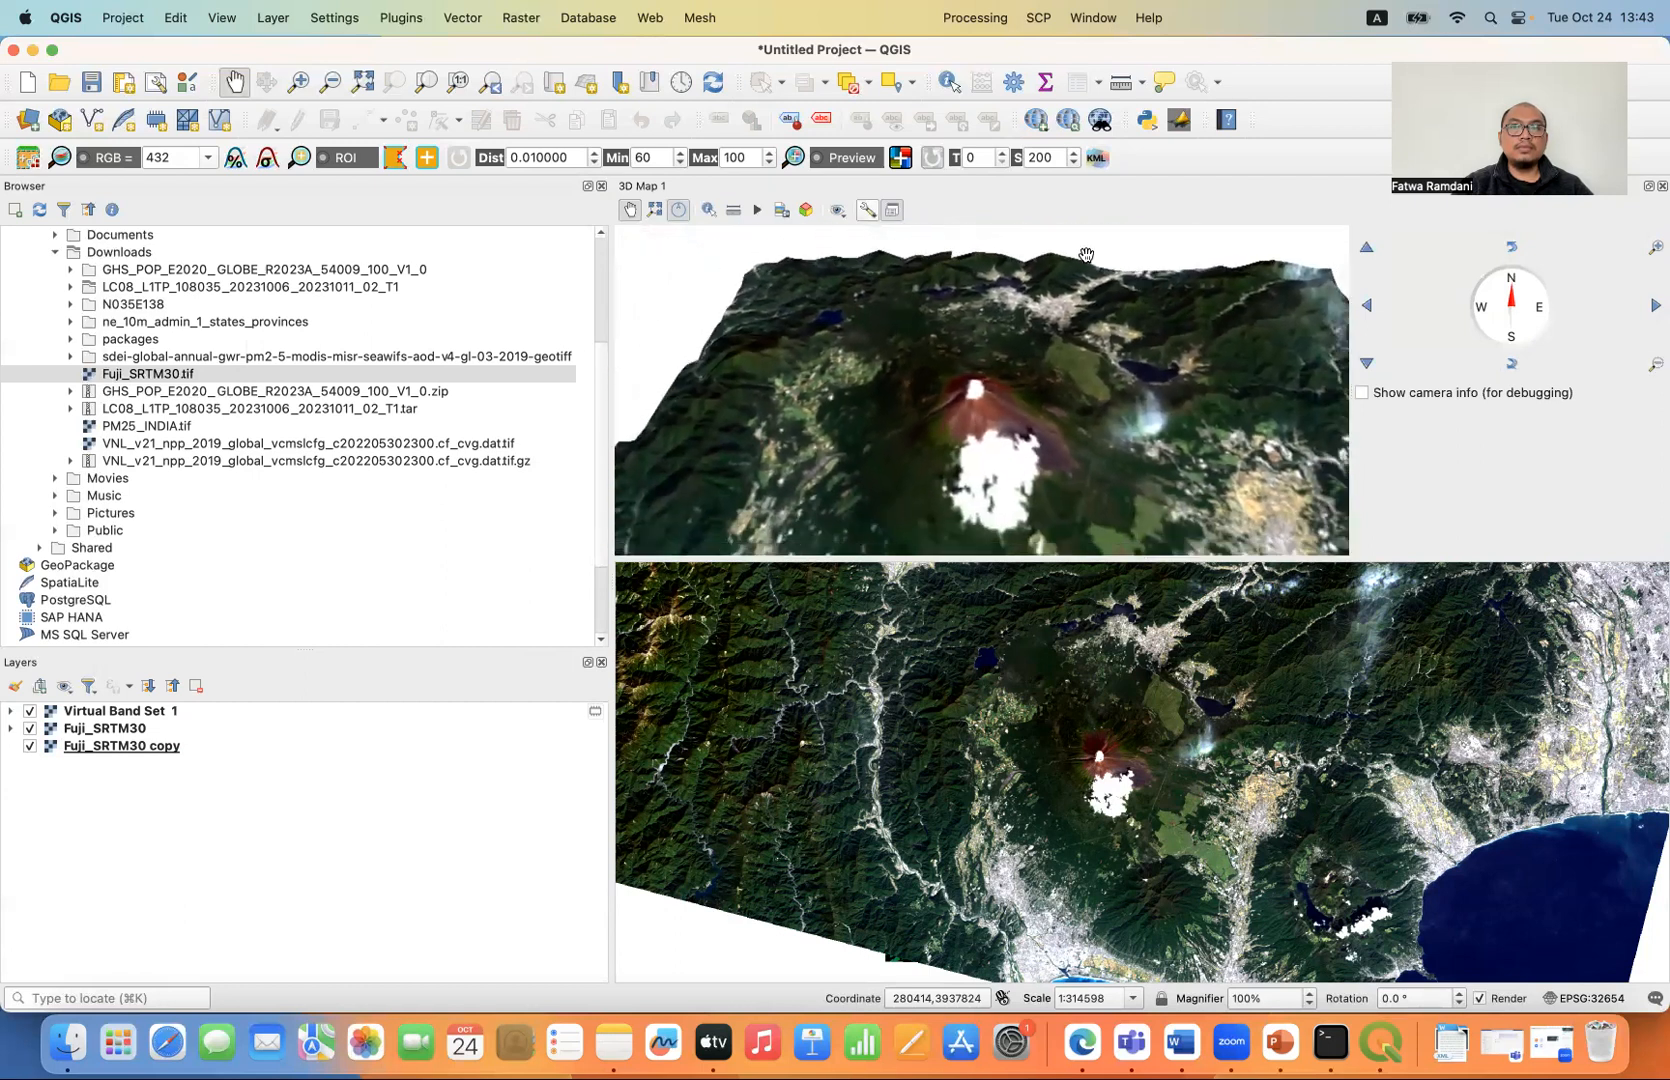
pyautogui.moveTo(1105, 444); pyautogui.dragTo(1081, 519)
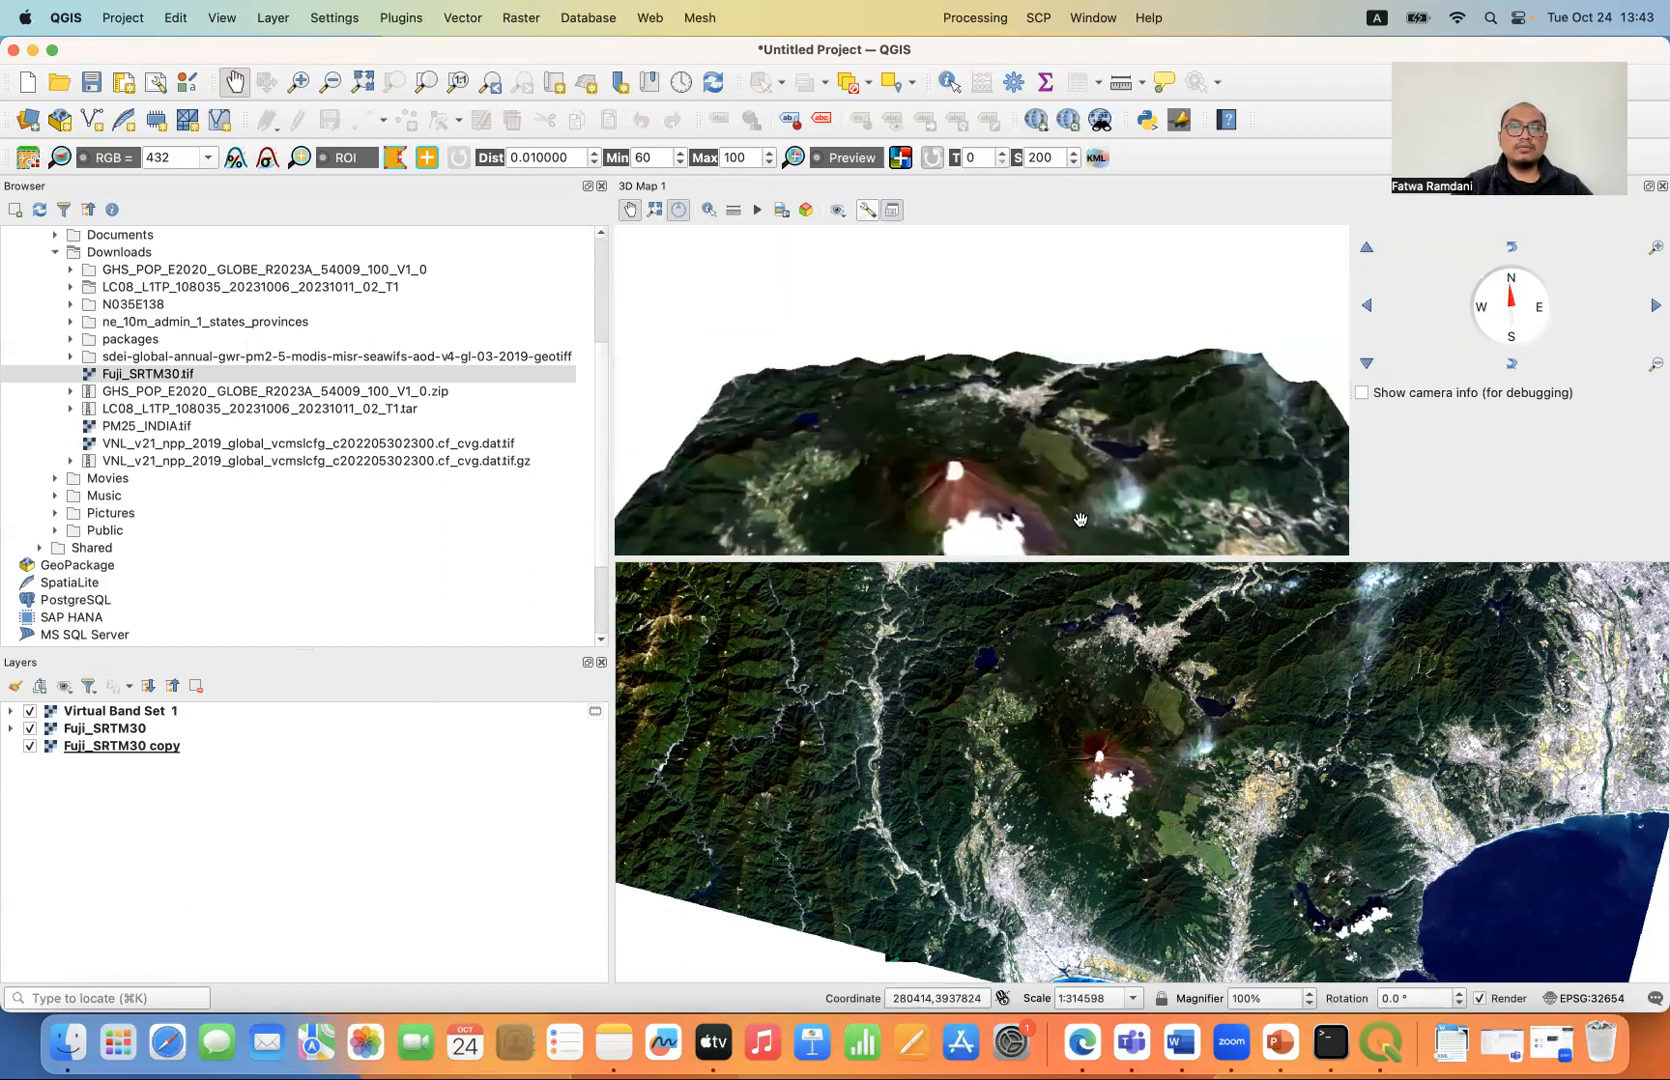
pyautogui.click(1366, 364)
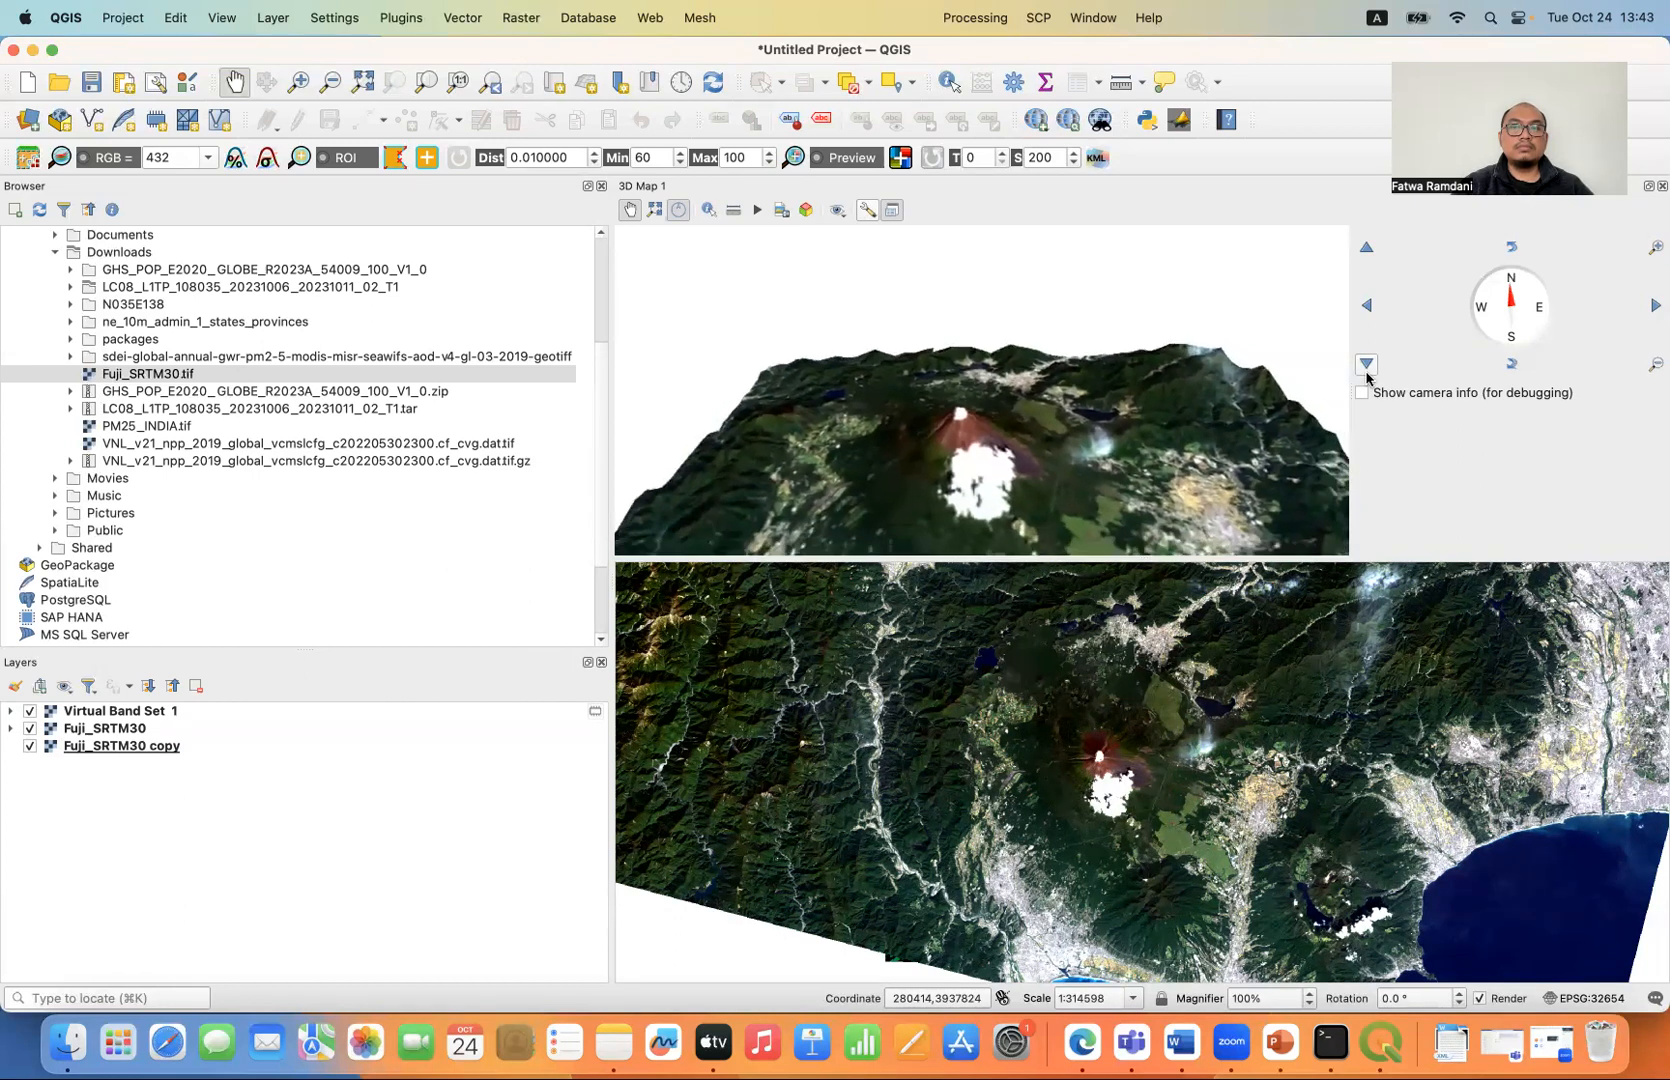
pyautogui.moveTo(1088, 410); pyautogui.dragTo(999, 294)
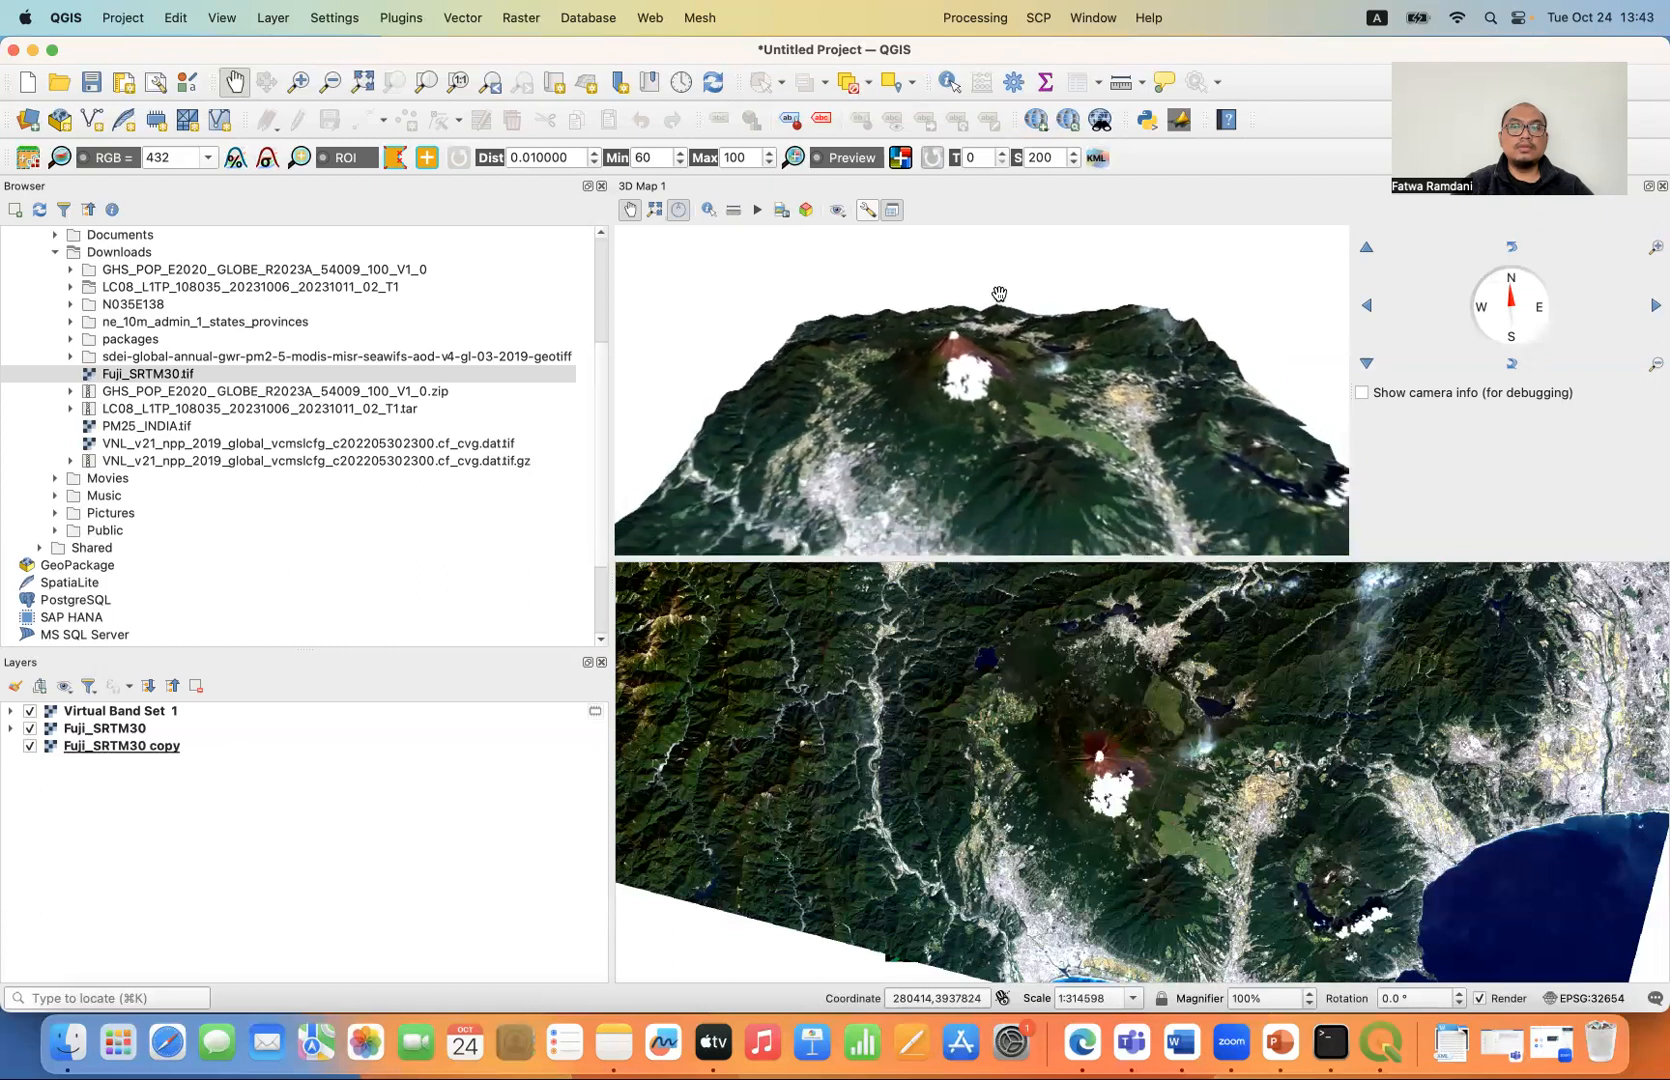
pyautogui.moveTo(1068, 442); pyautogui.dragTo(973, 408)
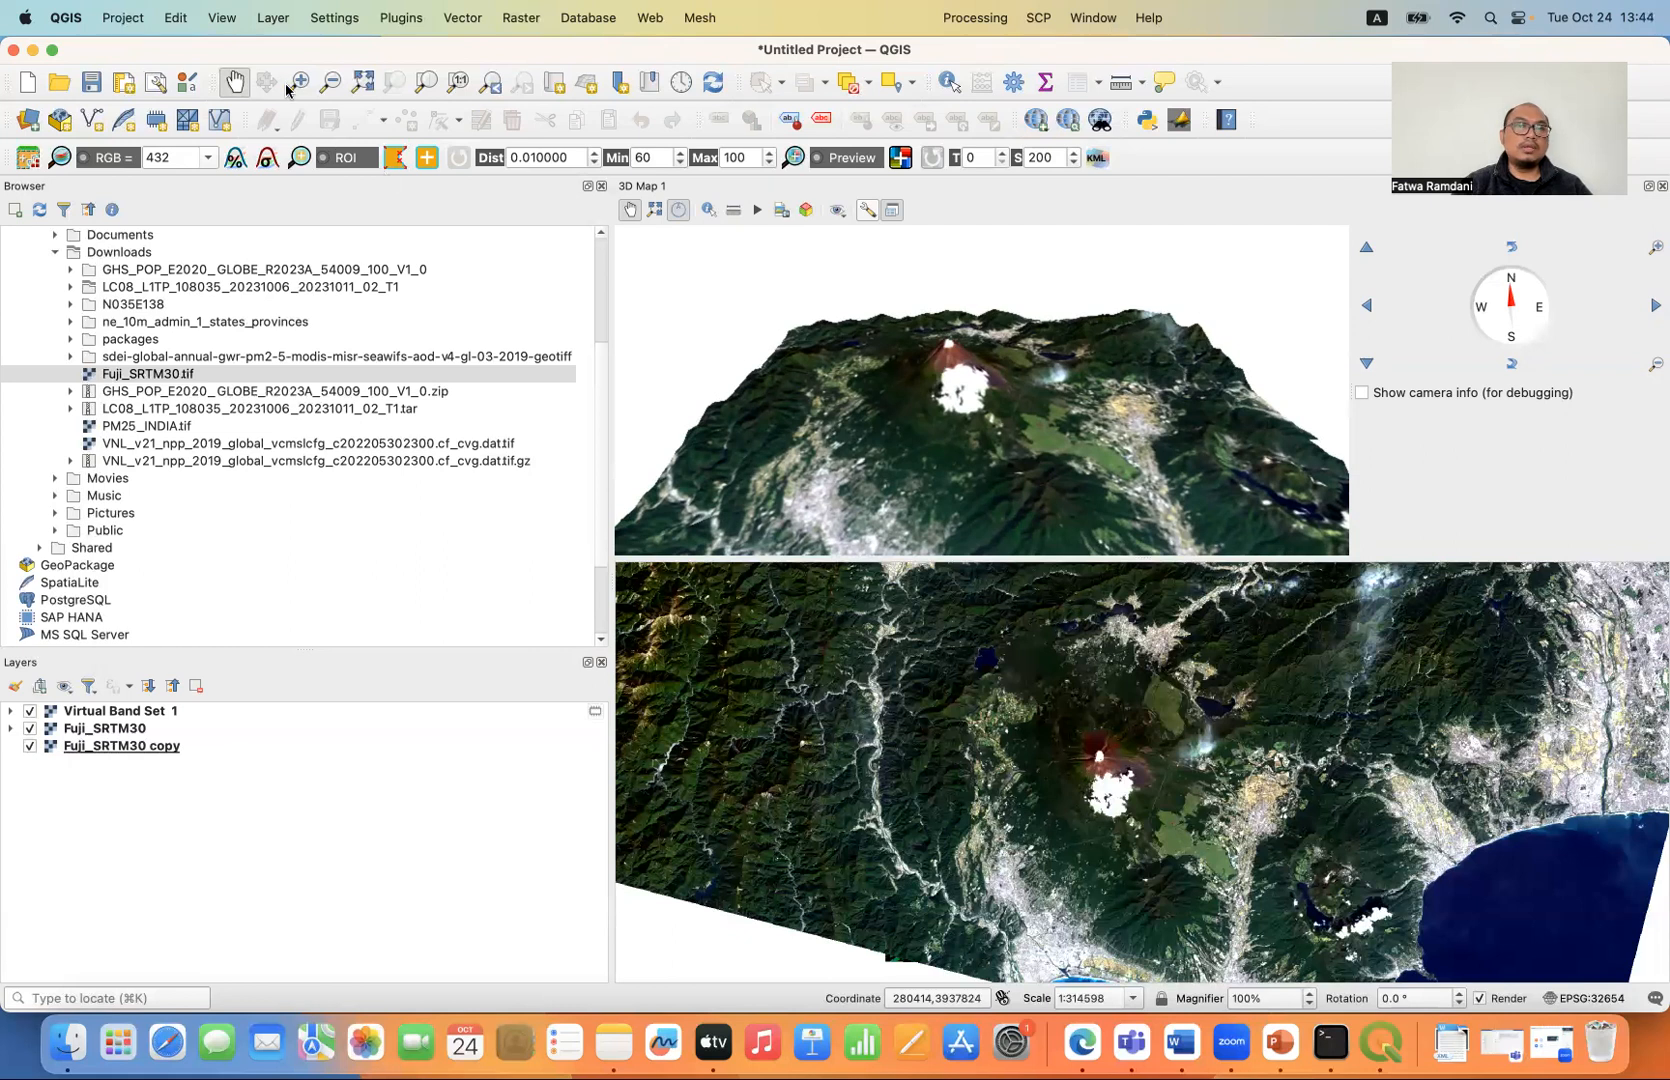
# - Find the QuickOSM plugin by searching the plugin repository for OSM, install it and close the plugin manager
pyautogui.click(409, 20)
pyautogui.click(425, 53)
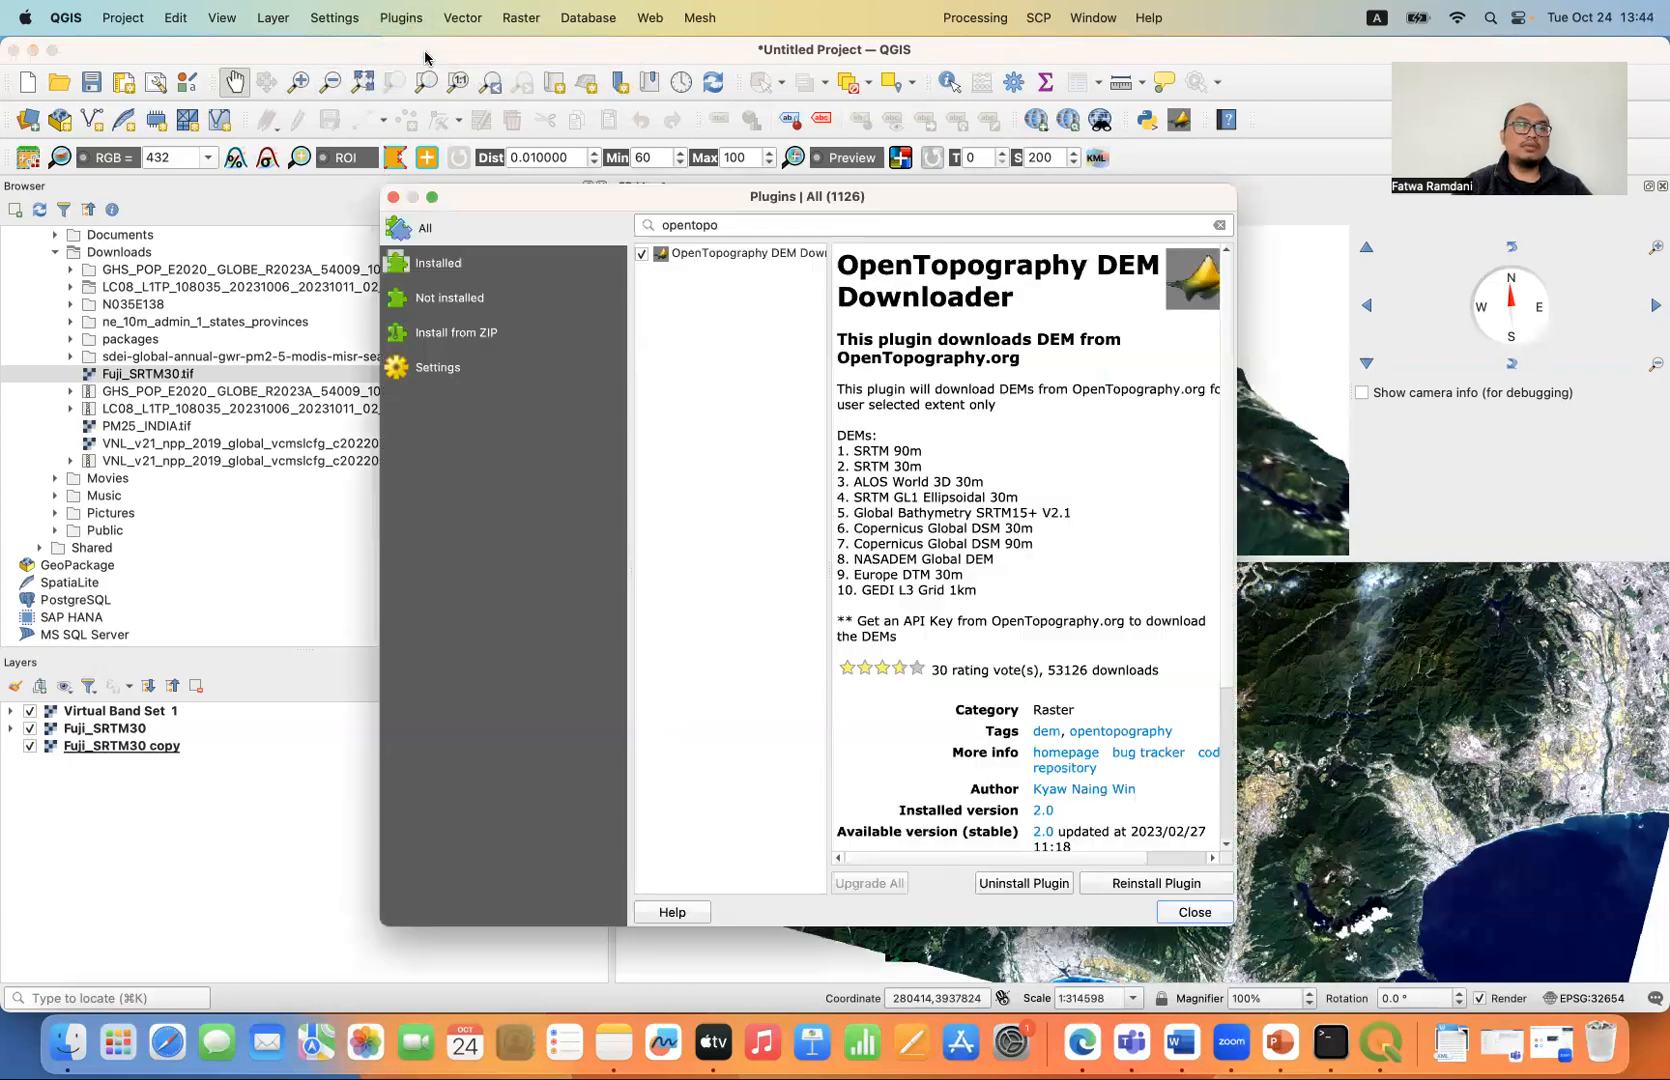
pyautogui.moveTo(738, 225); pyautogui.dragTo(615, 223)
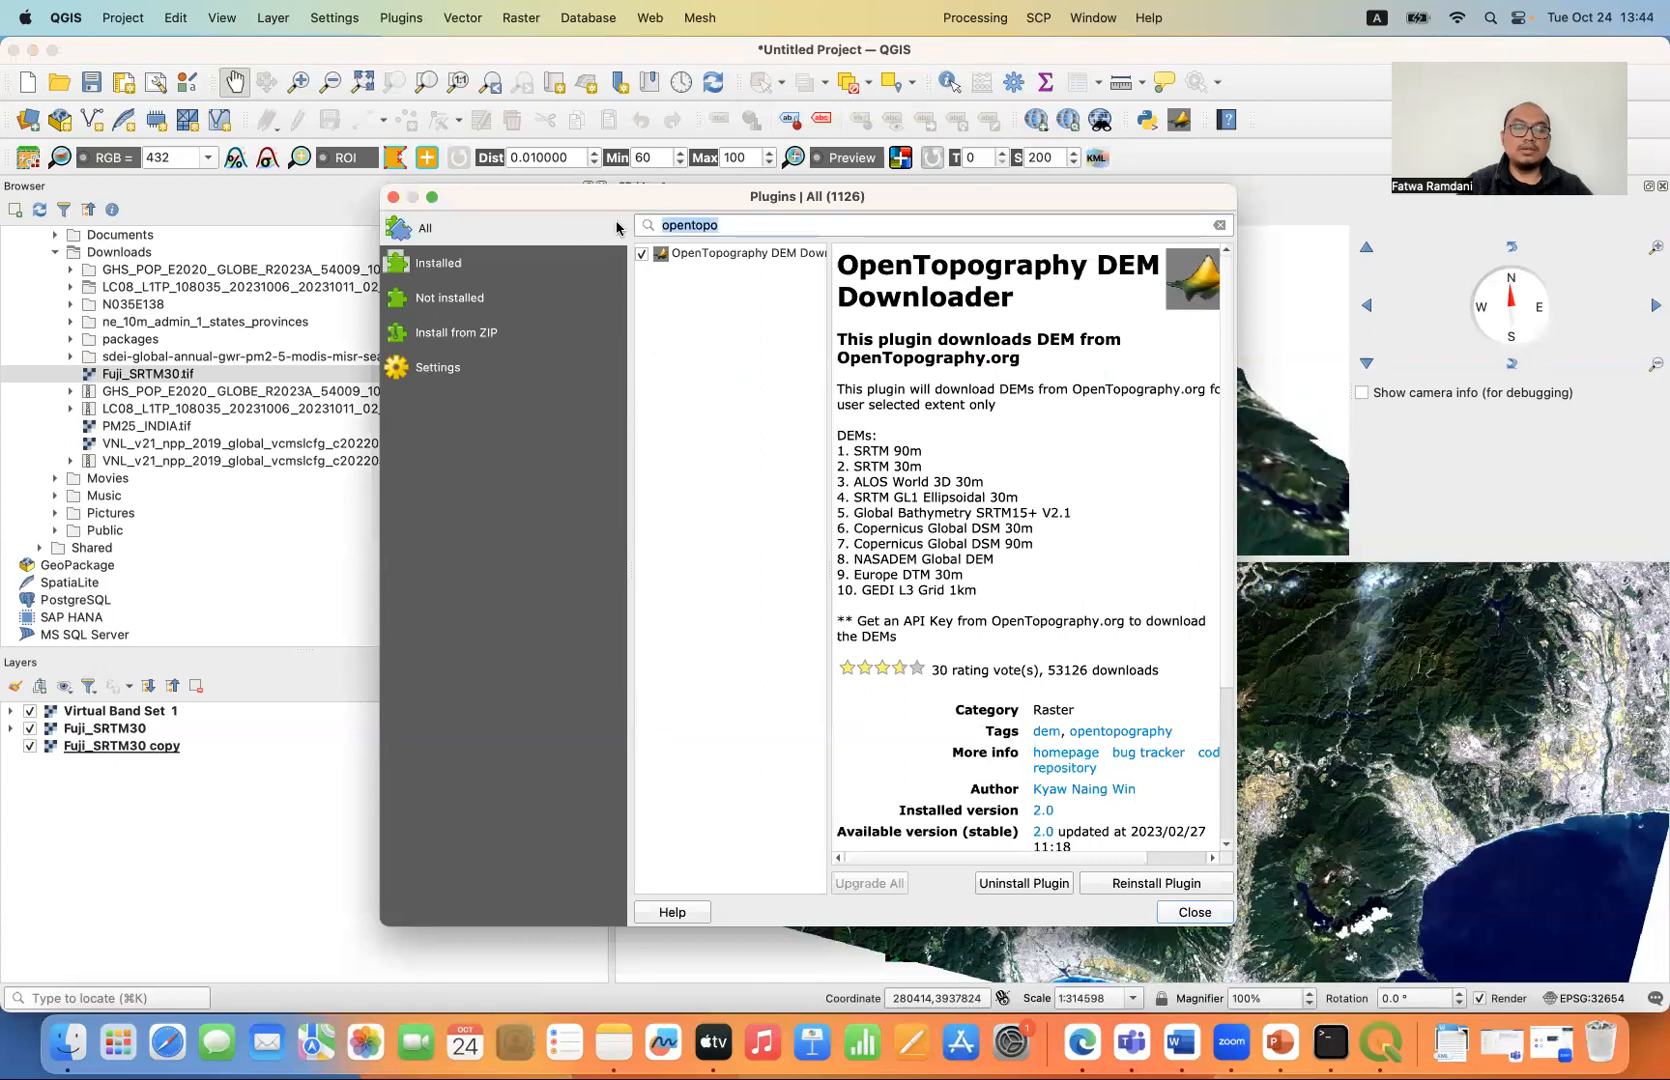
pyautogui.write('OSM')
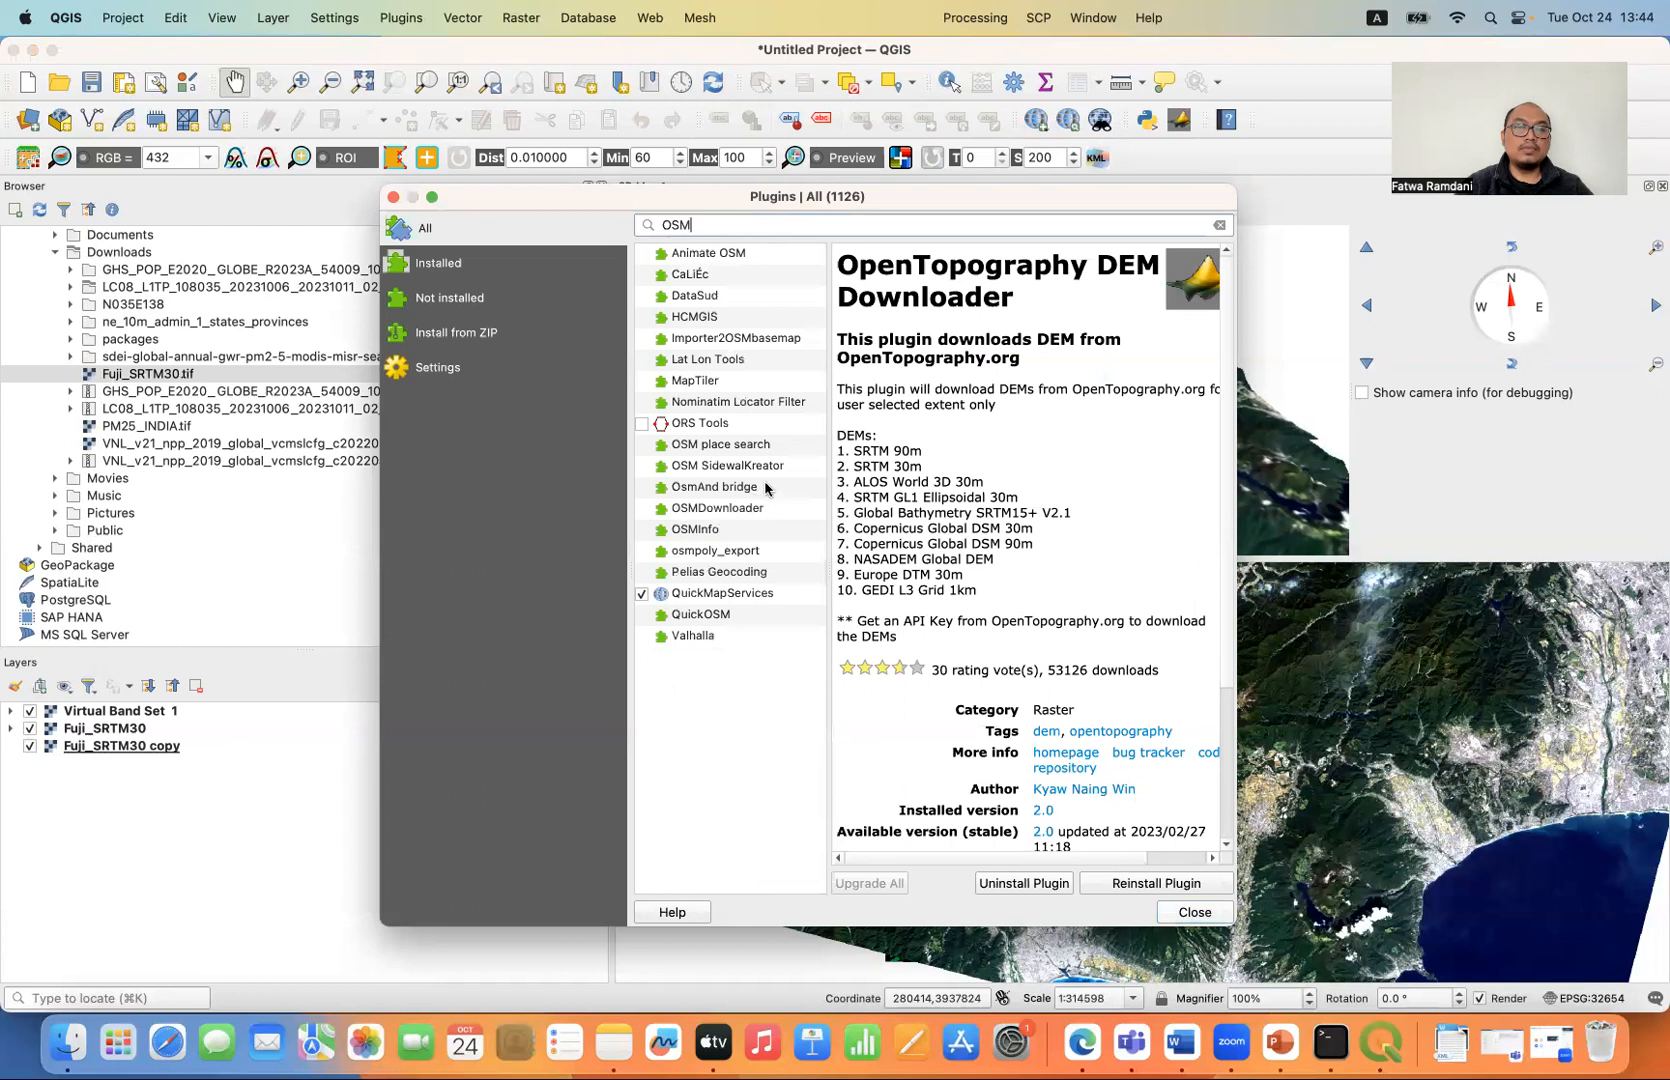
pyautogui.click(719, 615)
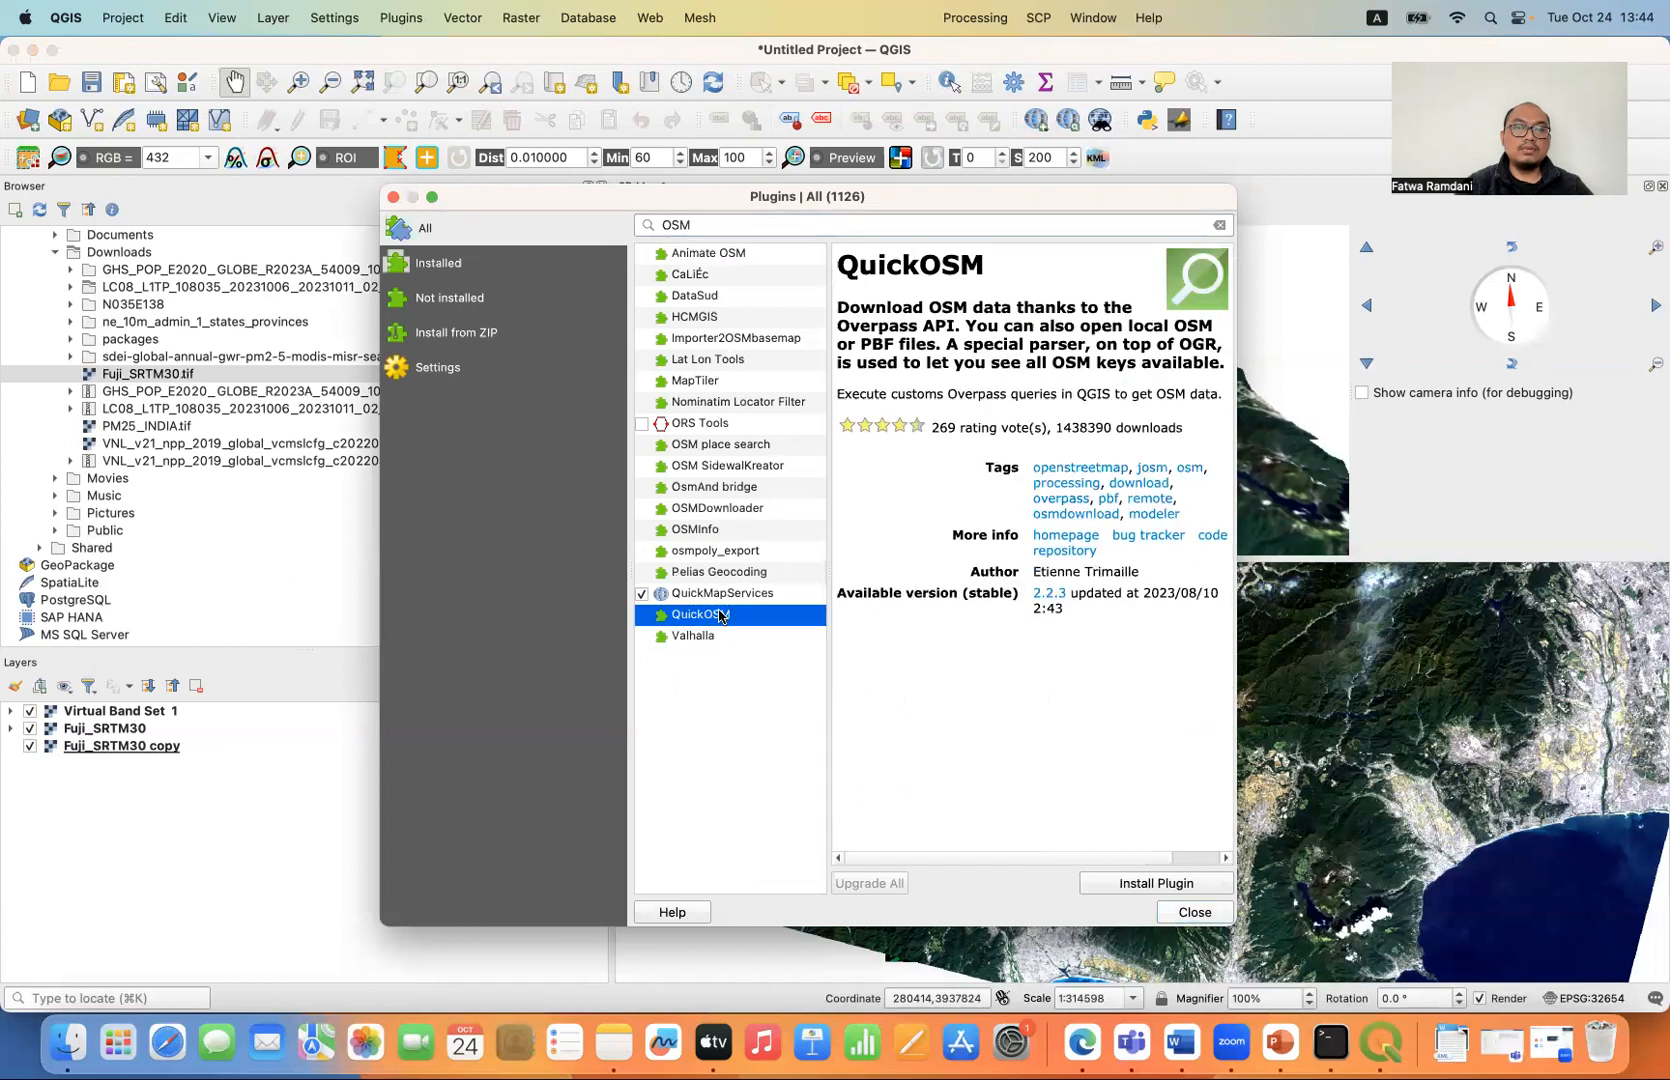
pyautogui.click(1147, 890)
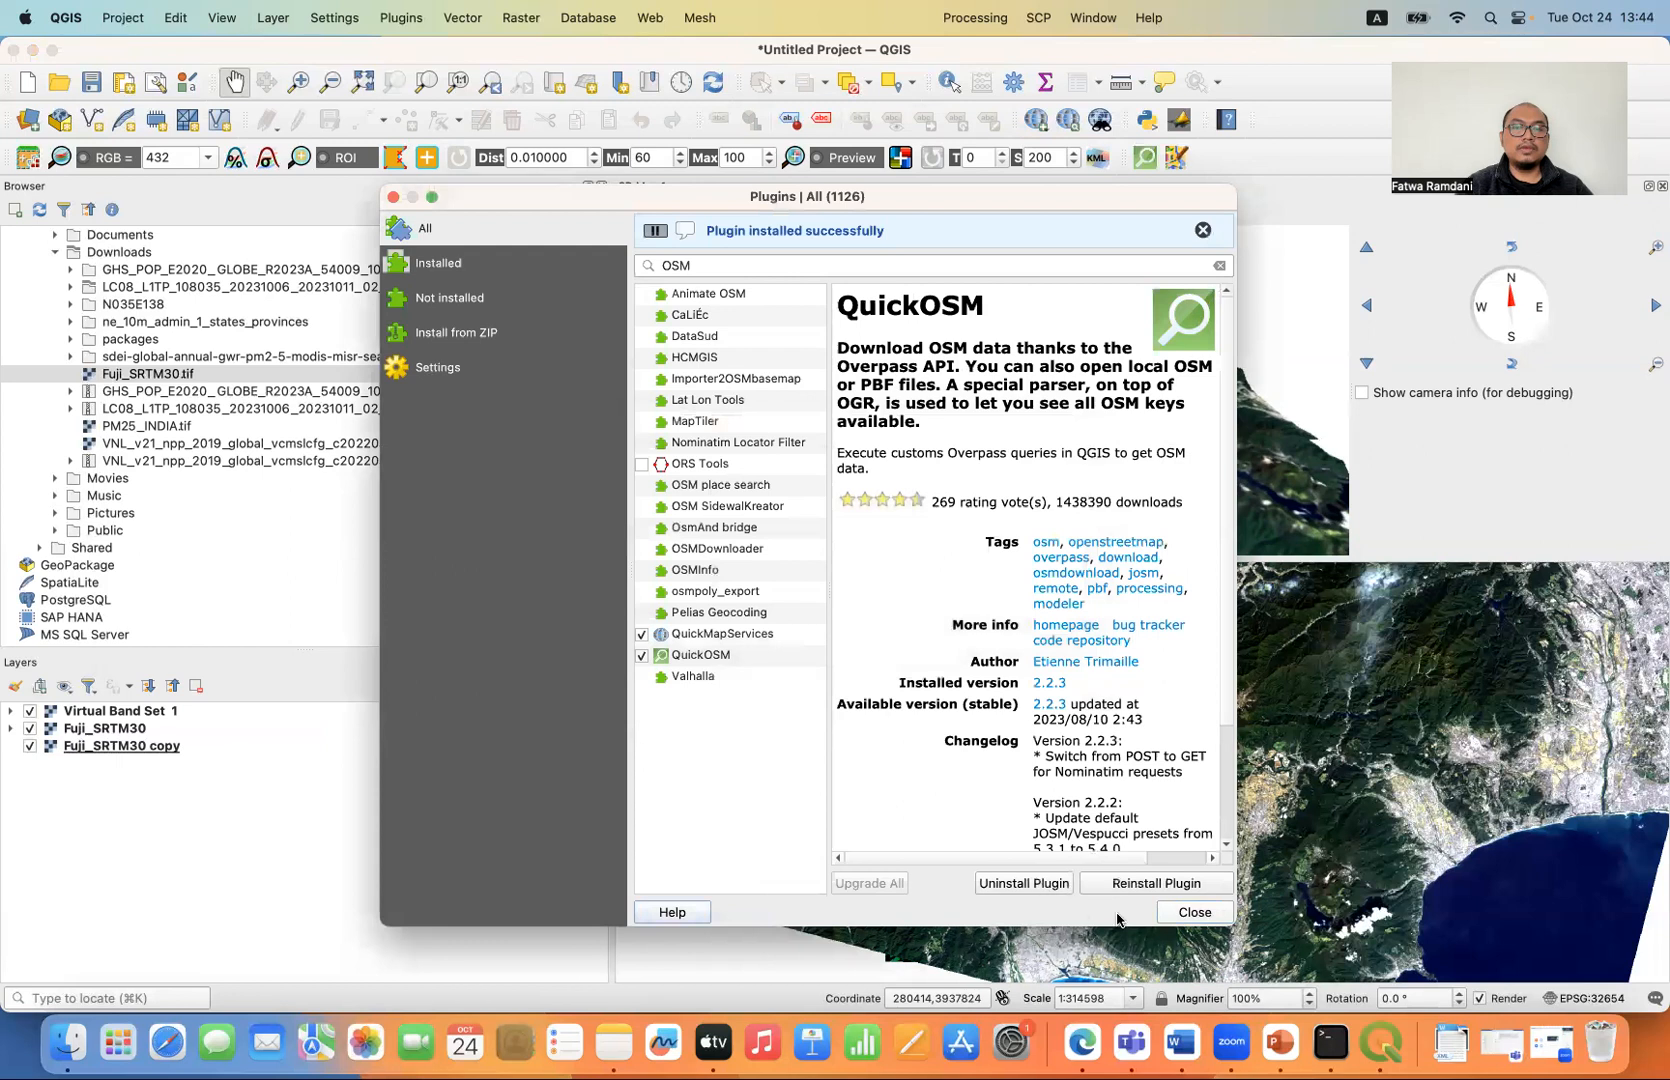
pyautogui.click(1195, 913)
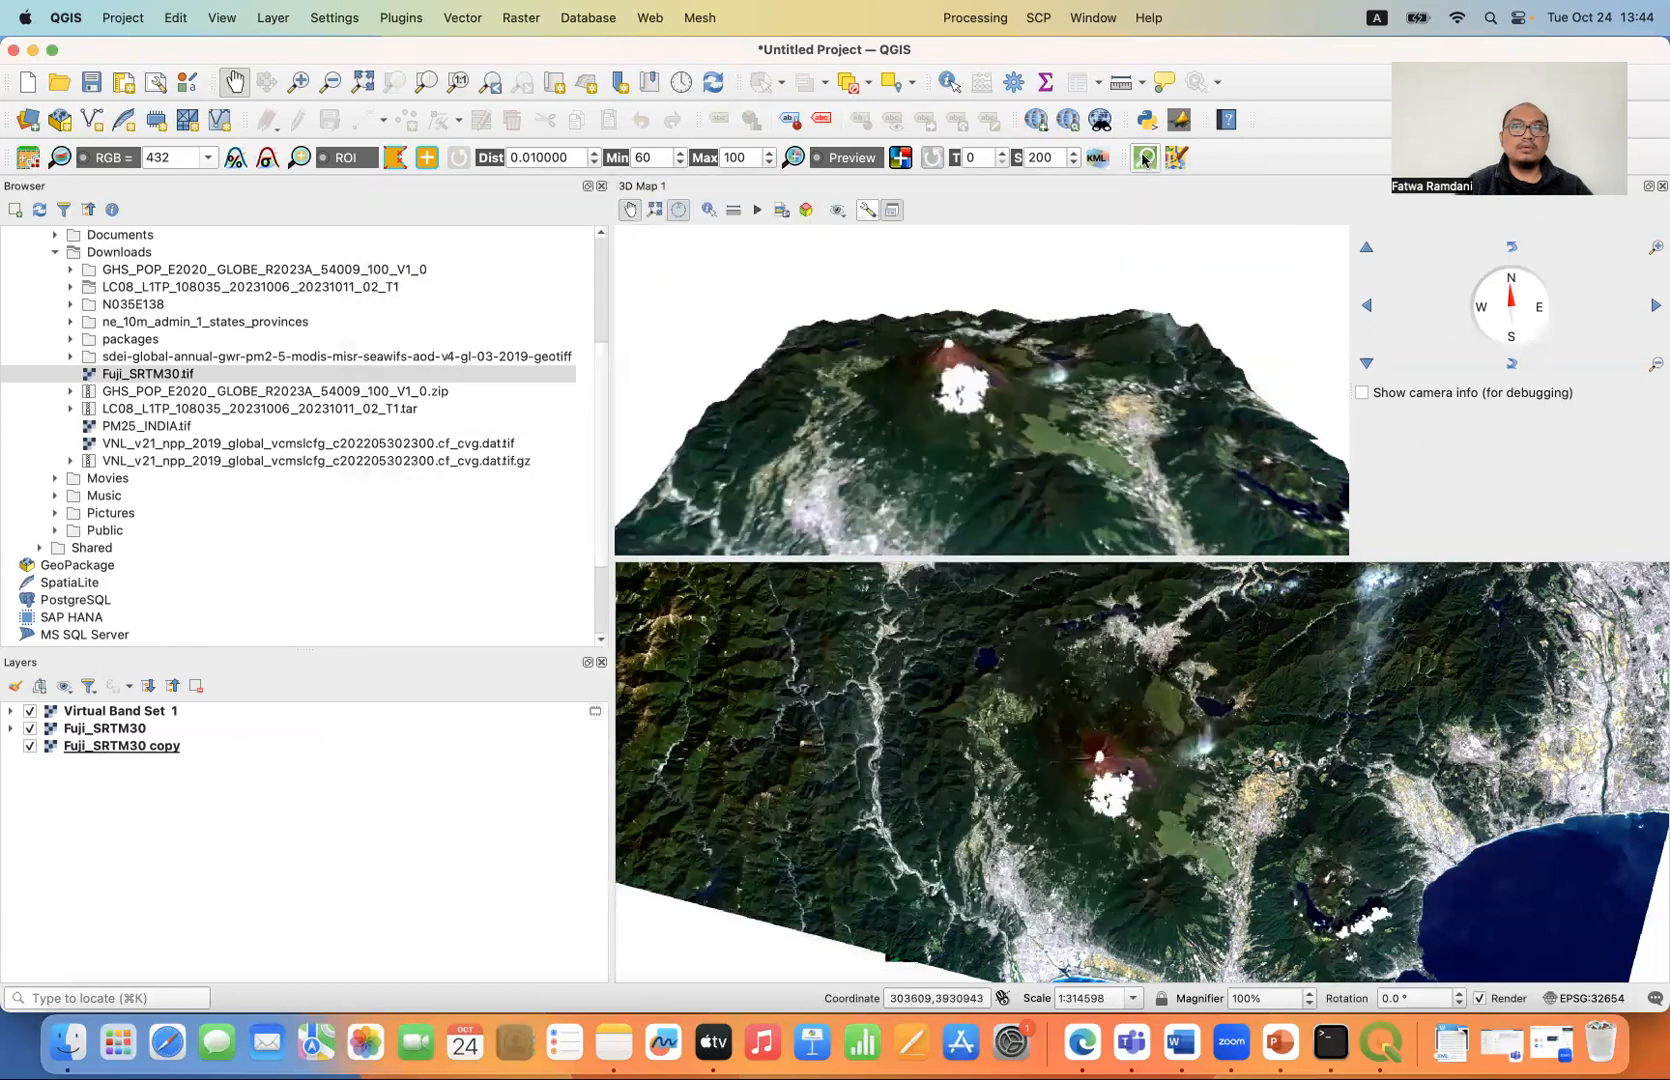
# - Start a QuickOSM quick query and search the presets for water, choosing the general Water preset
pyautogui.click(1143, 160)
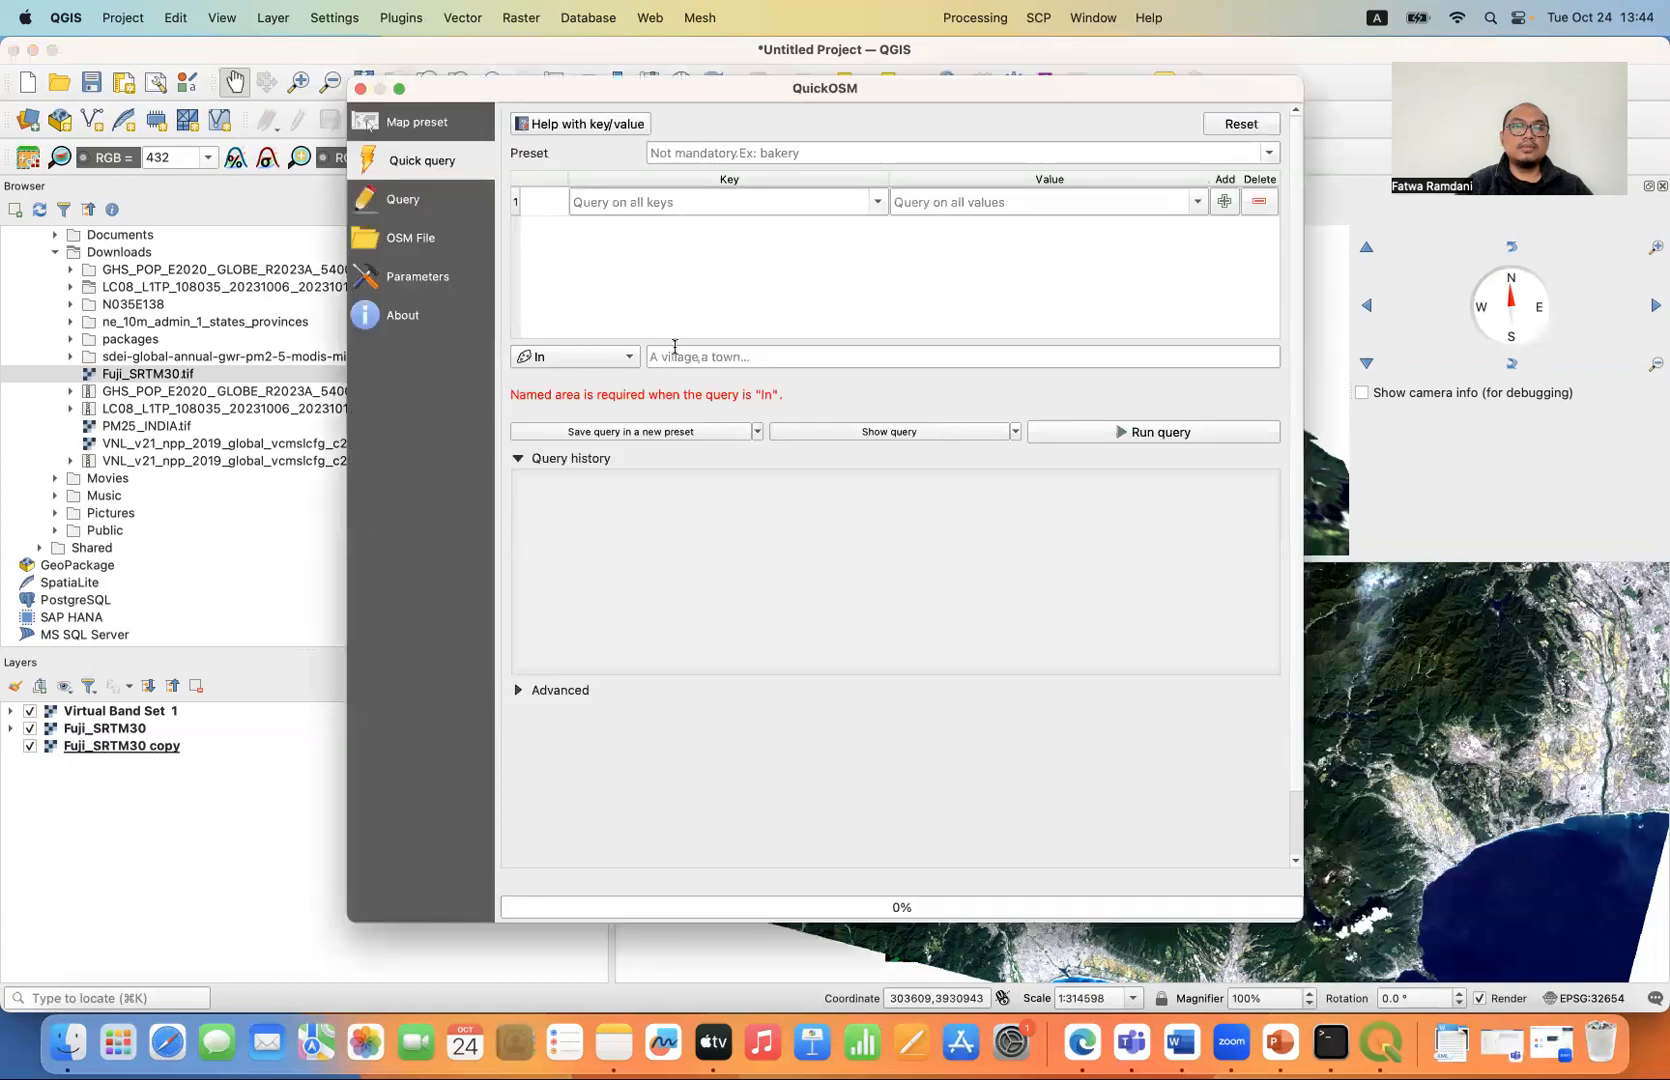
pyautogui.click(609, 358)
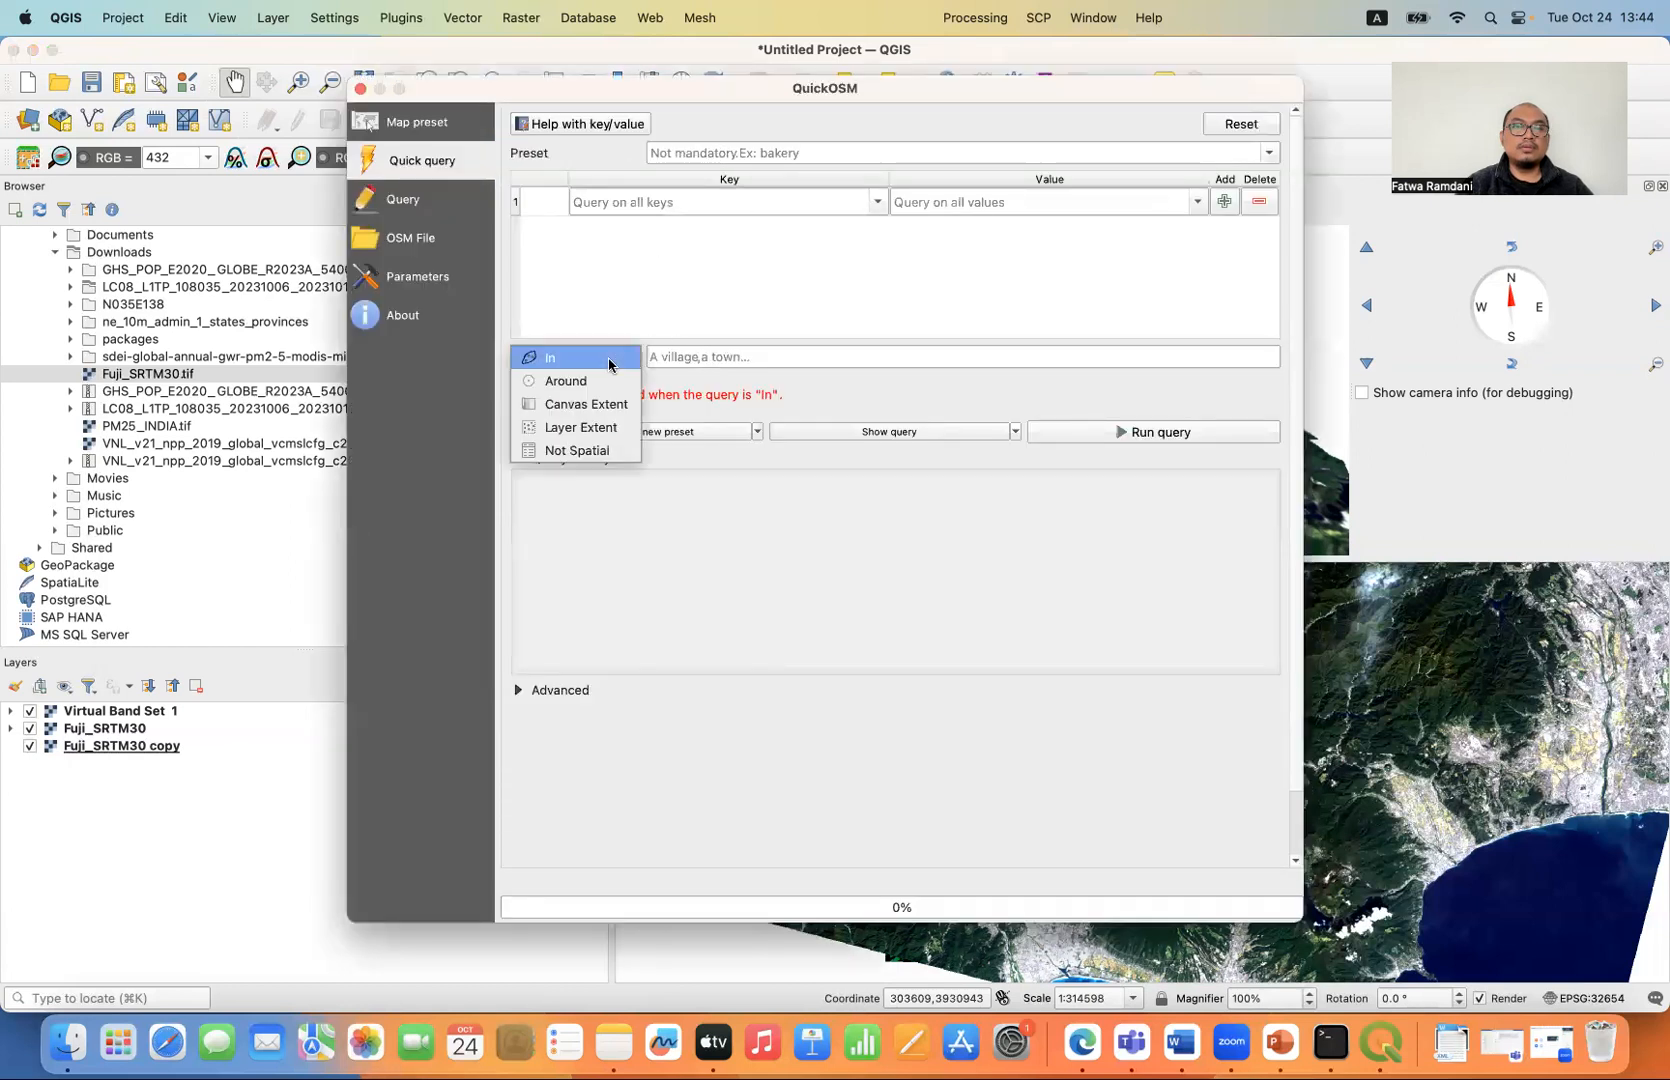
pyautogui.click(732, 358)
pyautogui.click(806, 153)
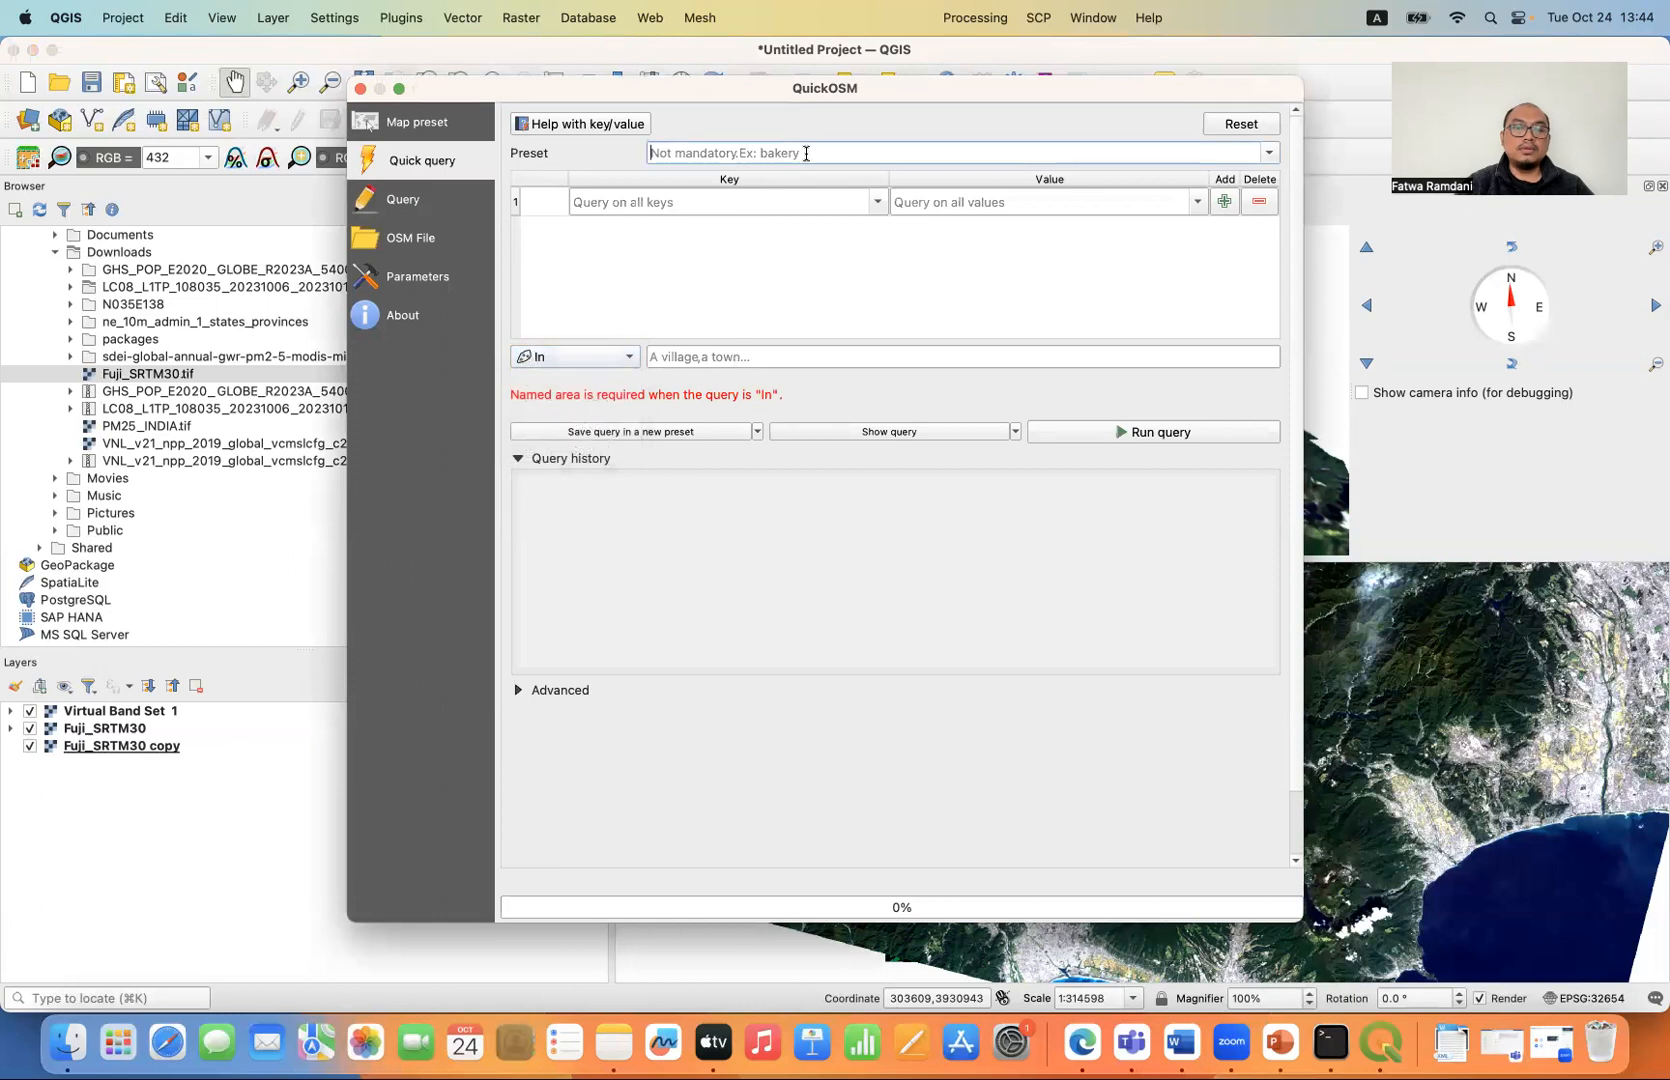
pyautogui.write('water')
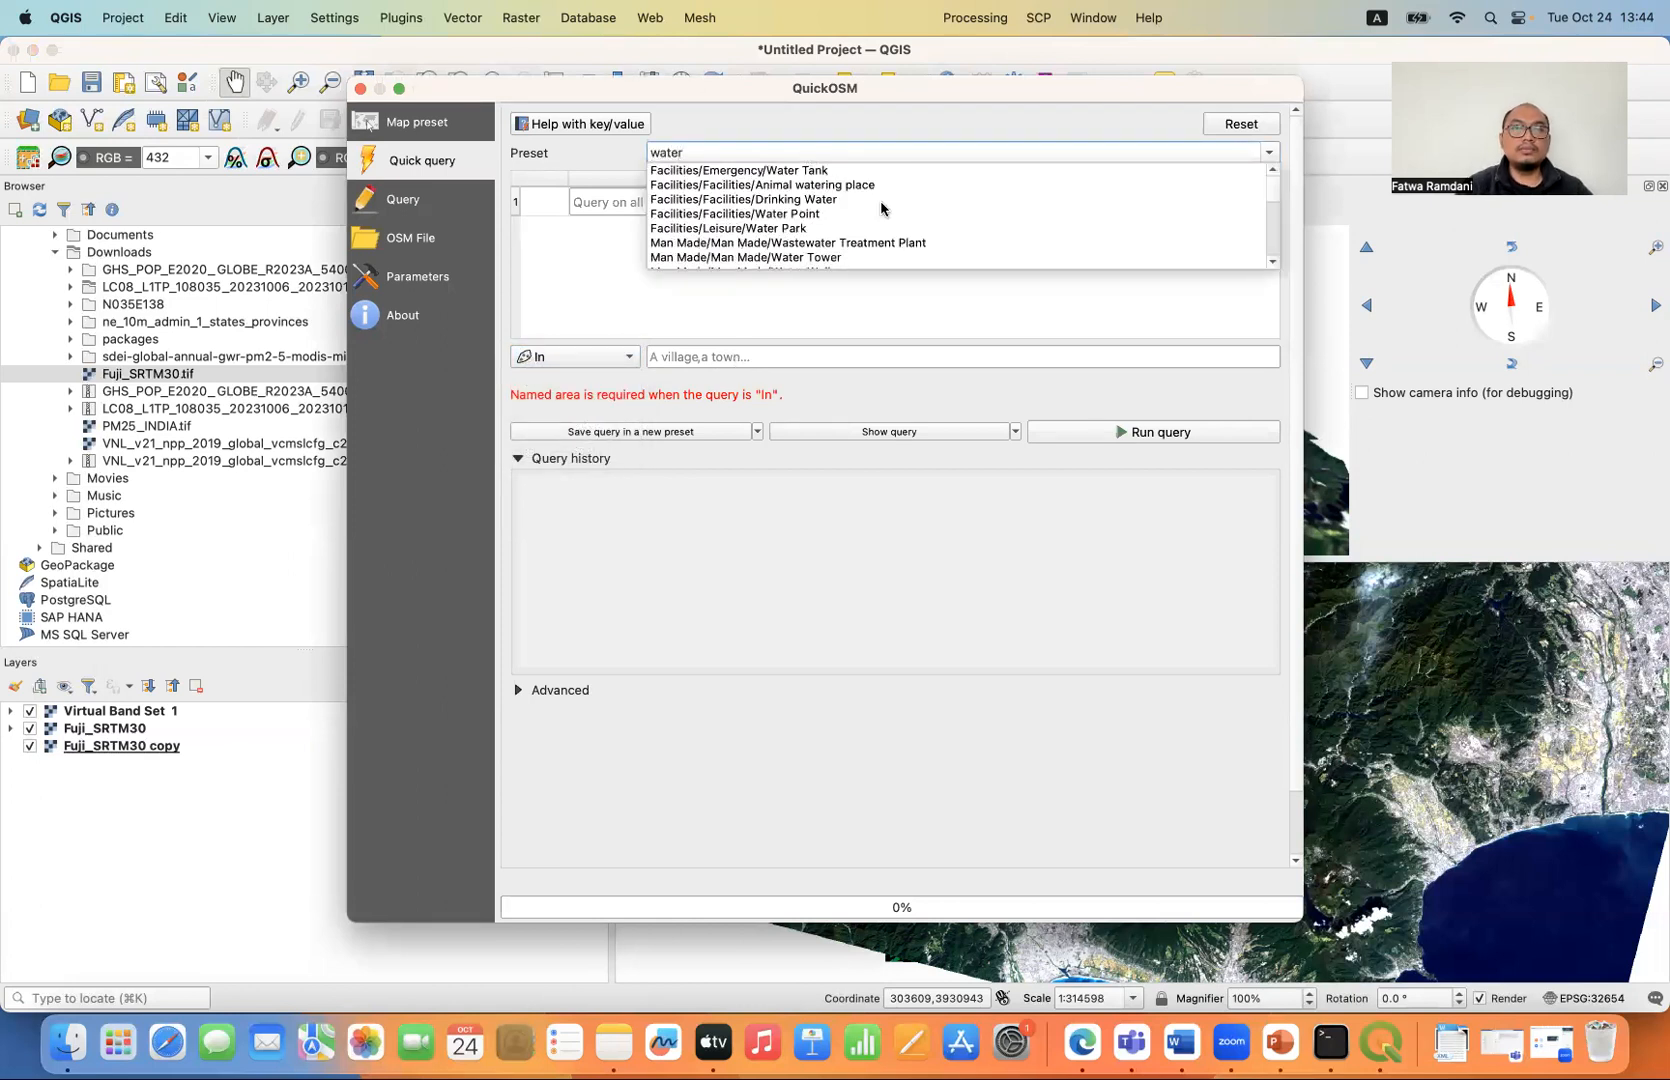
pyautogui.scroll(-5, 900, 215)
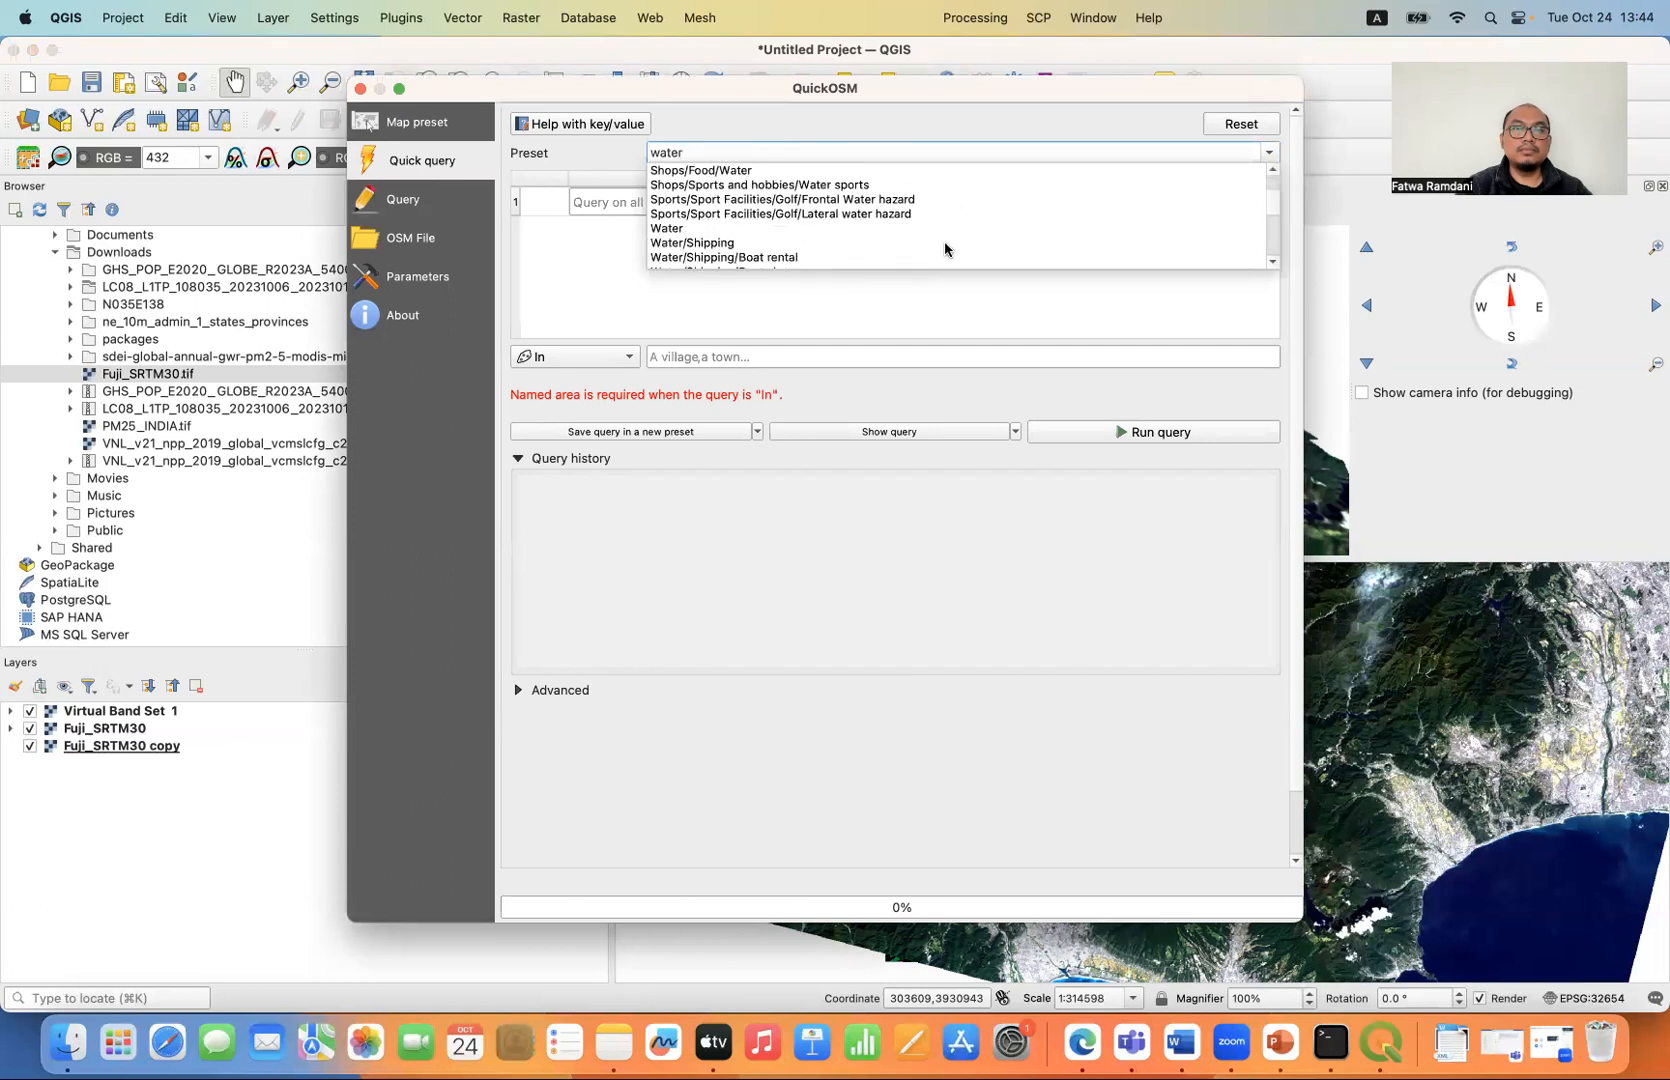
pyautogui.scroll(-4, 808, 245)
pyautogui.scroll(-6, 808, 245)
pyautogui.scroll(6, 808, 245)
pyautogui.scroll(5, 808, 245)
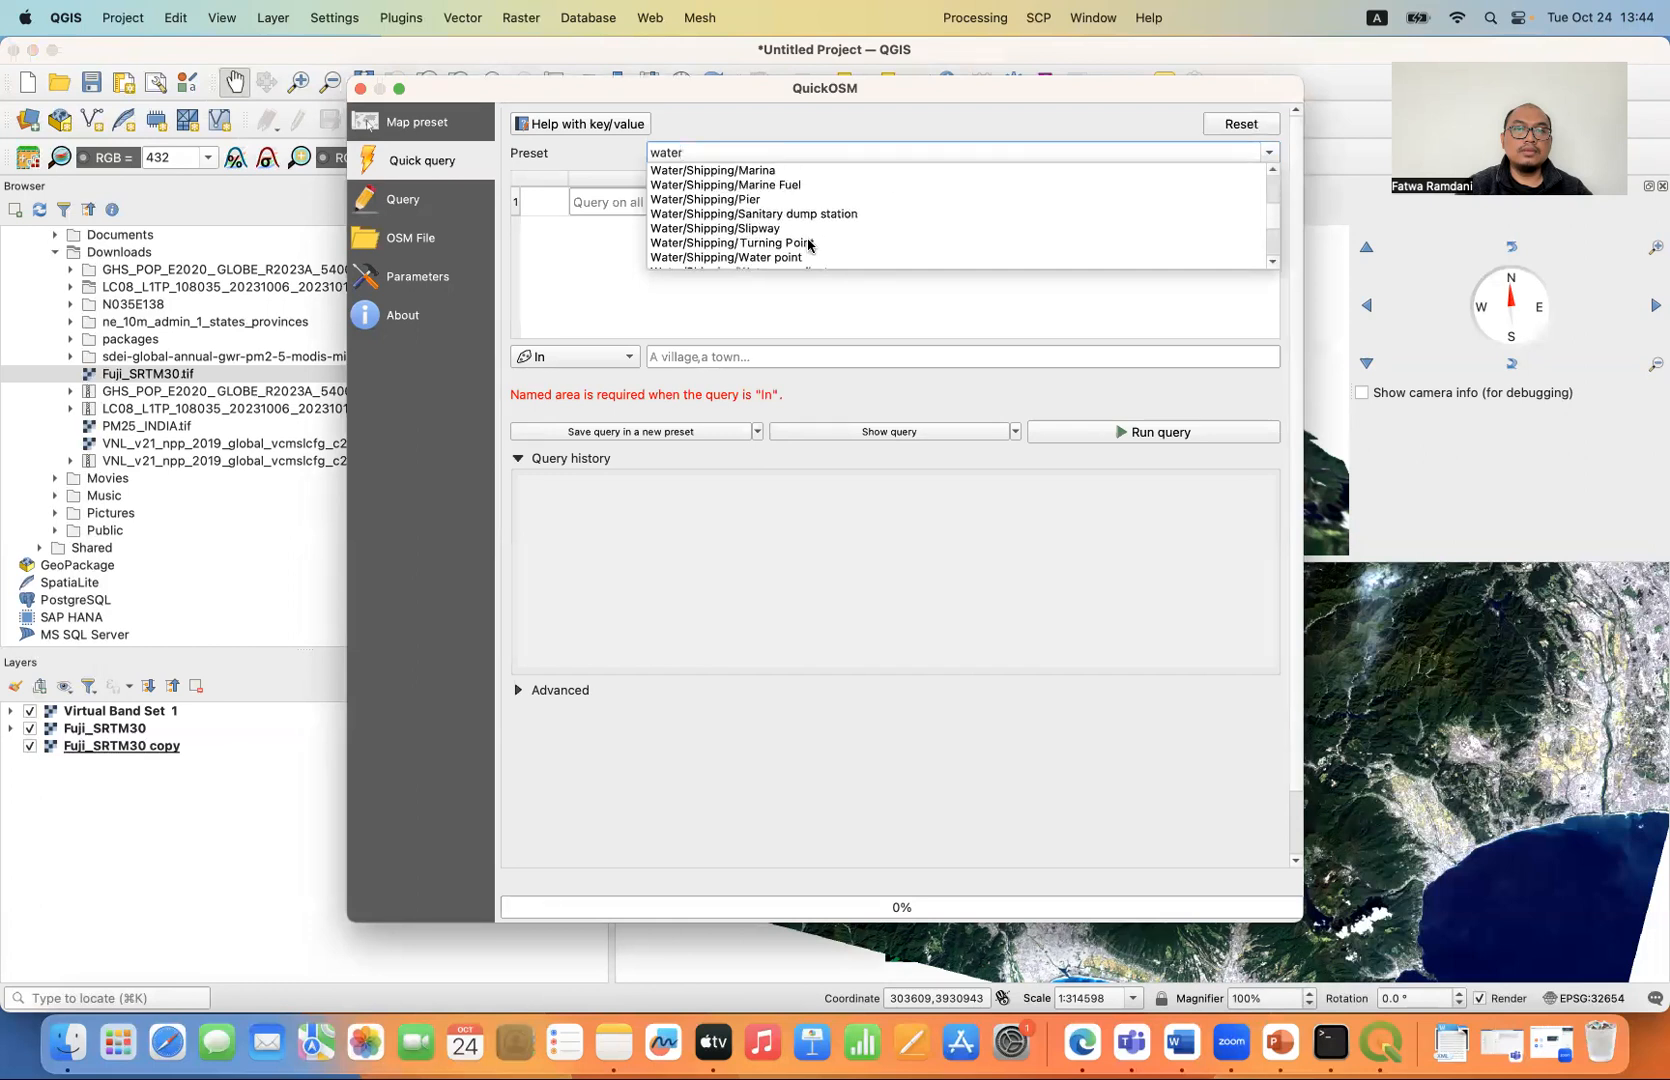
pyautogui.scroll(1, 808, 245)
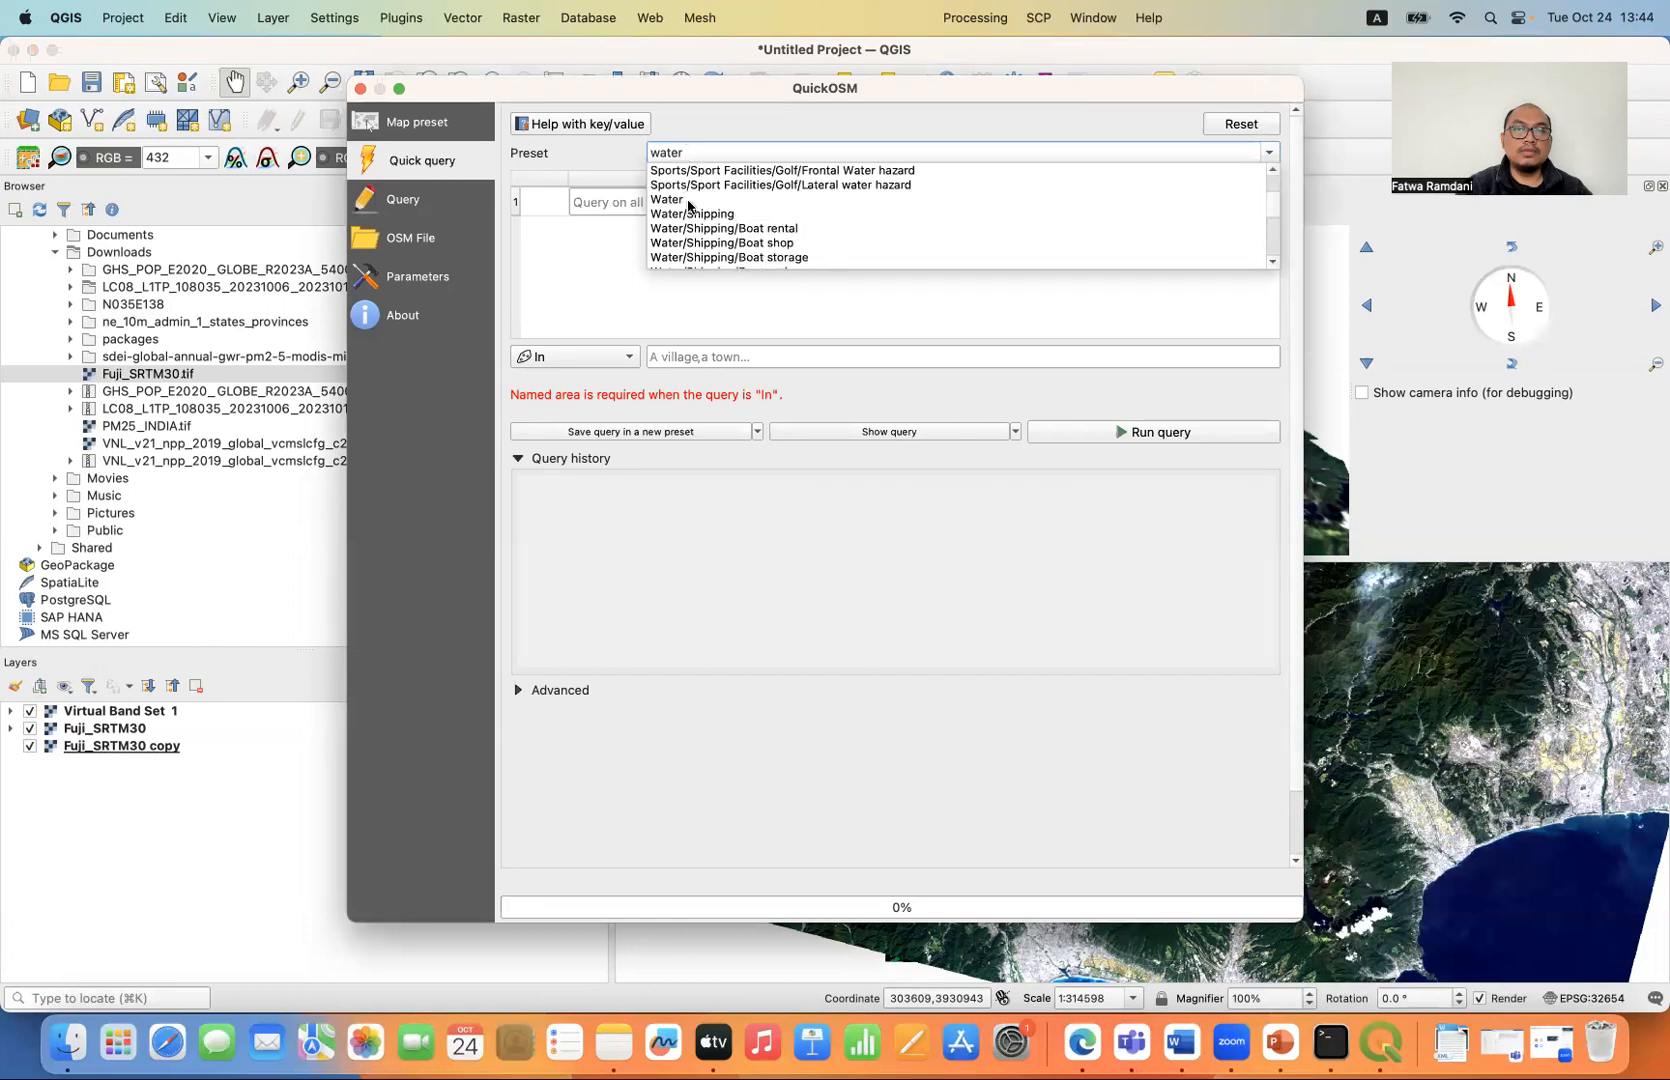
pyautogui.click(690, 200)
# - Limit the water query to the layer extent of Fuji_SRTM30, run it and close QuickOSM
pyautogui.scroll(-10, 715, 435)
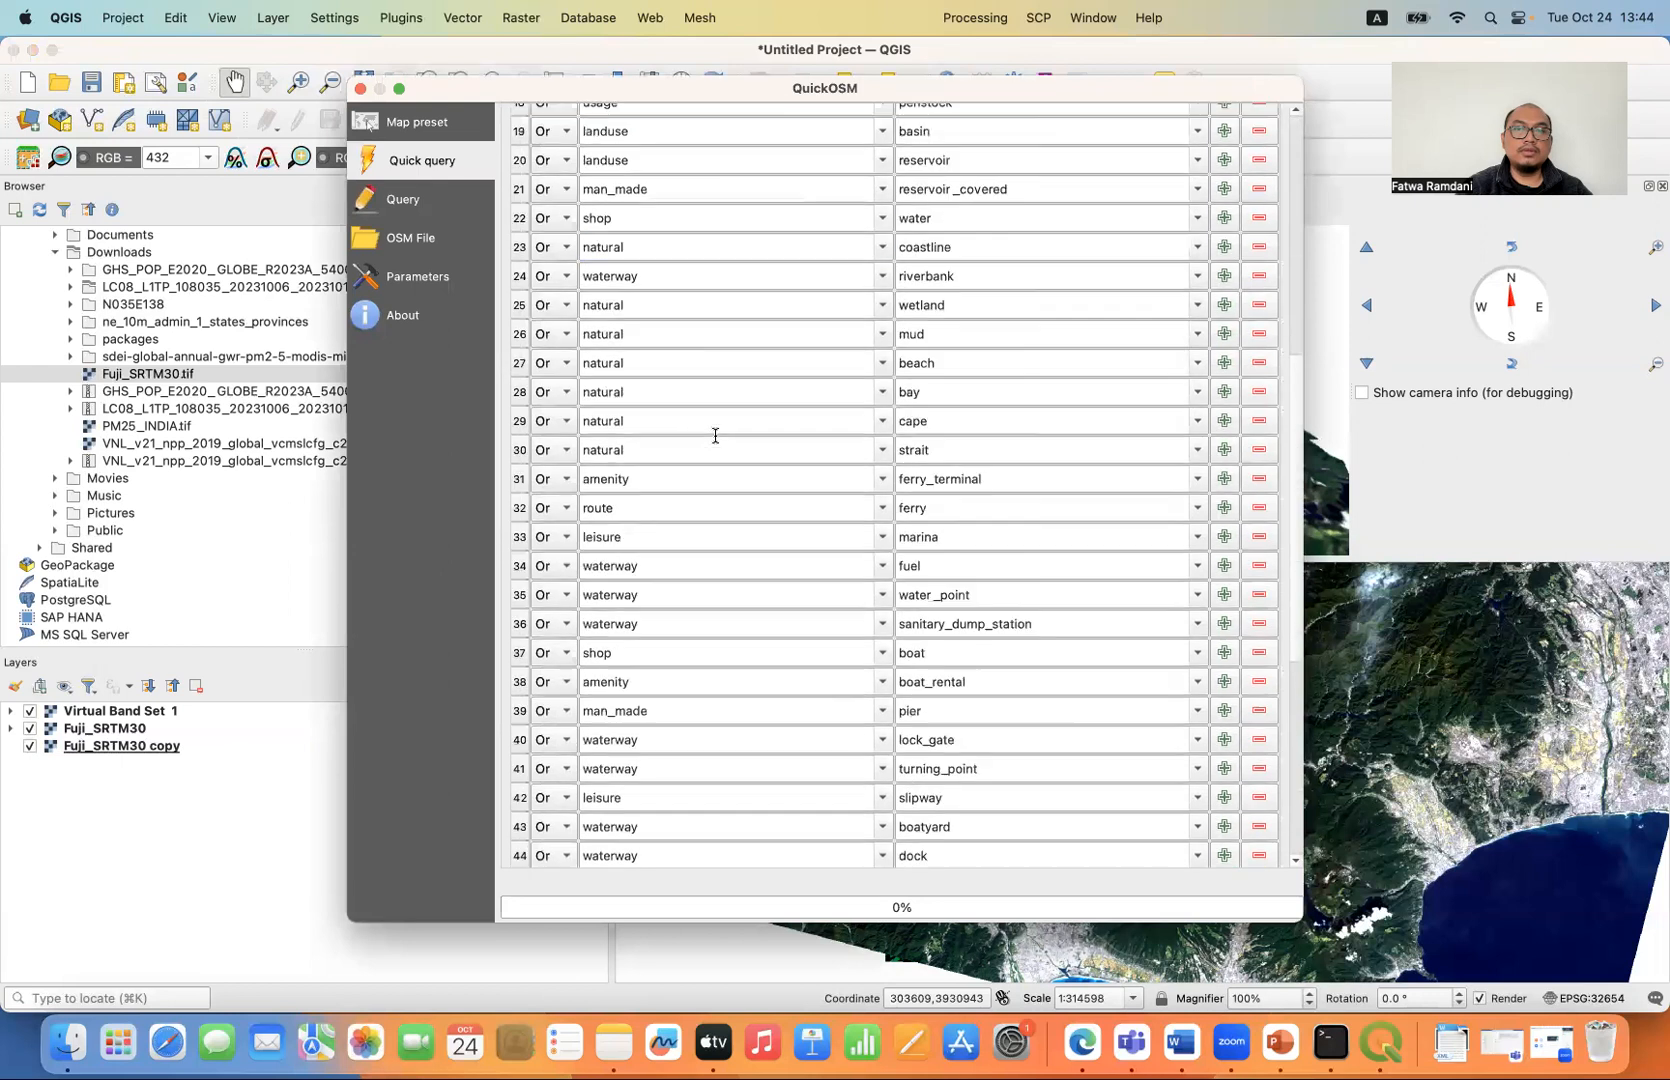
pyautogui.click(760, 488)
pyautogui.click(628, 478)
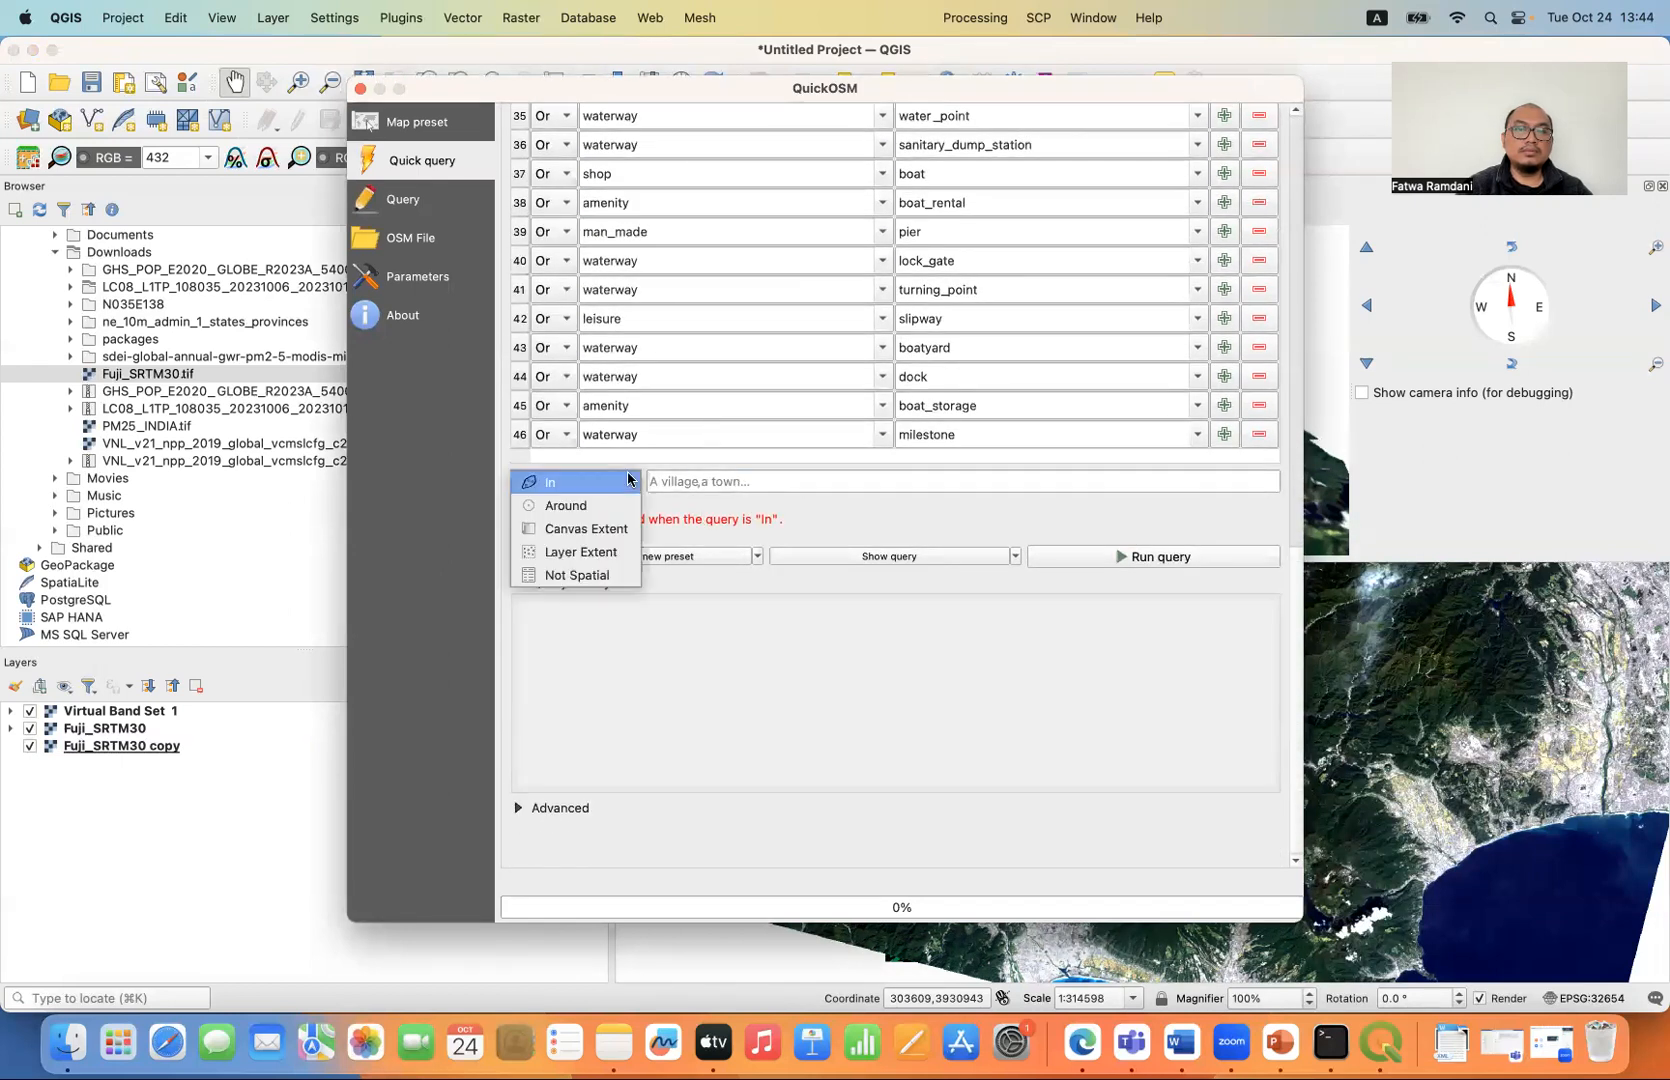
pyautogui.click(608, 528)
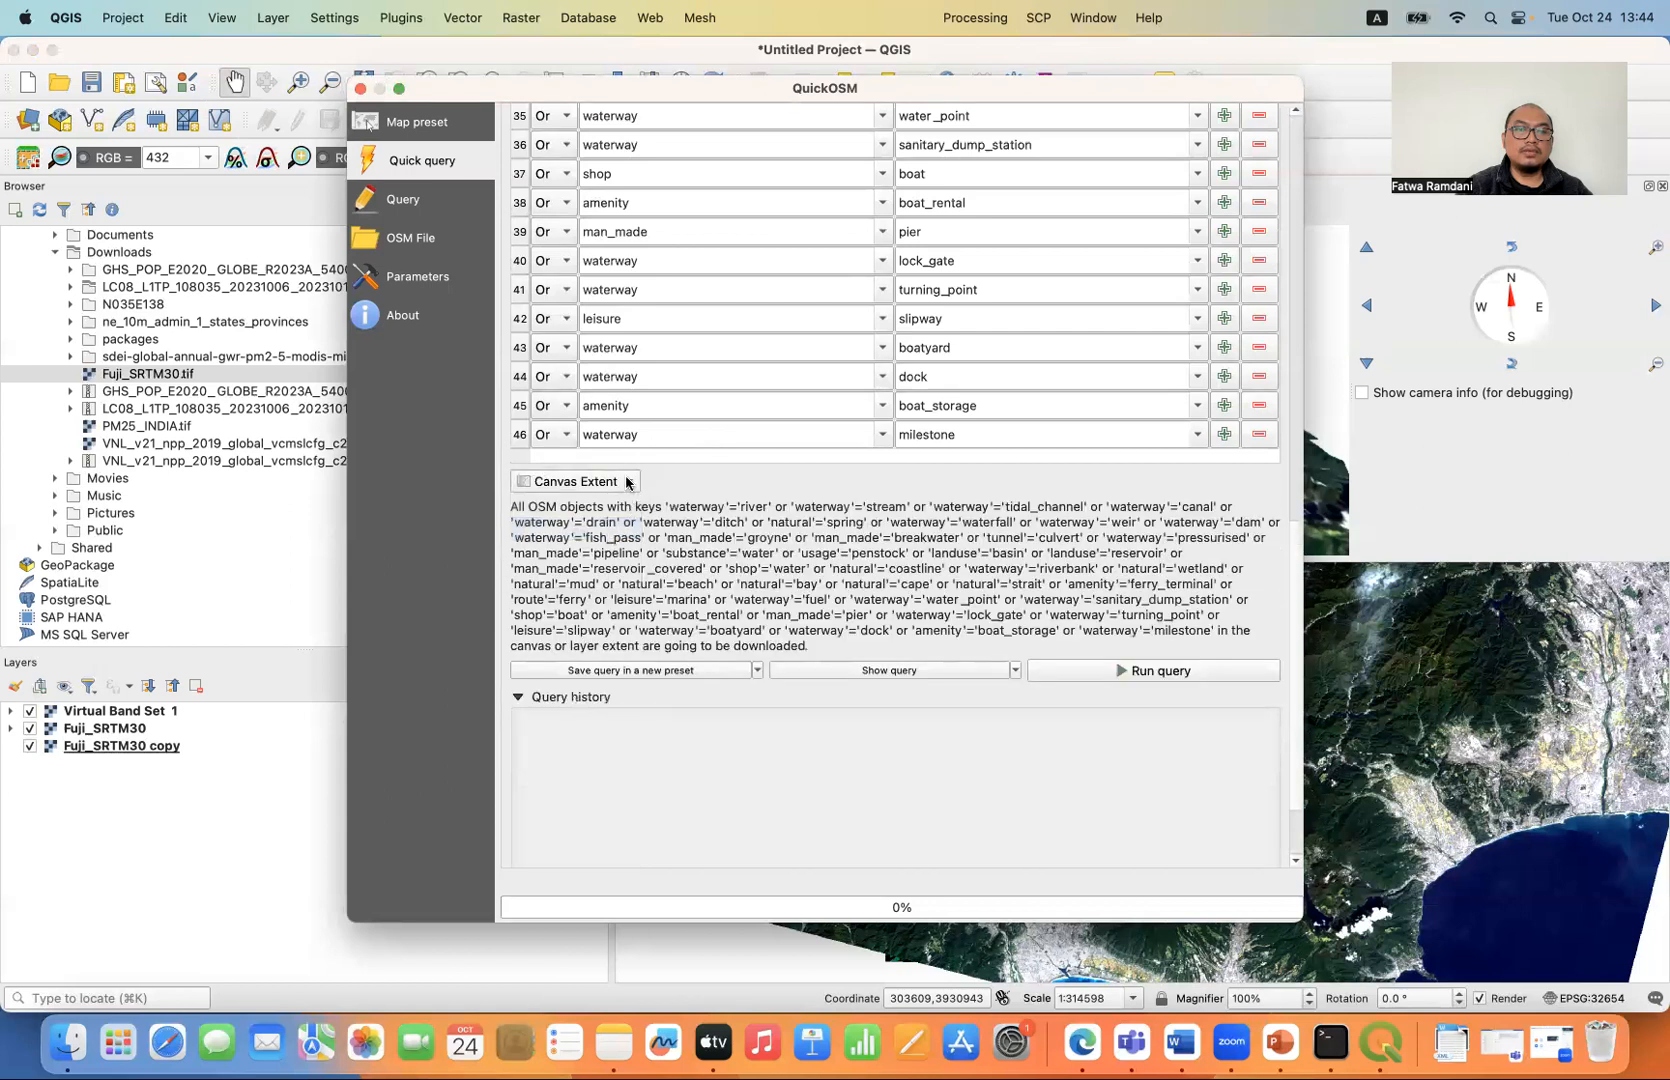
pyautogui.click(629, 481)
pyautogui.click(621, 505)
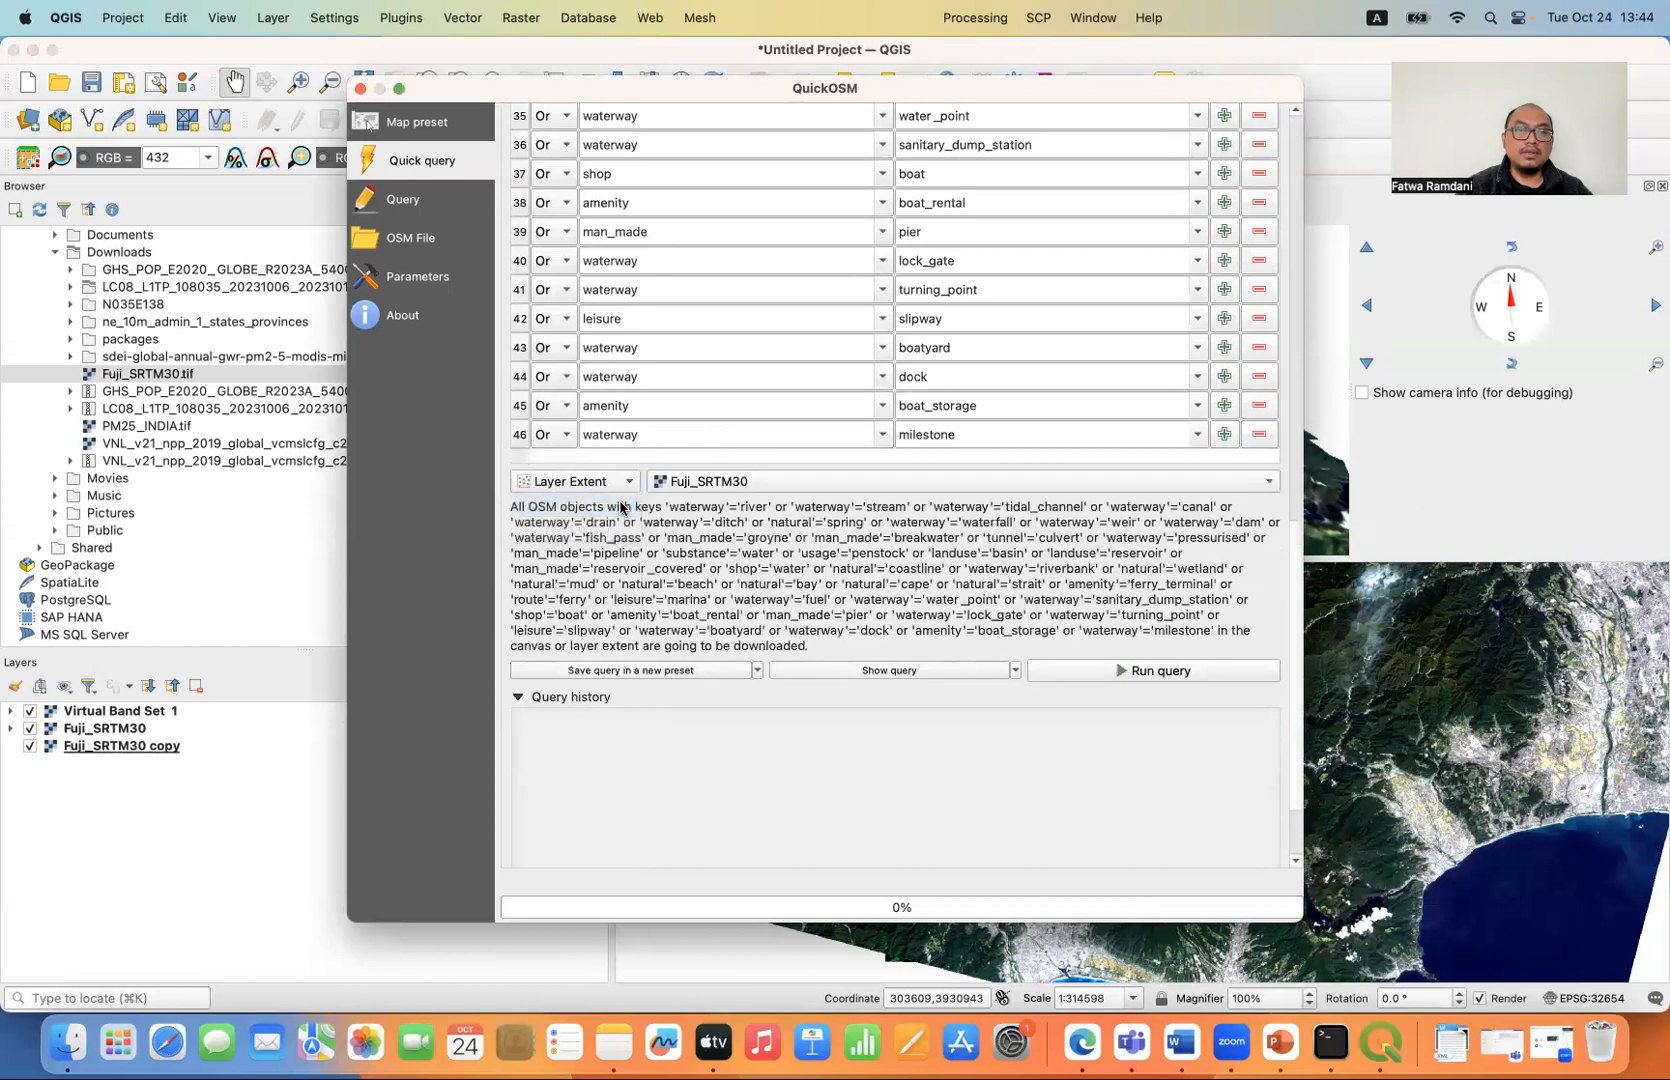
pyautogui.click(779, 484)
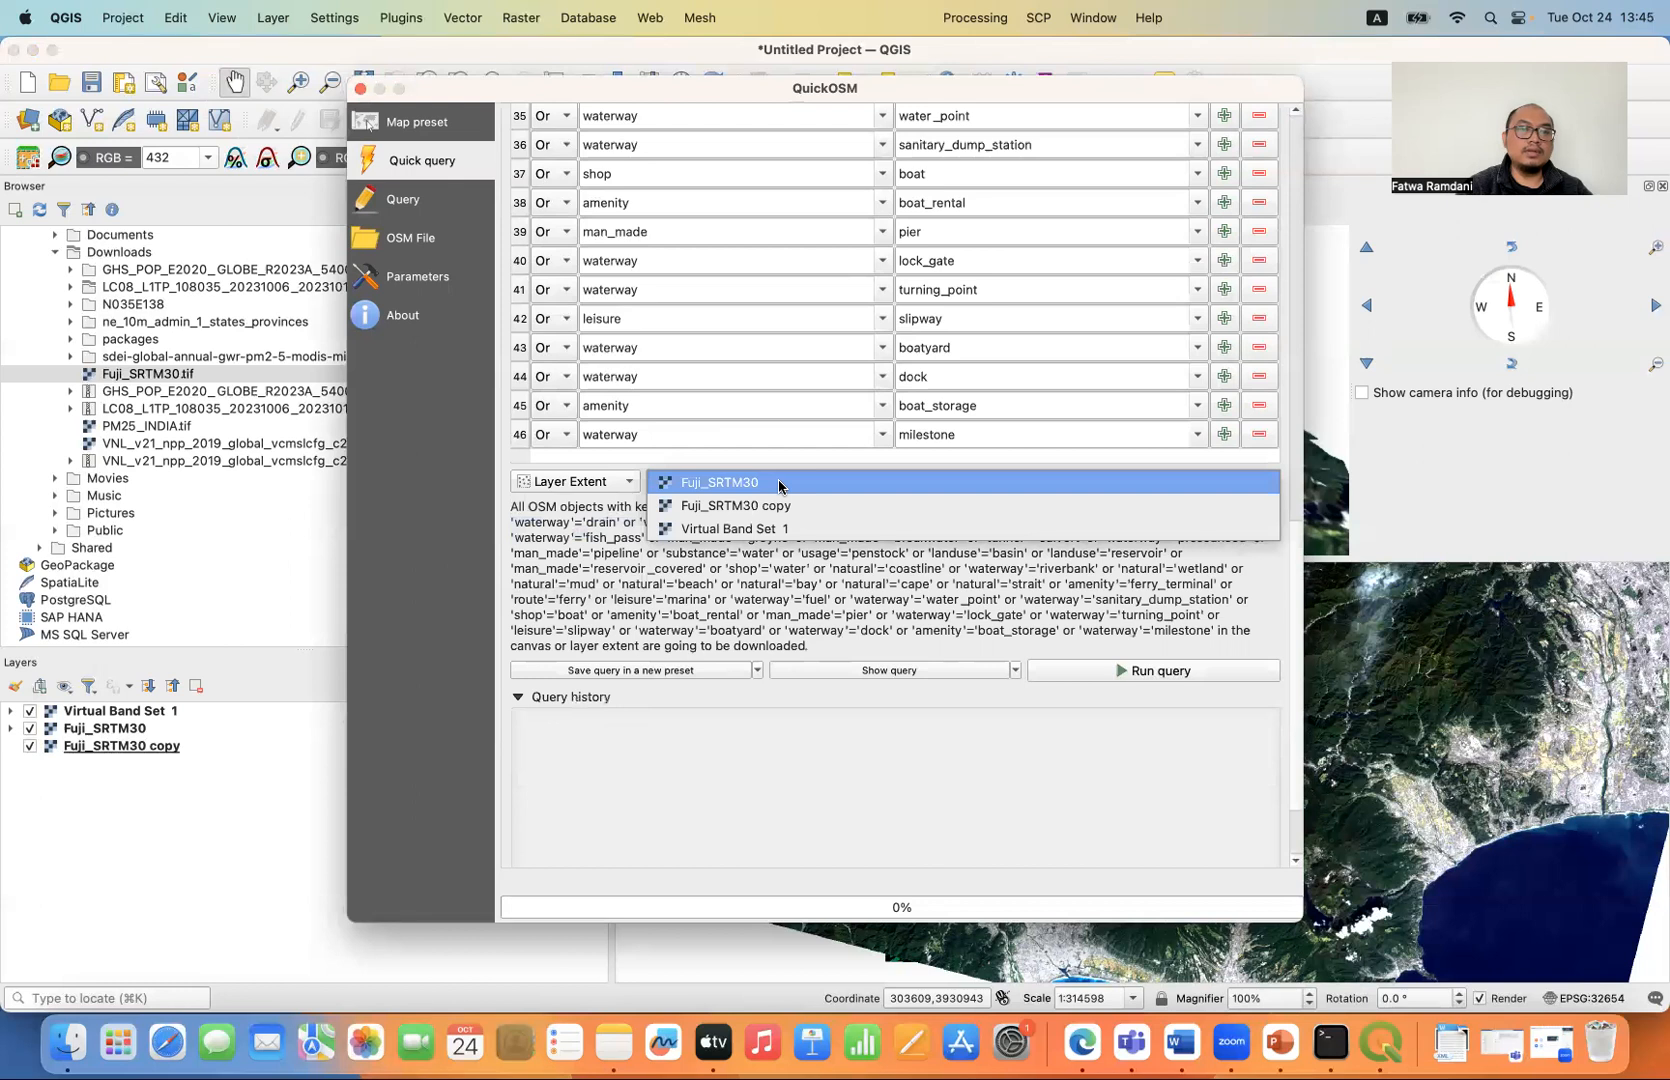
pyautogui.click(779, 484)
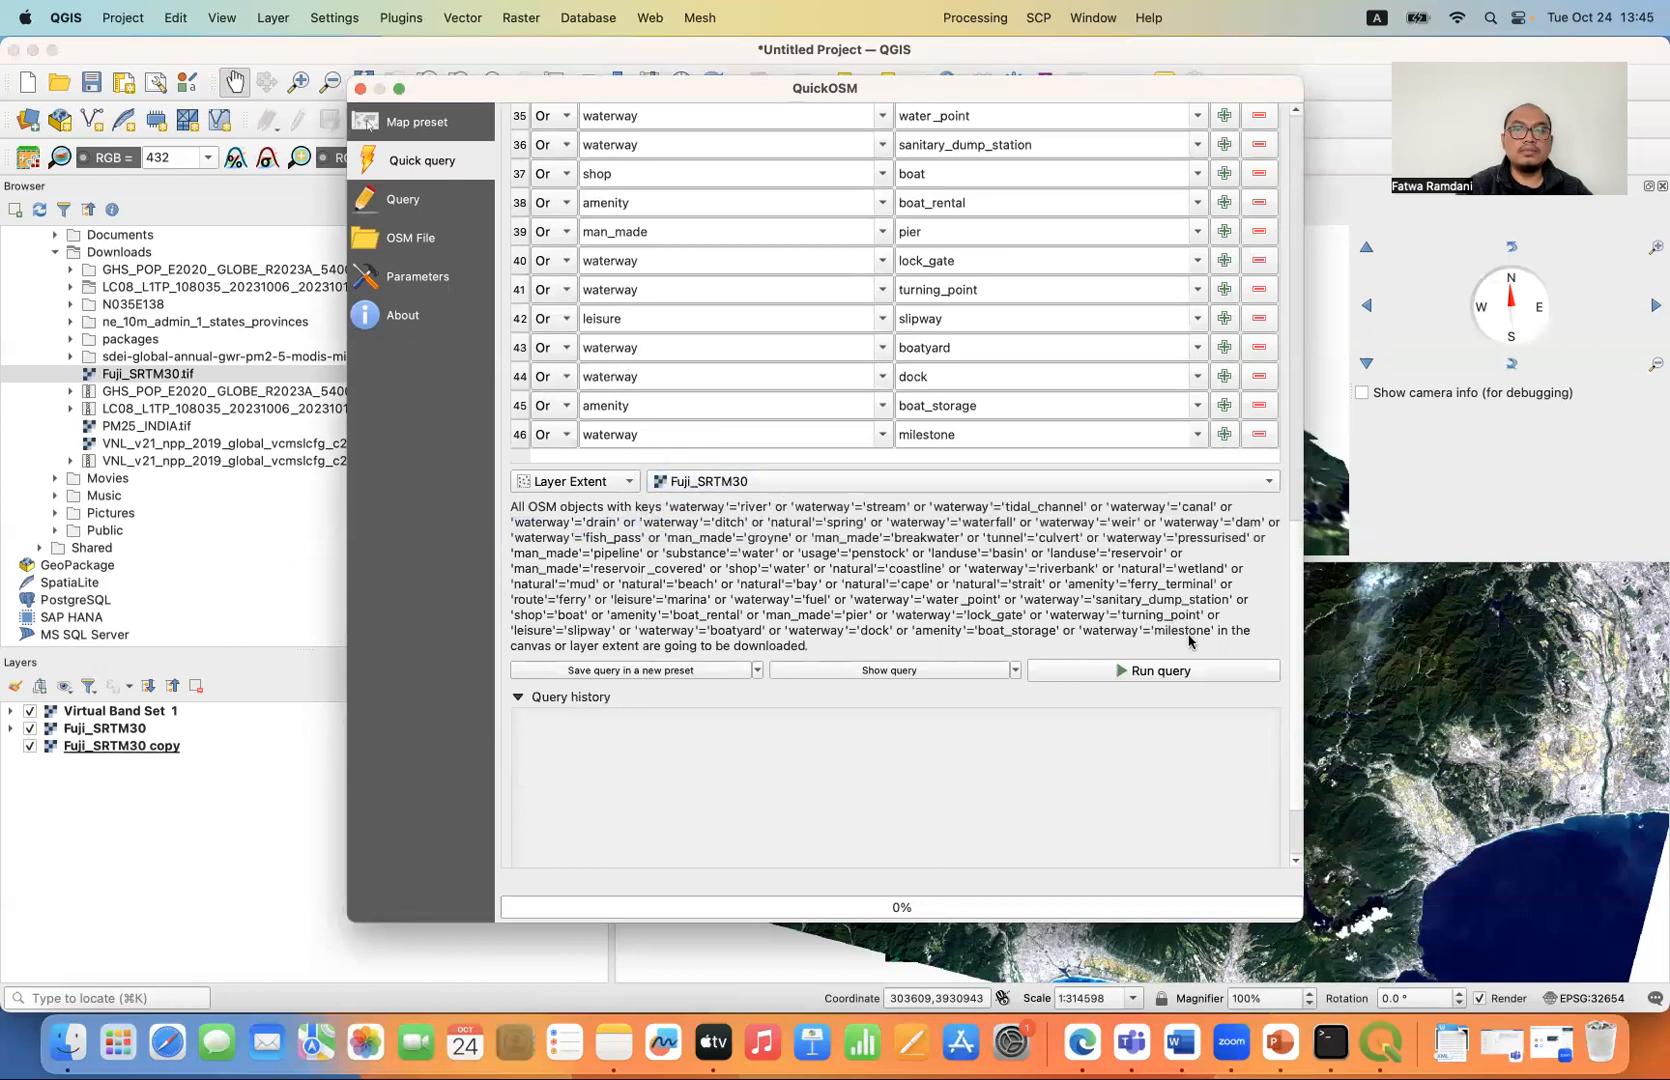
pyautogui.click(1198, 675)
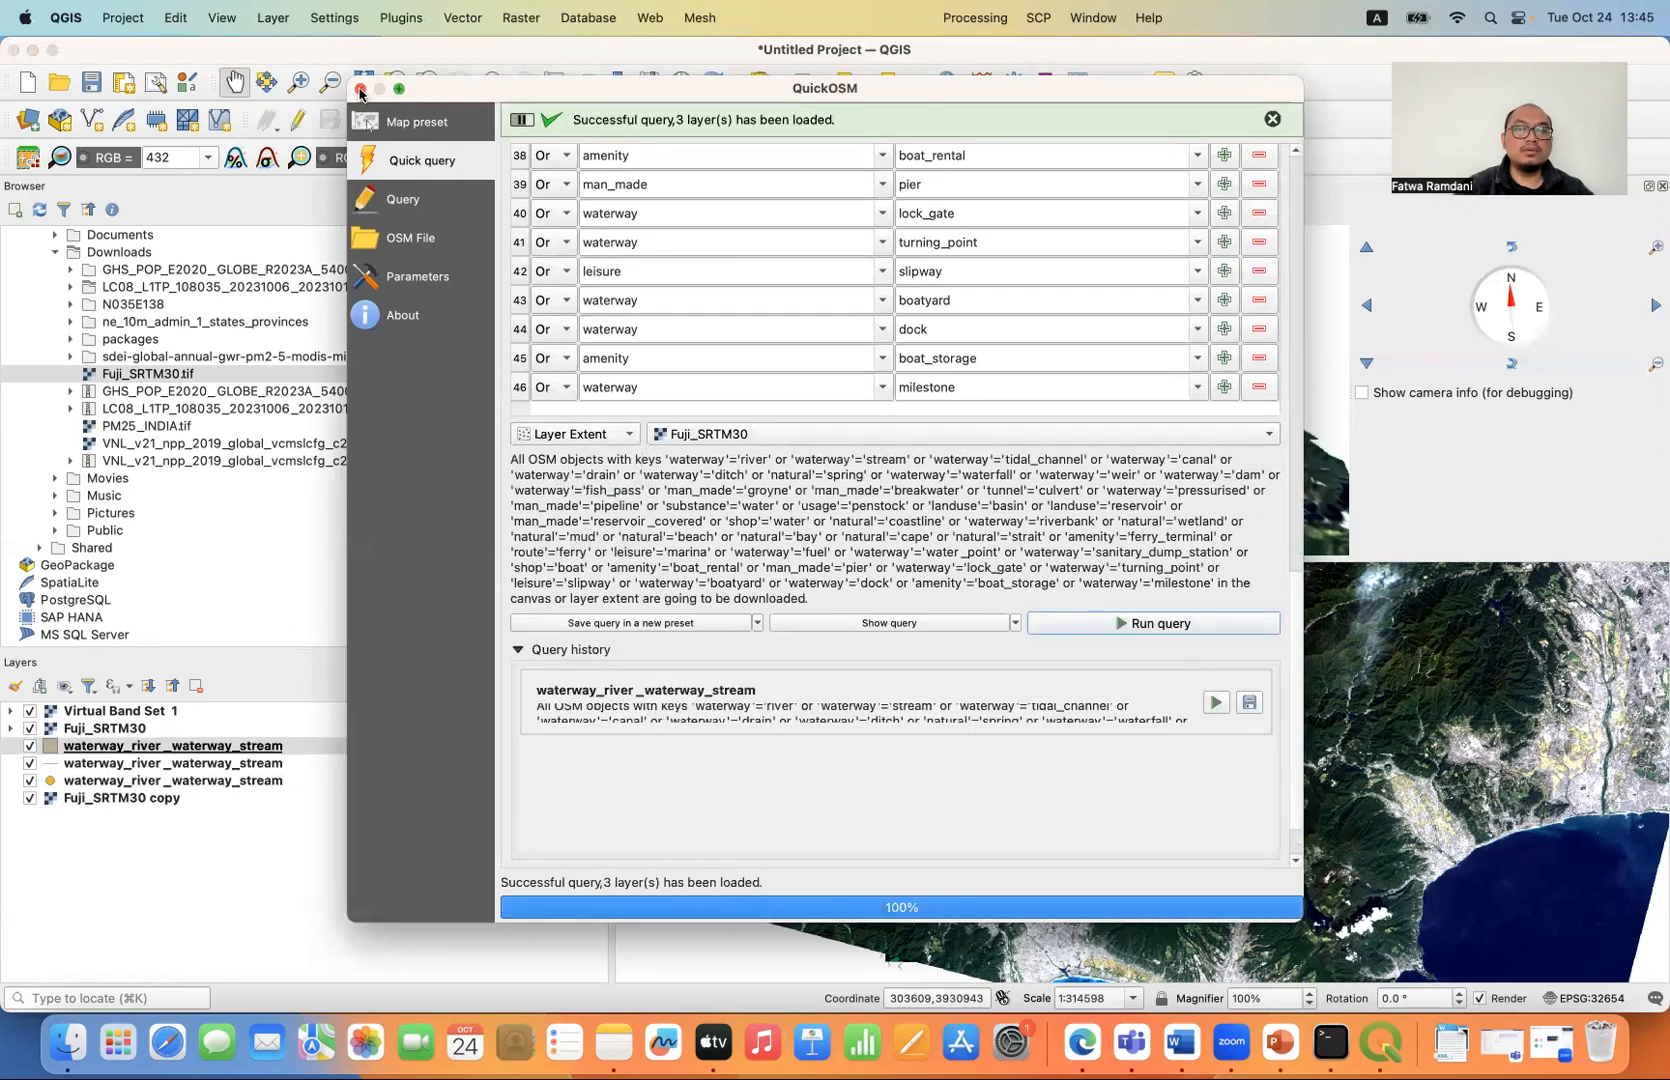
pyautogui.click(361, 91)
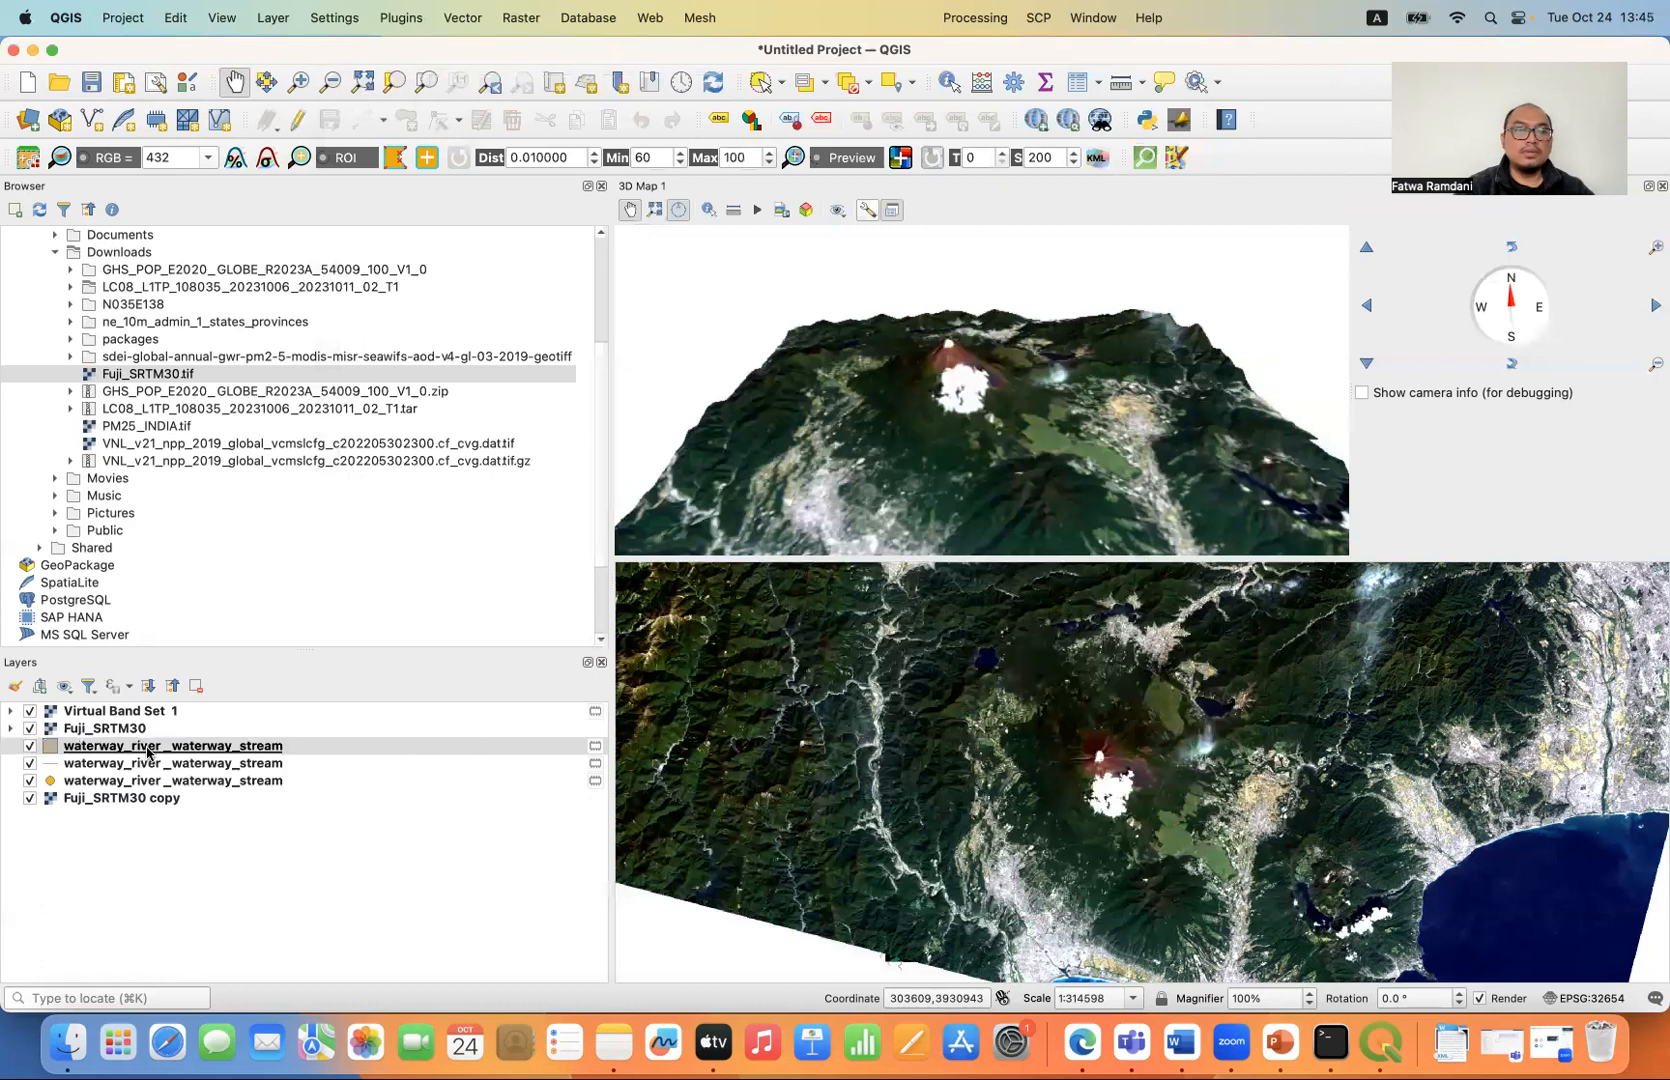
# - Move the downloaded point, line and polygon waterway layers above Virtual Band Set 1 in the layer order
pyautogui.click(120, 745)
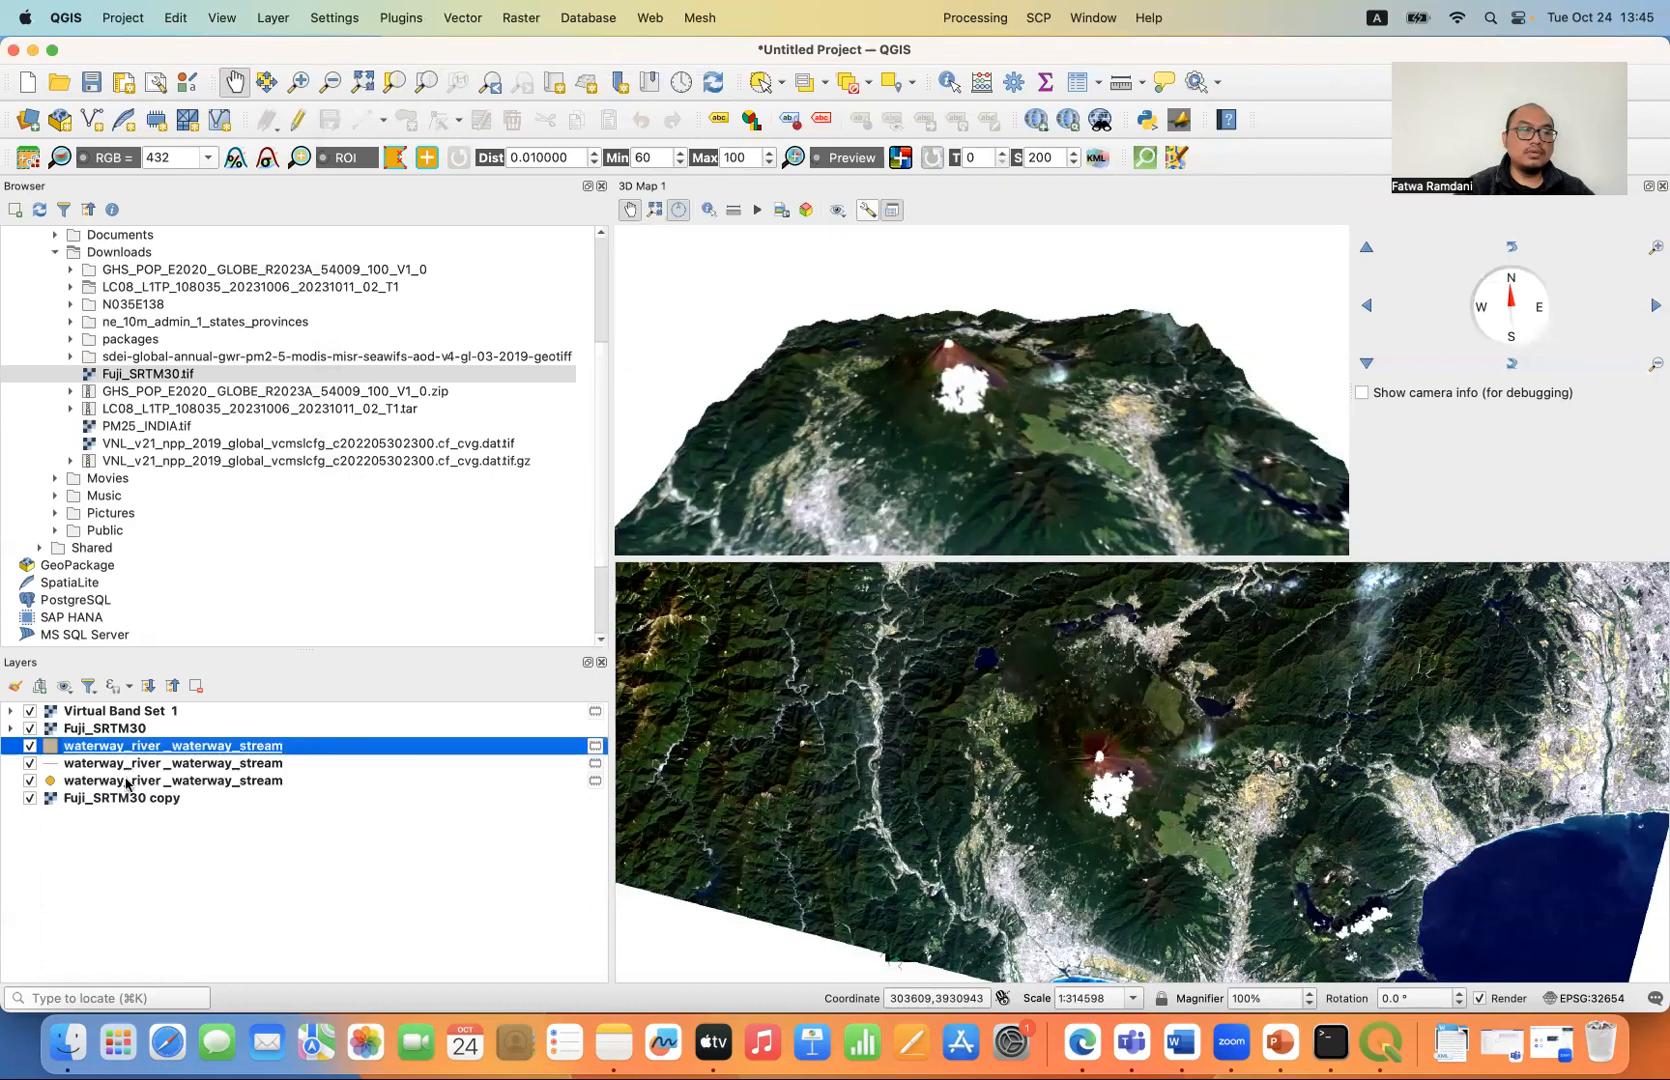
pyautogui.click(127, 781)
pyautogui.moveTo(125, 763); pyautogui.dragTo(134, 710)
pyautogui.click(116, 782)
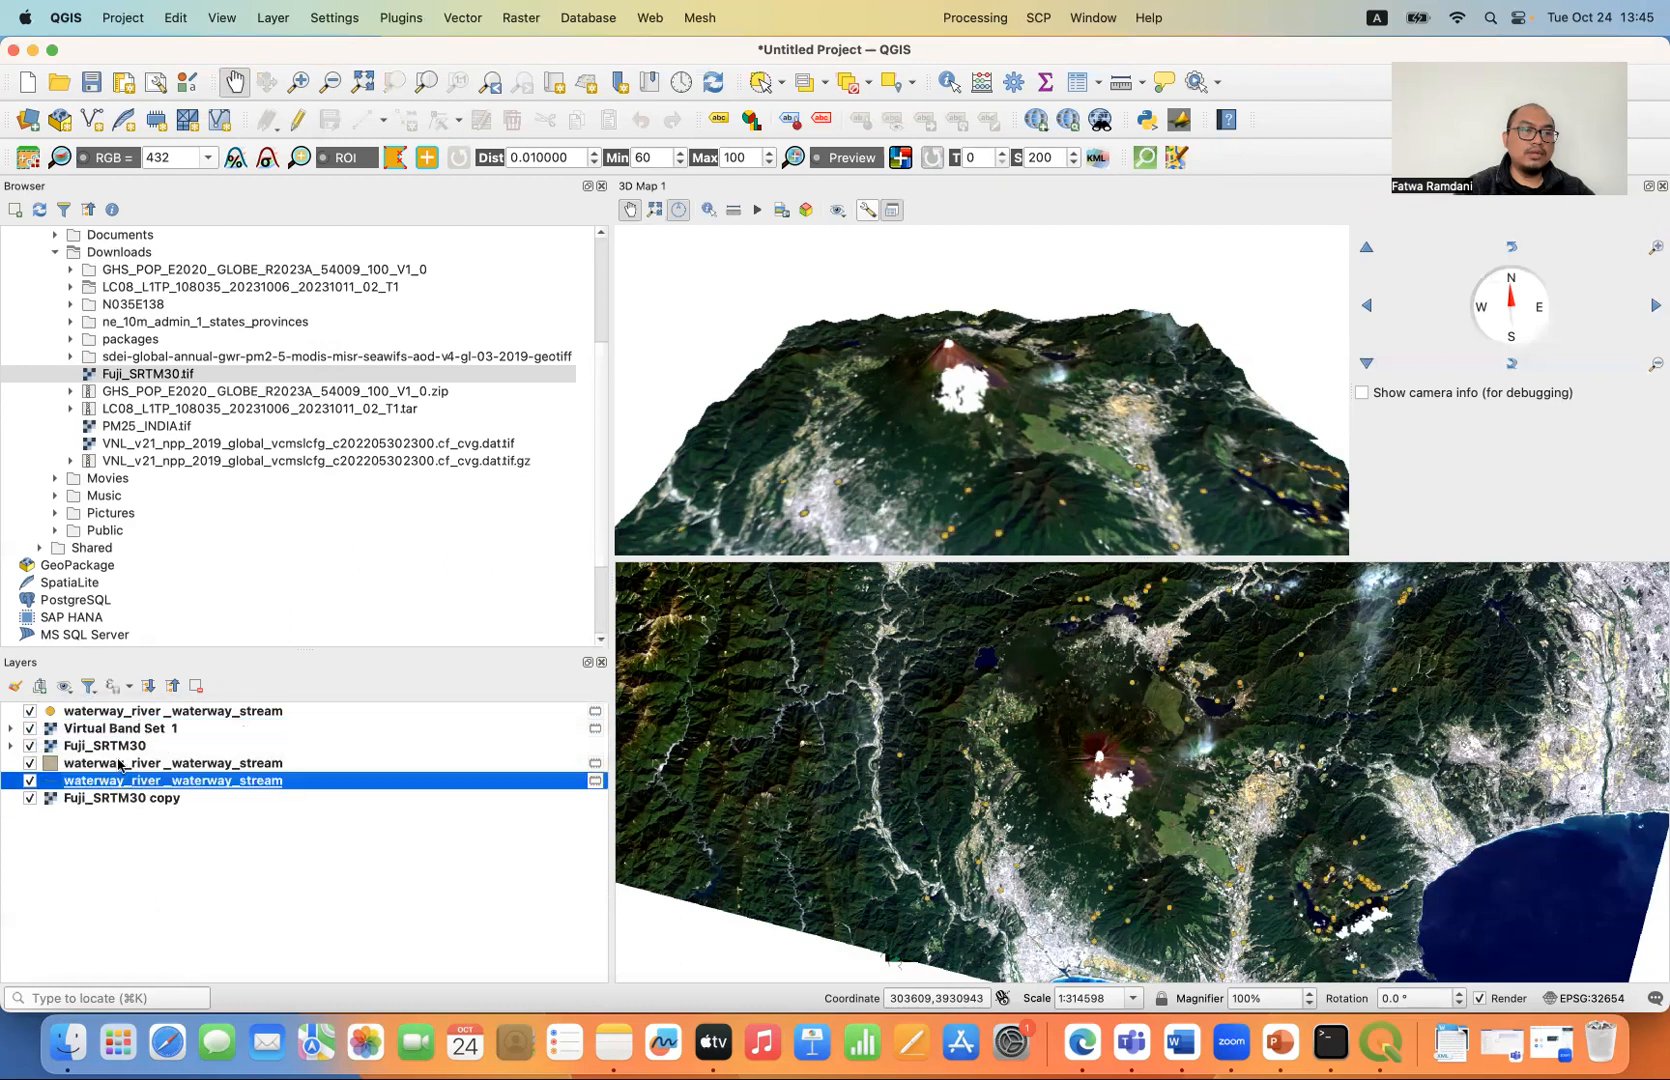
pyautogui.doubleClick(118, 780)
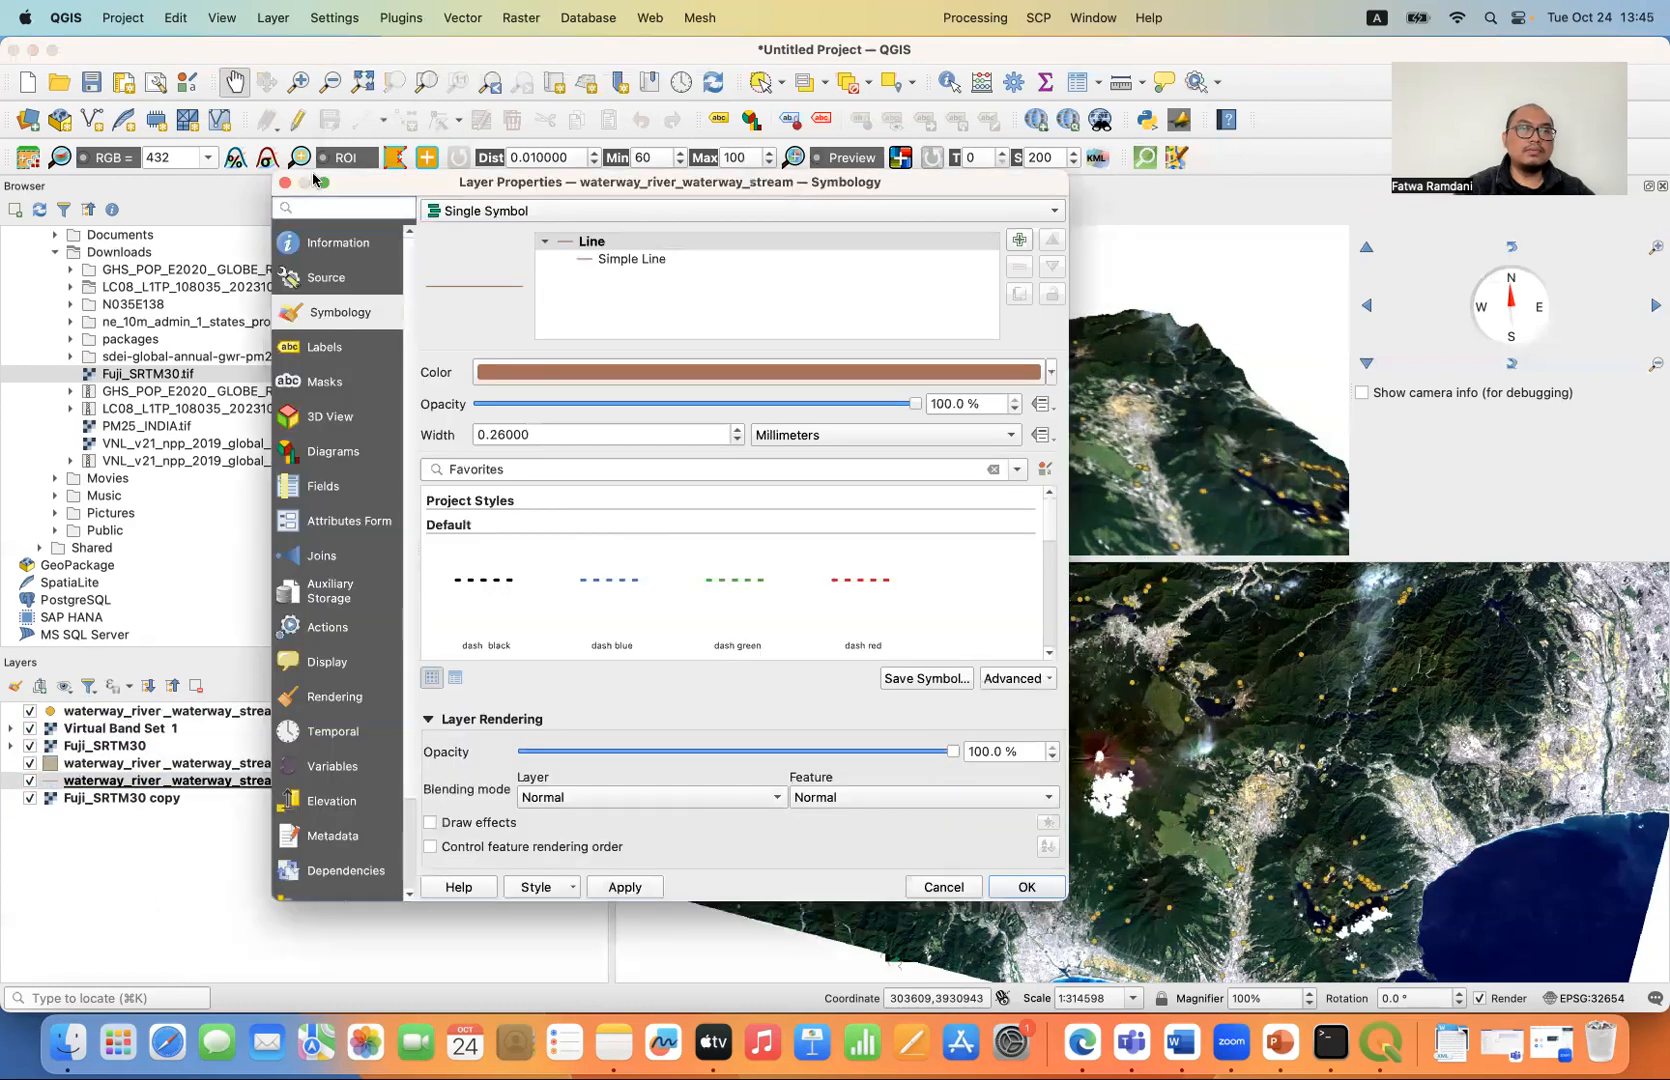
pyautogui.click(285, 182)
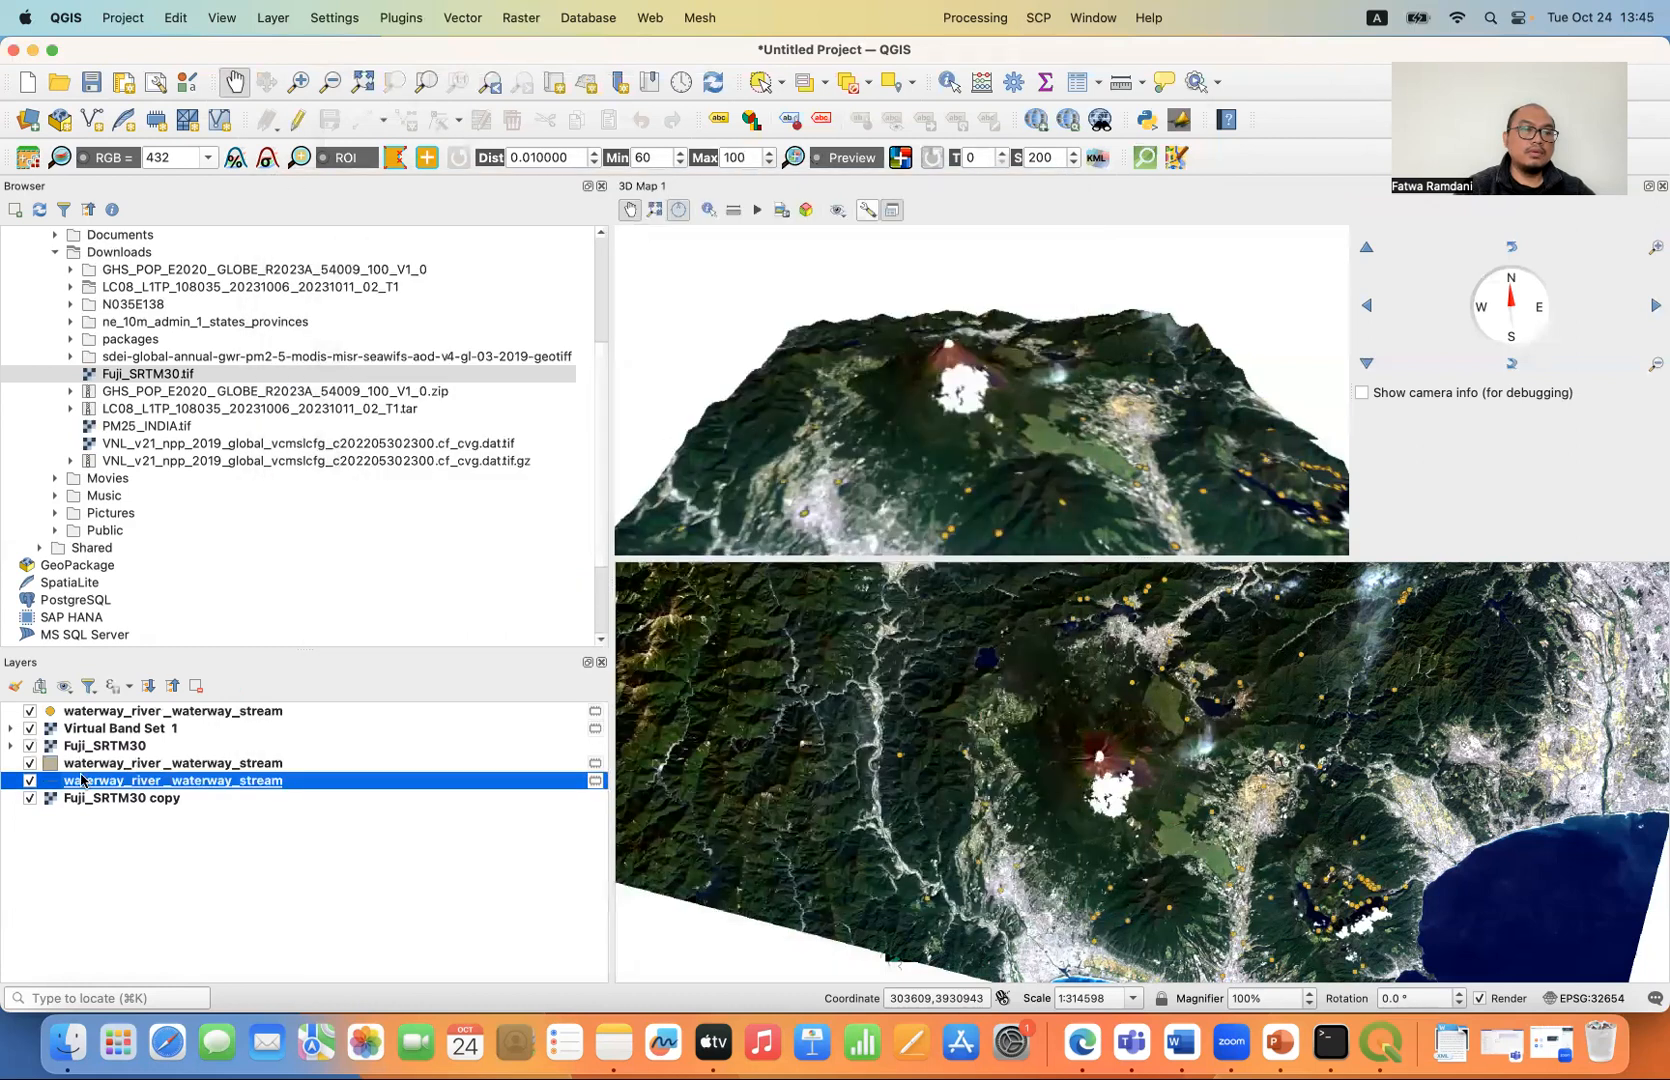
pyautogui.moveTo(87, 752); pyautogui.dragTo(87, 722)
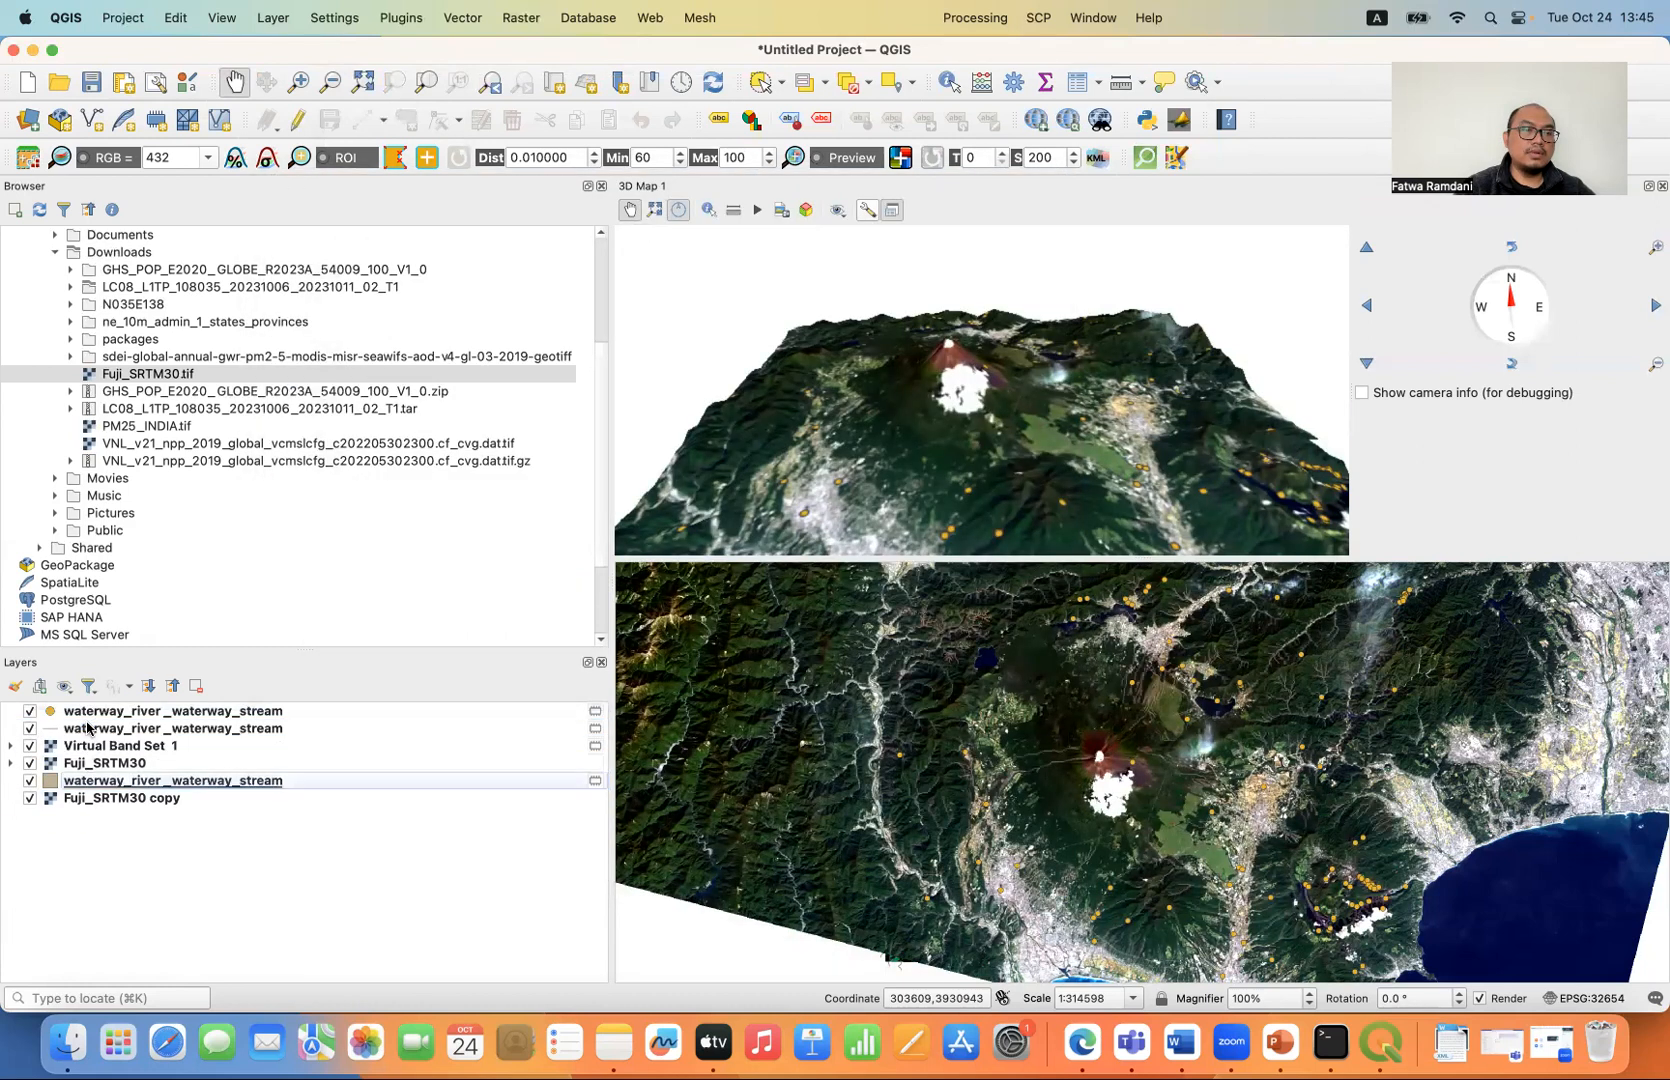
pyautogui.doubleClick(93, 783)
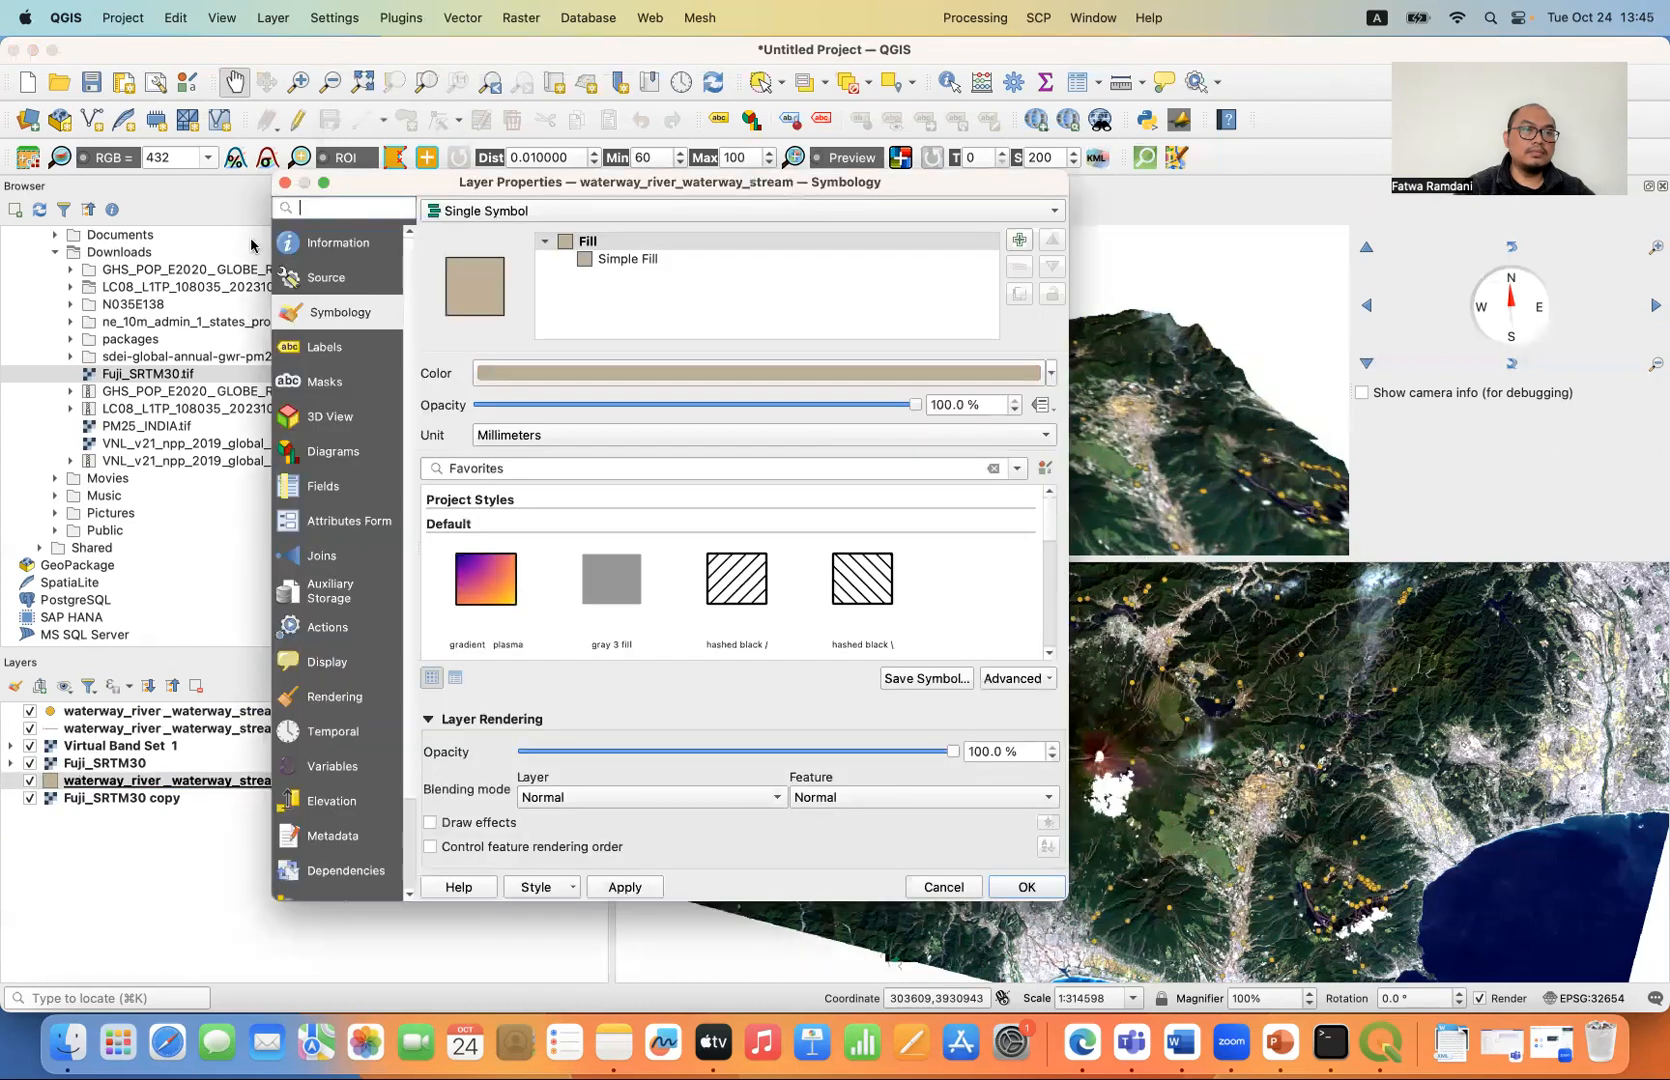
pyautogui.click(285, 183)
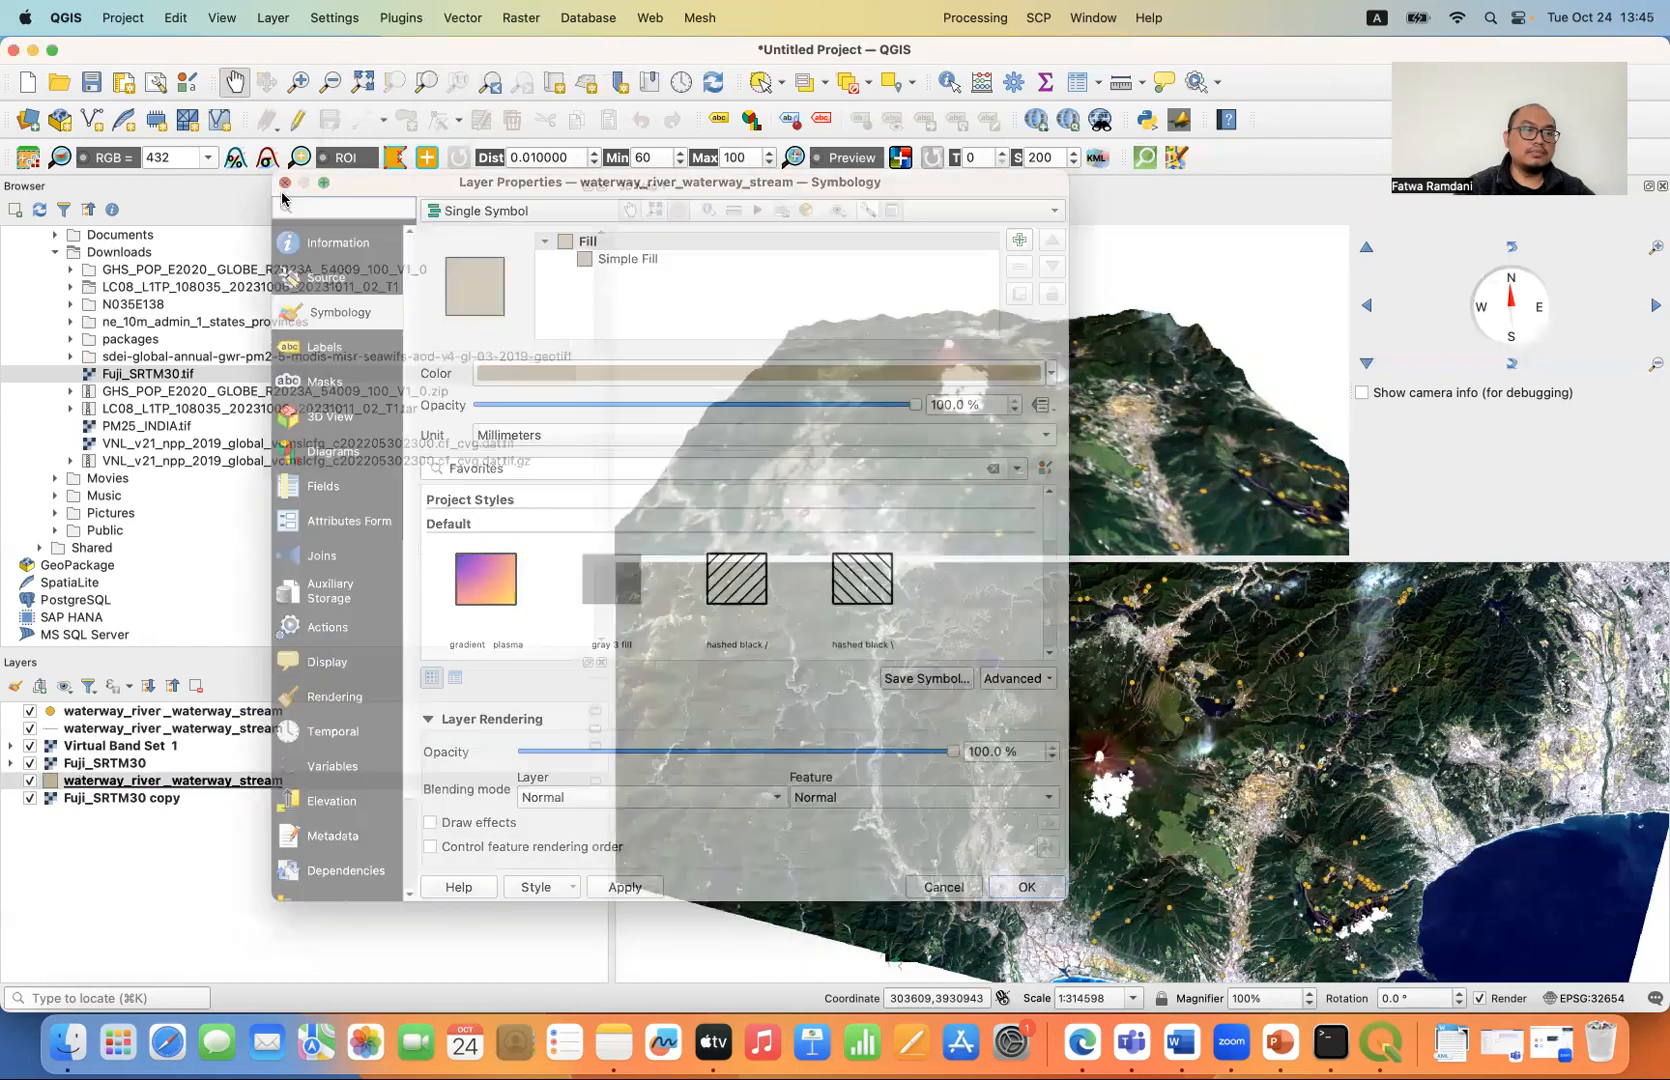
pyautogui.moveTo(118, 783); pyautogui.dragTo(262, 750)
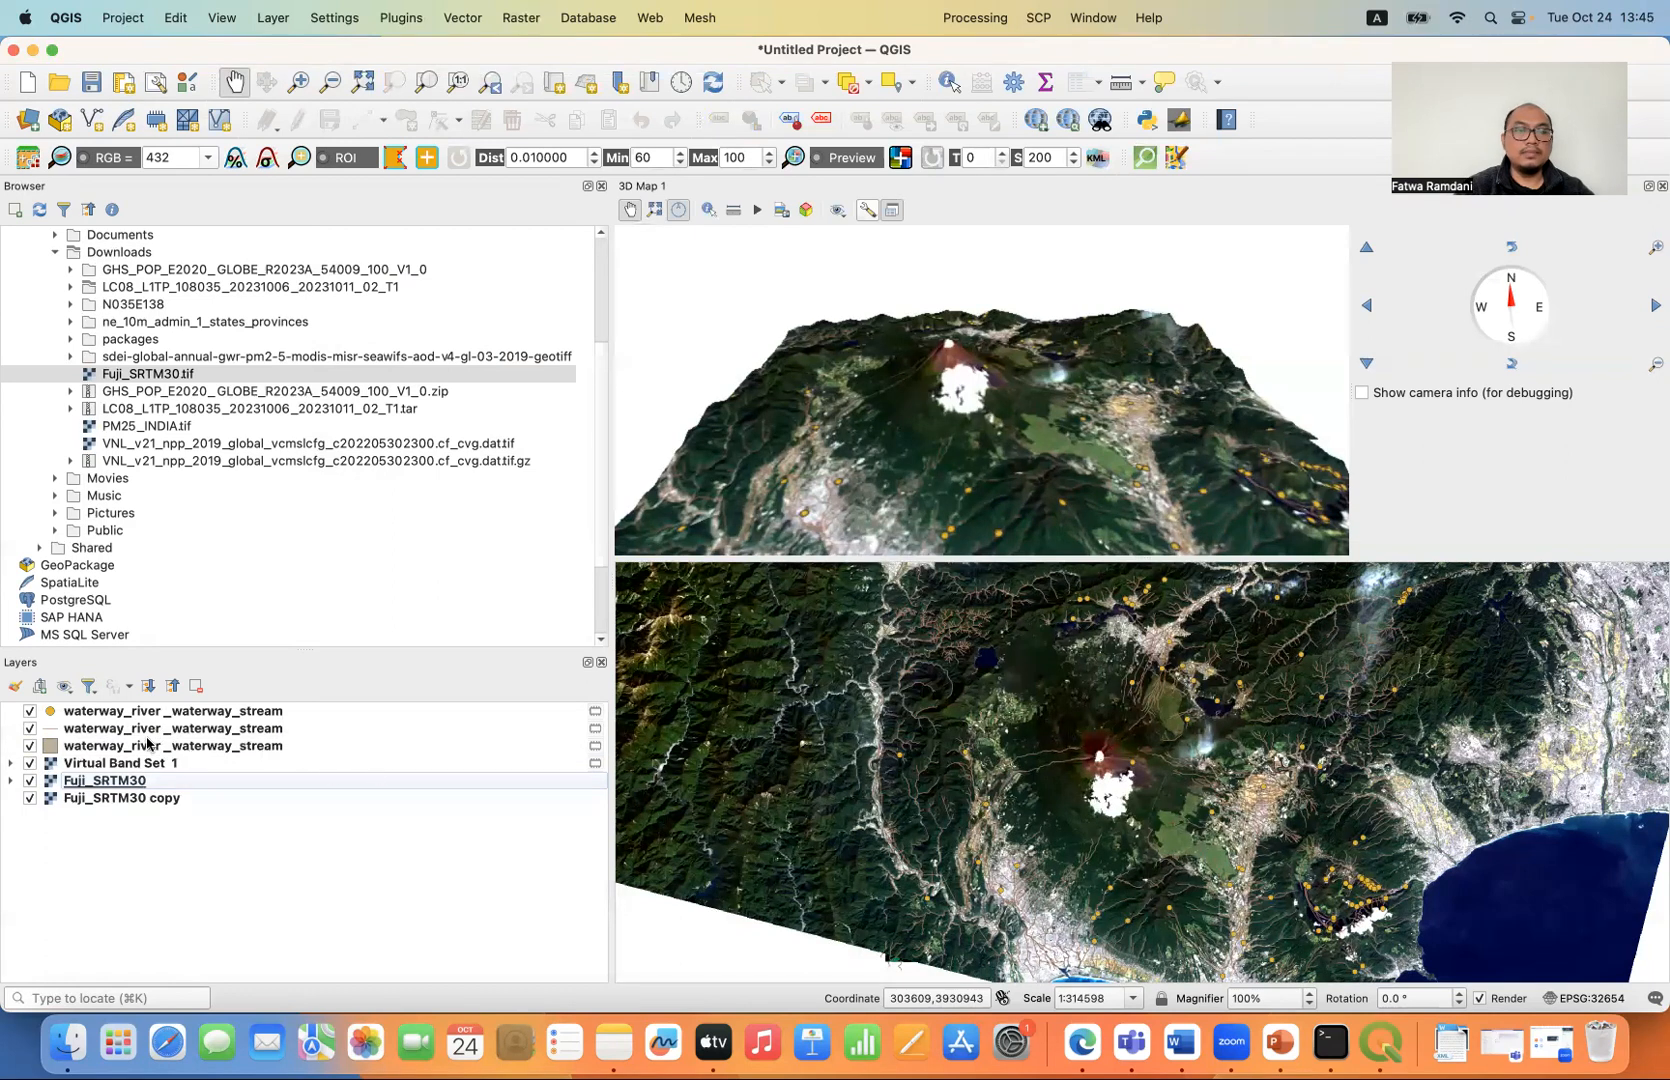
# - Recolour the simple line symbol of the waterway line layer to the standard dark blue and apply the style
pyautogui.click(125, 732)
pyautogui.doubleClick(125, 732)
pyautogui.click(628, 259)
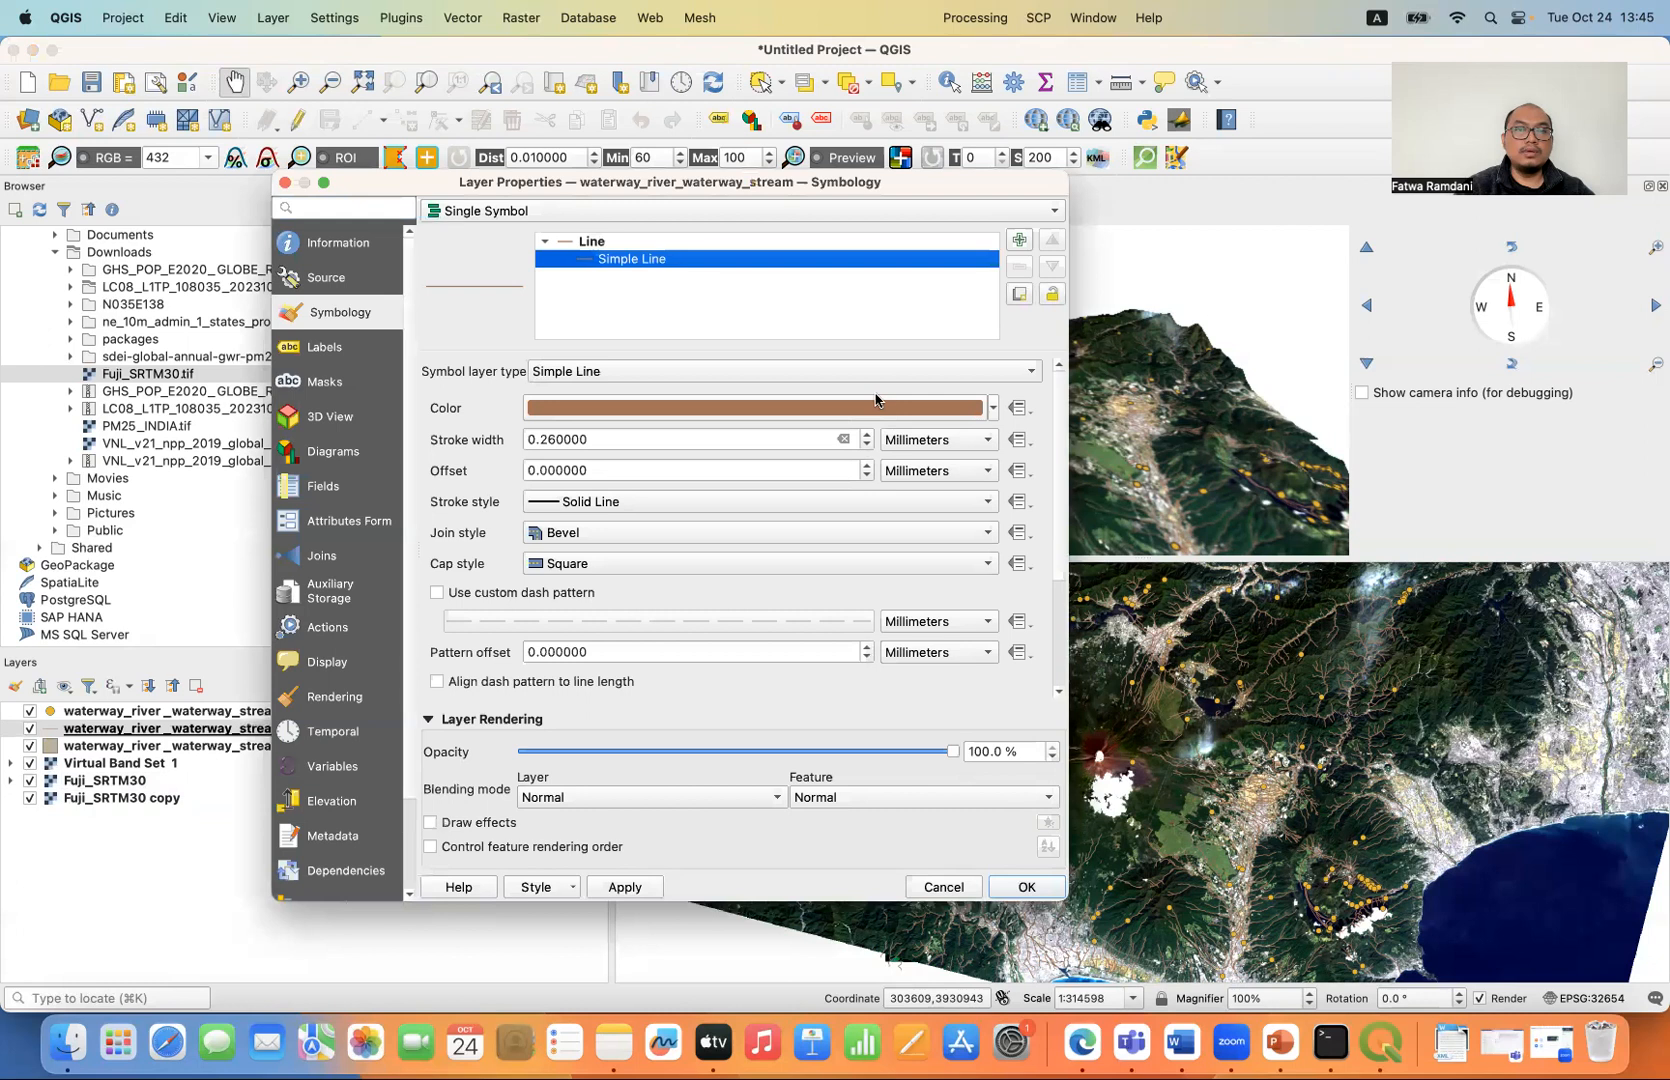
pyautogui.click(993, 408)
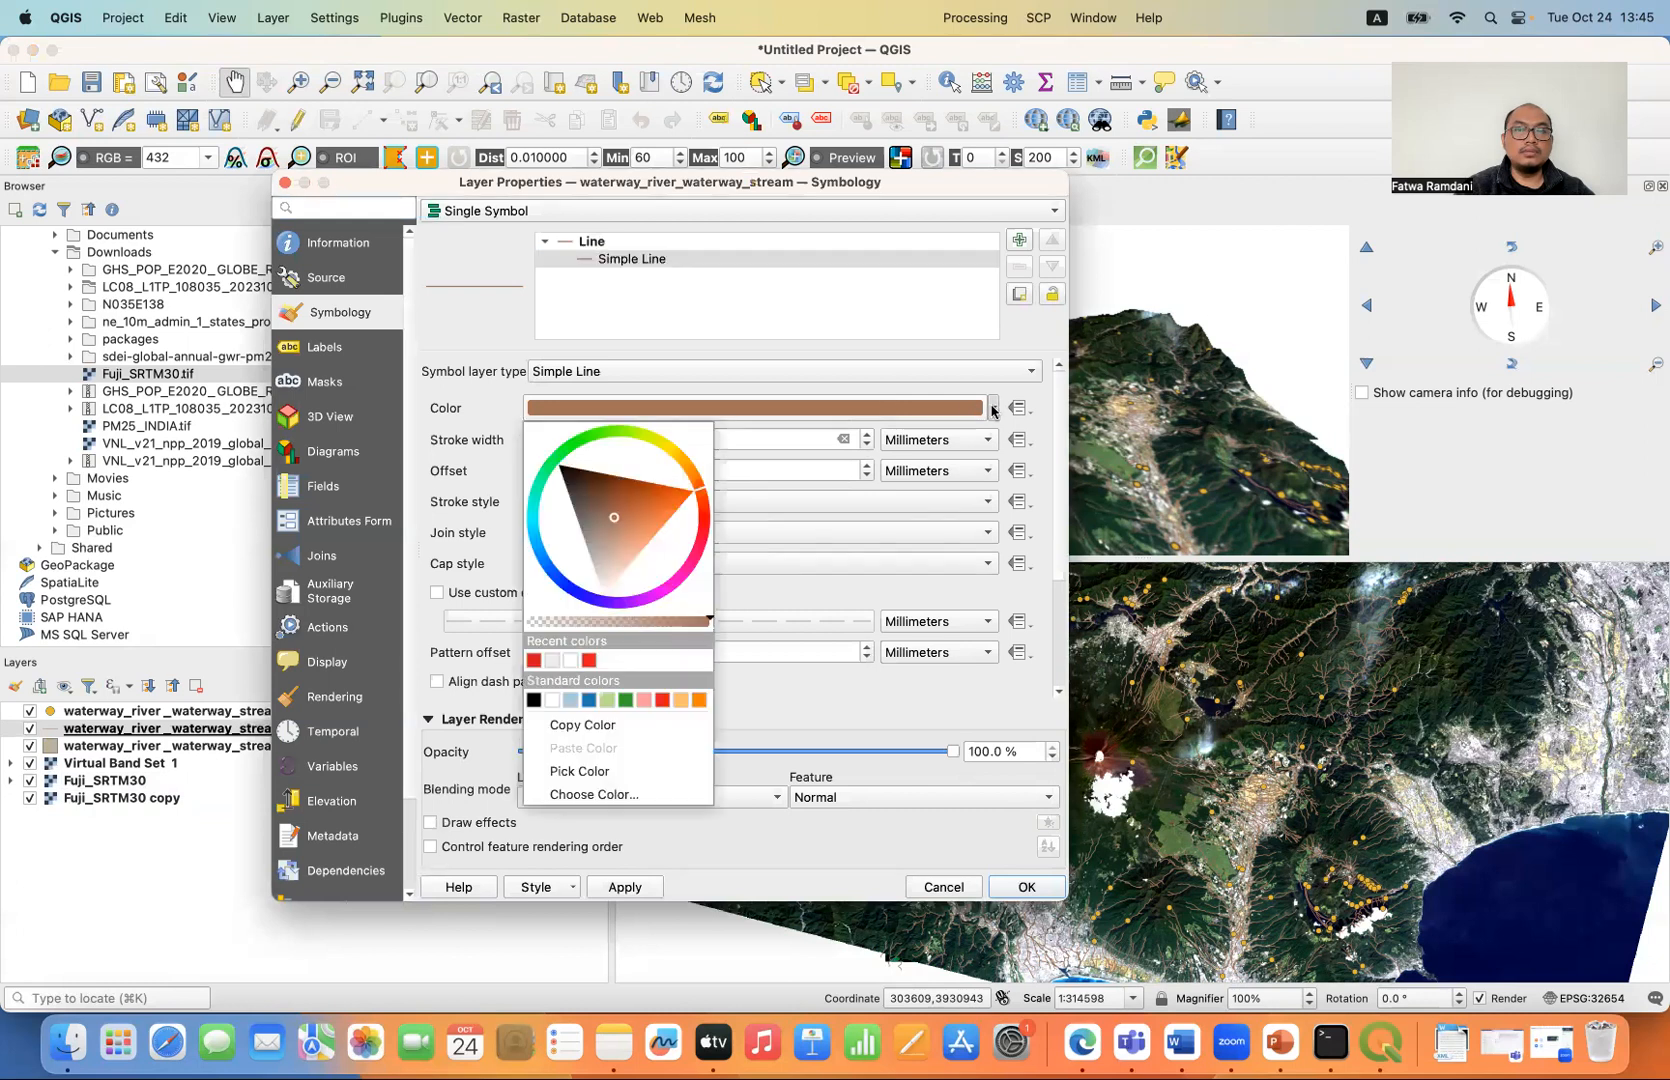
pyautogui.click(591, 700)
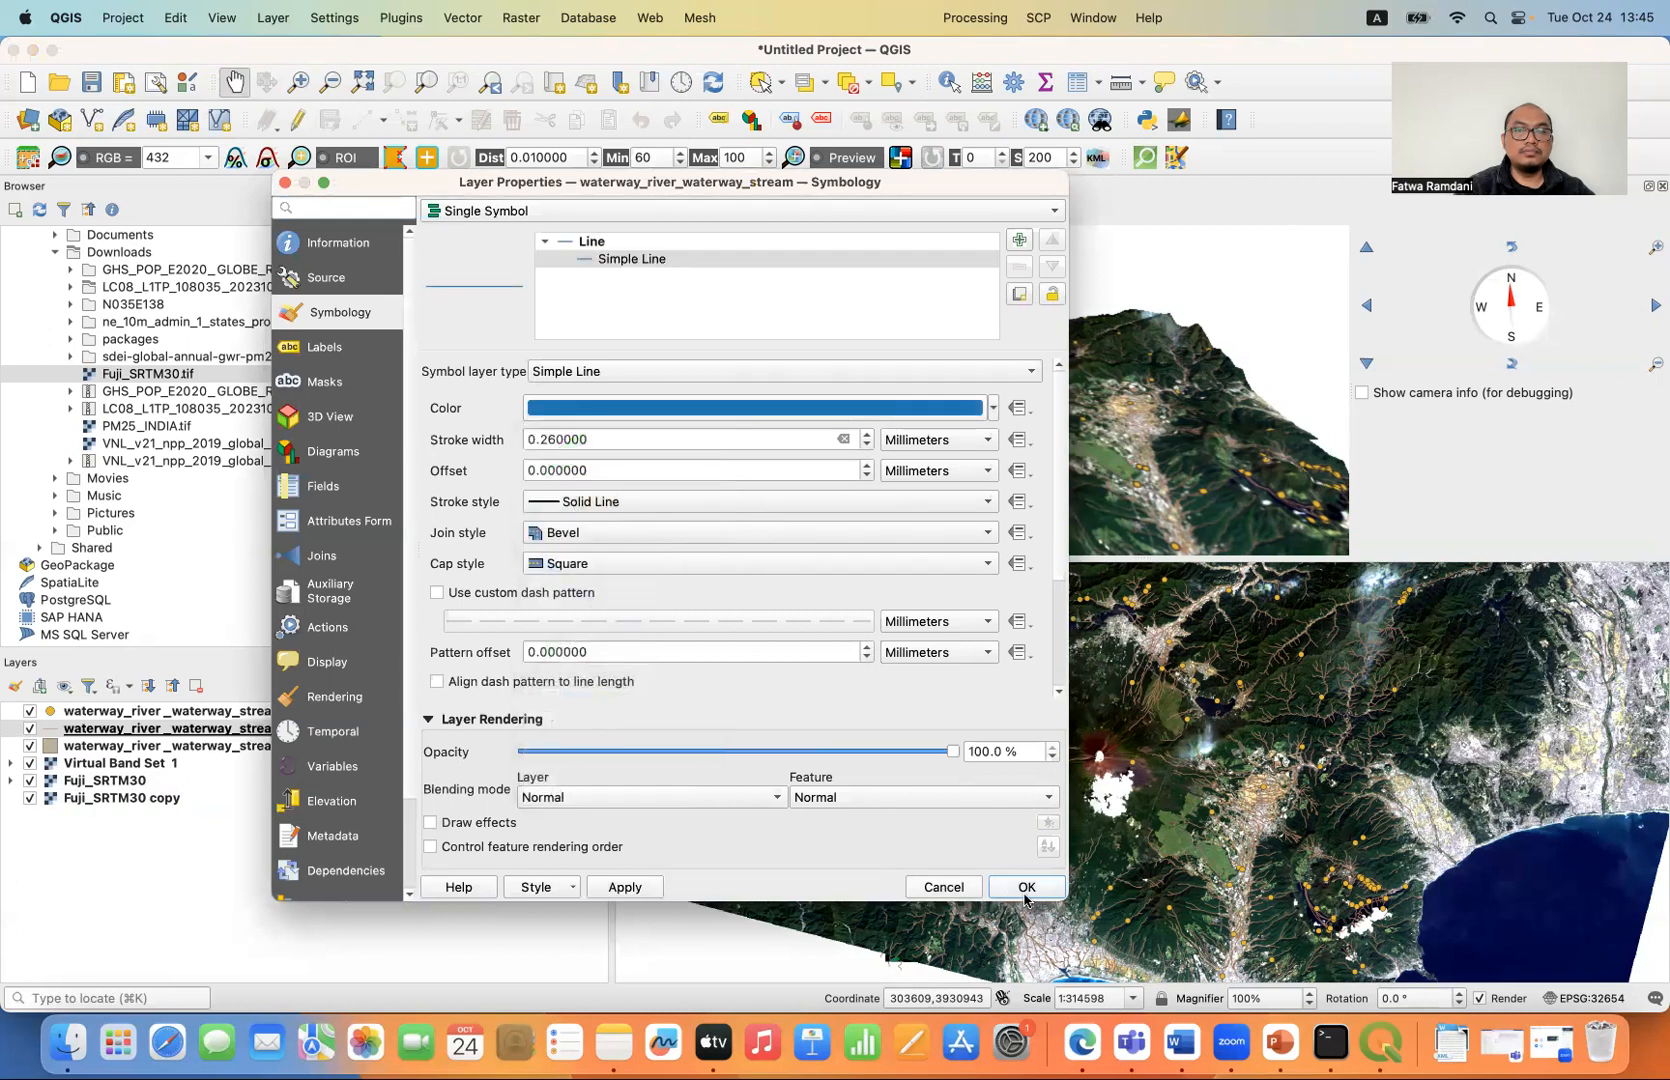
pyautogui.click(1025, 888)
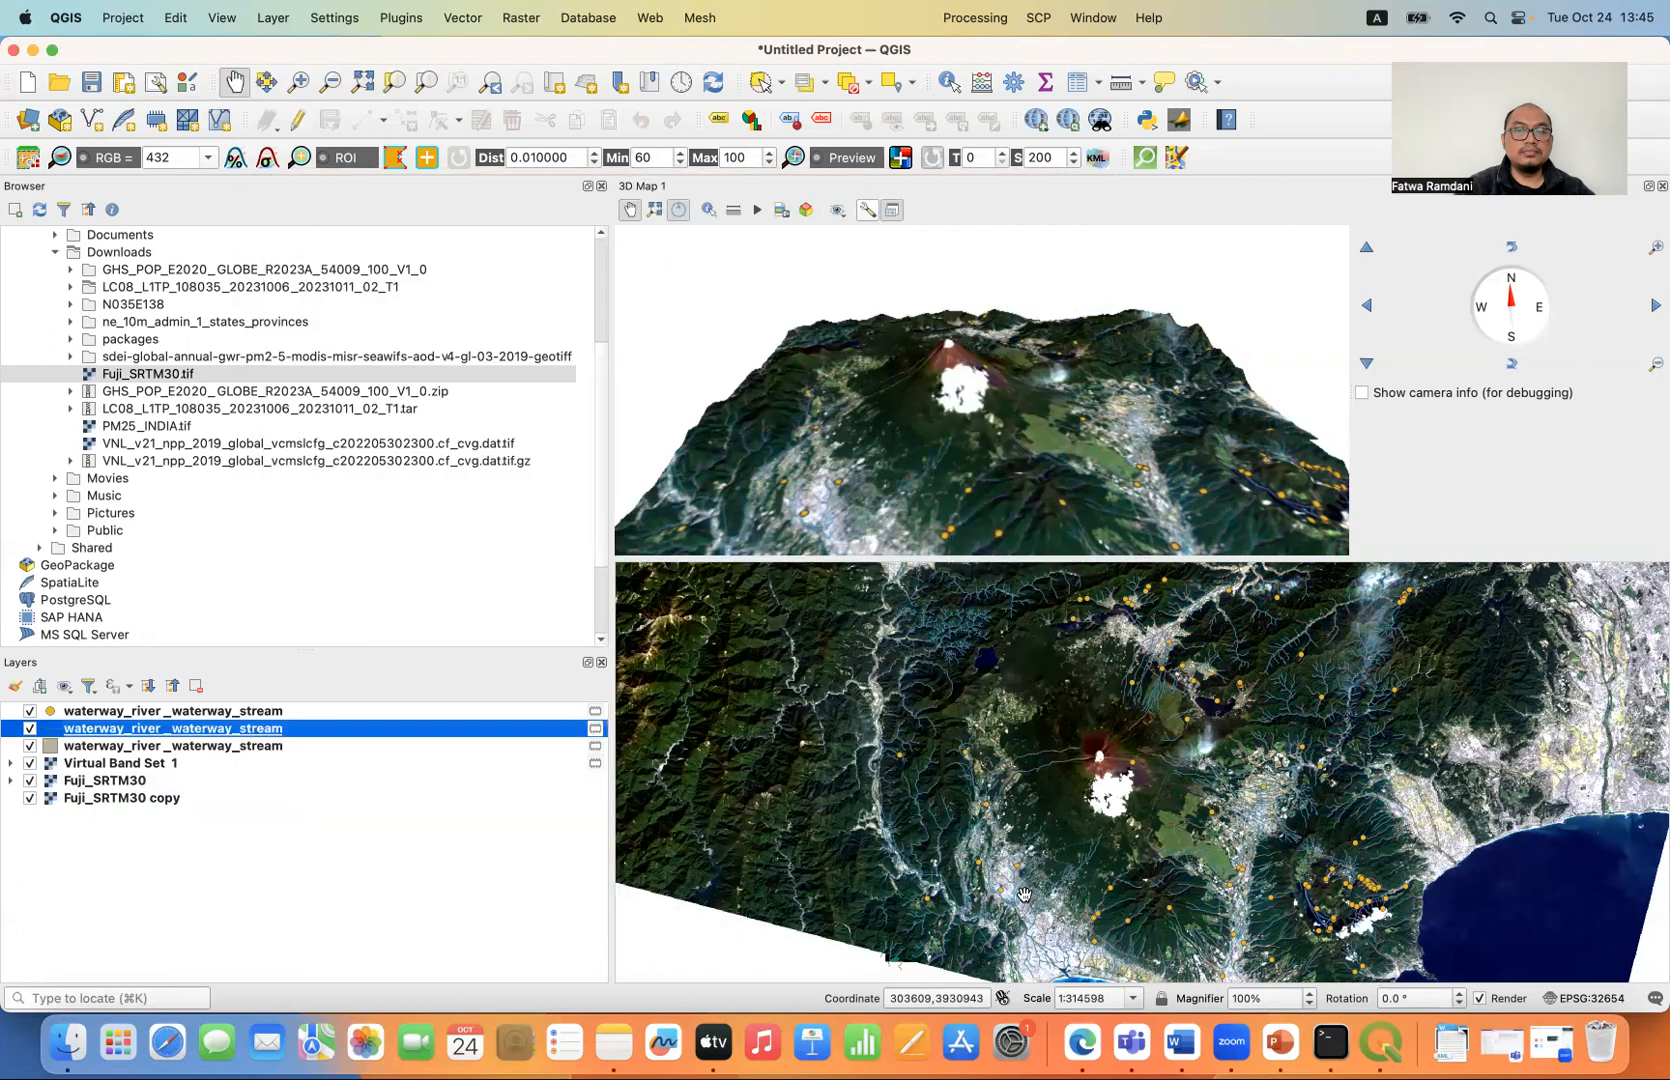
# - Review the attribute table of the waterway point layer, checking its feature types, and close the table
pyautogui.click(148, 712)
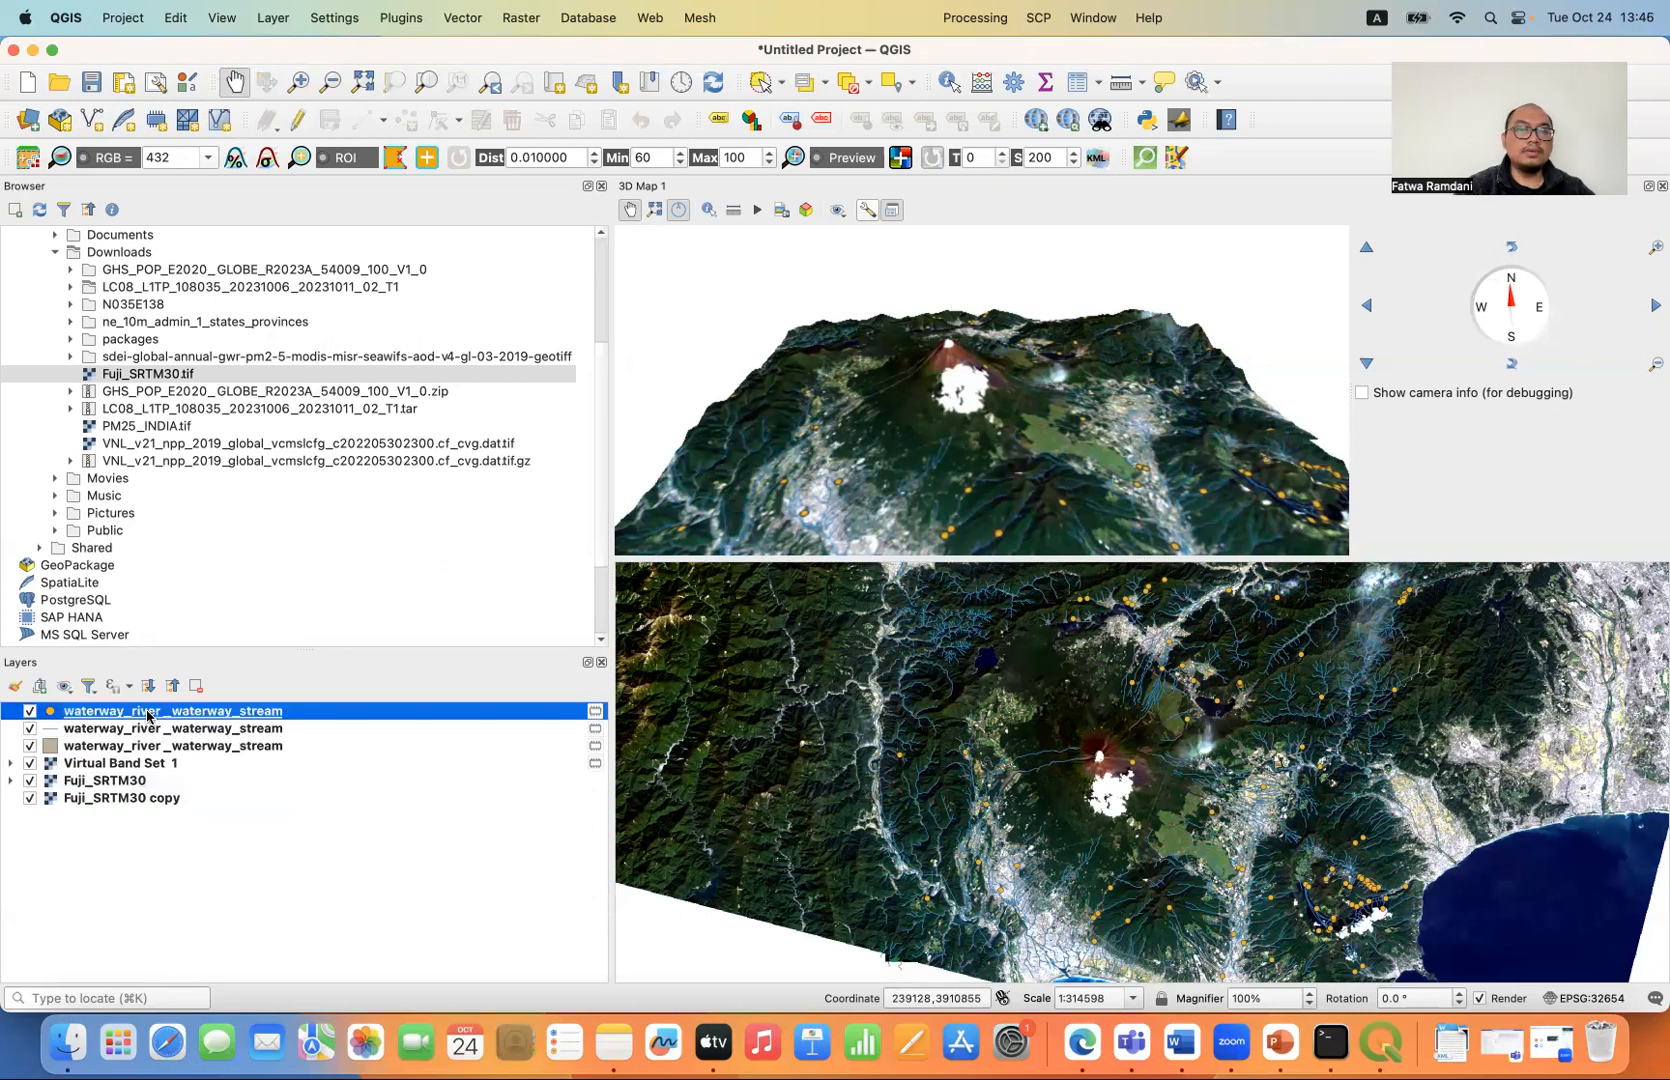
pyautogui.click(1077, 84)
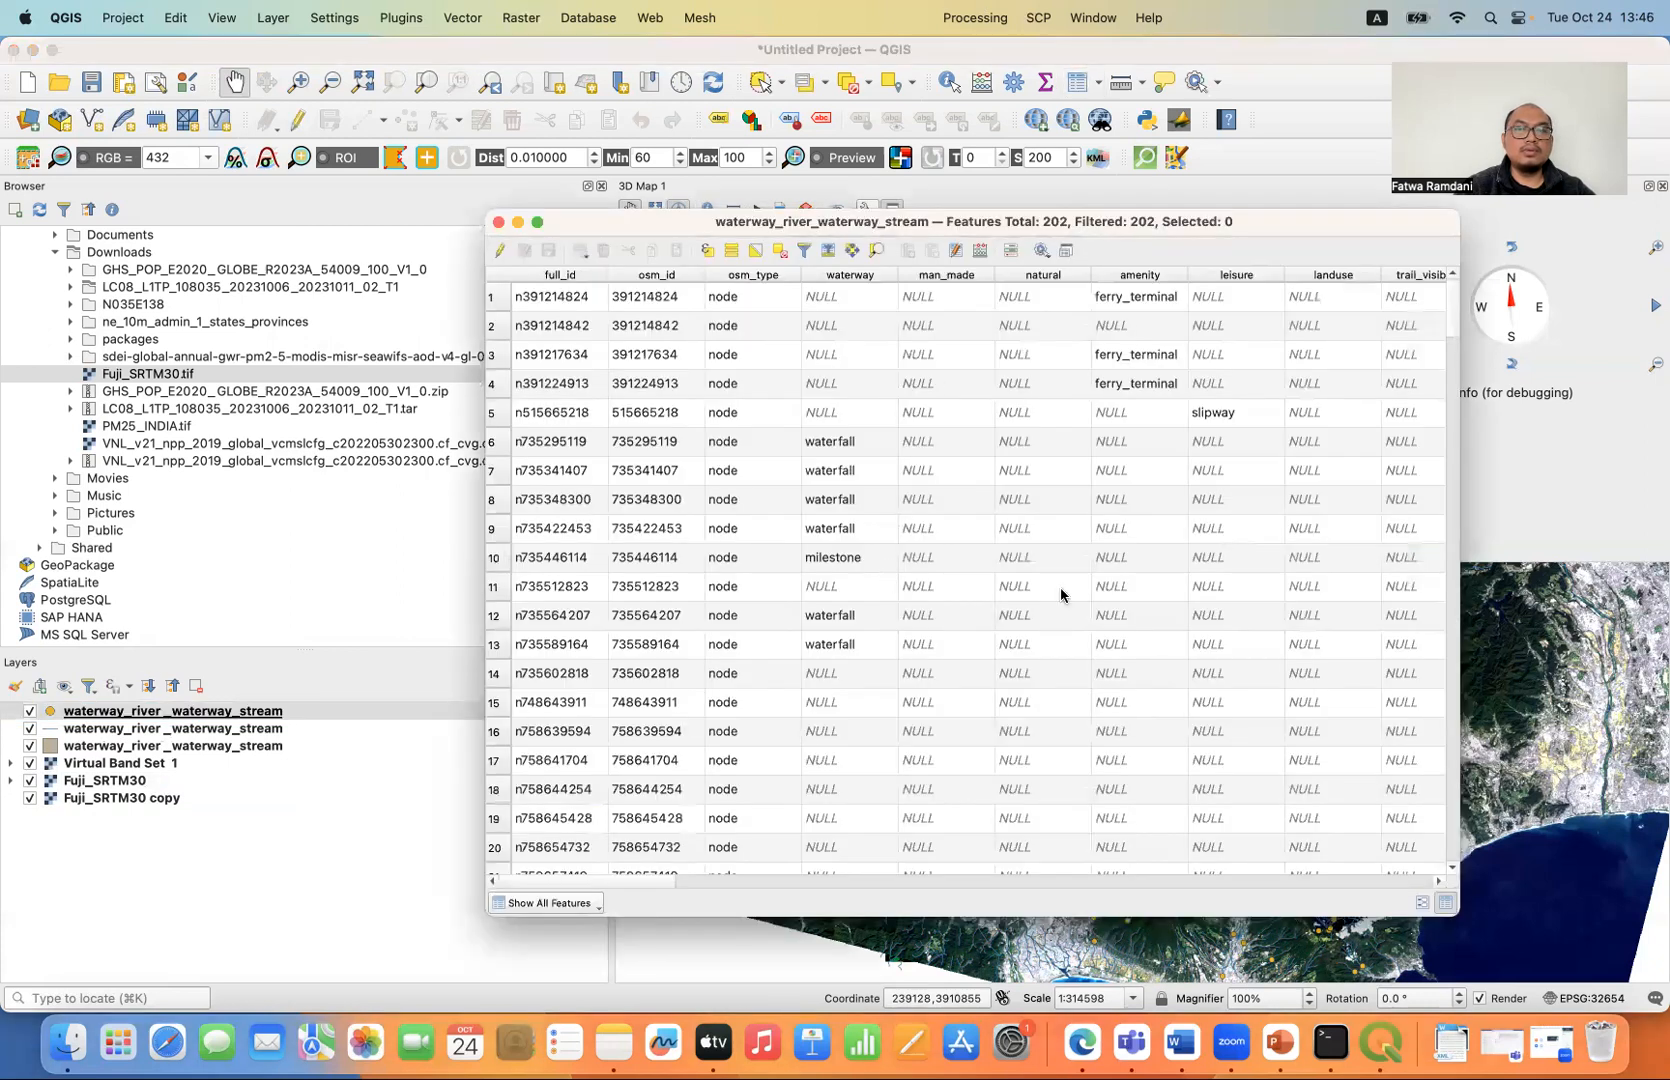
pyautogui.moveTo(1455, 323); pyautogui.dragTo(1438, 226)
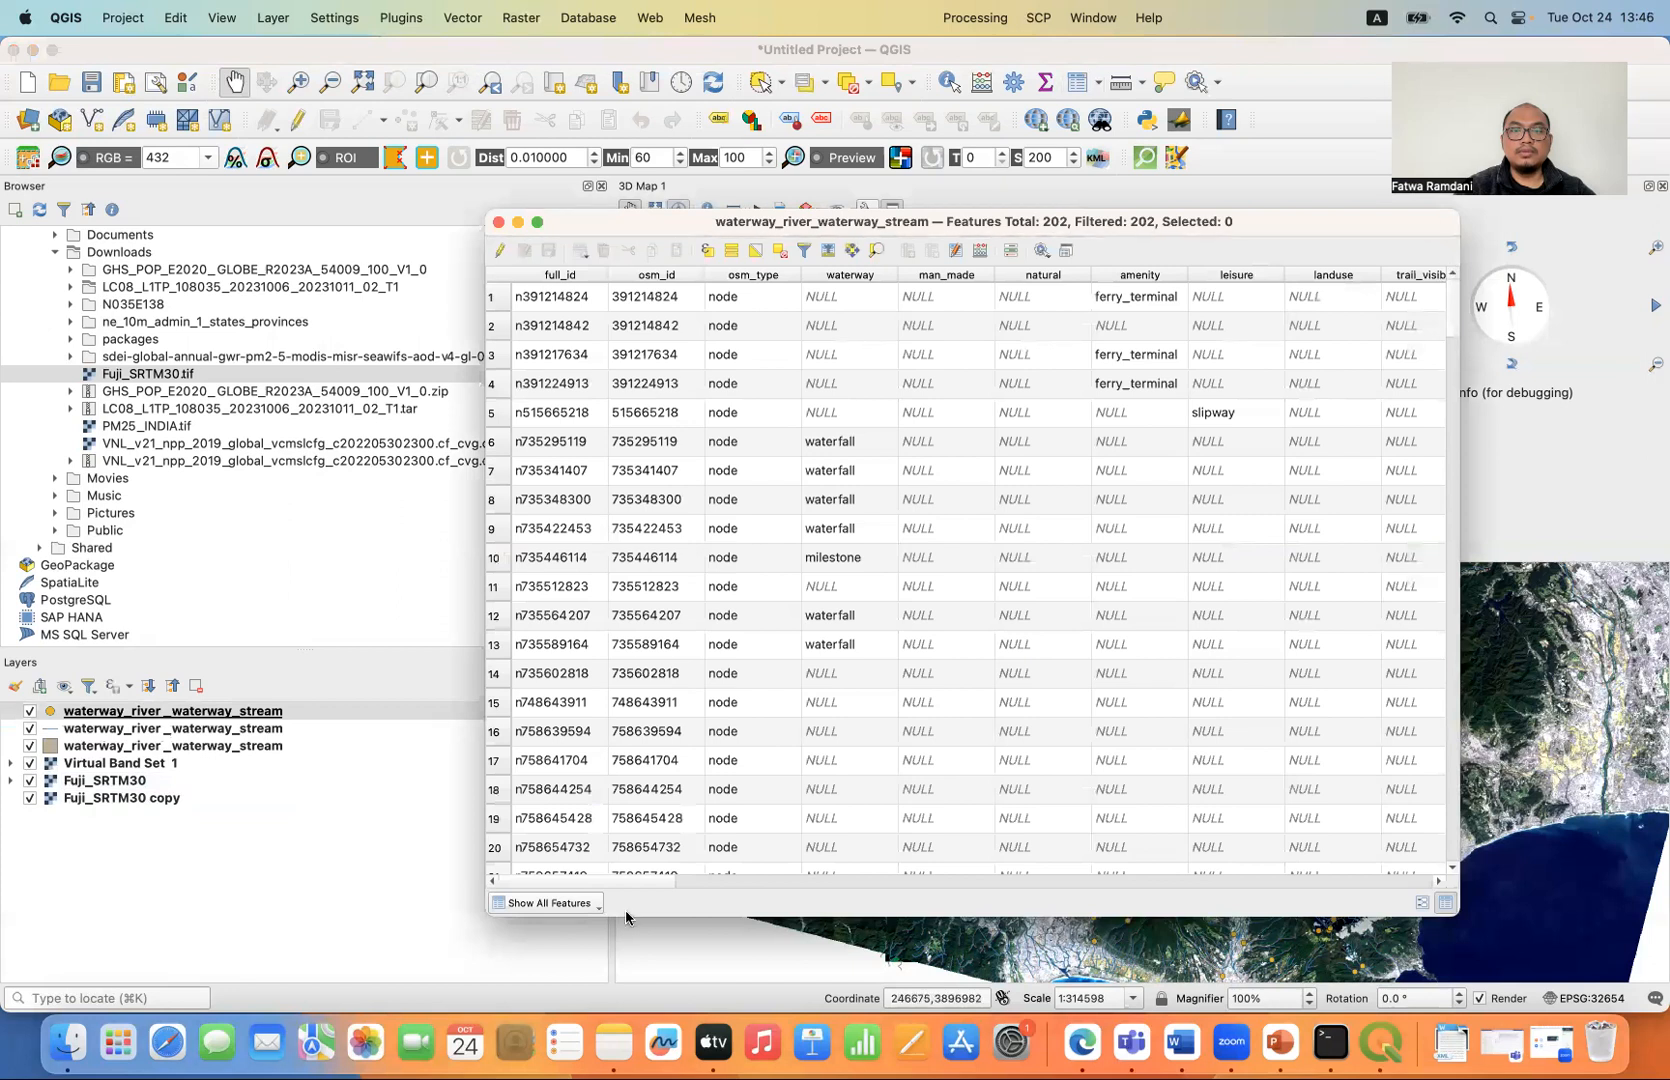
pyautogui.moveTo(631, 881); pyautogui.dragTo(539, 805)
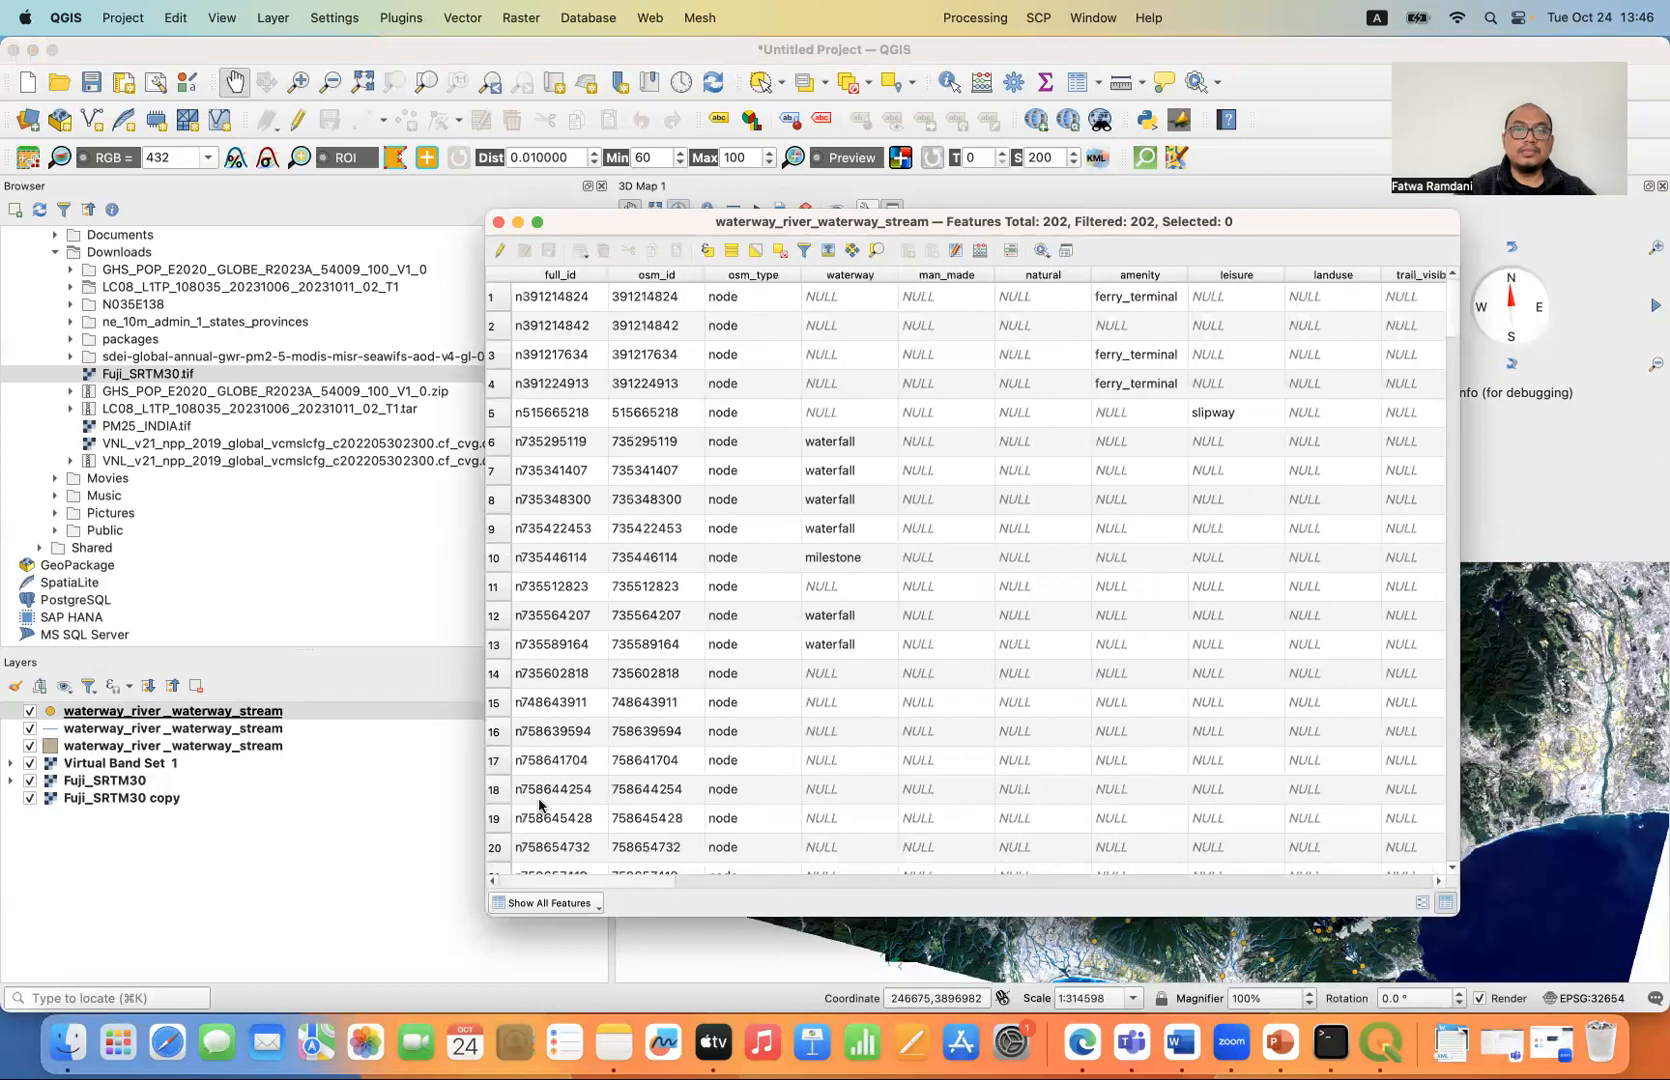
pyautogui.click(499, 222)
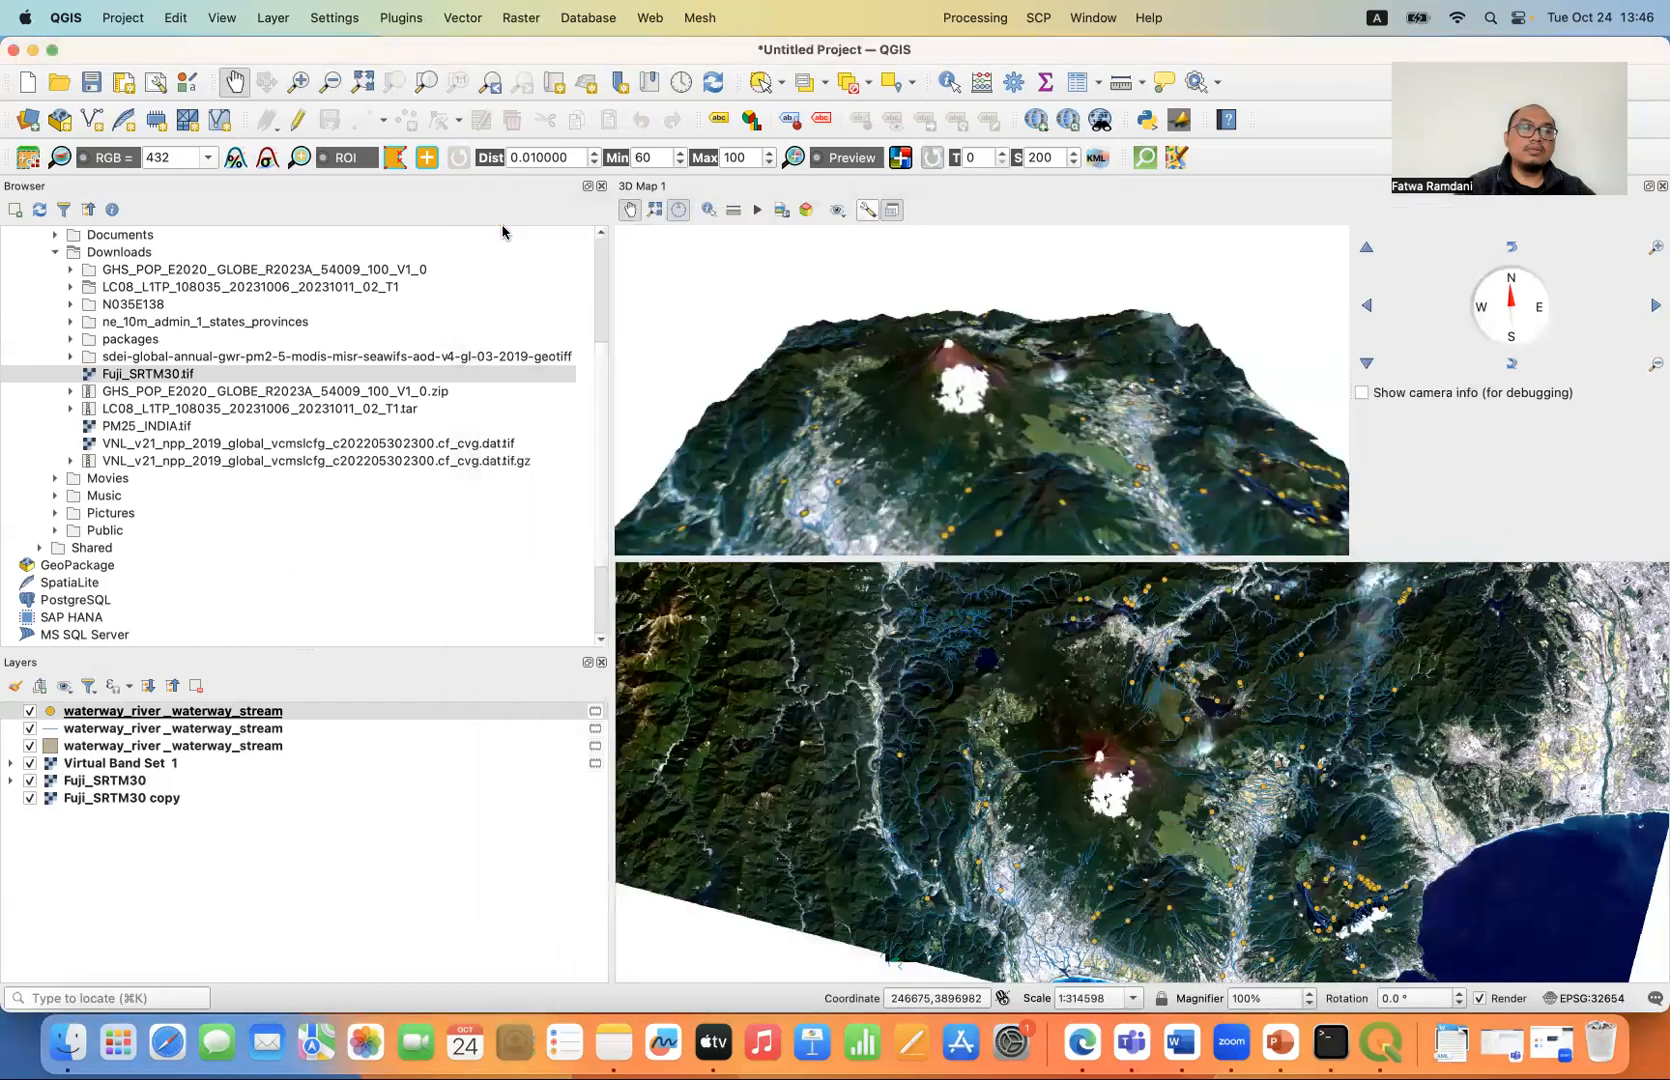
# - Review the attribute table of the waterway line layer, checking its waterway types, and close the table
pyautogui.click(157, 733)
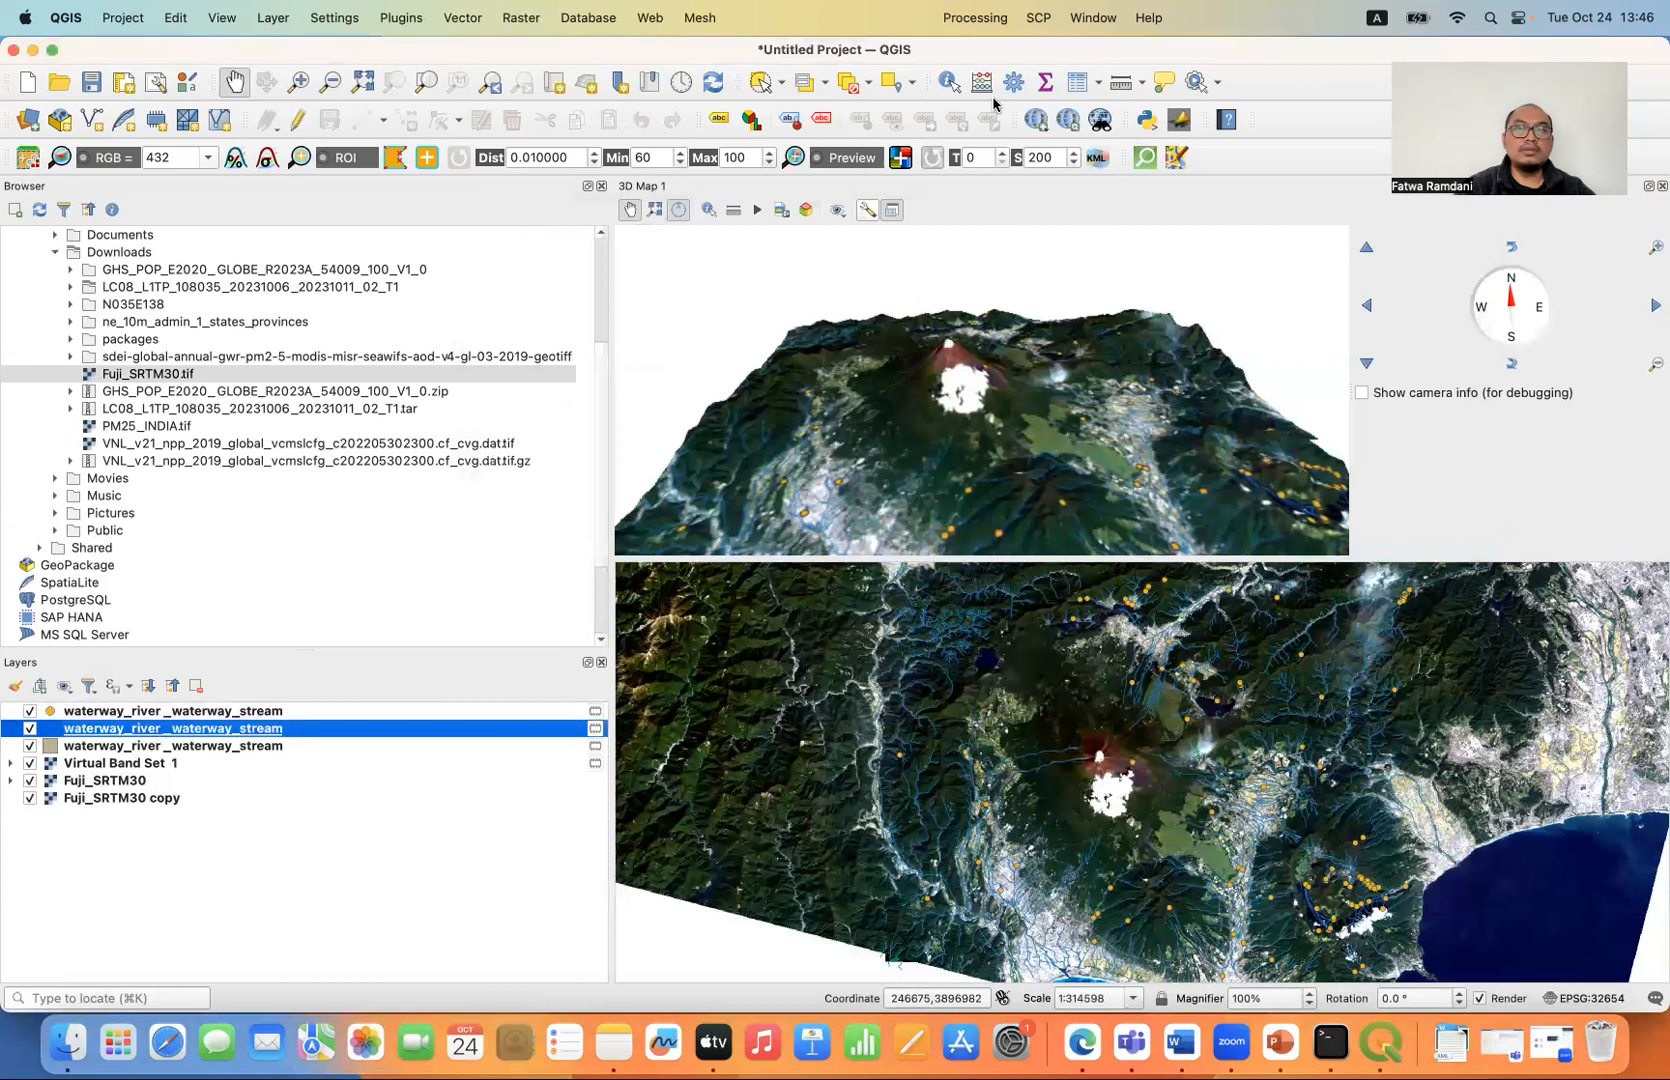
pyautogui.click(1076, 86)
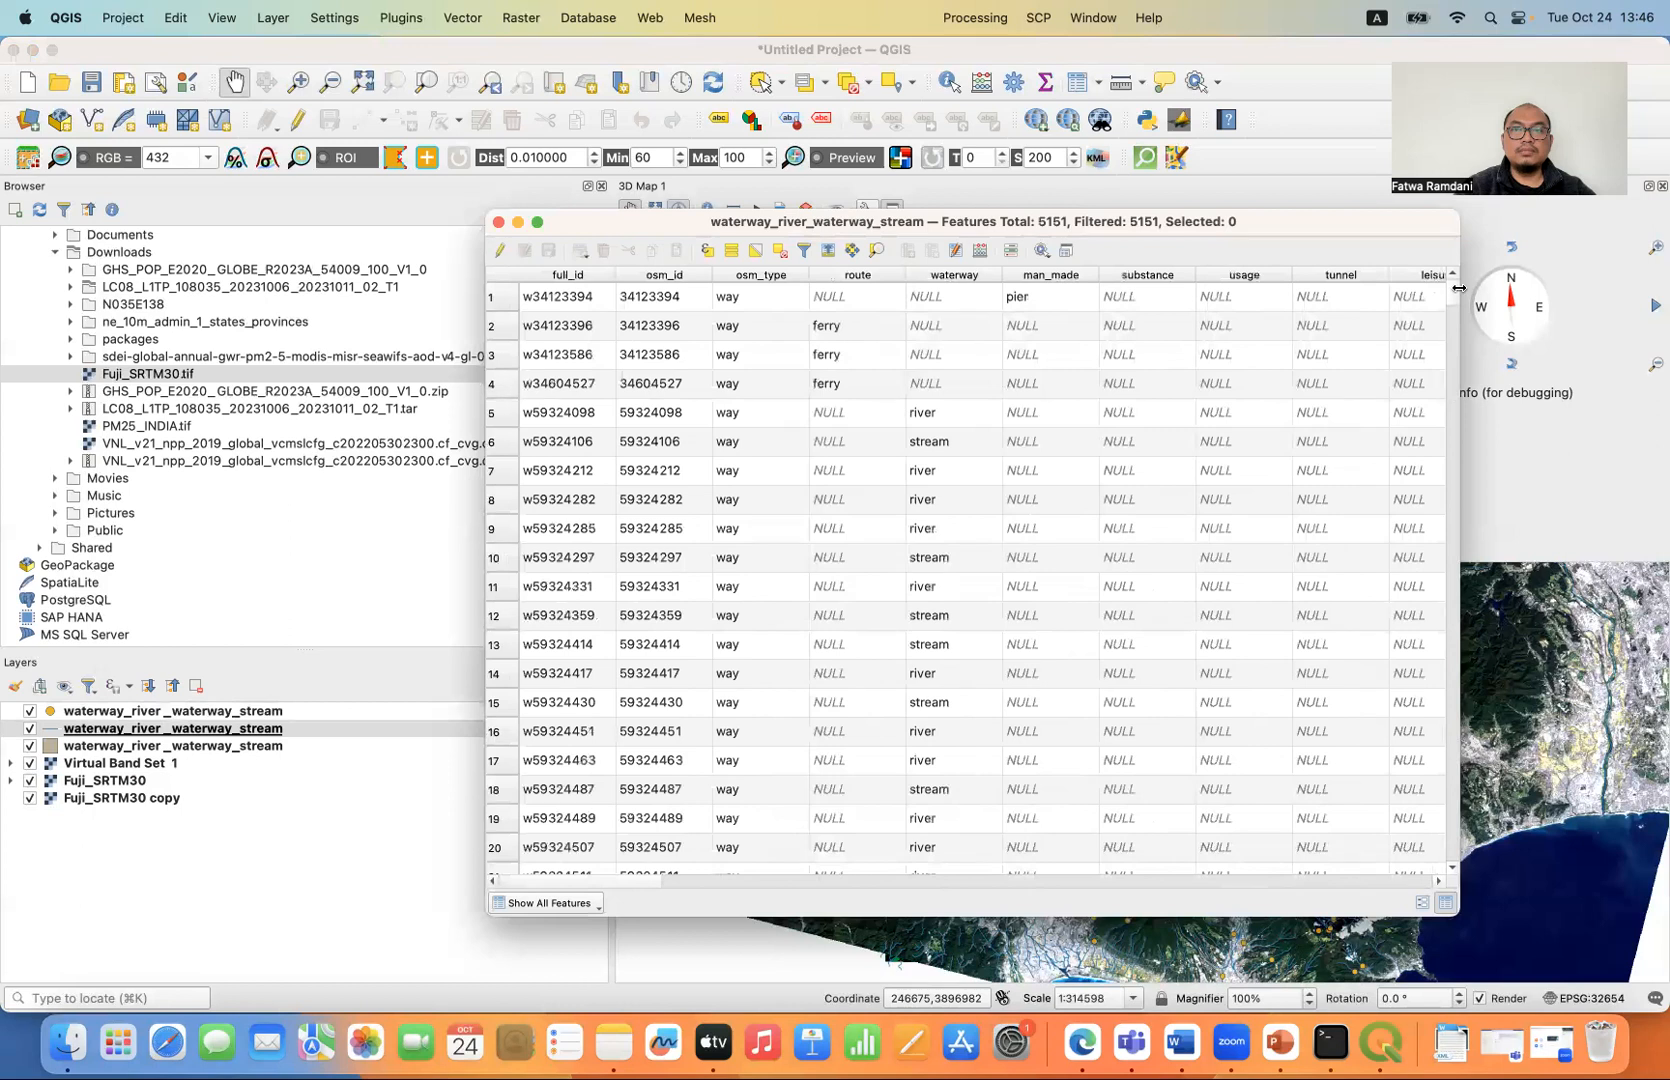
pyautogui.moveTo(1453, 298)
pyautogui.mouseDown()
pyautogui.moveTo(1467, 868)
pyautogui.moveTo(1454, 284)
pyautogui.mouseUp()
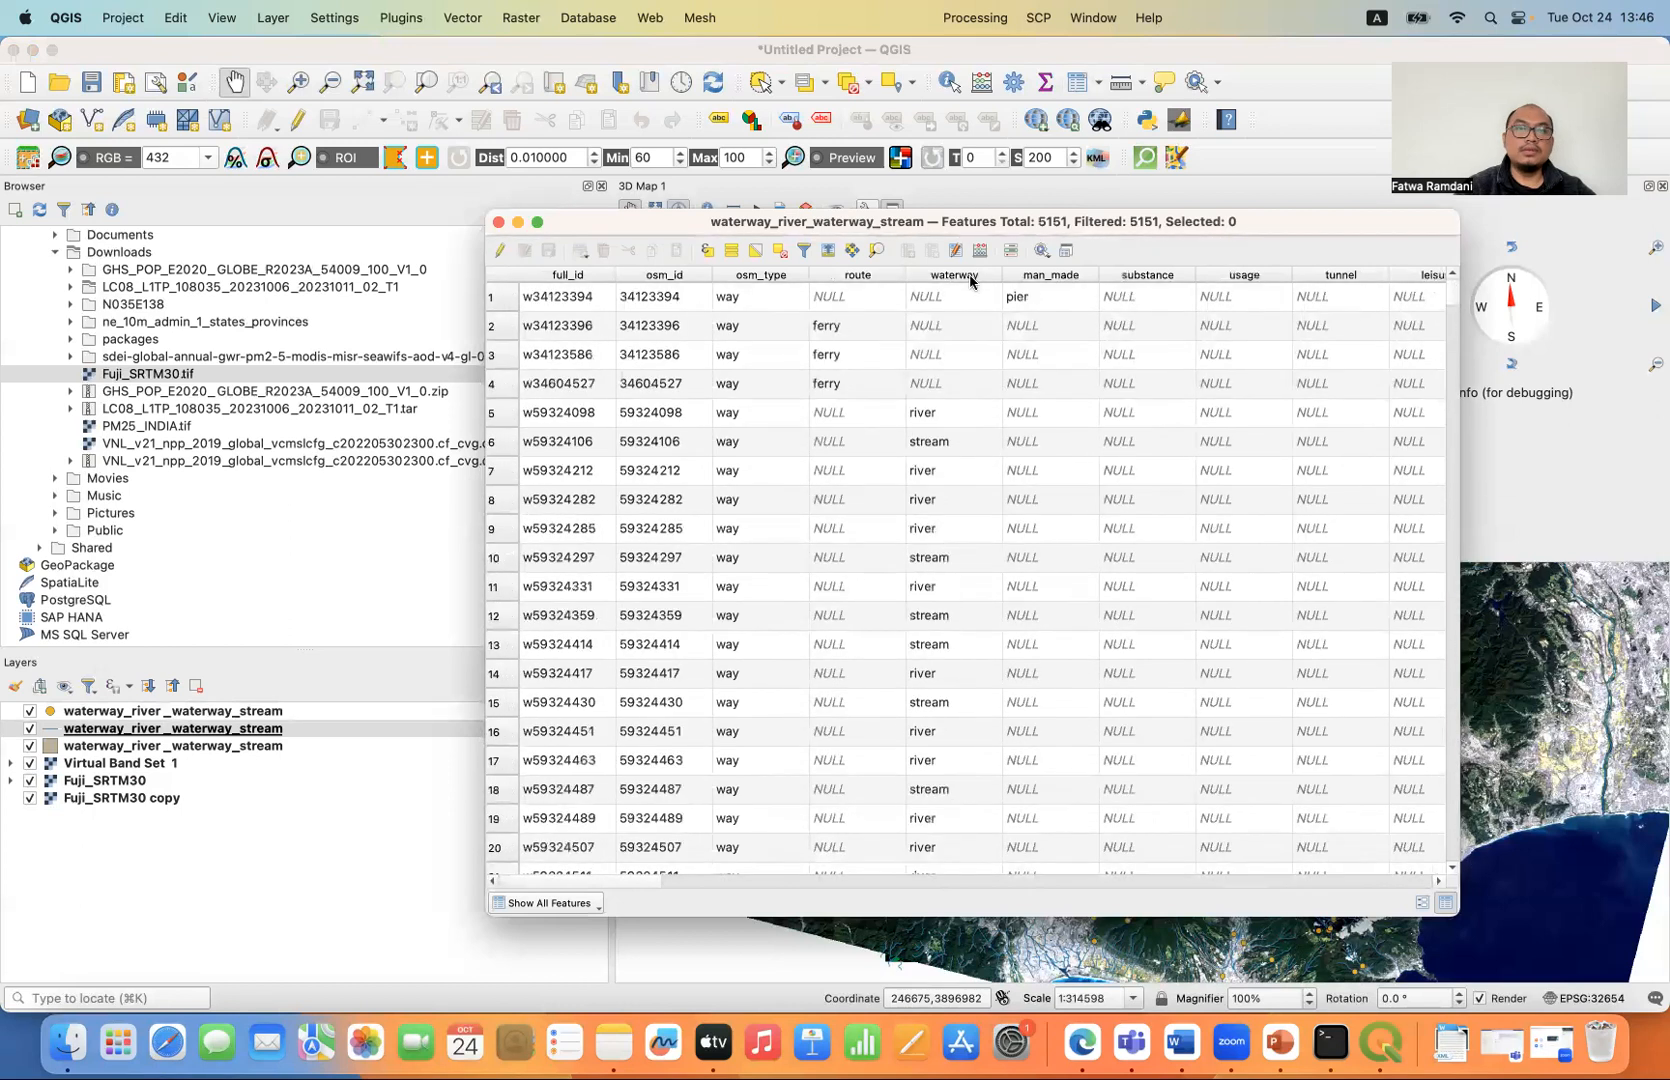
pyautogui.click(497, 222)
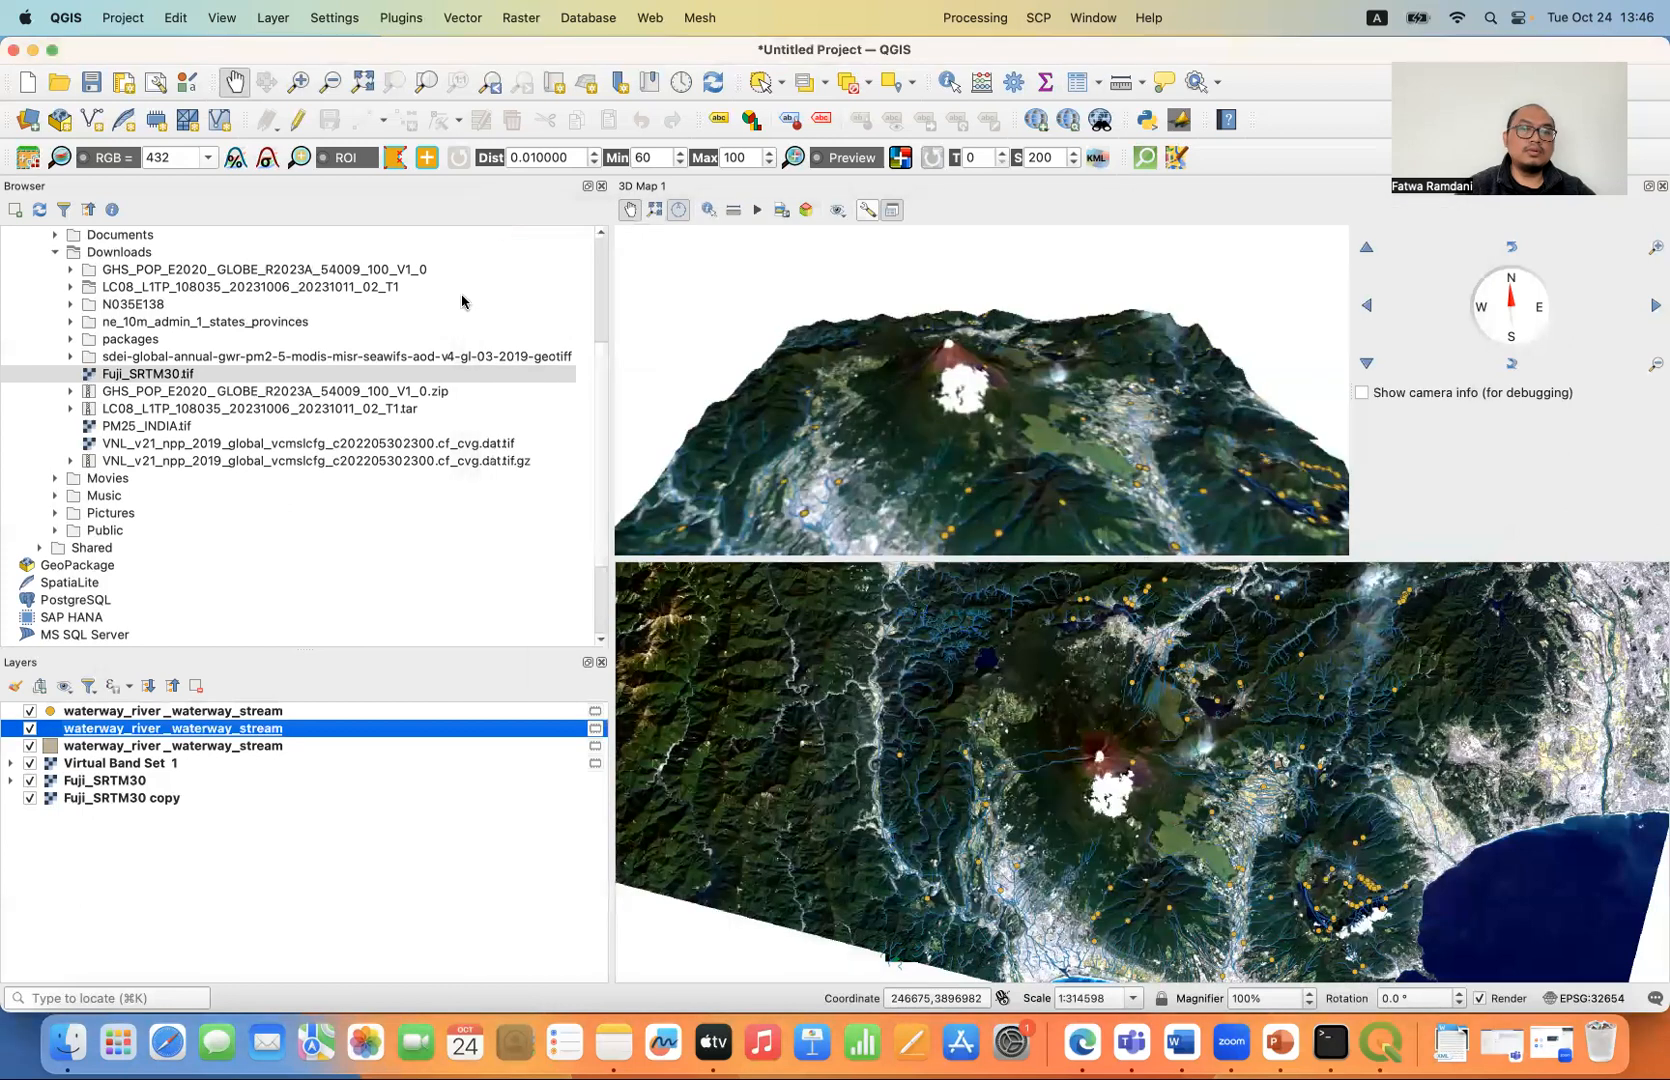
# - Examine the attribute table of the waterway polygon layer, checking its natural and landuse columns, and close the table
pyautogui.click(155, 746)
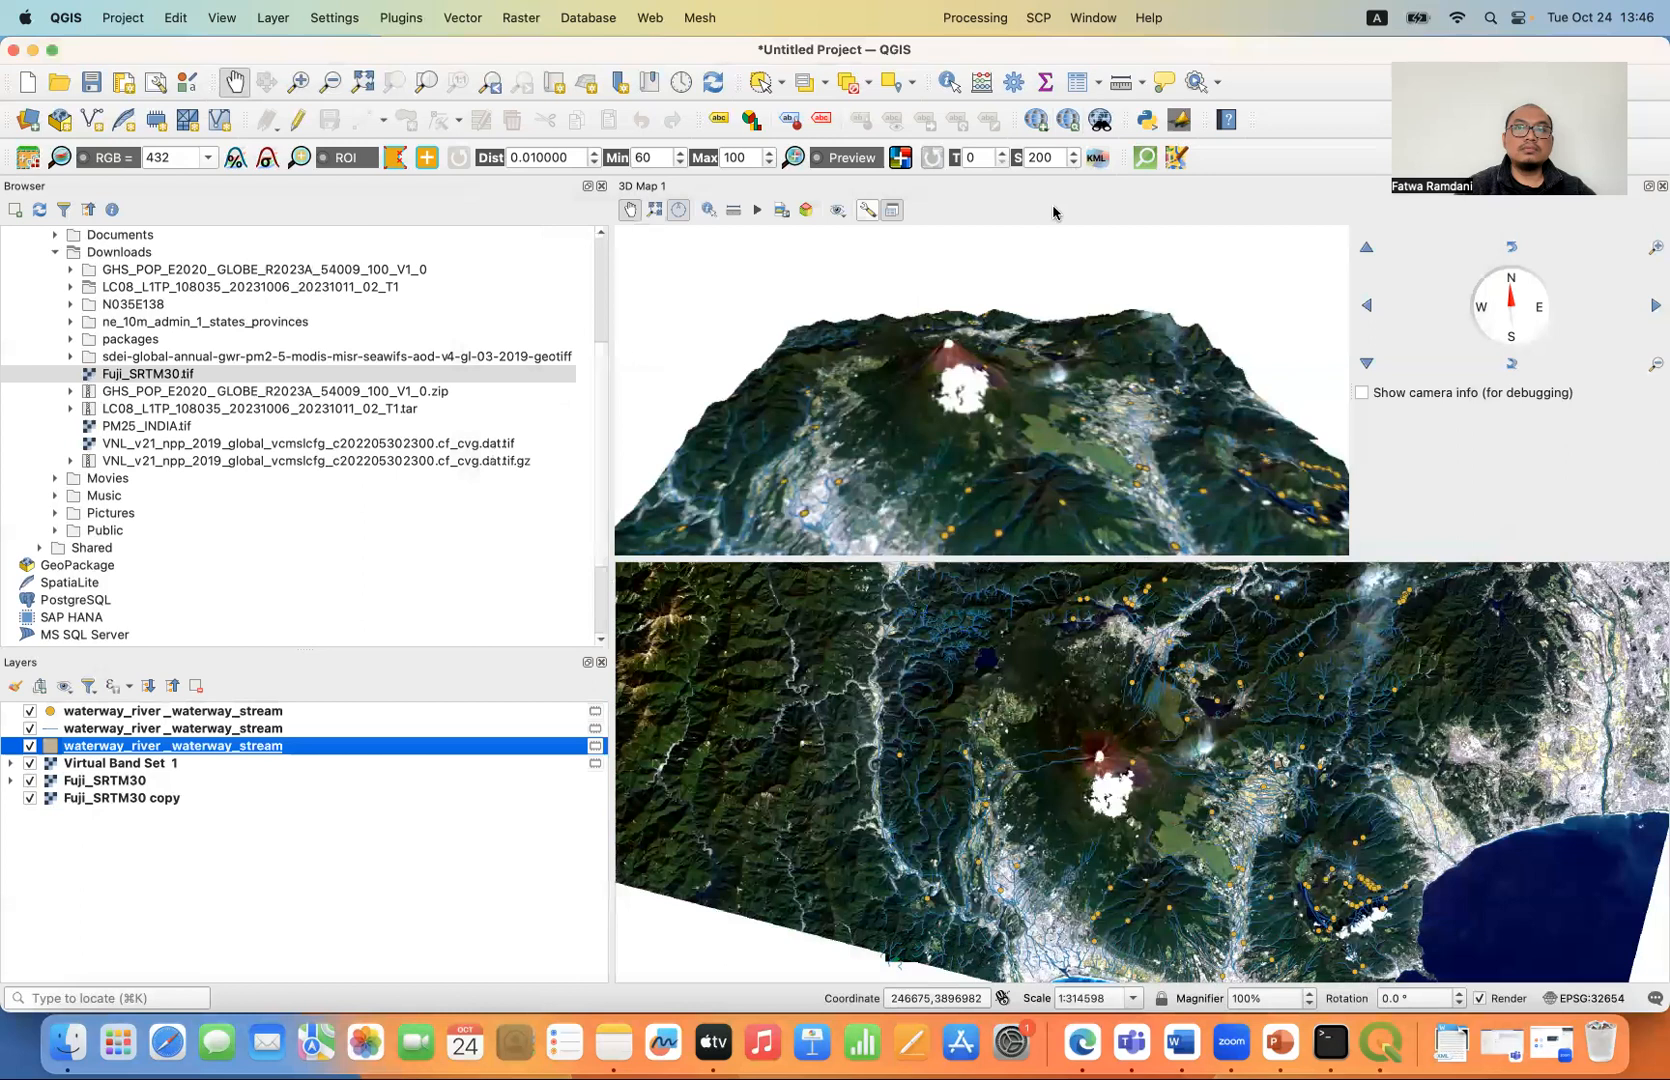
pyautogui.rightClick(292, 748)
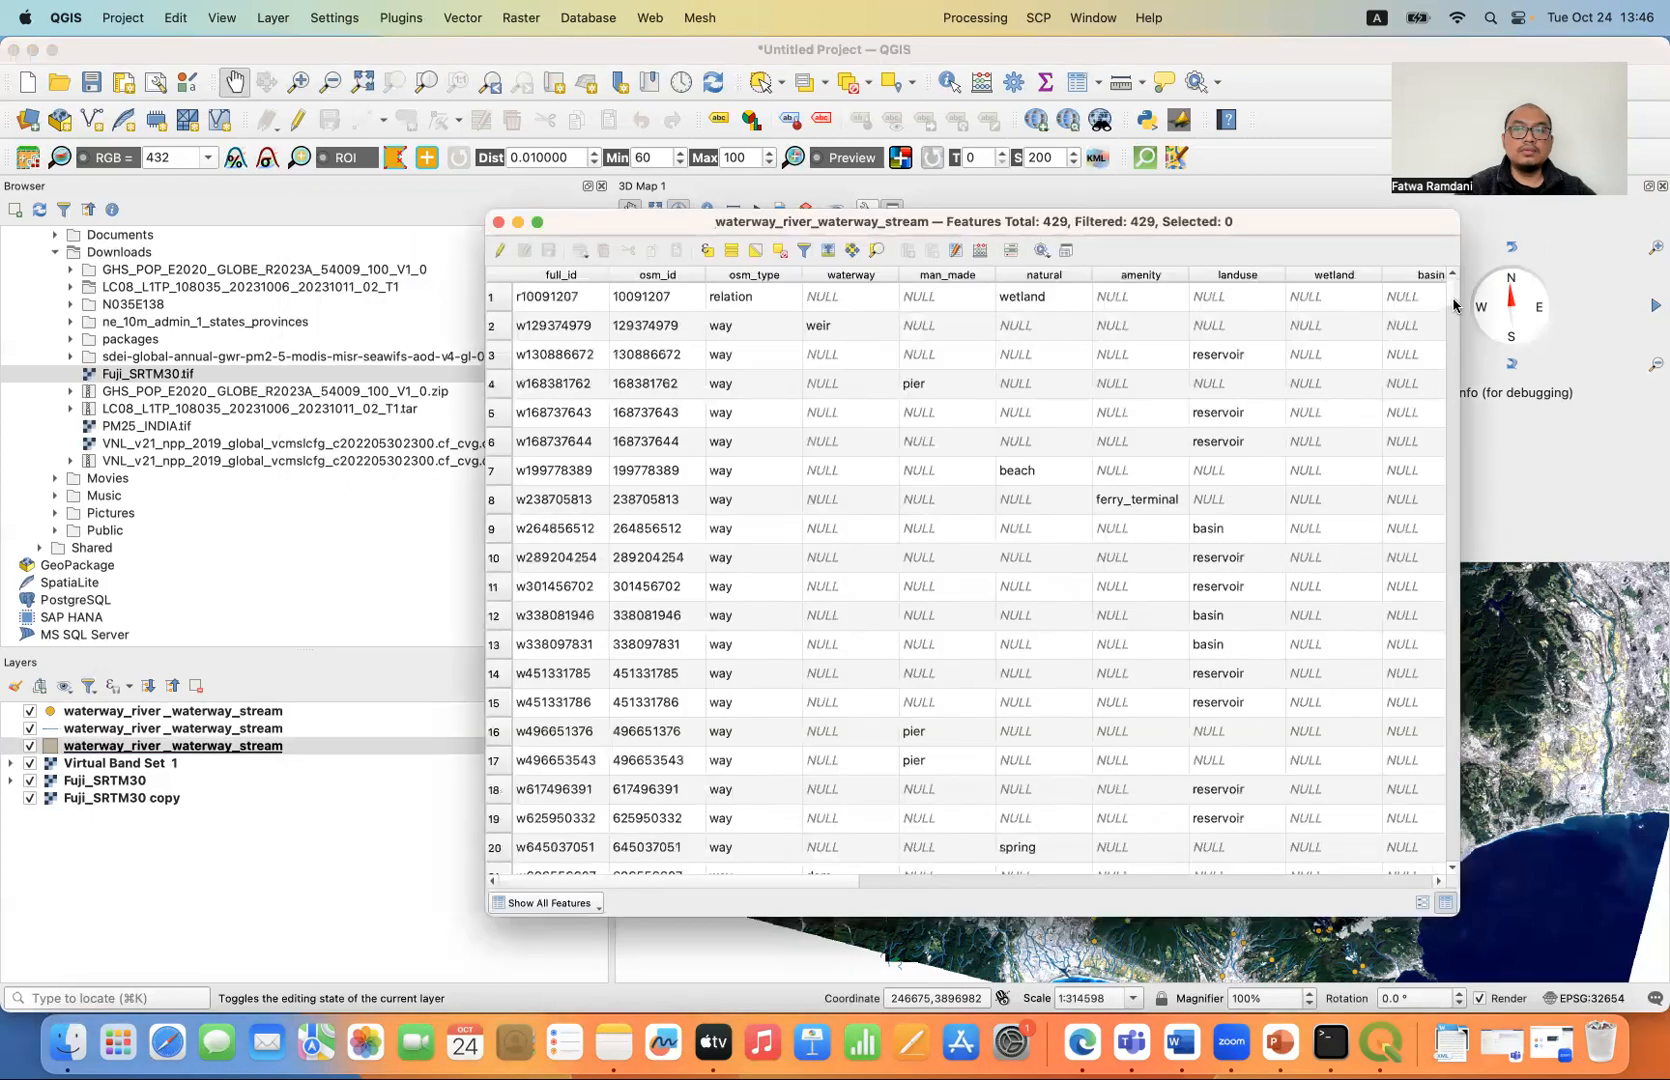
pyautogui.moveTo(1453, 306); pyautogui.dragTo(1447, 252)
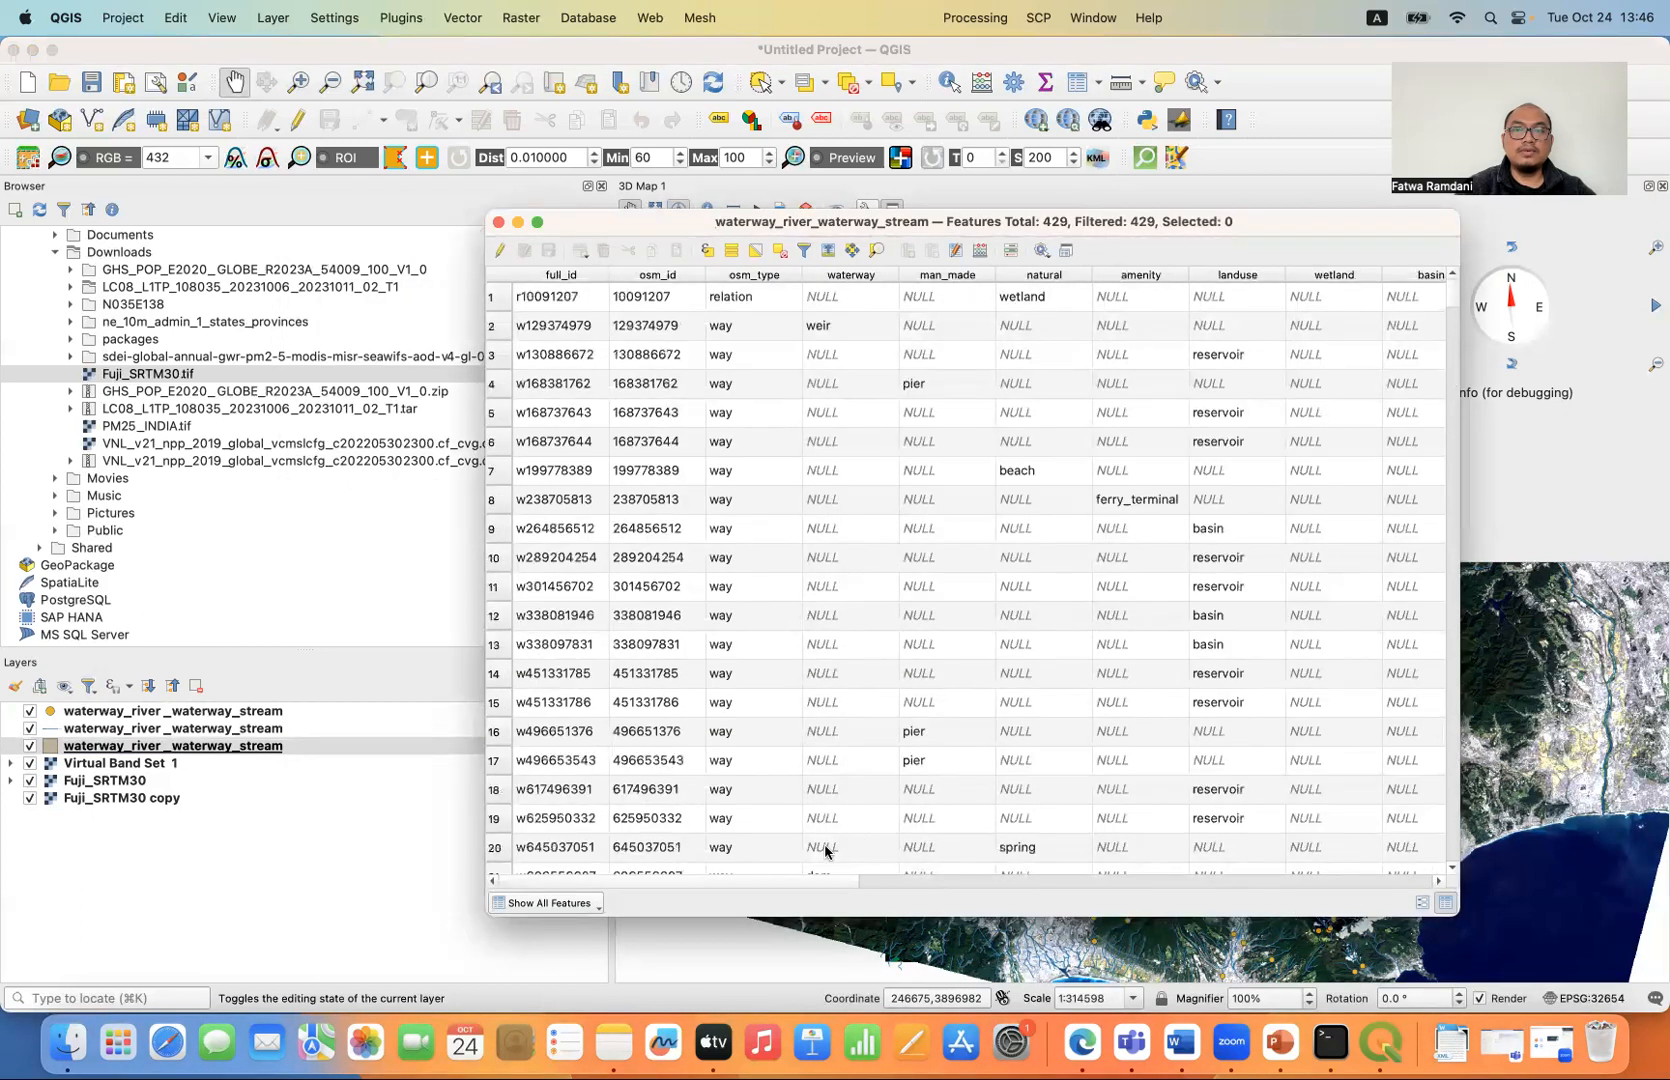
pyautogui.moveTo(665, 882); pyautogui.dragTo(727, 757)
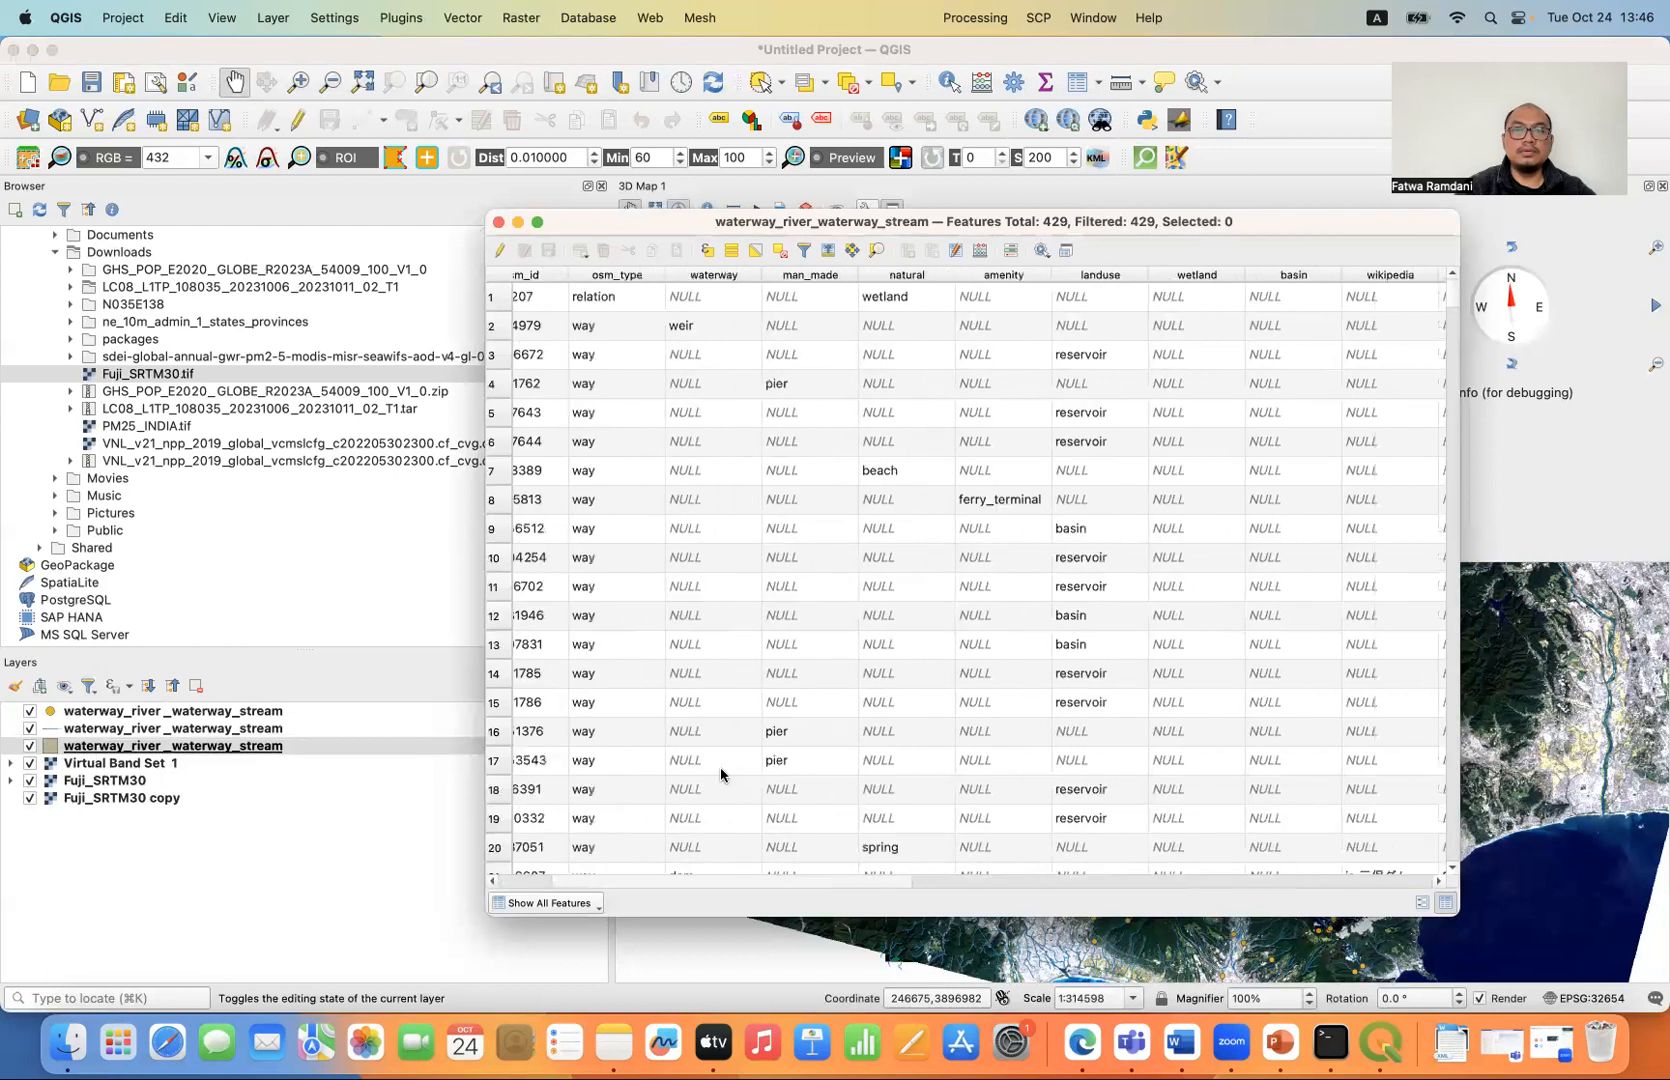
pyautogui.click(498, 222)
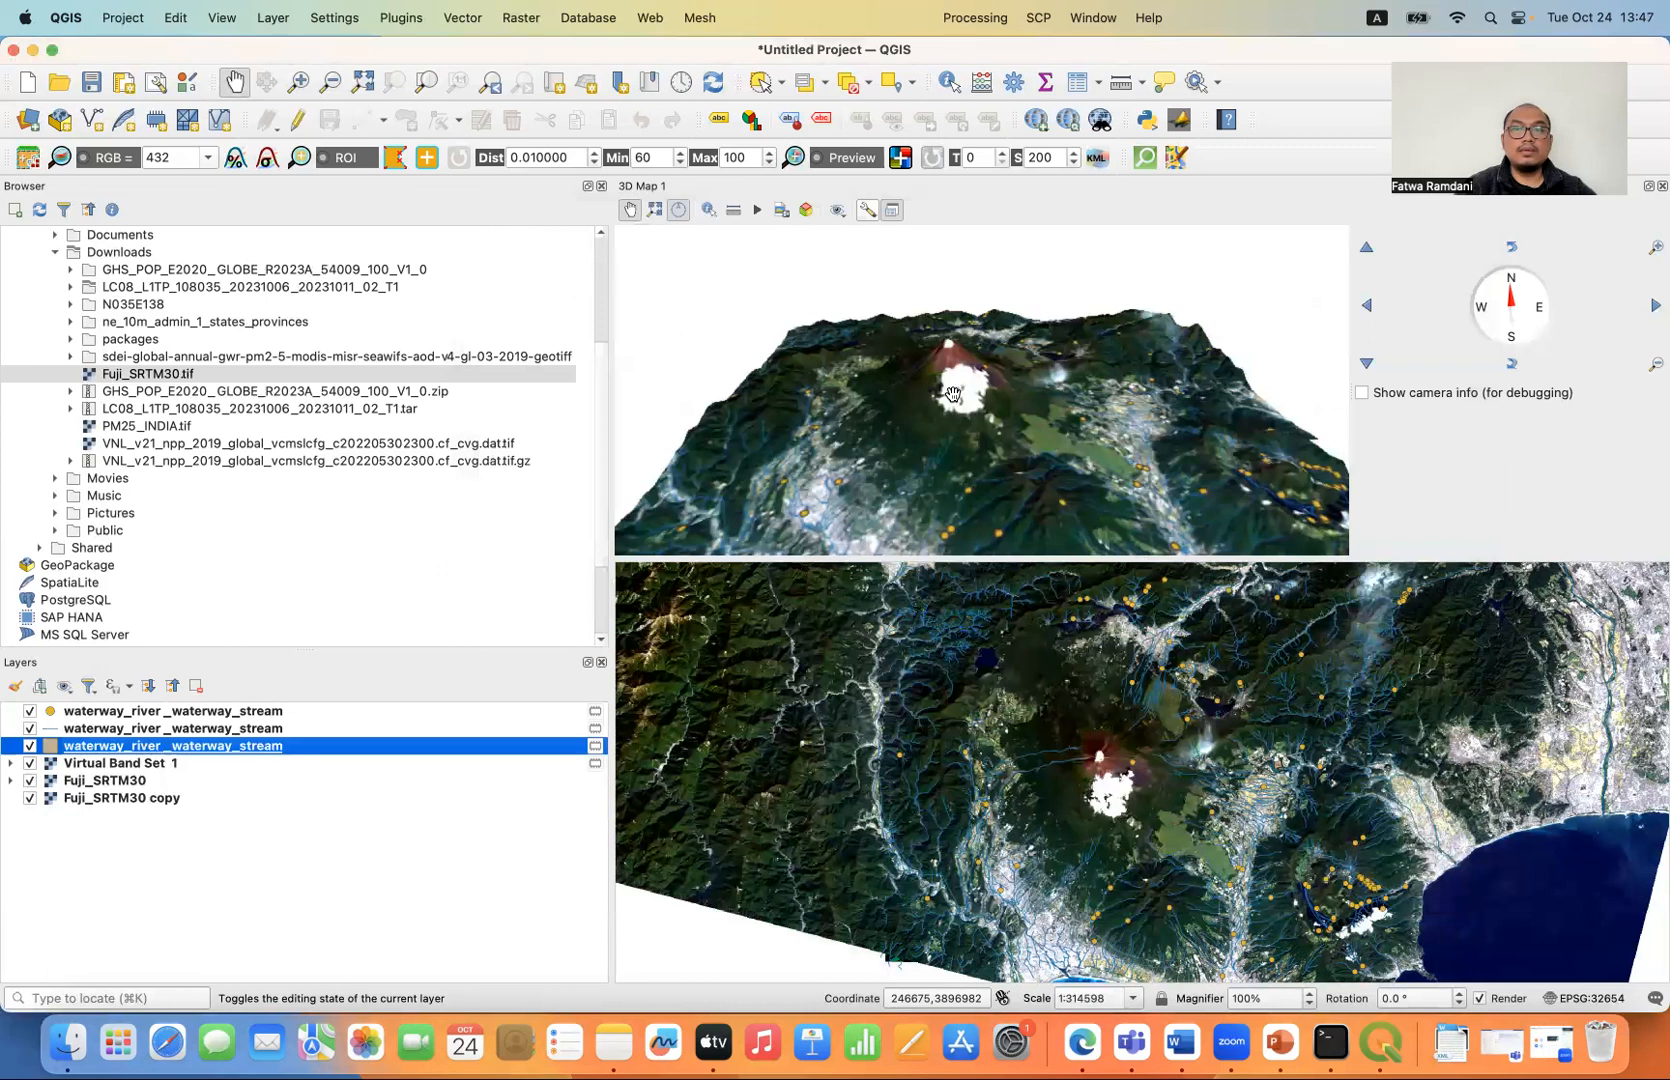
# - Enlarge the 3D map view around Mount Fuji and save it as a PNG image named Fuji in Downloads
pyautogui.scroll(2, 952, 393)
pyautogui.scroll(2, 945, 405)
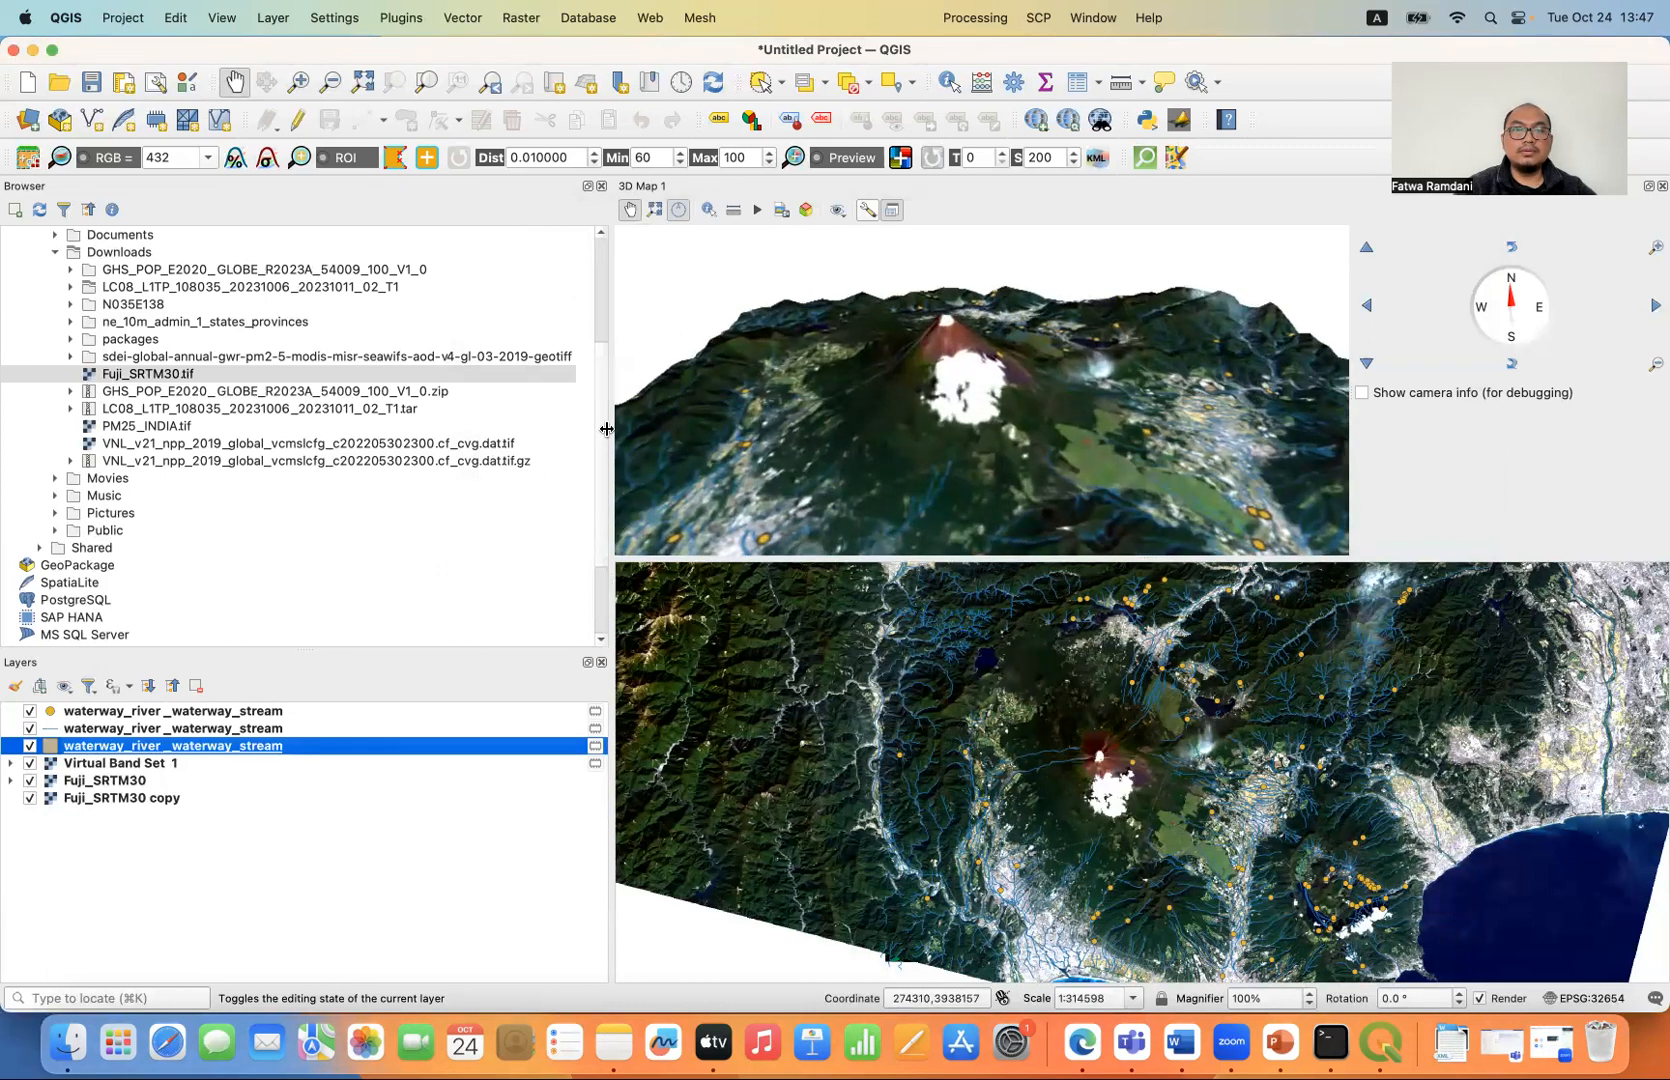
pyautogui.moveTo(609, 429); pyautogui.dragTo(421, 419)
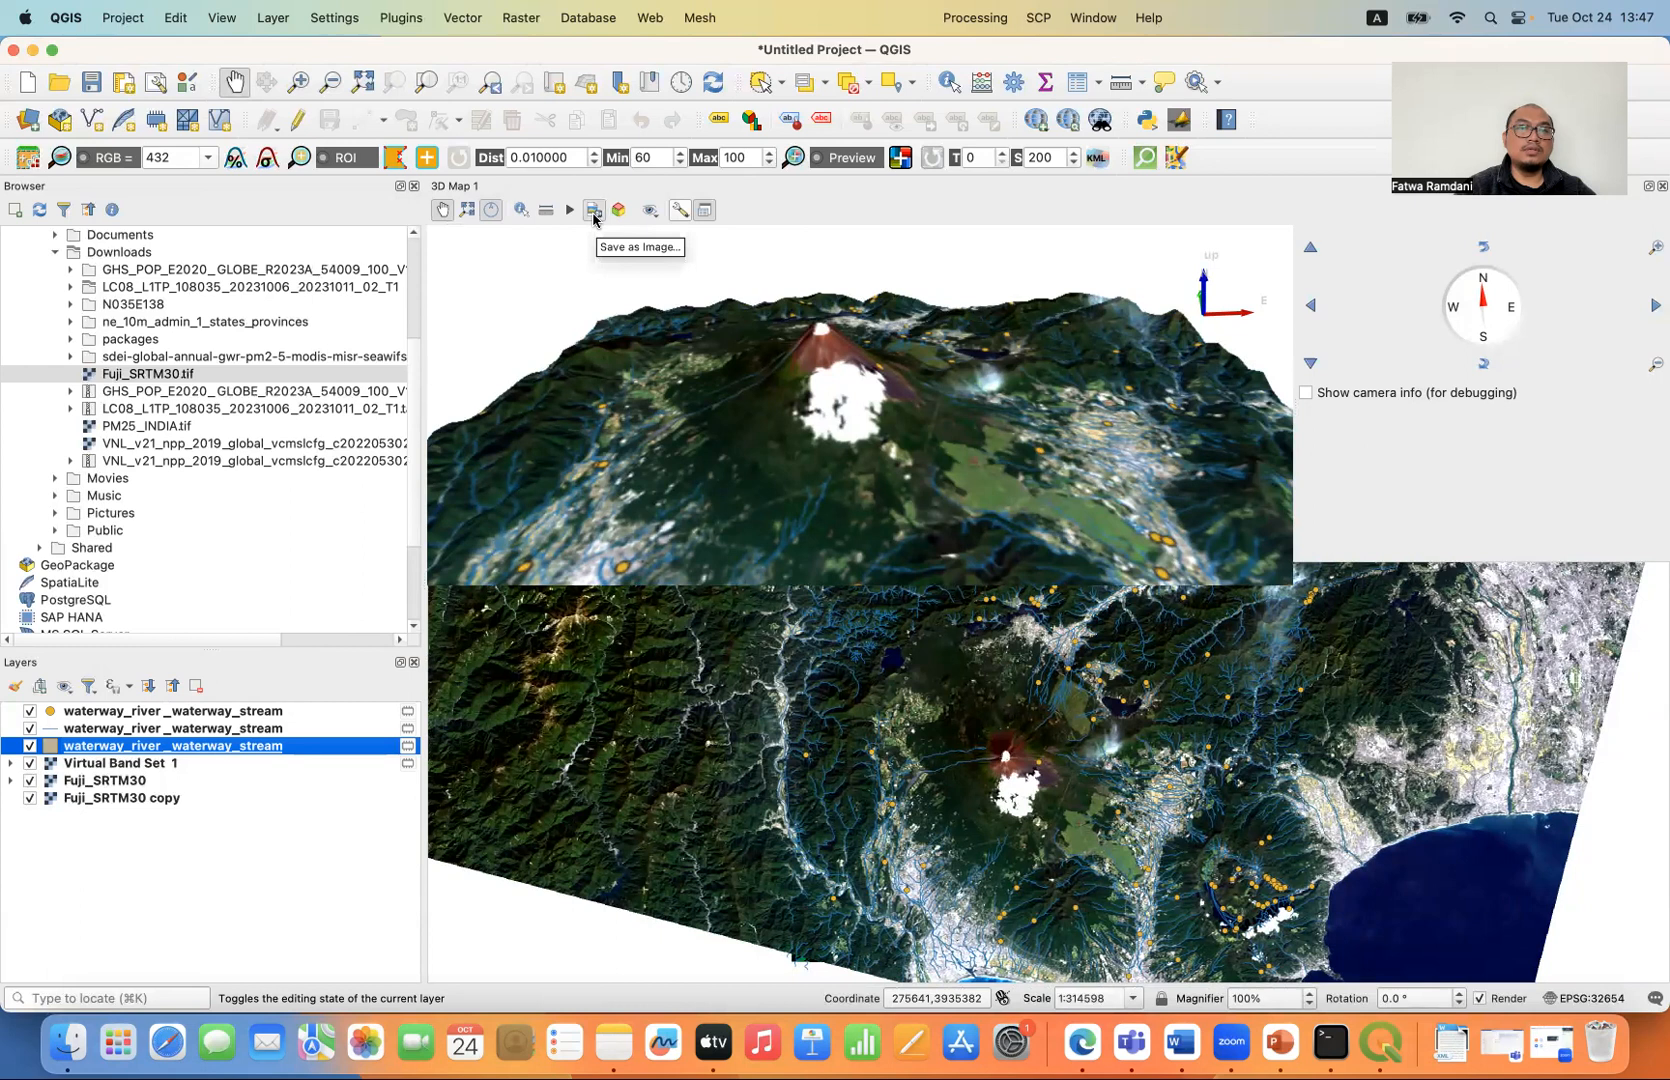
pyautogui.click(593, 210)
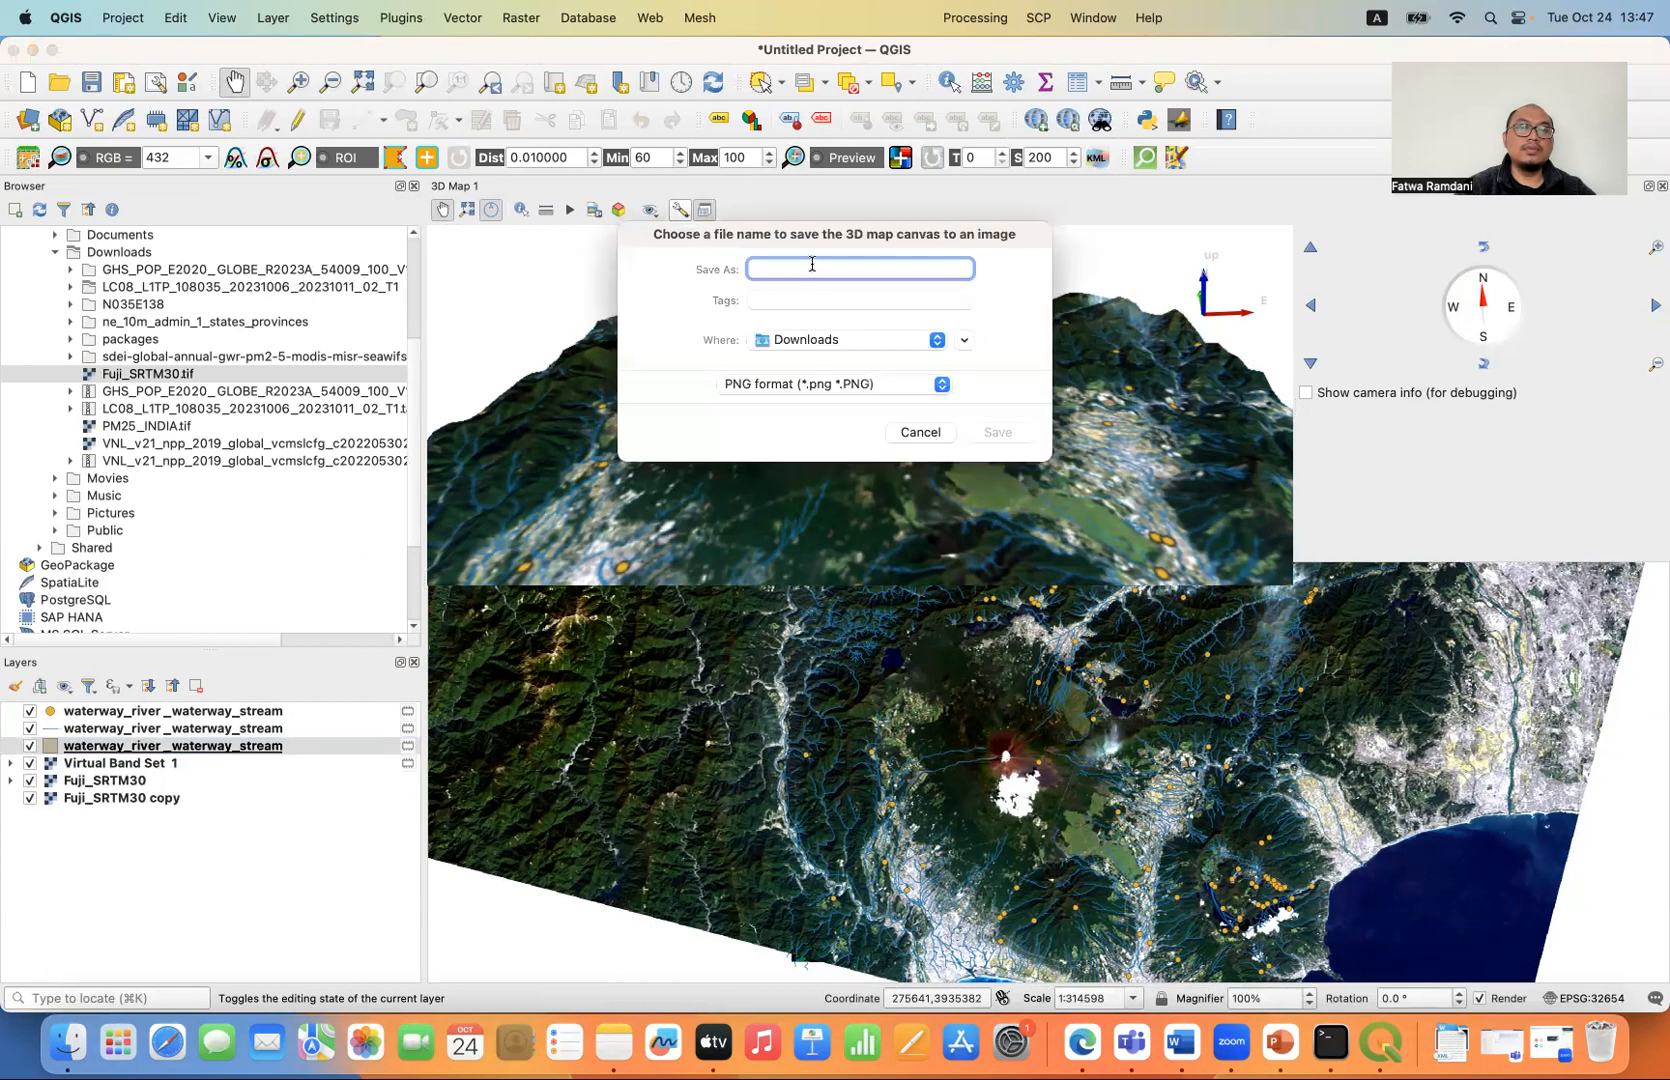
pyautogui.write('Fuji')
pyautogui.click(997, 436)
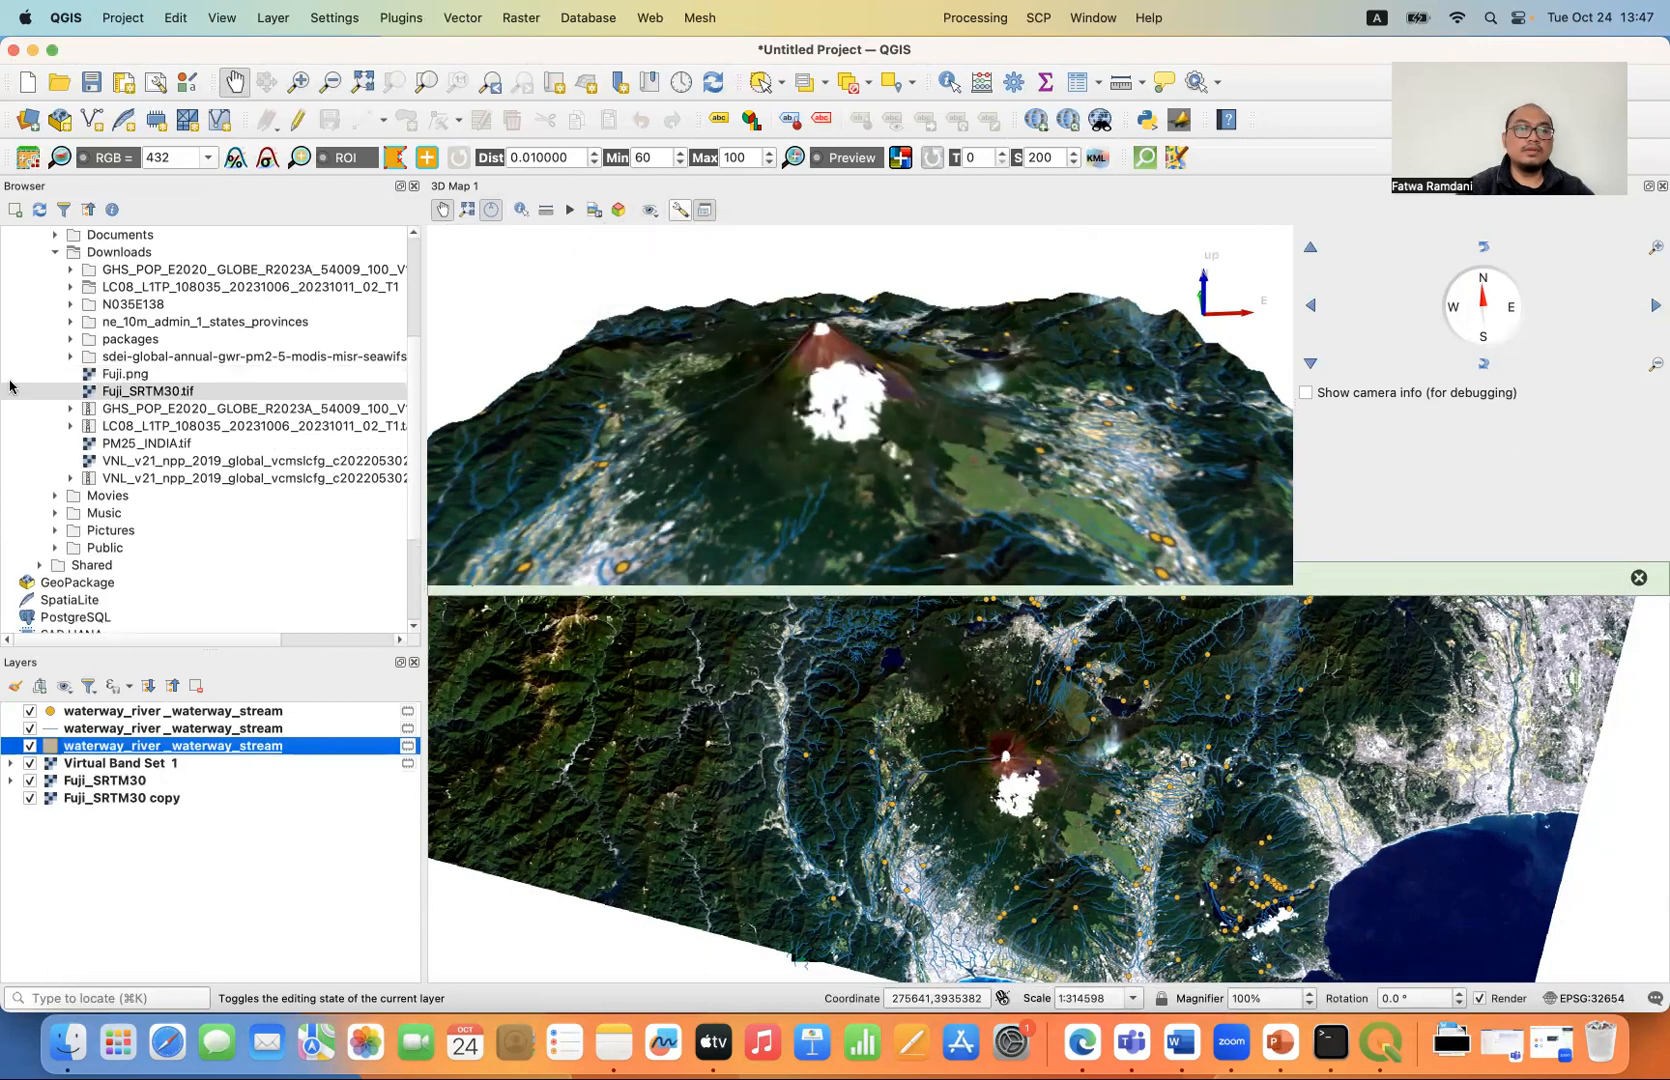
# - Switch to Finder and open the exported Fuji.png from the Downloads folder to check the image
pyautogui.click(68, 1040)
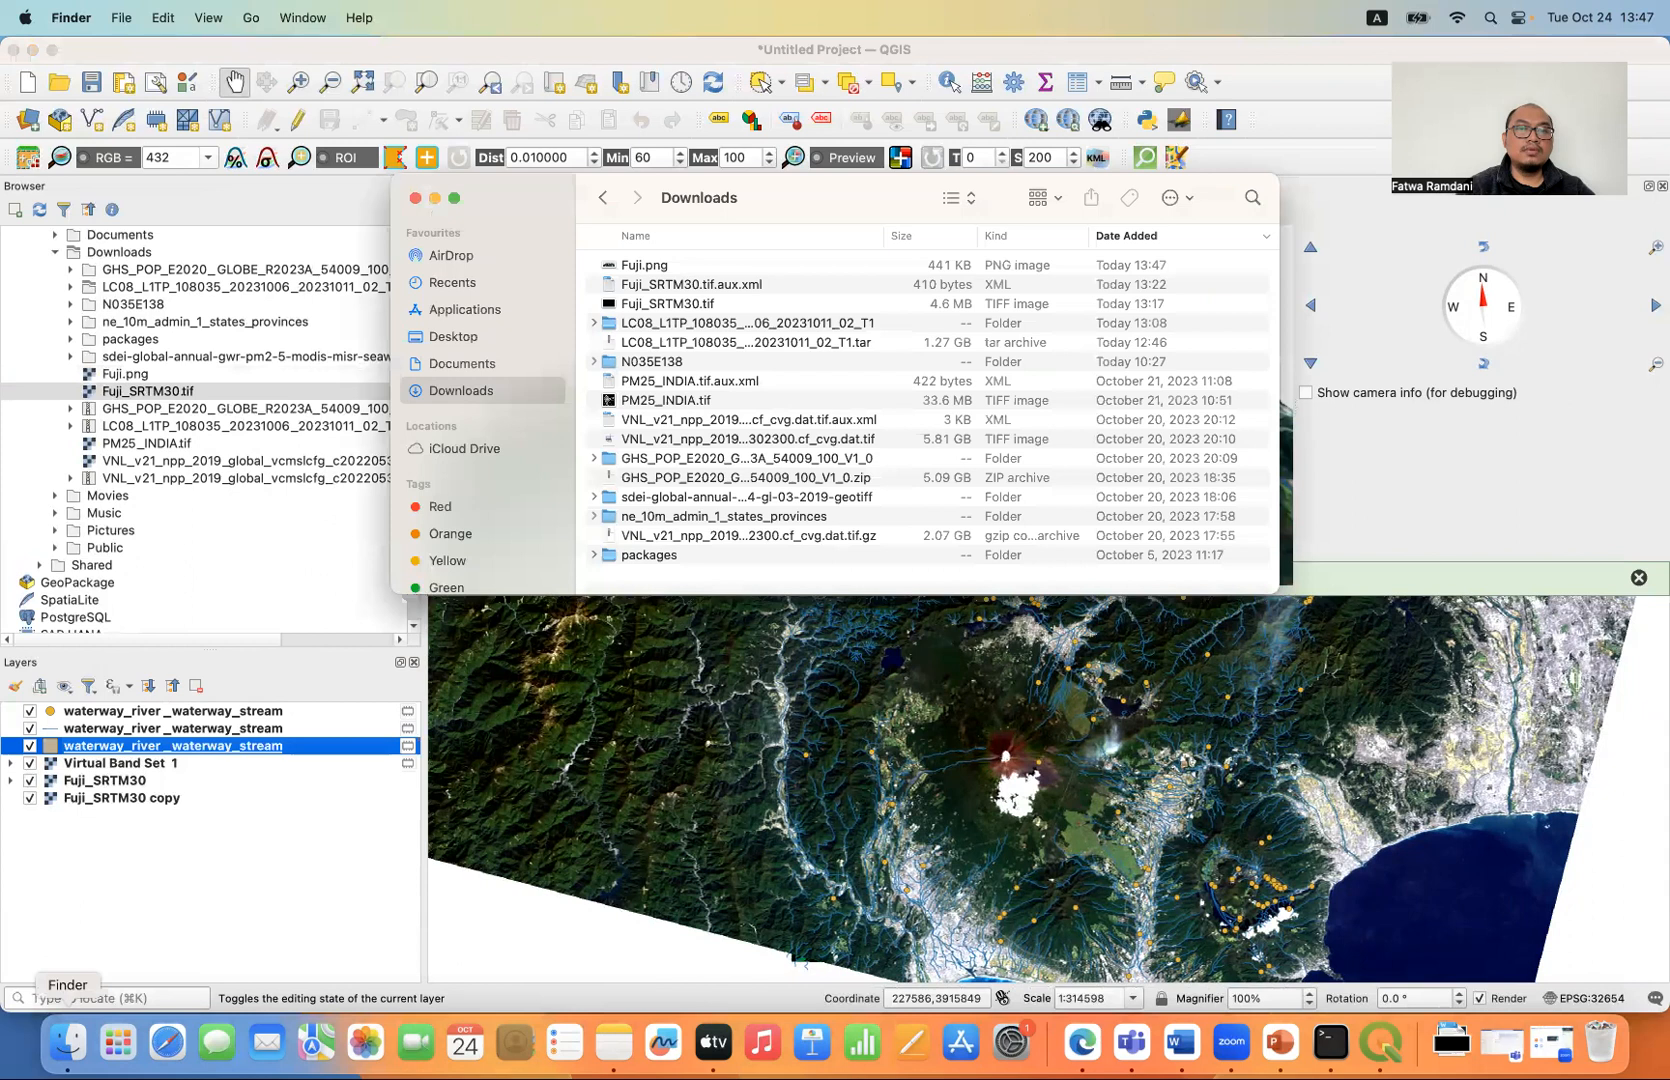
pyautogui.click(737, 272)
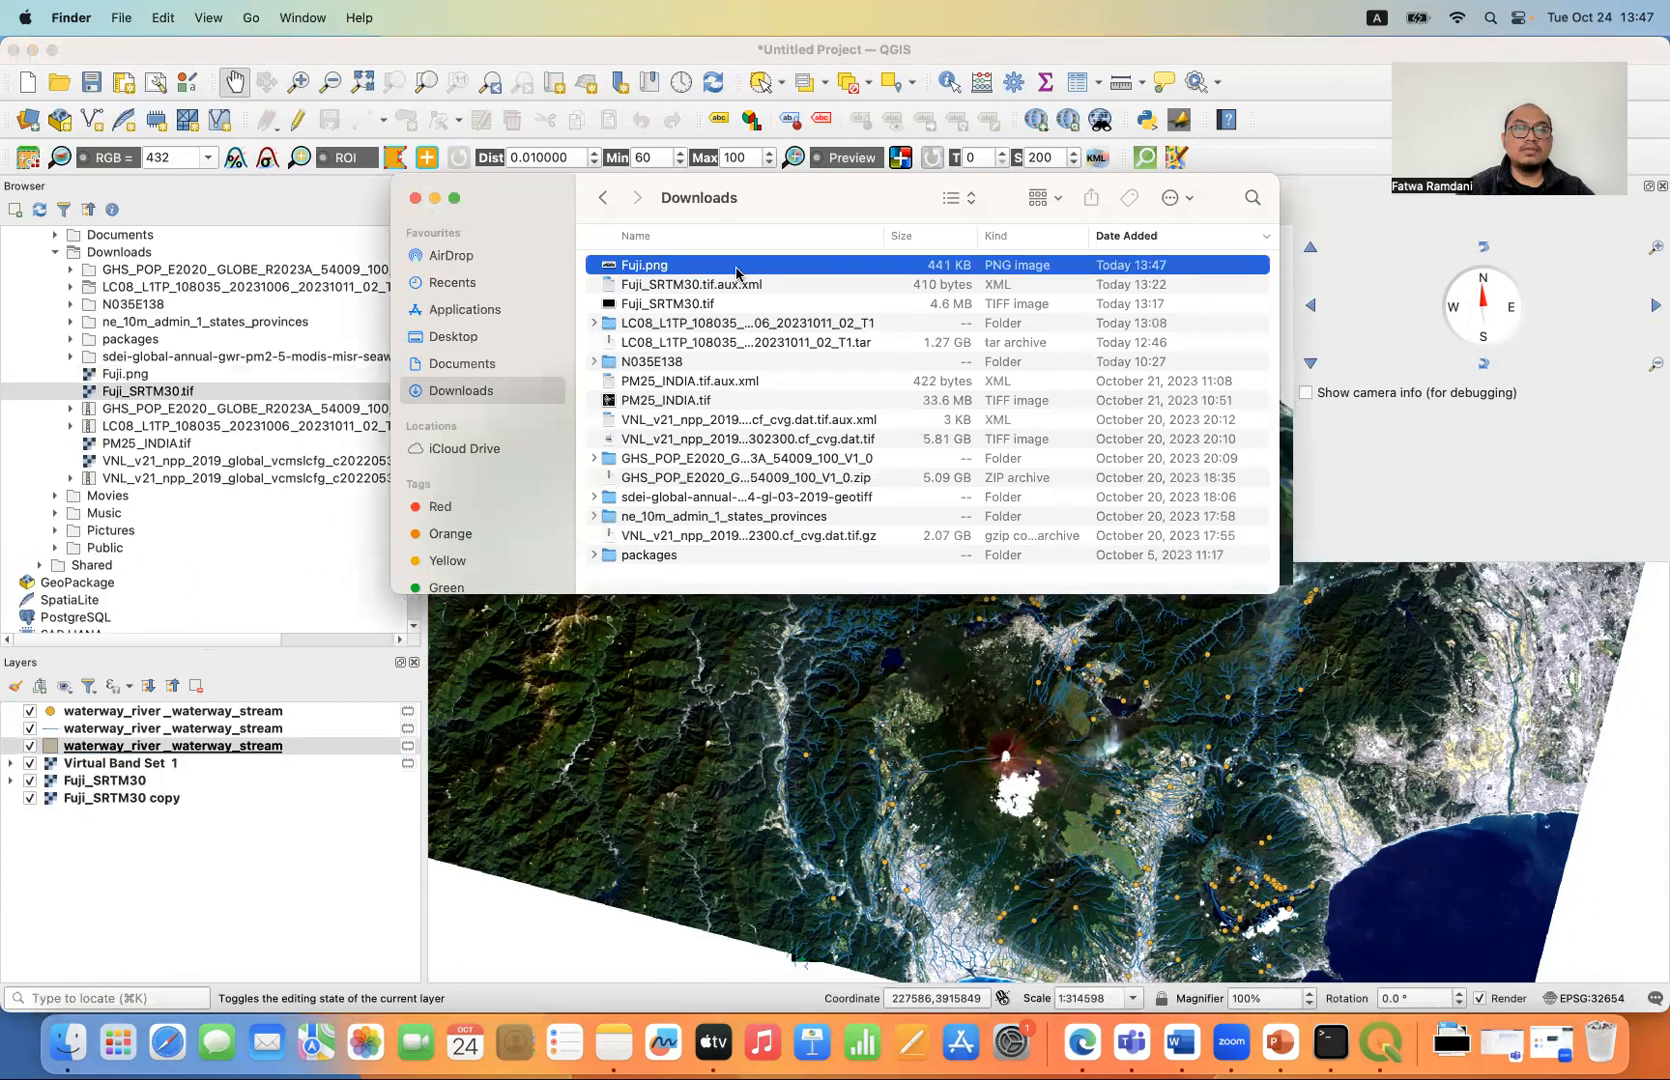
pyautogui.doubleClick(737, 266)
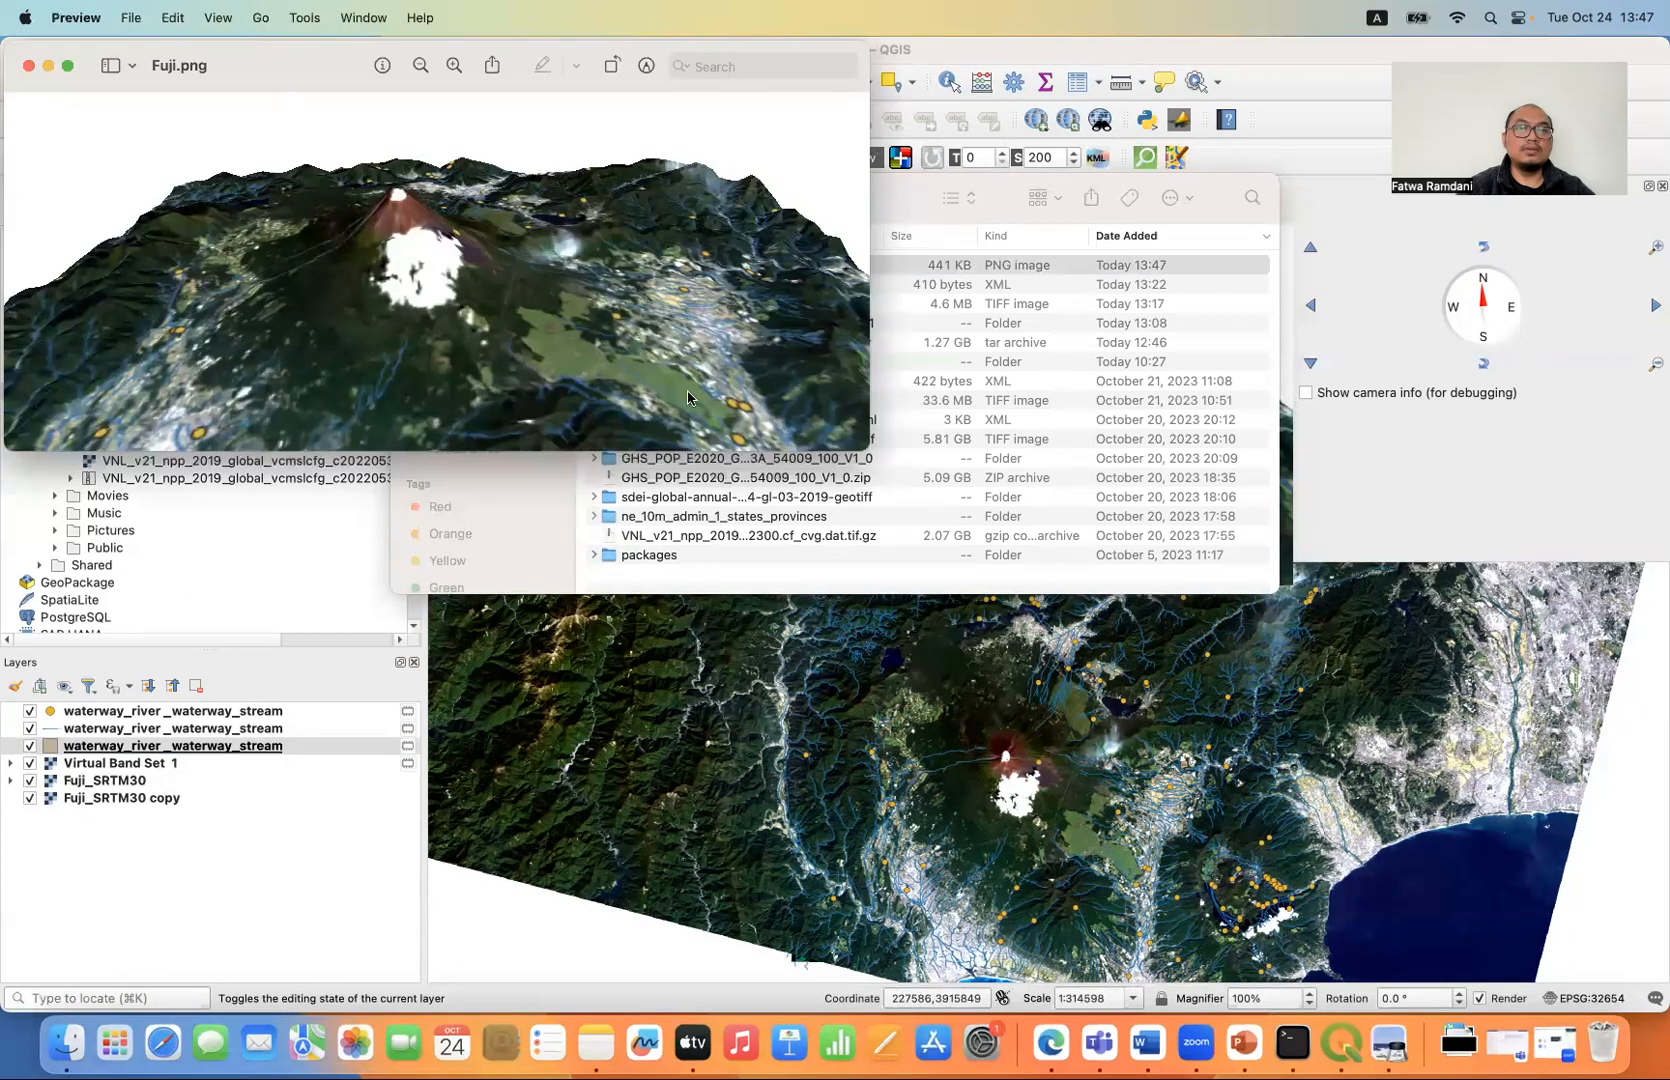